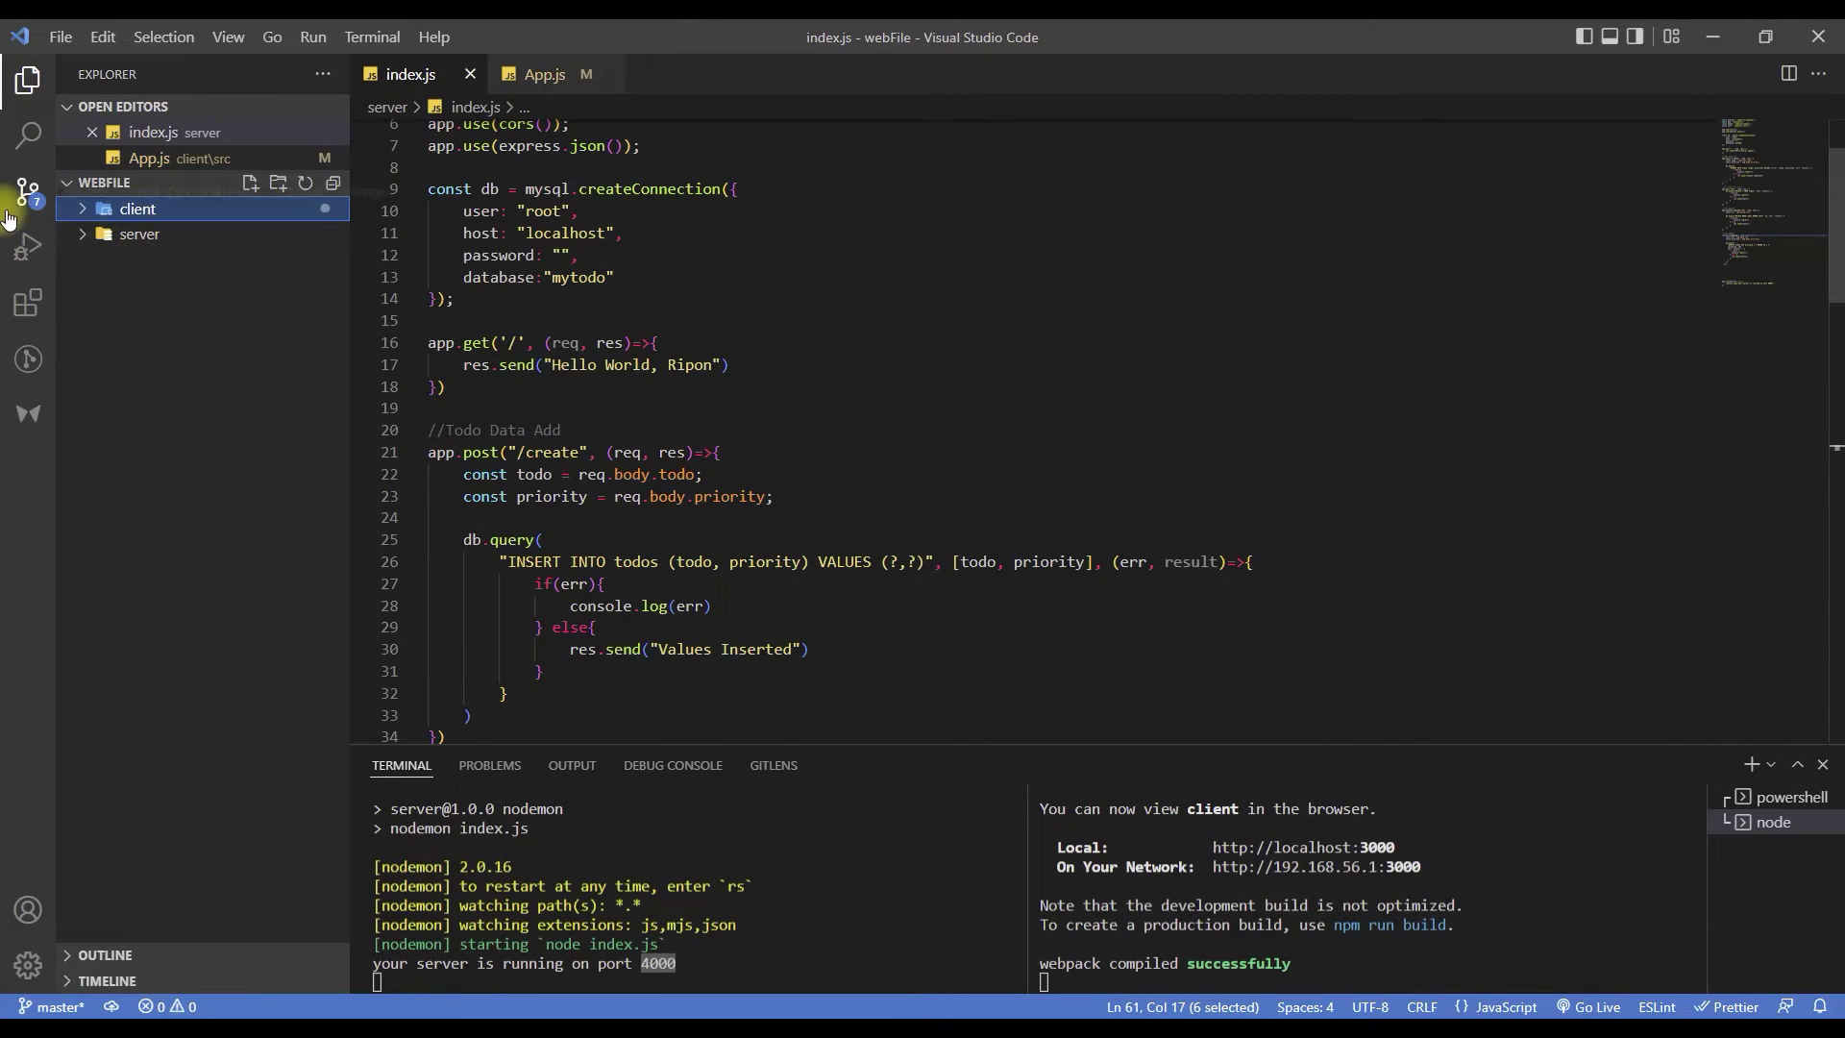
# - Switch to File Explorer and open the server folder of the webFile project
pyautogui.click(80, 240)
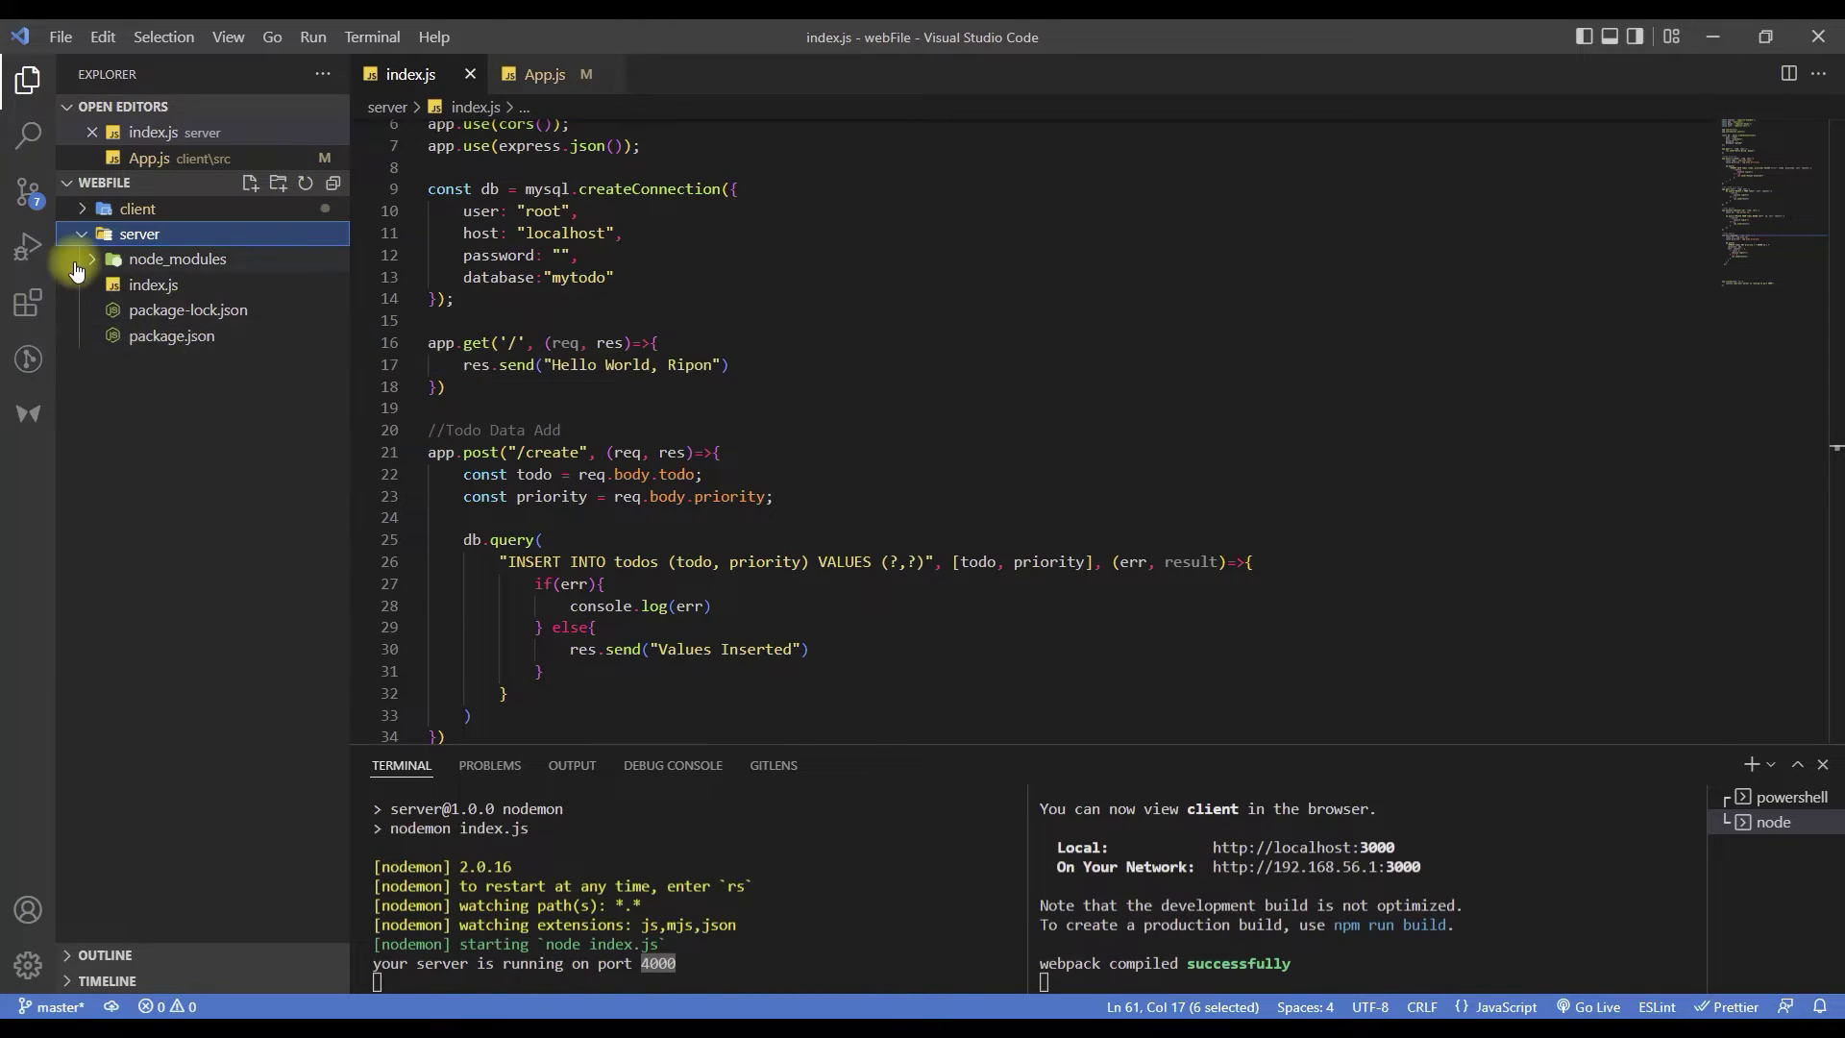
pyautogui.click(80, 233)
pyautogui.rightClick(516, 1014)
pyautogui.click(404, 945)
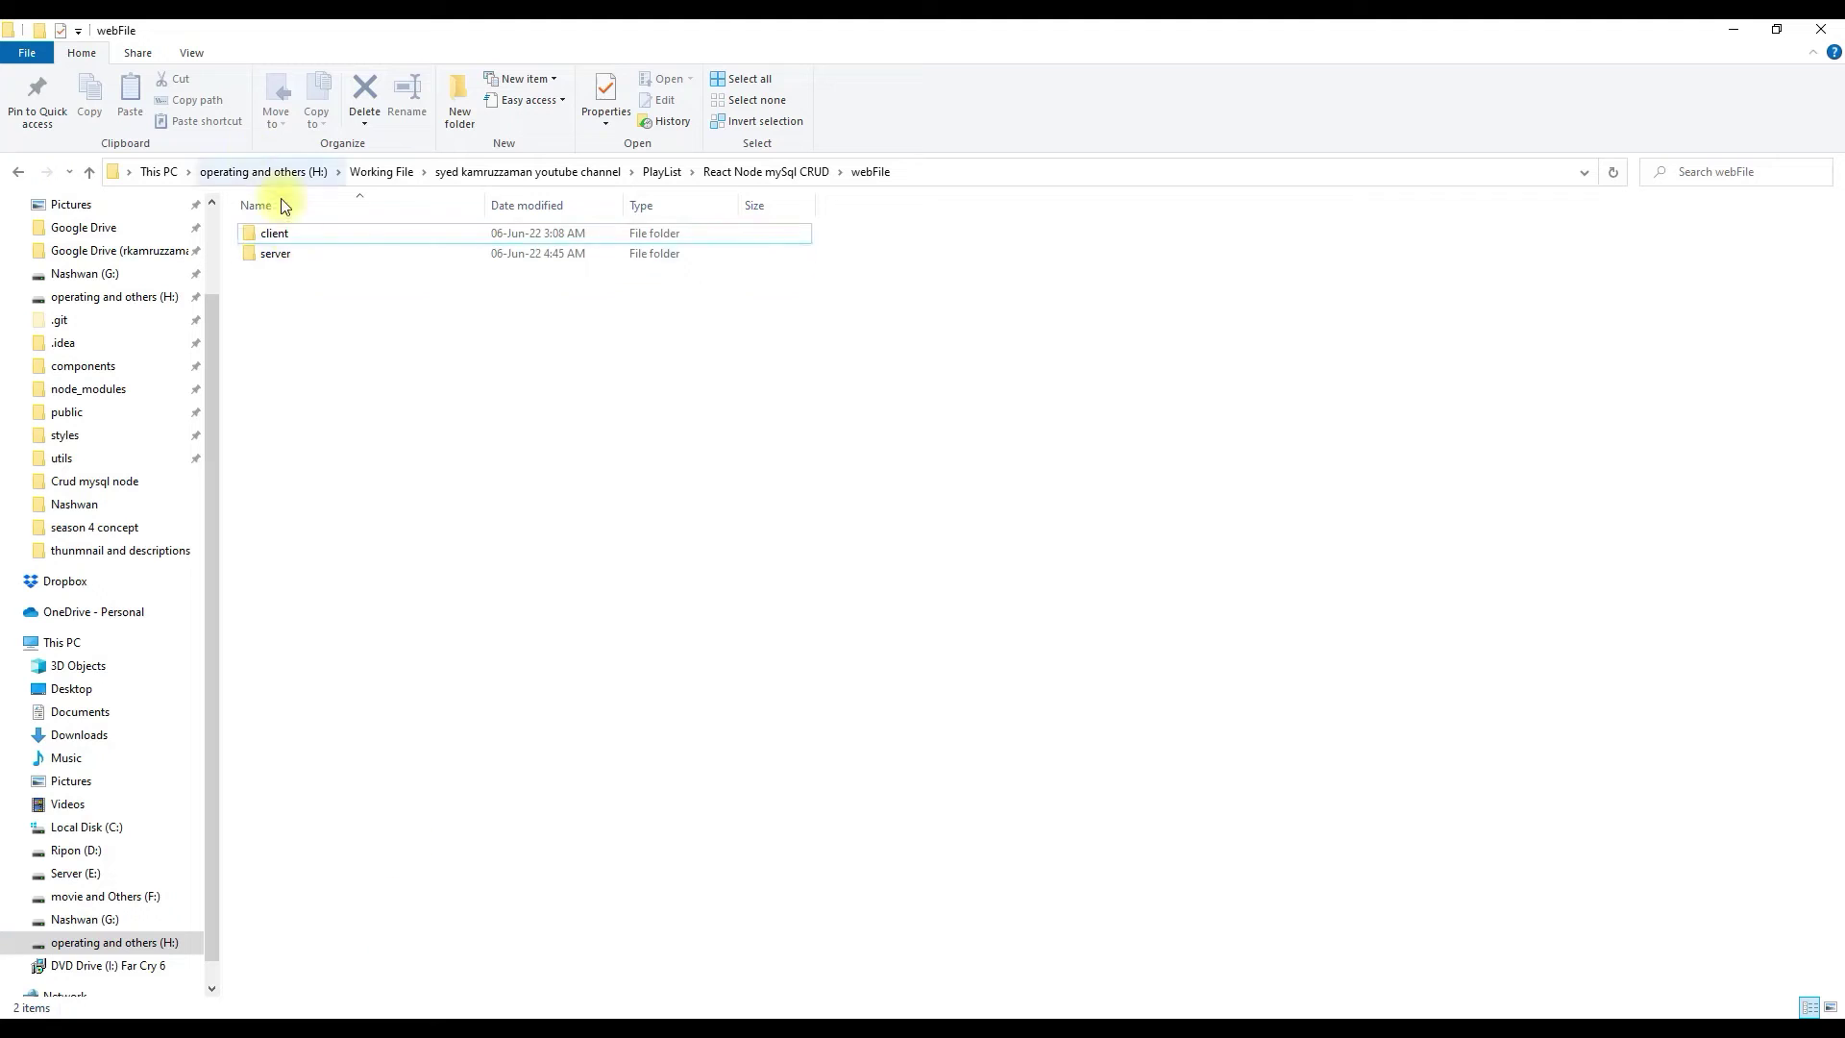
pyautogui.doubleClick(297, 251)
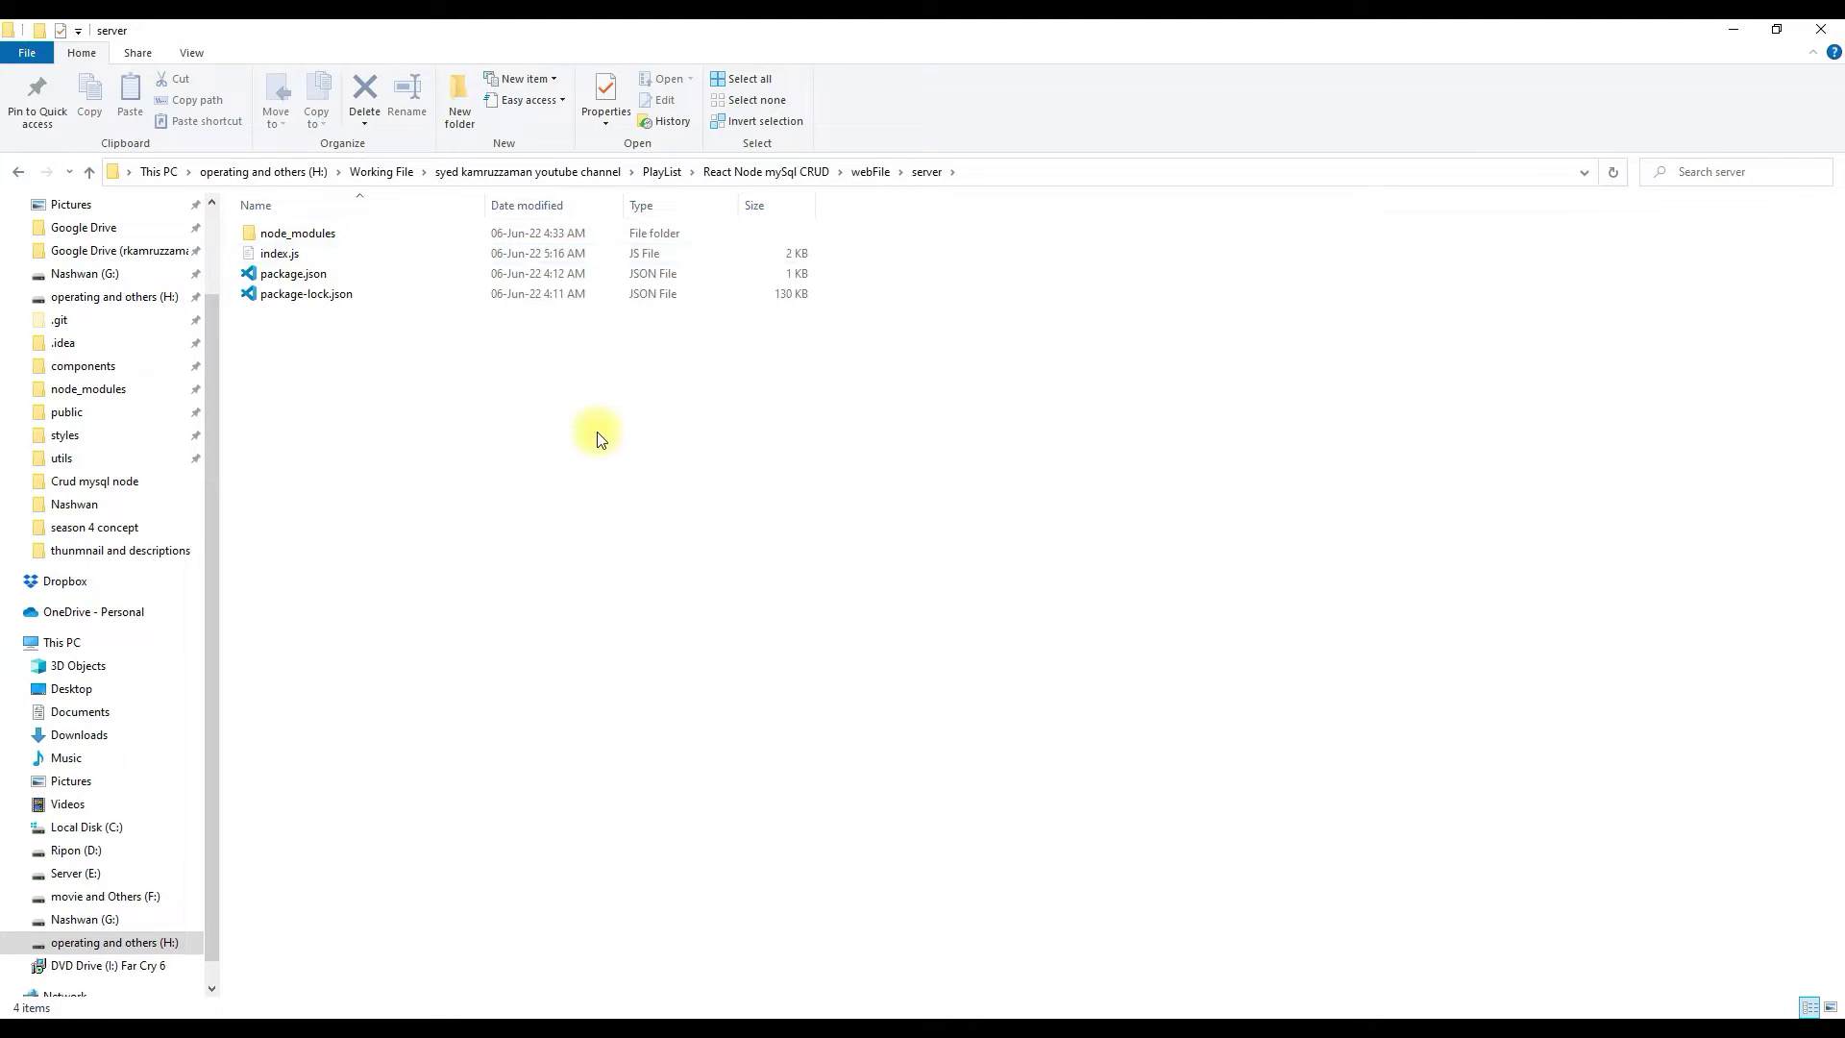
# - Compress index.js, package.json and package-lock.json into a zip archive, leaving out node_modules and keeping the suggested archive name
pyautogui.moveTo(623, 480); pyautogui.dragTo(310, 223)
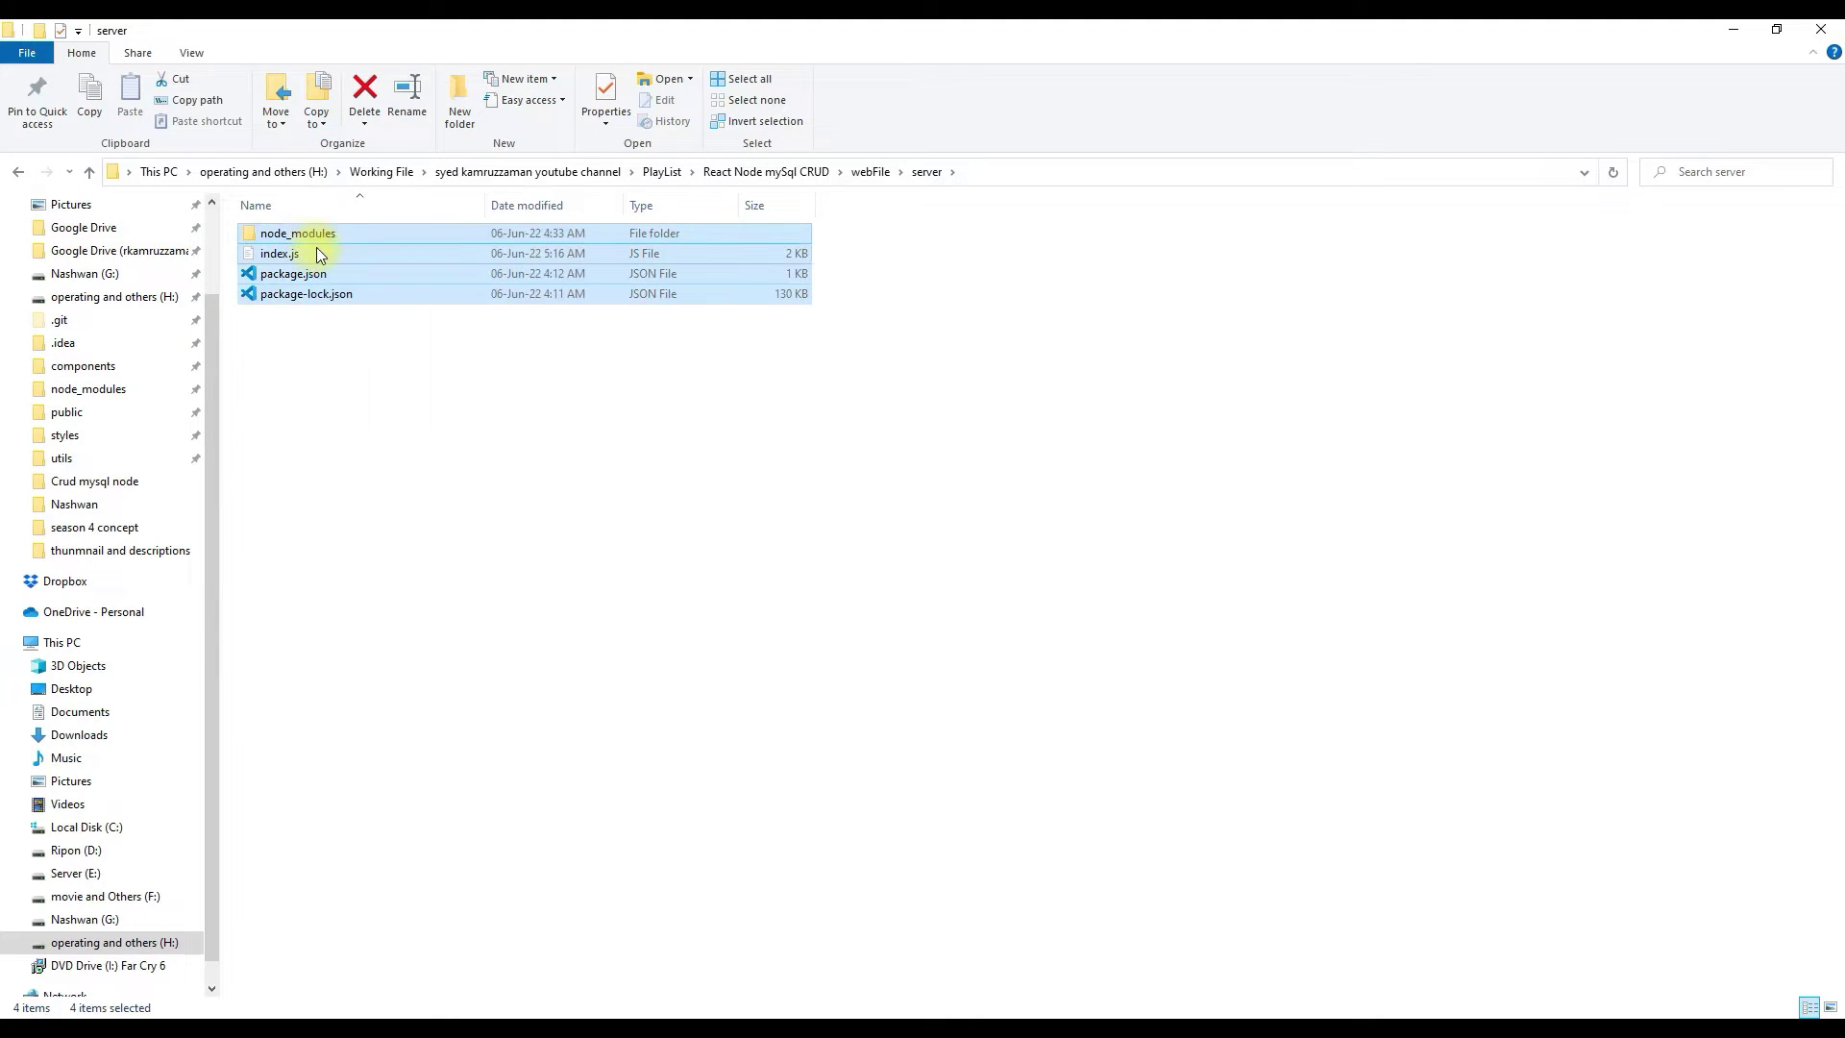
pyautogui.keyDown('ctrl'); pyautogui.click(324, 232); pyautogui.keyUp('ctrl')
pyautogui.rightClick(267, 261)
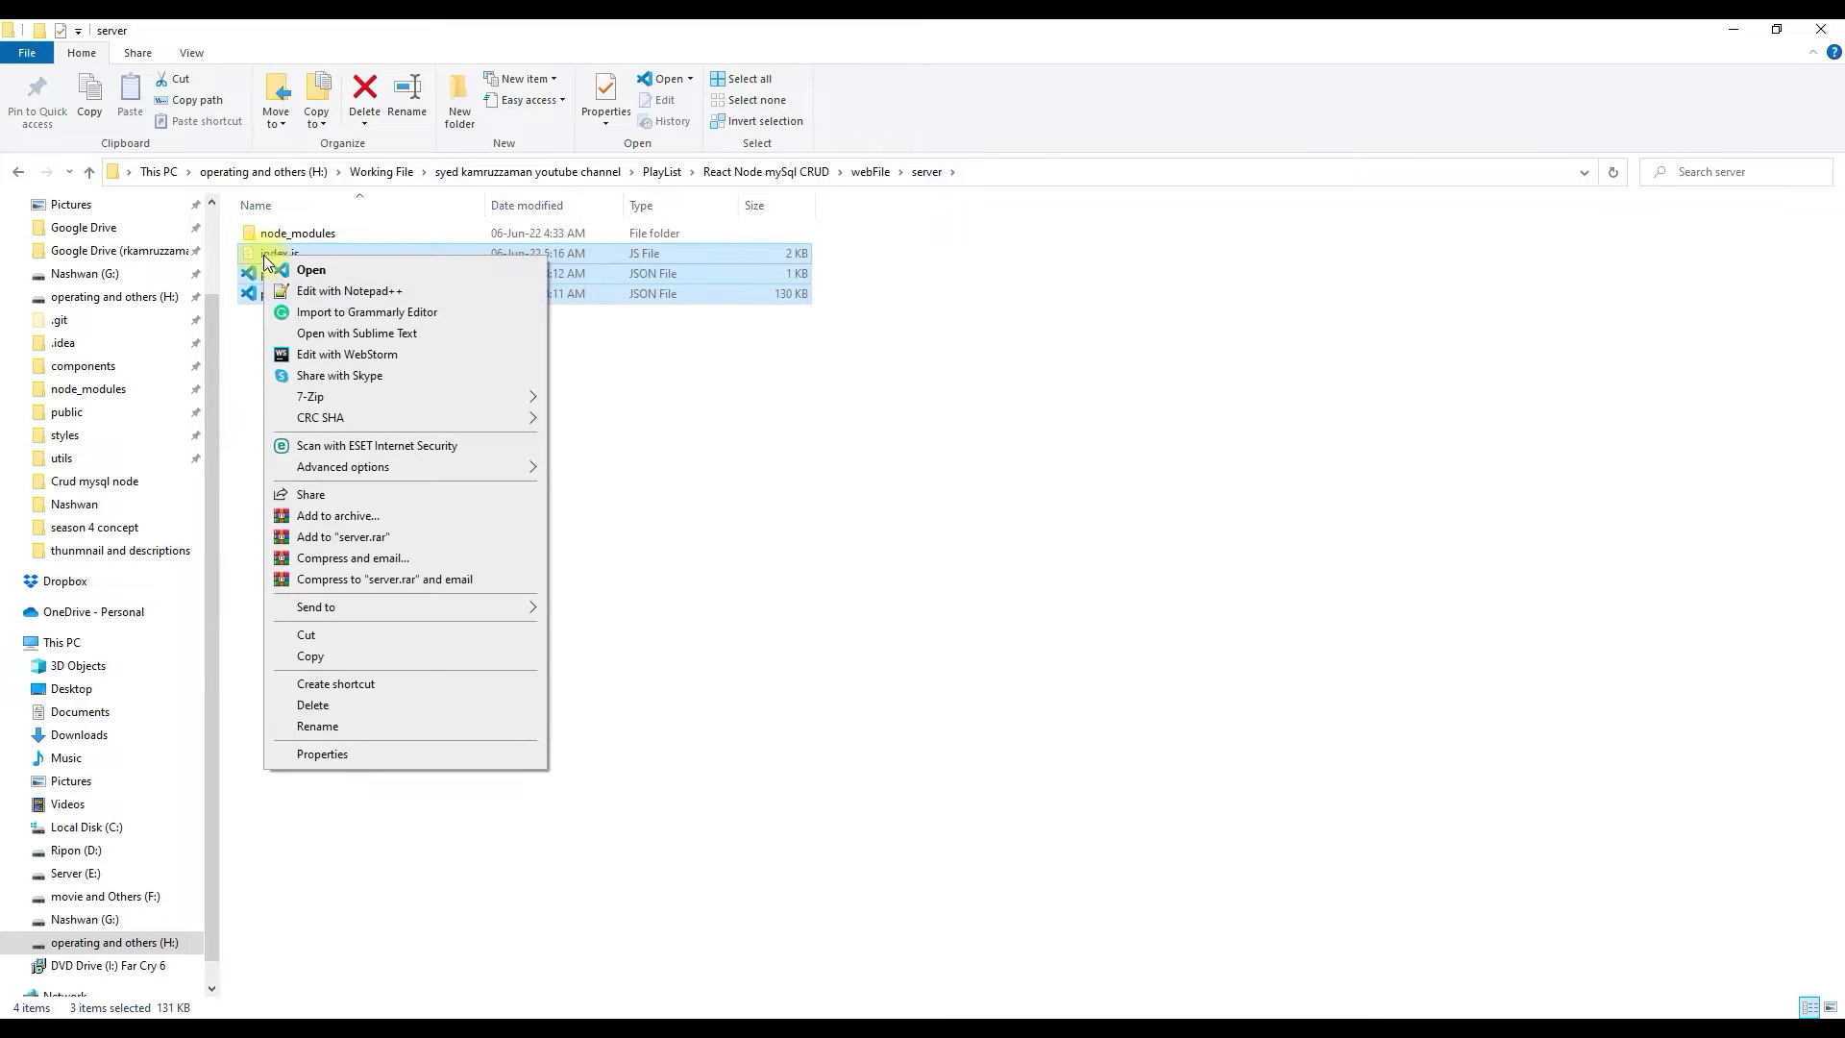
pyautogui.moveTo(428, 609)
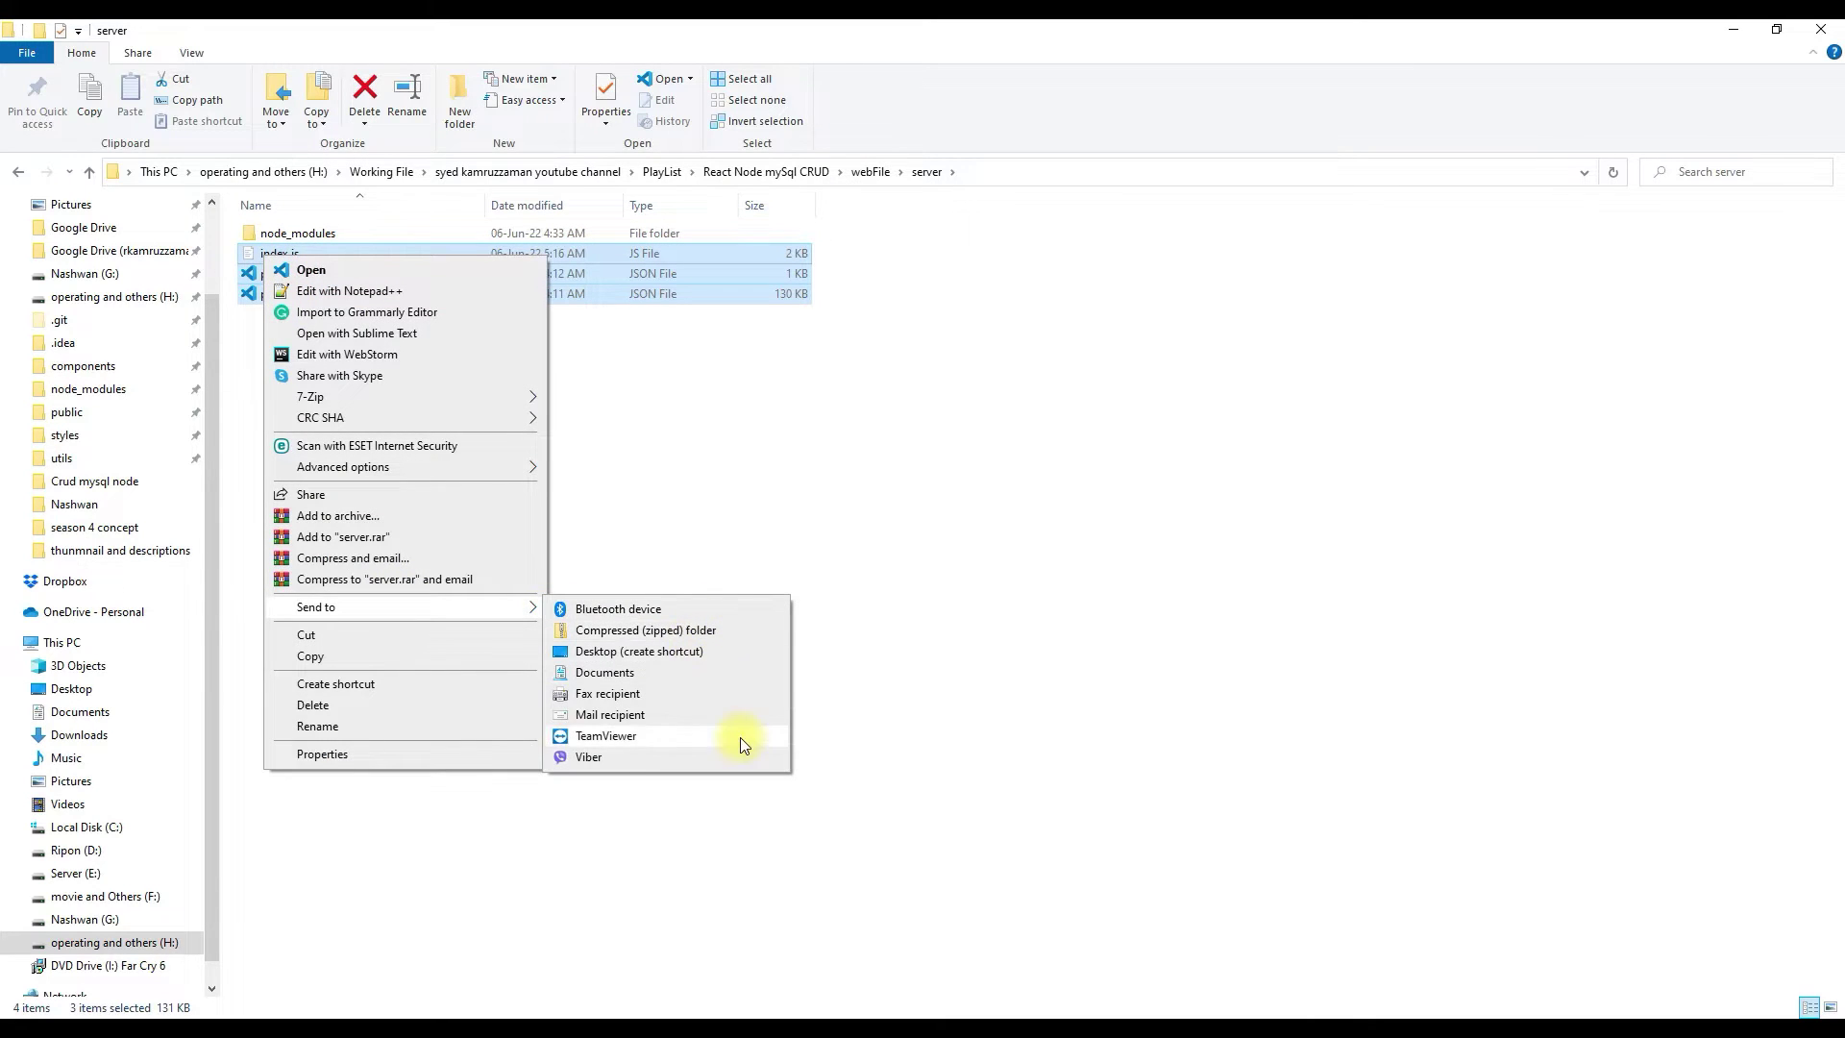
pyautogui.click(728, 629)
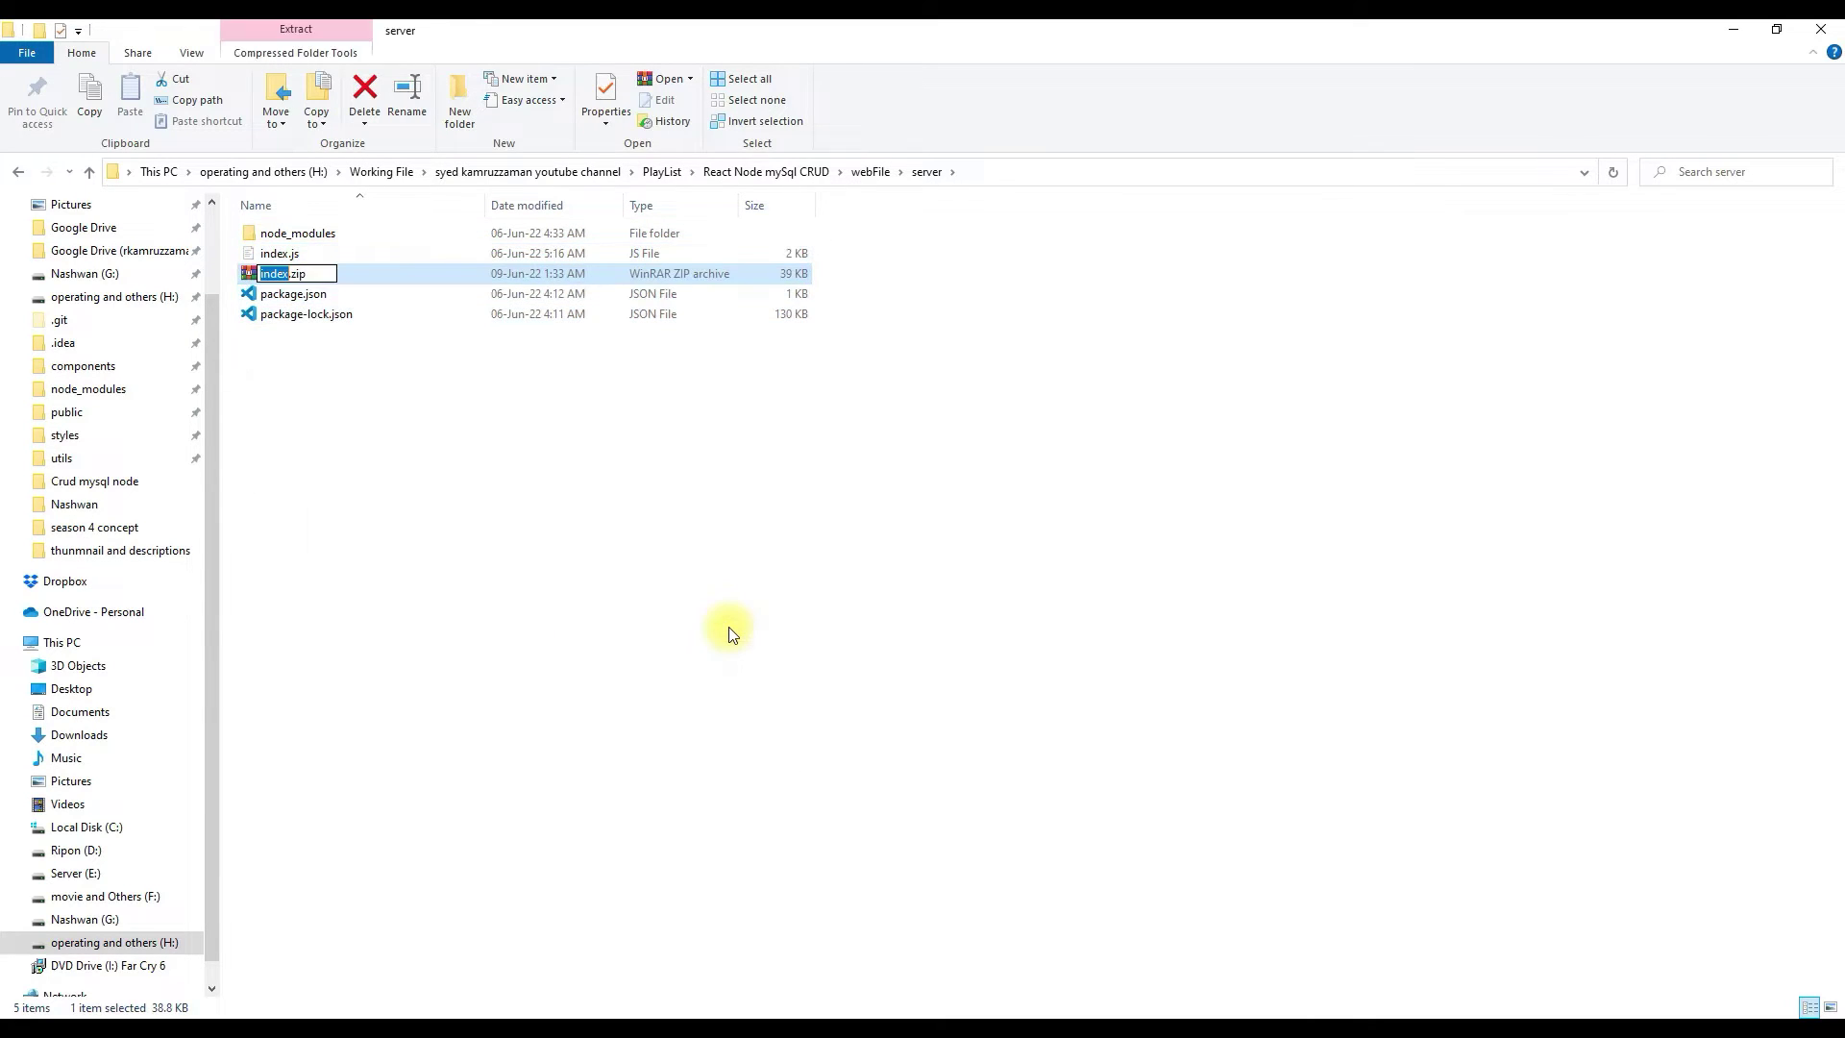
pyautogui.click(425, 588)
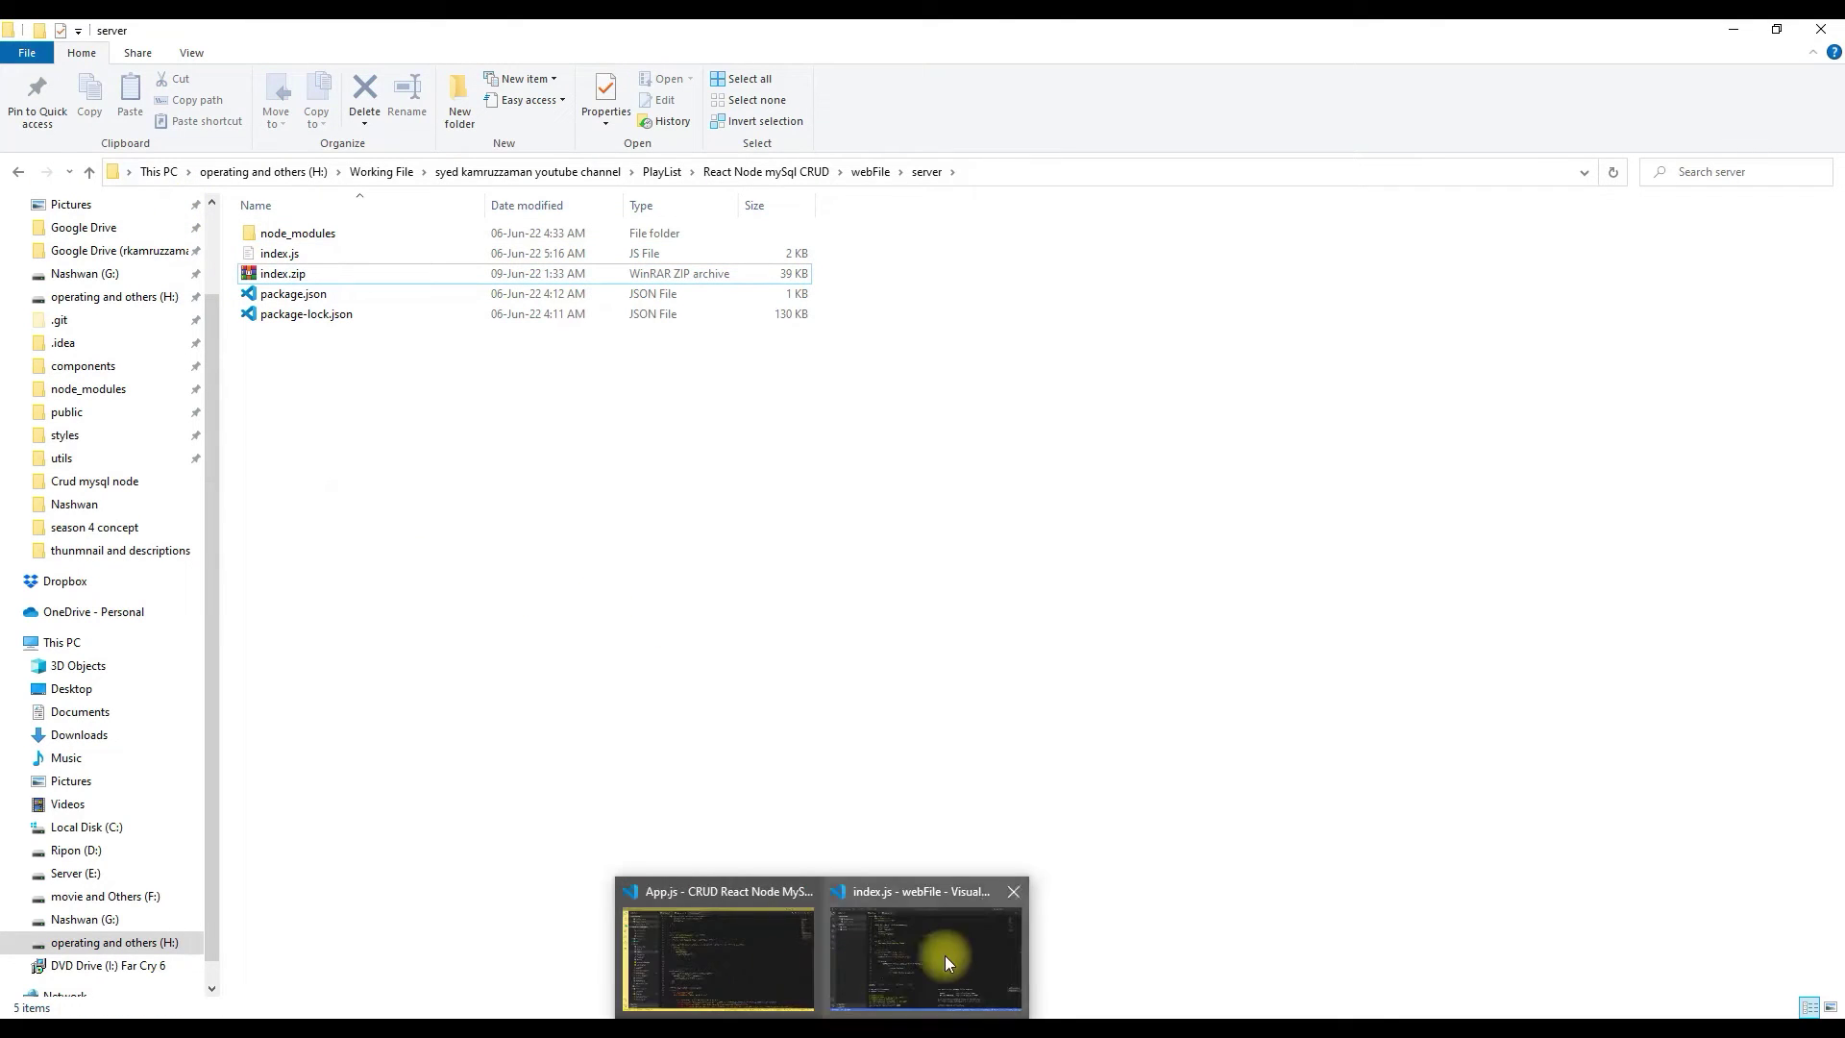
# - Switch to Visual Studio Code and review the database connection, routes and listening port in the server's index.js
pyautogui.click(932, 958)
pyautogui.scroll(2, 697, 477)
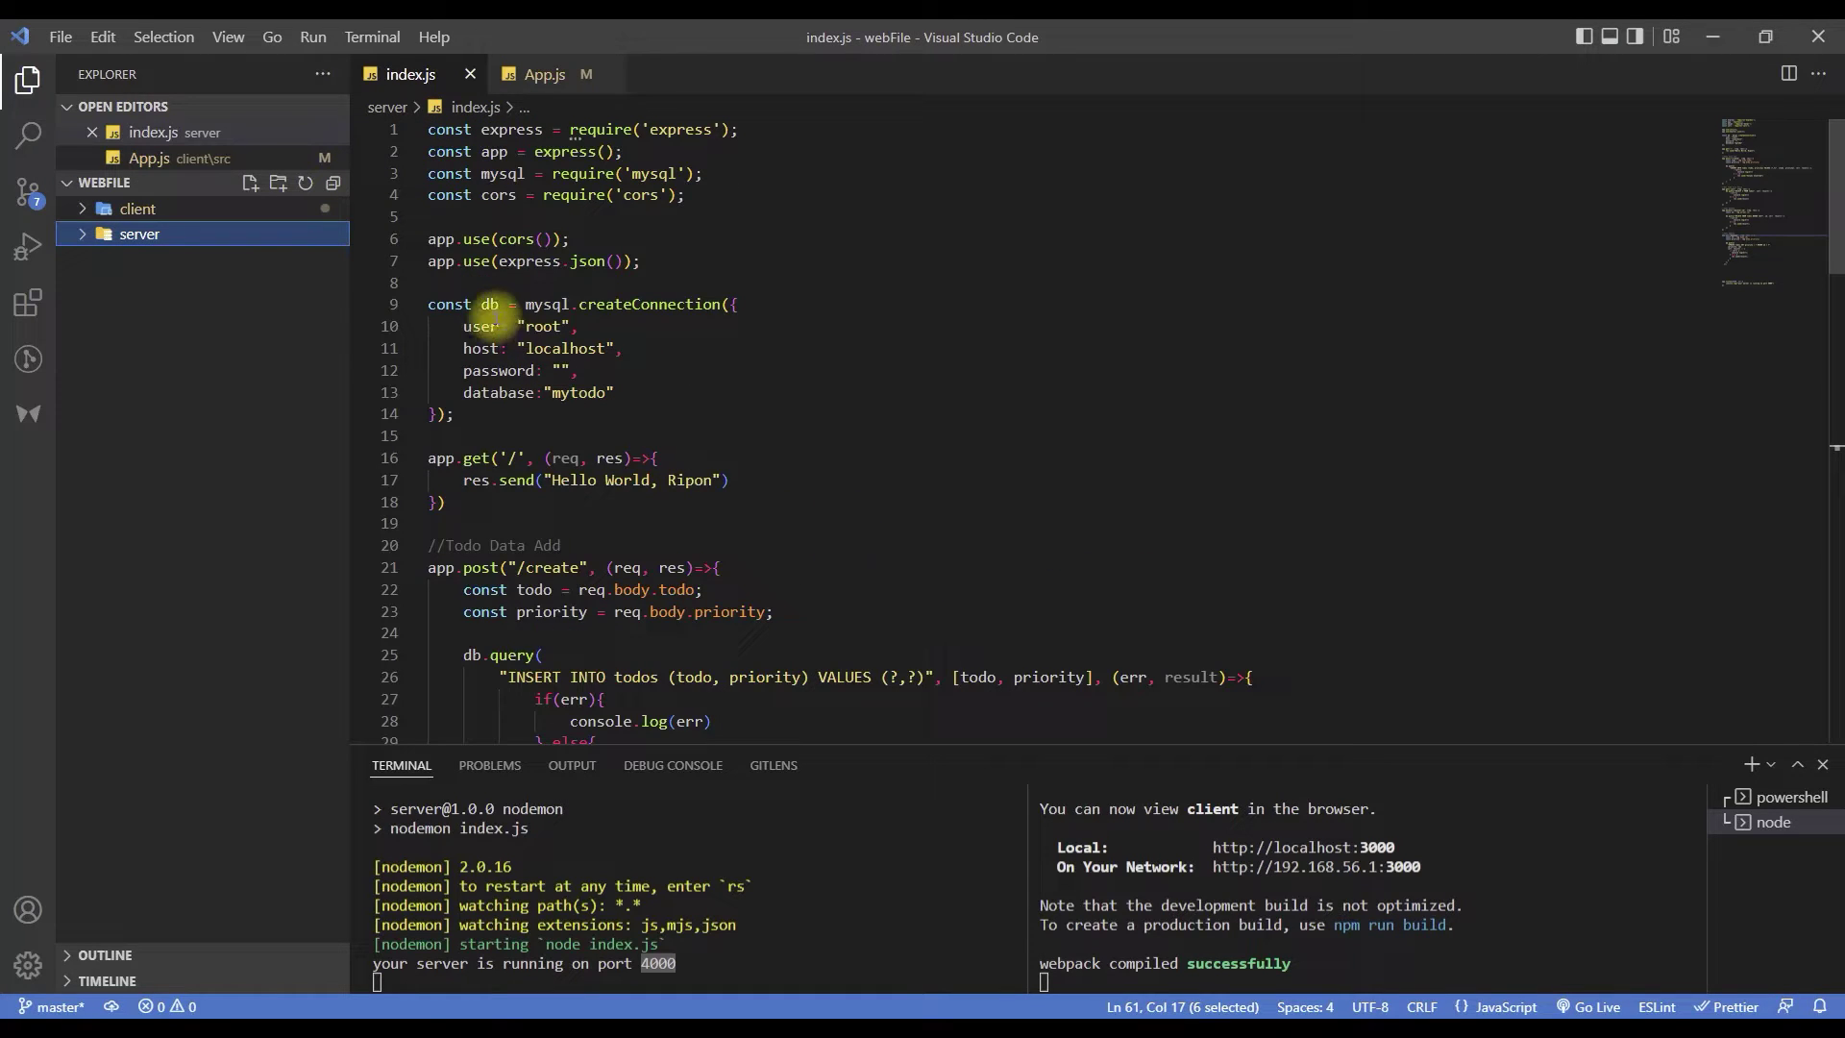
pyautogui.click(534, 326)
pyautogui.moveTo(552, 348); pyautogui.dragTo(562, 349)
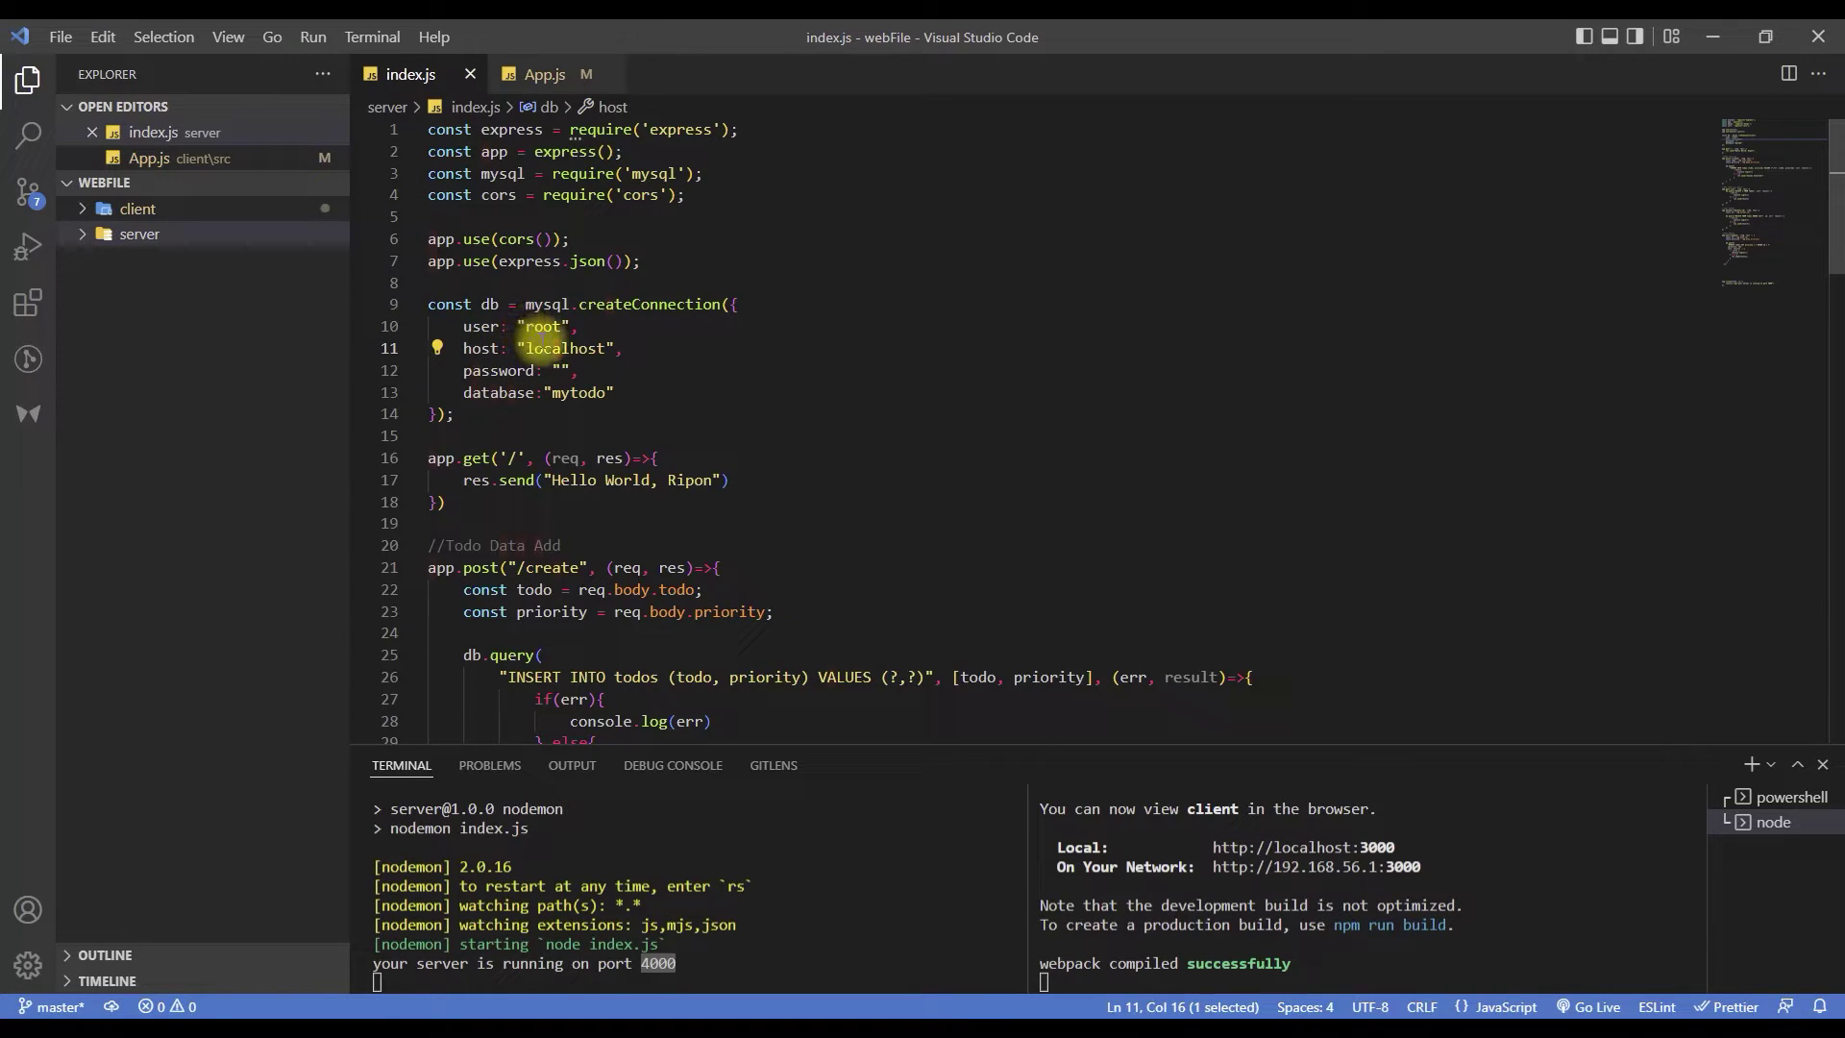
pyautogui.scroll(-20, 748, 452)
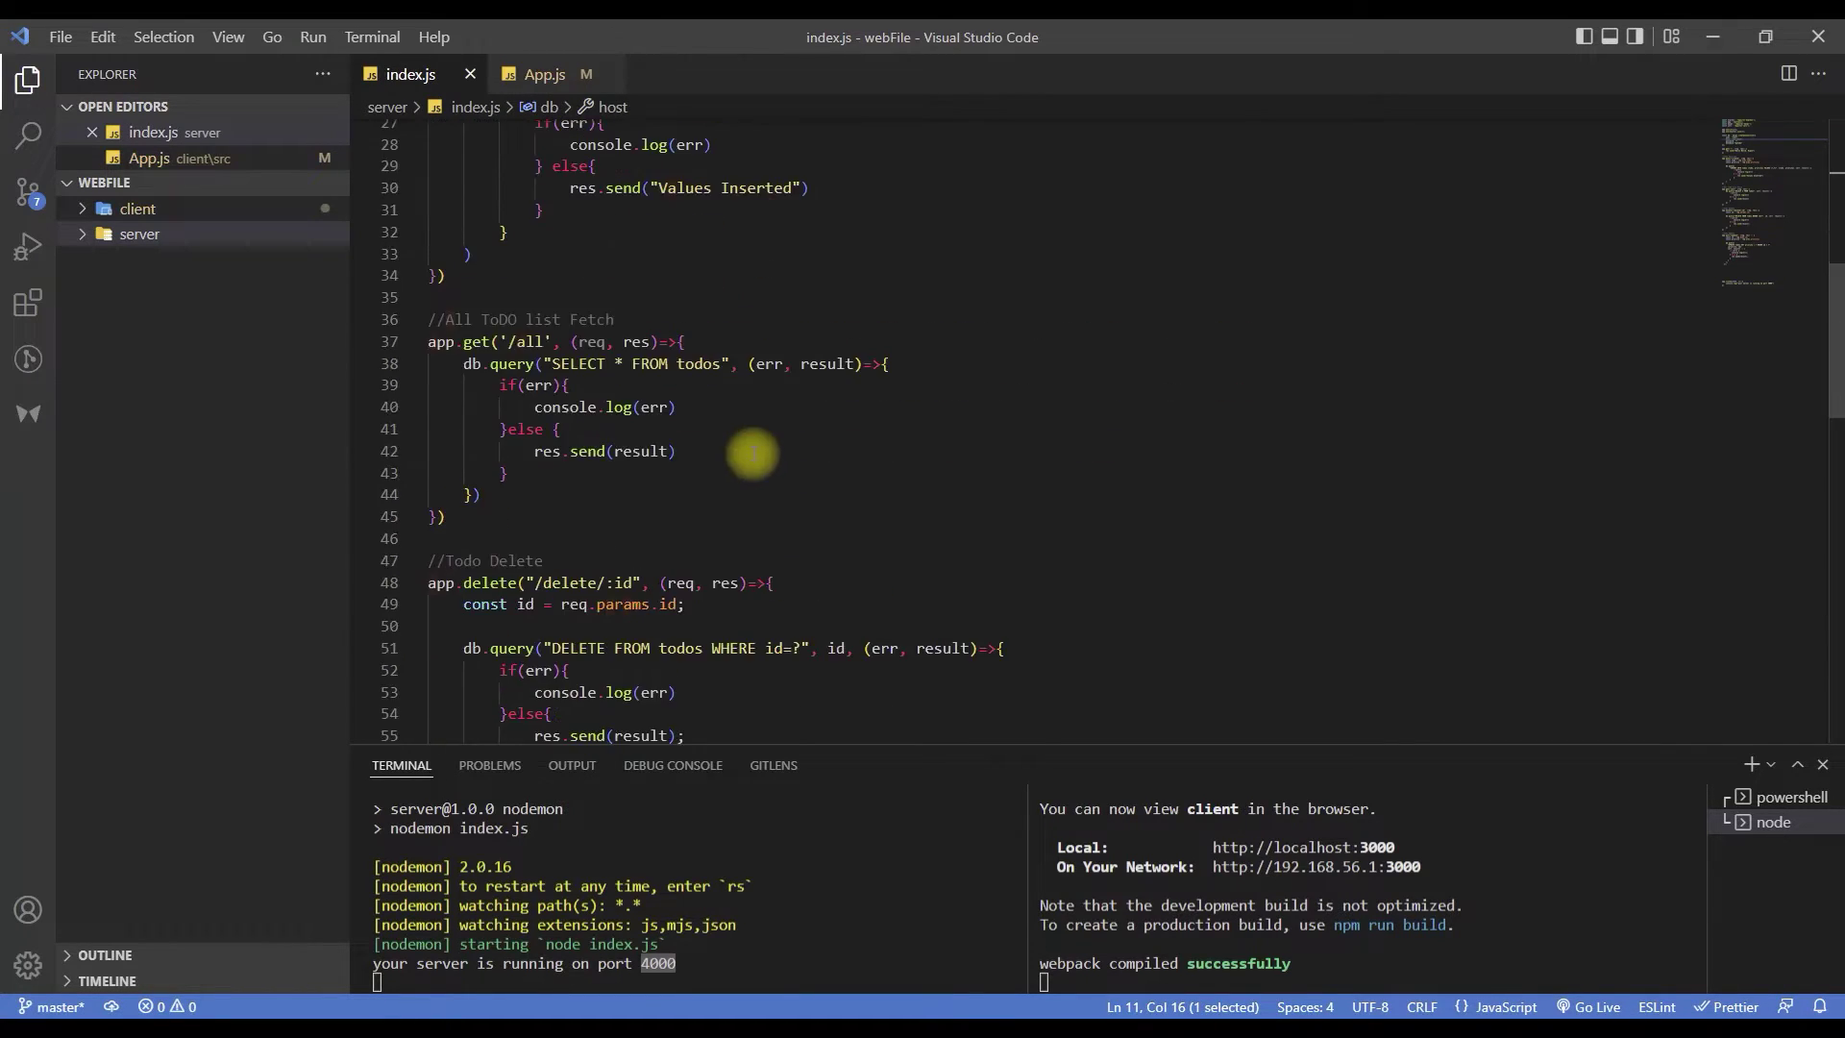
pyautogui.scroll(4, 751, 476)
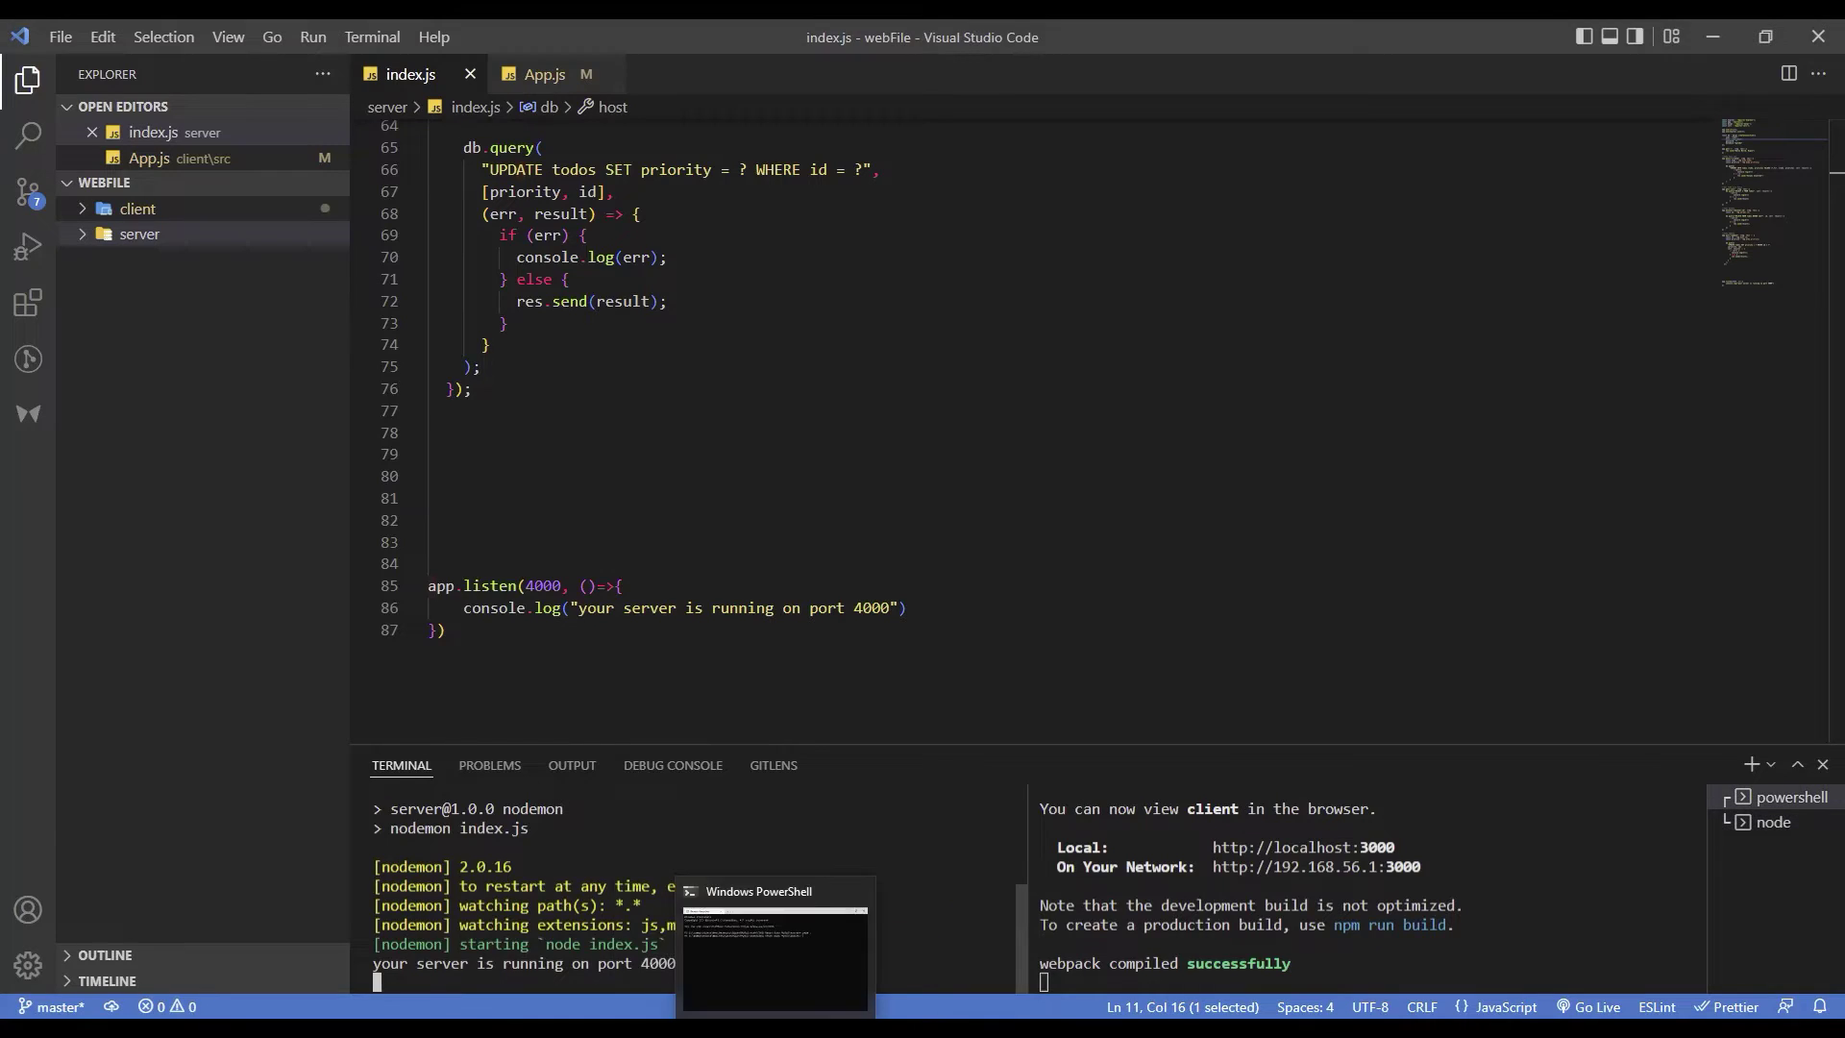
# - Switch to cPanel in Chrome and open the Subdomains page
pyautogui.click(885, 964)
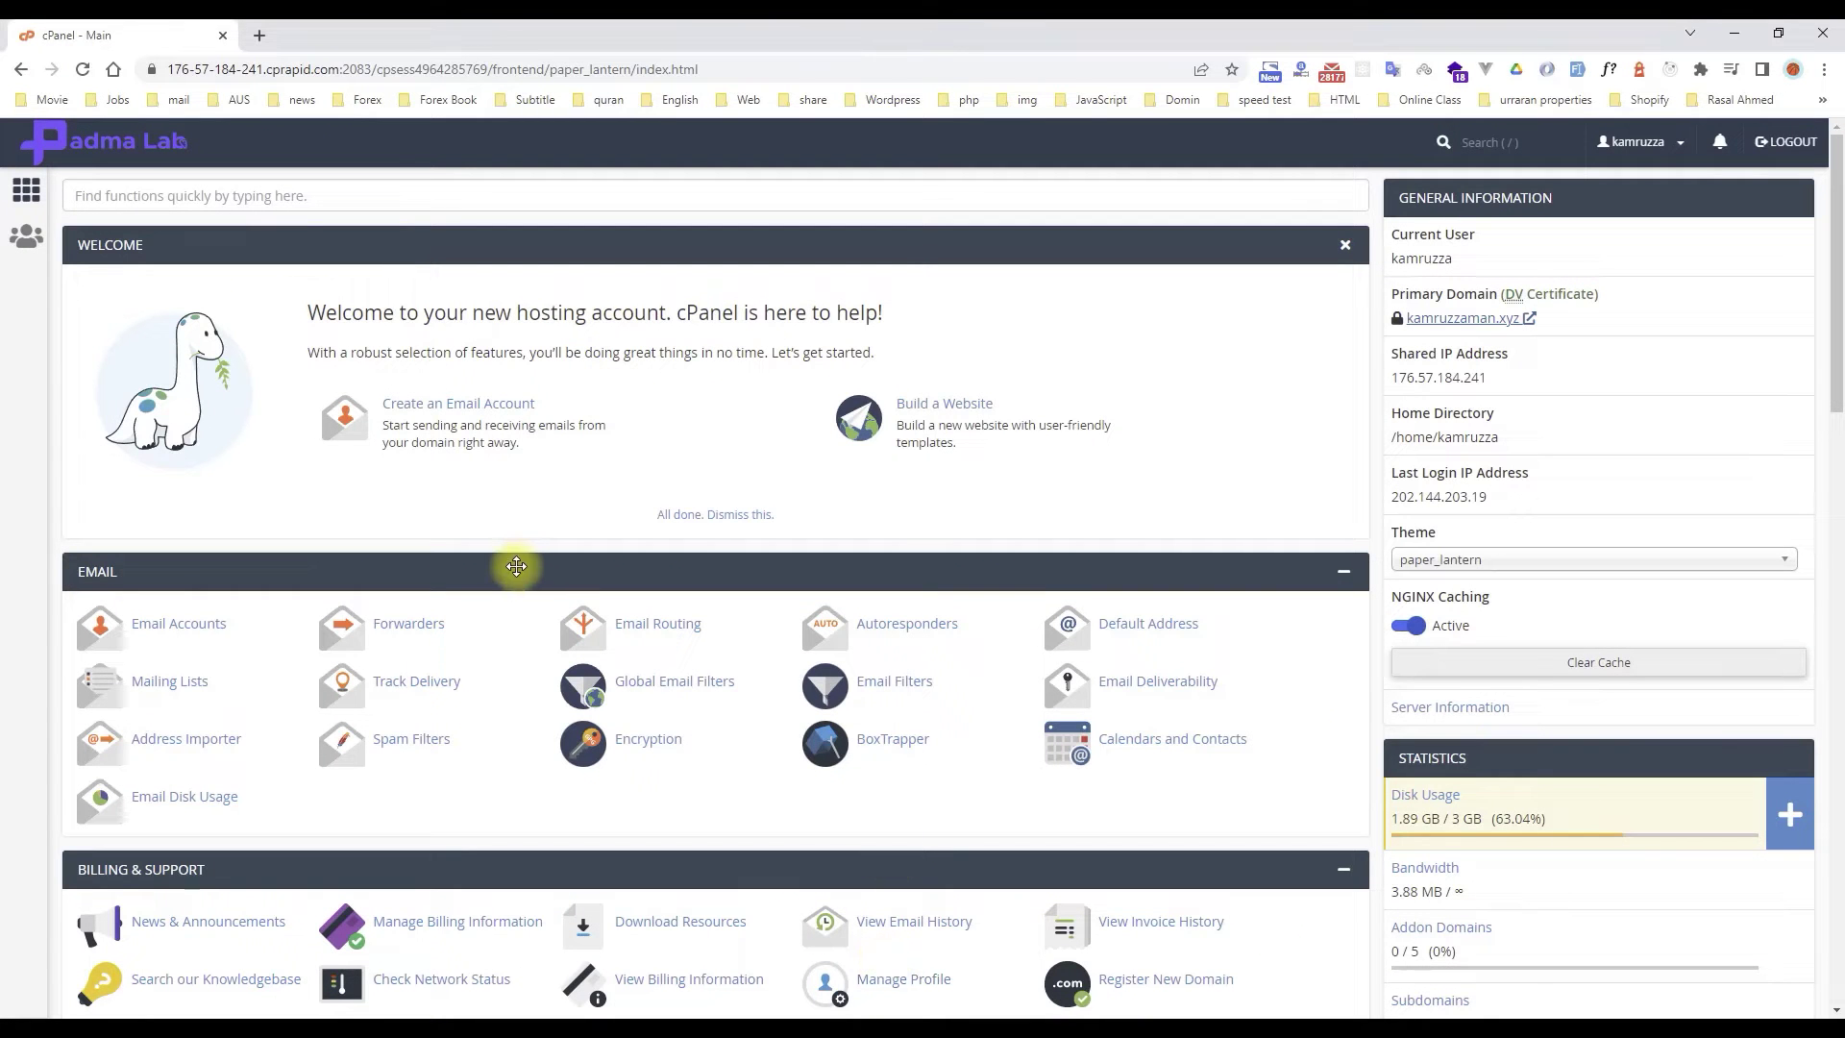
pyautogui.scroll(-6, 752, 561)
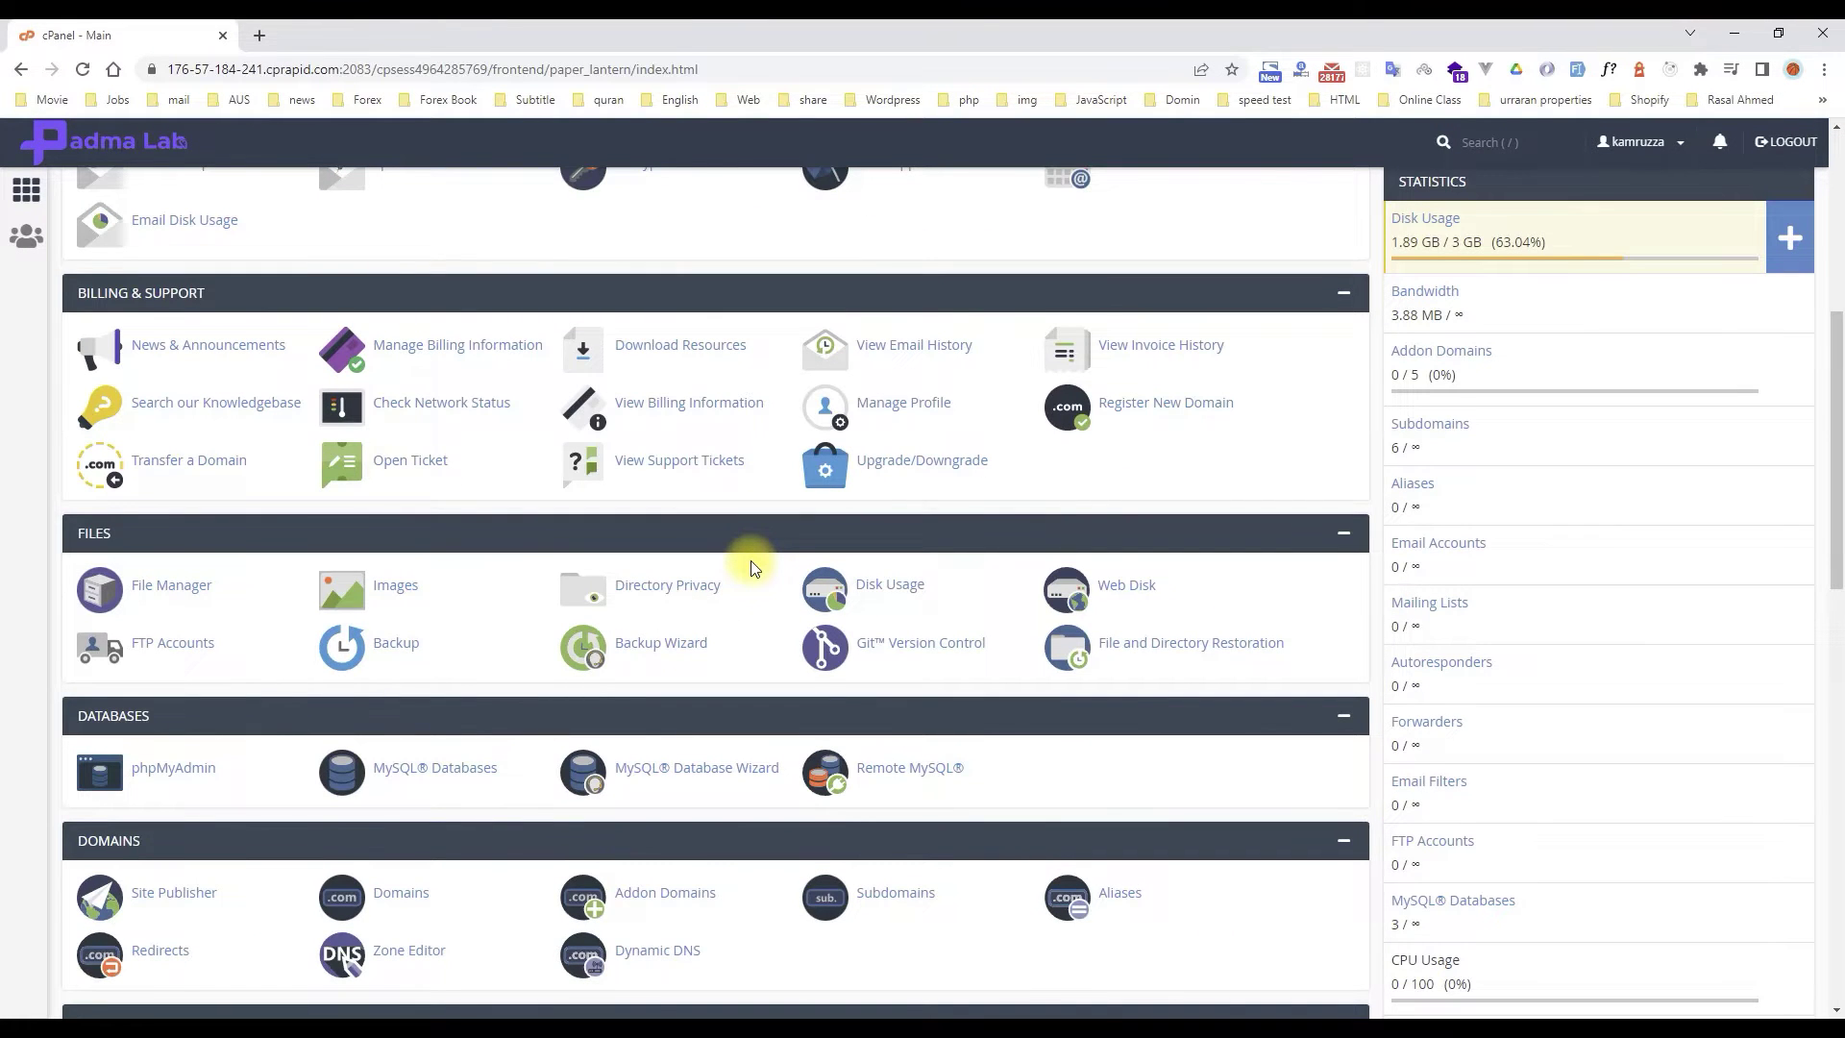
pyautogui.scroll(-2, 752, 561)
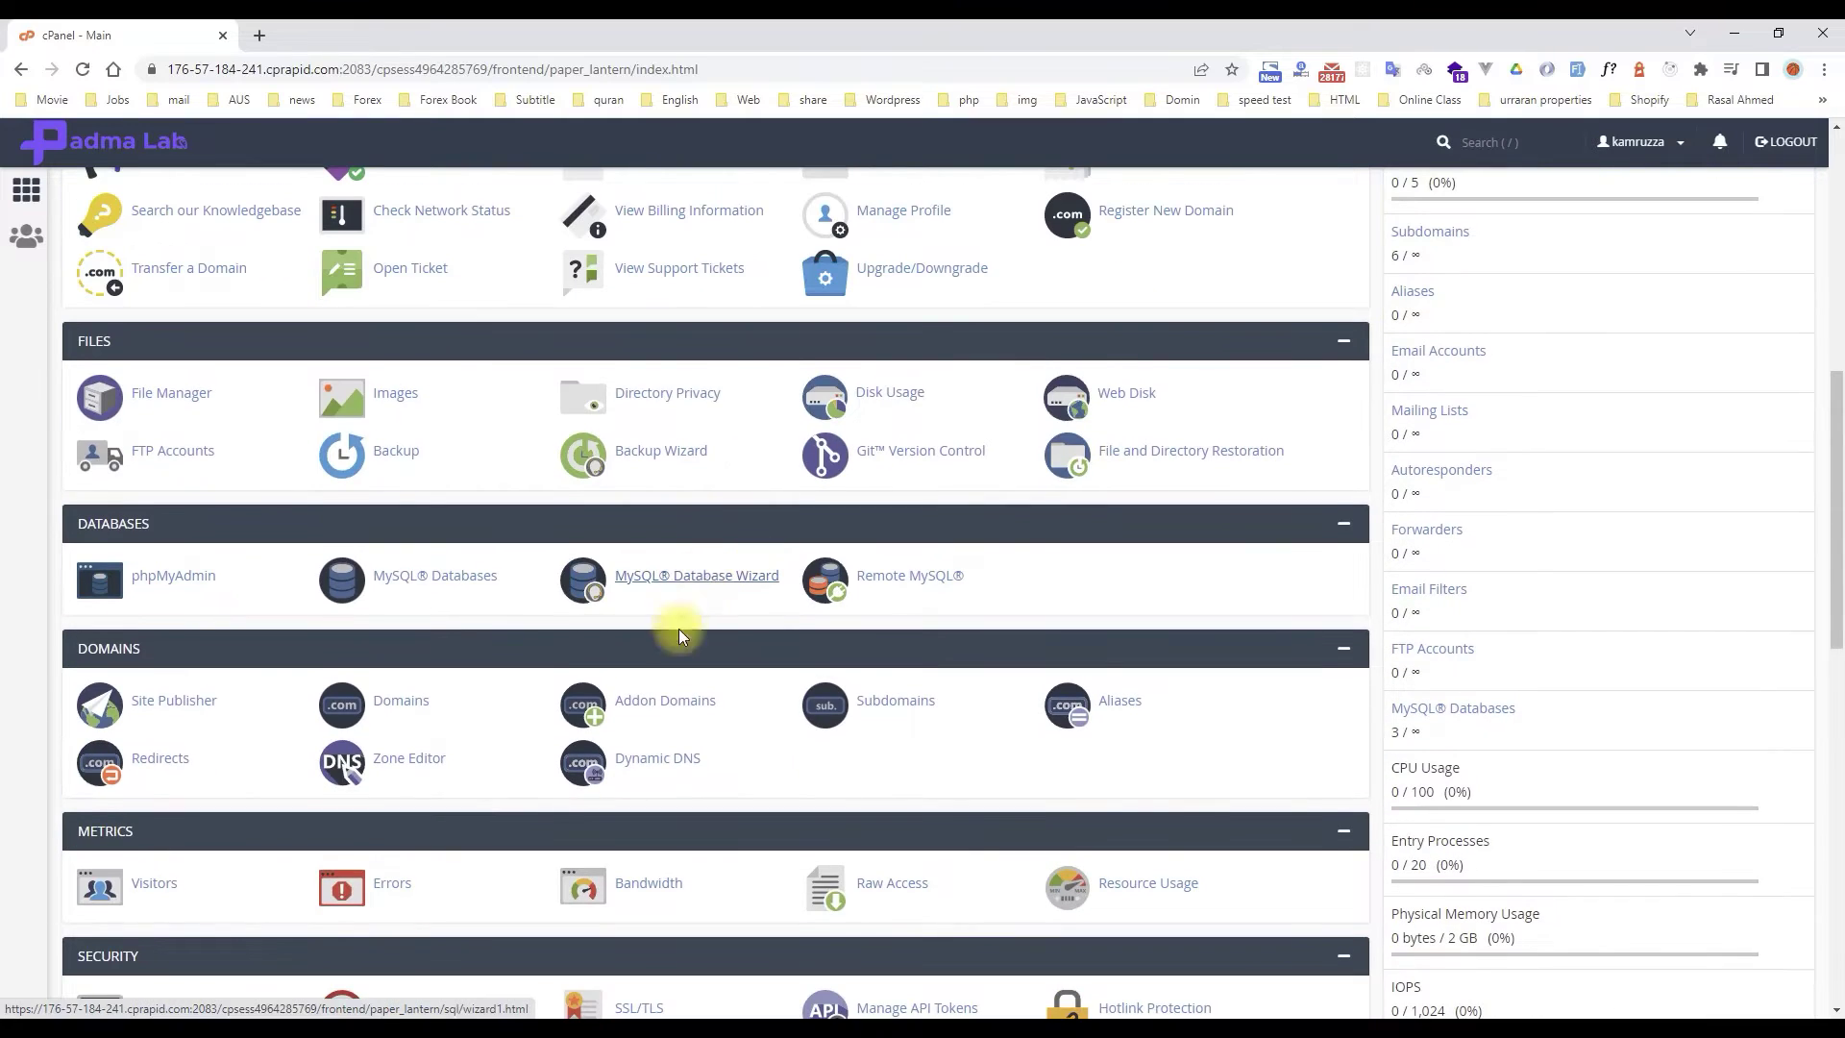
pyautogui.click(910, 705)
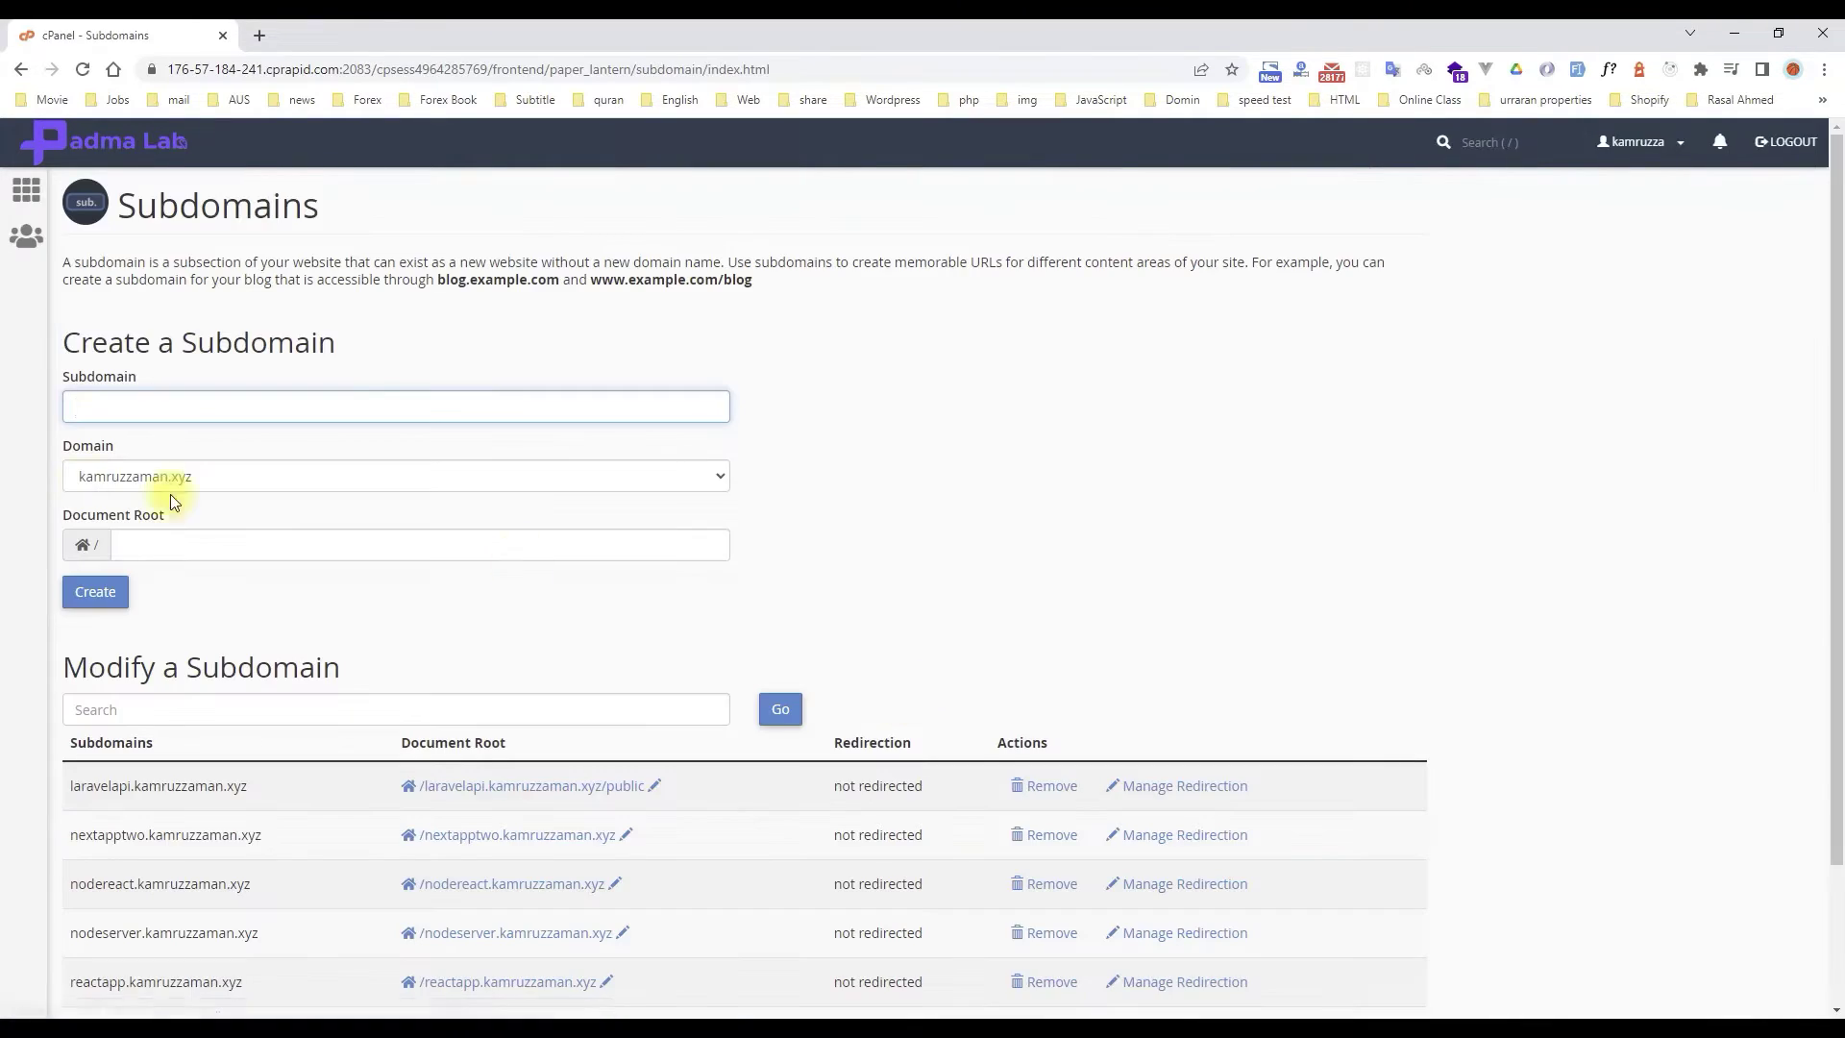
# - Create the subdomain todonodeserver on the account's main domain with the default document root
pyautogui.click(114, 408)
pyautogui.write('todonode')
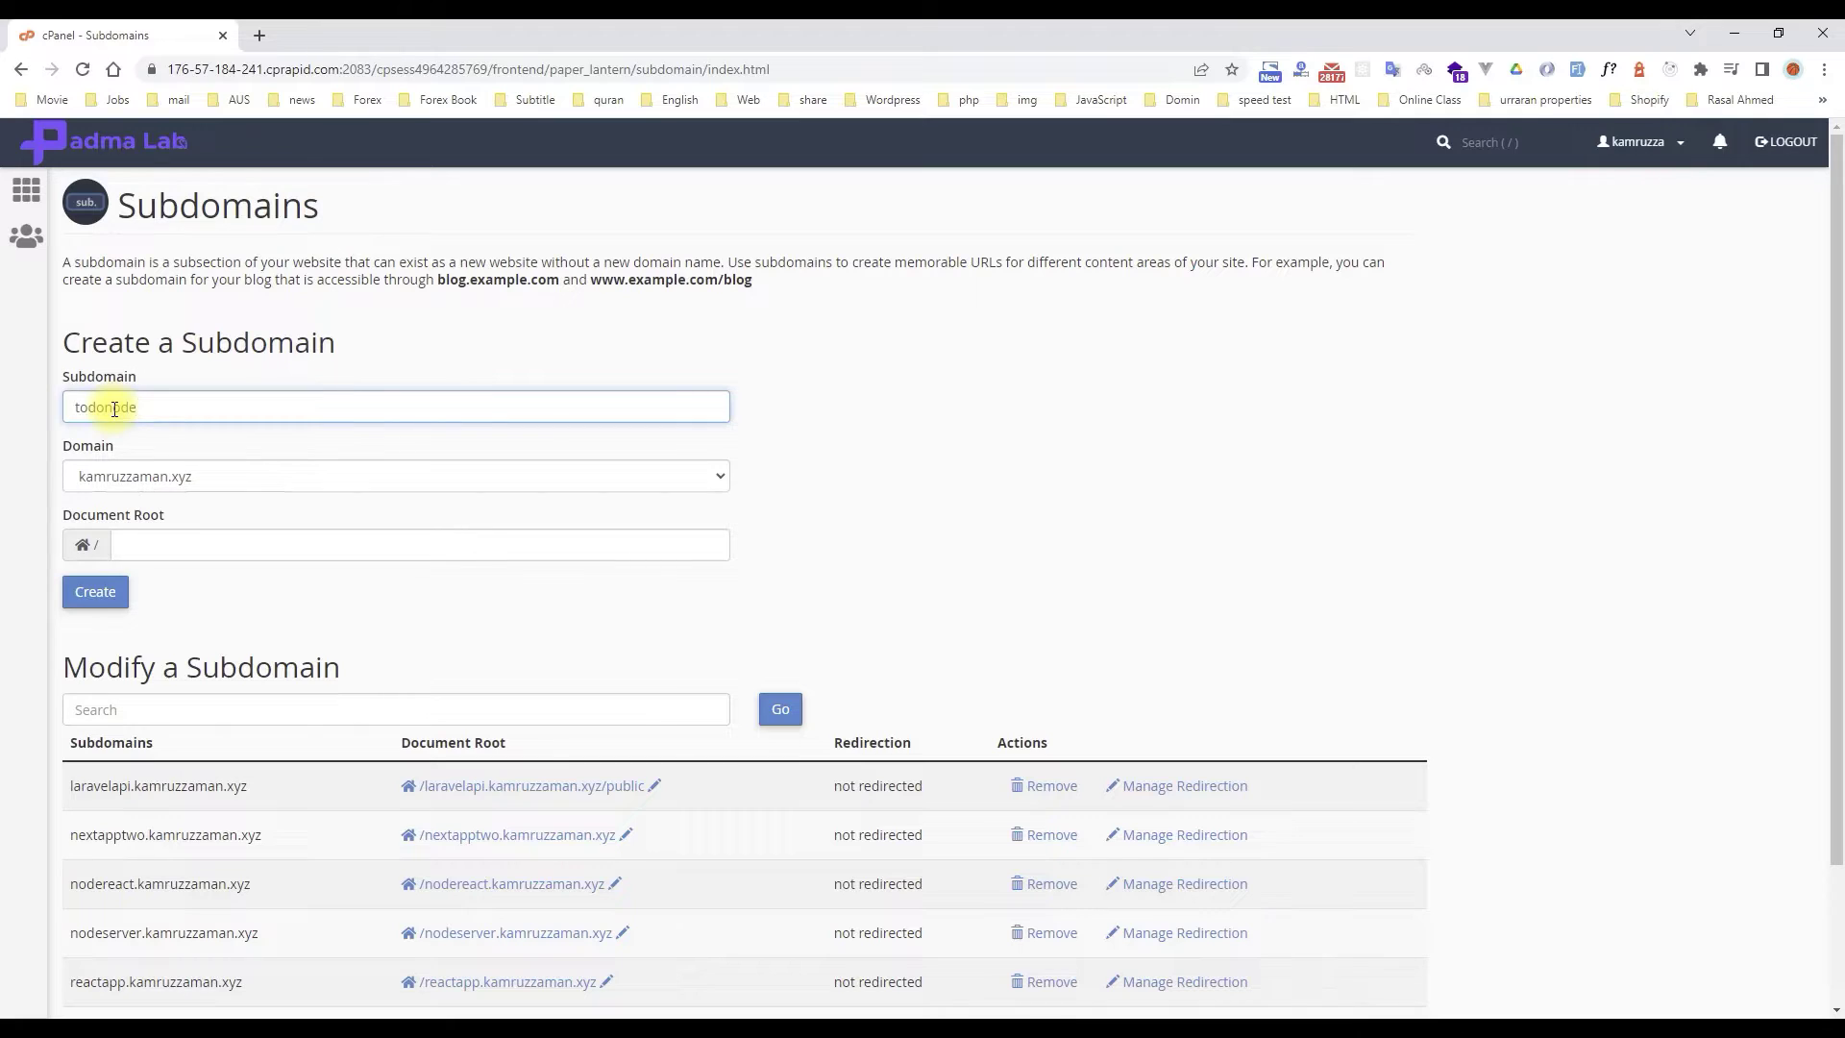
pyautogui.write('server')
pyautogui.press('Tab')
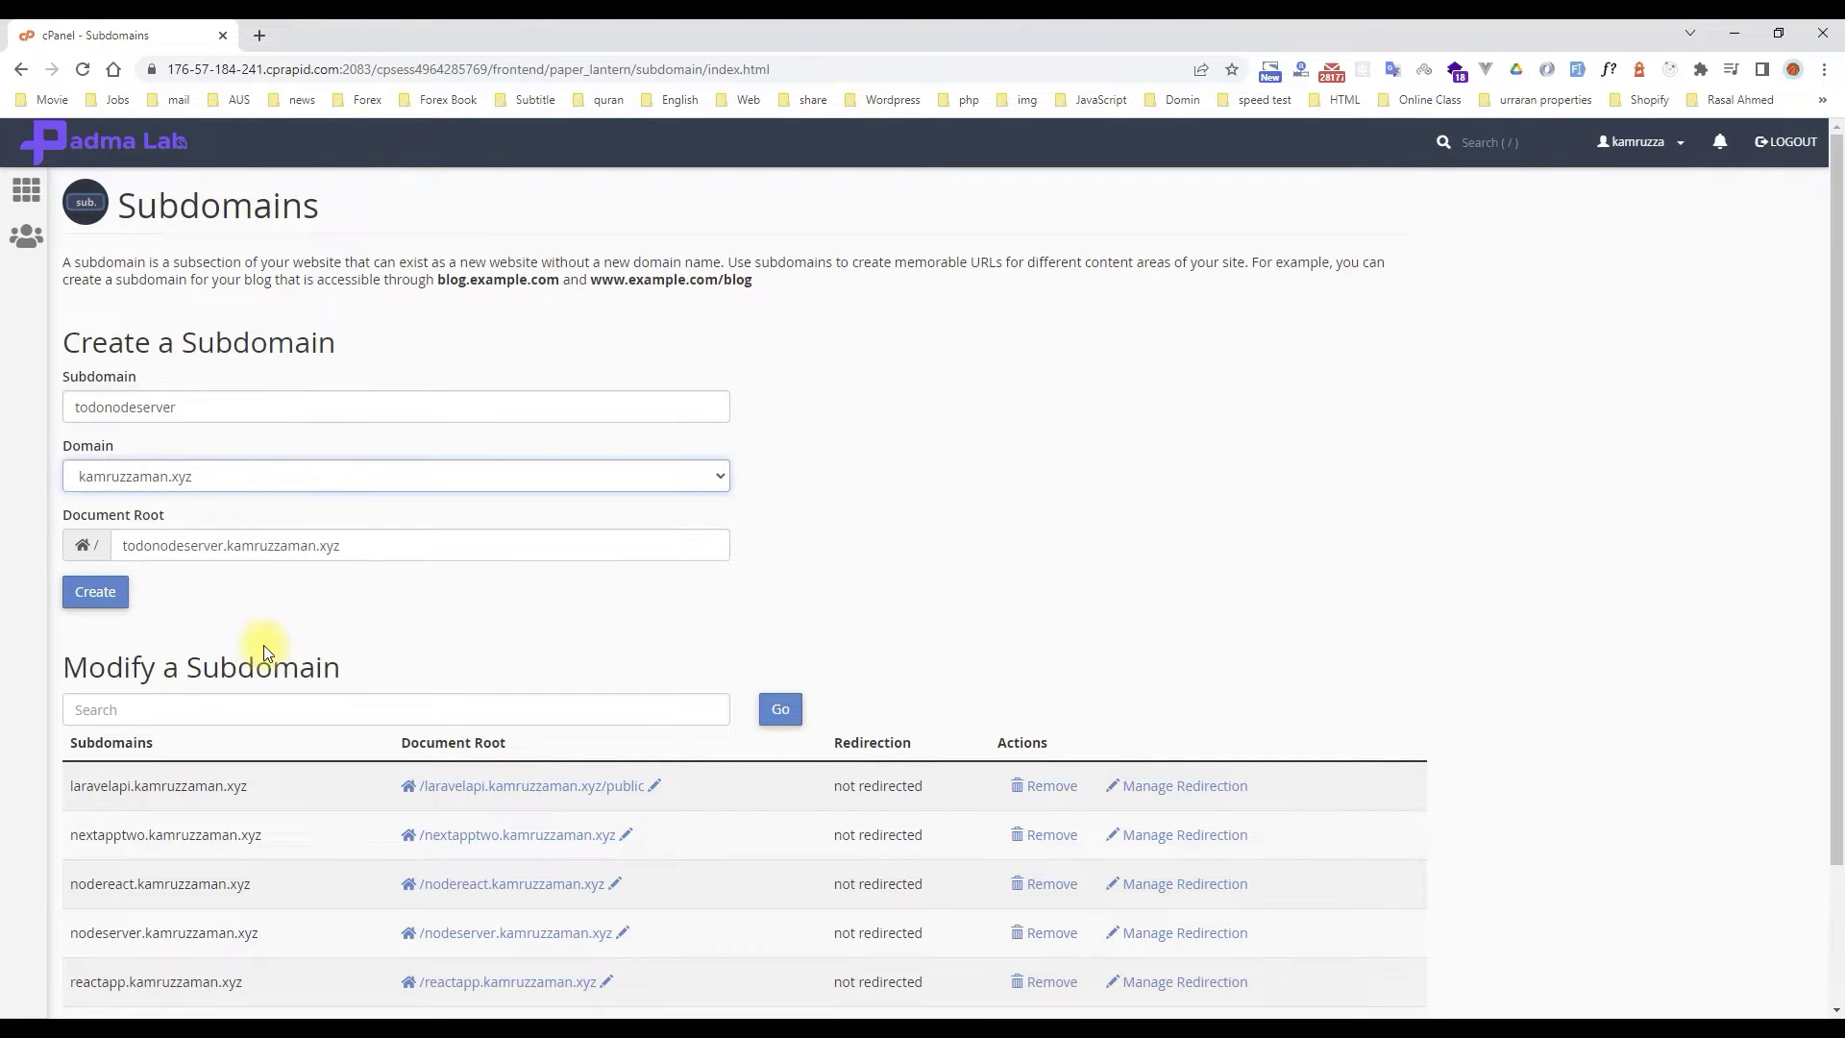
pyautogui.click(102, 599)
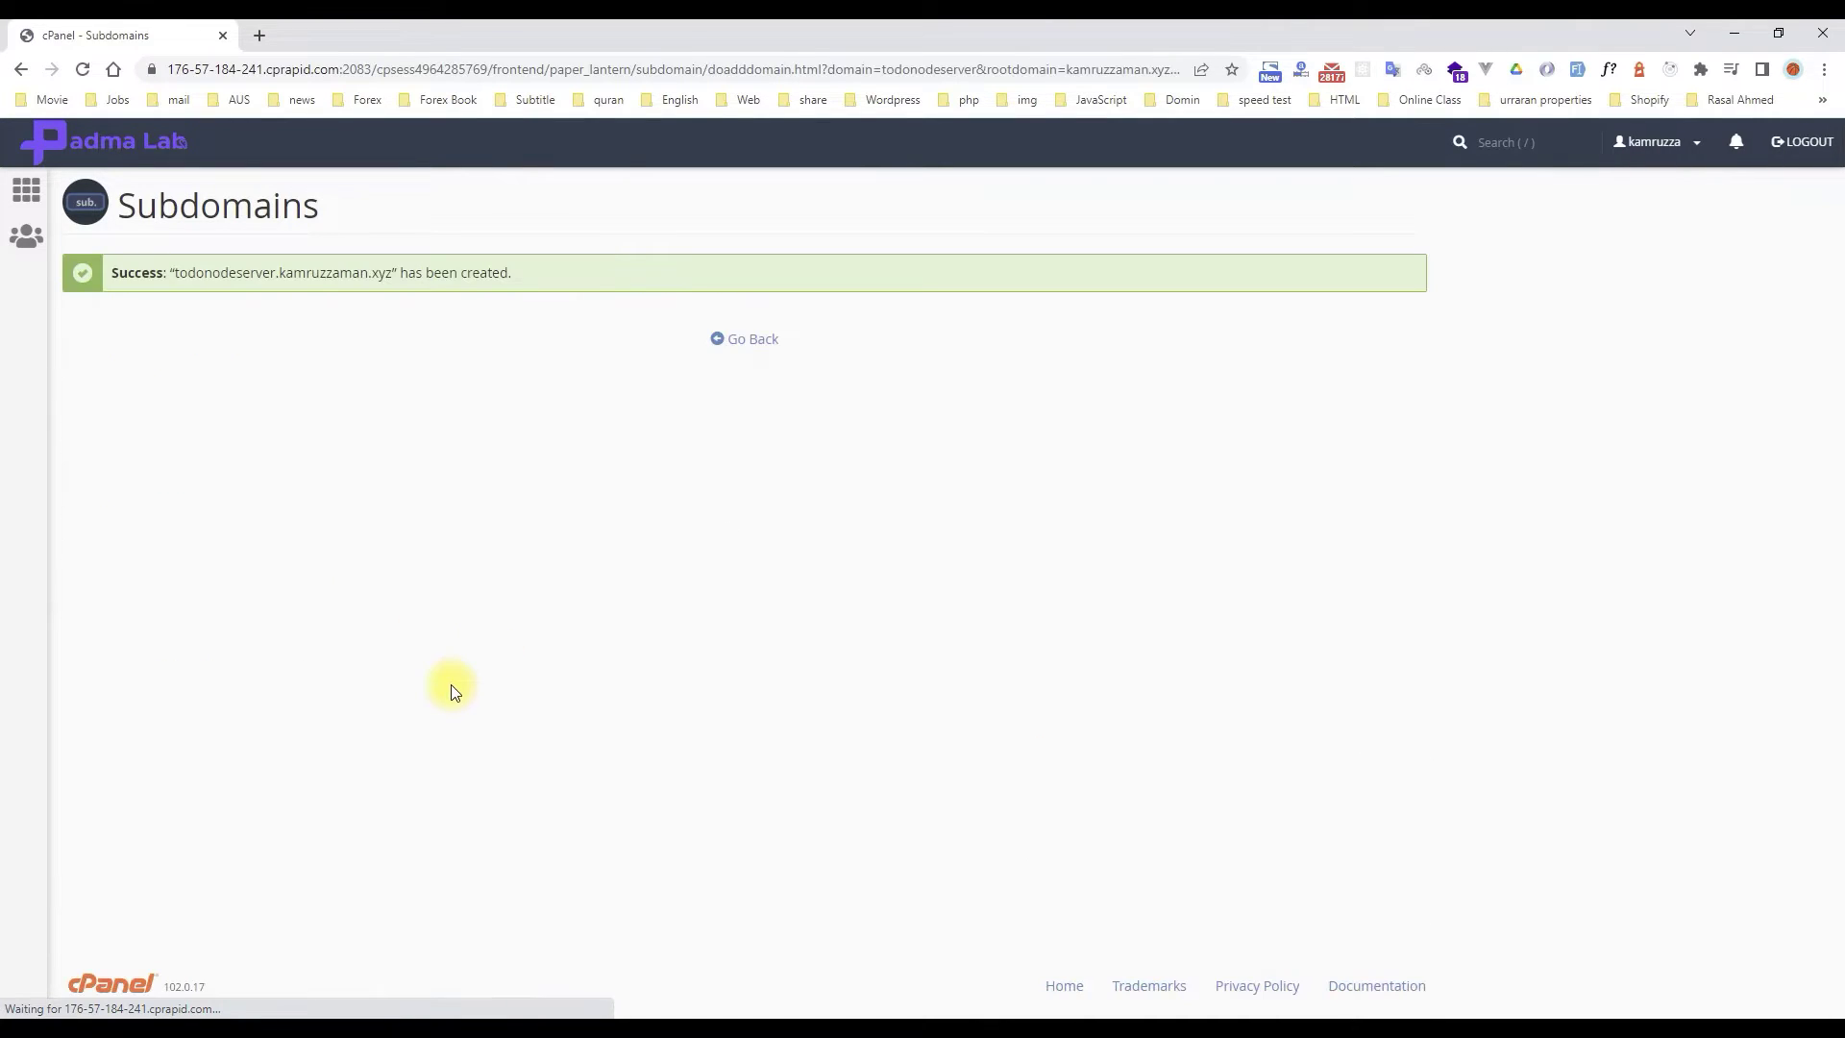
# - Go back to the subdomain list and open the document root of todonodeserver in a new File Manager tab
pyautogui.click(729, 338)
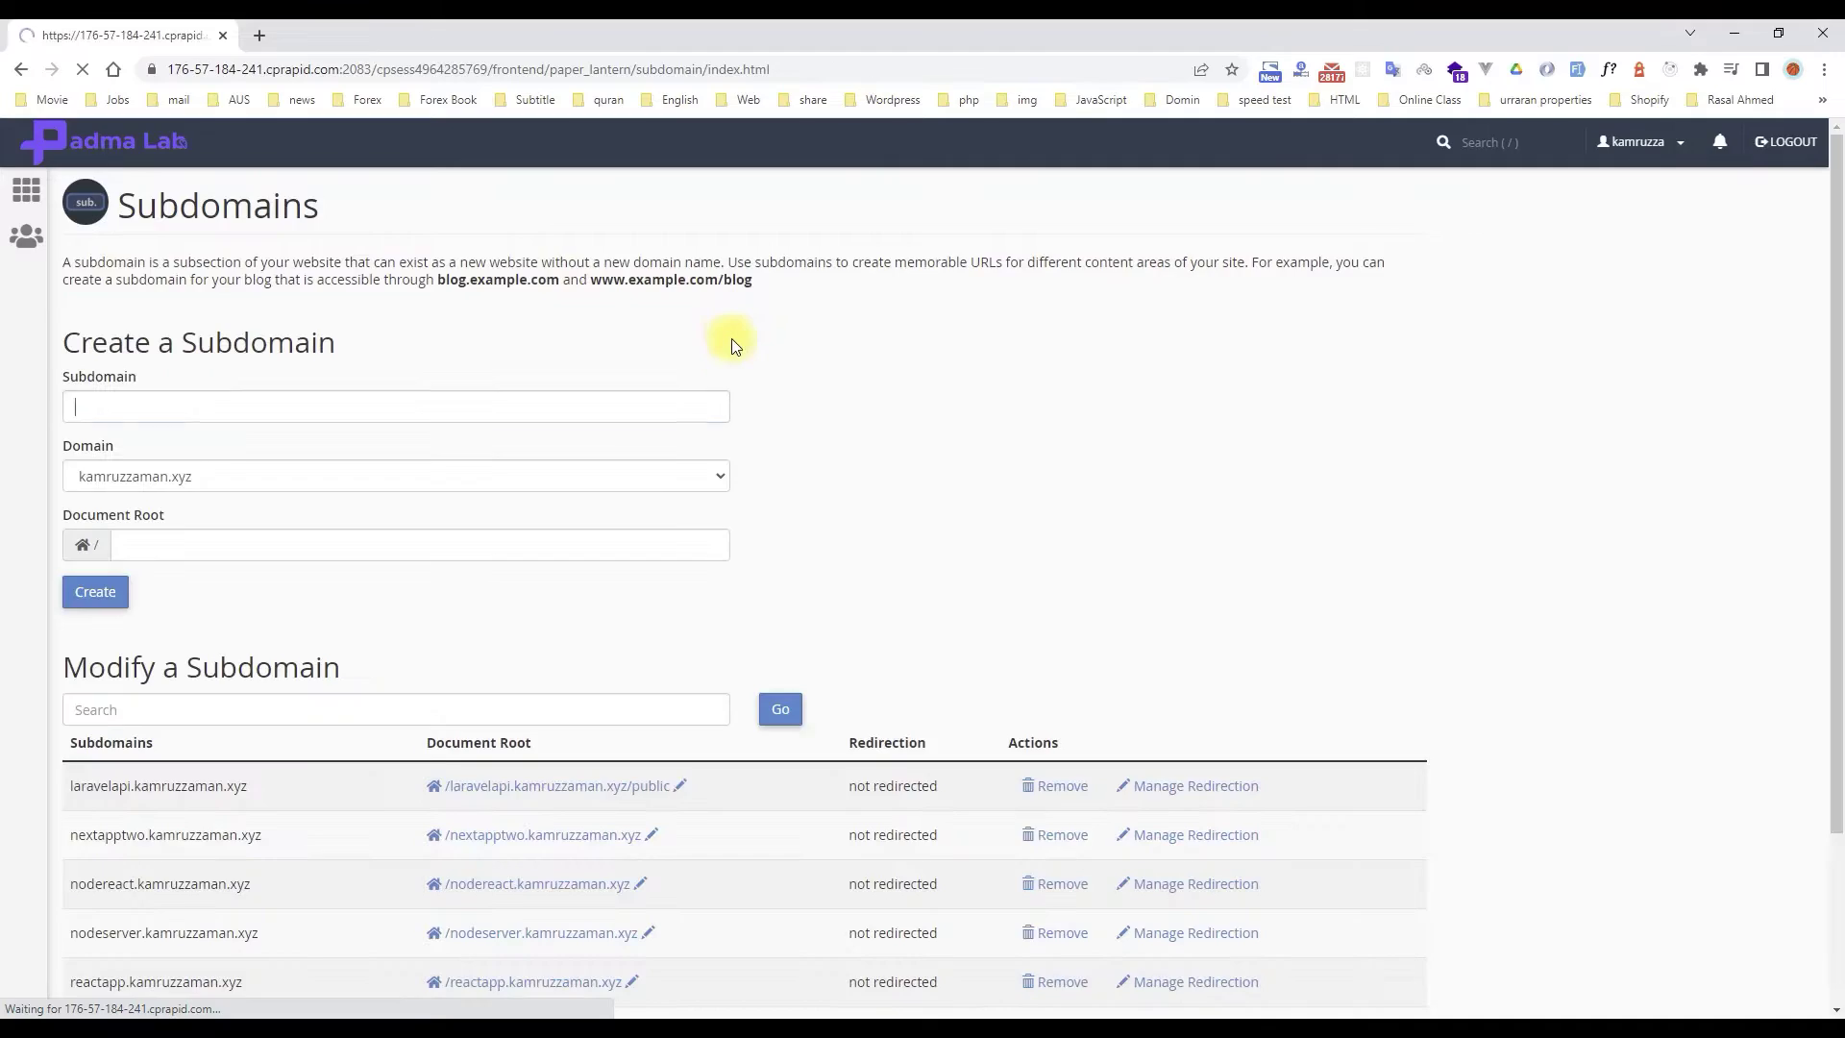
pyautogui.scroll(-3, 634, 667)
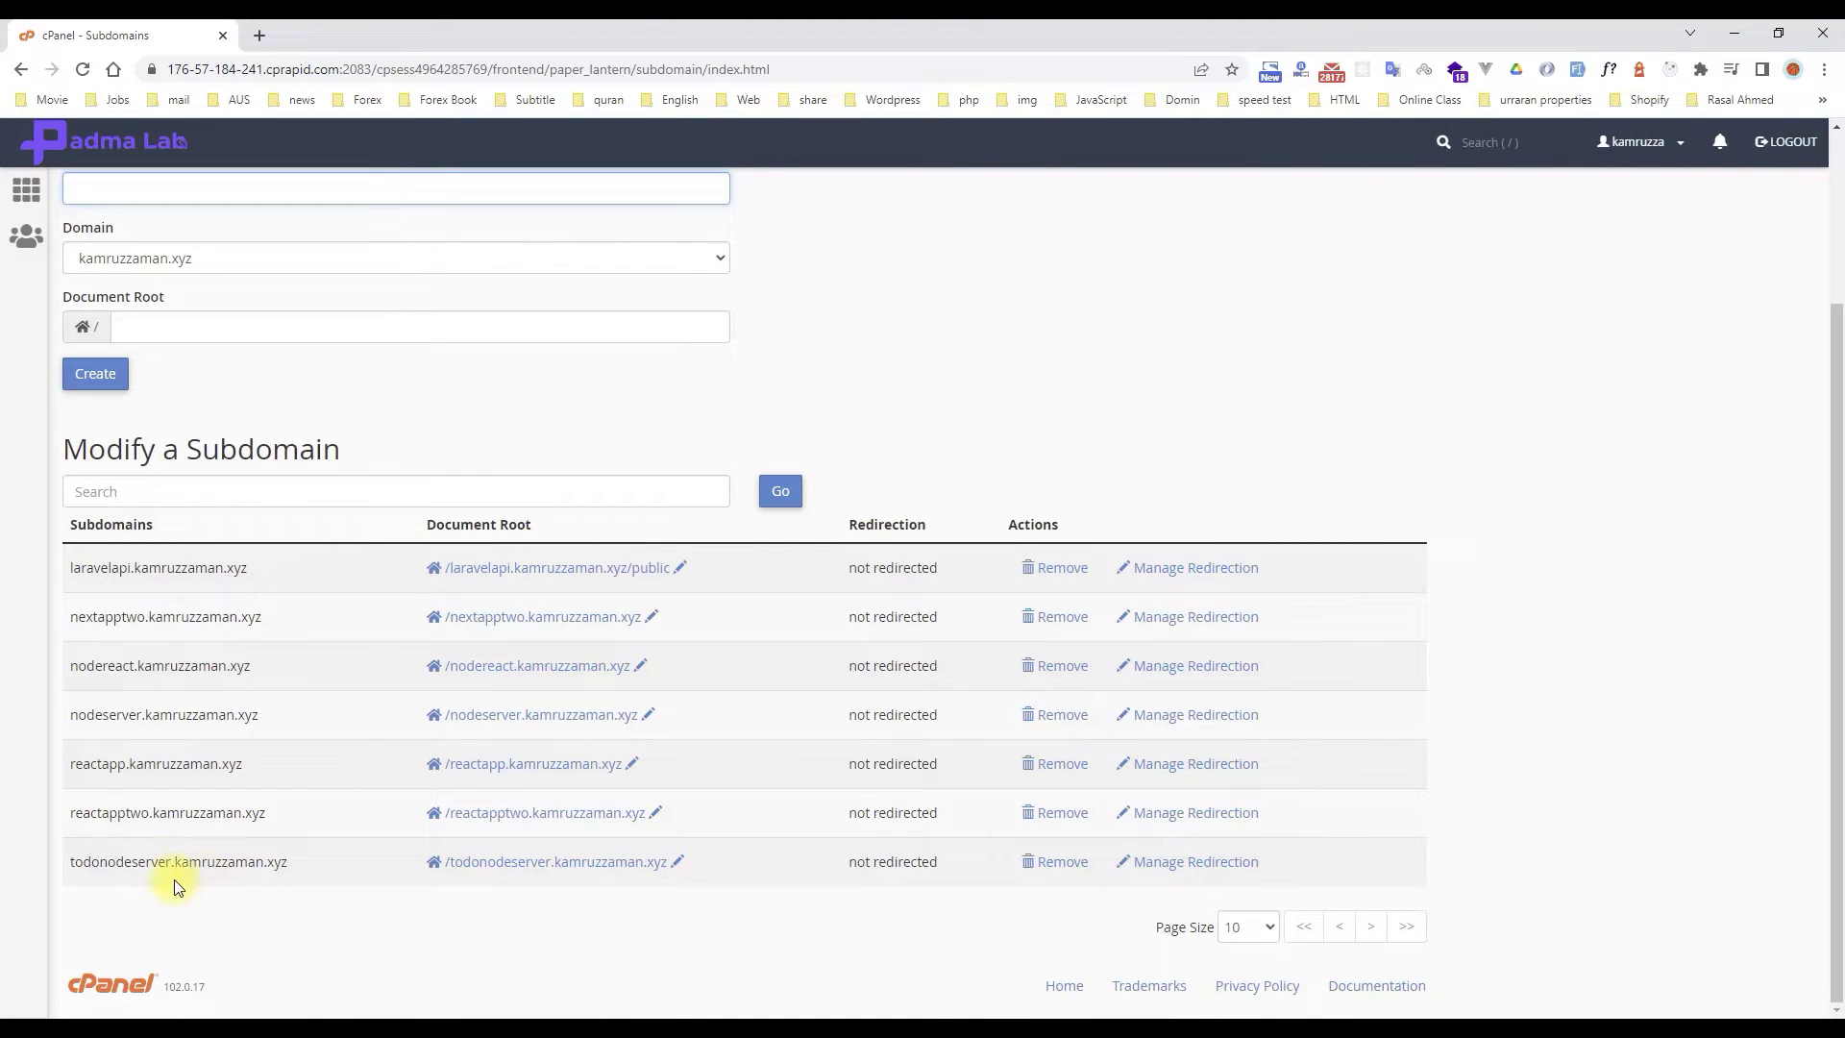
pyautogui.middleClick(536, 867)
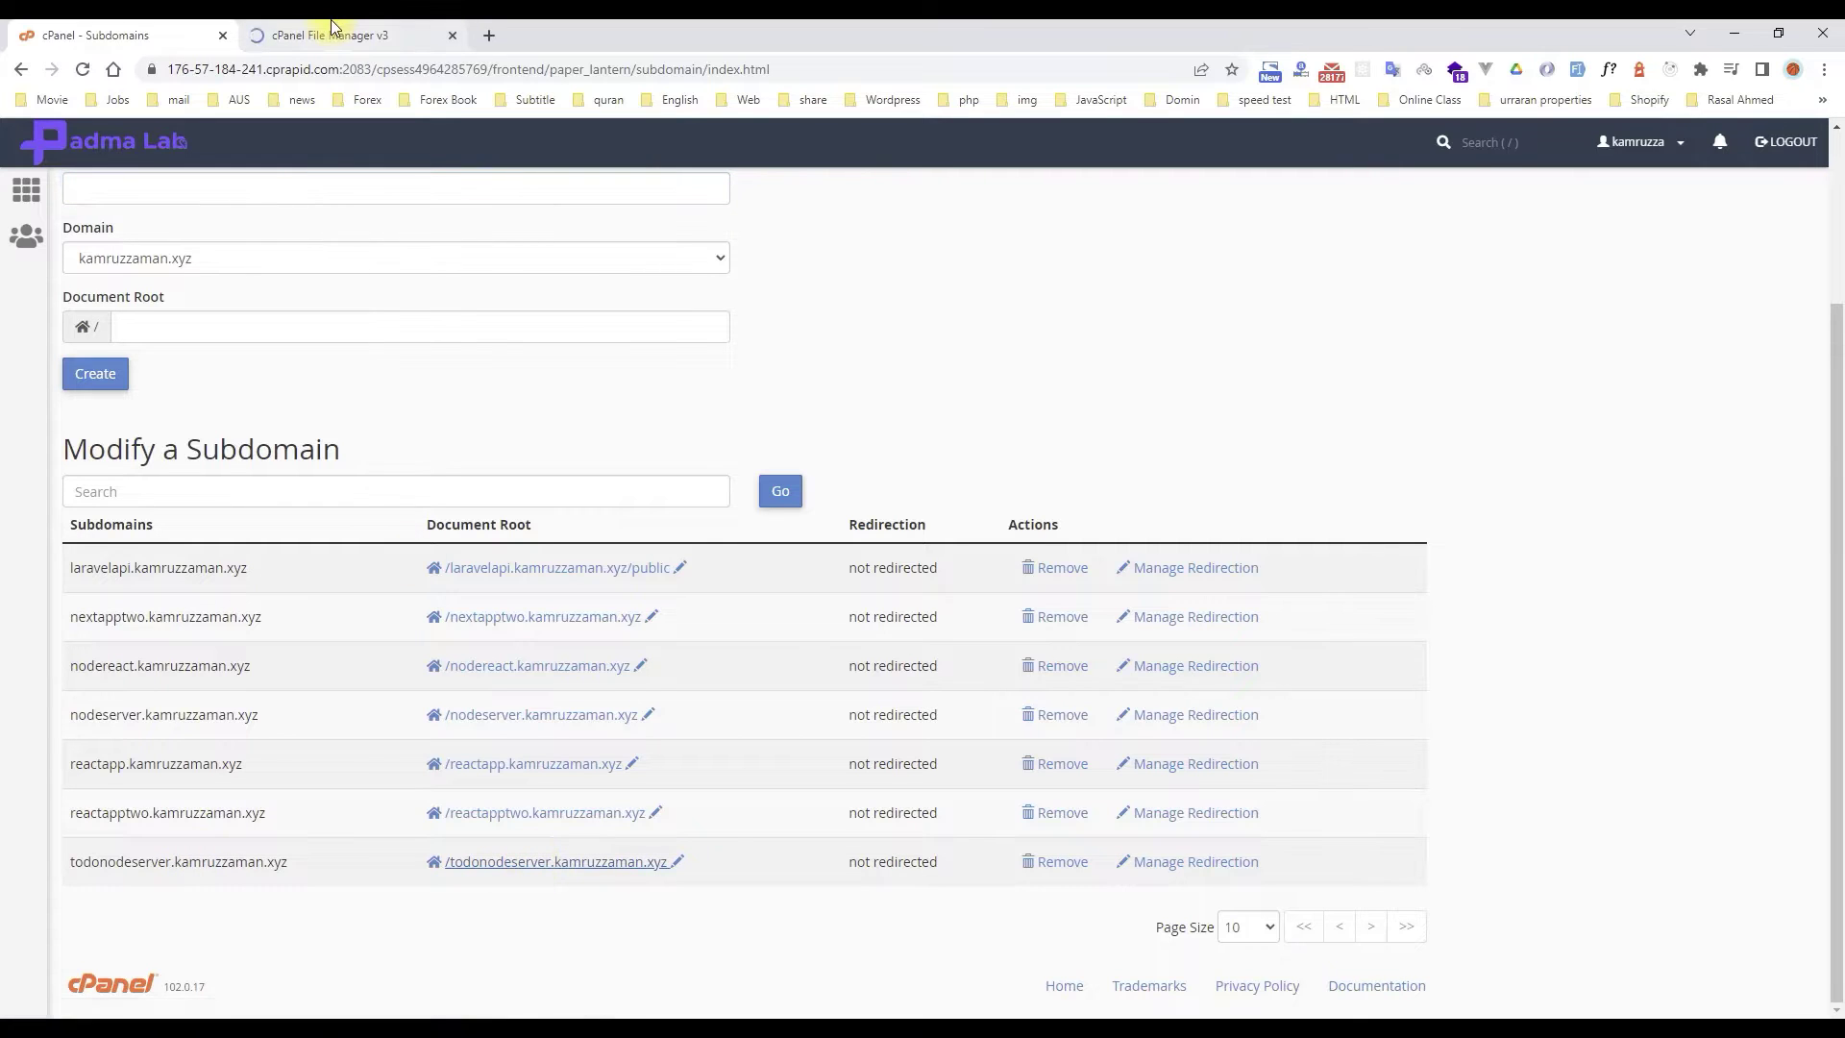
# - Visit the todonodeserver subdomain in a separate tab and expand the advanced details of the privacy warning
pyautogui.doubleClick(180, 862)
pyautogui.moveTo(70, 862); pyautogui.dragTo(288, 862)
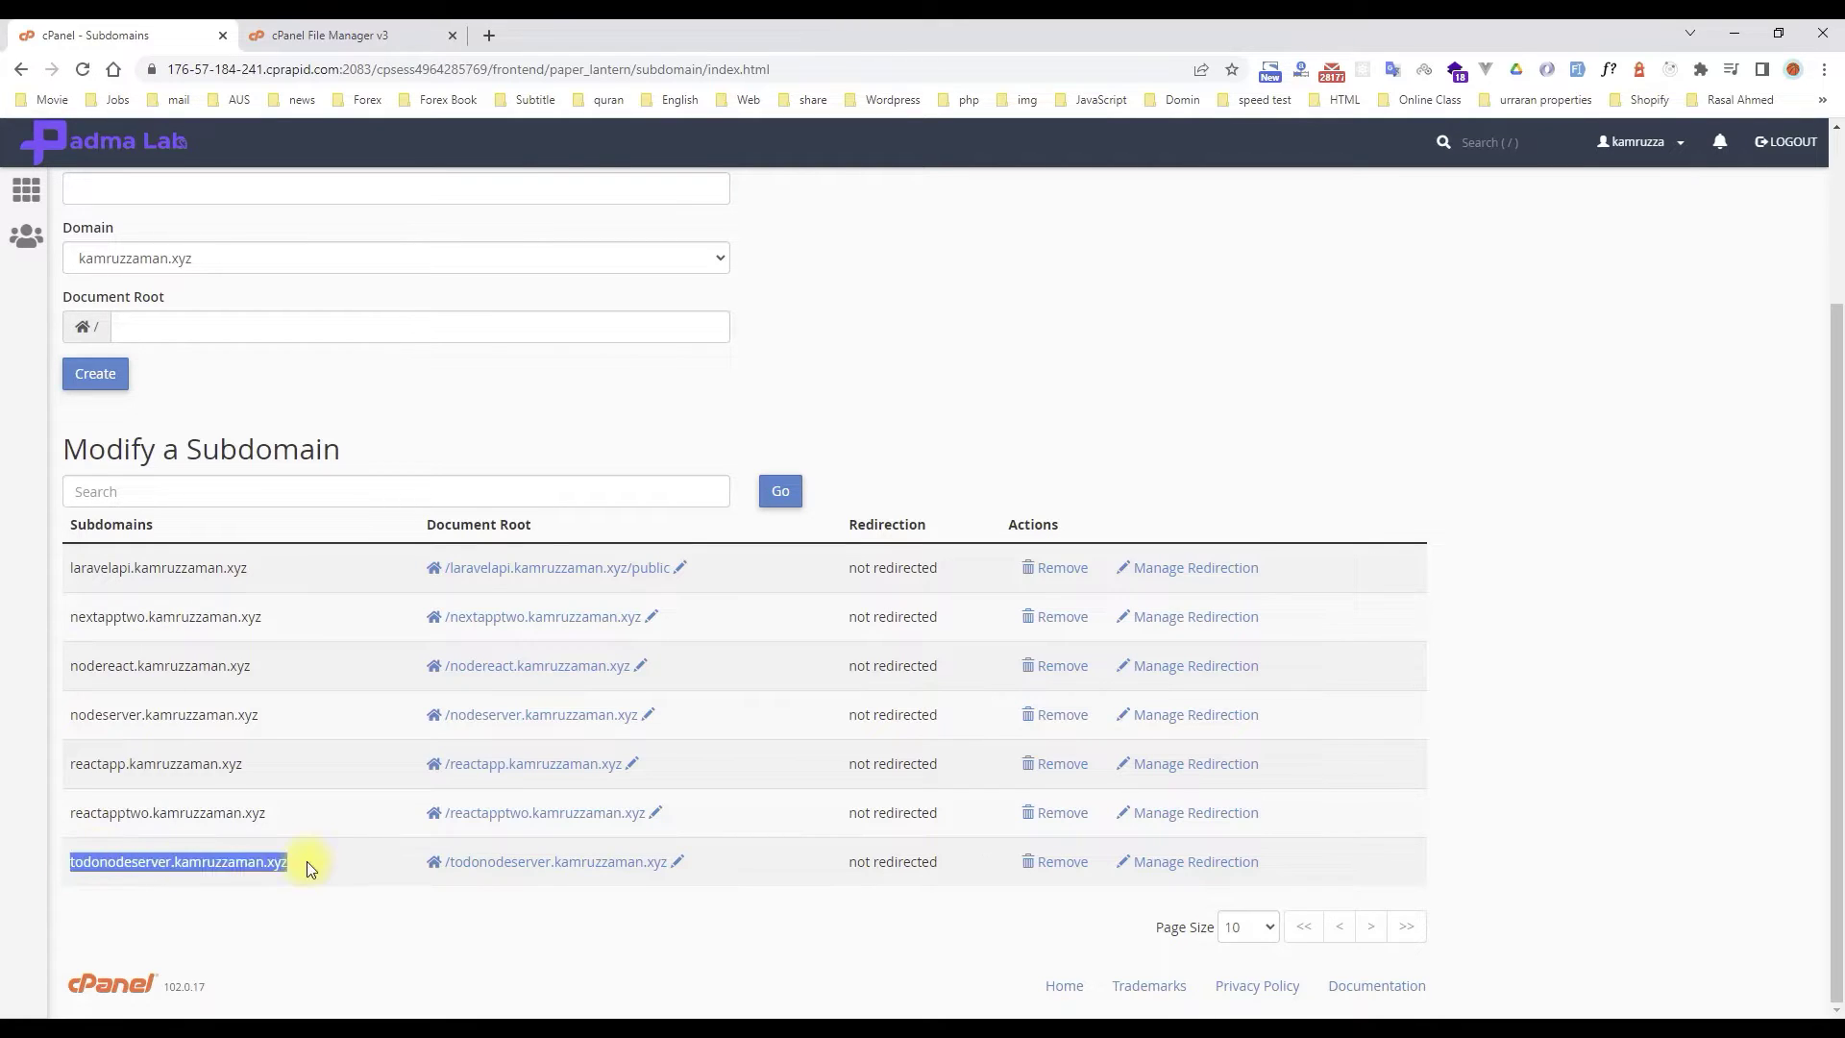
pyautogui.rightClick(287, 862)
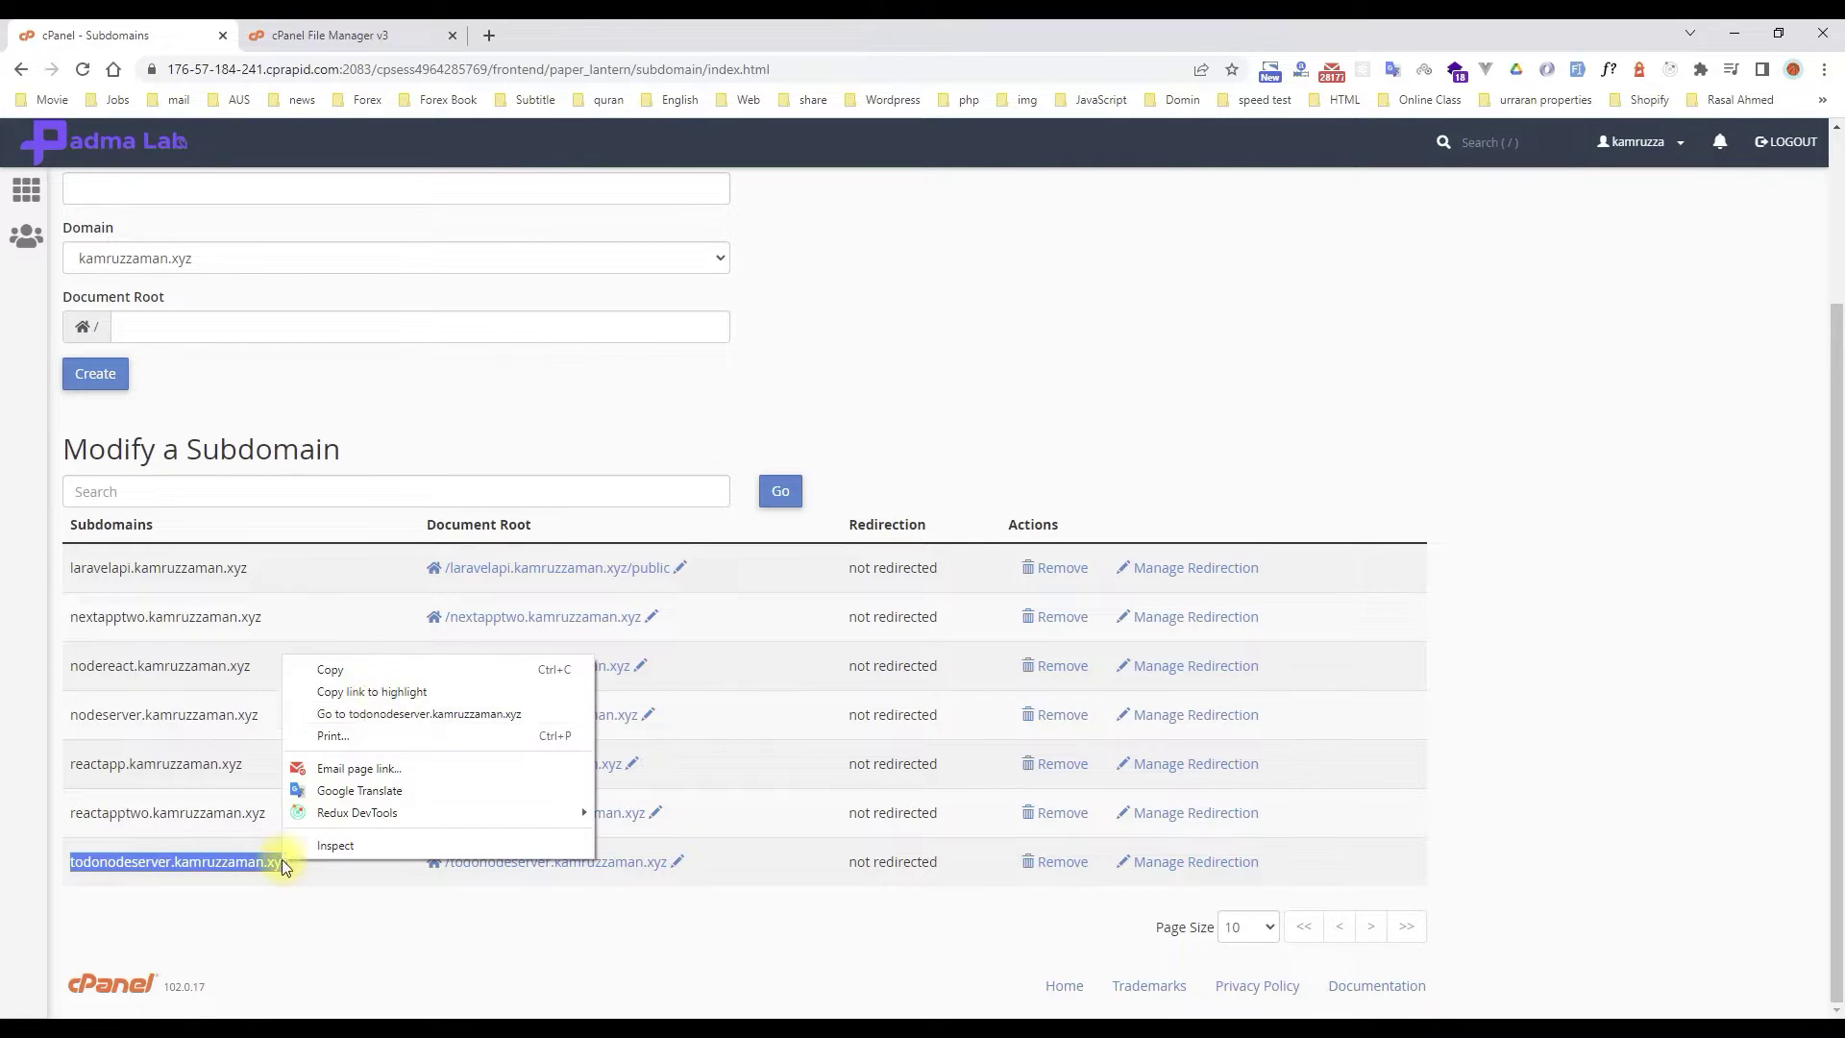
pyautogui.click(394, 713)
pyautogui.moveTo(445, 33); pyautogui.dragTo(730, 44)
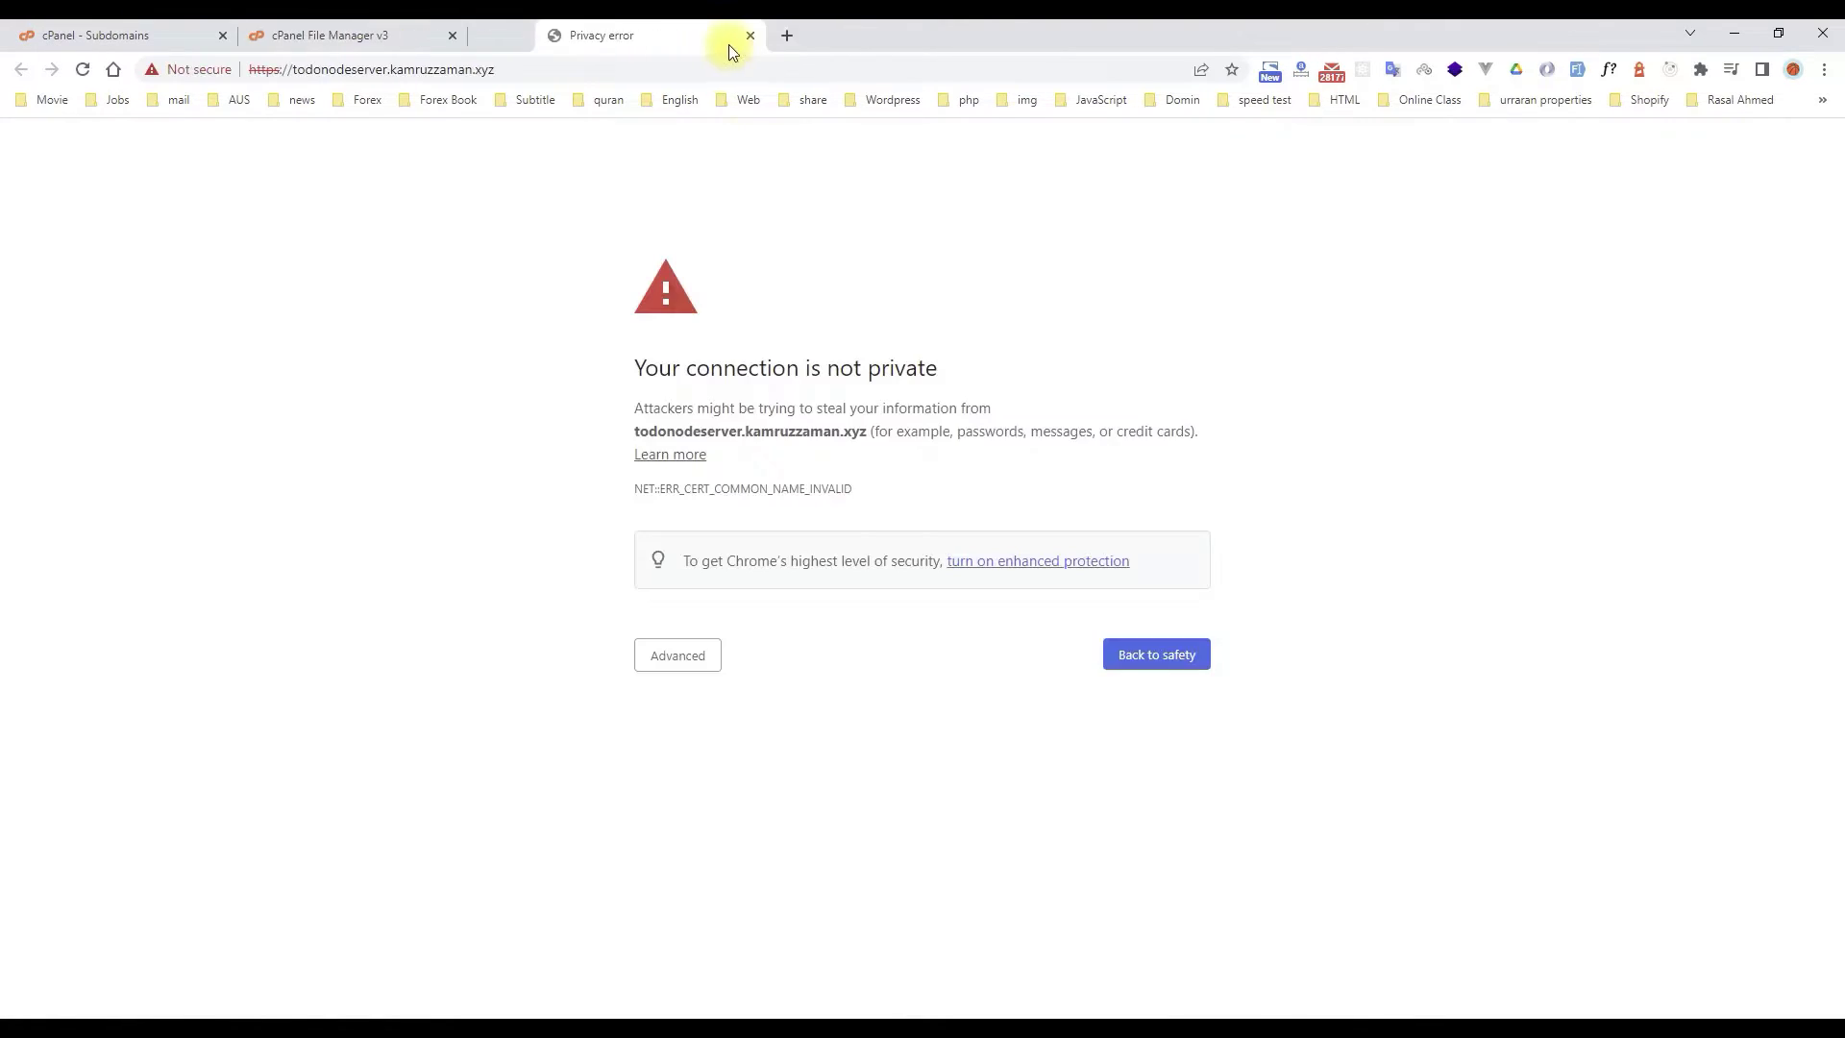
pyautogui.click(678, 656)
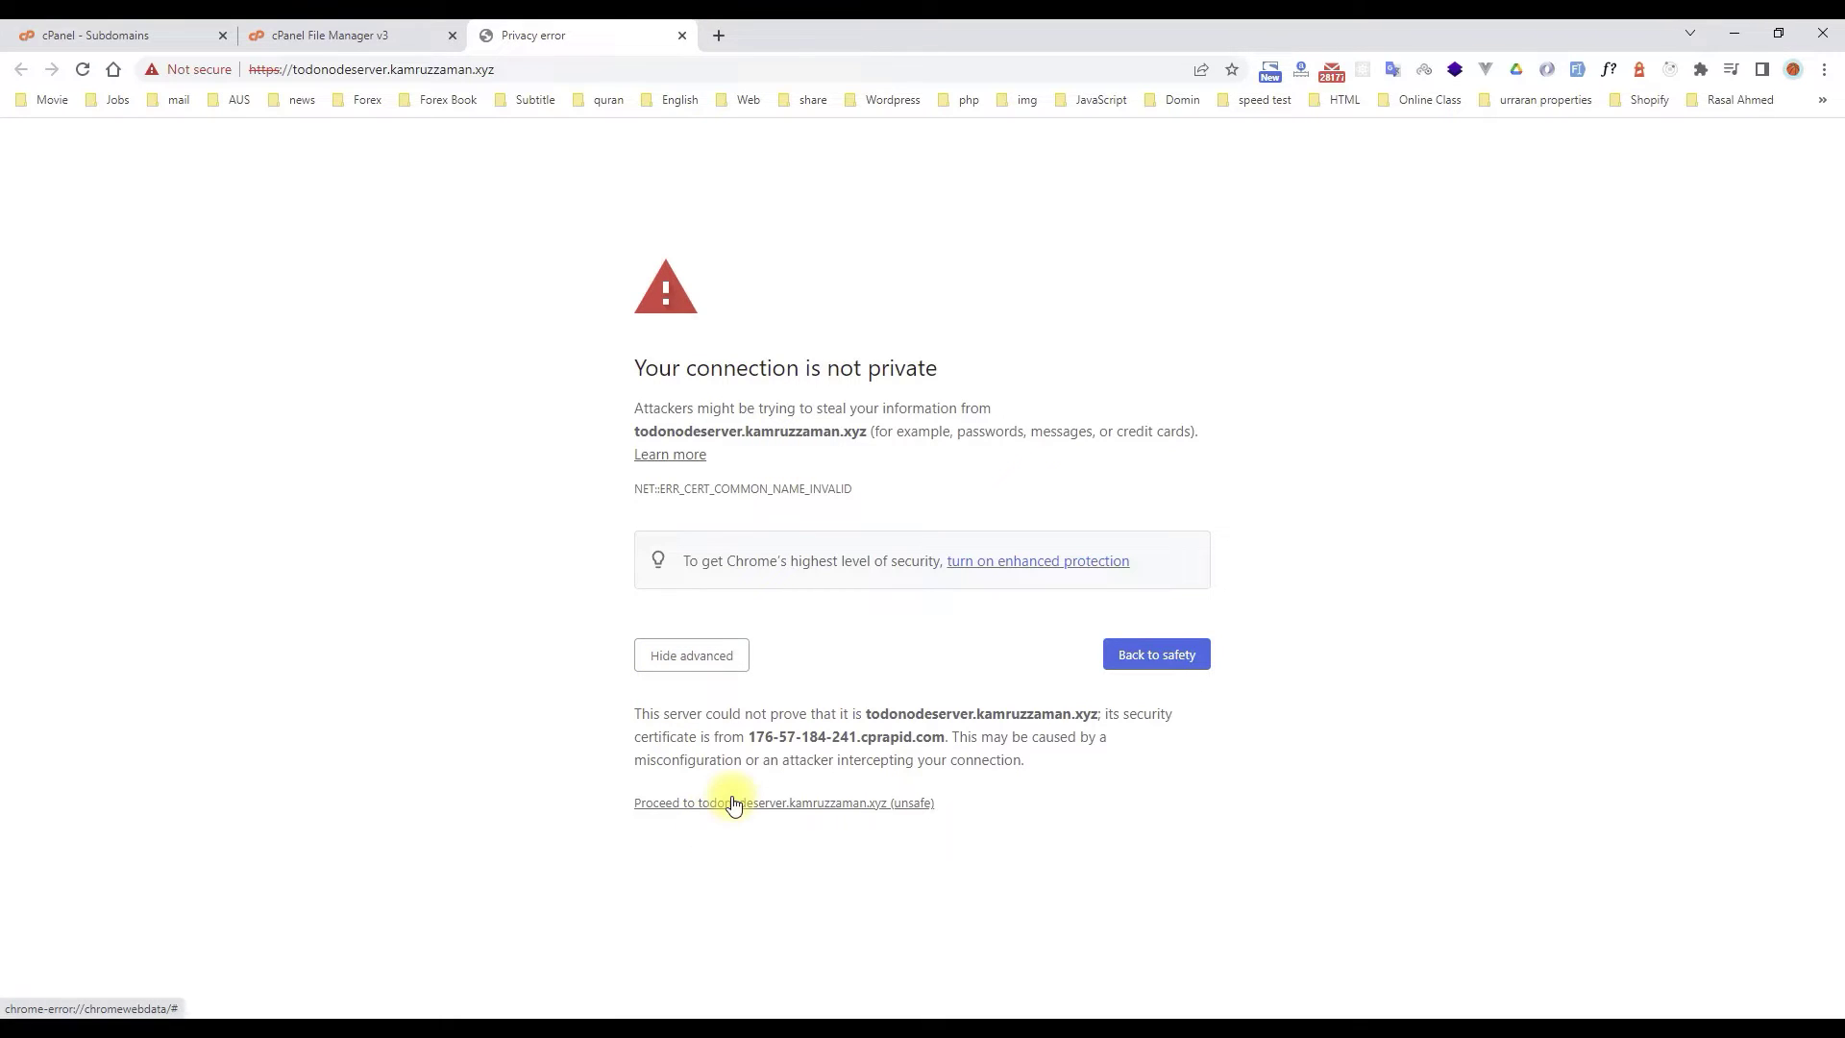
# - Copy the path of the local webFile\server folder from File Explorer and return to File Manager in Chrome
pyautogui.click(390, 32)
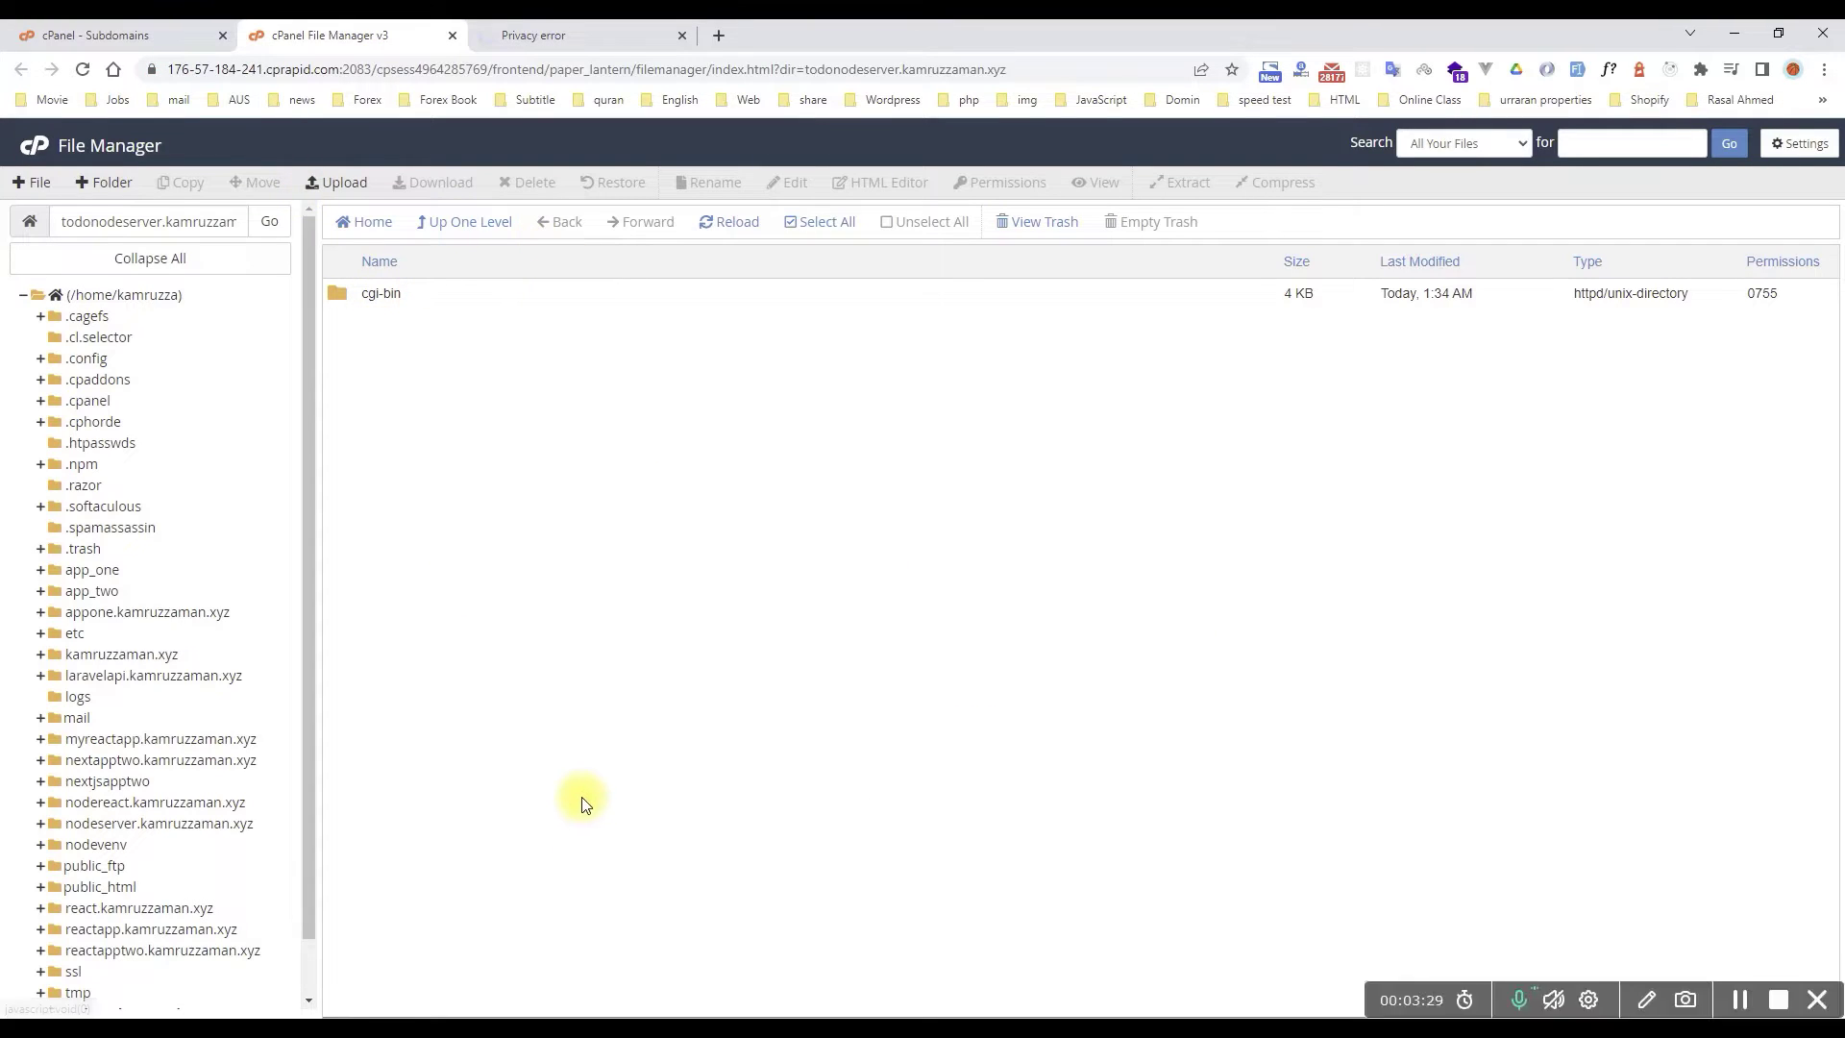
pyautogui.hotkey('alt', 'Tab')
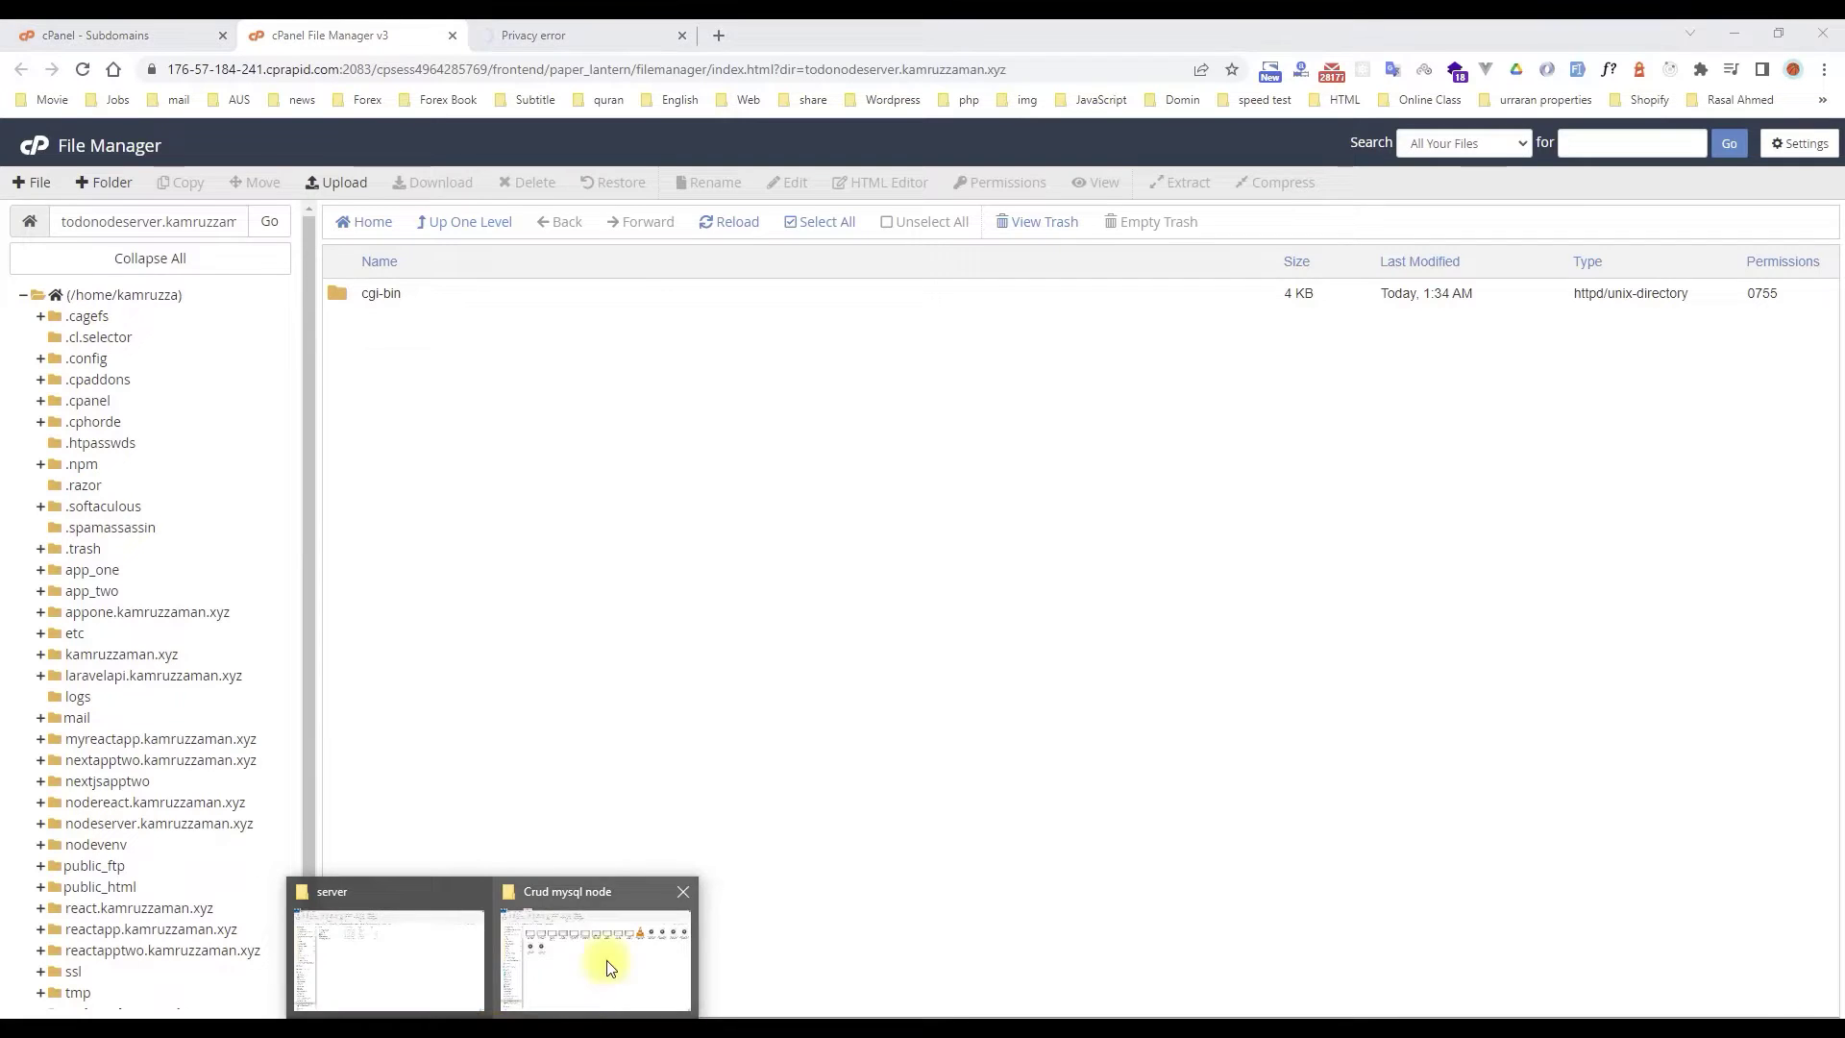
pyautogui.click(576, 993)
pyautogui.click(1072, 174)
pyautogui.click(1103, 399)
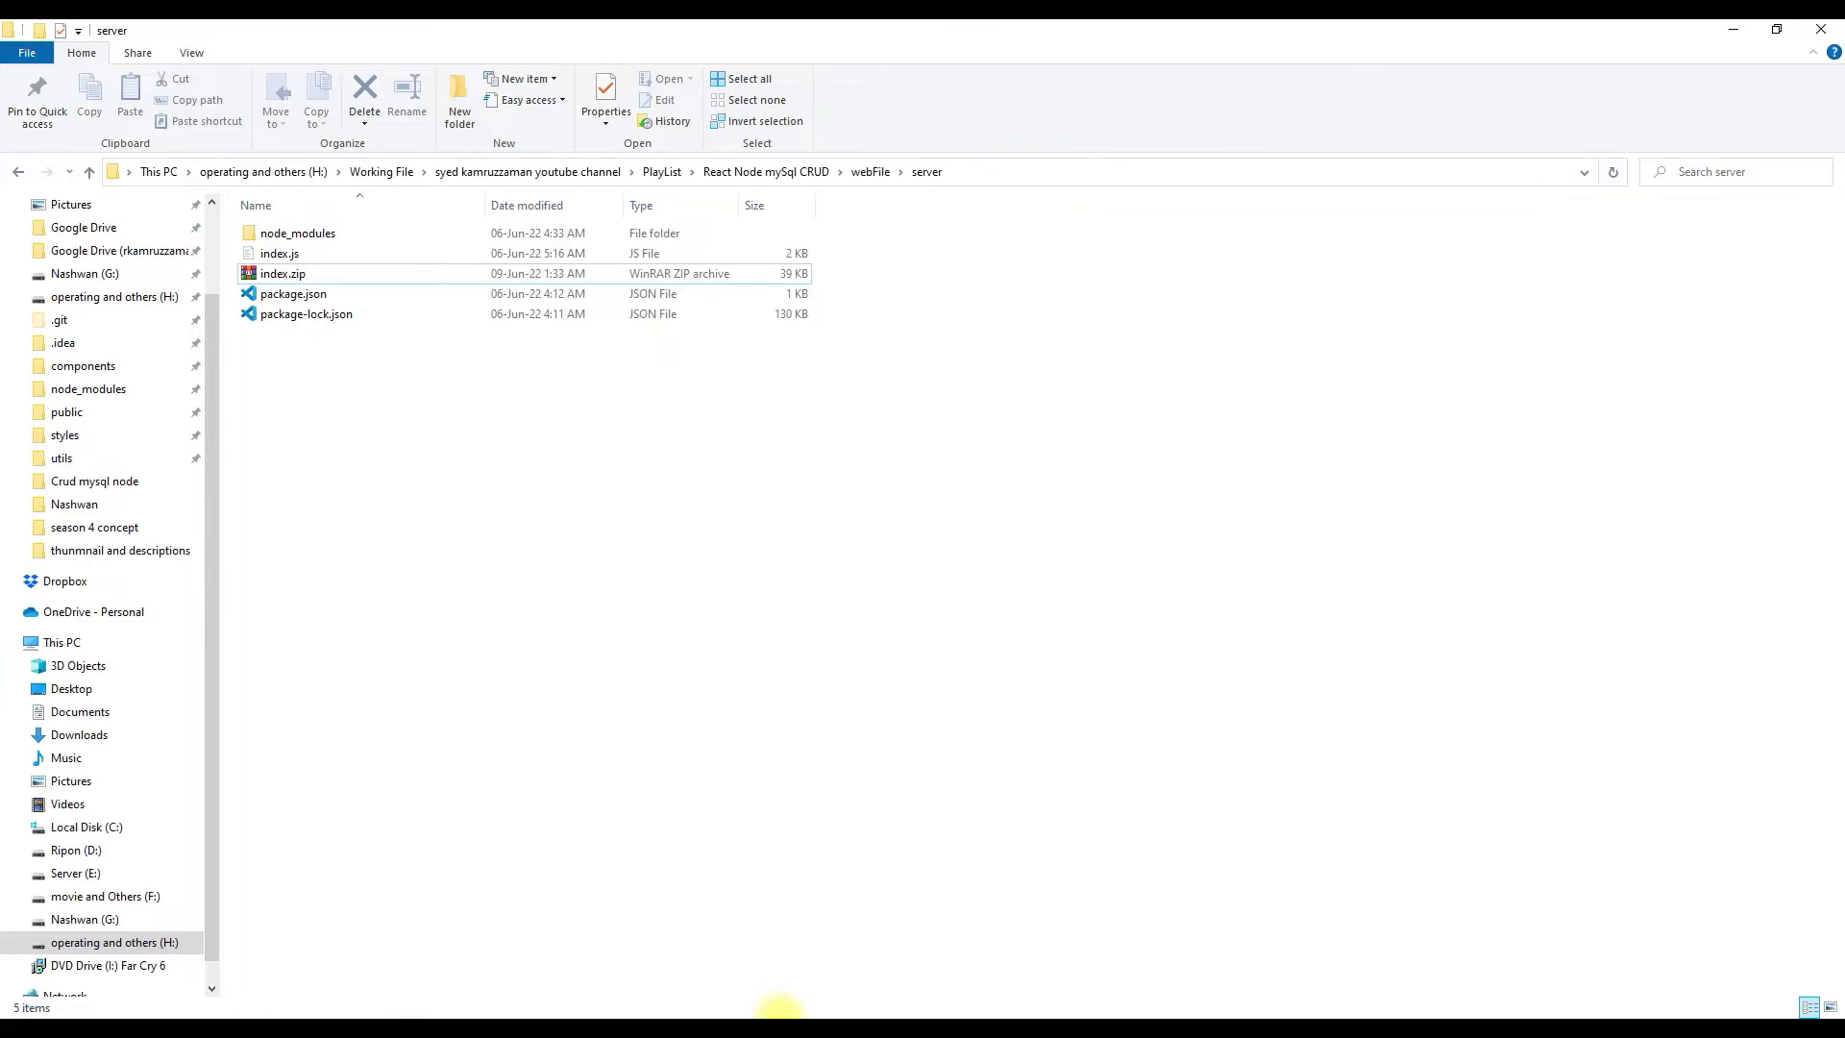
pyautogui.moveTo(728, 1017)
pyautogui.click(966, 894)
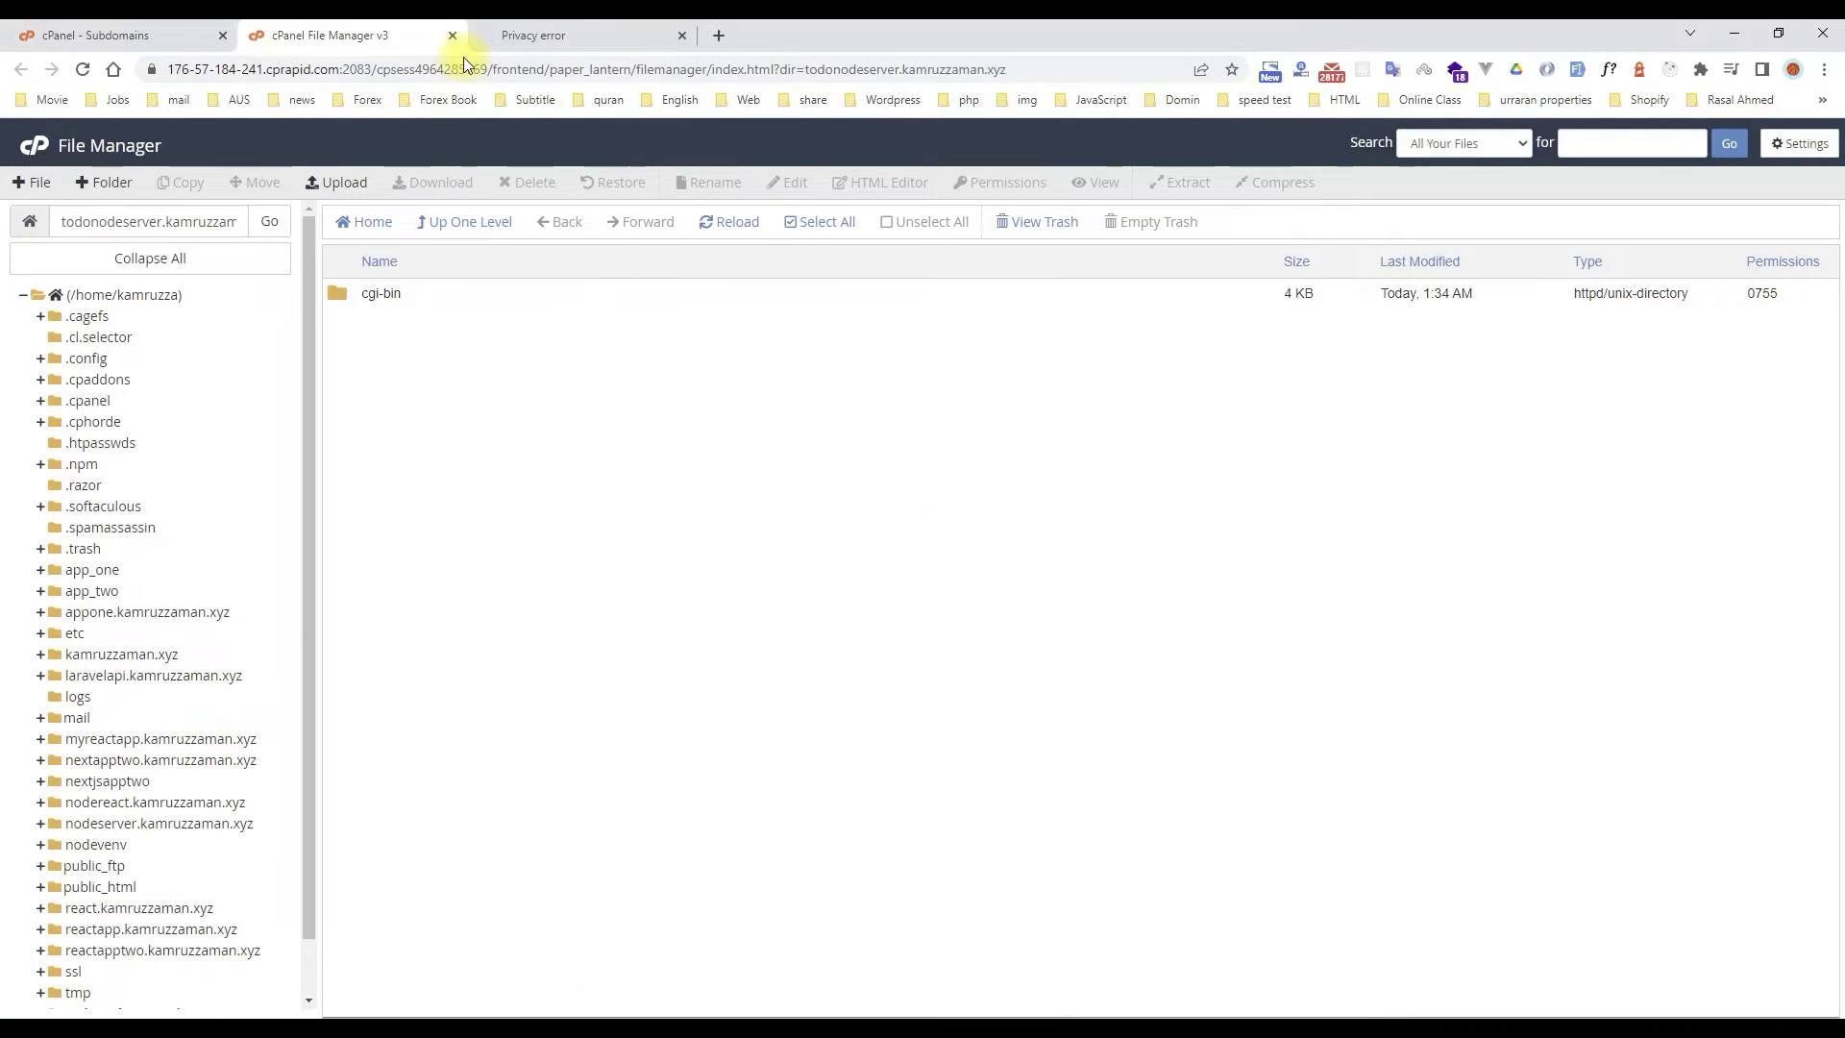
# - Open the file upload page for the todonodeserver document root and close the subdomain's privacy error tab
pyautogui.click(522, 33)
pyautogui.click(384, 34)
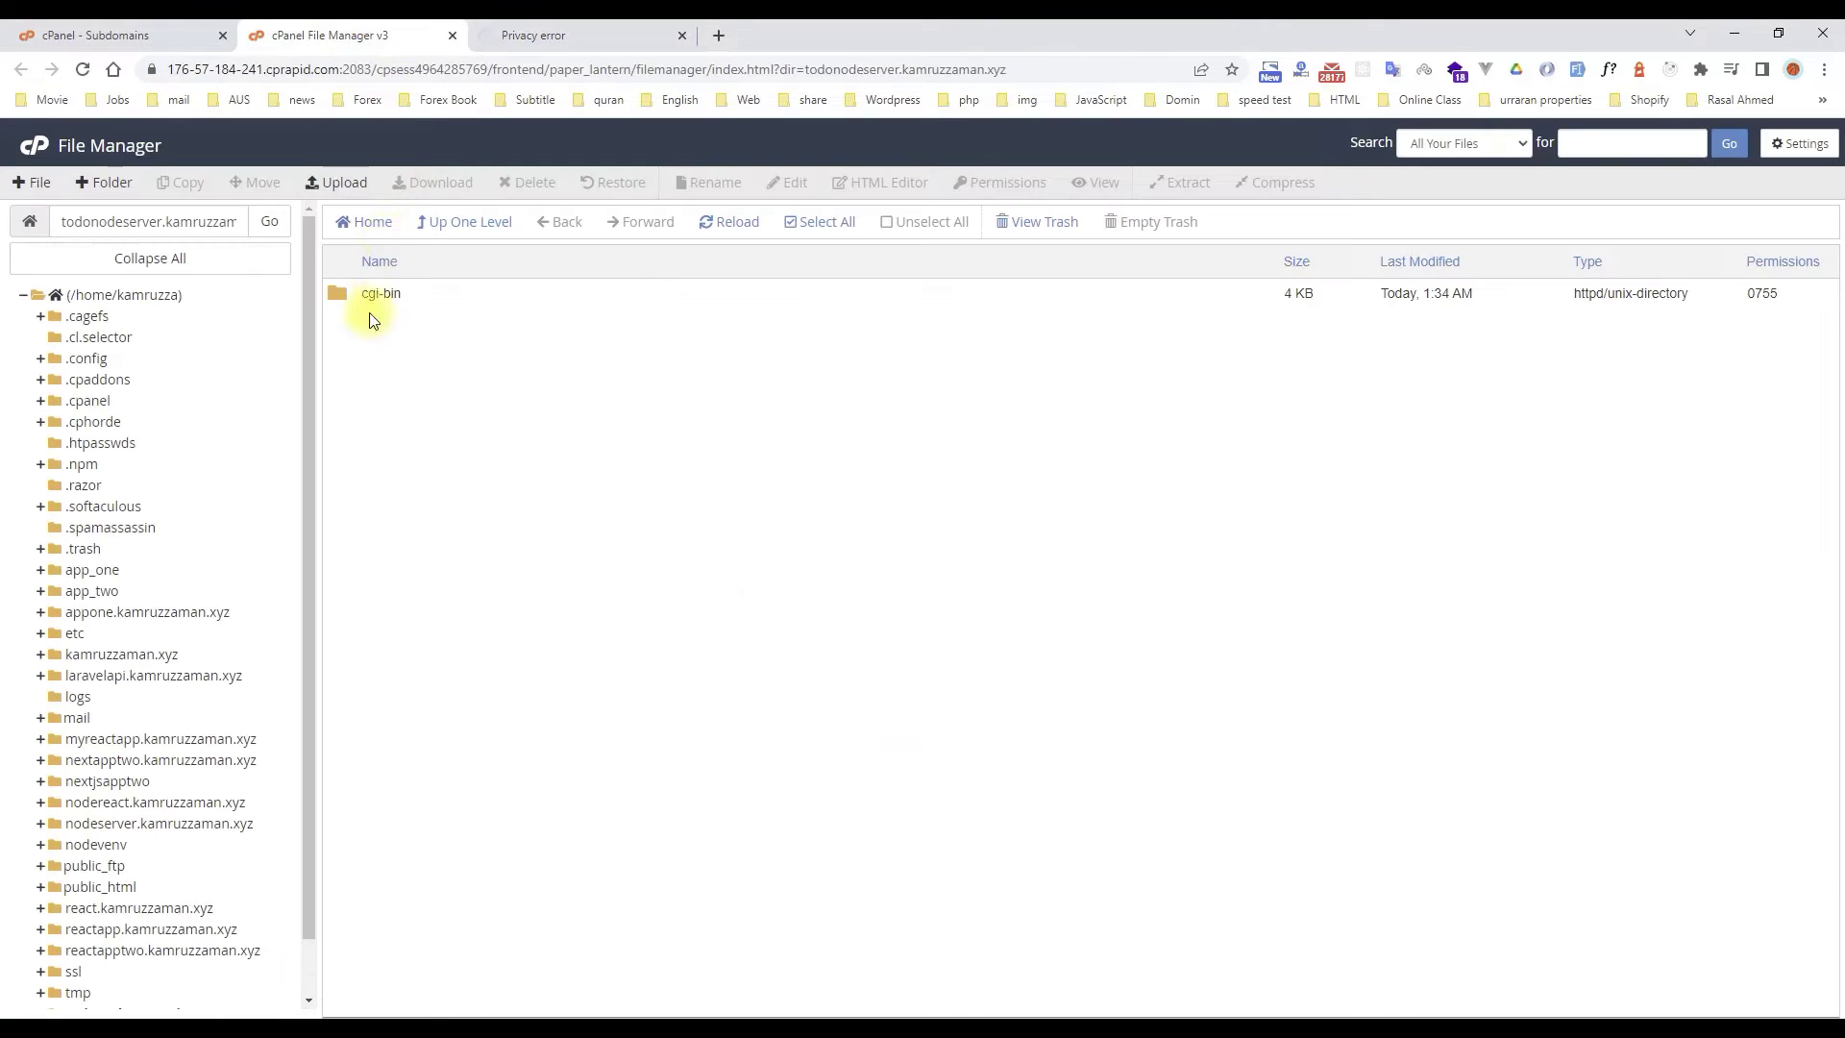
pyautogui.click(330, 181)
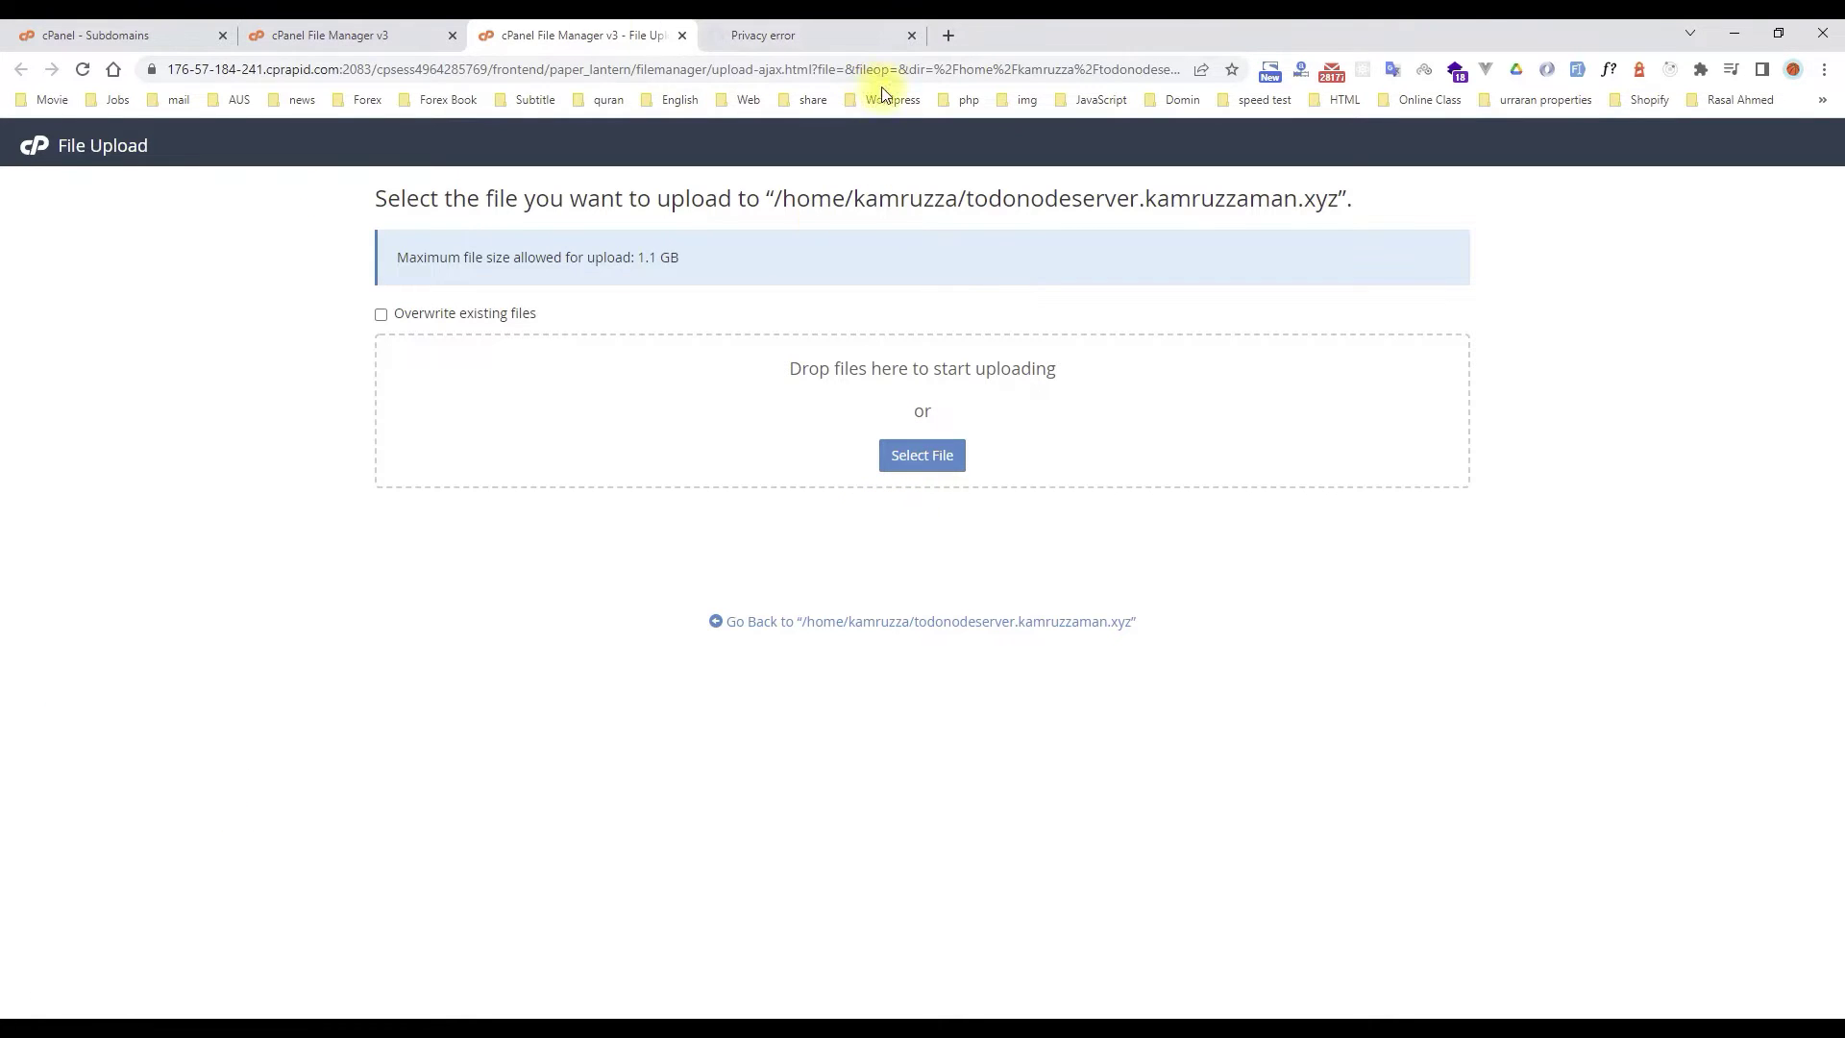
pyautogui.click(911, 37)
# - Upload index.zip from the local webFile\server folder to the todonodeserver document root
pyautogui.click(902, 457)
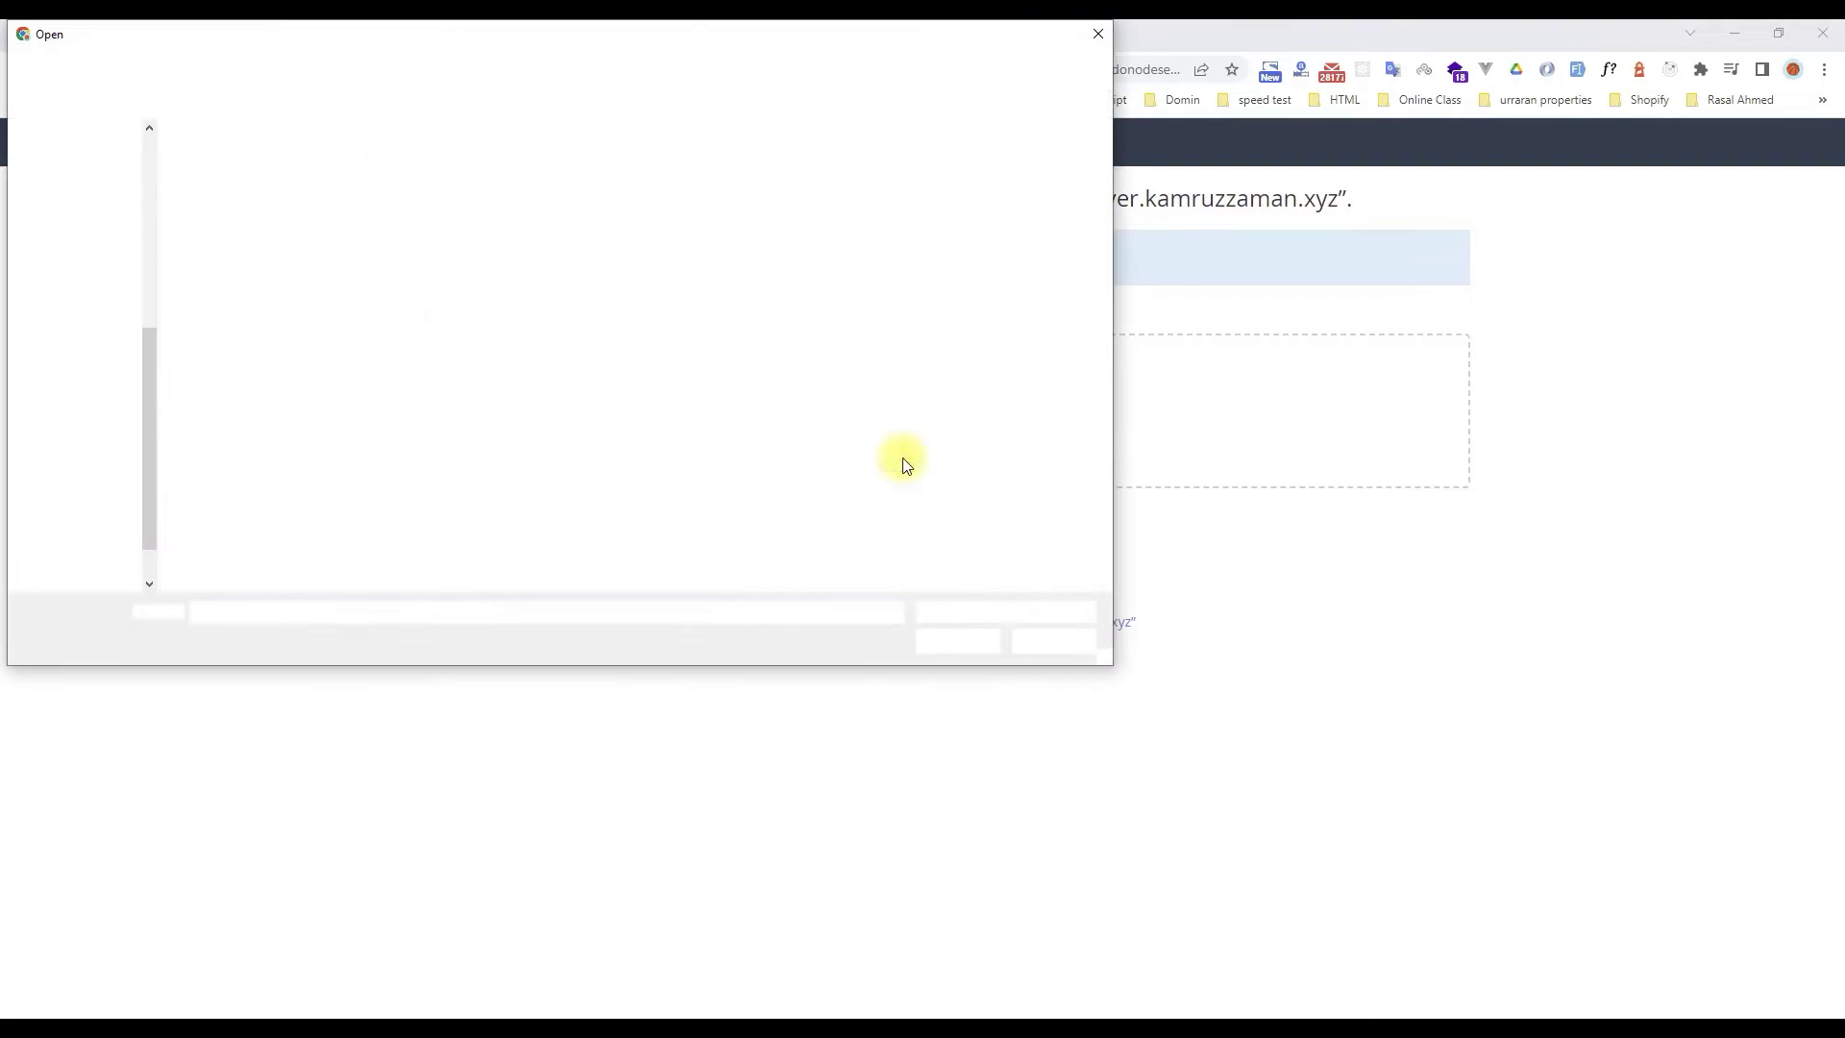
pyautogui.click(718, 72)
pyautogui.write('H:\\Working File\\syed kamruzzaman youtube channel\\PlayList\\React Node mySql CRUD\\webFile\\server')
pyautogui.press('Return')
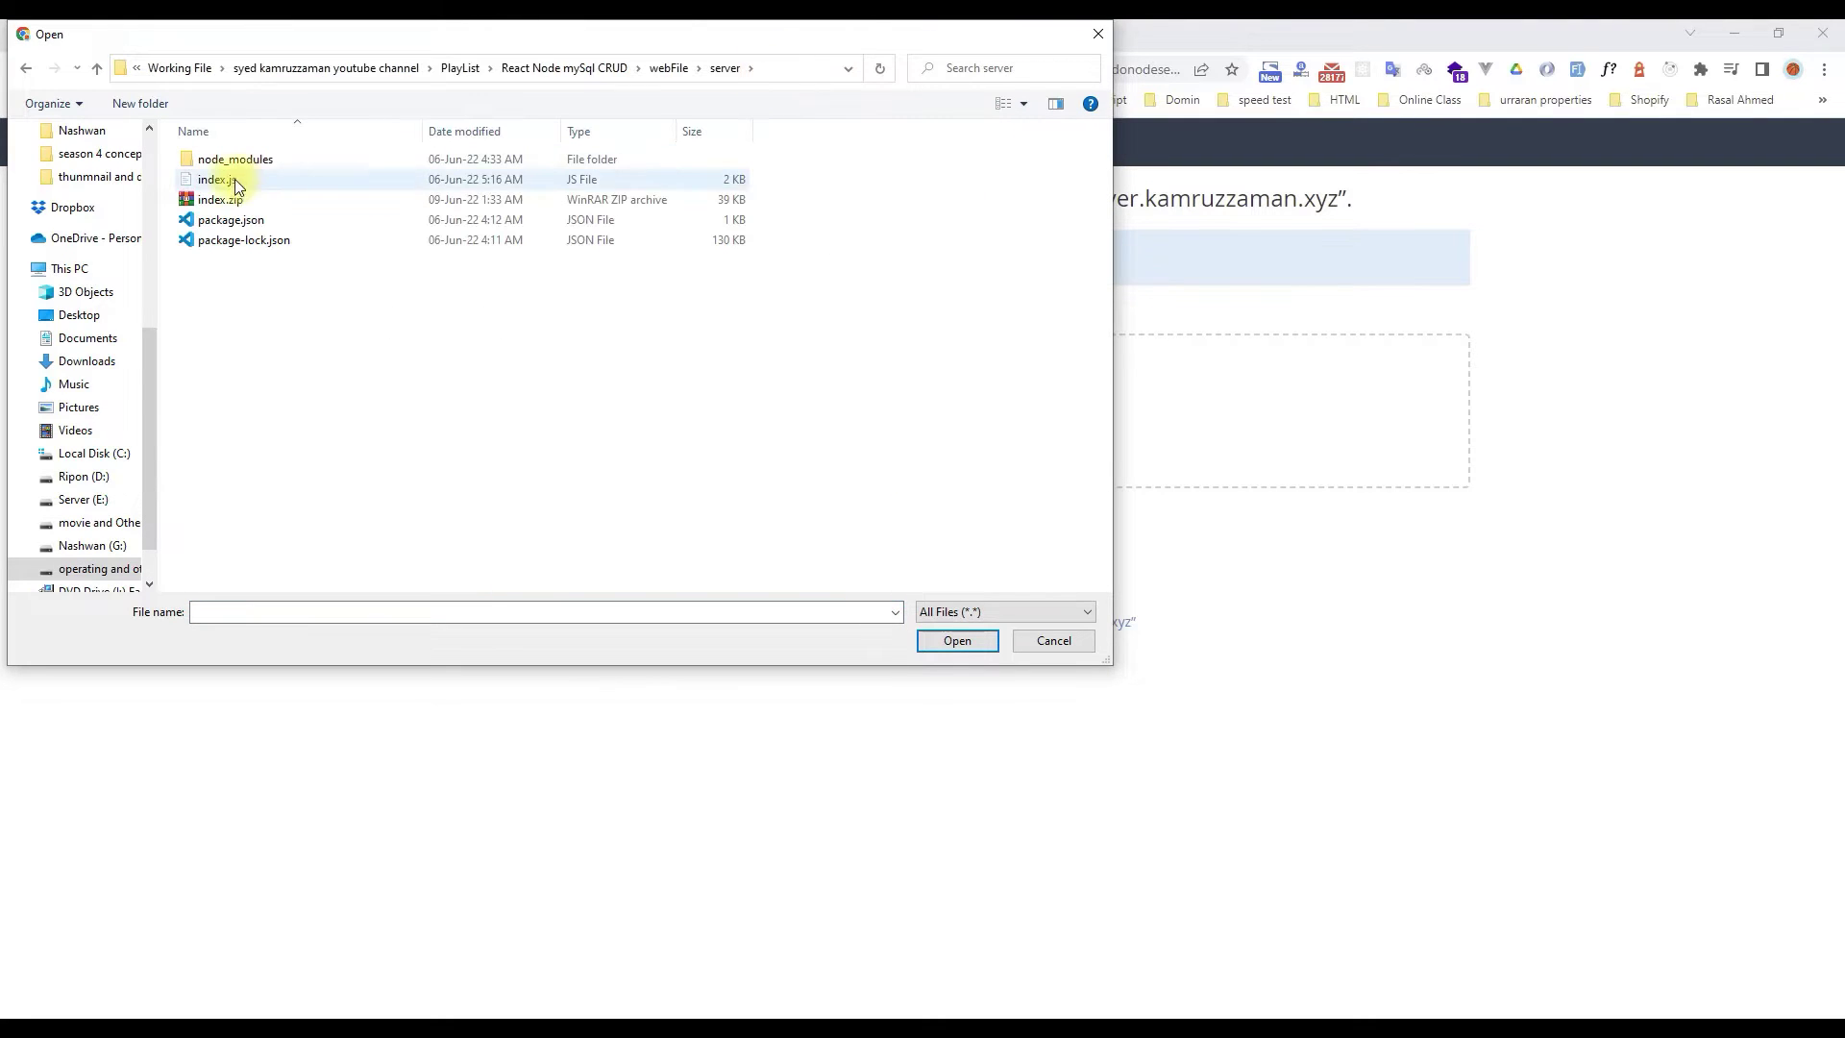
pyautogui.click(233, 205)
pyautogui.click(959, 638)
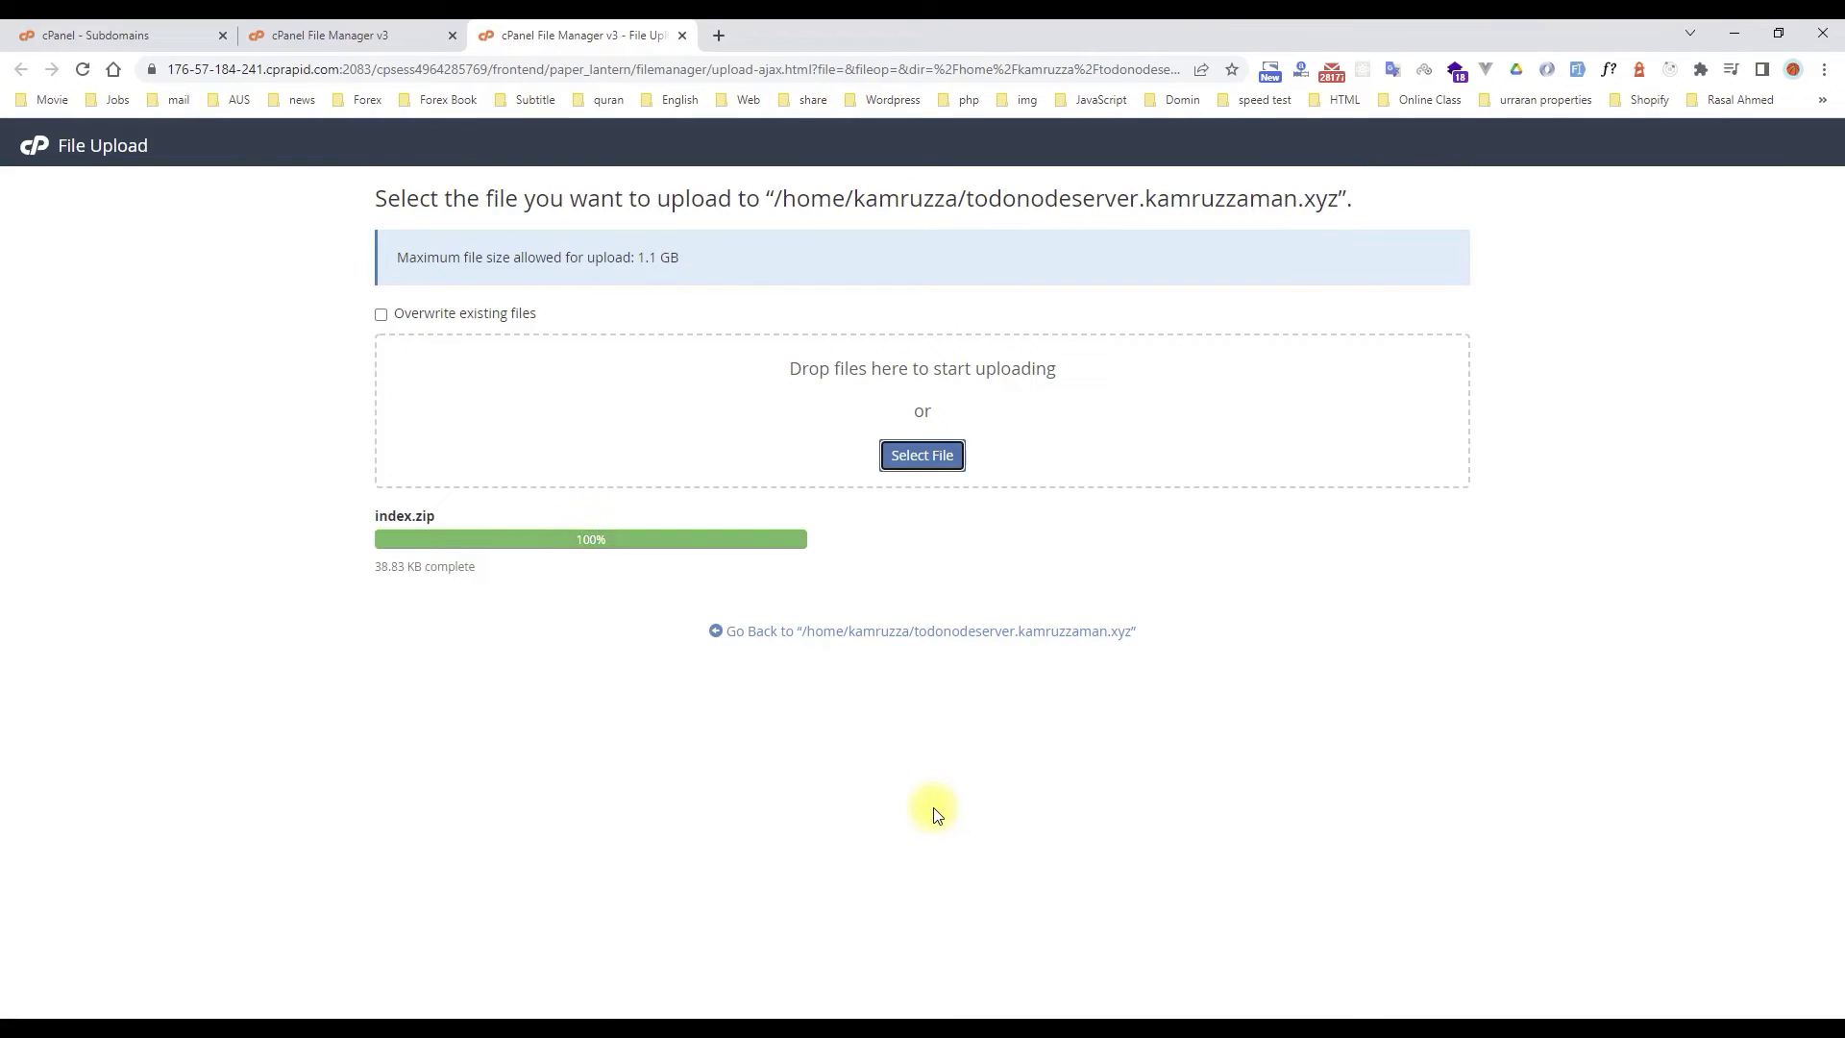
# - Refresh the todonodeserver document root in File Manager and extract index.zip into that folder
pyautogui.click(362, 36)
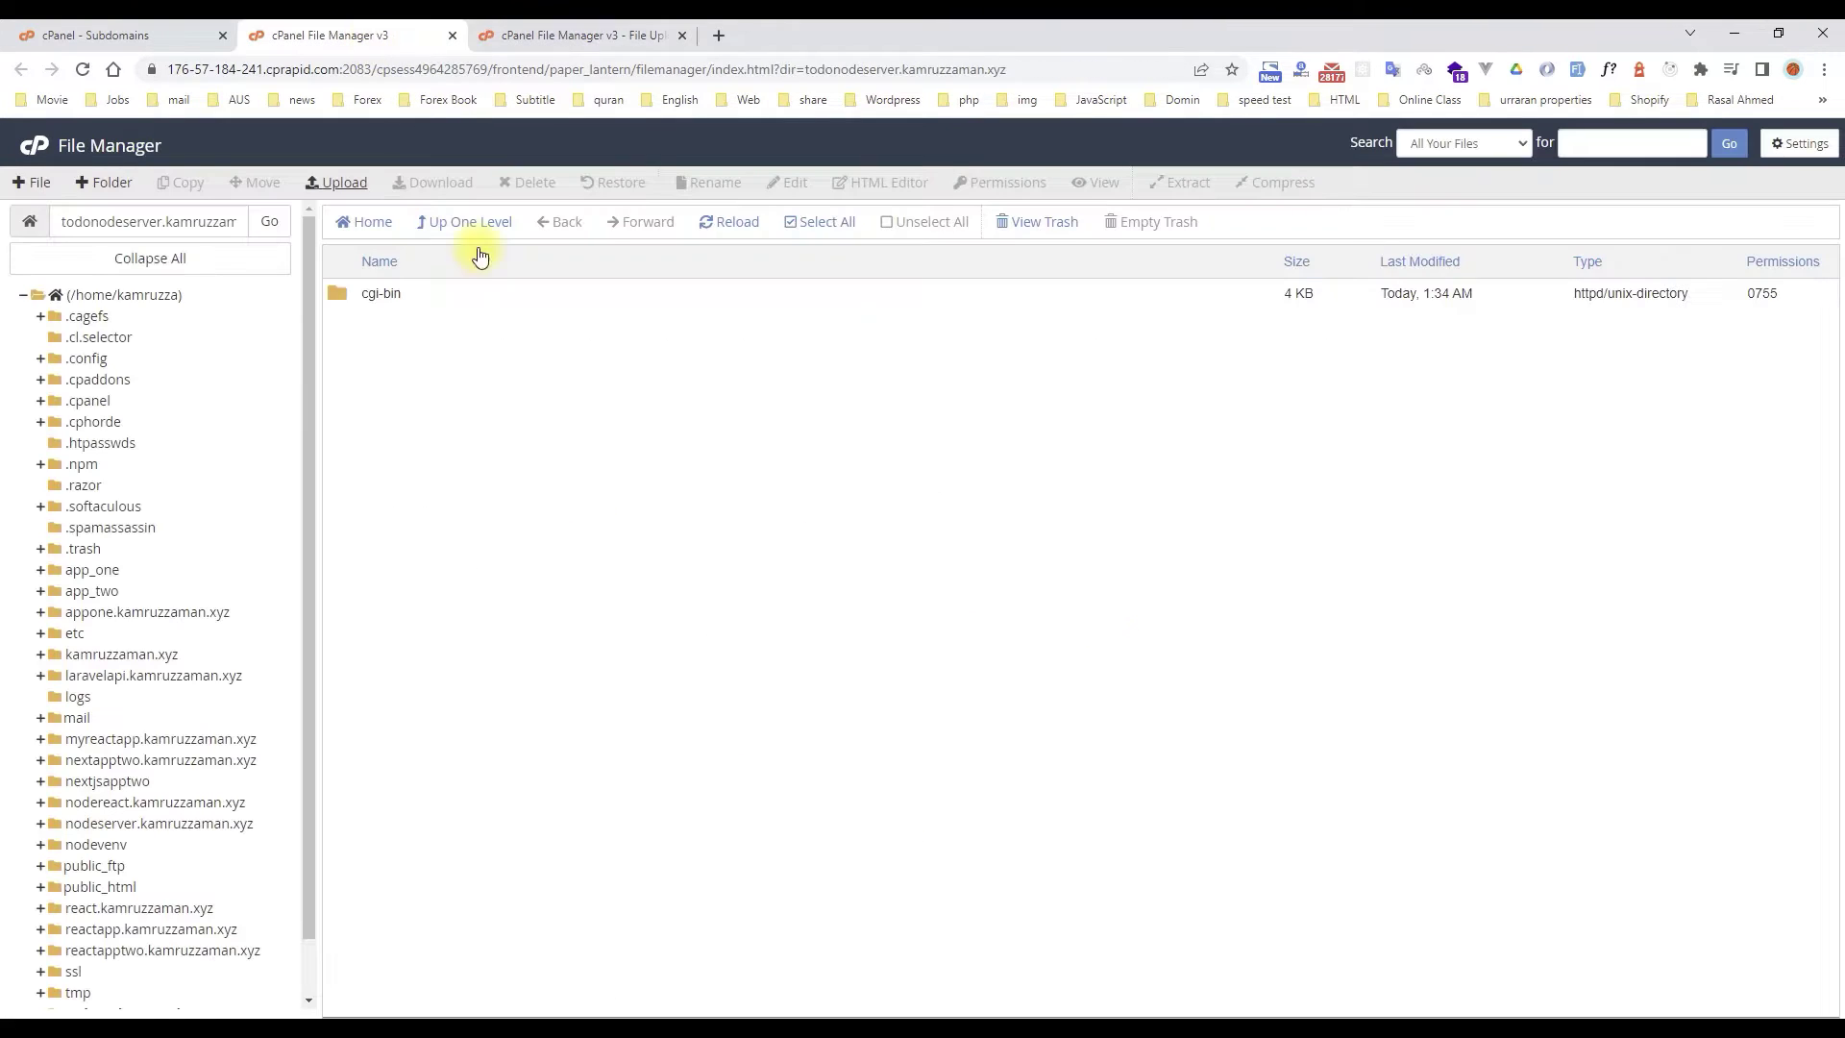
pyautogui.click(708, 227)
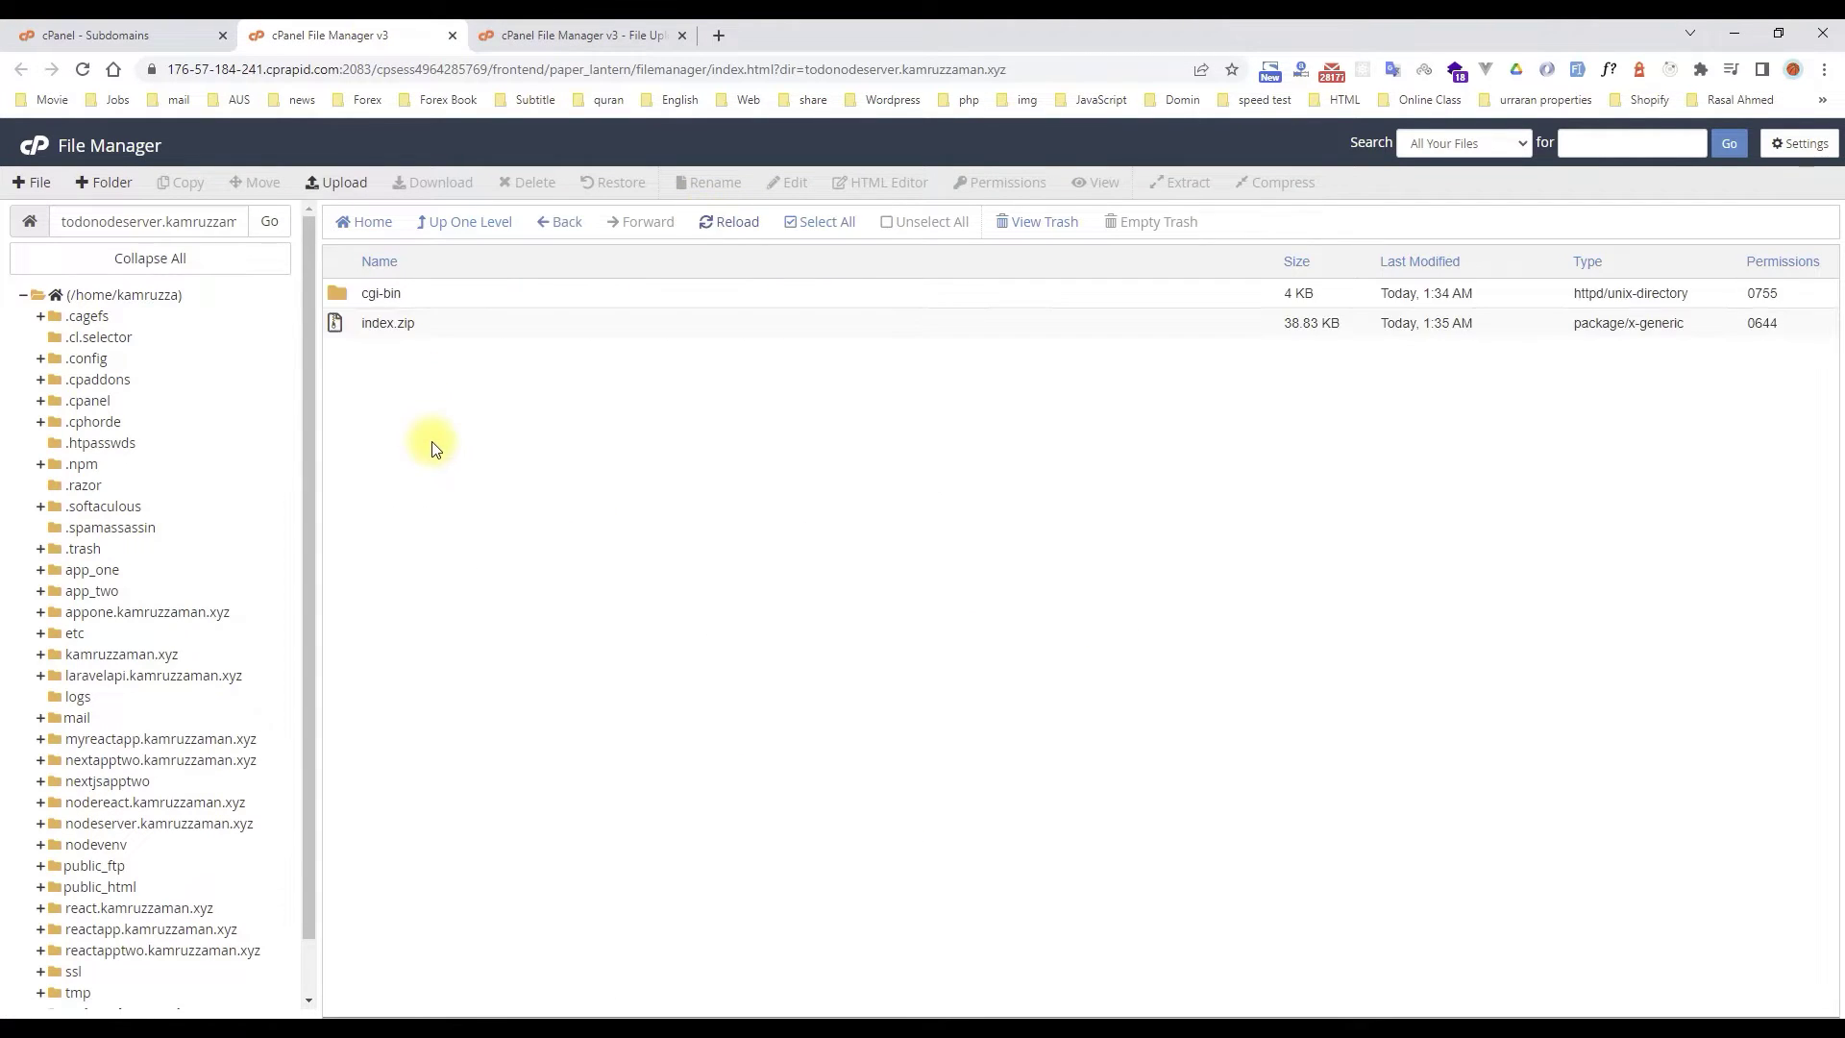
pyautogui.rightClick(337, 323)
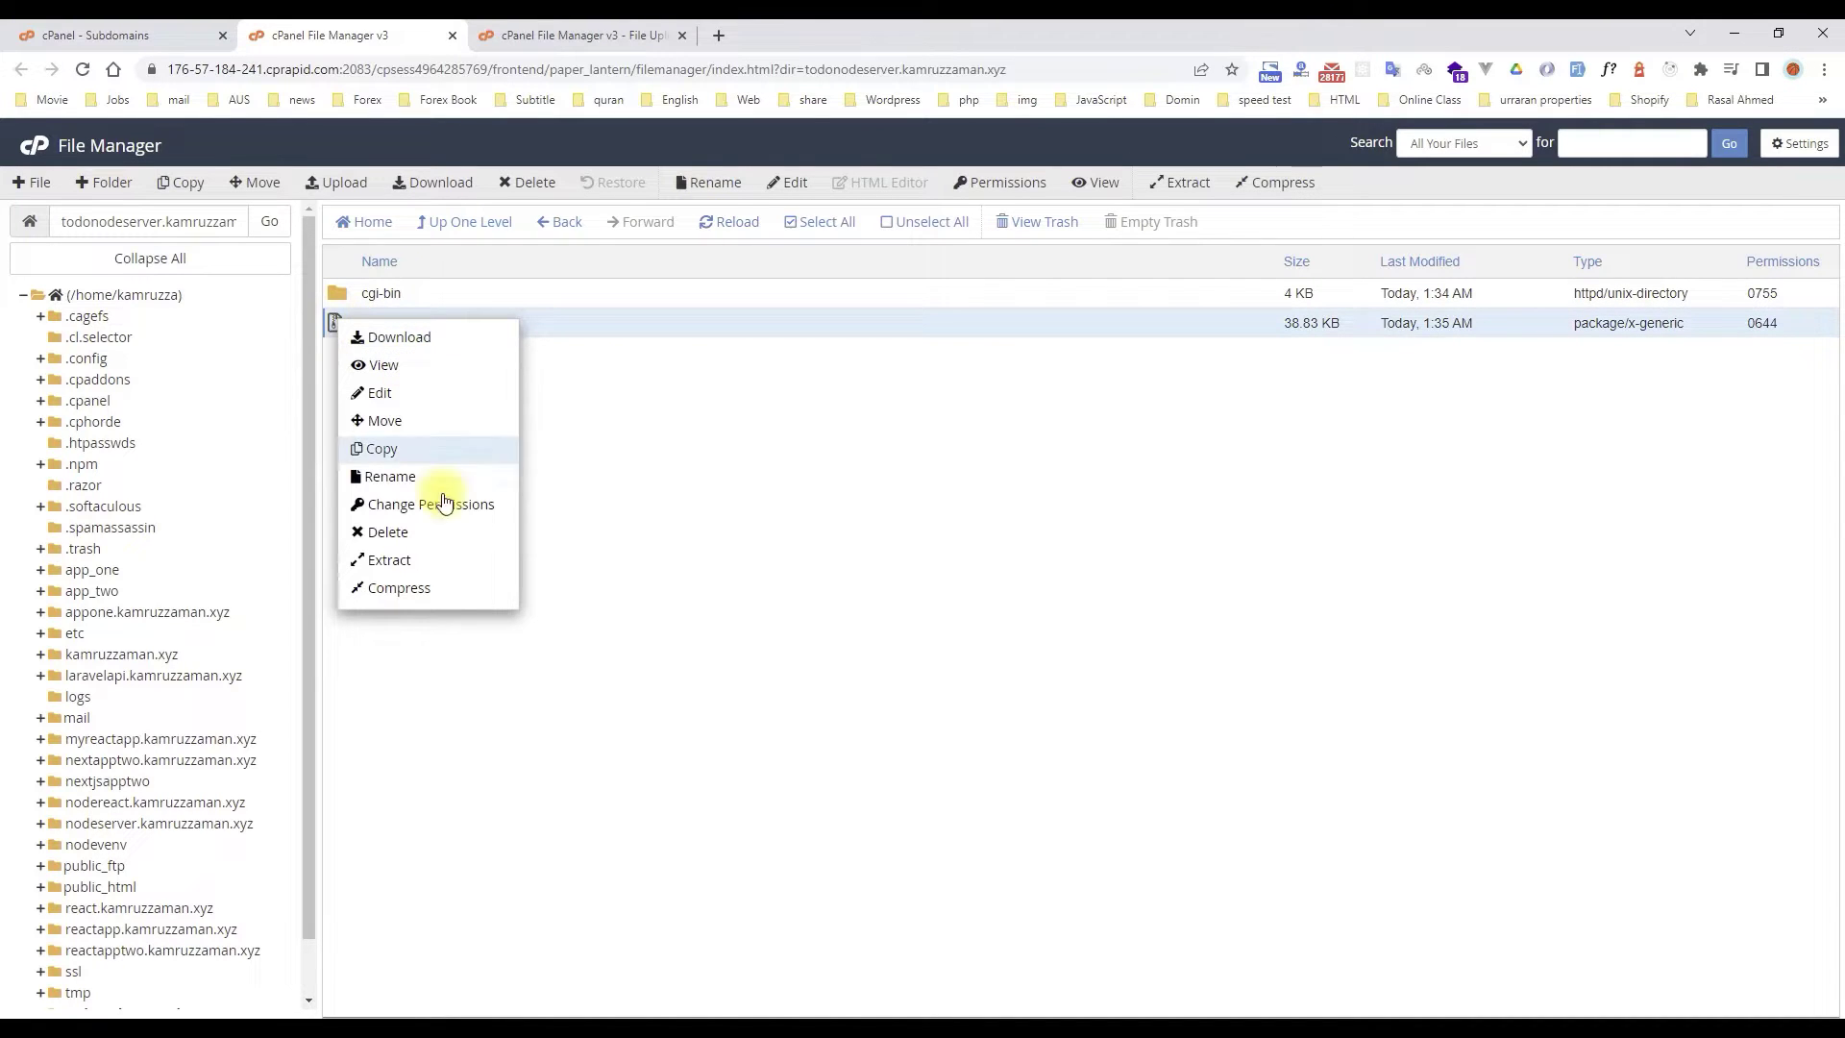
pyautogui.click(454, 563)
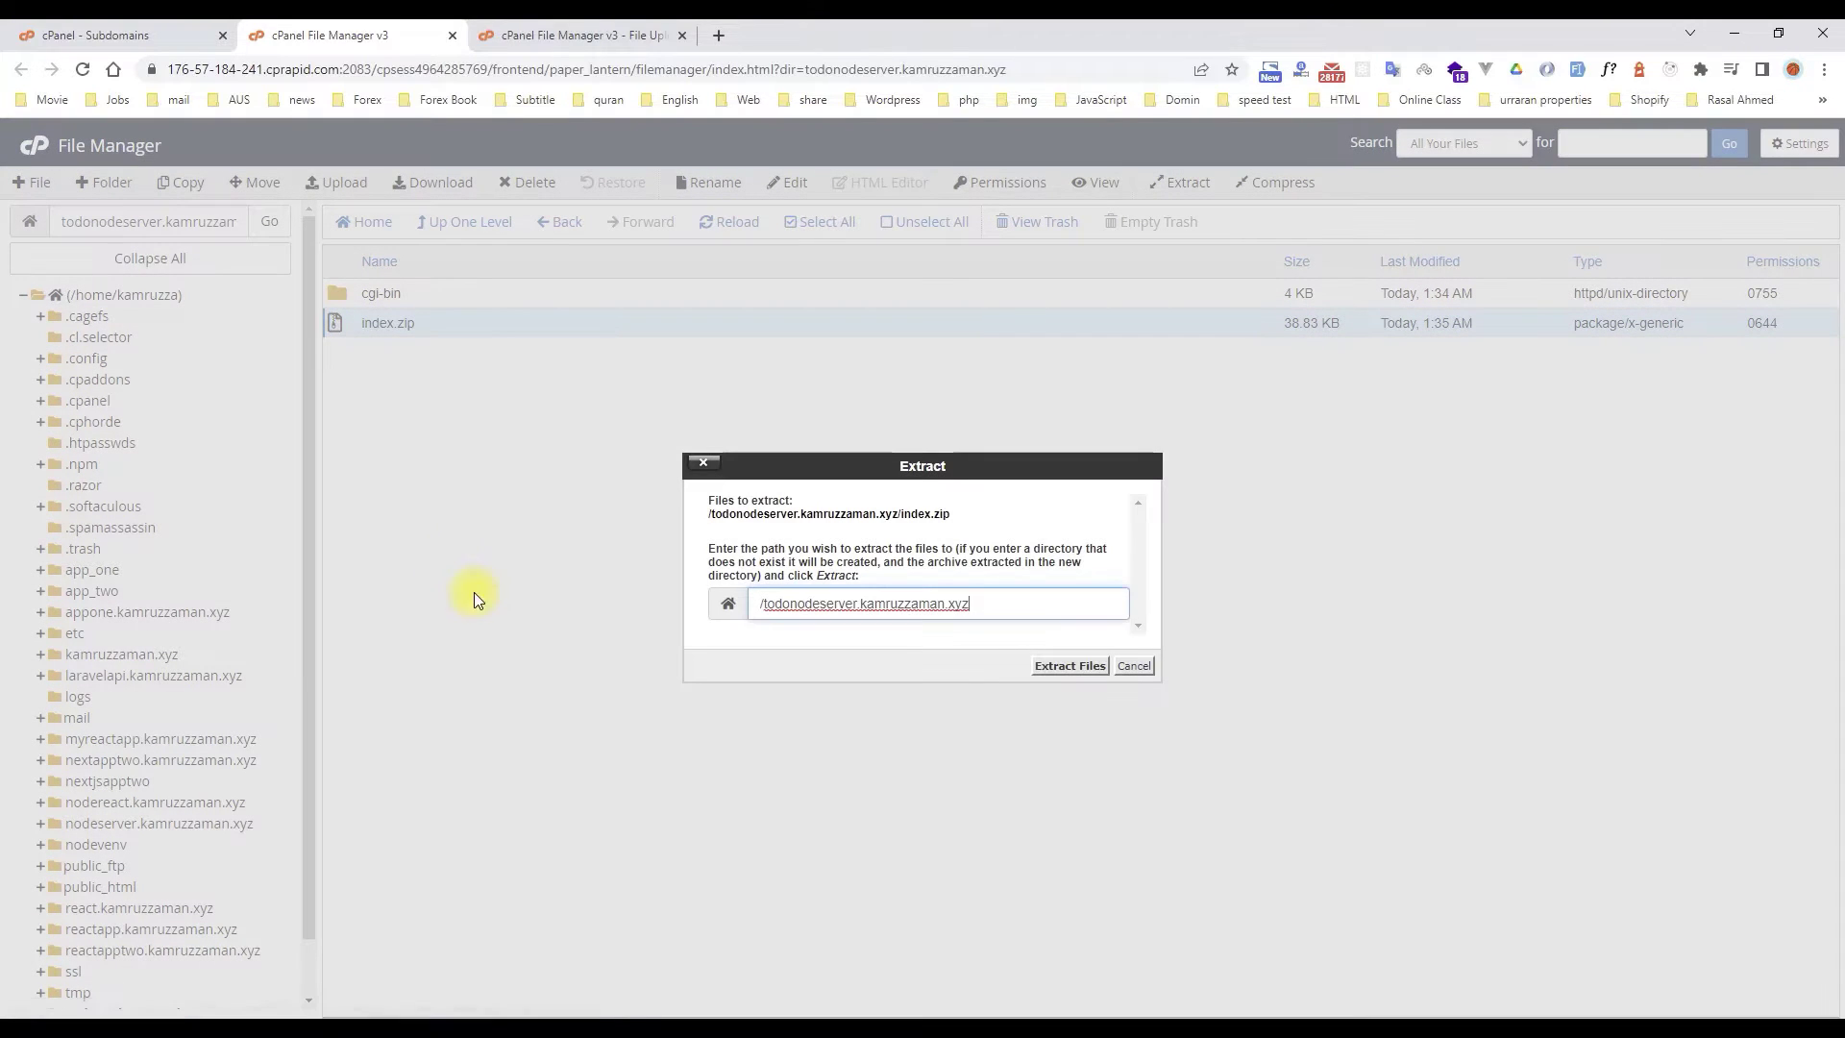
pyautogui.click(1058, 672)
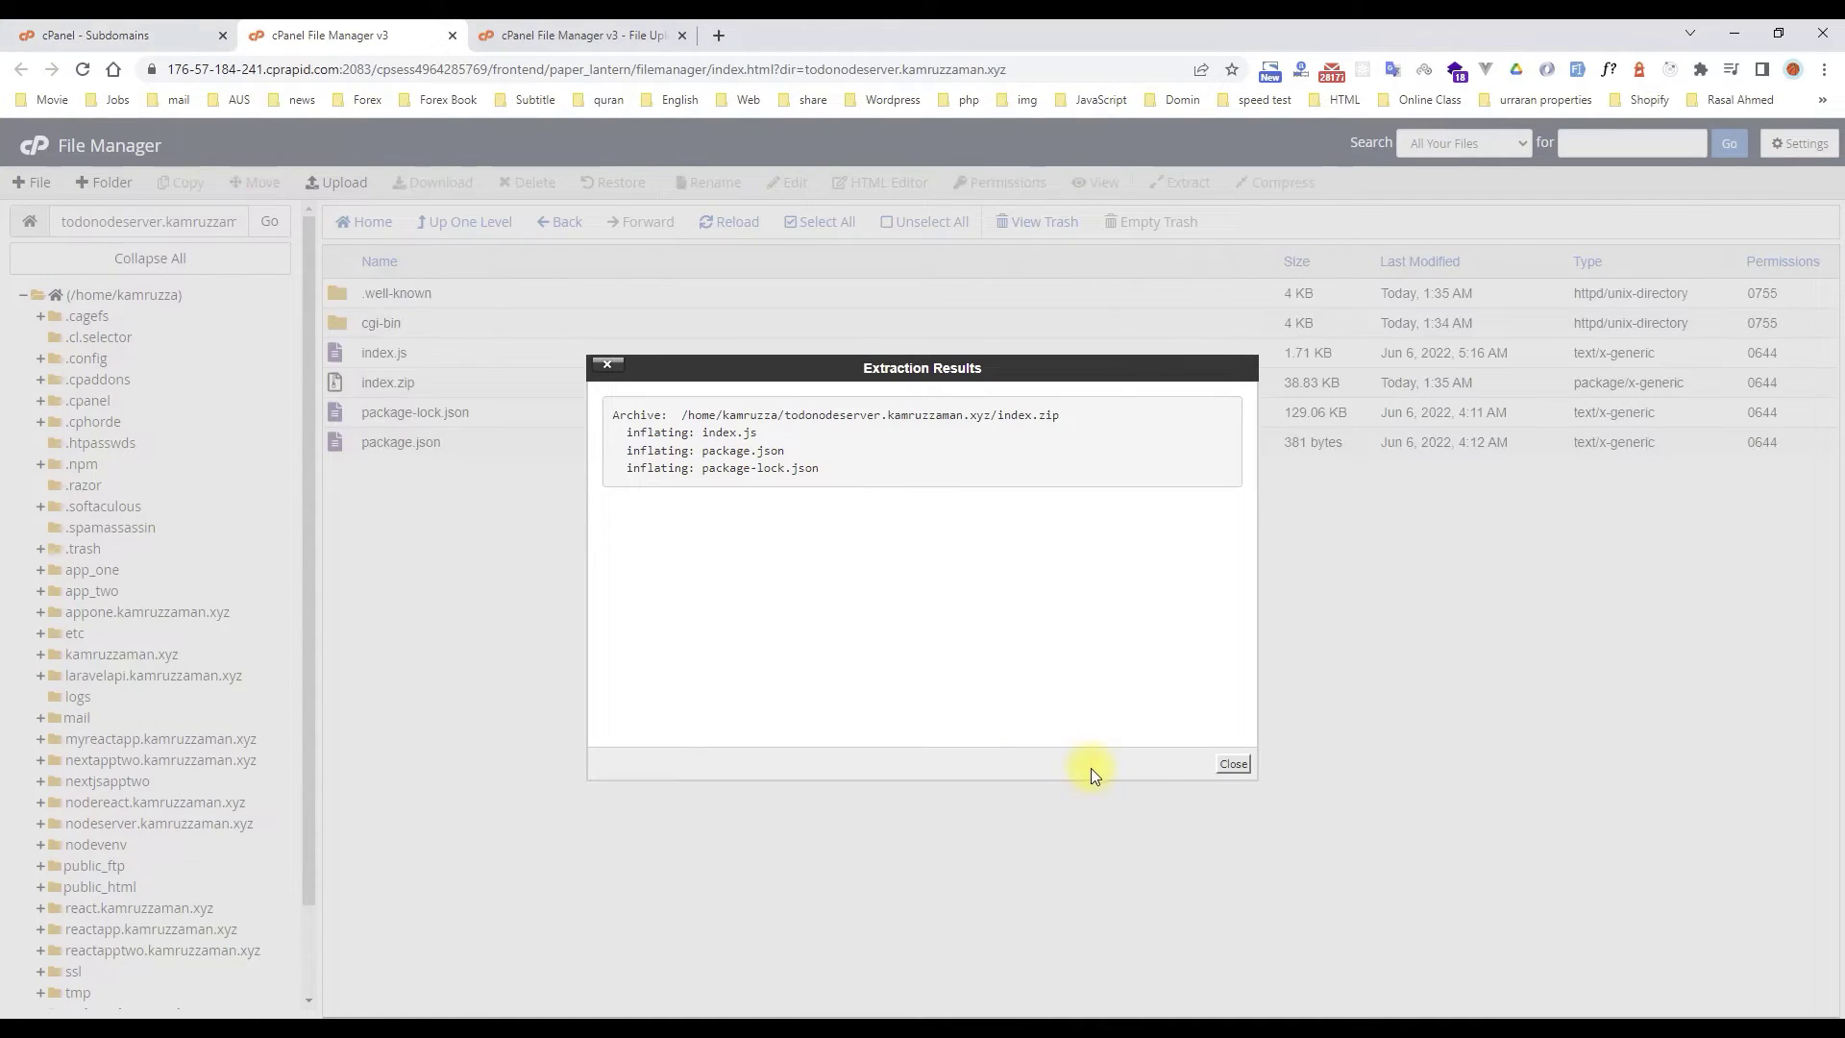
pyautogui.click(1234, 765)
# - Open the cPanel main page from Subdomains in a separate tab and find its Databases section
pyautogui.click(65, 36)
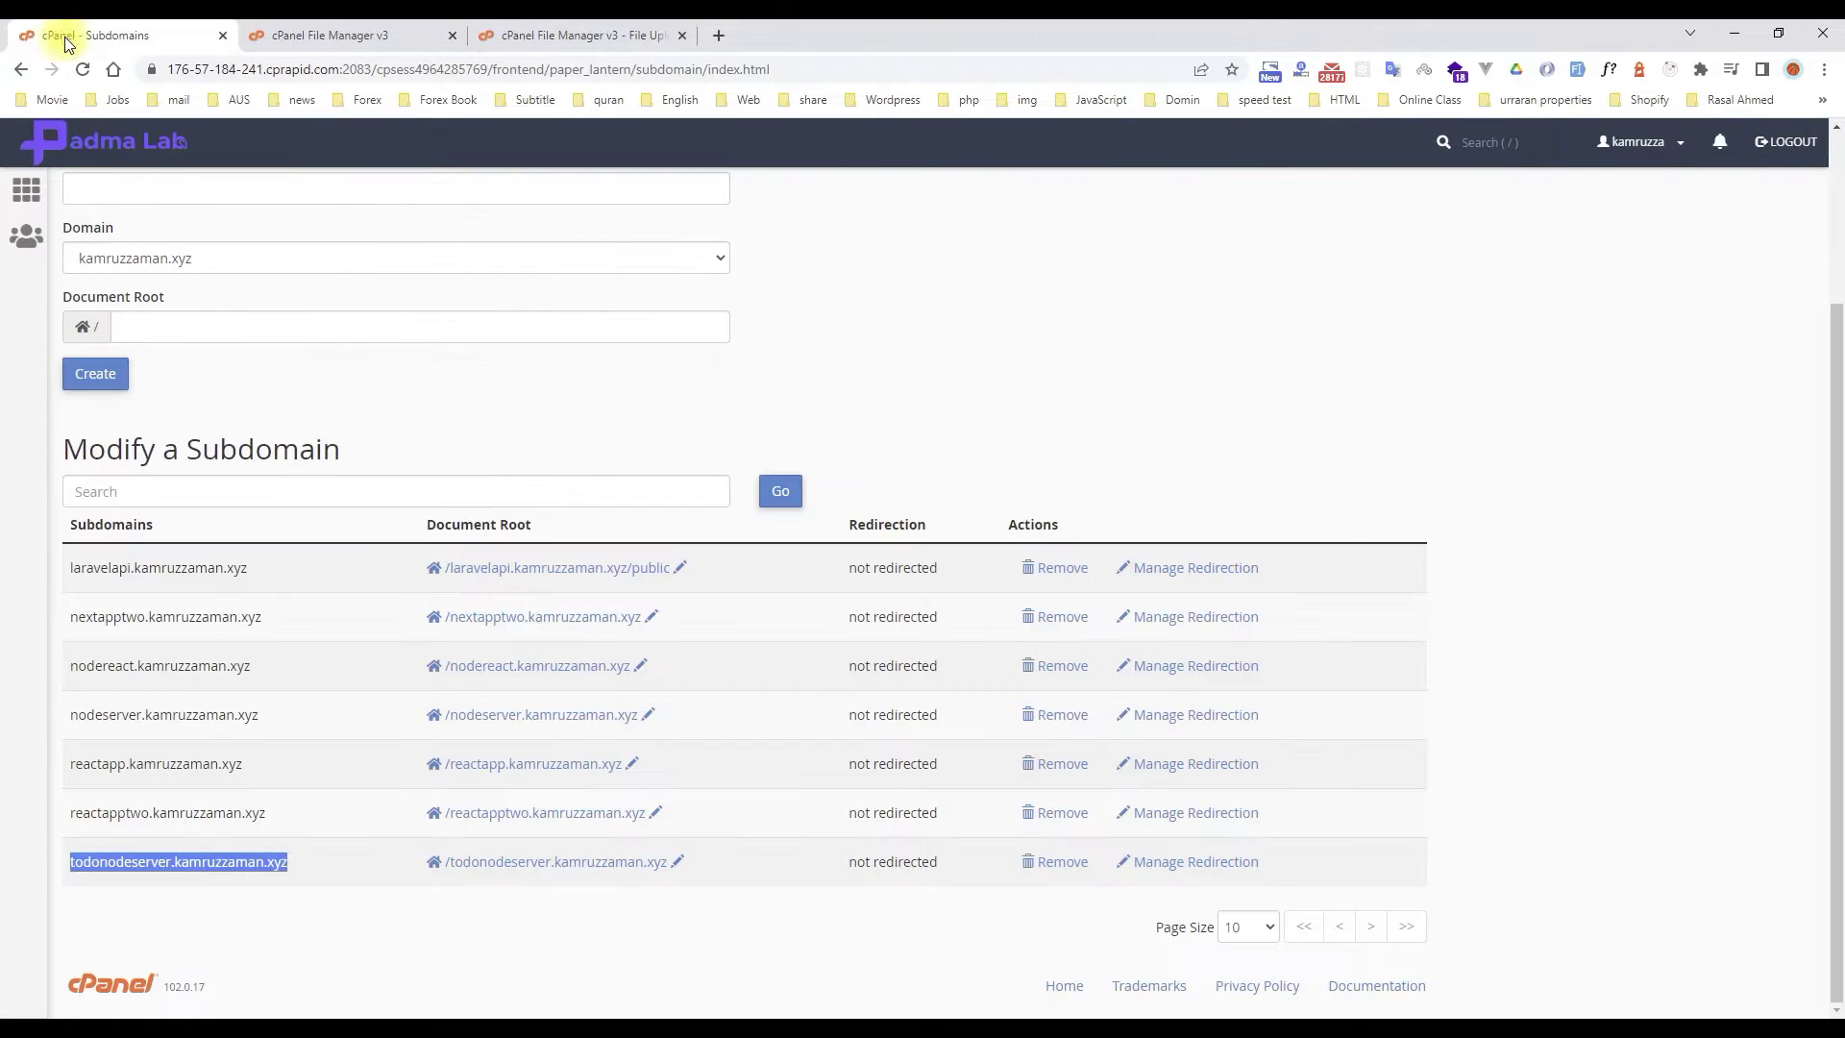
pyautogui.scroll(3, 445, 474)
pyautogui.middleClick(50, 125)
pyautogui.click(359, 37)
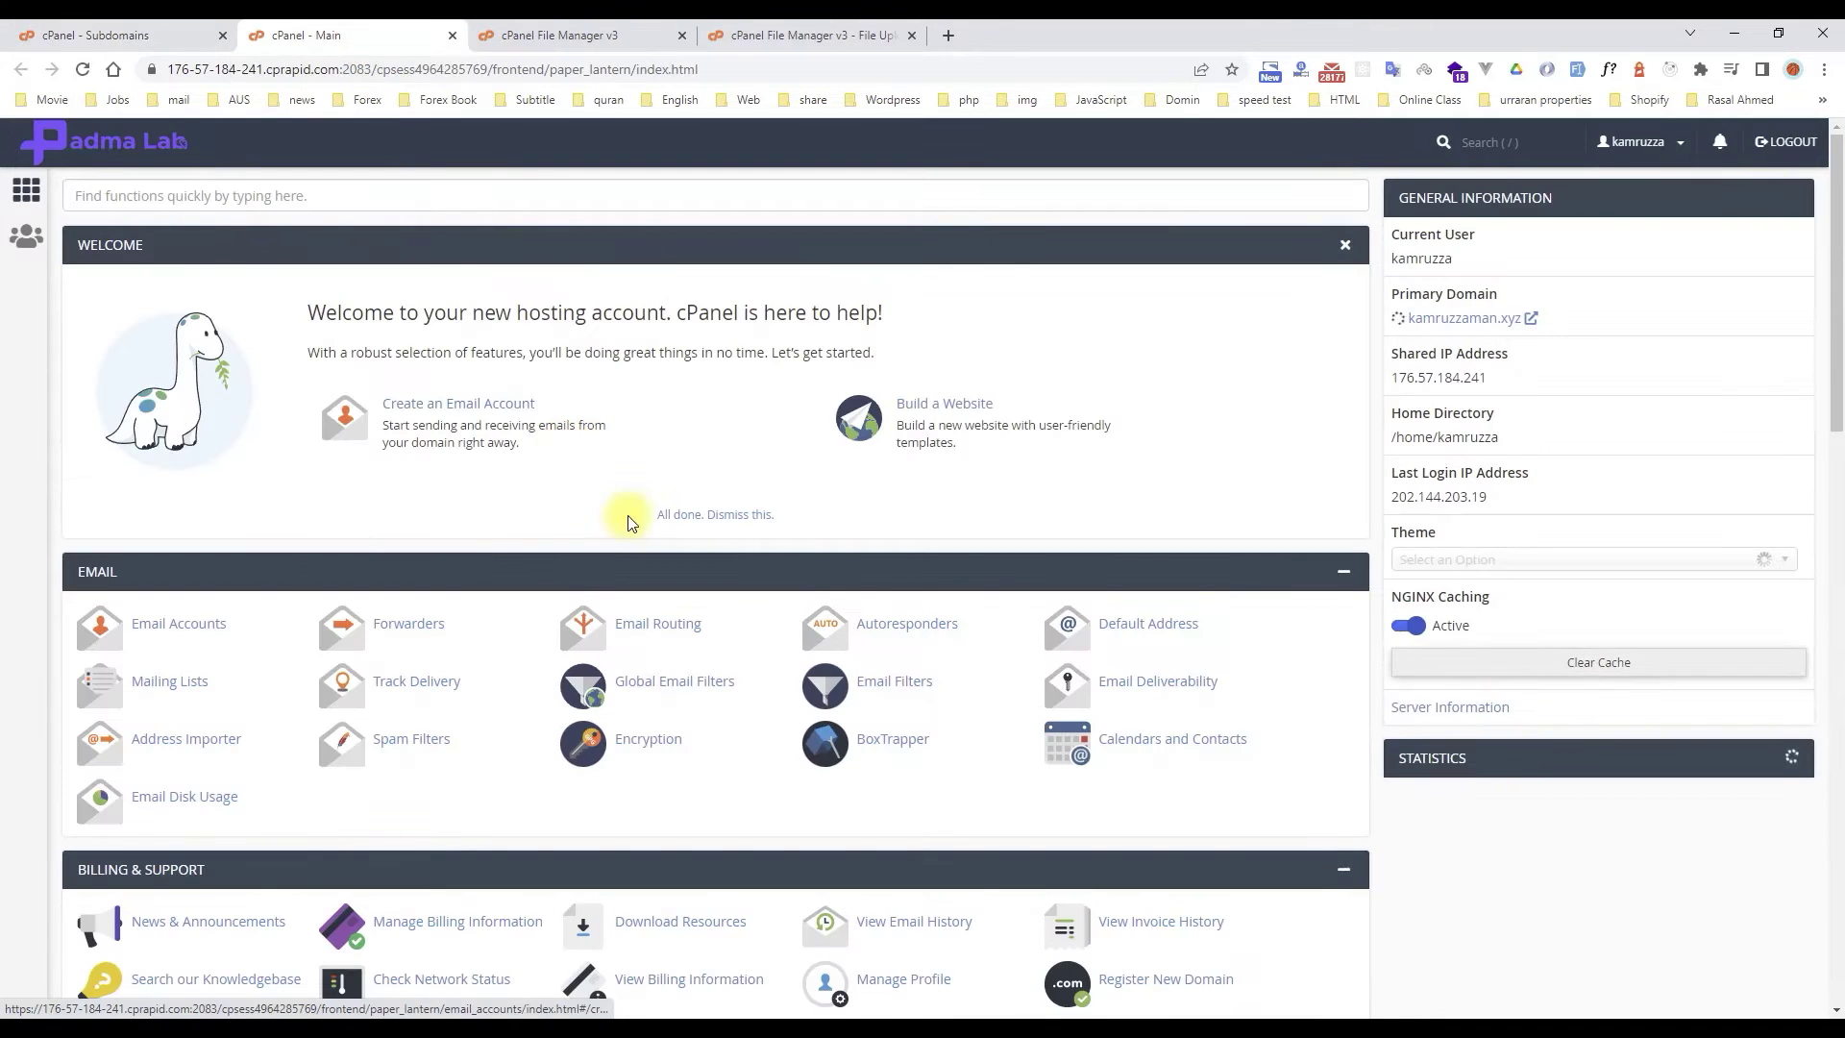
pyautogui.scroll(-6, 905, 690)
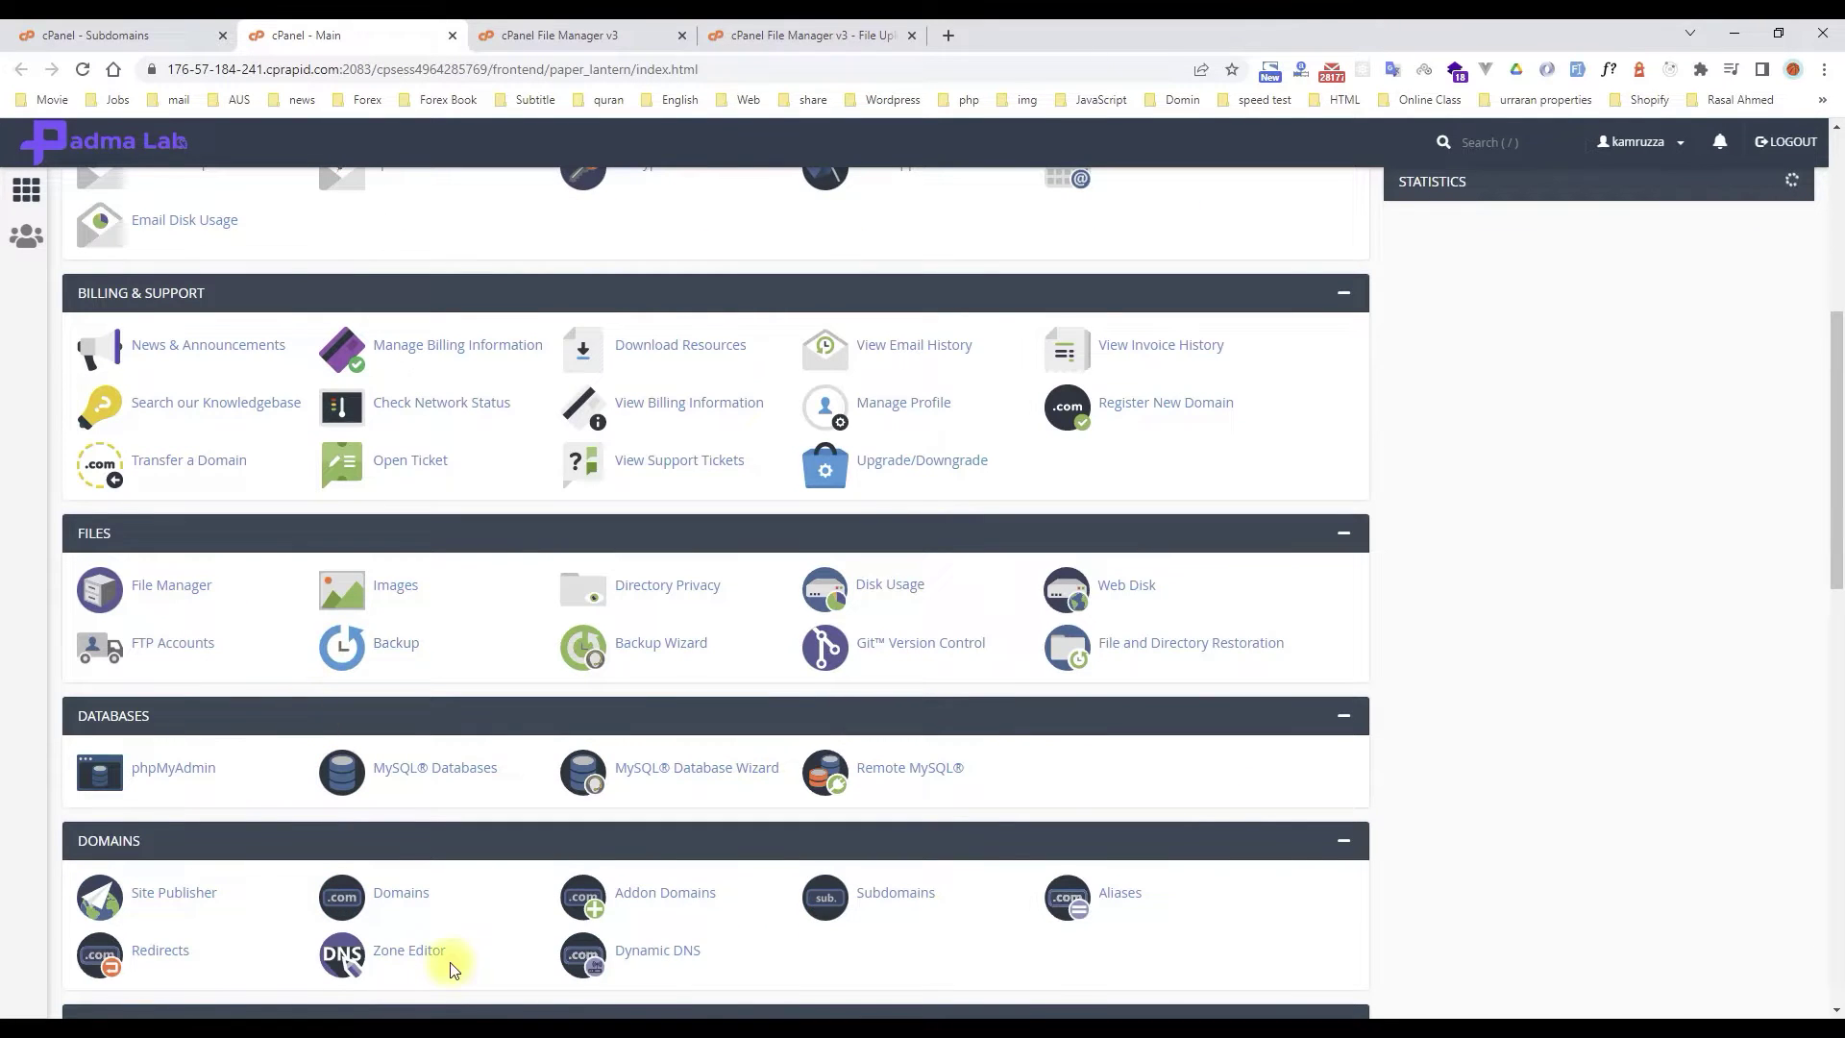
pyautogui.scroll(-1, 531, 533)
pyautogui.scroll(2, 528, 533)
pyautogui.scroll(-2, 584, 772)
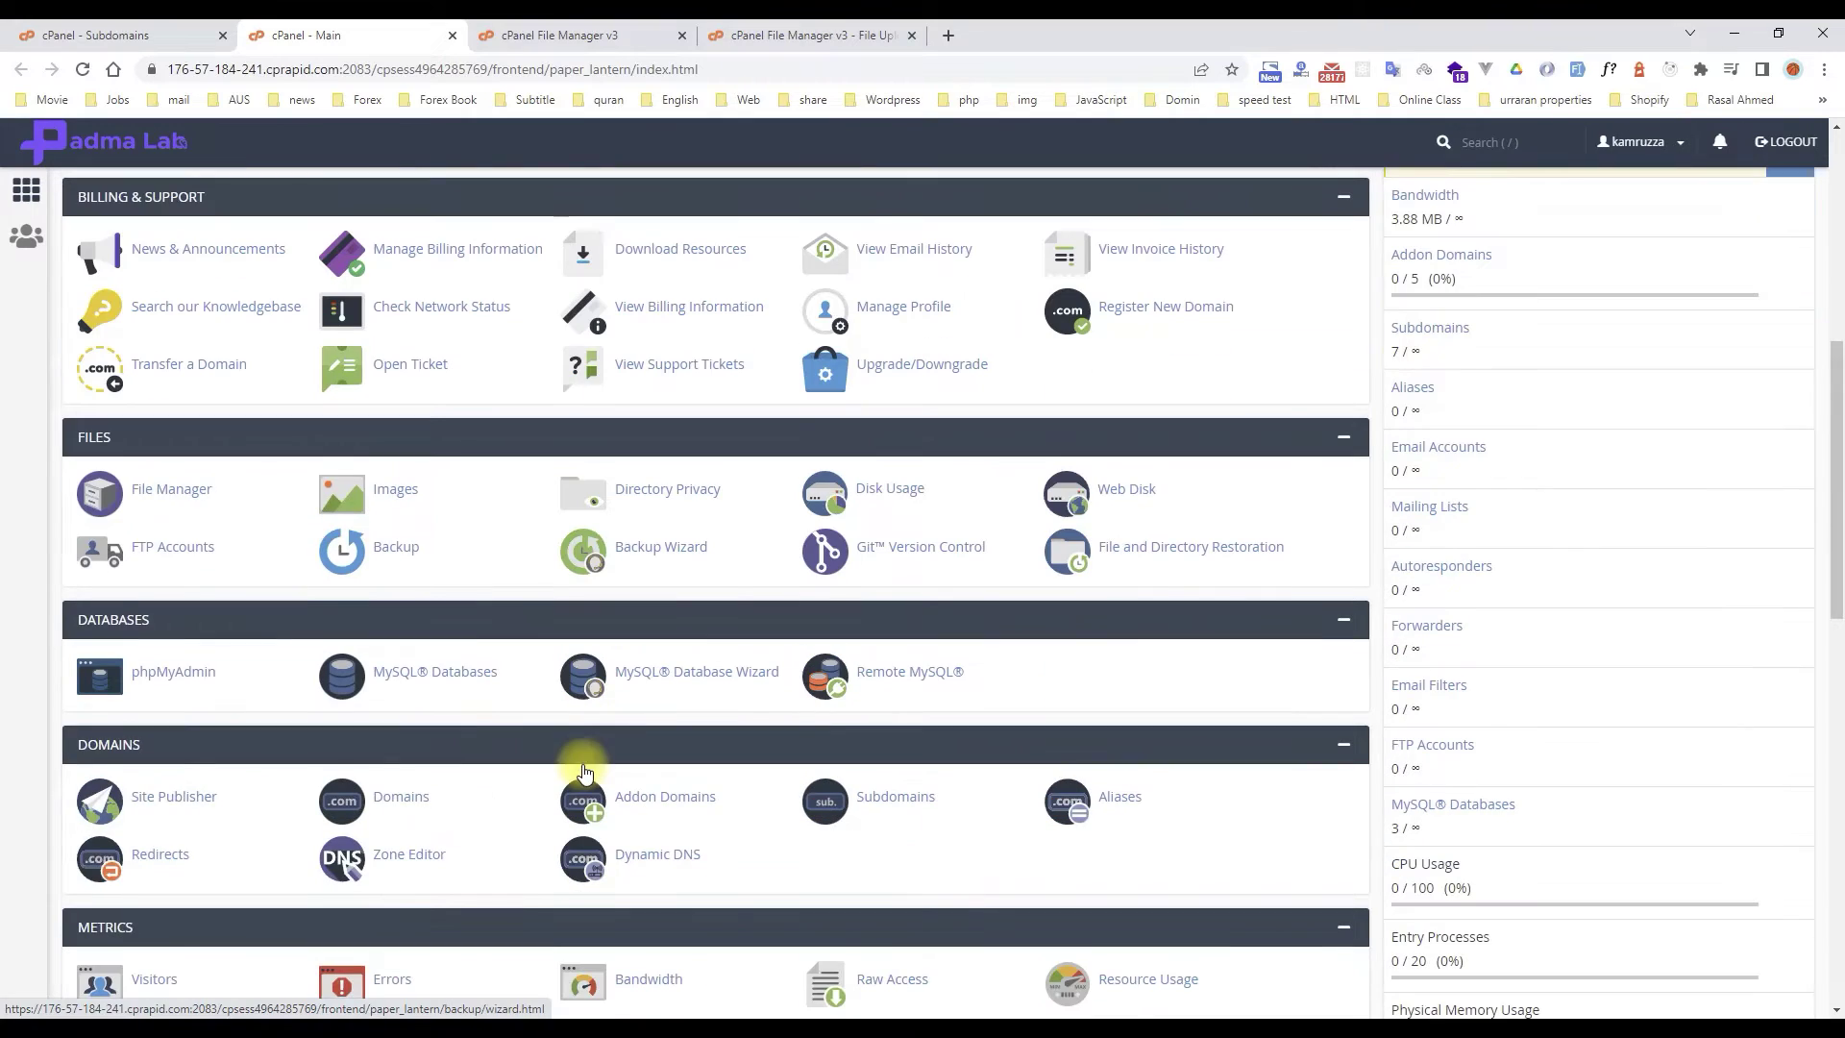
# - Create a database named todoproject with the MySQL Database Wizard
pyautogui.click(678, 674)
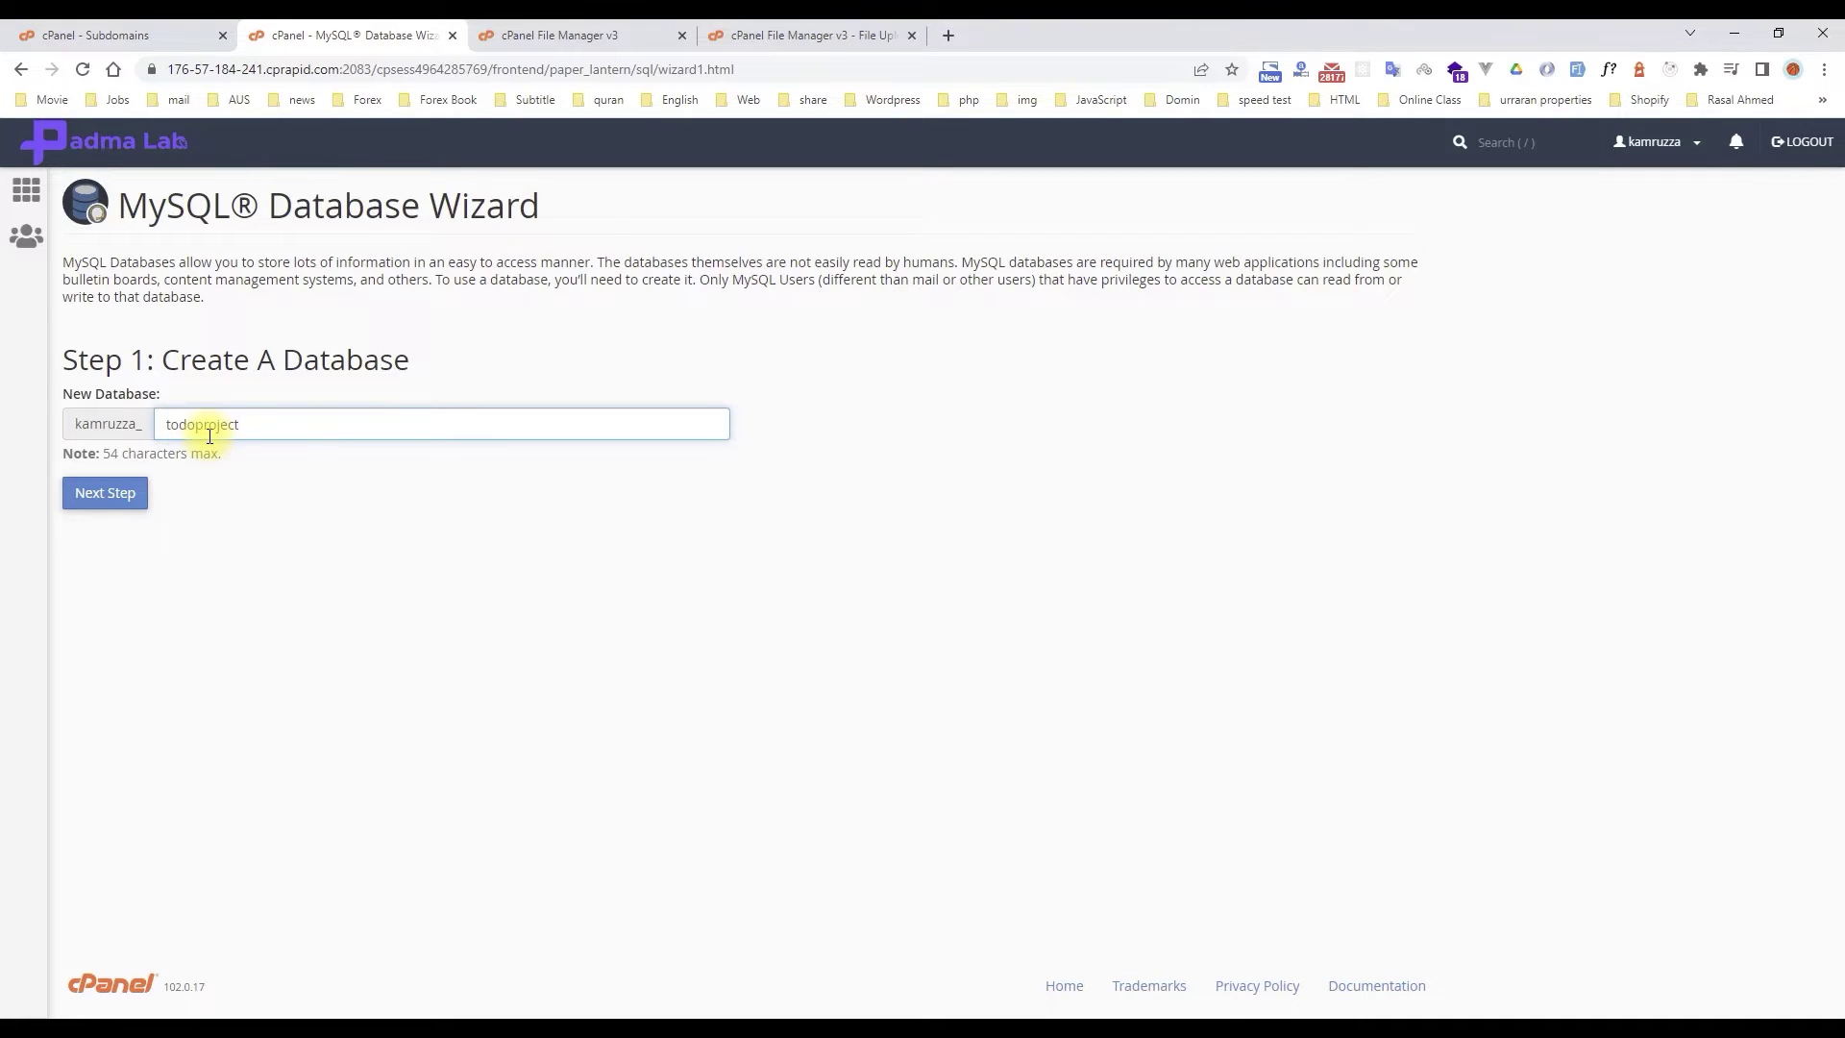
pyautogui.moveTo(263, 424); pyautogui.dragTo(120, 424)
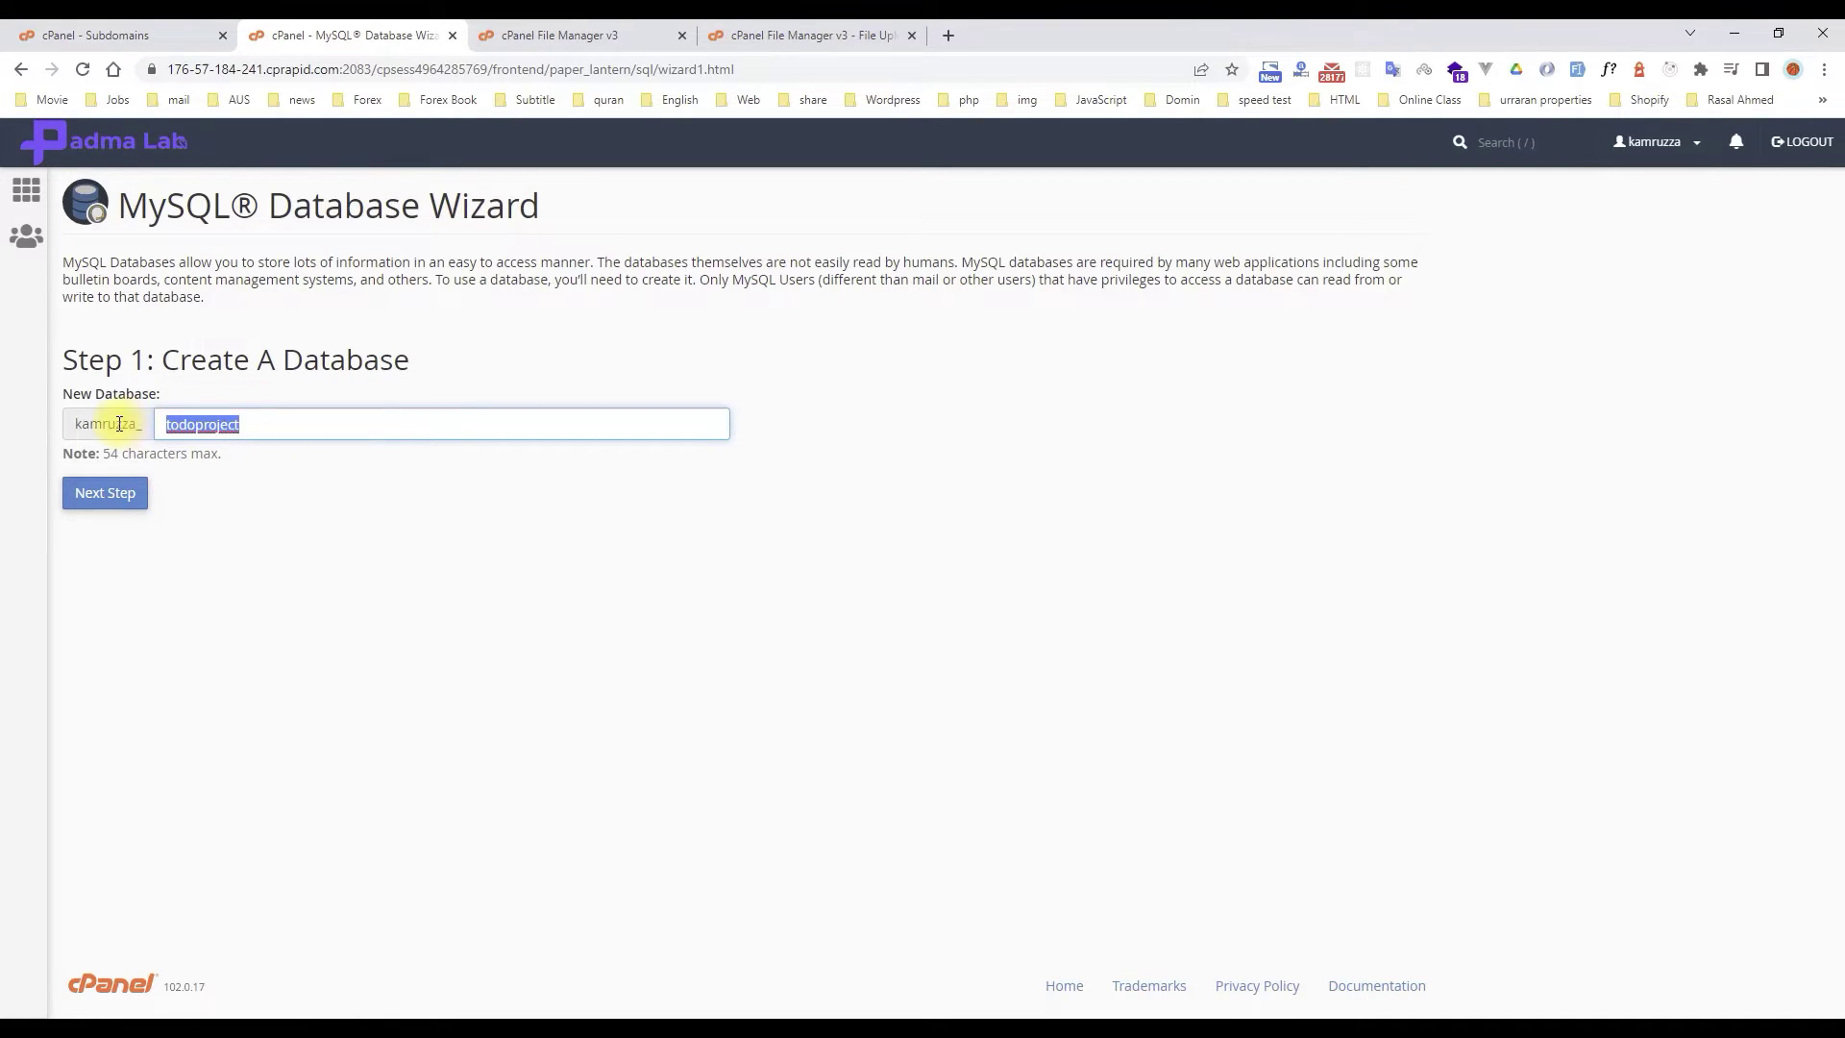
pyautogui.click(115, 501)
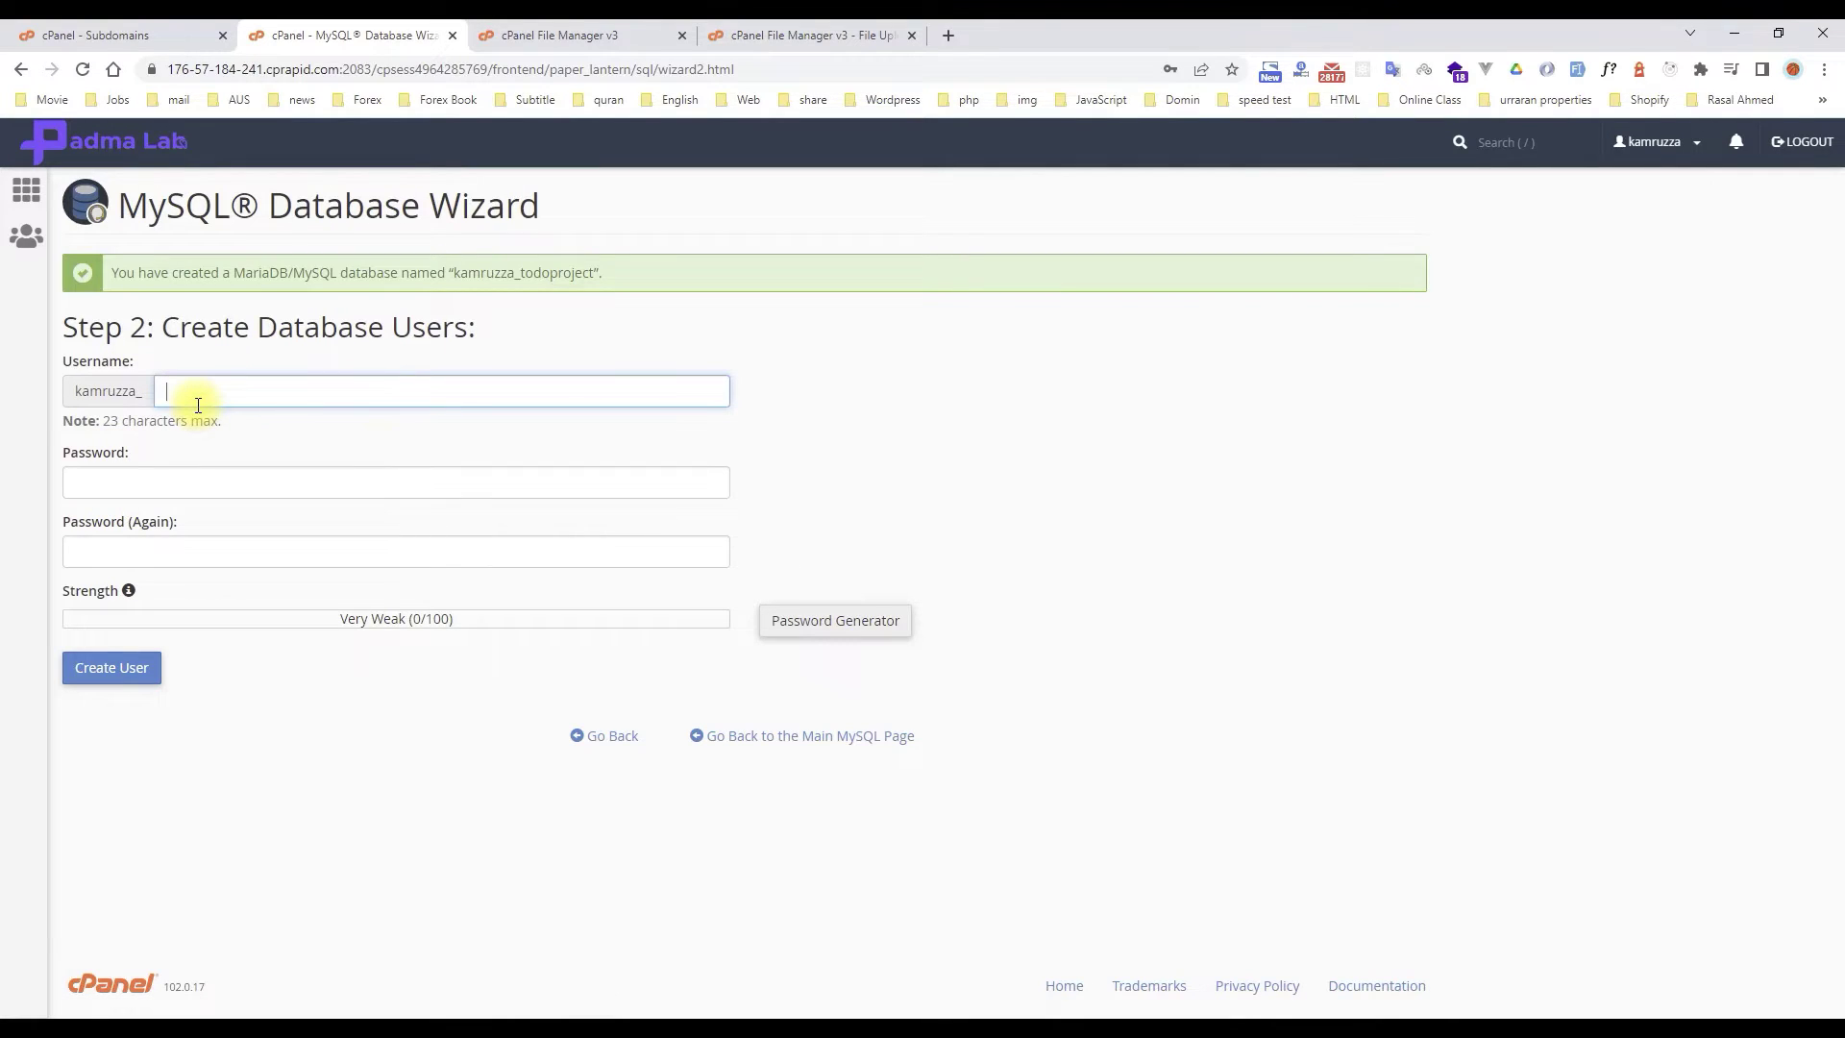
# - Set the new database user's name to todoproject after the account prefix, without repeating the prefix
pyautogui.write('kamruzza_todoproject')
pyautogui.doubleClick(254, 398)
pyautogui.press('BackSpace')
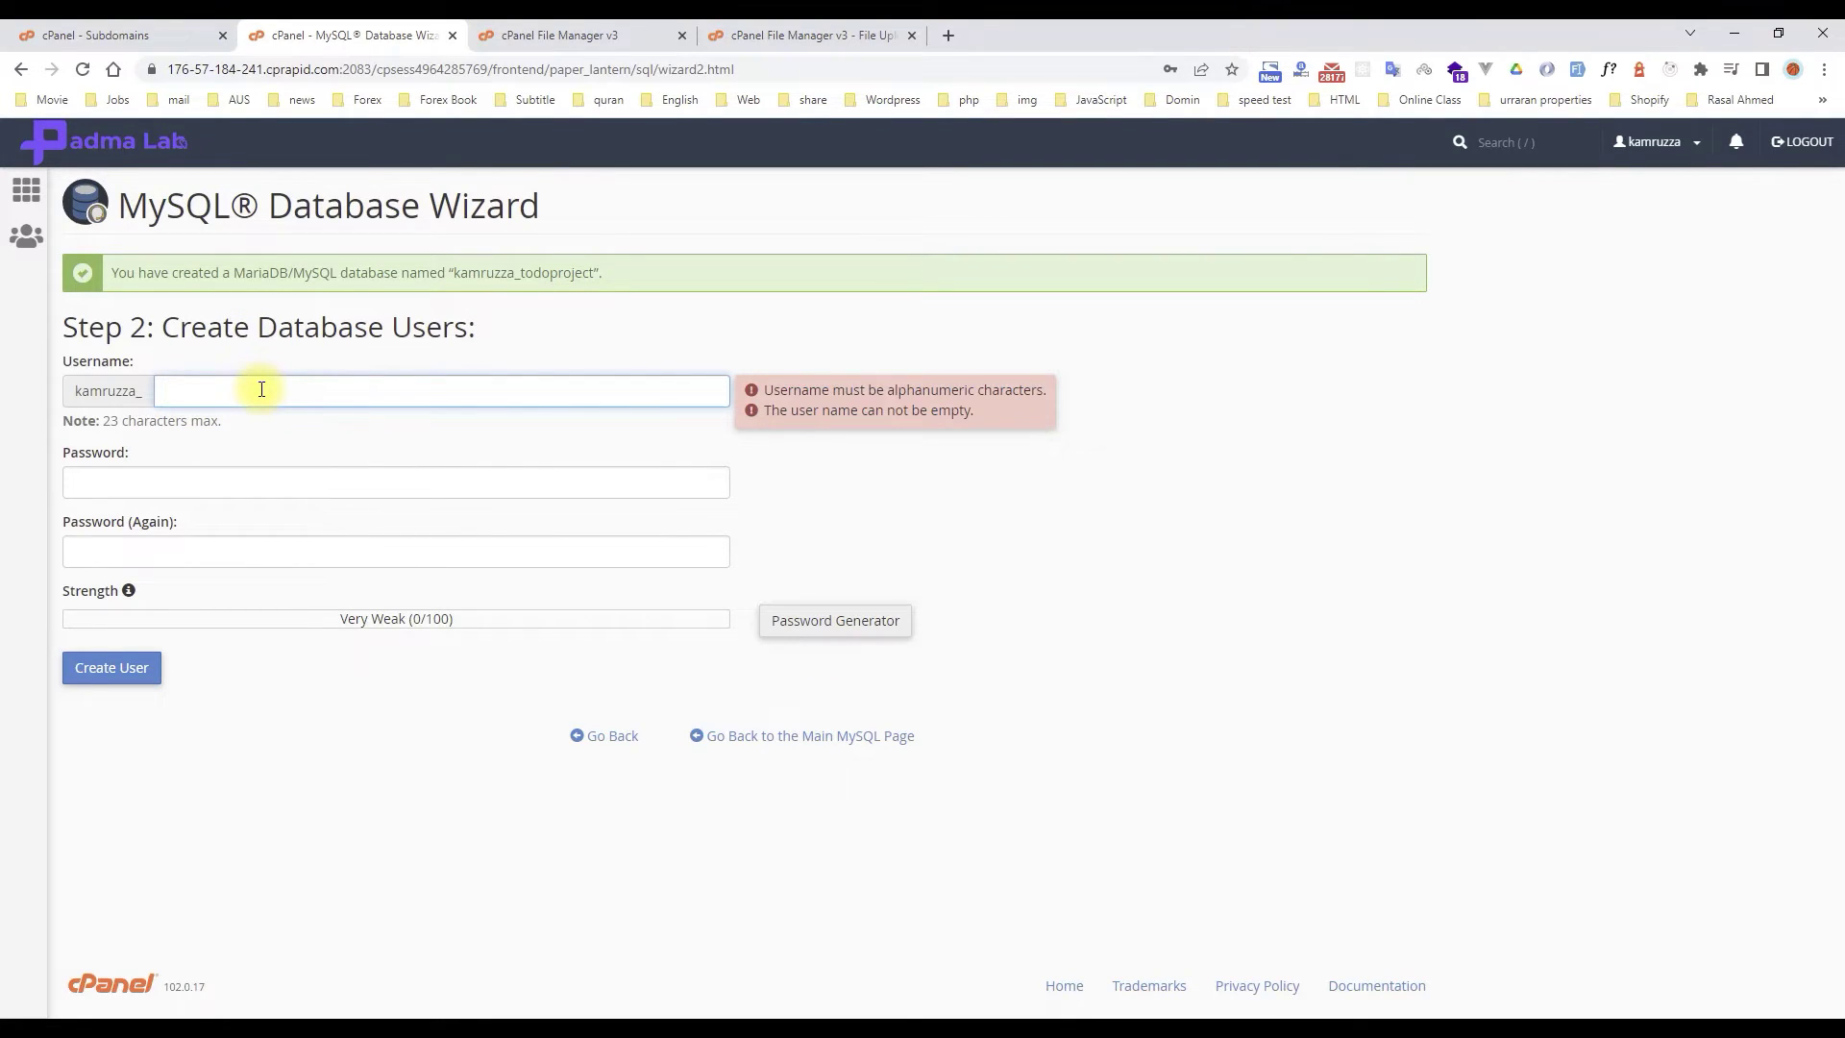
pyautogui.write('todoproject')
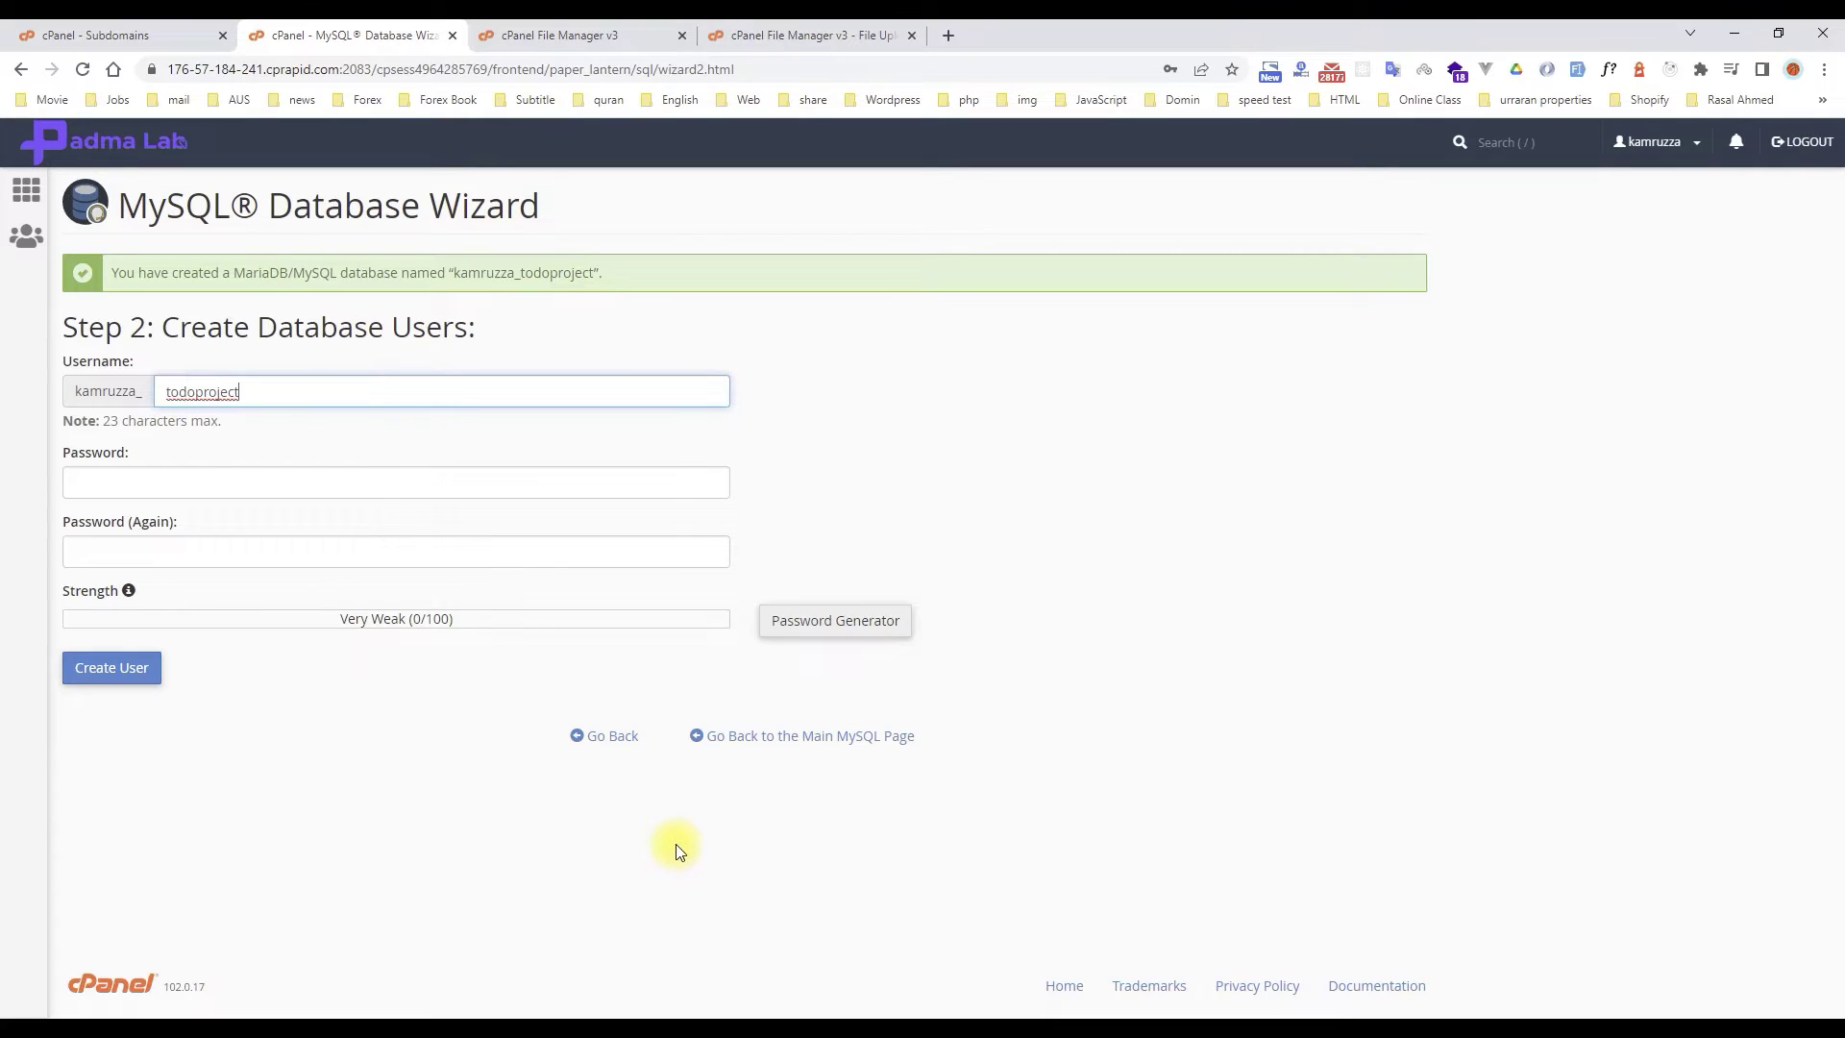
# - Open MySQL Databases in a separate tab and check the todoproject entry under Current Databases
pyautogui.click(185, 26)
pyautogui.middleClick(103, 141)
pyautogui.moveTo(535, 27); pyautogui.dragTo(362, 38)
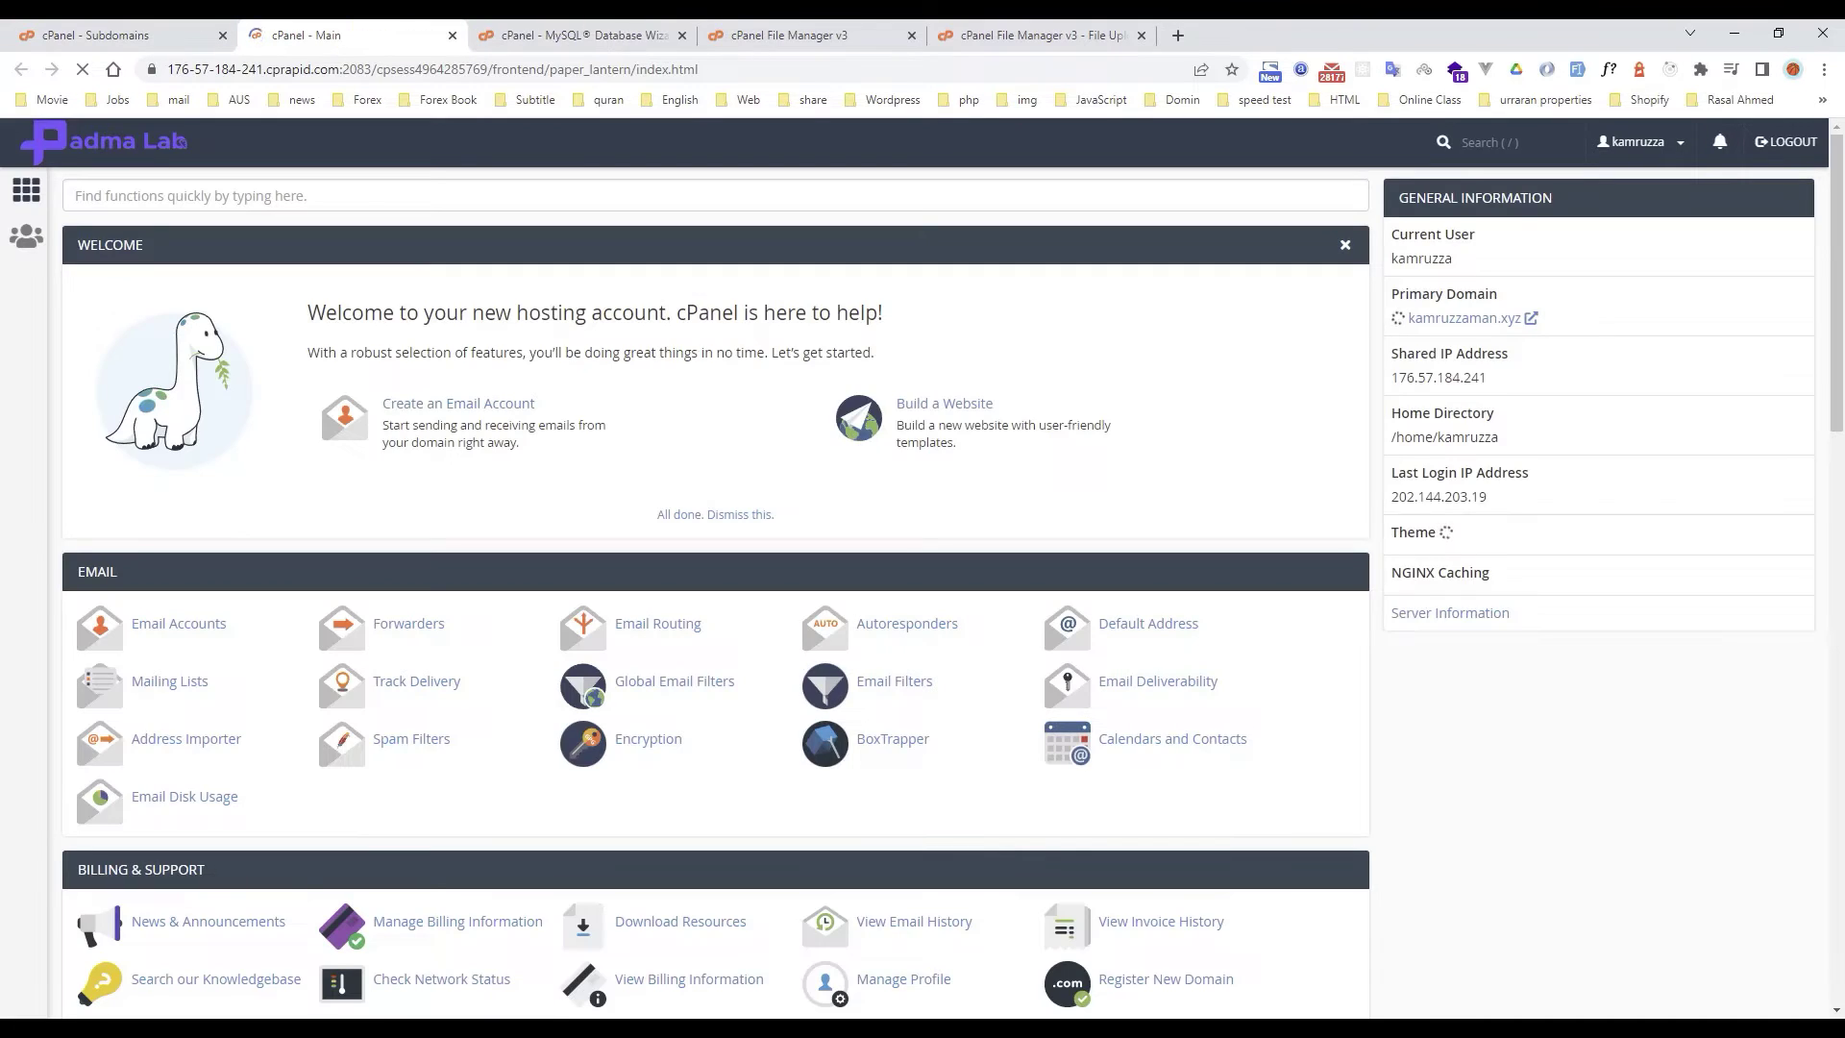
pyautogui.scroll(-5, 593, 934)
pyautogui.scroll(-1, 593, 934)
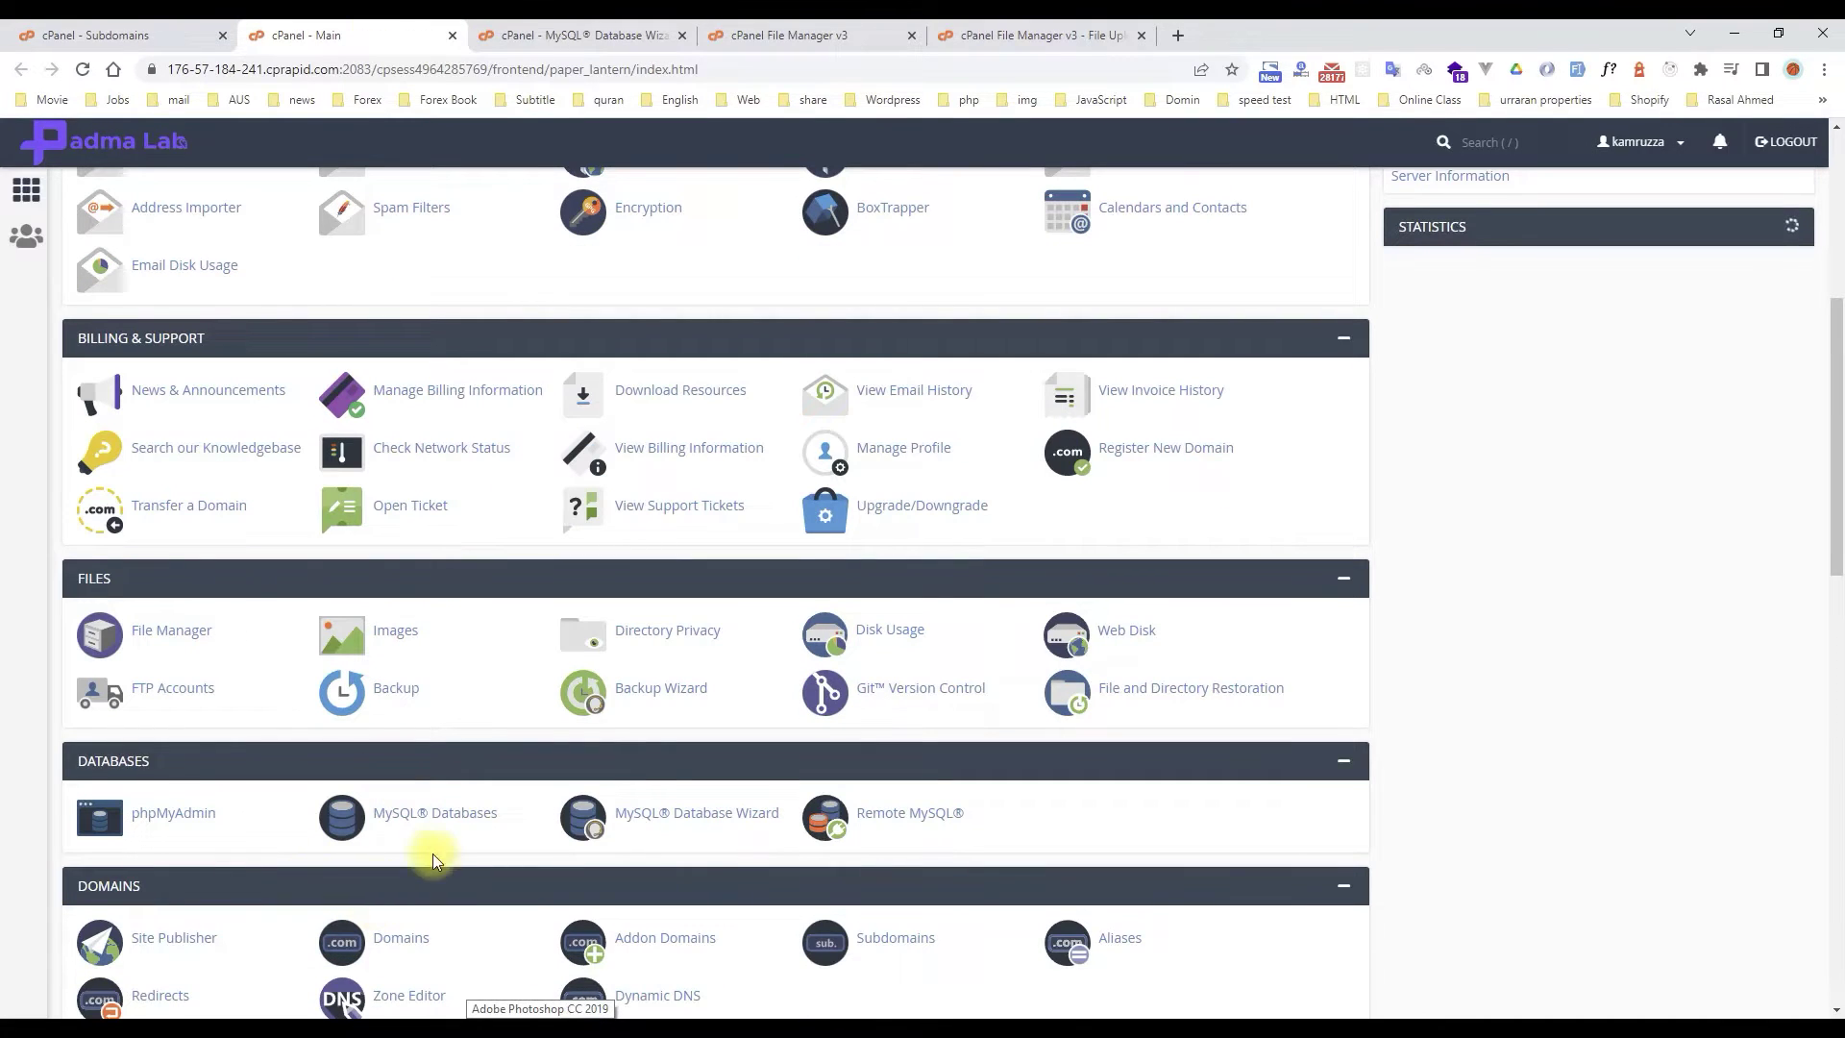
pyautogui.click(443, 814)
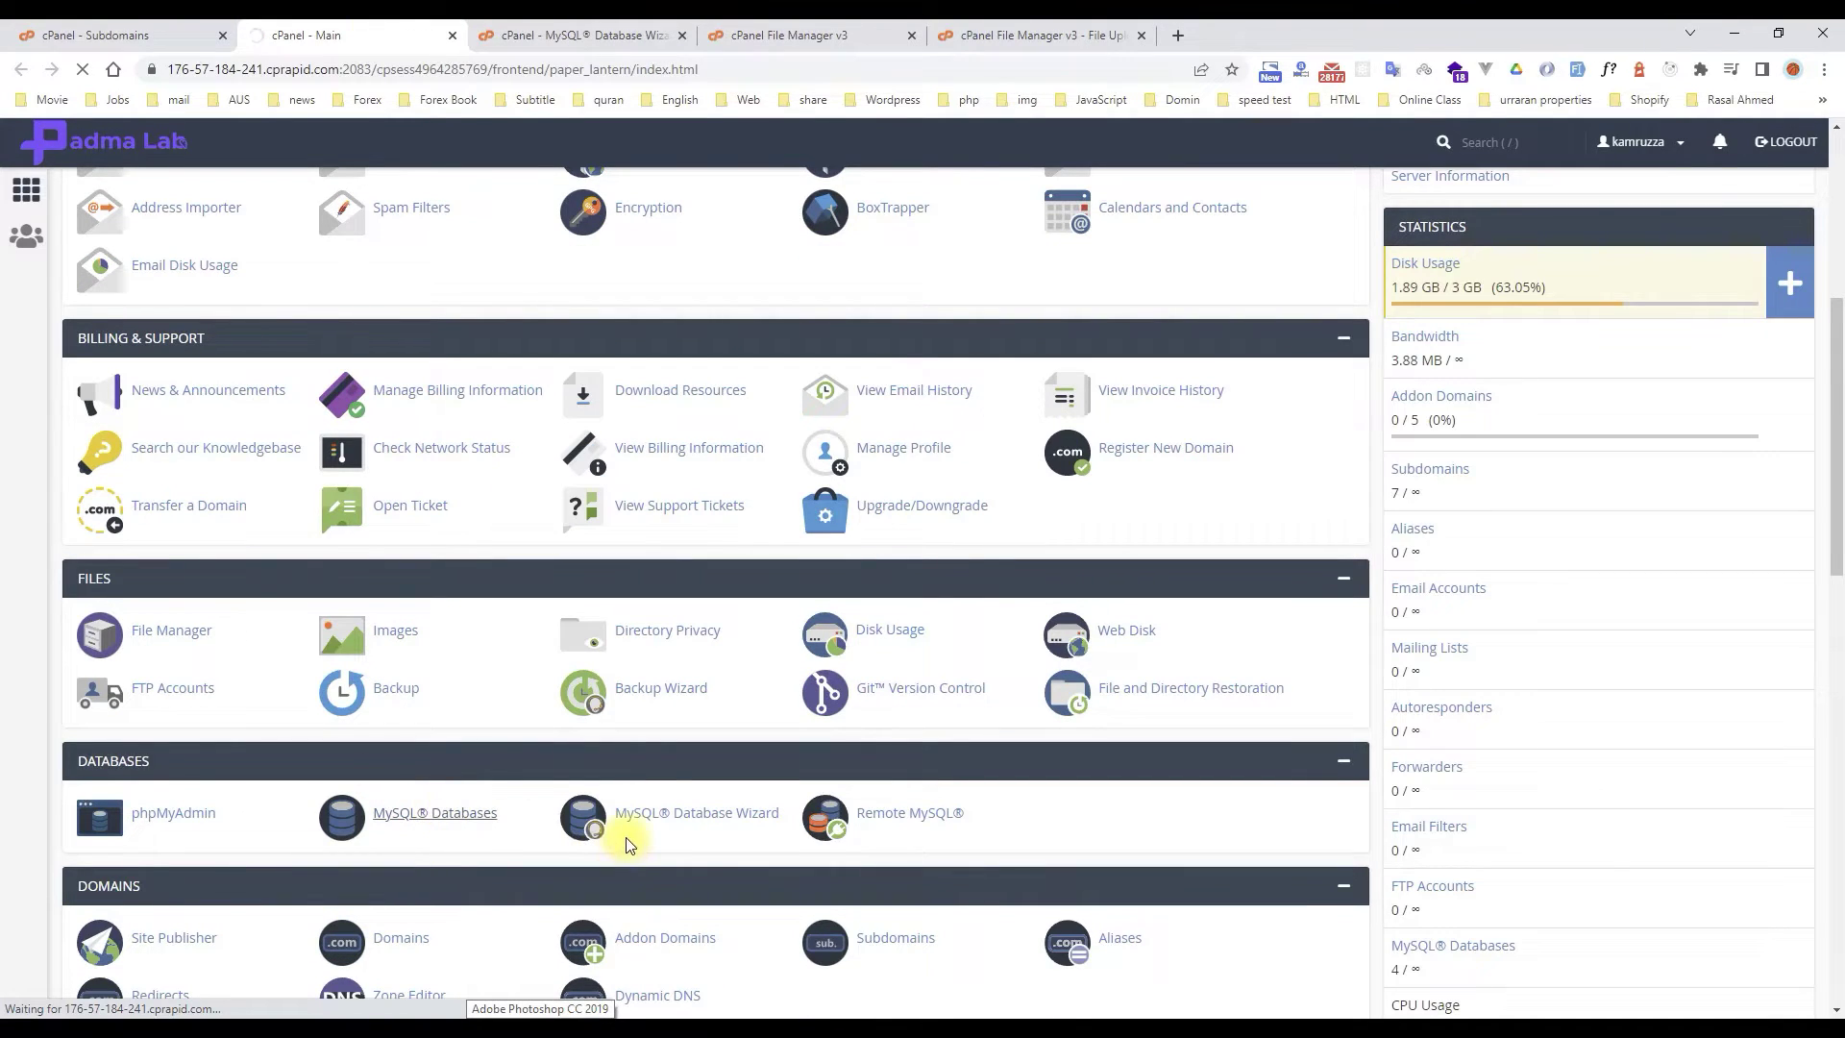
pyautogui.scroll(-4, 648, 838)
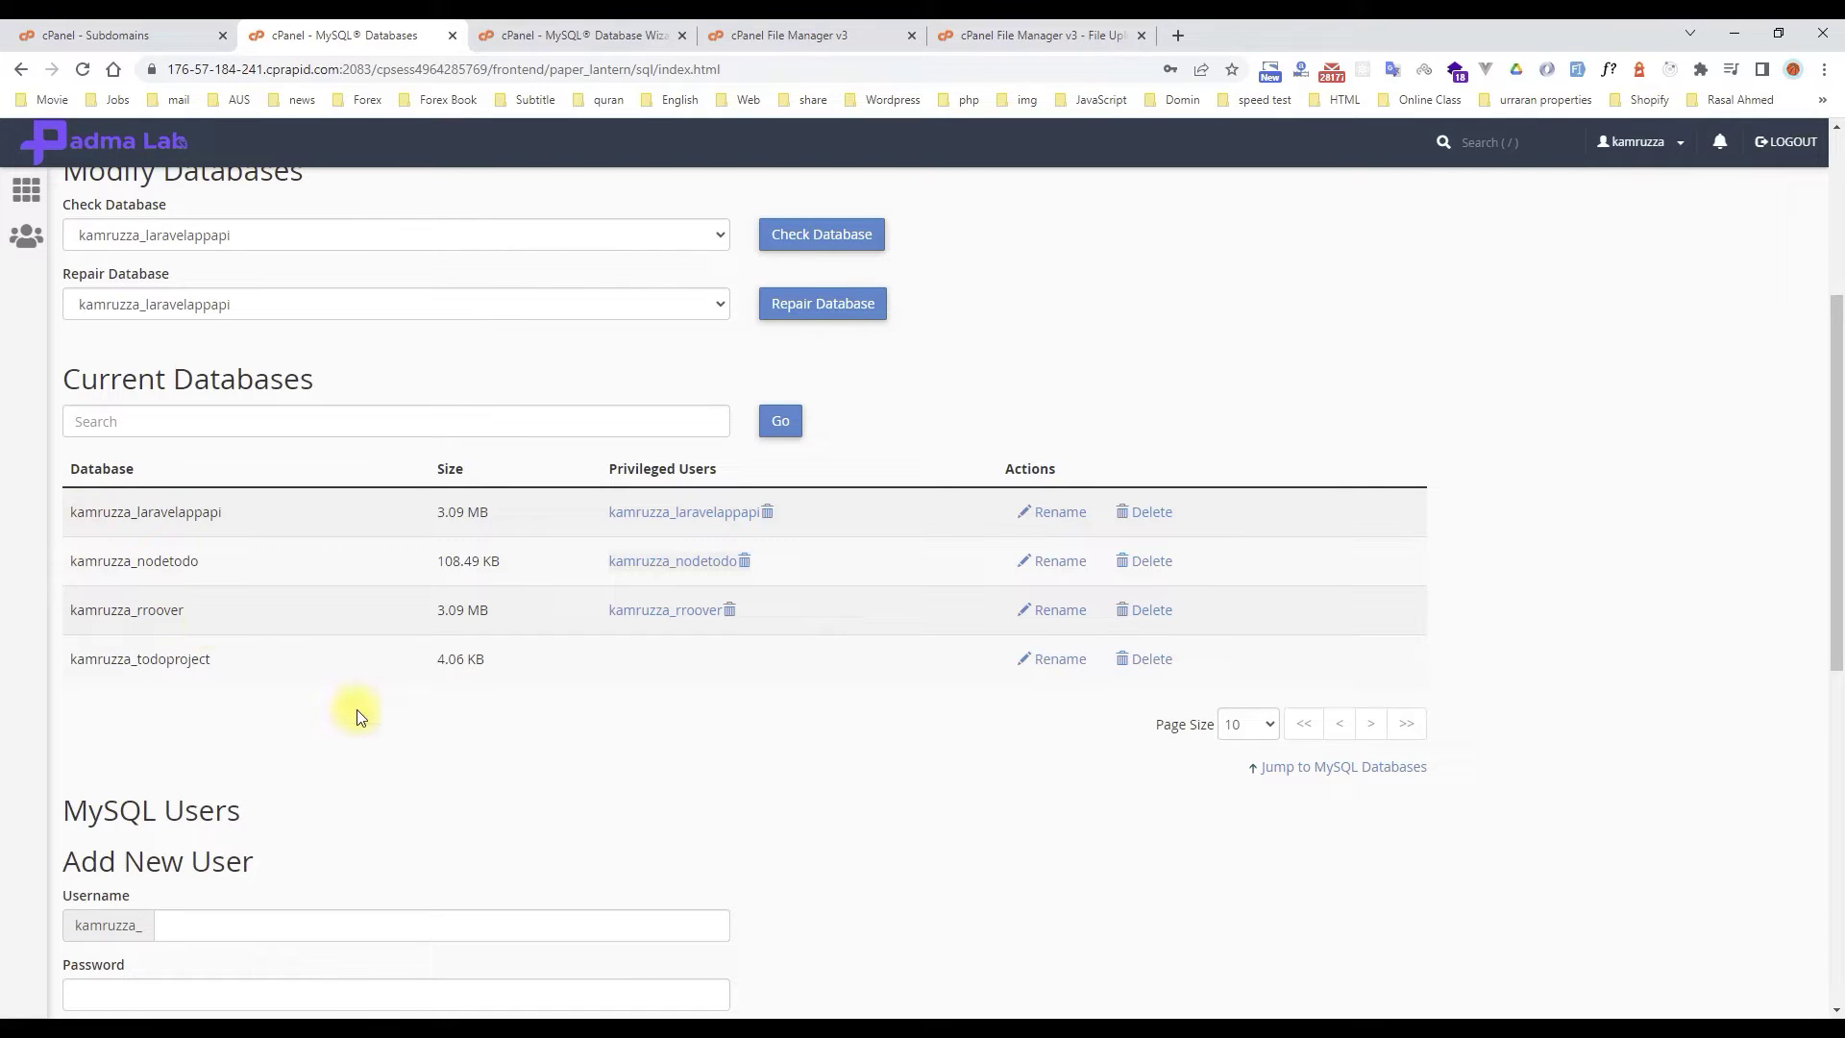
pyautogui.doubleClick(86, 661)
pyautogui.click(140, 661)
pyautogui.moveTo(140, 659); pyautogui.dragTo(251, 663)
# - Return to the Database Wizard, open the Password Generator for the new user and switch to a blank Notepad document
pyautogui.click(473, 26)
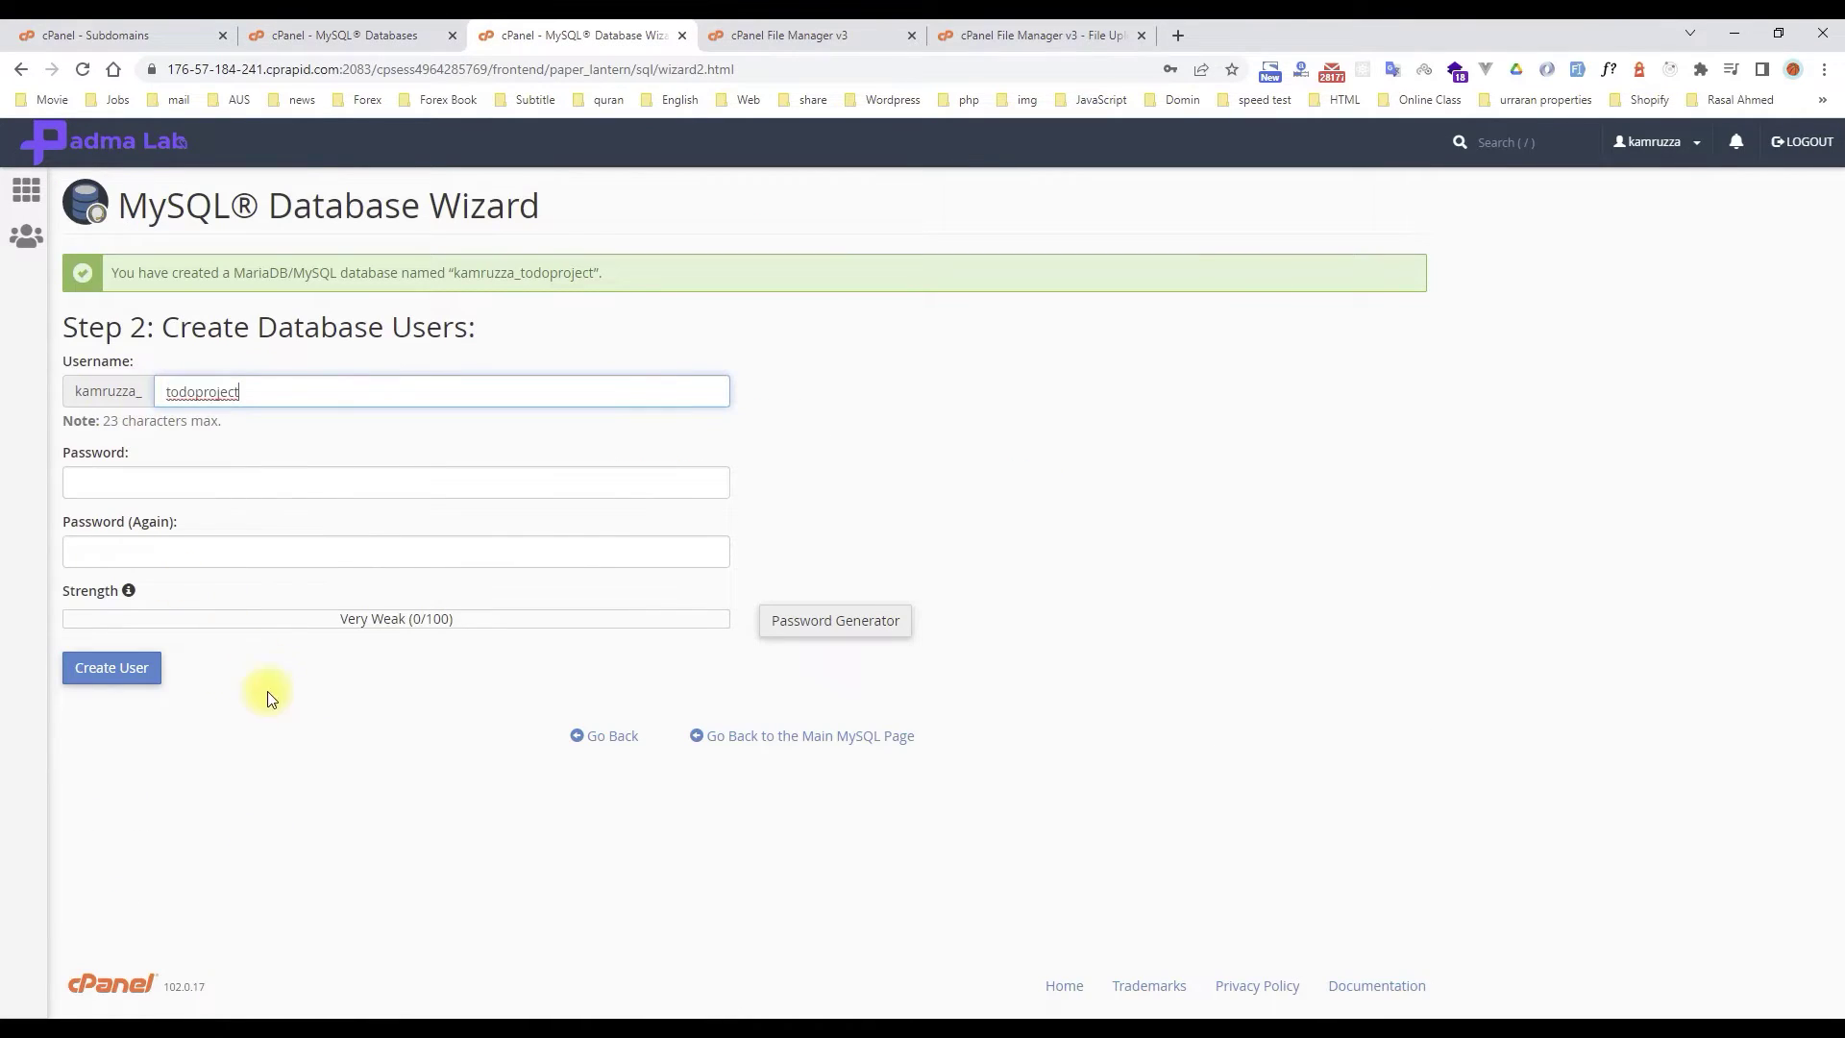
pyautogui.press('Tab')
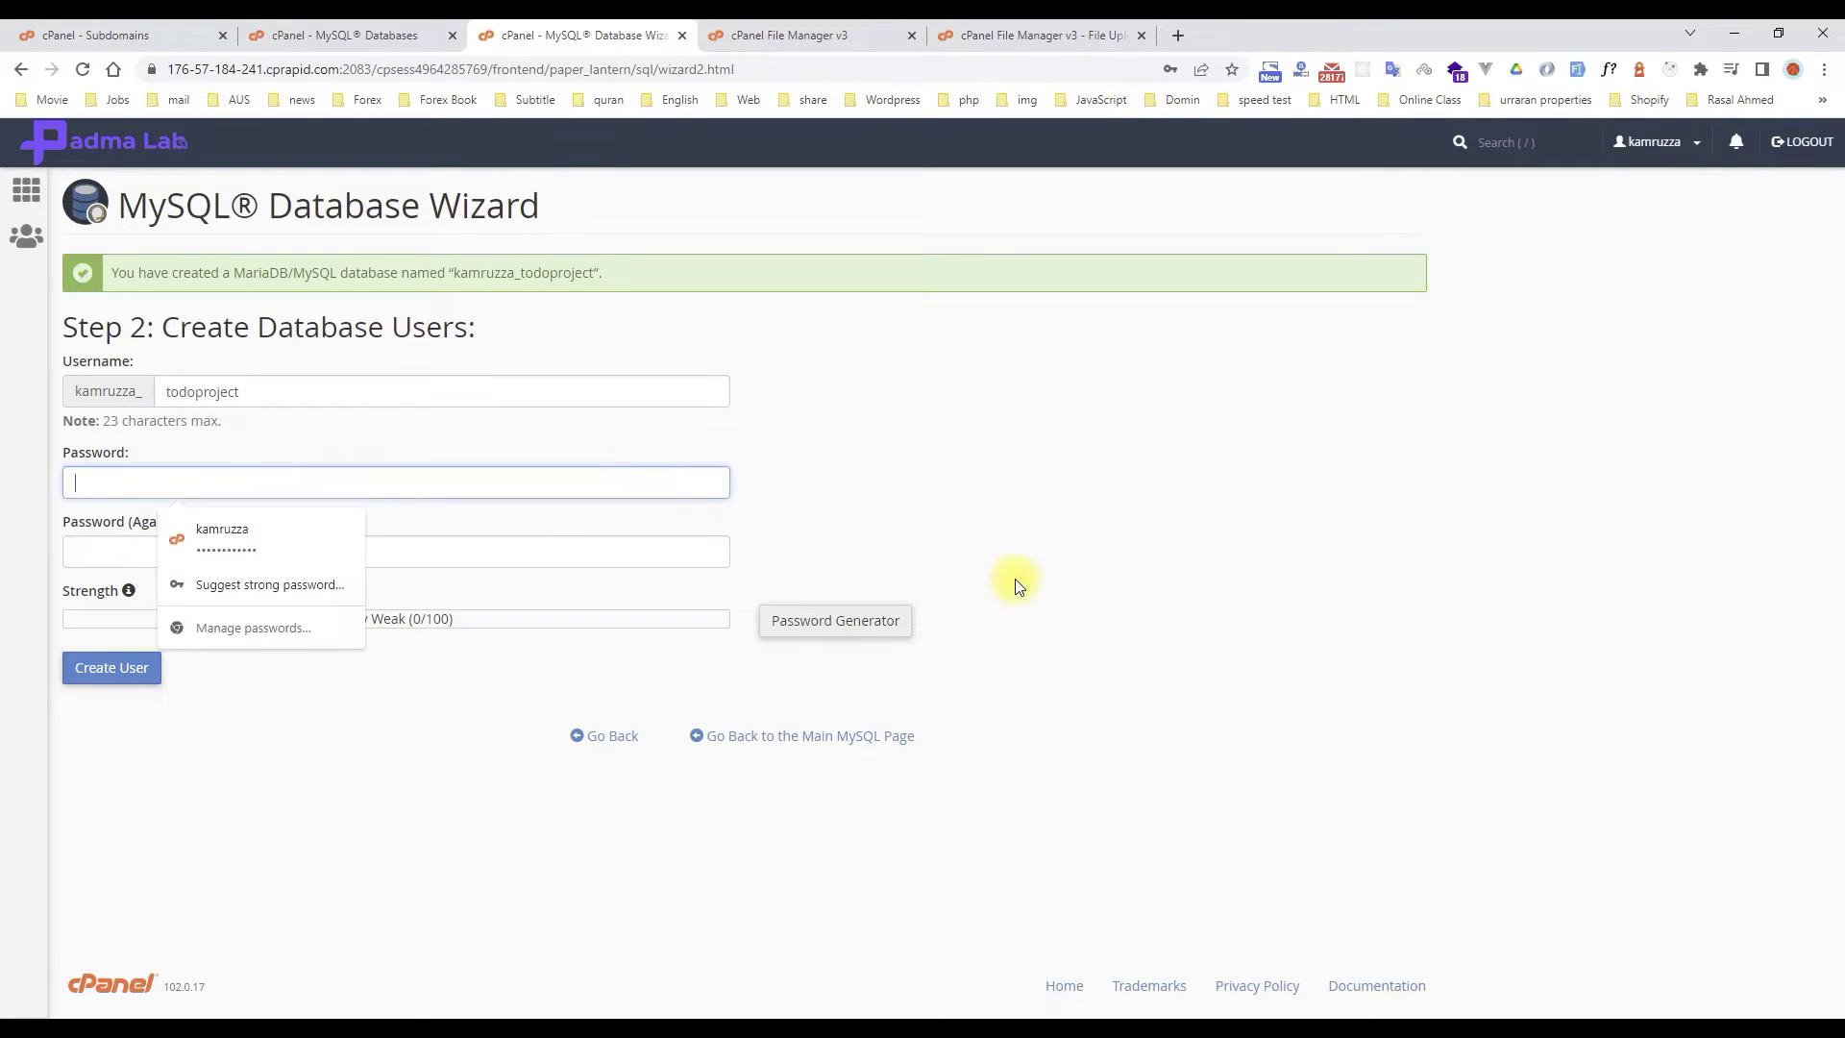
pyautogui.click(847, 621)
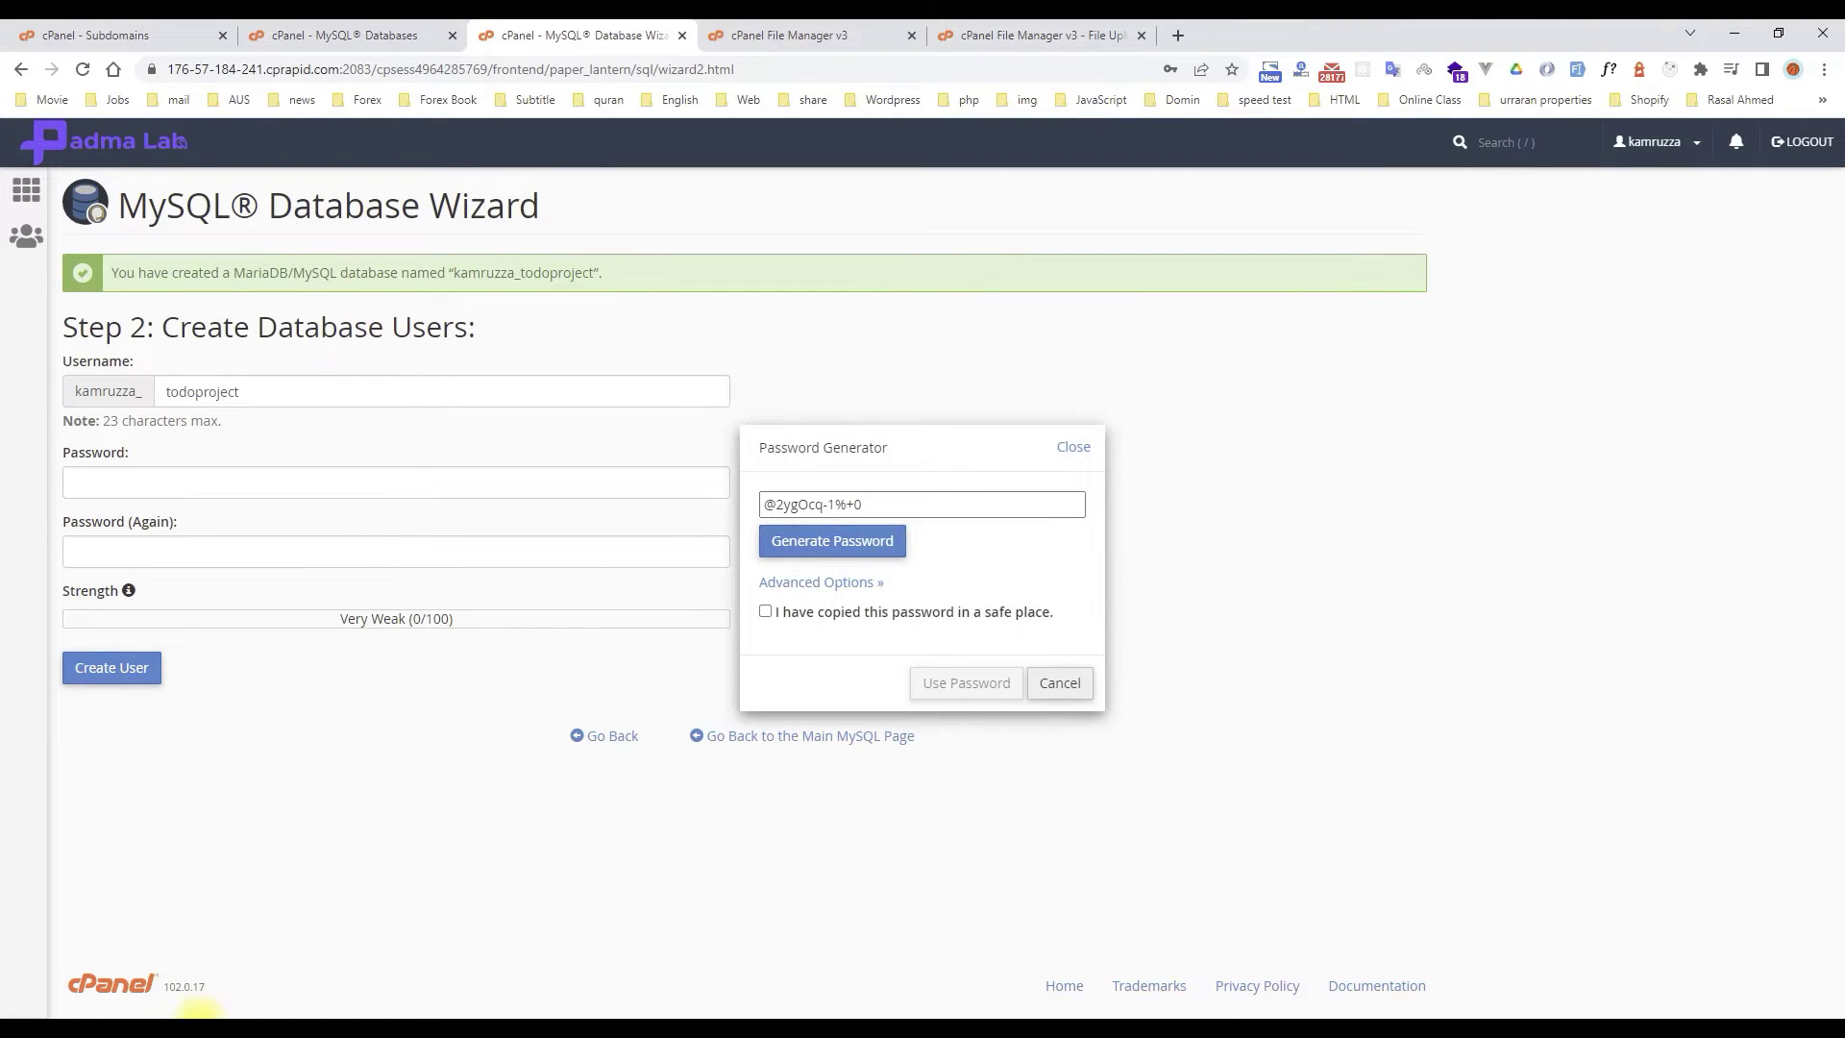
pyautogui.click(89, 1014)
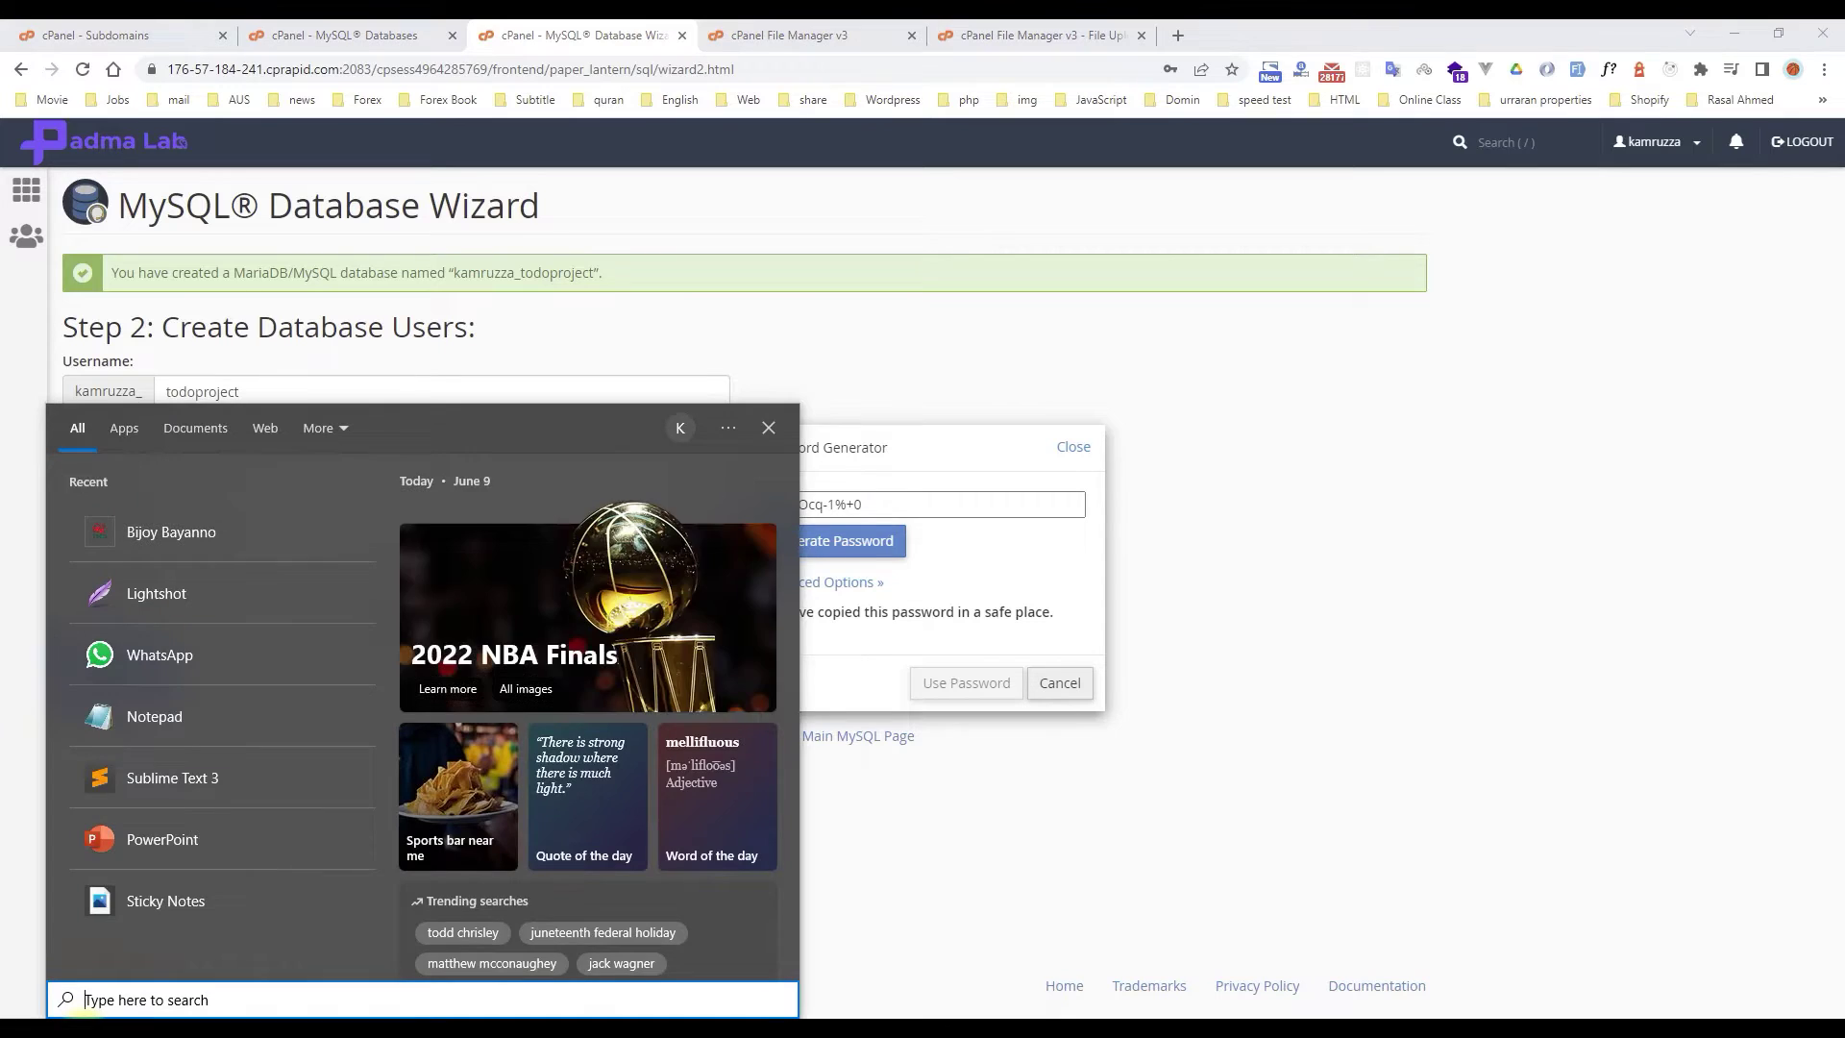
pyautogui.write('note')
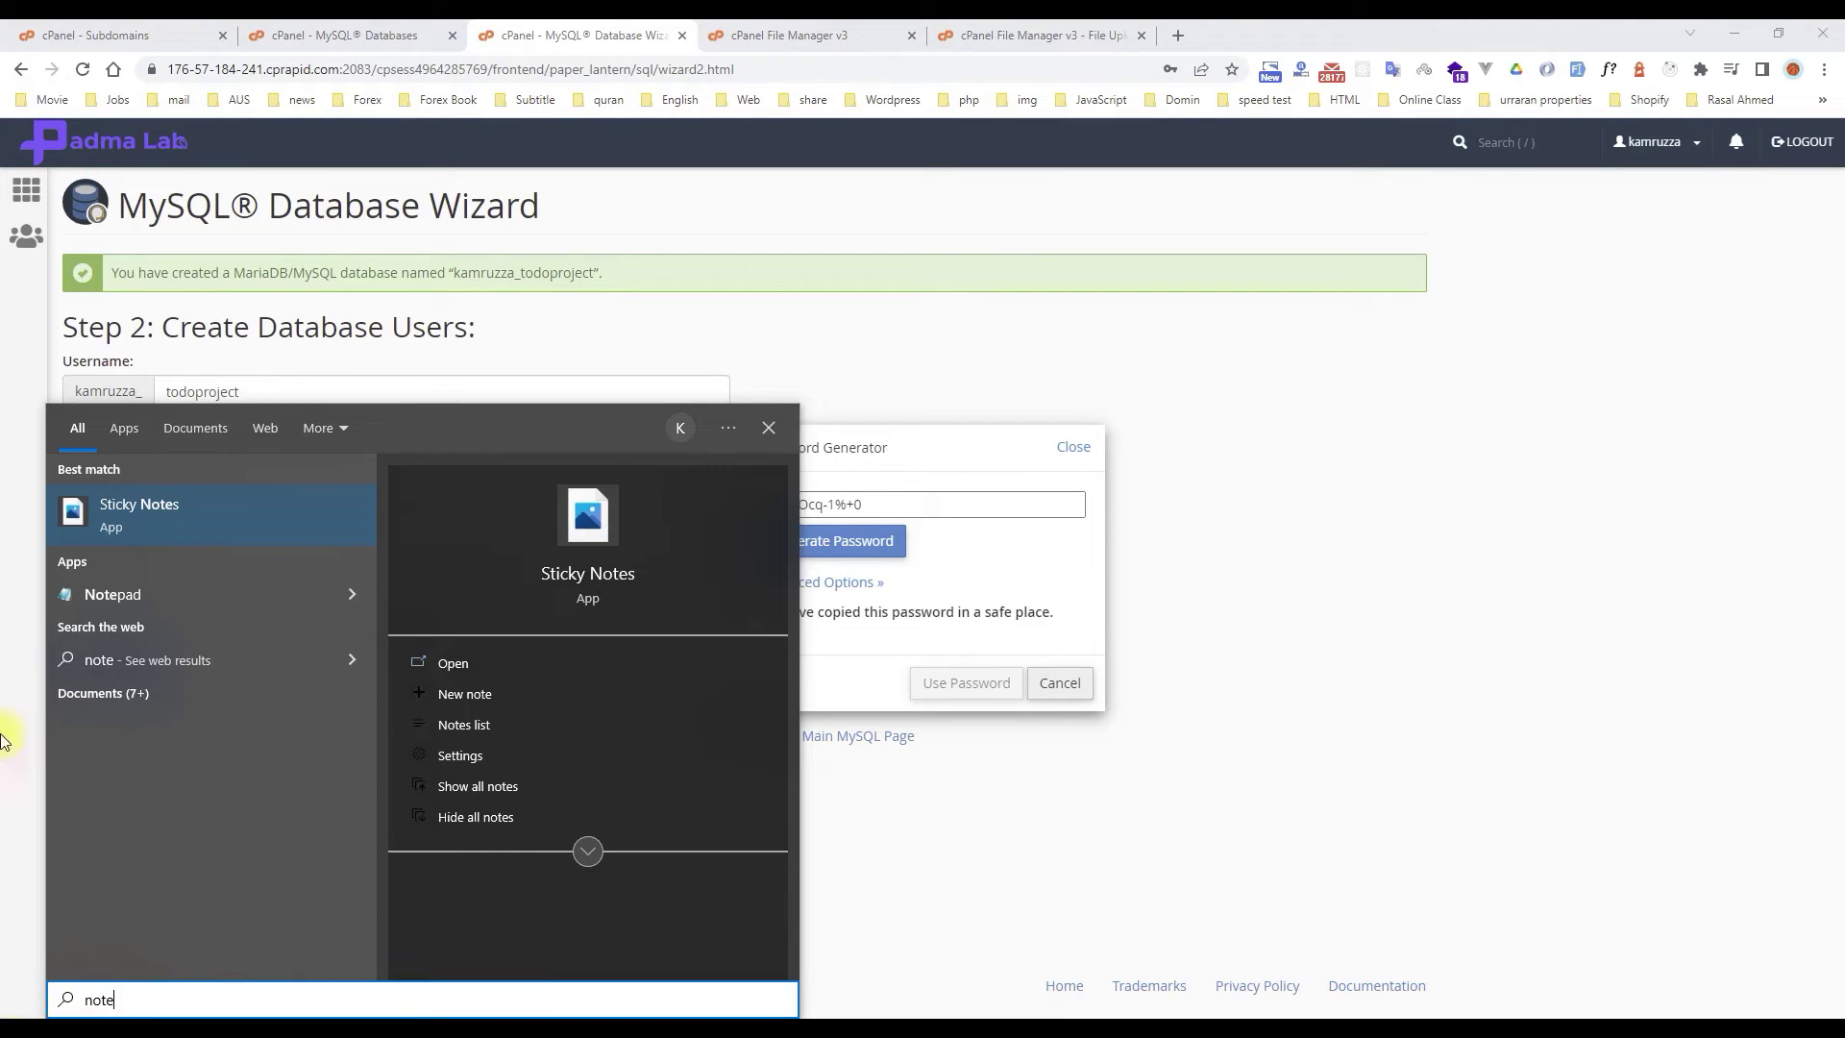
pyautogui.click(123, 596)
pyautogui.moveTo(811, 371); pyautogui.dragTo(1237, 435)
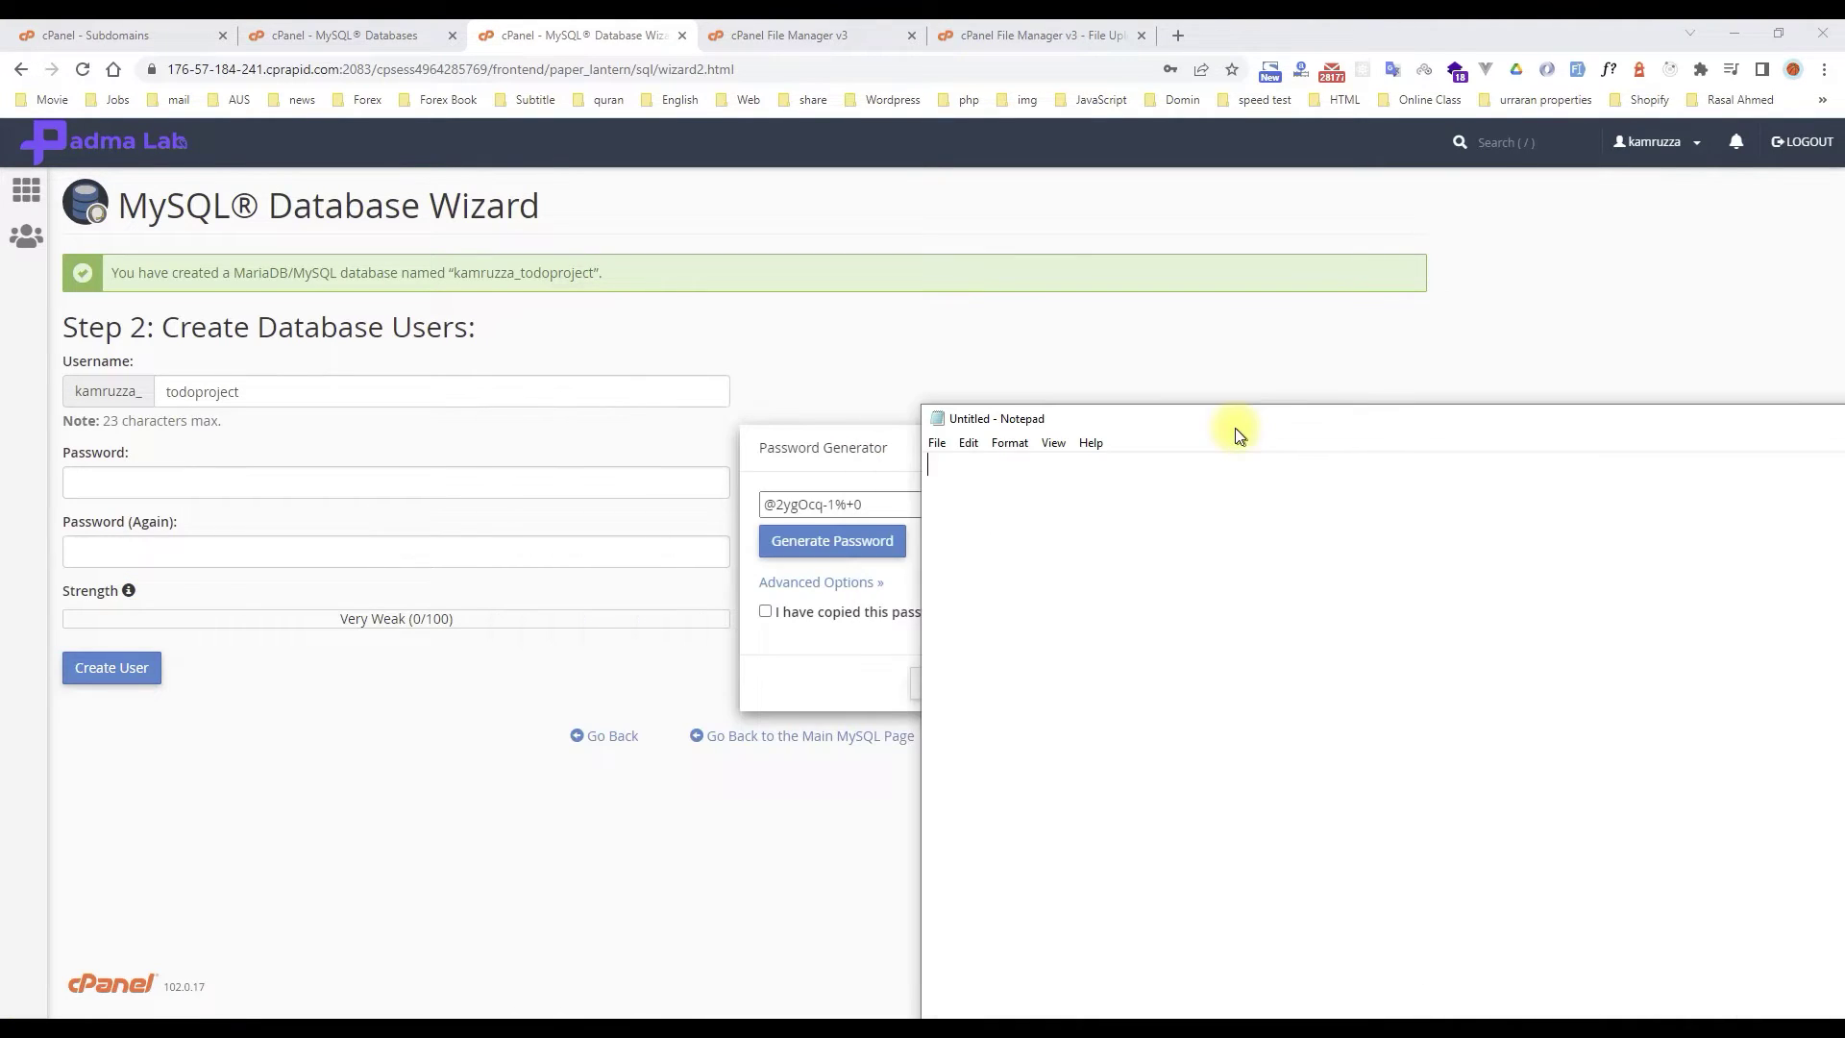
# - Copy the first generated database password into the blank Notepad document
pyautogui.click(871, 507)
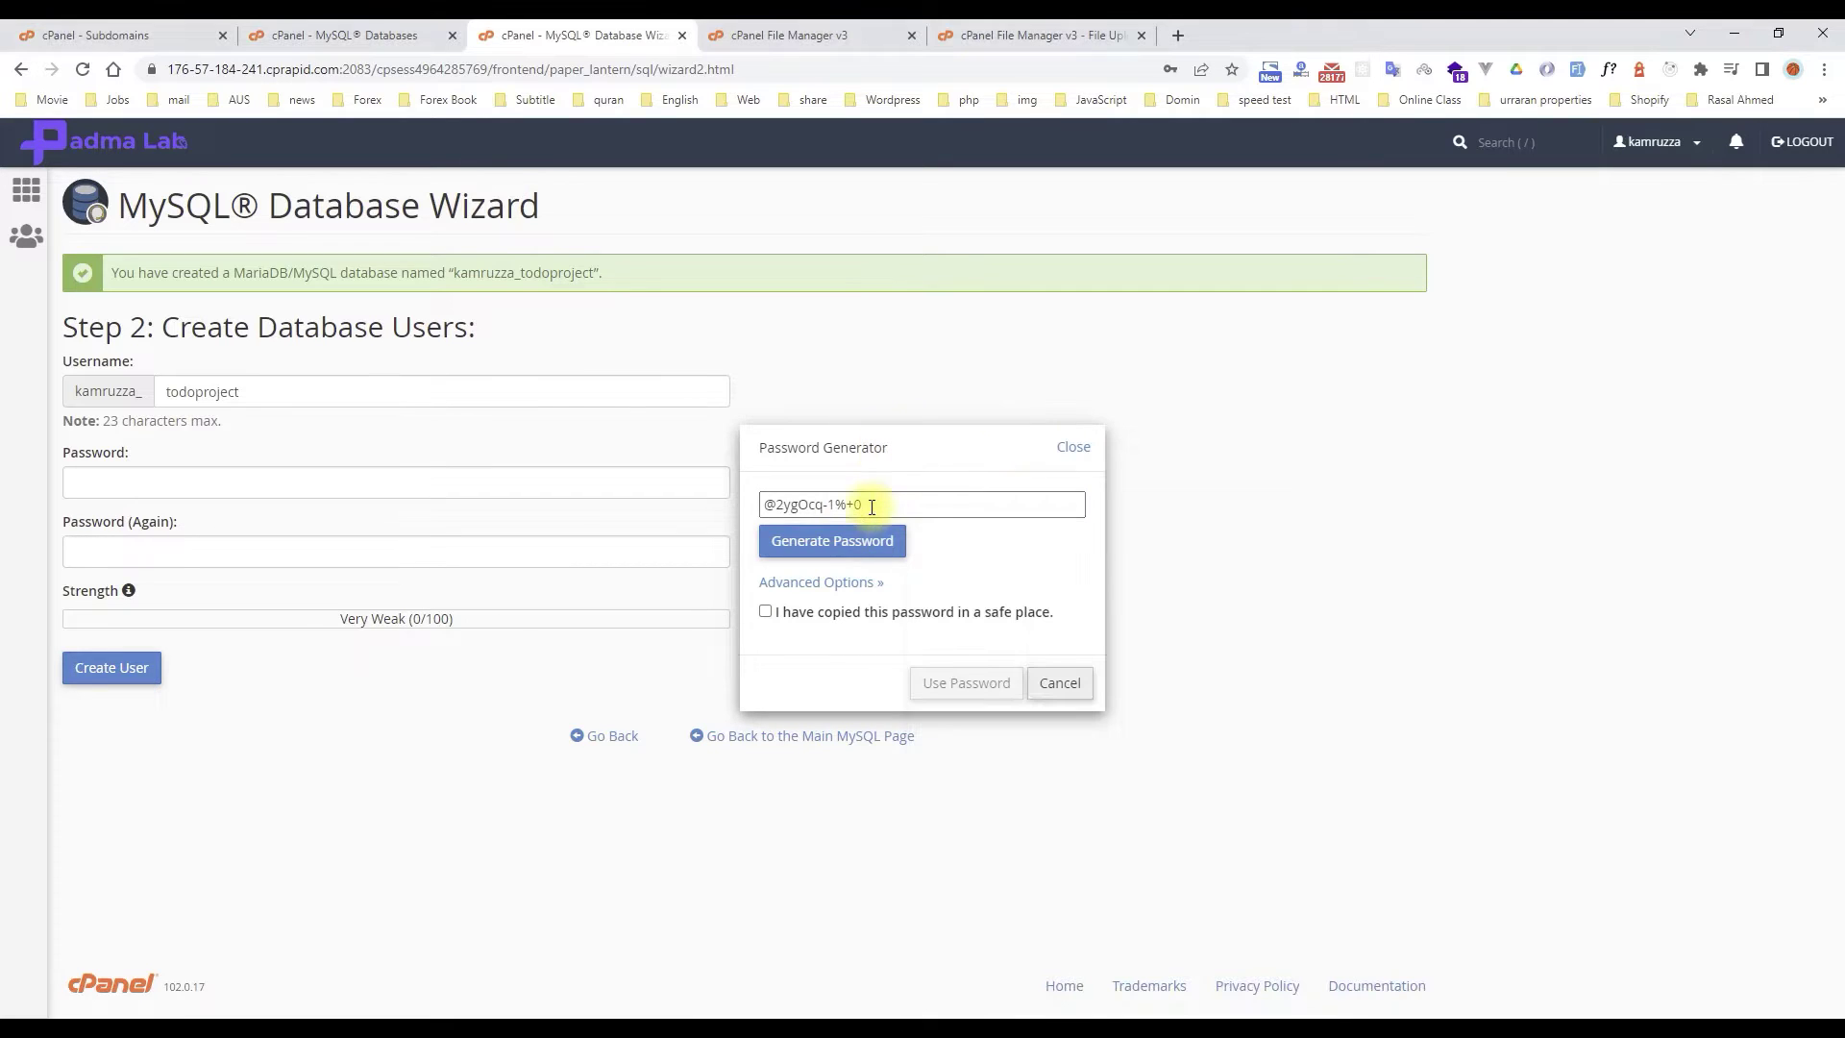
pyautogui.moveTo(871, 507); pyautogui.dragTo(694, 509)
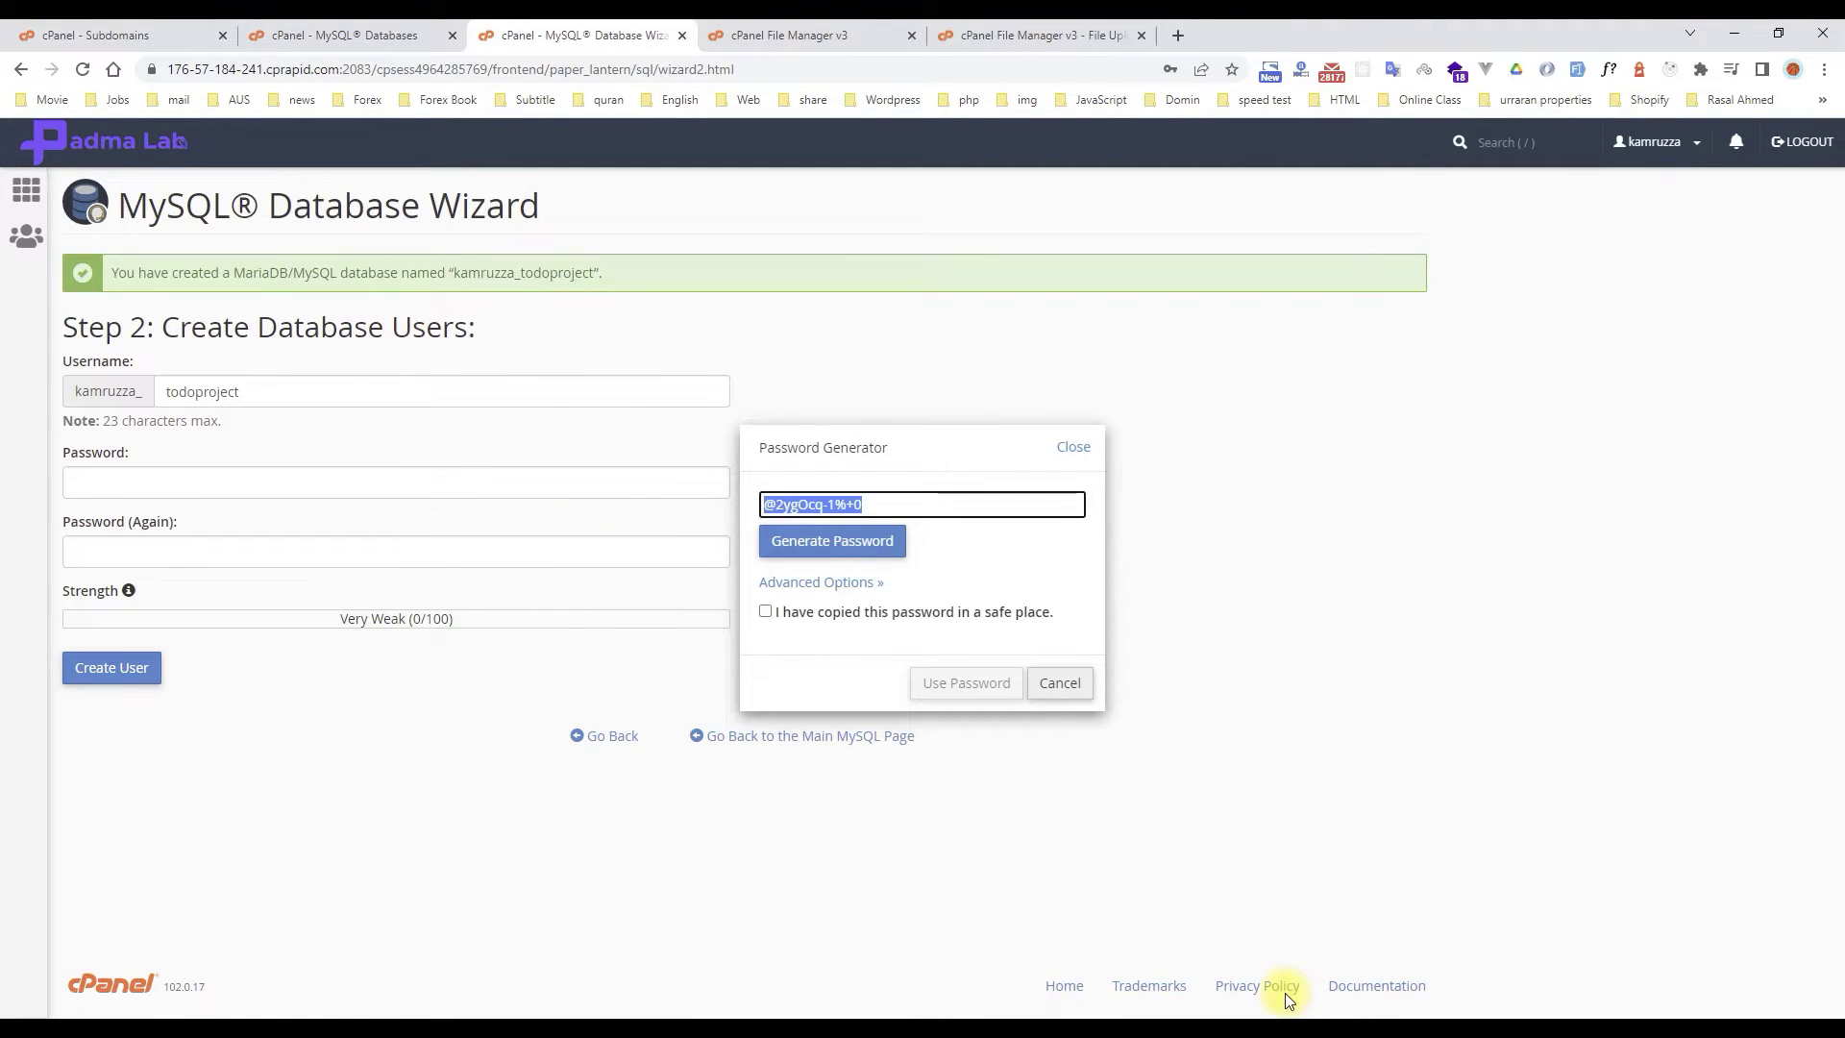
pyautogui.click(1120, 672)
pyautogui.hotkey('alt', 'Tab')
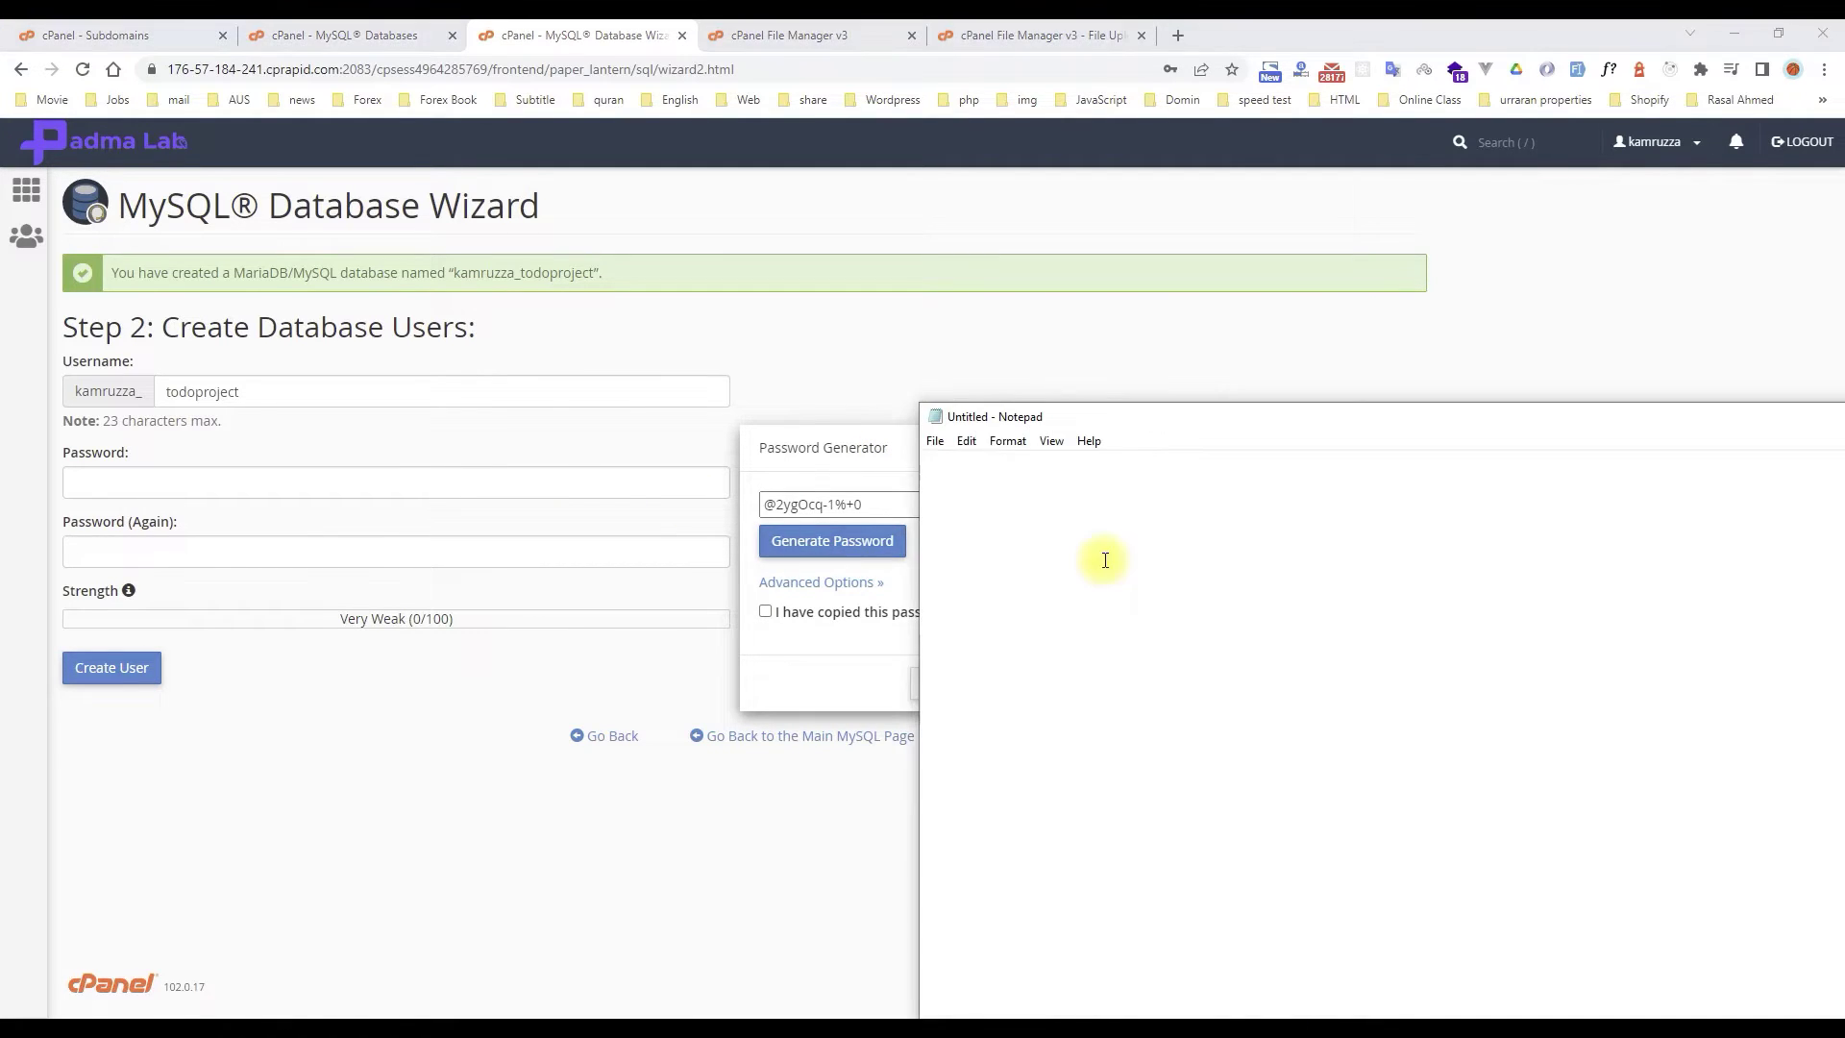
pyautogui.hotkey('ctrl', 'v')
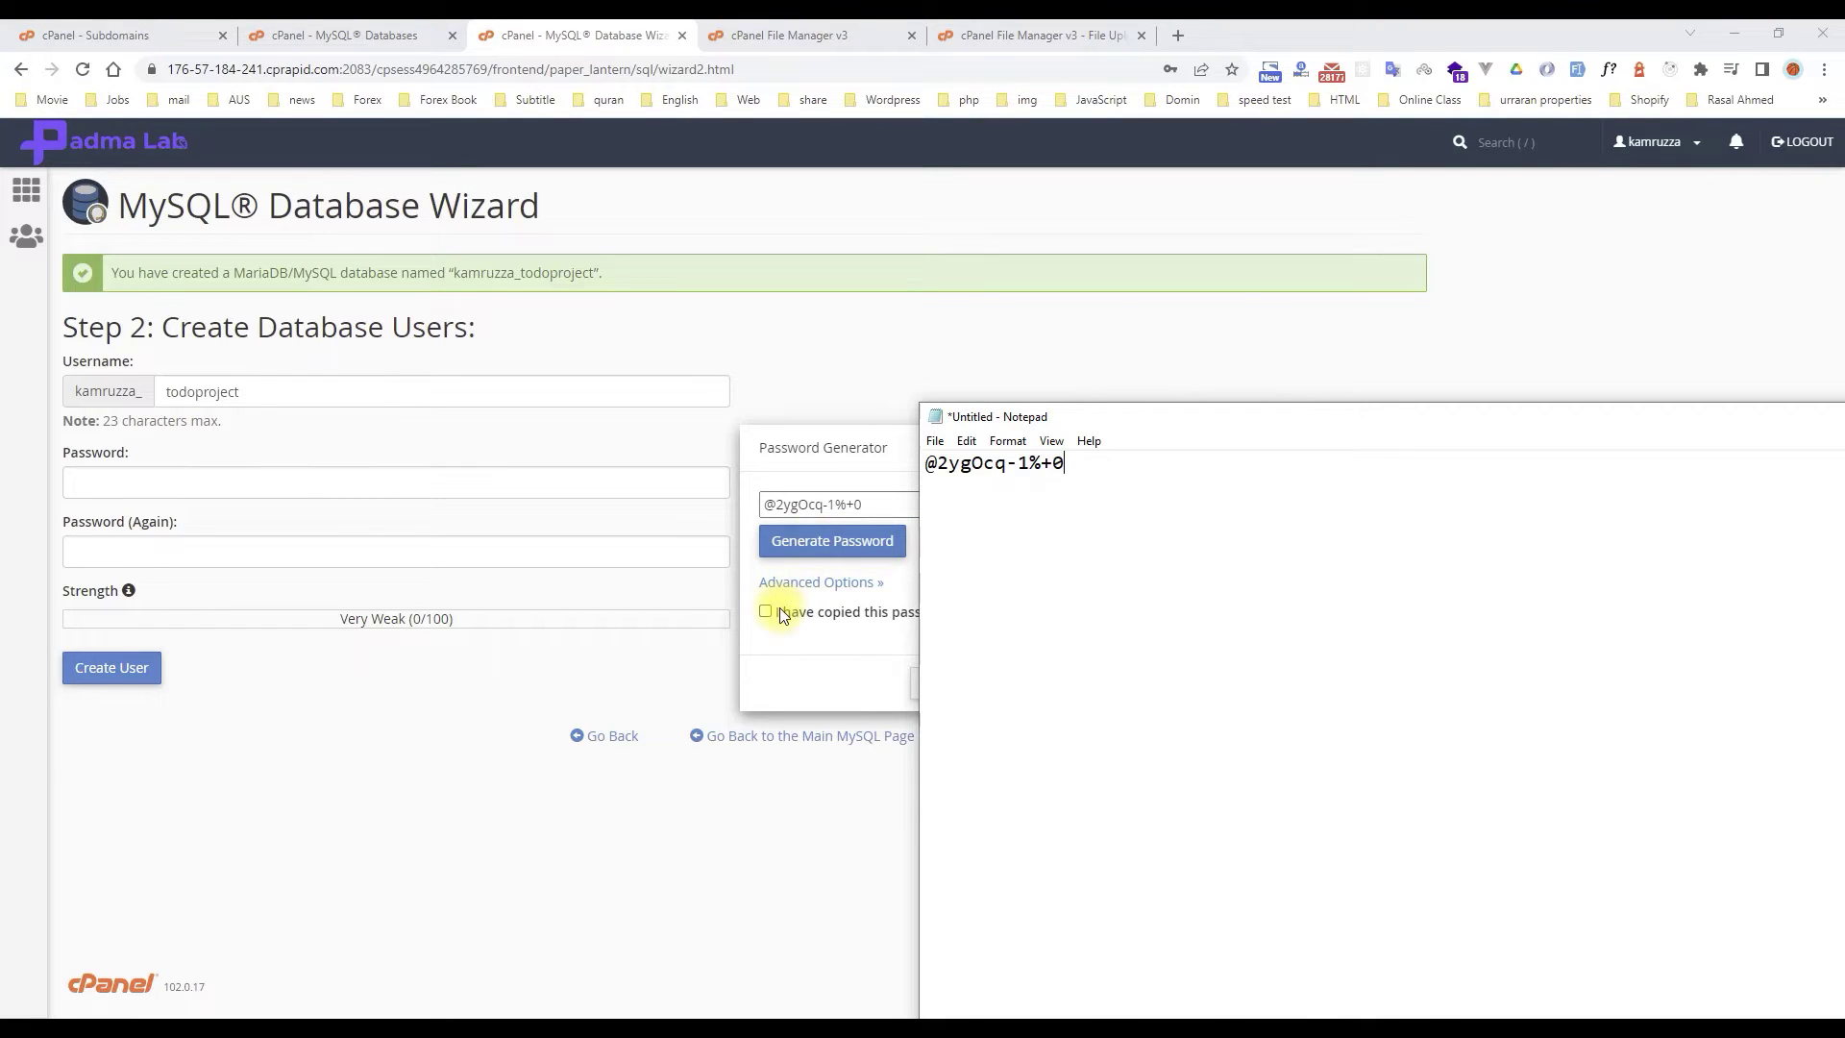
# - Tick the safe-place confirmation, then generate another password and replace the Notepad text with it
pyautogui.click(767, 613)
pyautogui.click(832, 544)
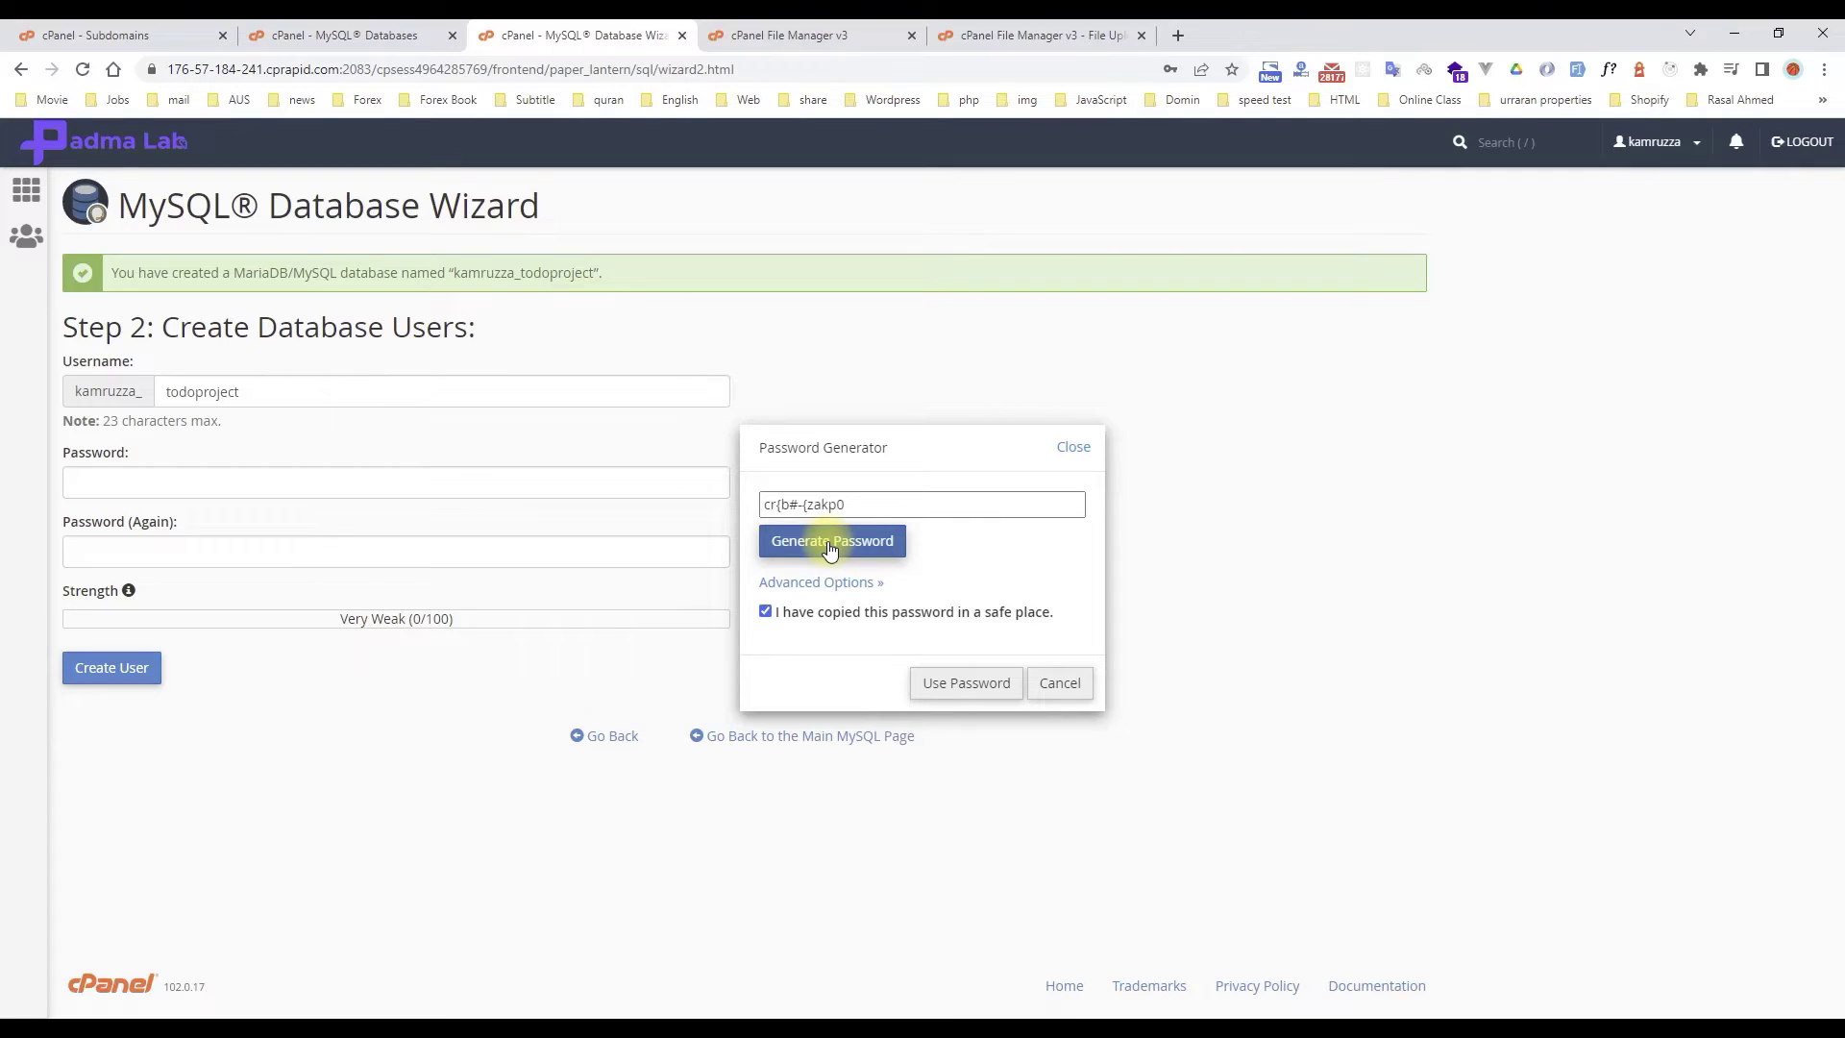
pyautogui.moveTo(868, 502); pyautogui.dragTo(615, 501)
pyautogui.hotkey('ctrl', 'c')
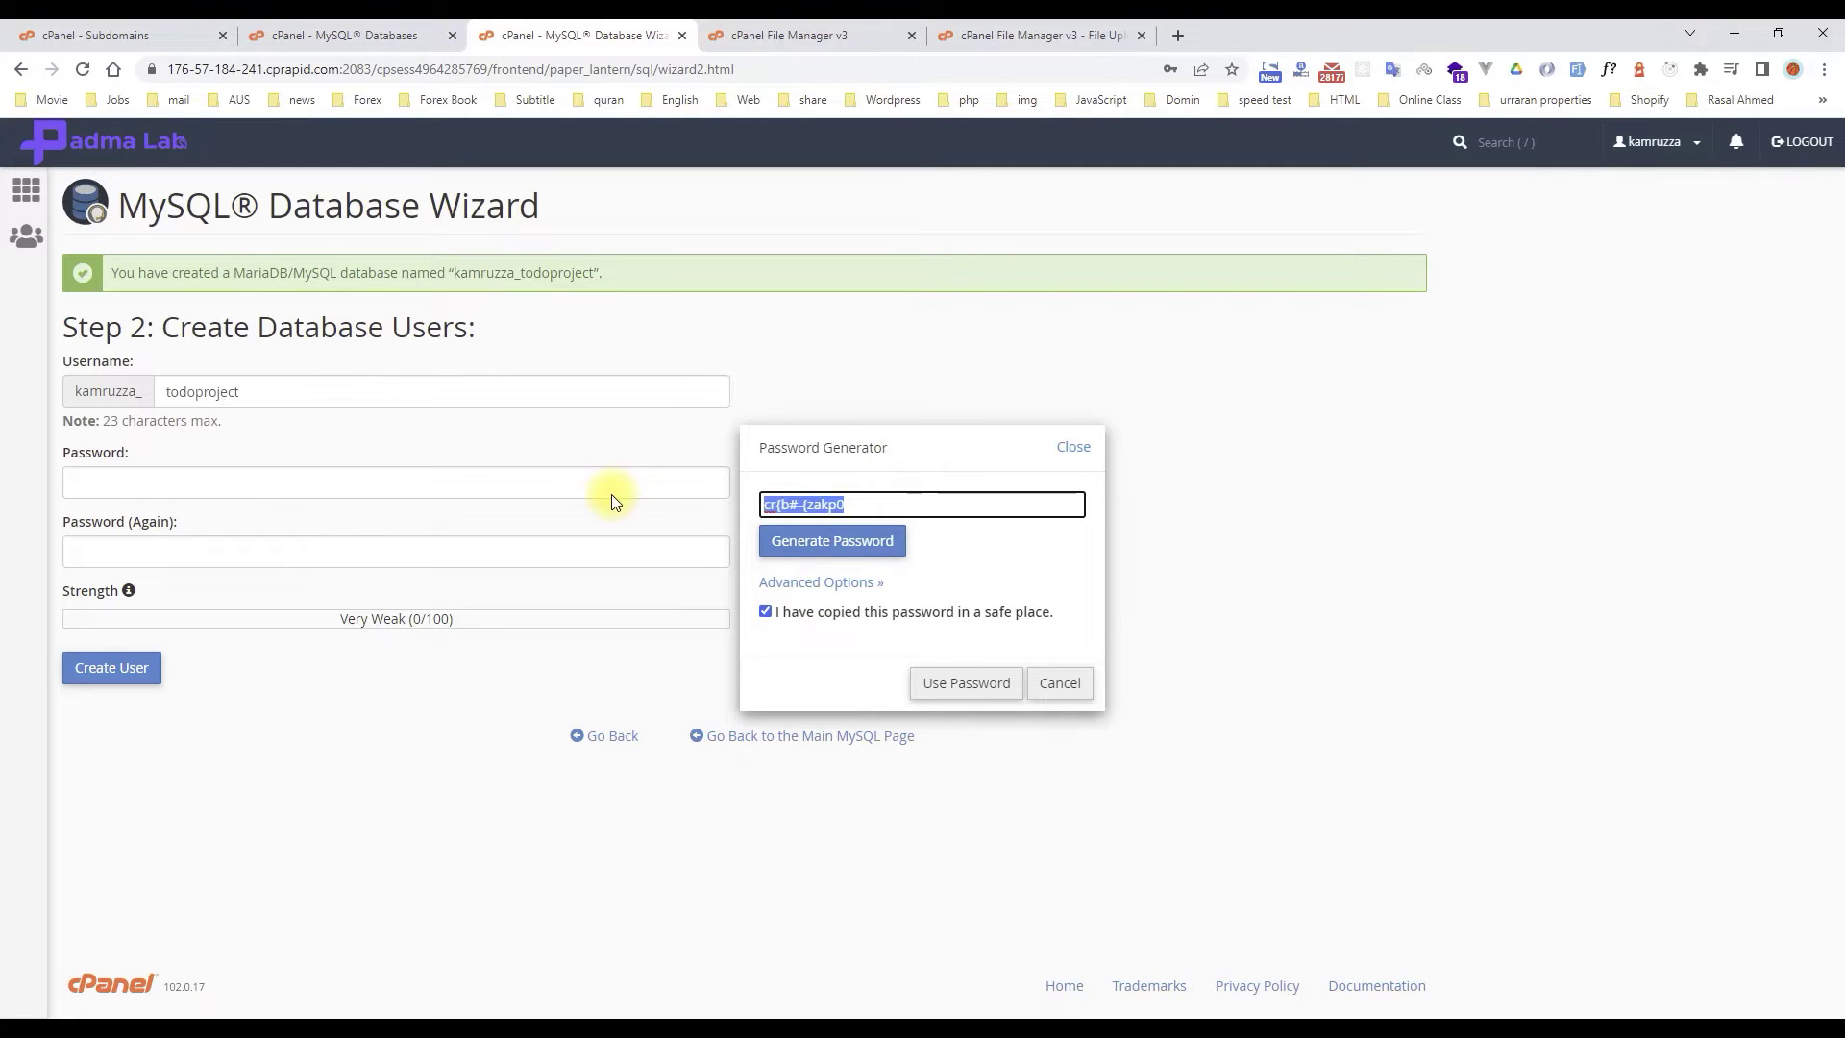
pyautogui.click(919, 1018)
pyautogui.hotkey('ctrl', 'a')
pyautogui.hotkey('ctrl', 'v')
# - Apply the generated password to the new database user and check its Notepad copy before returning to the wizard in Chrome
pyautogui.click(811, 446)
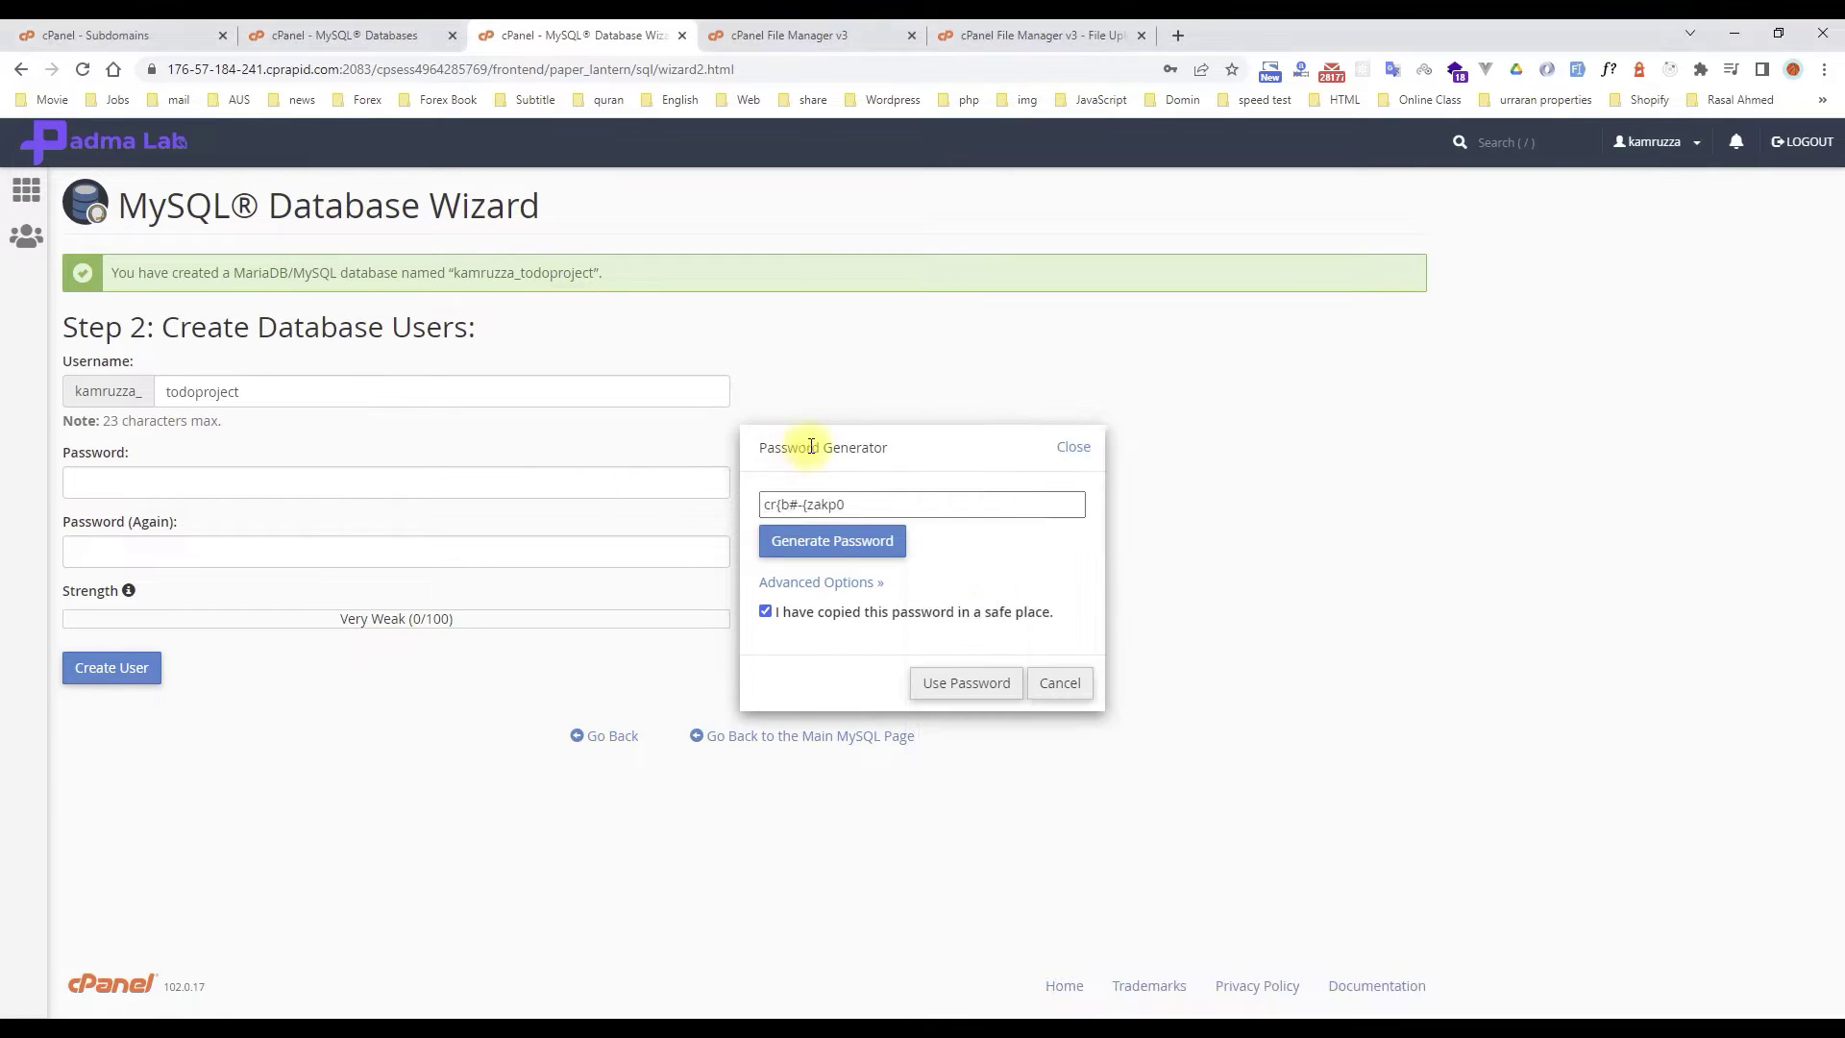
pyautogui.click(965, 683)
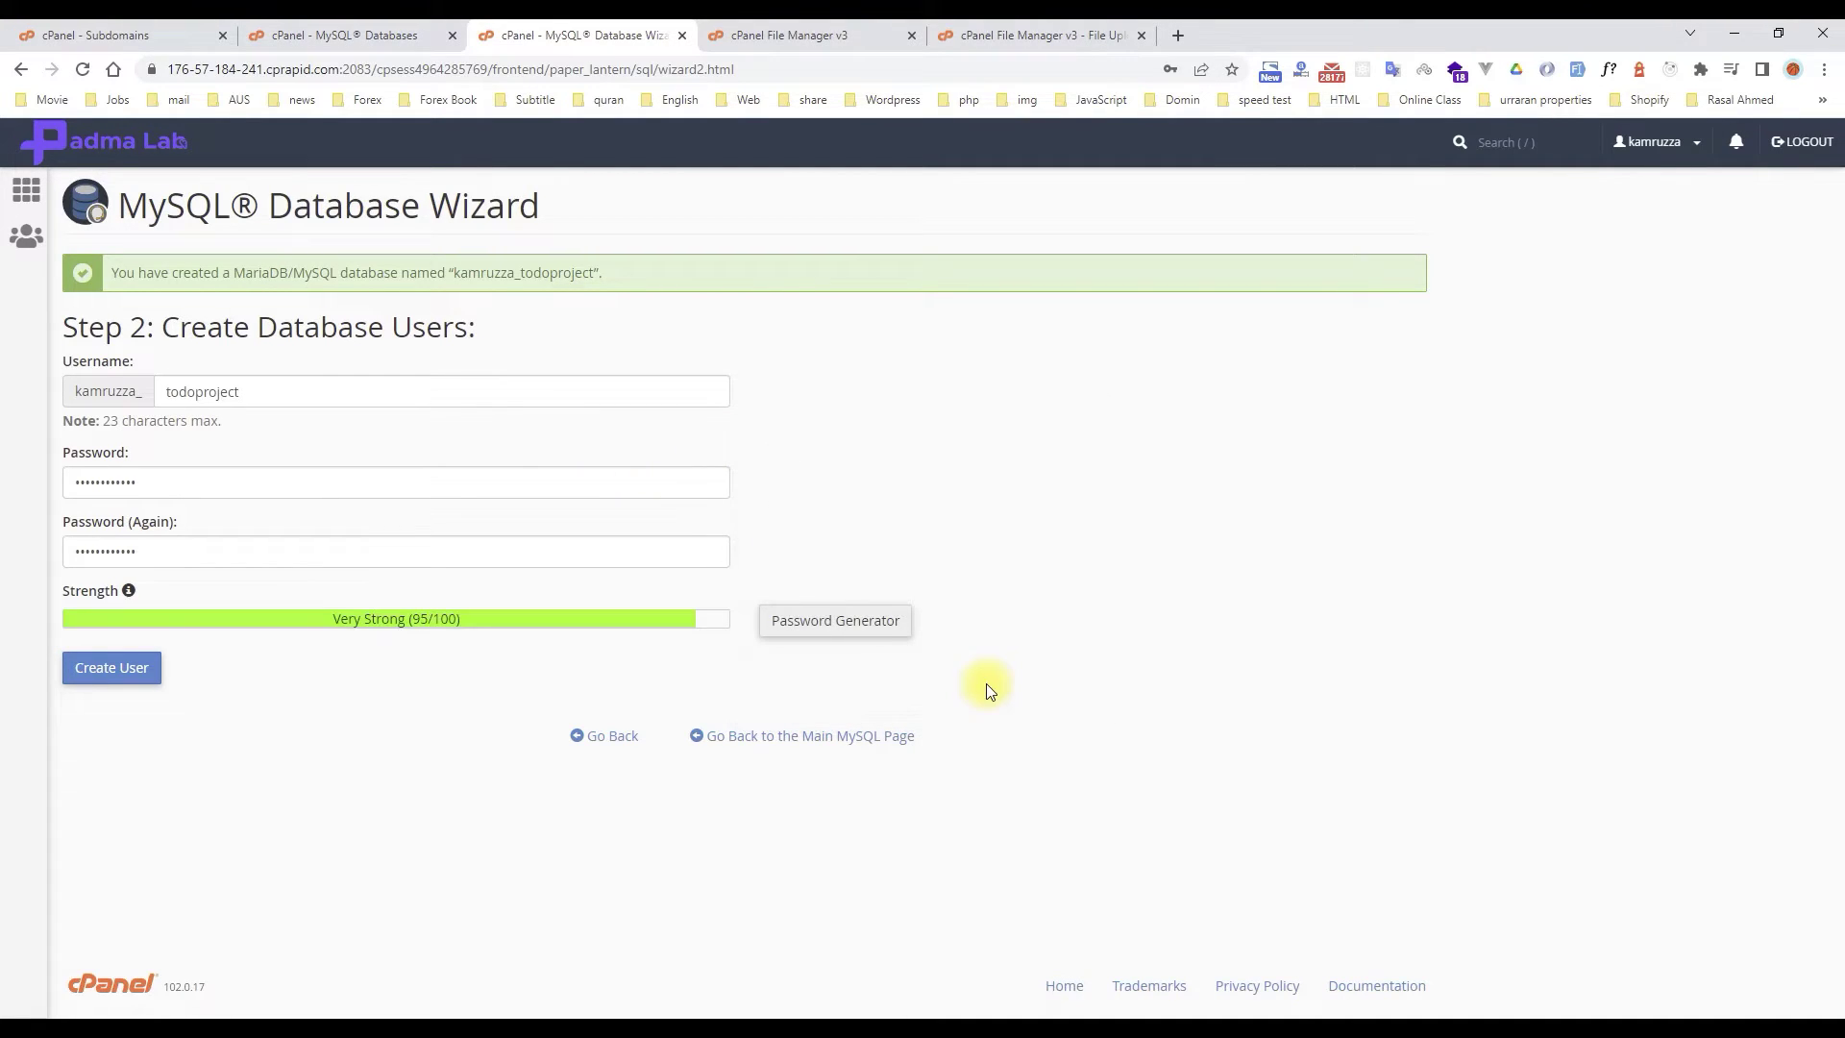
pyautogui.hotkey('alt', 'Tab')
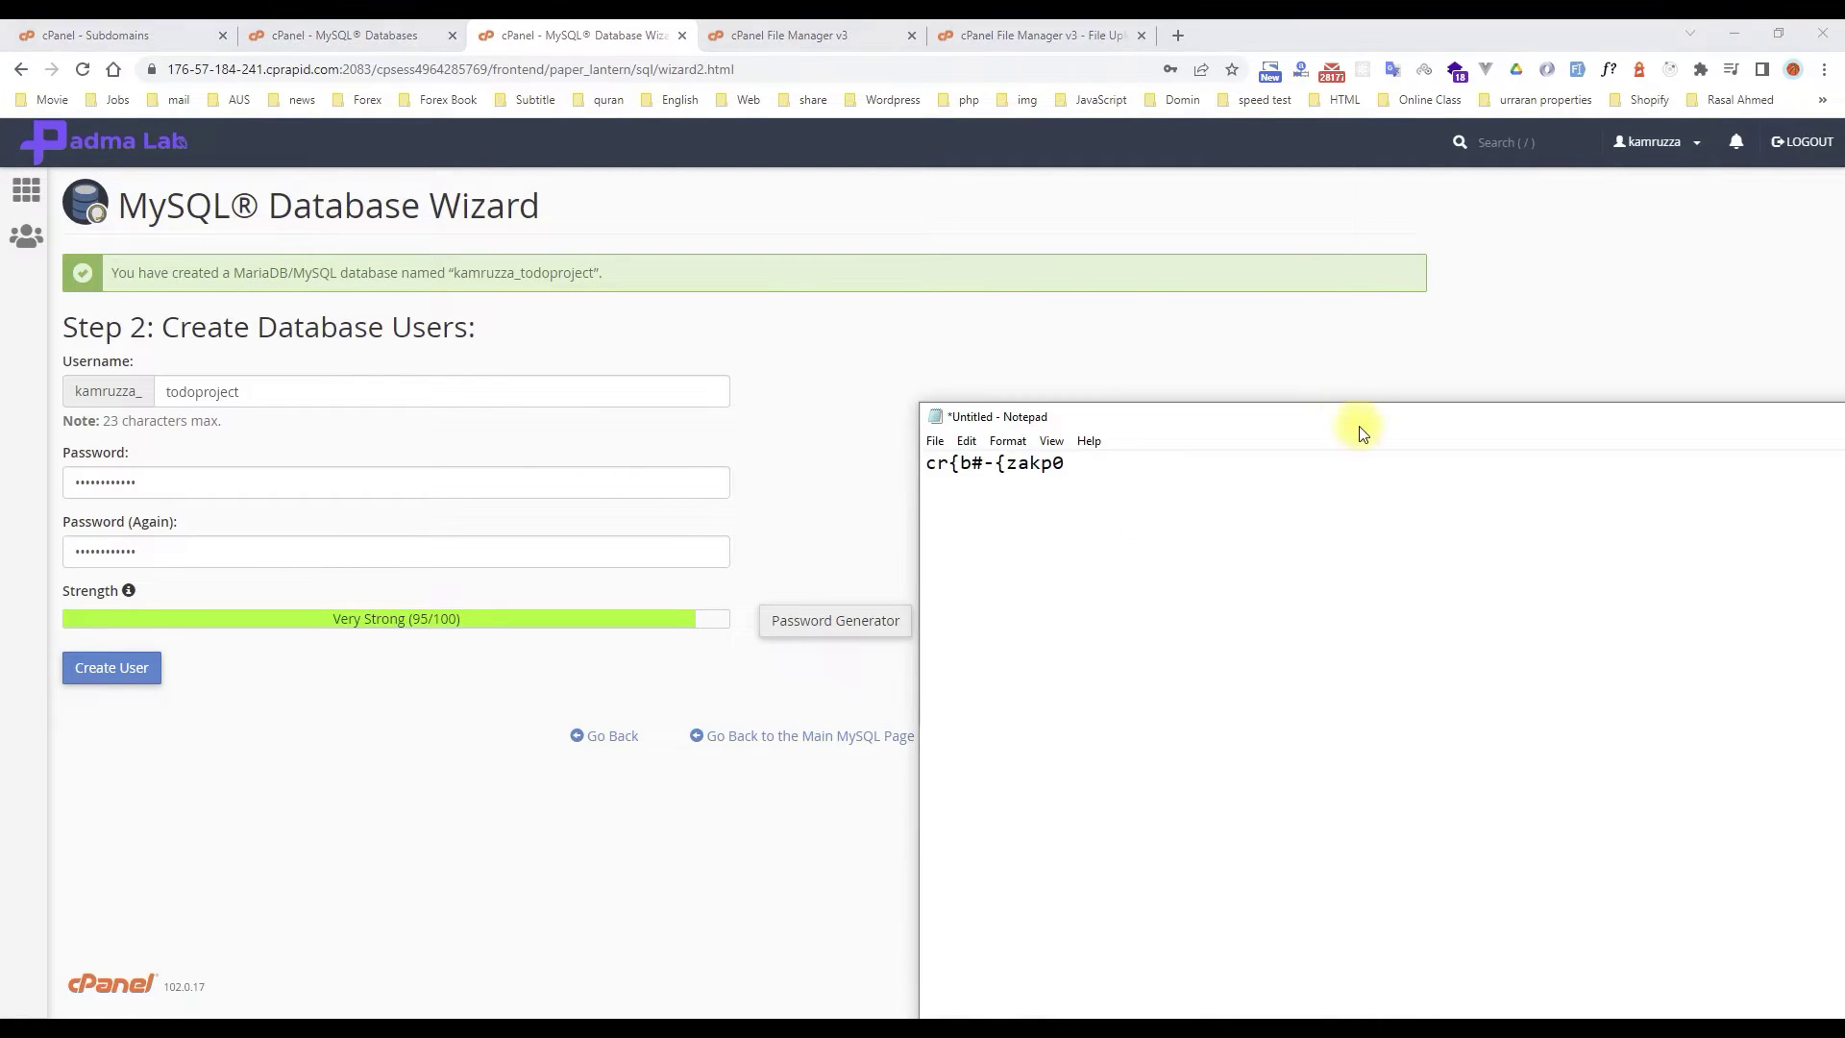
pyautogui.moveTo(1358, 424); pyautogui.dragTo(596, 234)
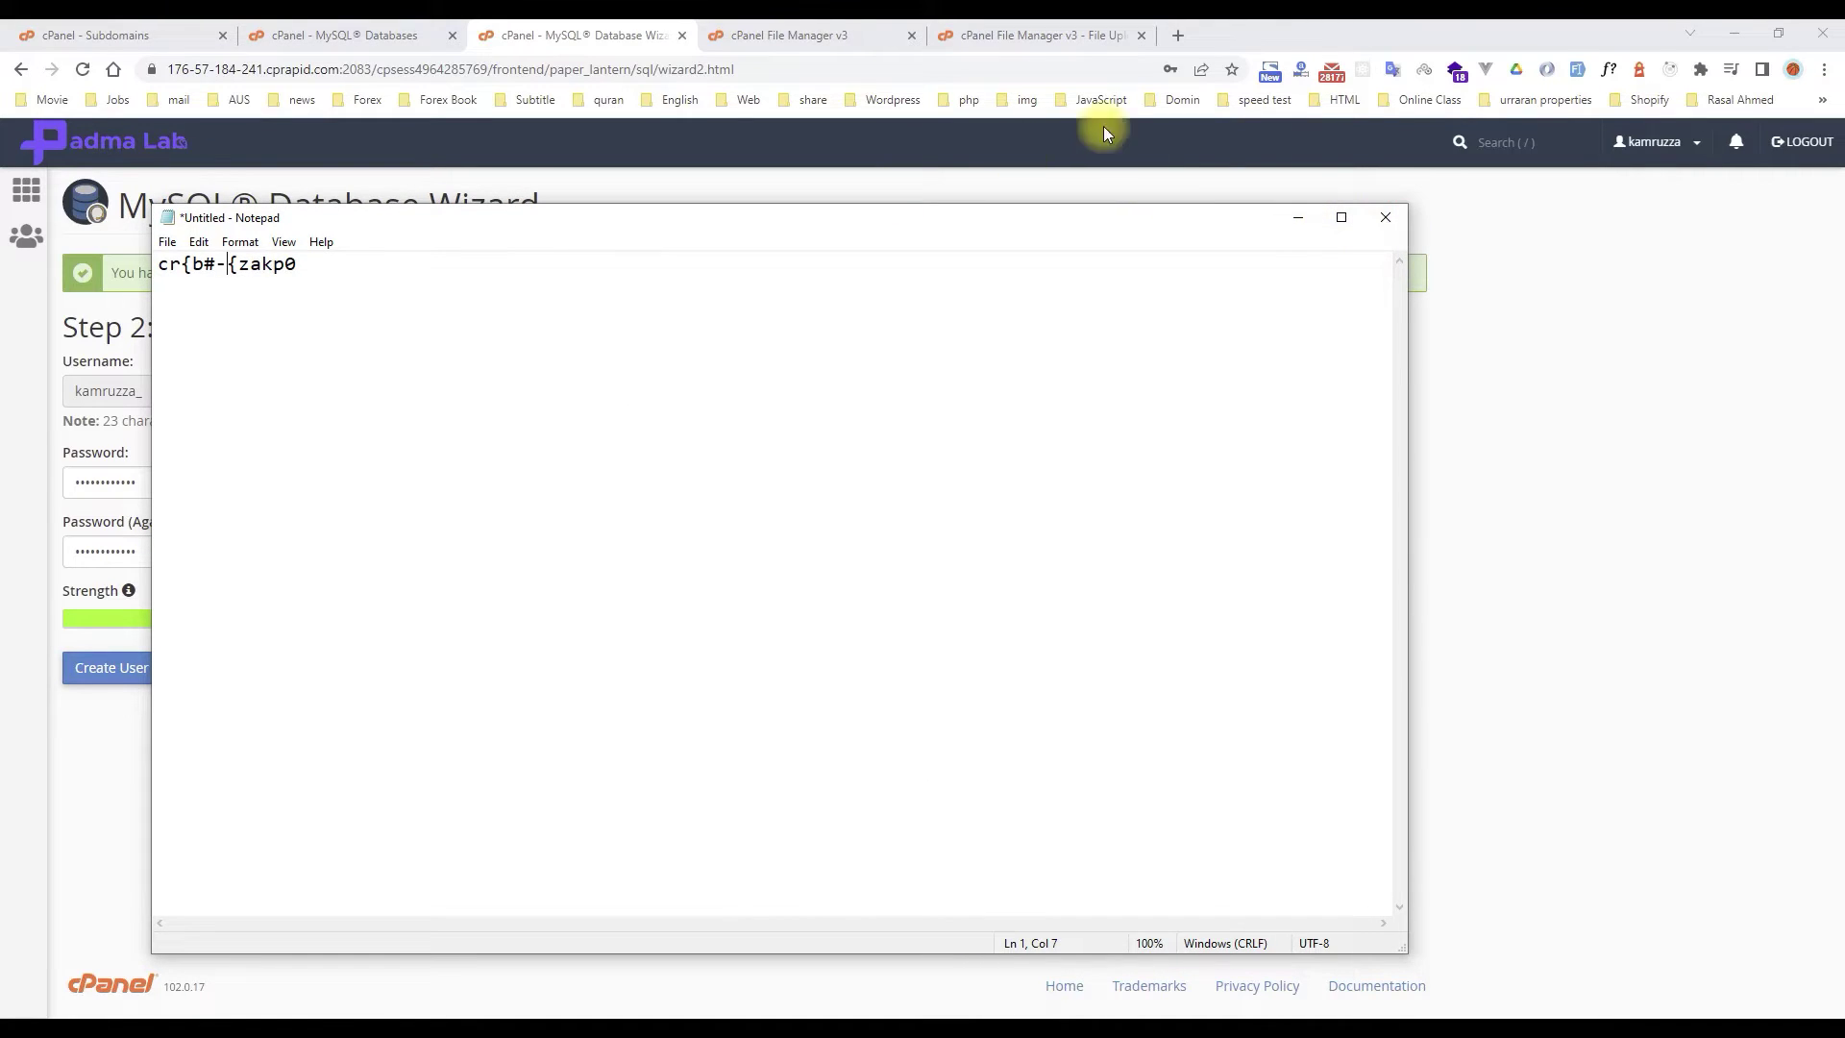
pyautogui.click(524, 36)
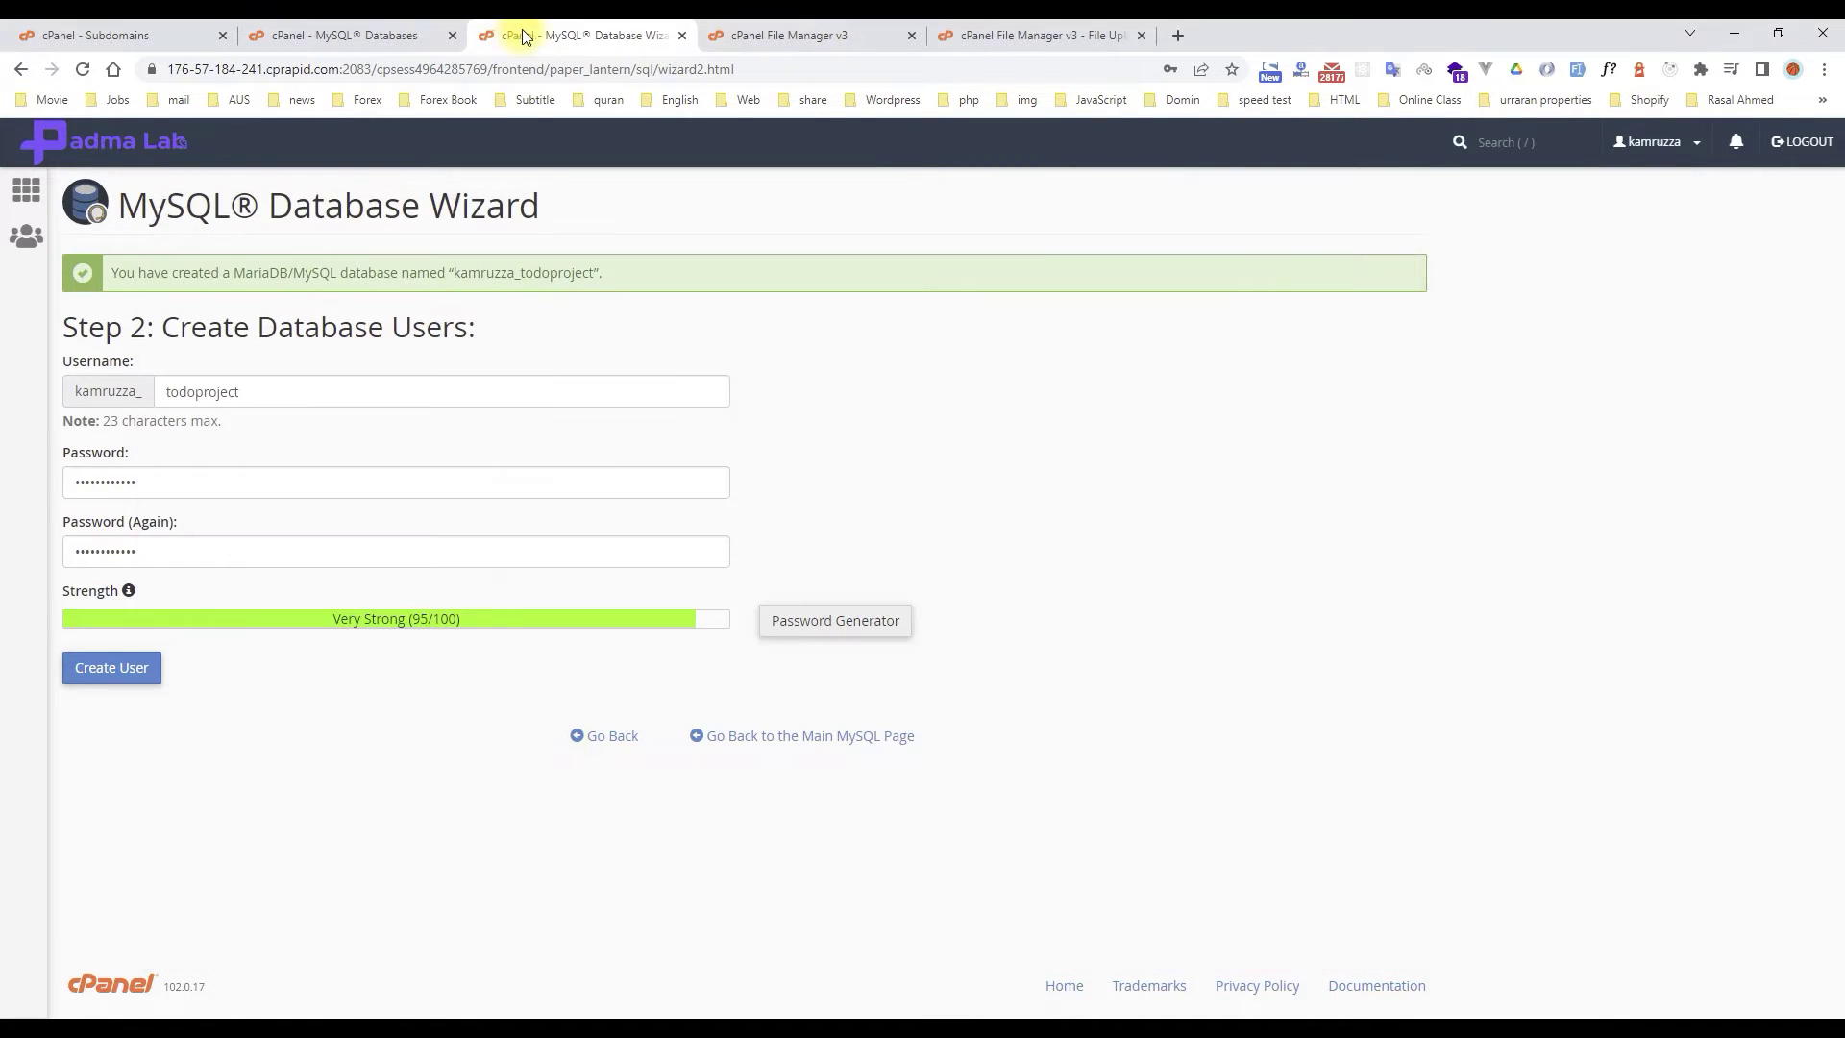
# - Create the todoproject database user without saving its password in the browser, and grant it all privileges on the todoproject database
pyautogui.click(123, 676)
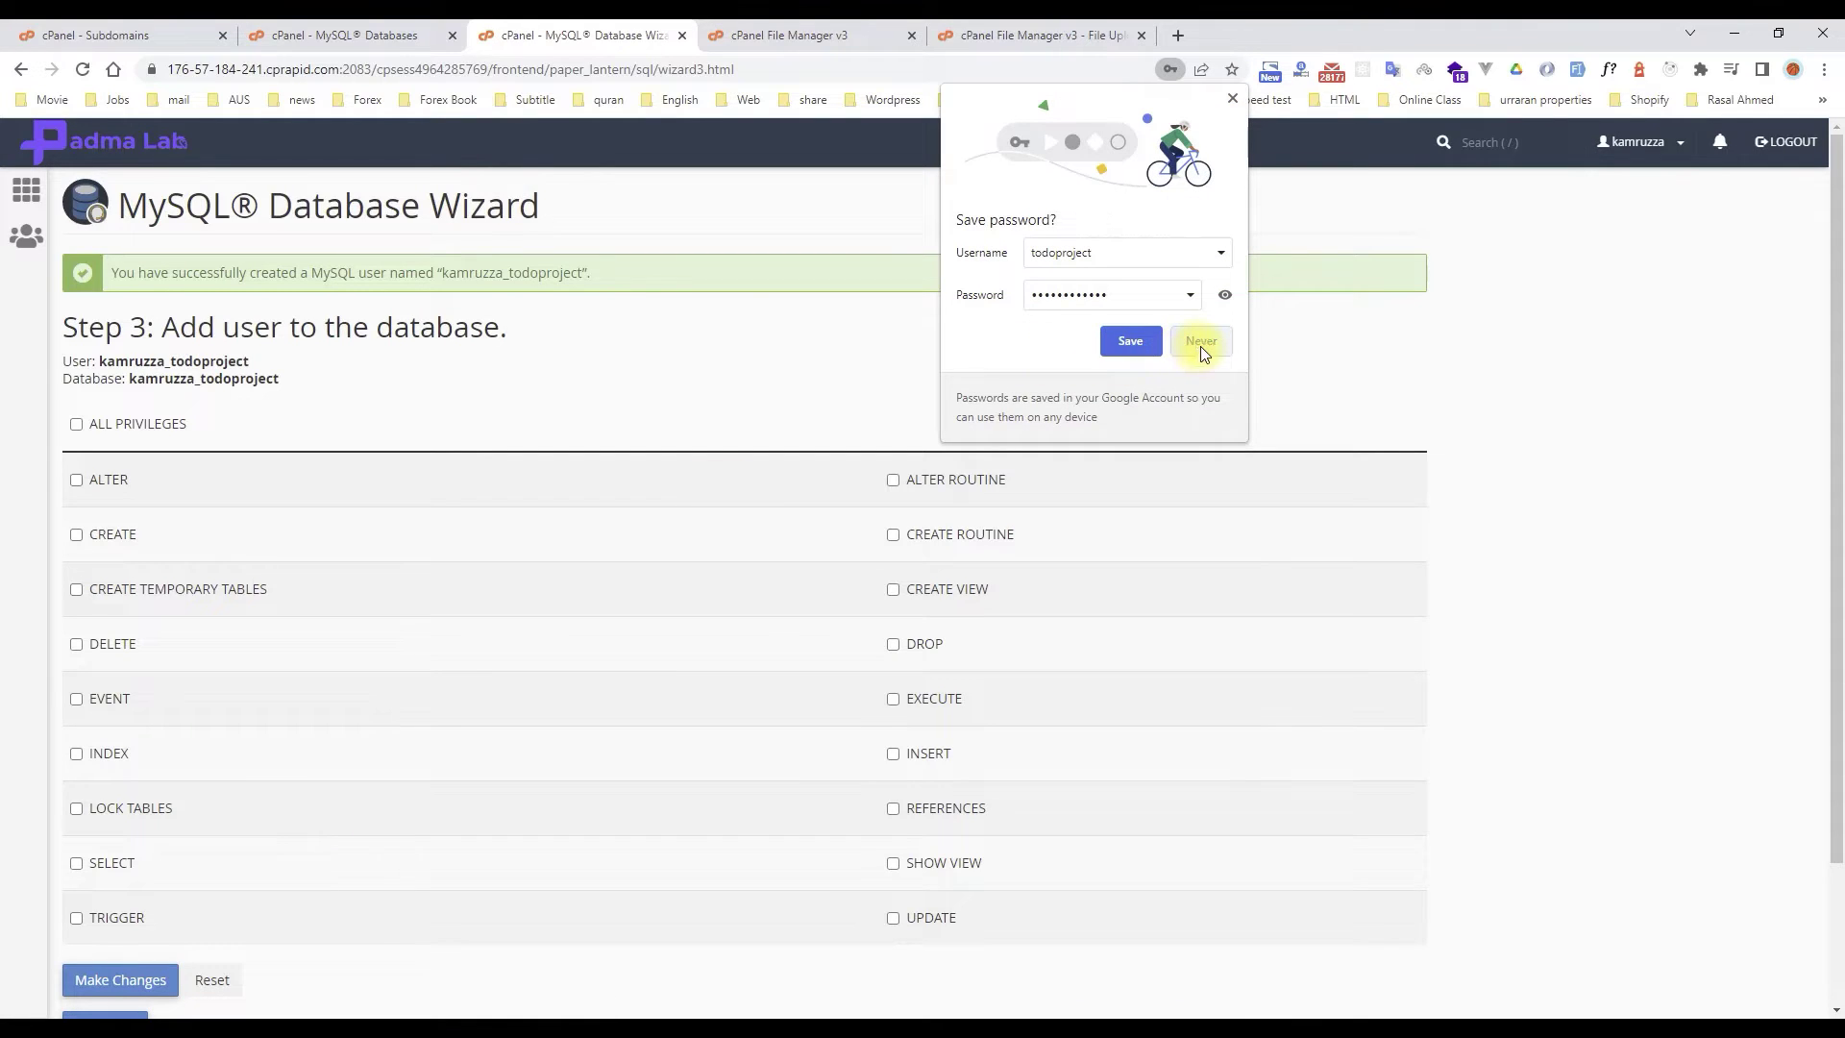
pyautogui.click(1201, 343)
pyautogui.click(77, 425)
pyautogui.scroll(-2, 181, 465)
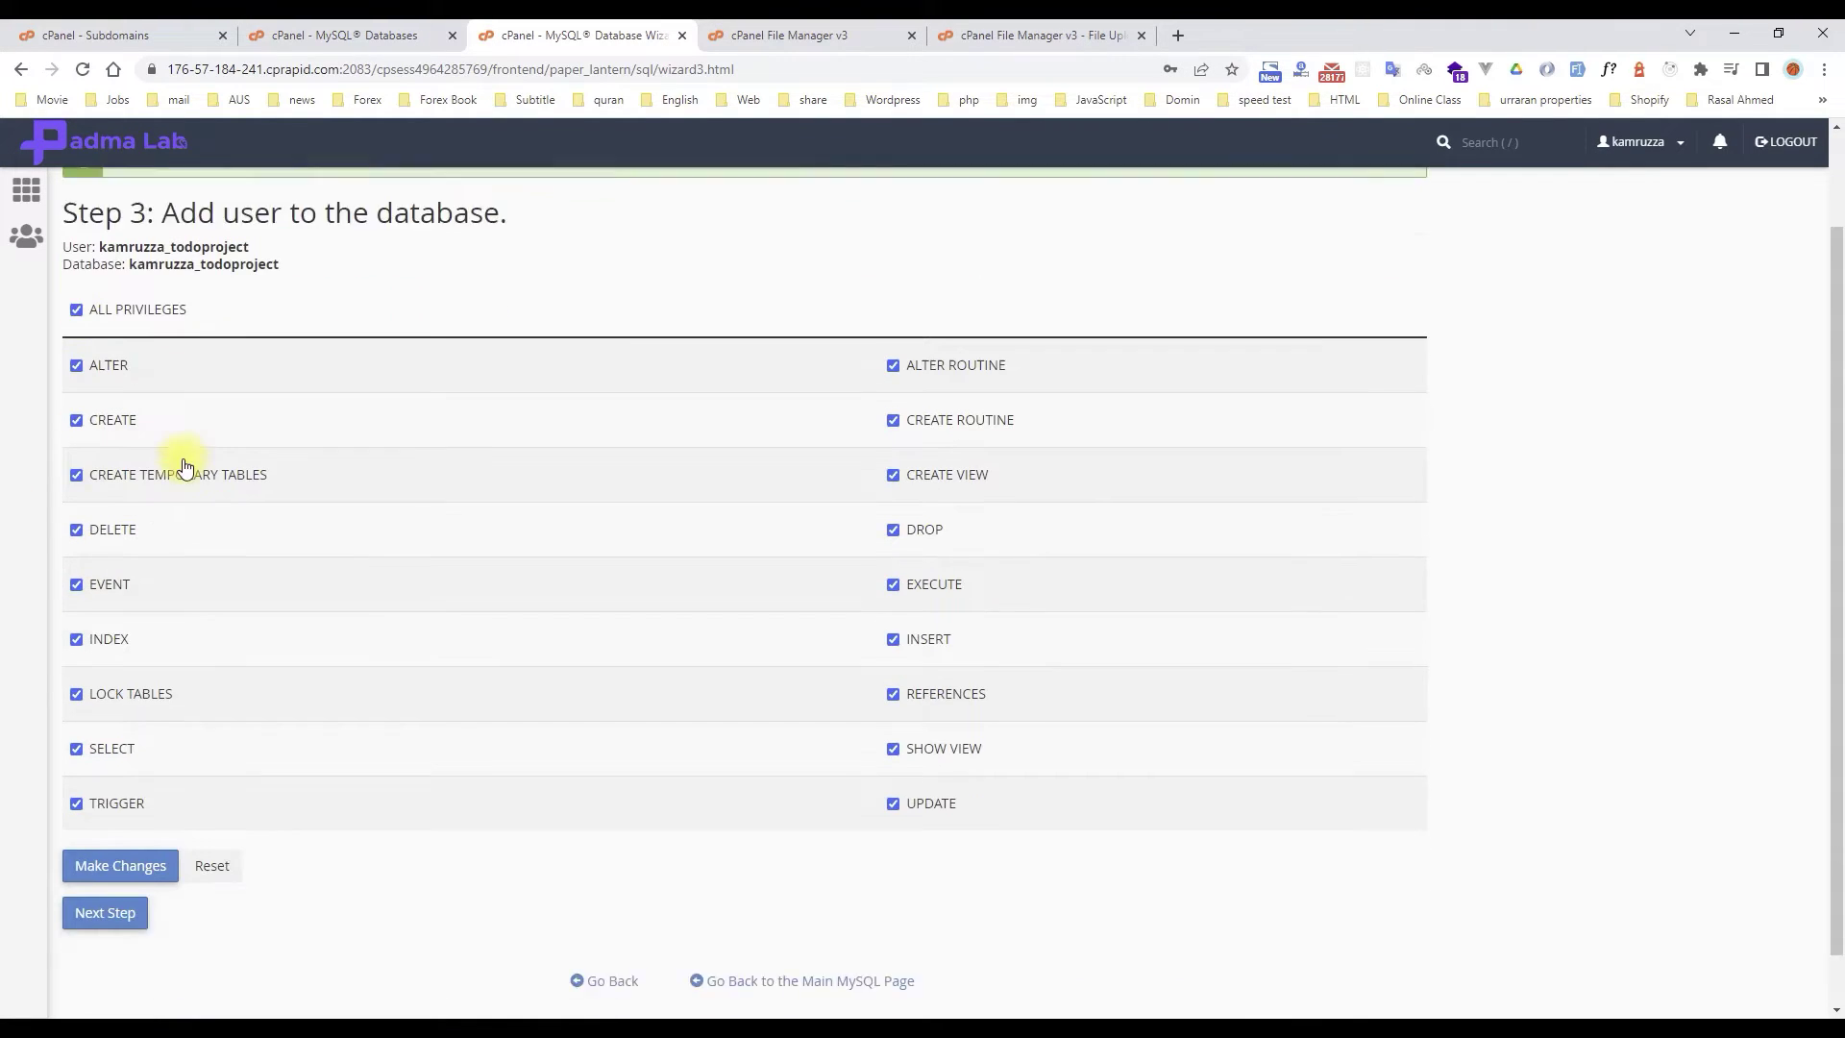
pyautogui.click(136, 808)
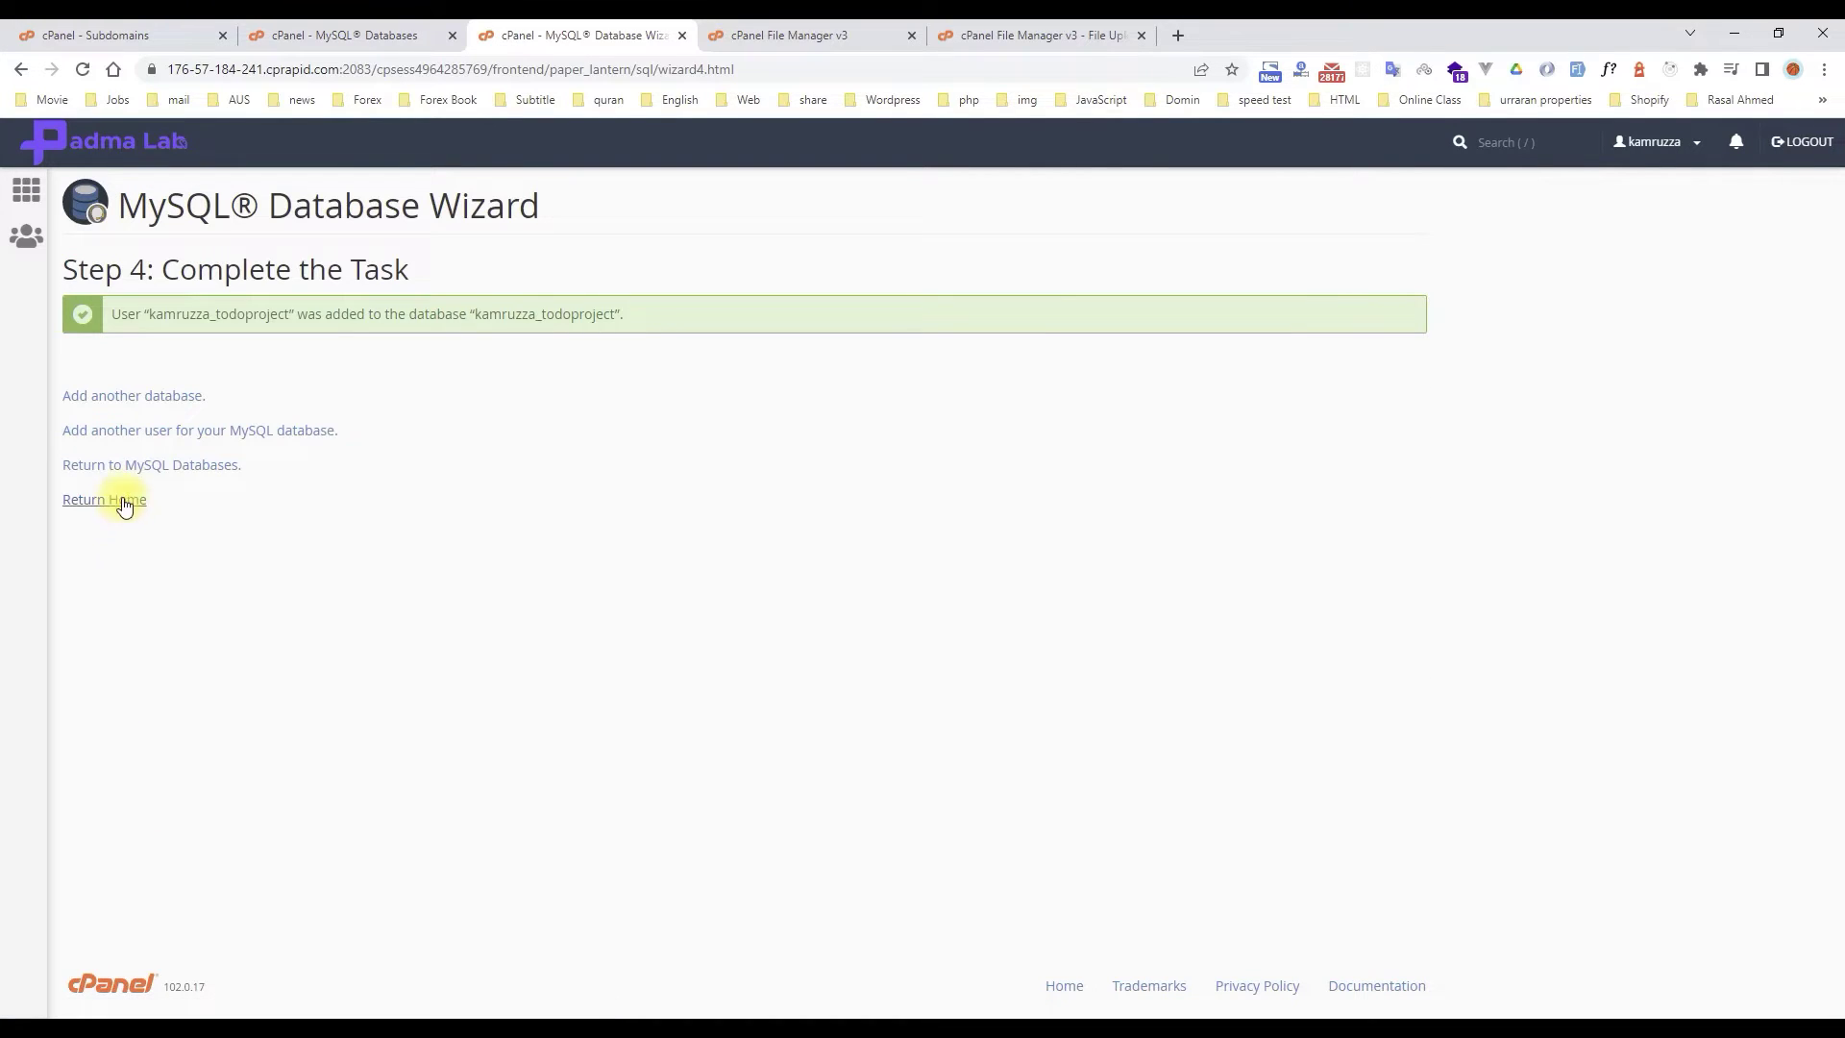
# - Return to the cPanel home page, close the old MySQL Databases tab and reopen MySQL Databases at its list of current databases
pyautogui.click(119, 507)
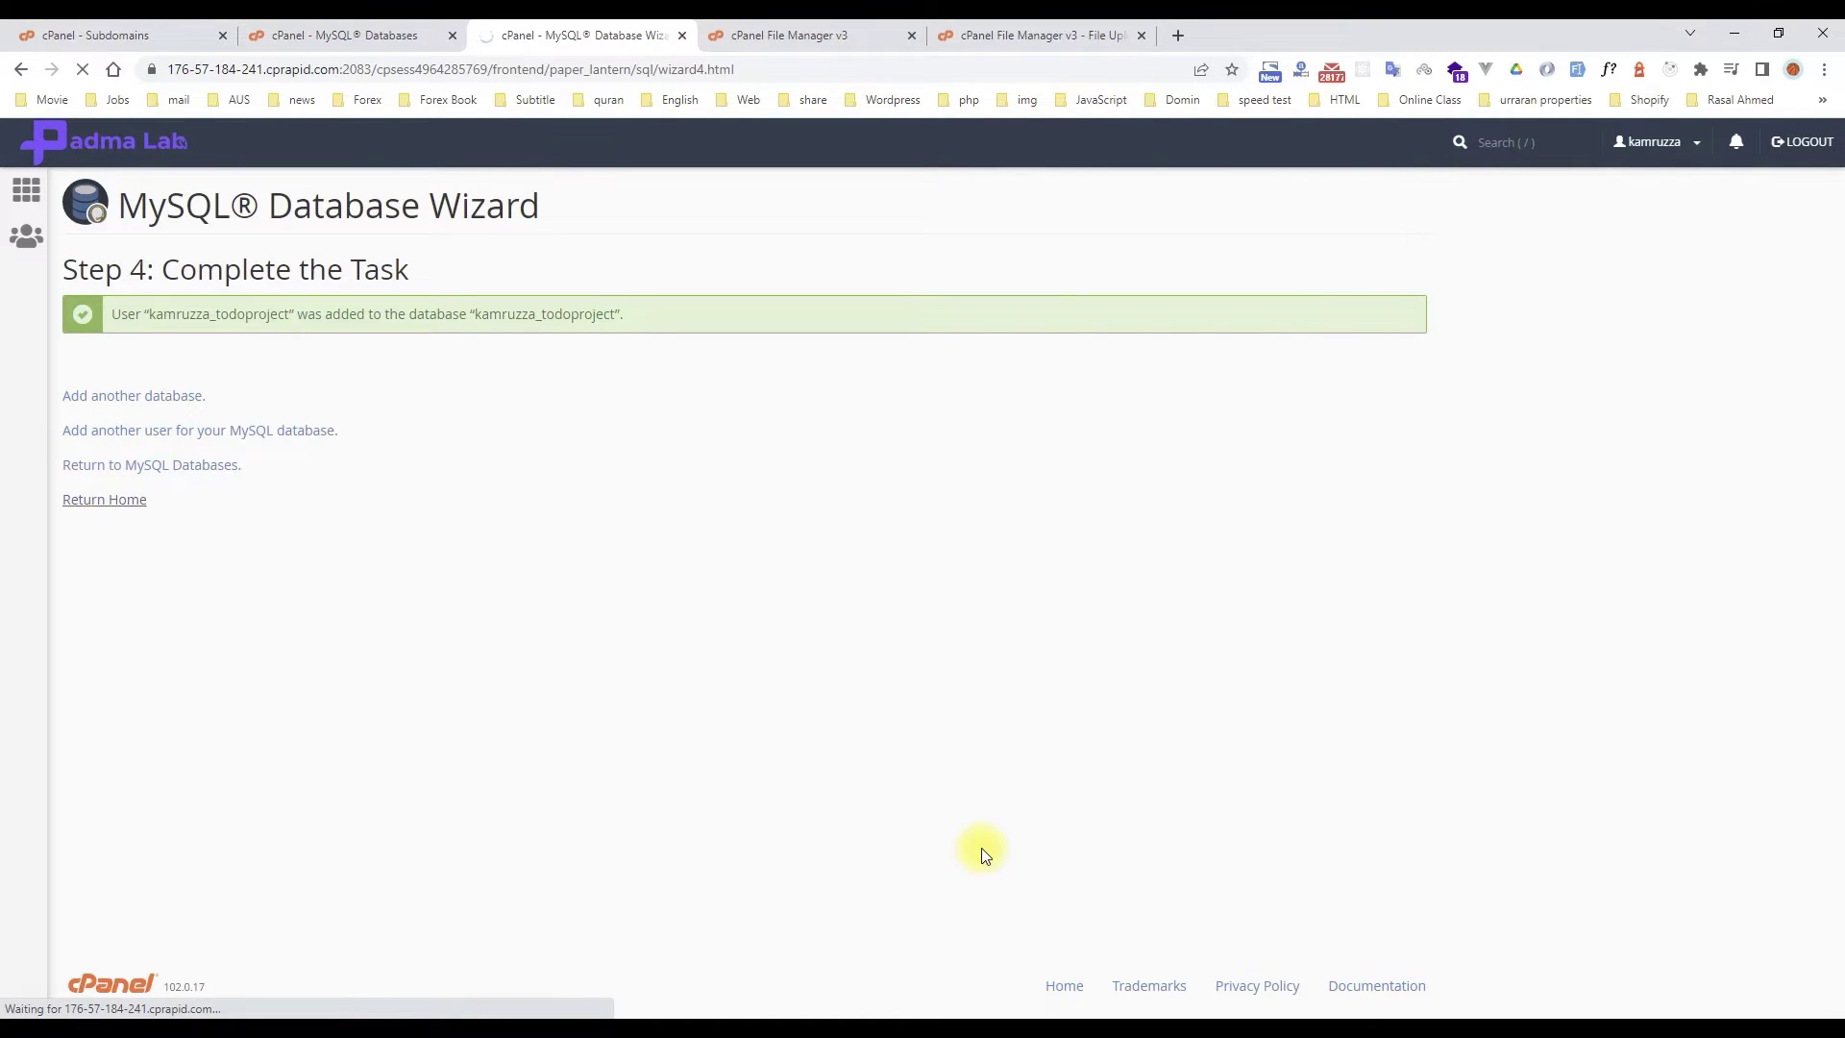
pyautogui.click(370, 38)
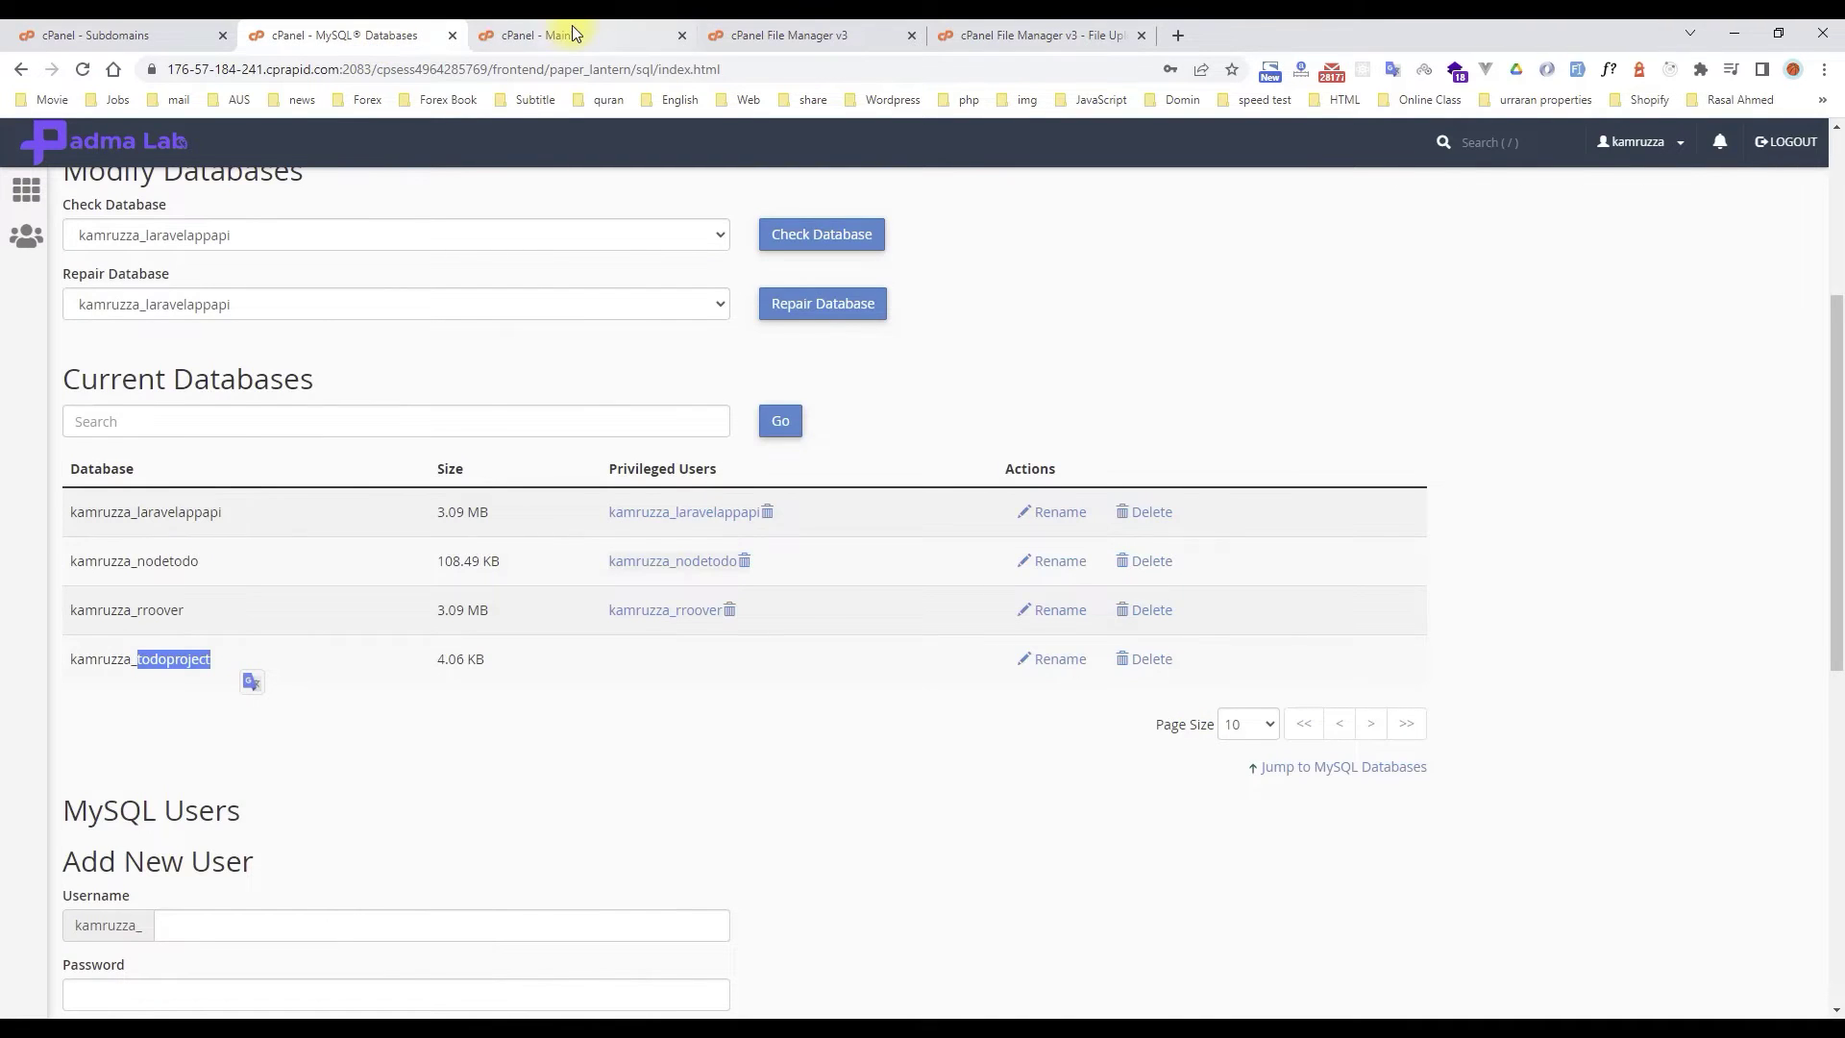
pyautogui.click(573, 34)
pyautogui.click(452, 39)
pyautogui.scroll(-5, 494, 499)
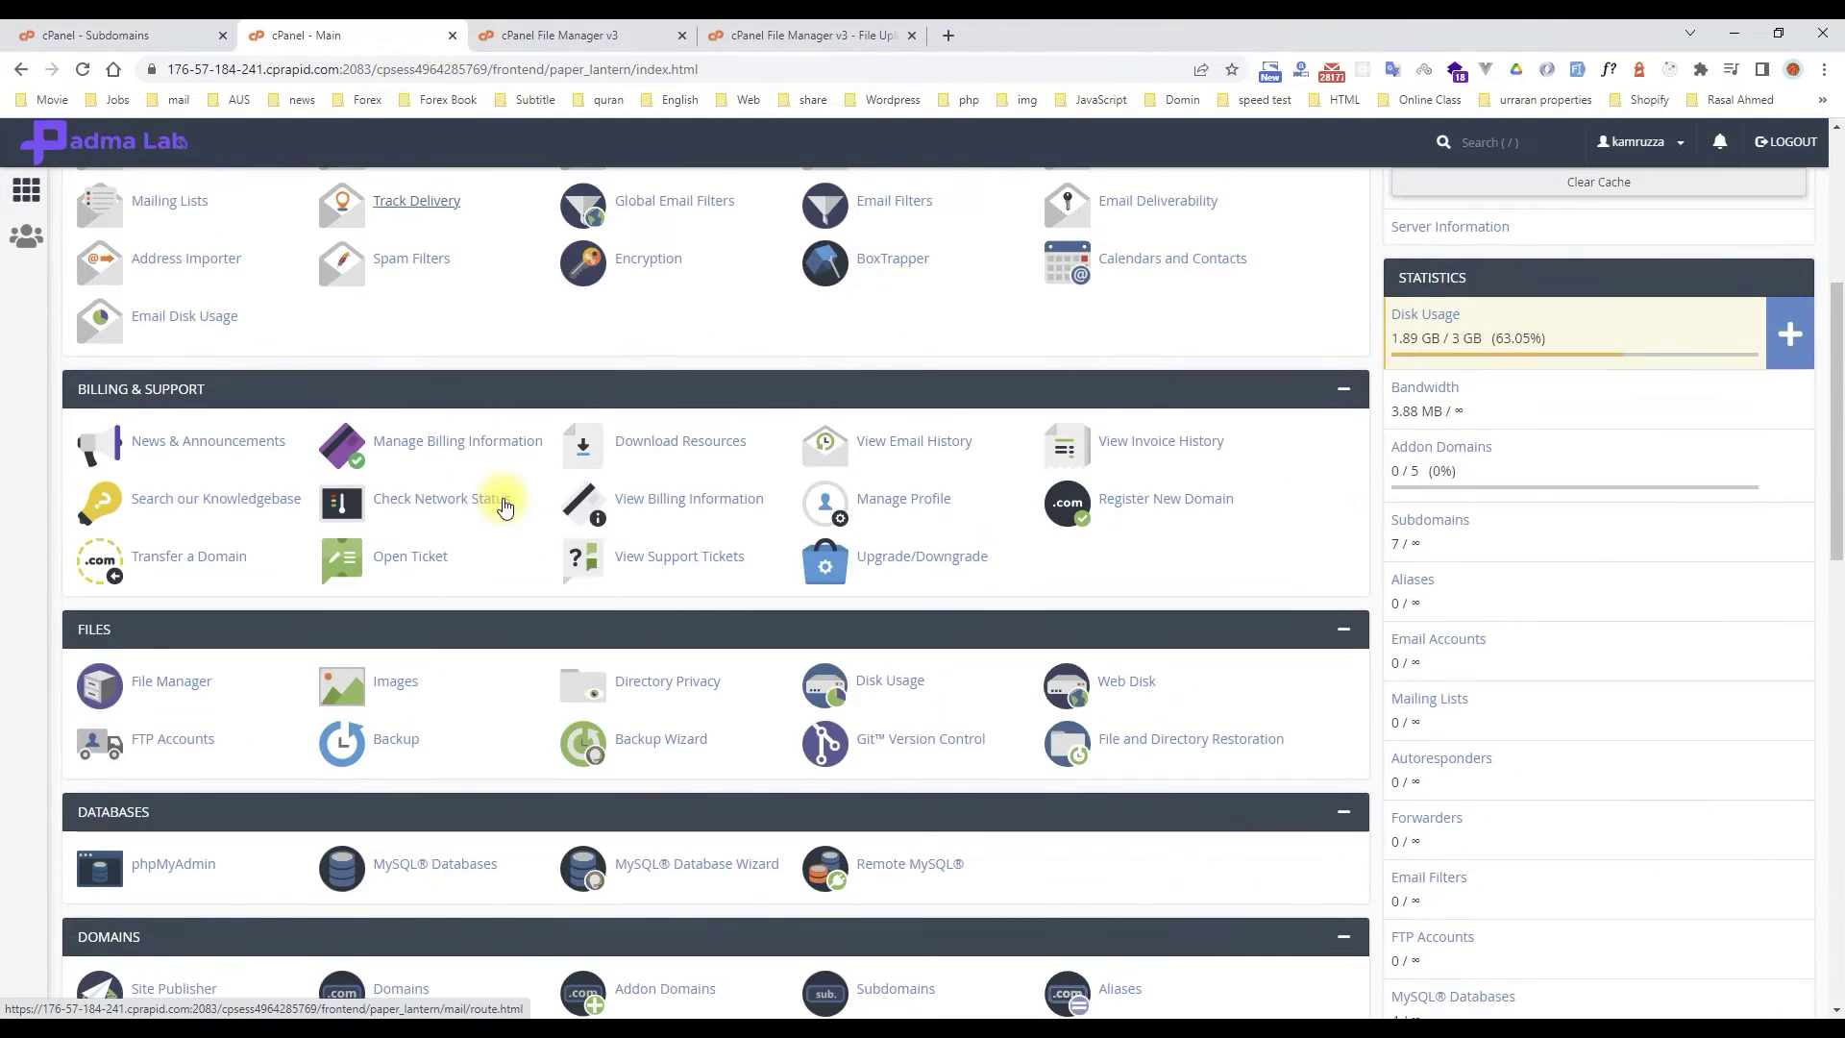
pyautogui.scroll(-3, 634, 742)
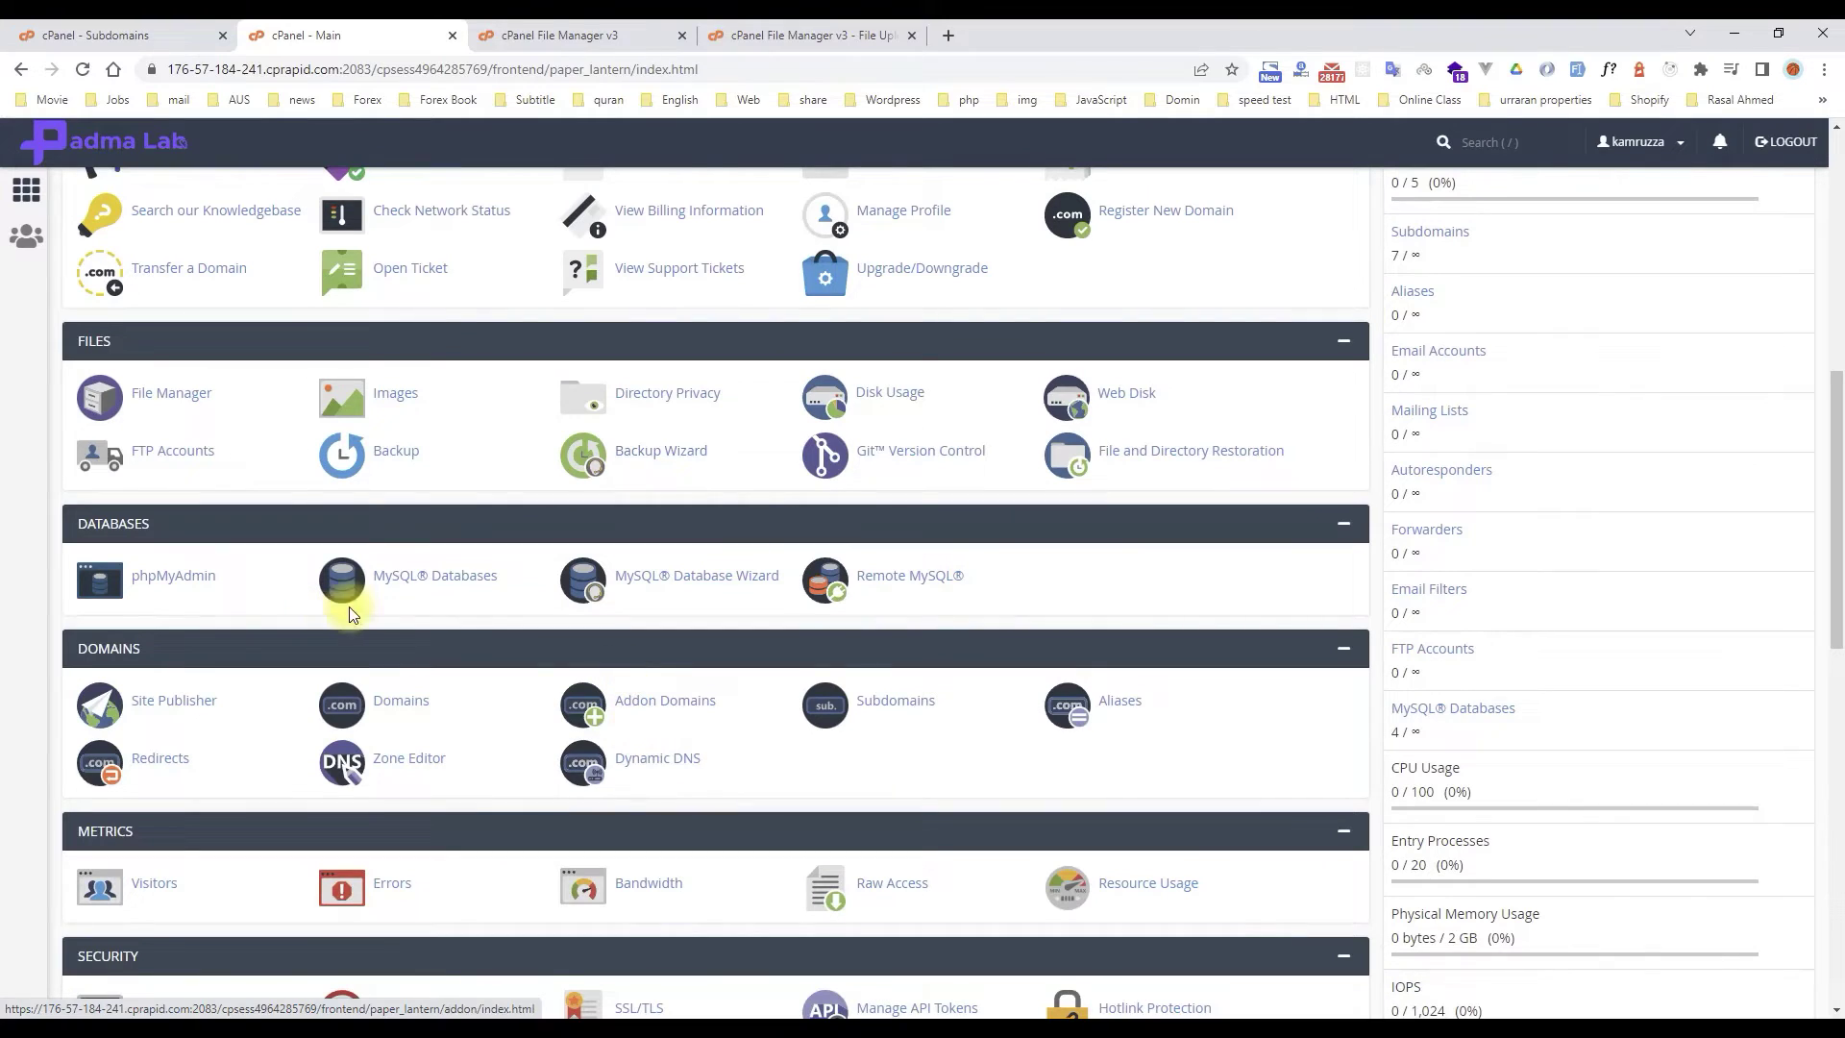
pyautogui.click(458, 588)
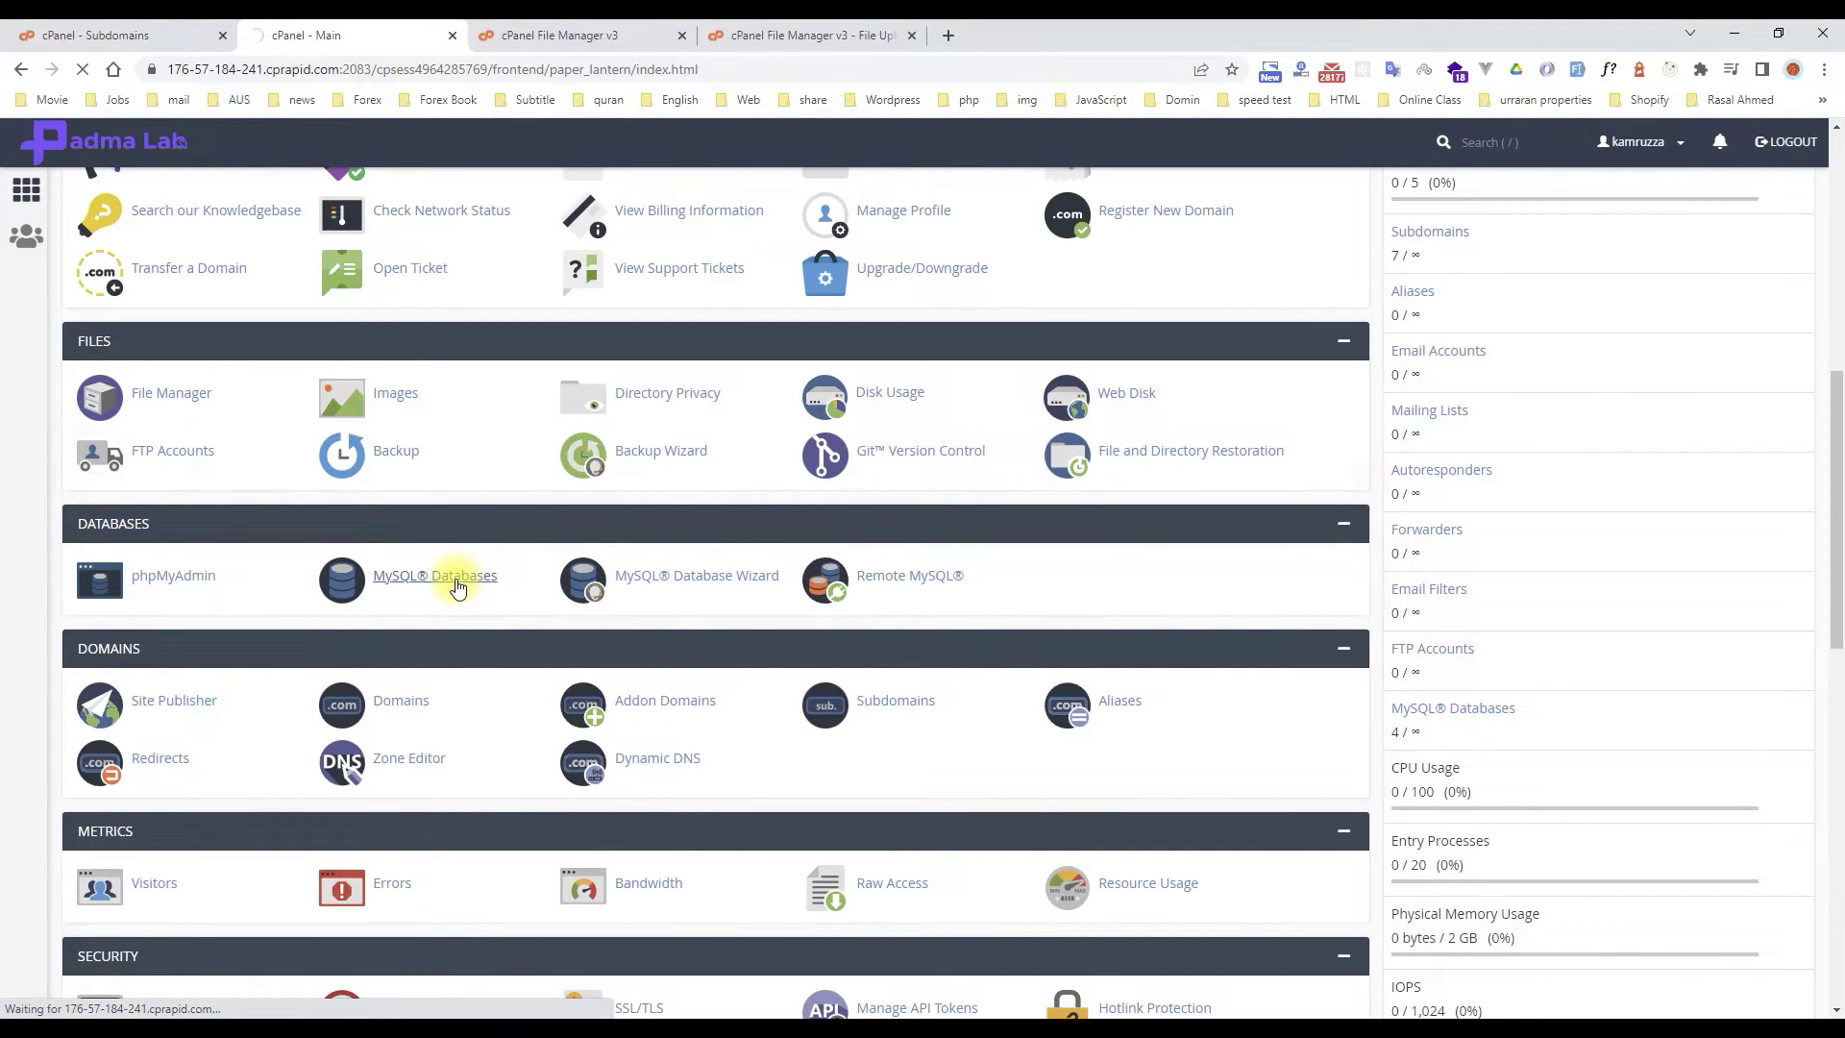
pyautogui.scroll(-5, 492, 672)
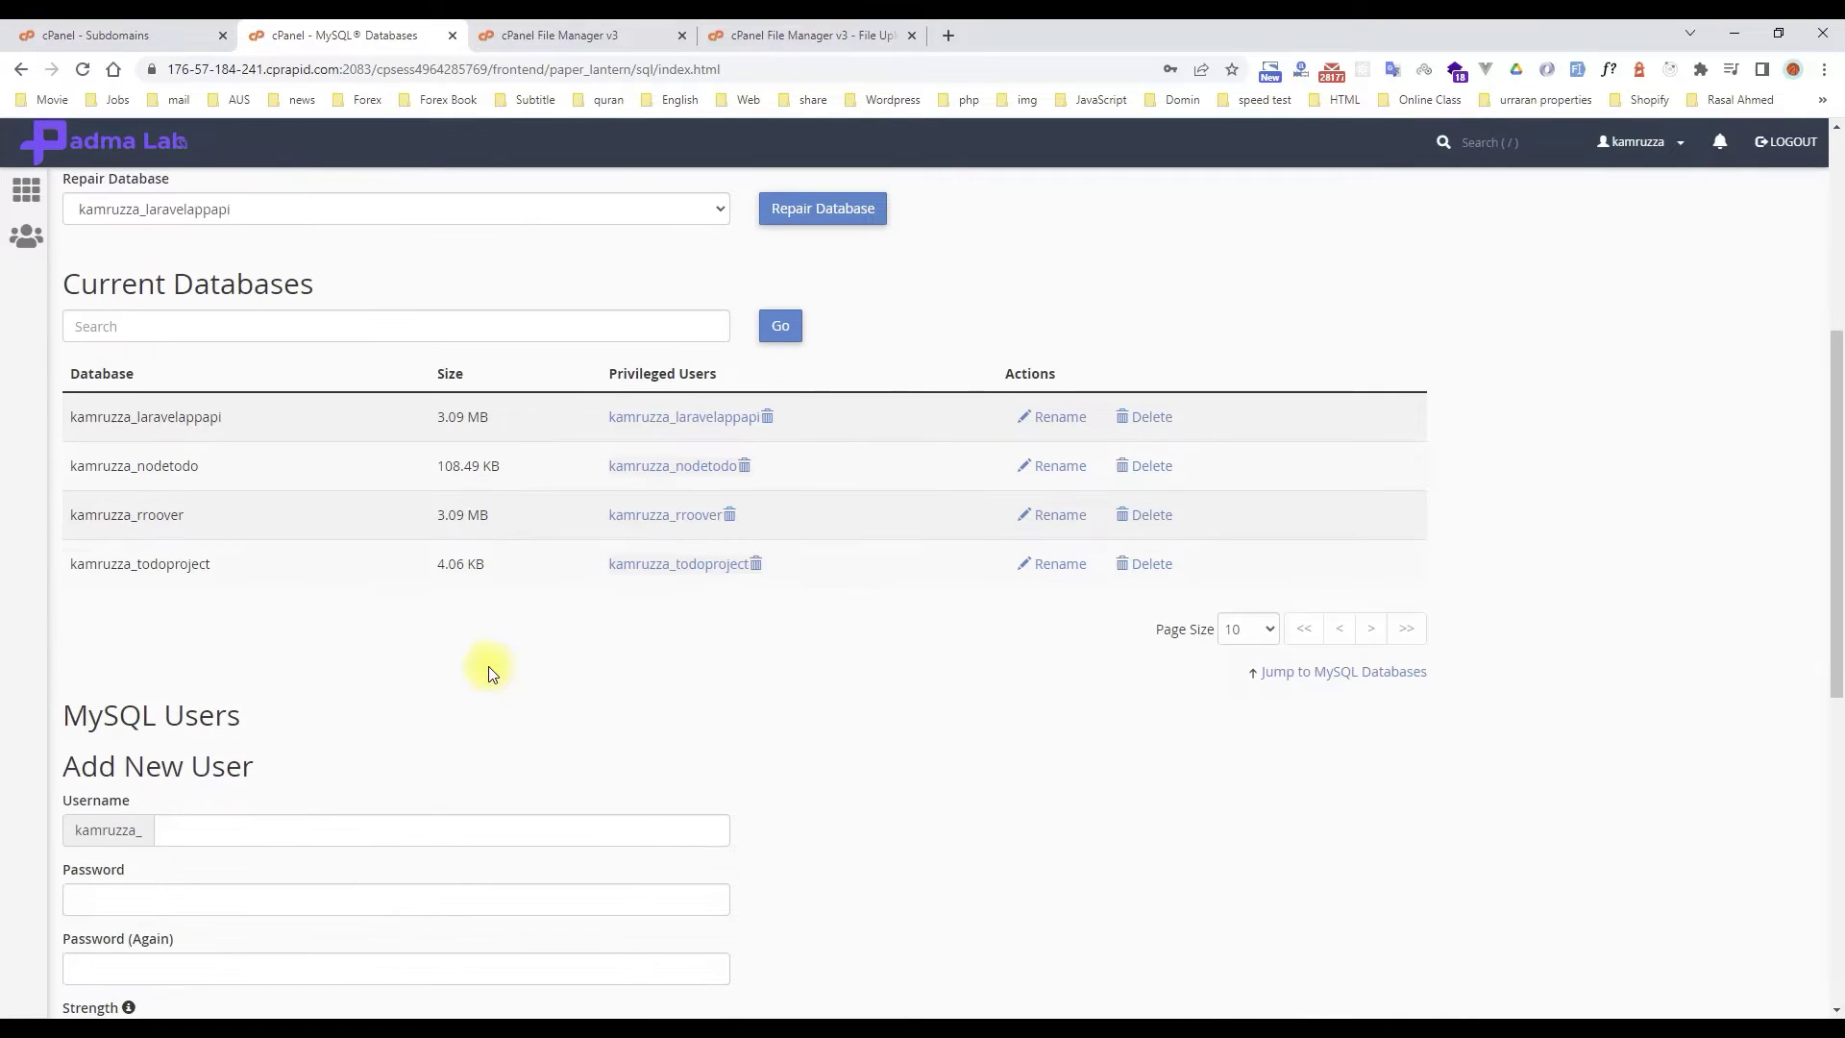
# - Copy the full todoproject database name into the Notepad document, below the saved password
pyautogui.doubleClick(146, 565)
pyautogui.hotkey('ctrl', 'c')
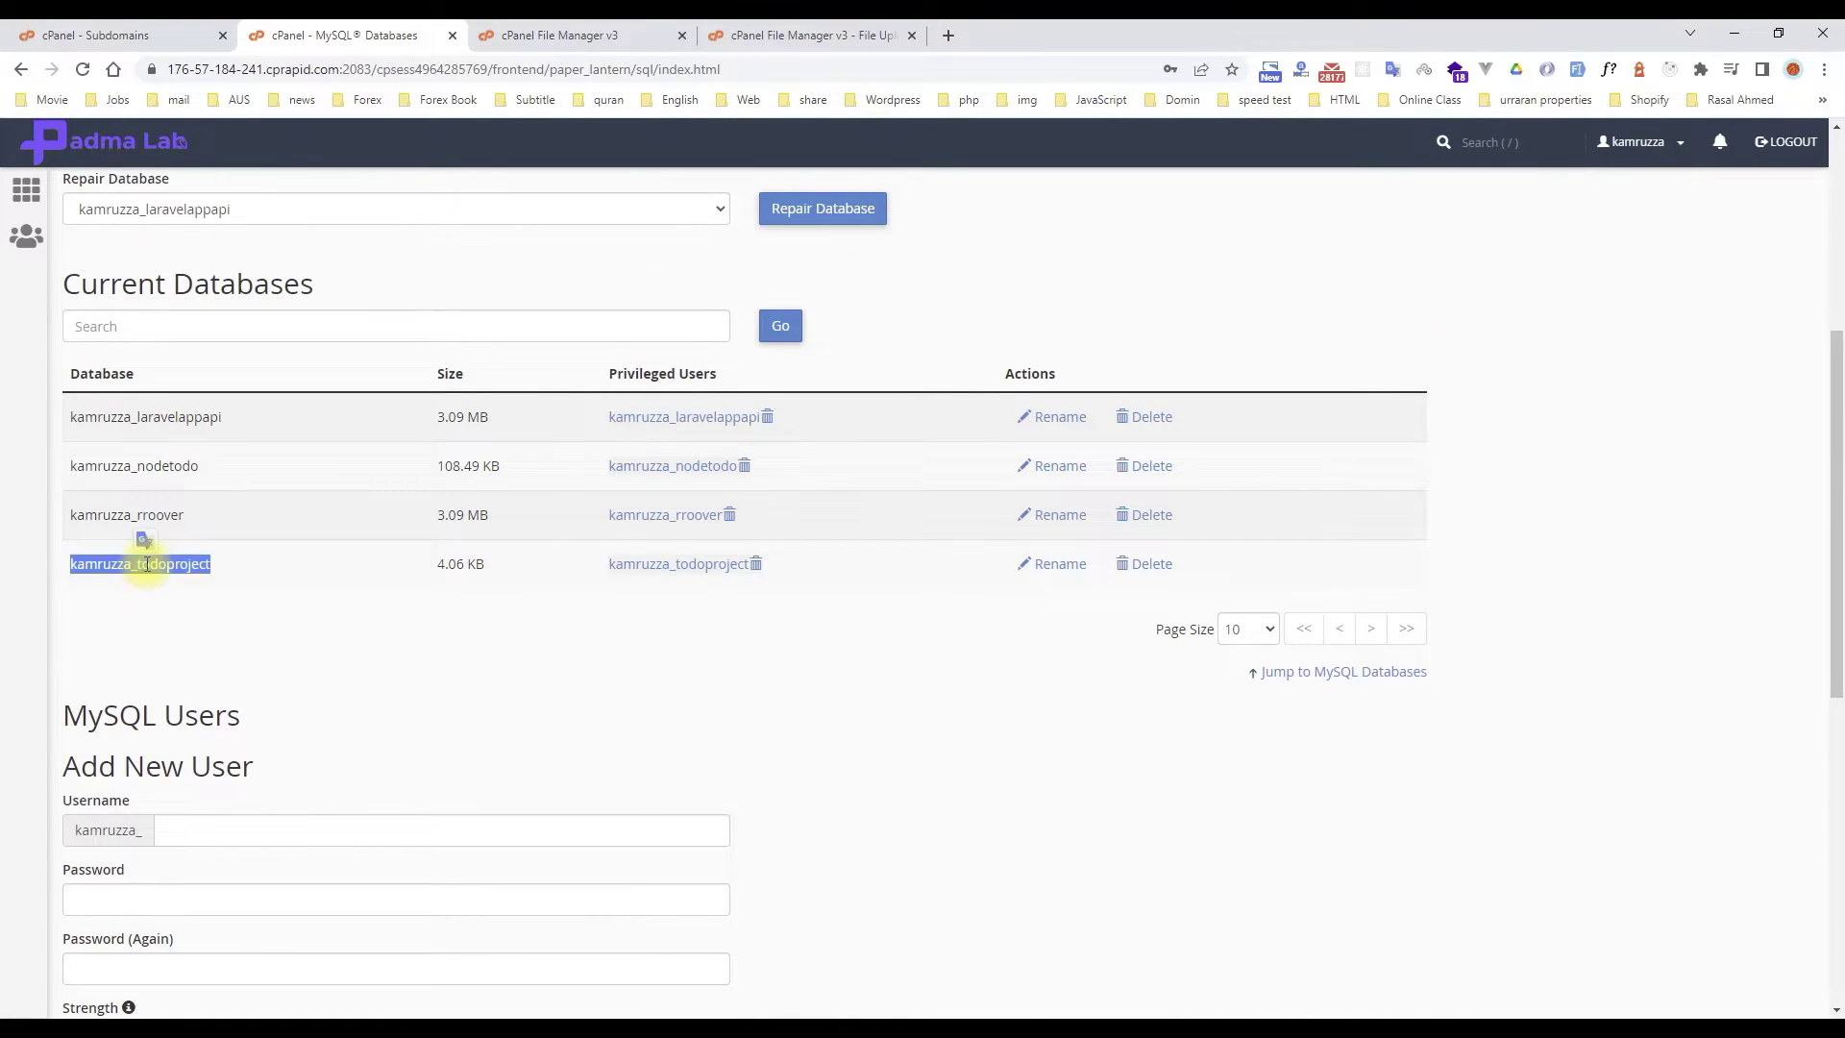
pyautogui.click(708, 948)
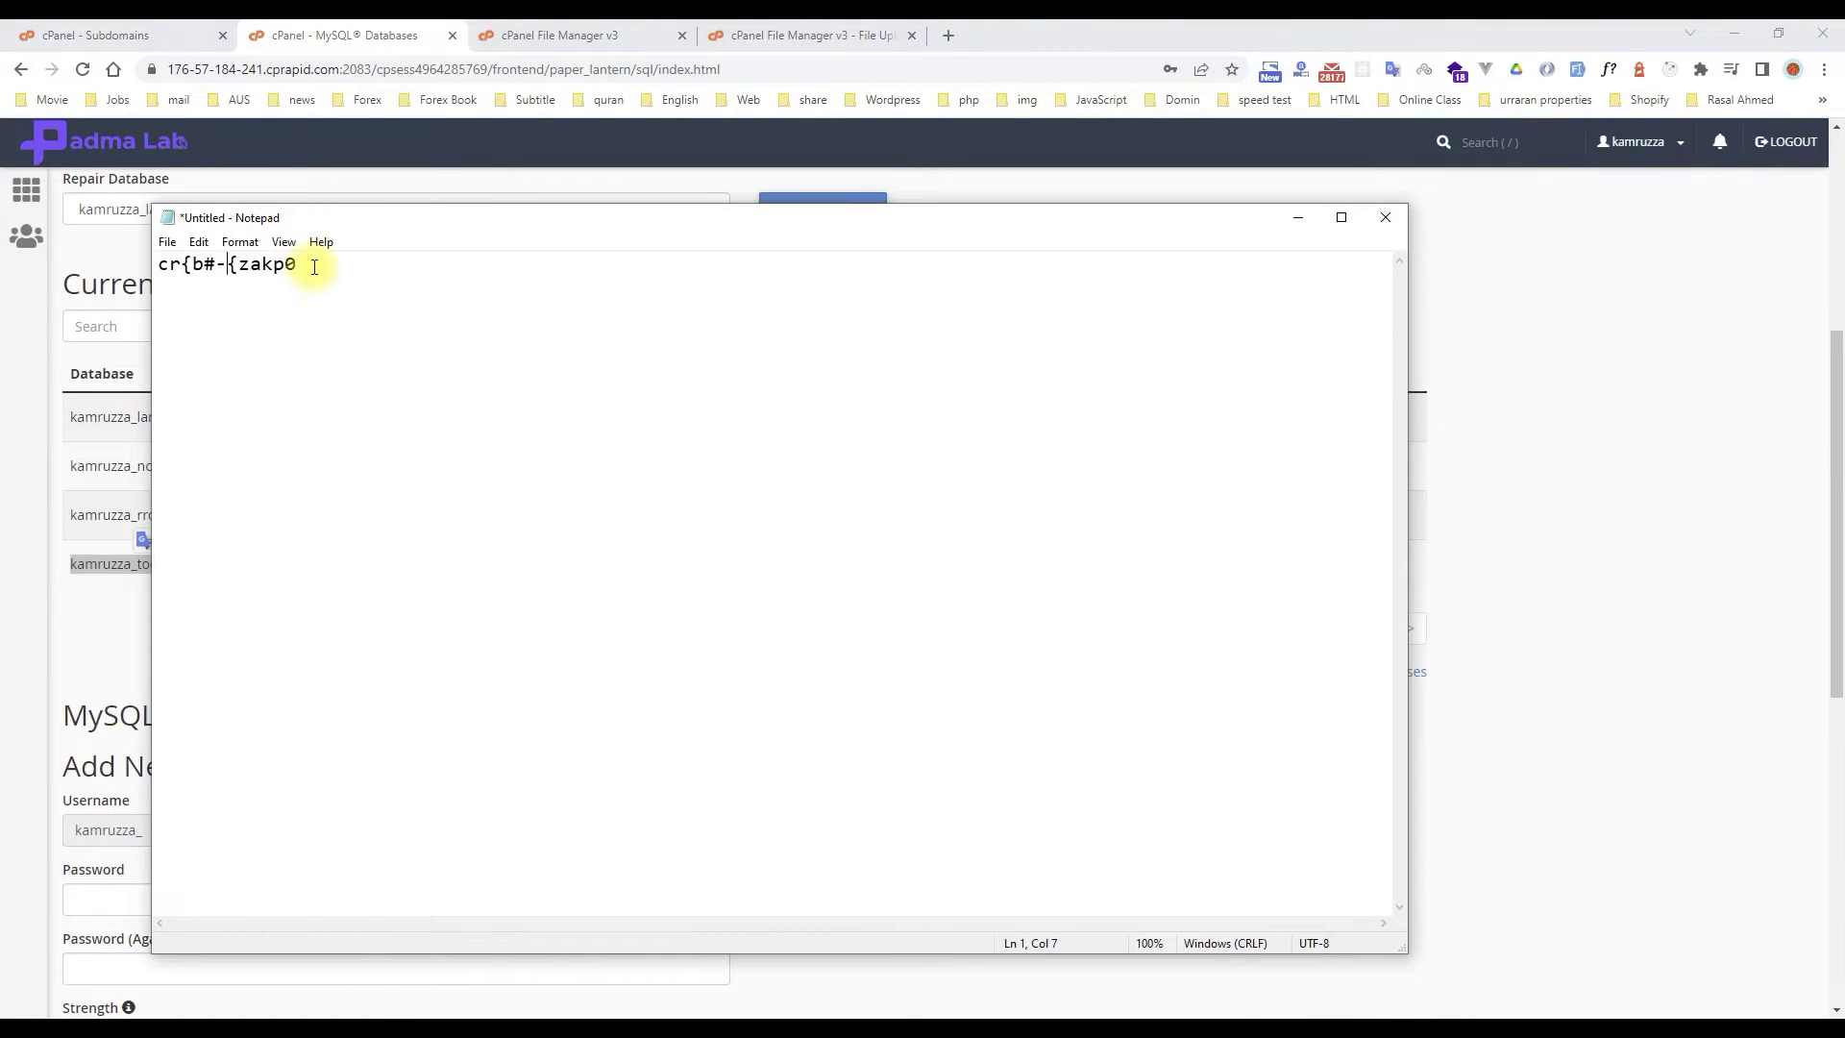
pyautogui.press('Return')
pyautogui.hotkey('ctrl', 'v')
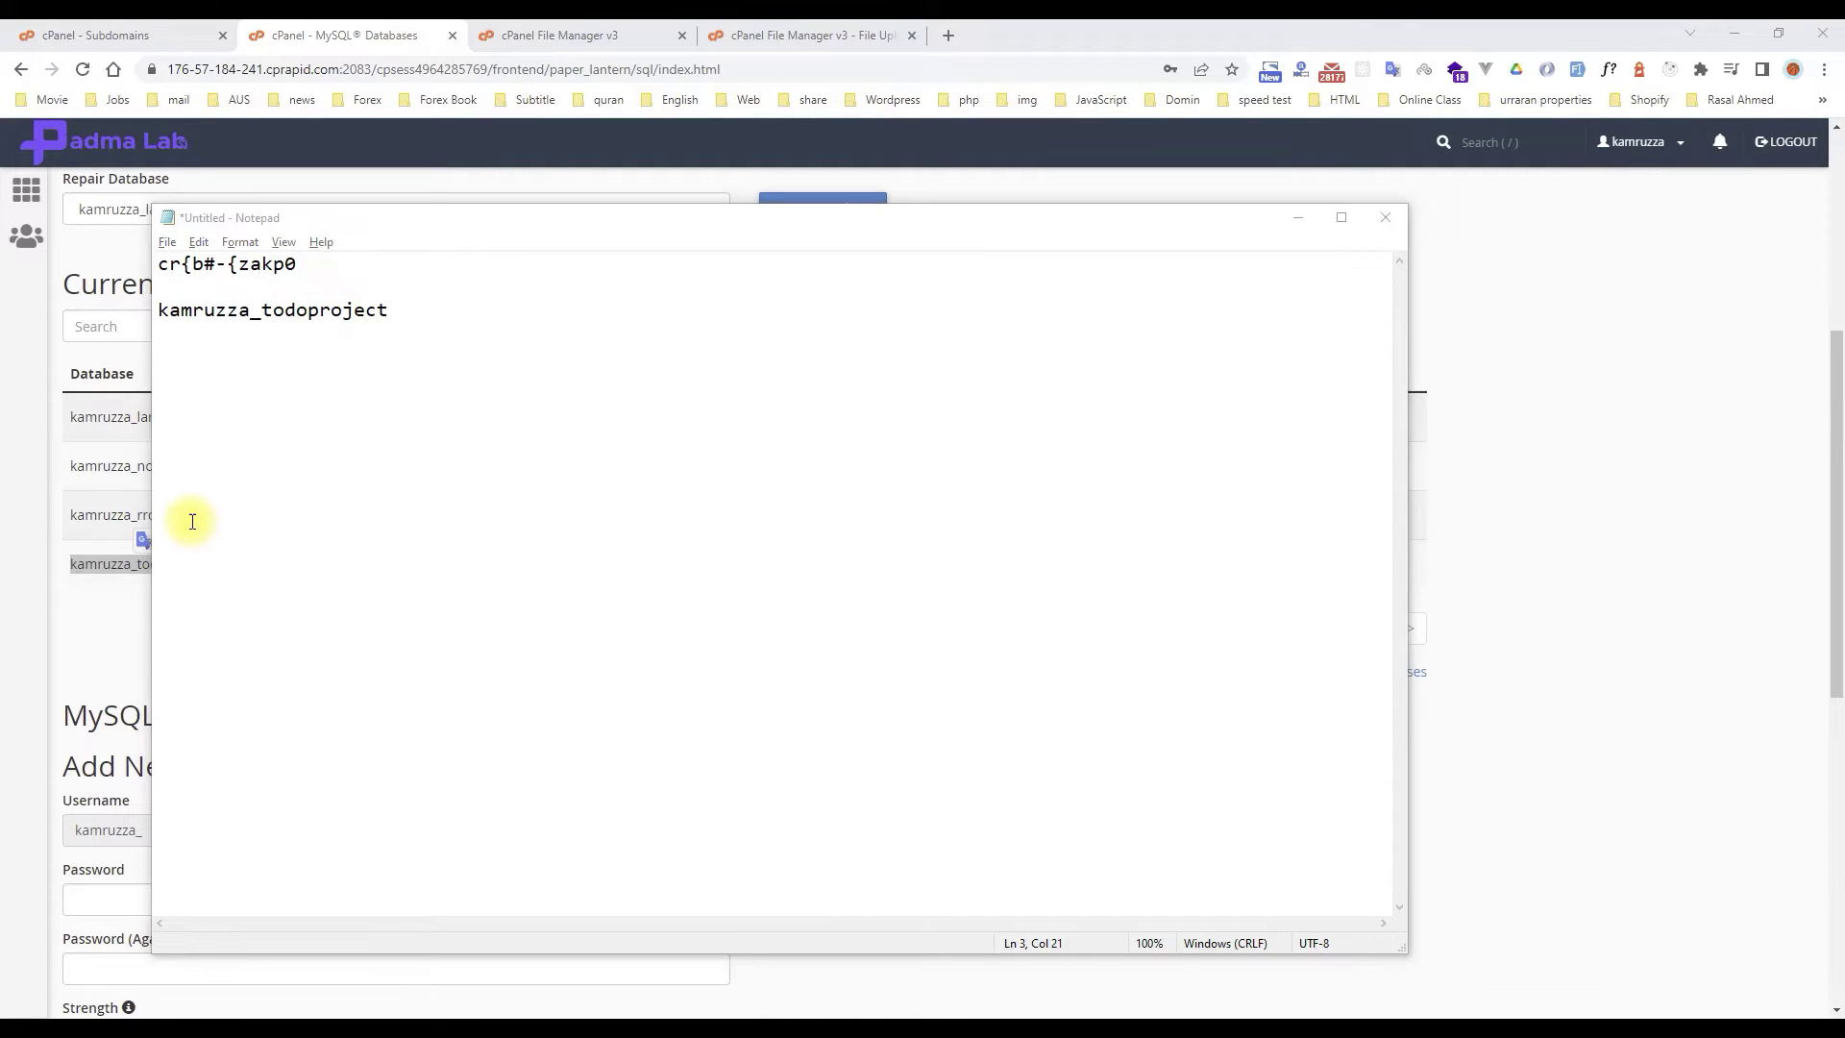
# - Back in Chrome, add the todoproject user to the todoproject database and save all privileges for it
pyautogui.click(21, 688)
pyautogui.scroll(-8, 152, 672)
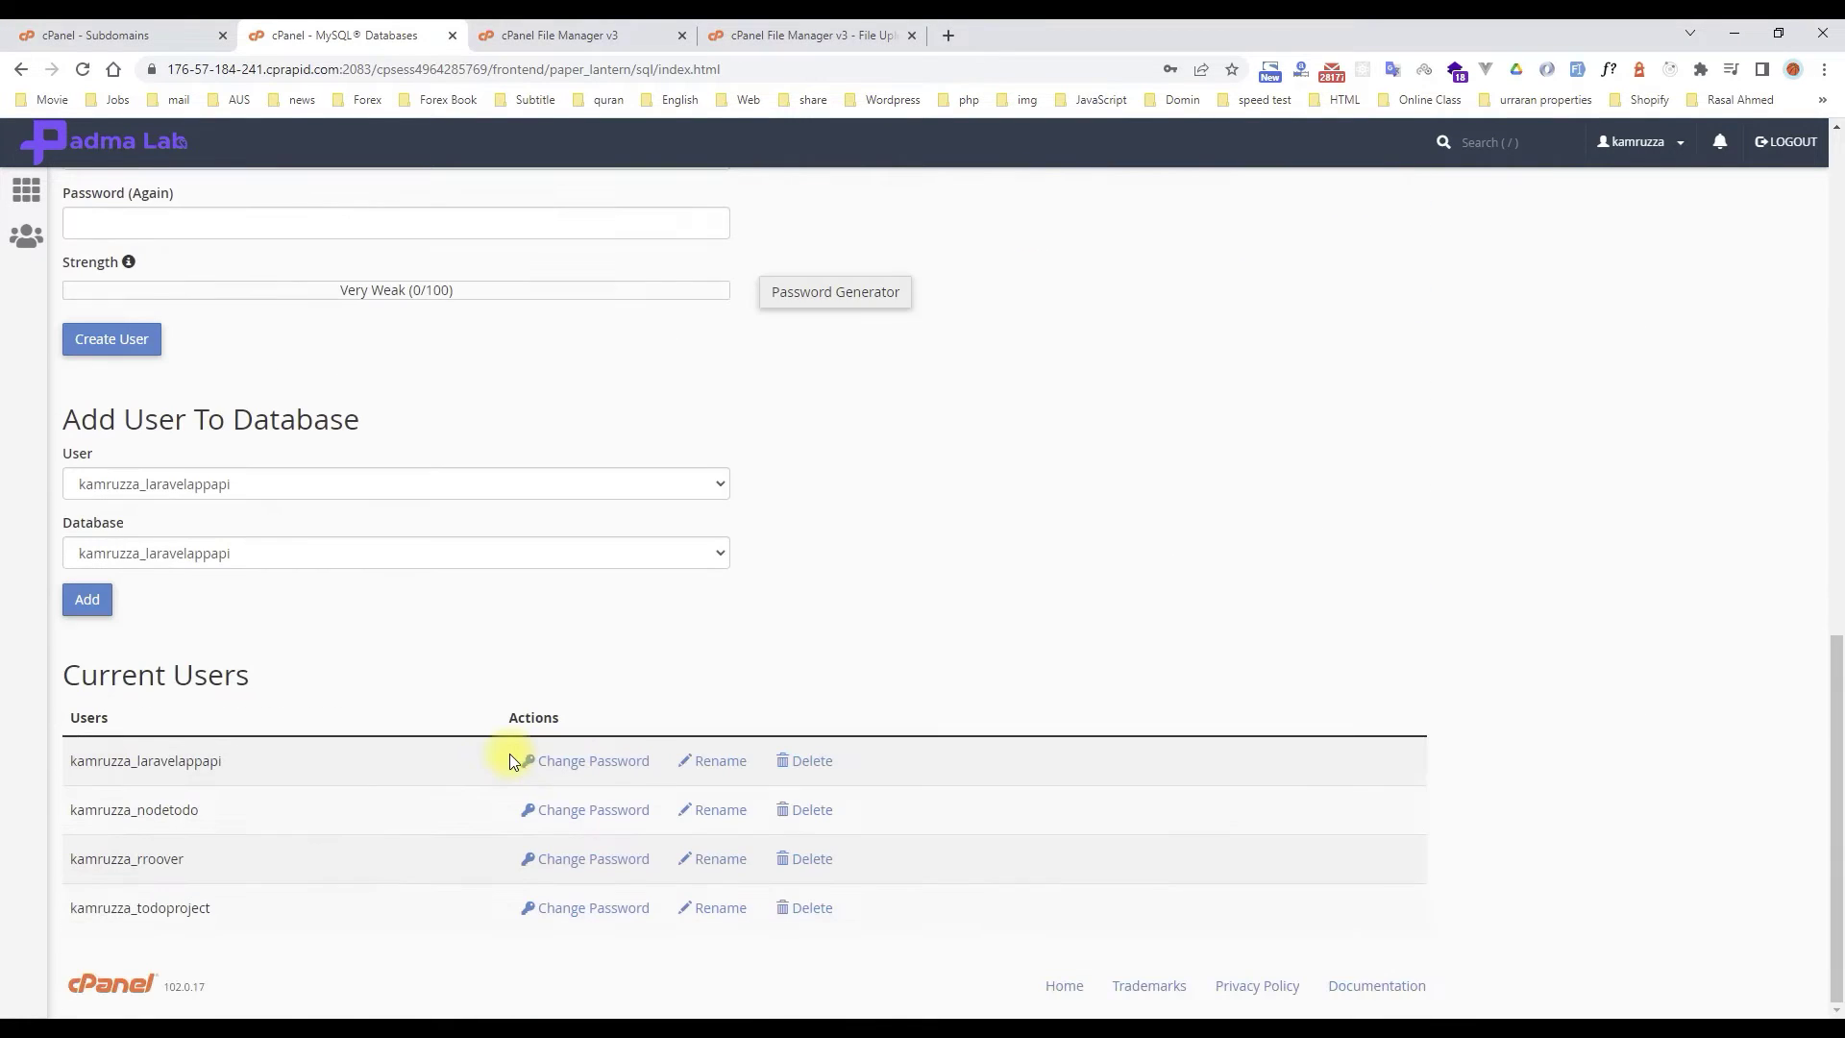
pyautogui.click(216, 487)
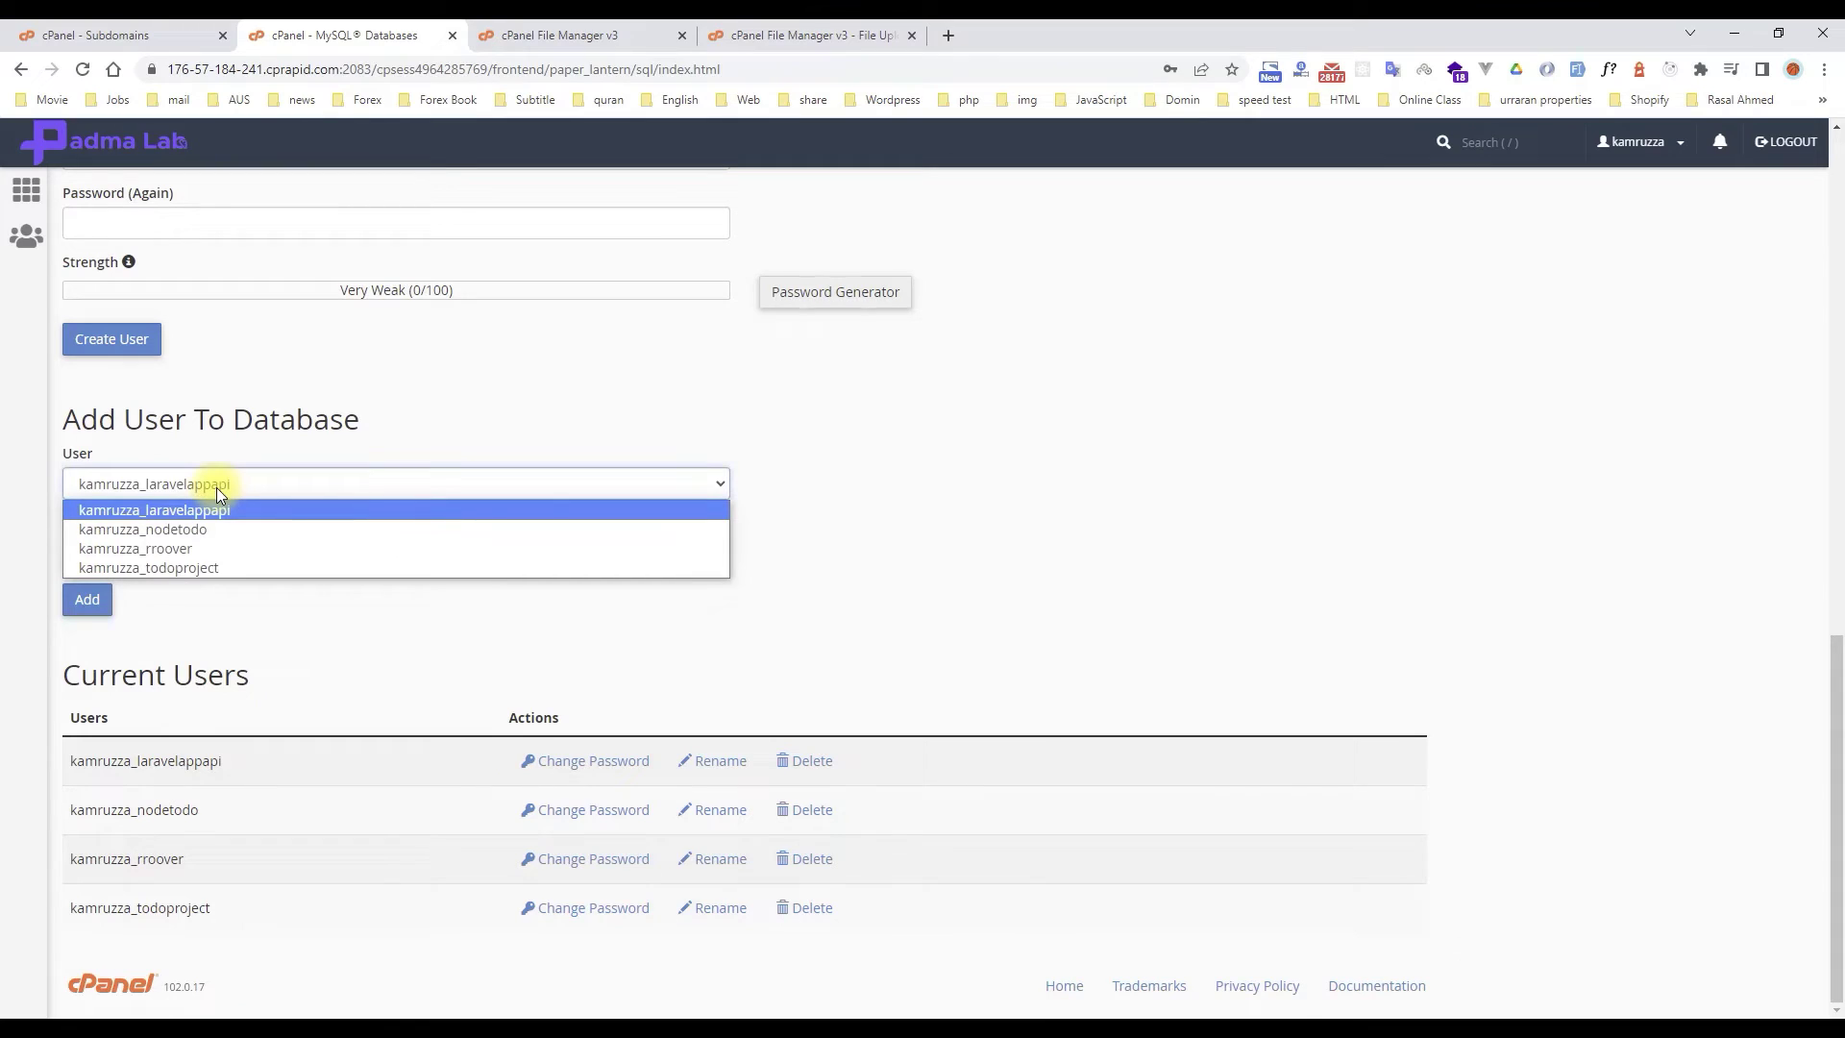
pyautogui.click(256, 568)
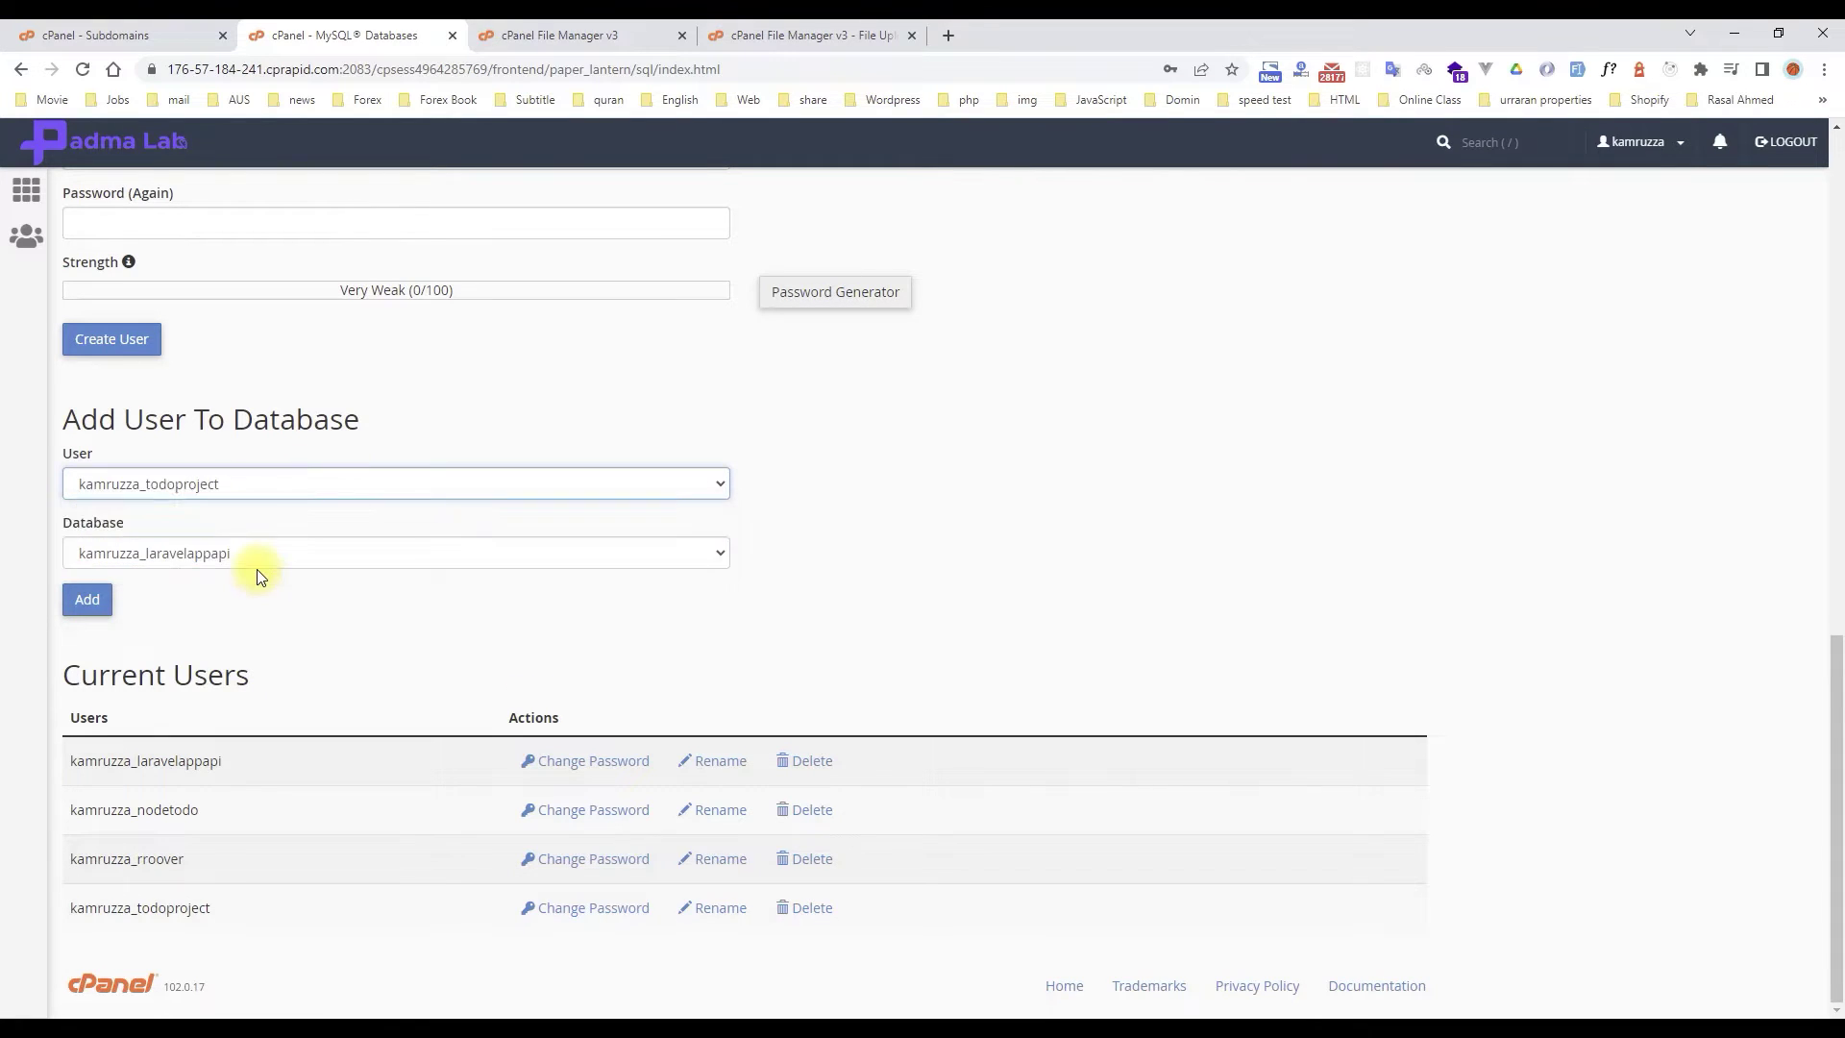
pyautogui.click(275, 555)
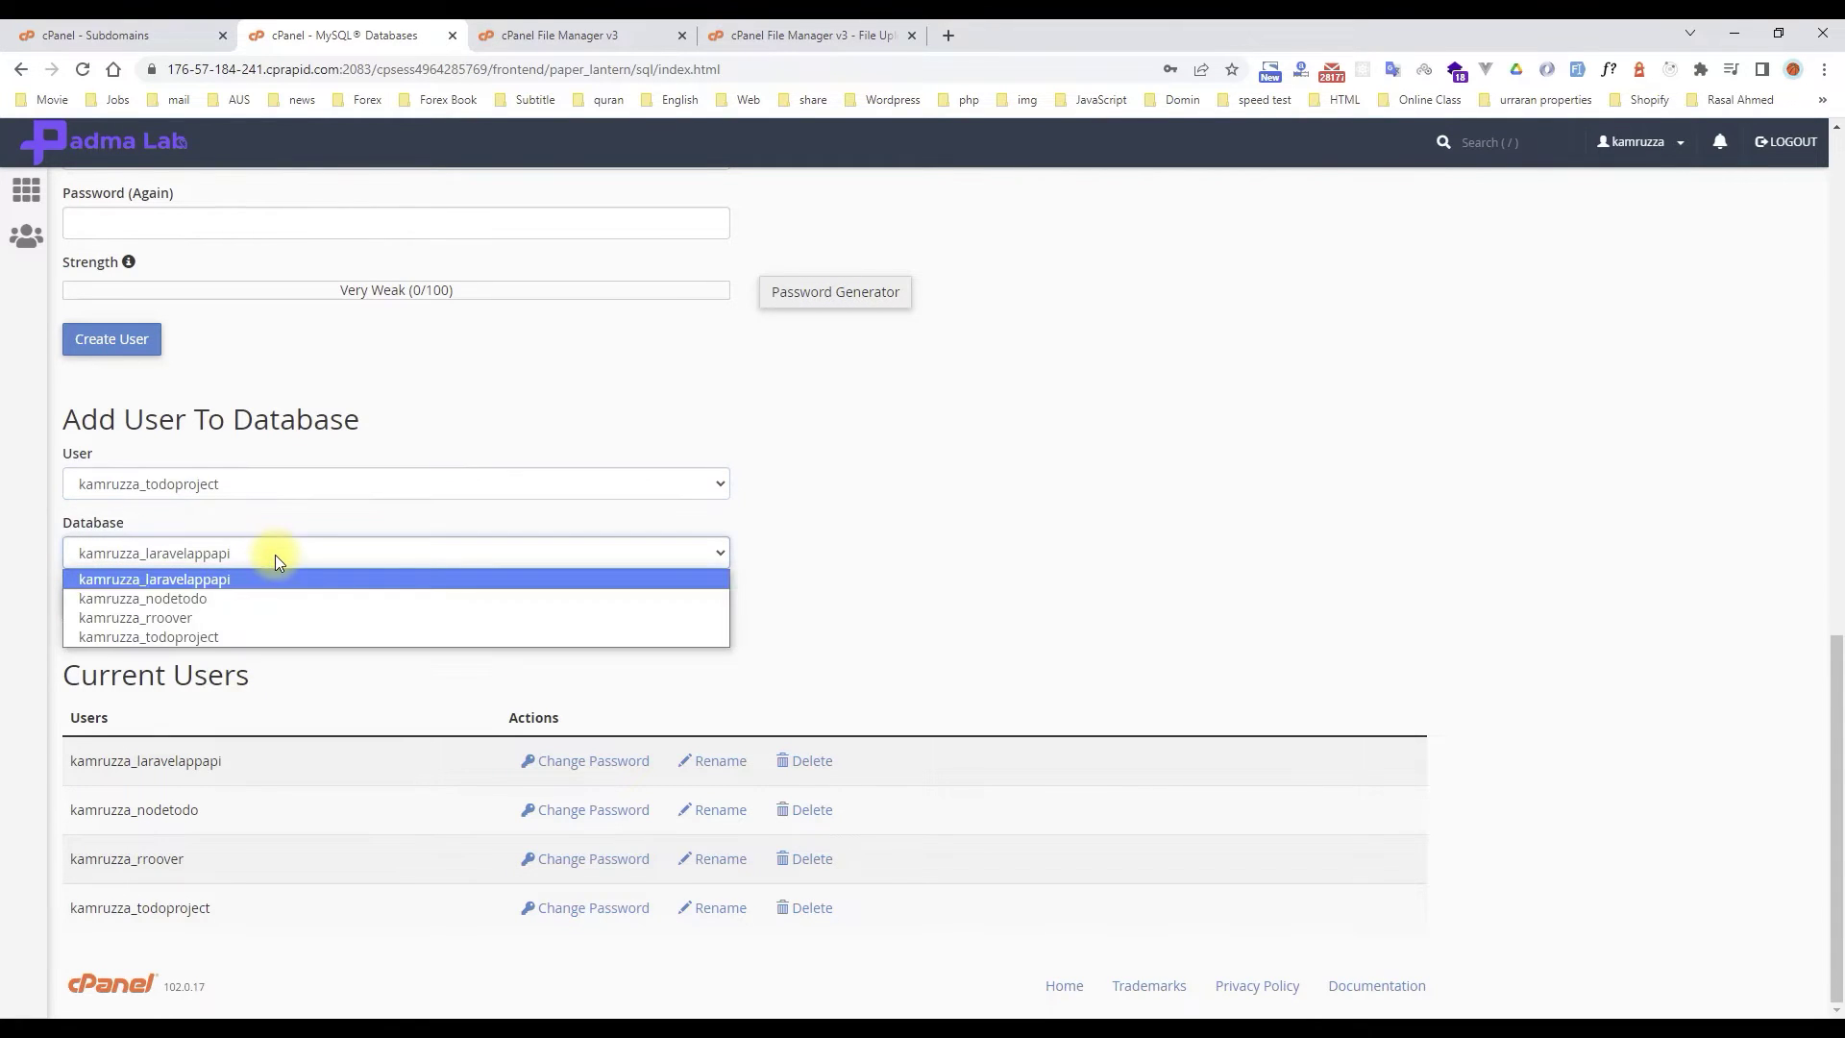
pyautogui.click(252, 636)
pyautogui.click(92, 601)
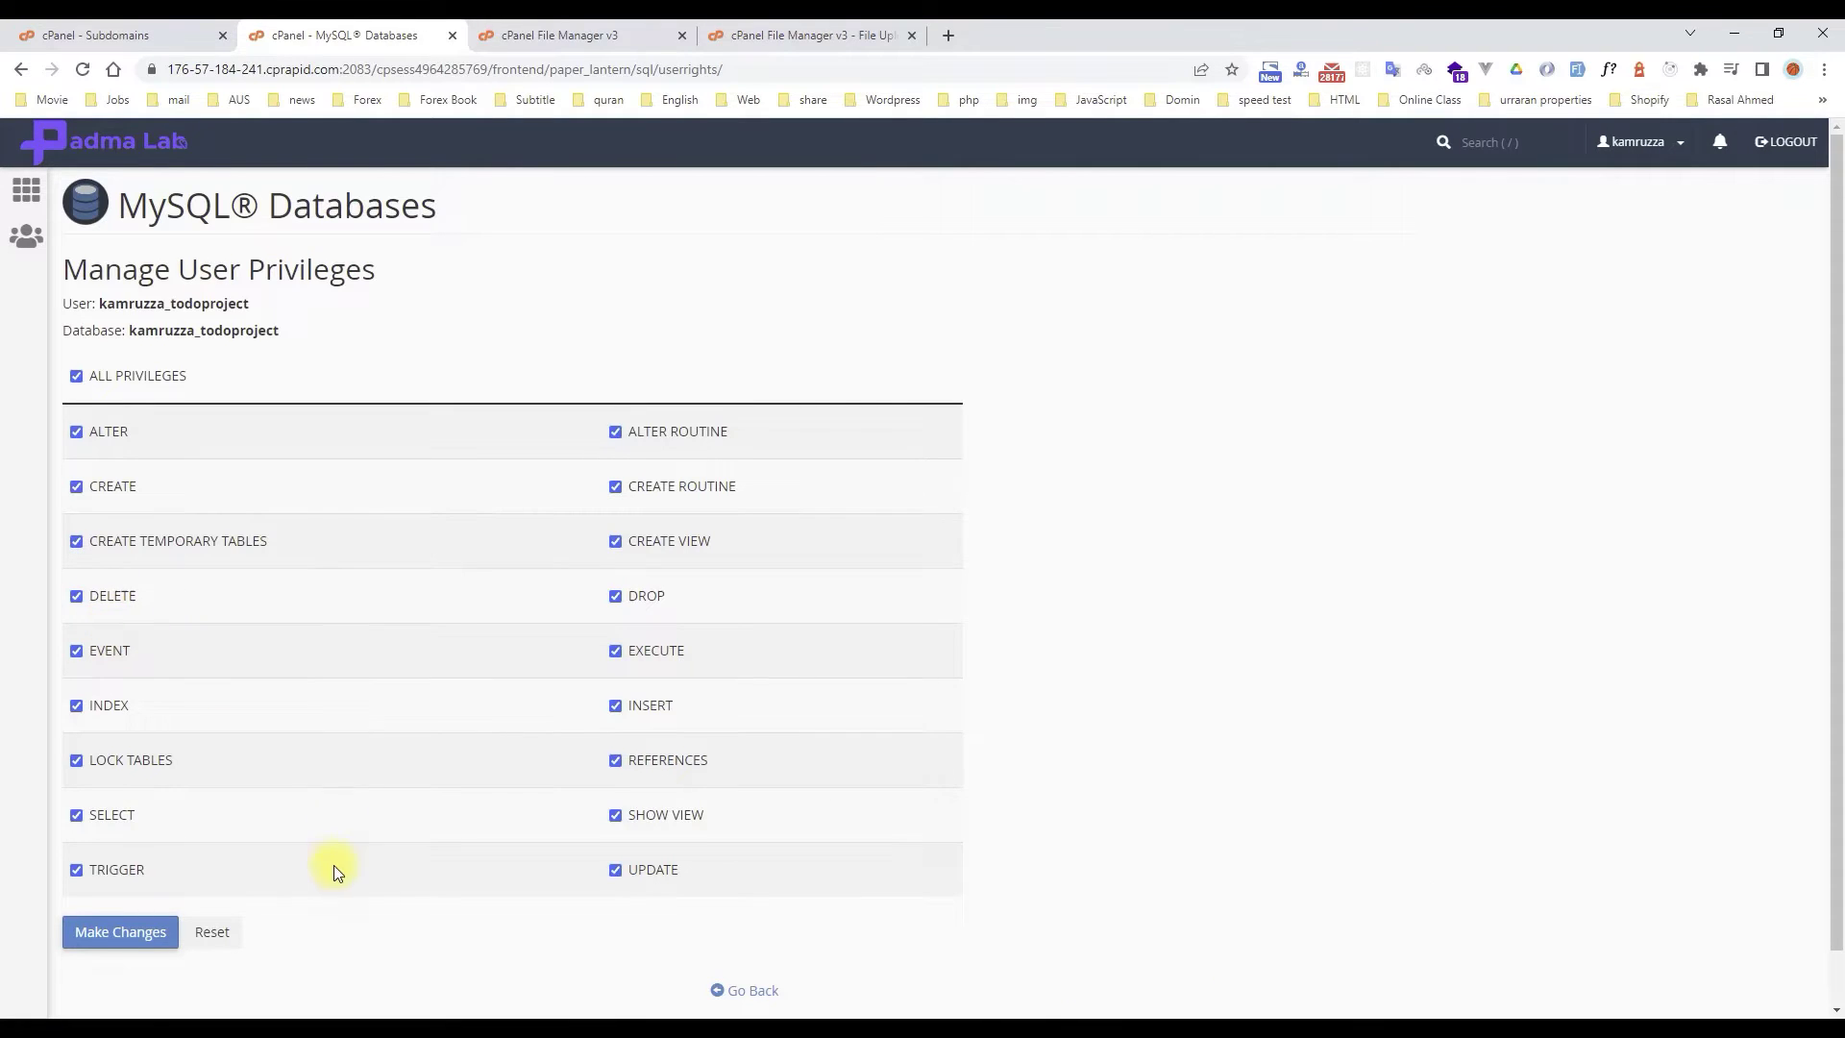
pyautogui.scroll(-1, 289, 865)
pyautogui.click(126, 876)
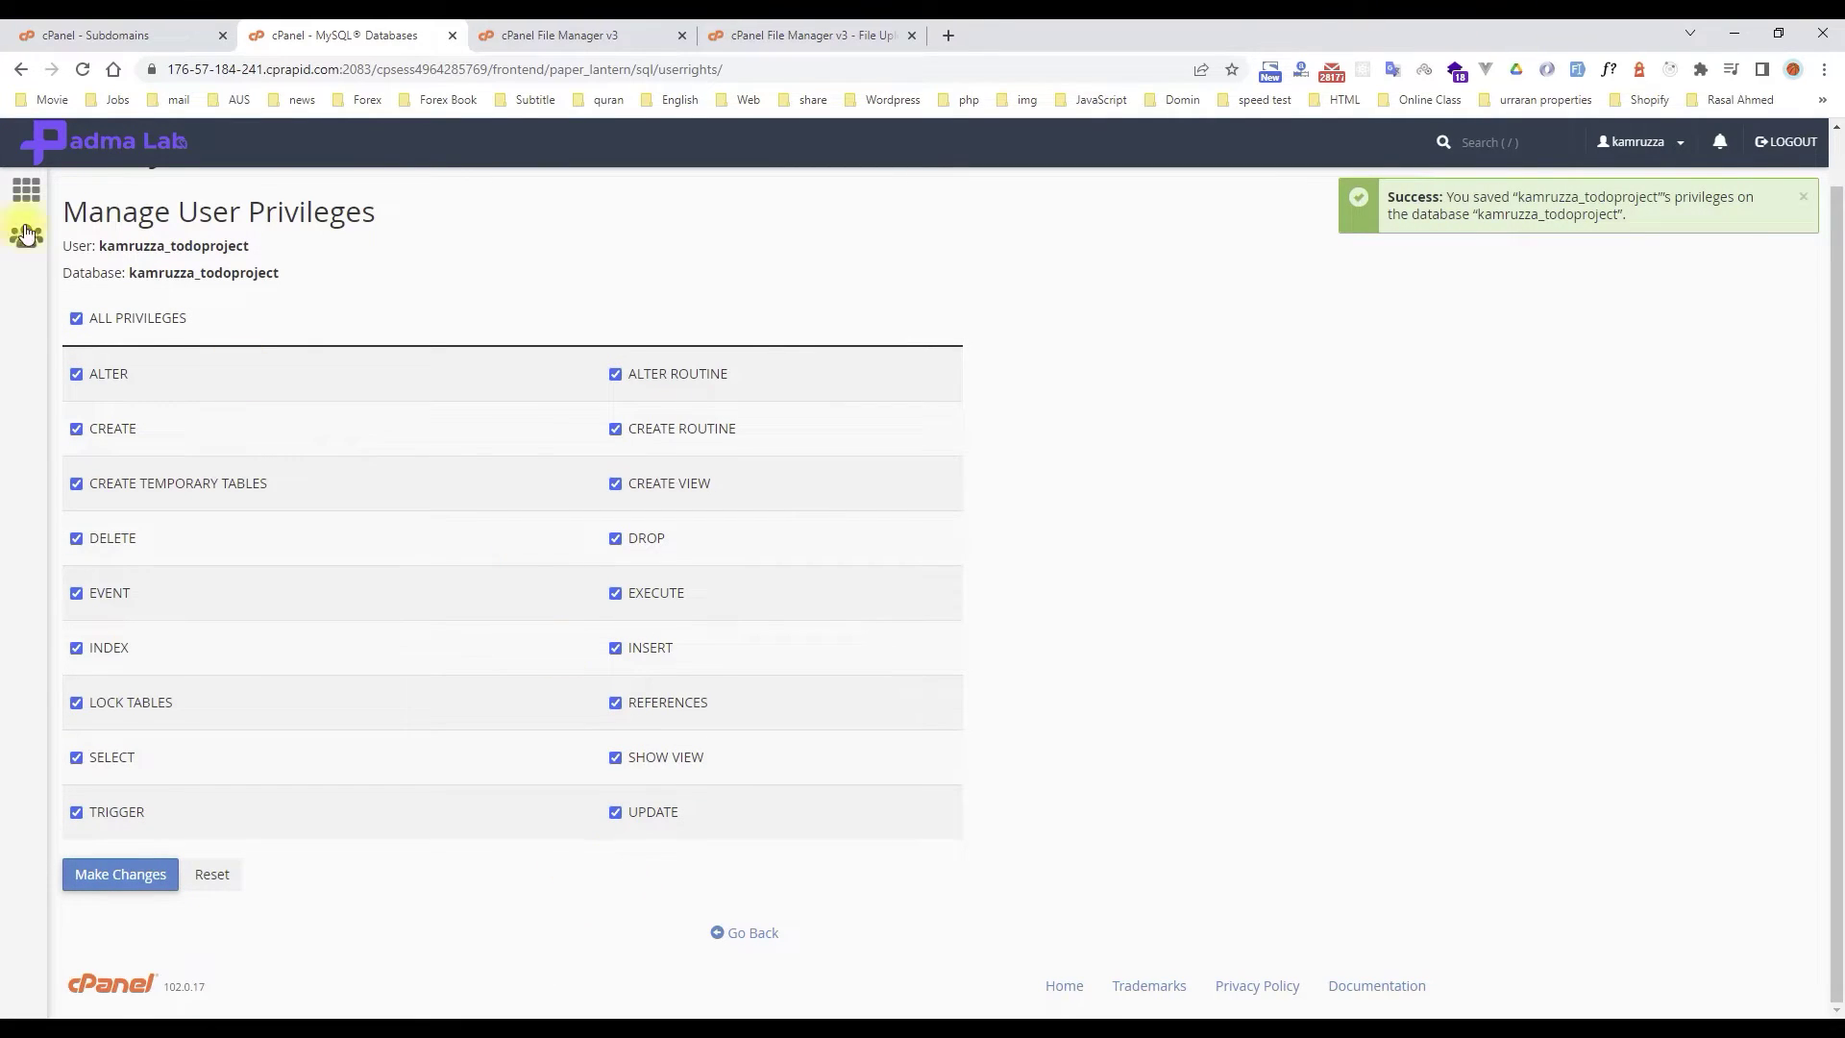
# - Open phpMyAdmin from the cPanel home page and open the todoproject database in it
pyautogui.click(101, 139)
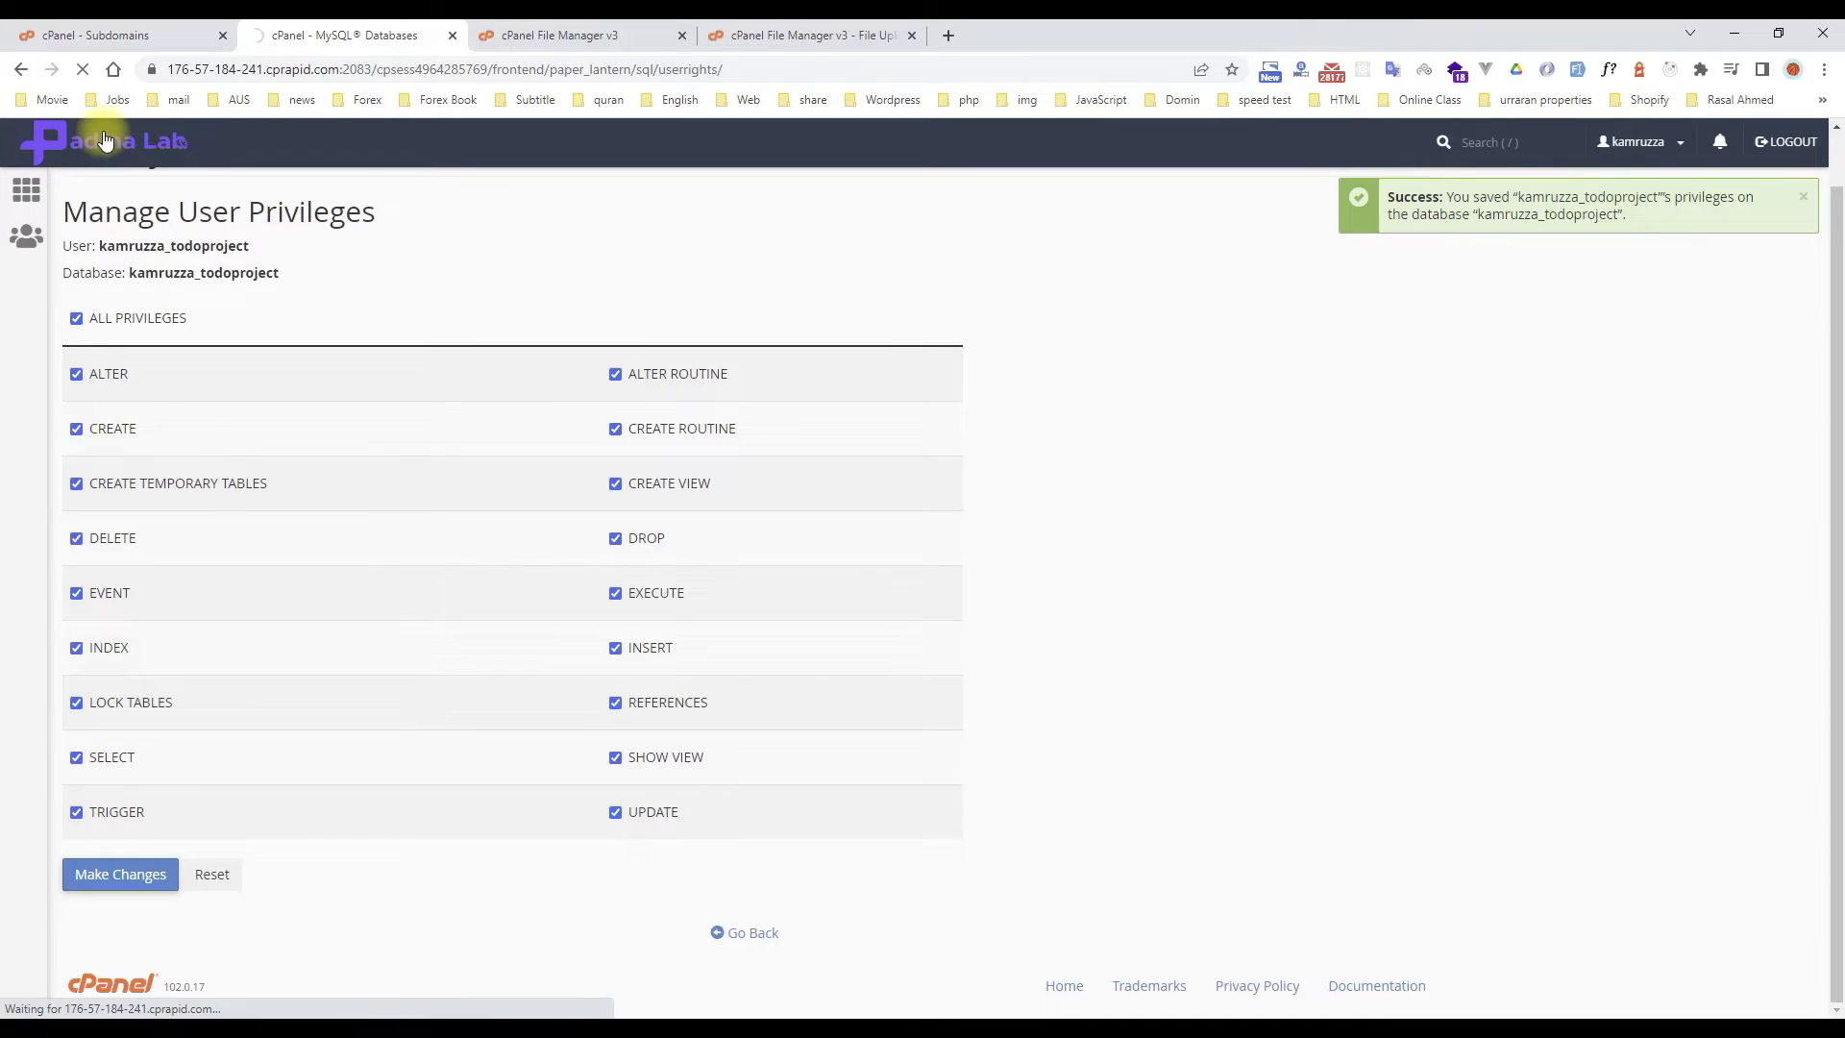
pyautogui.scroll(-10, 325, 810)
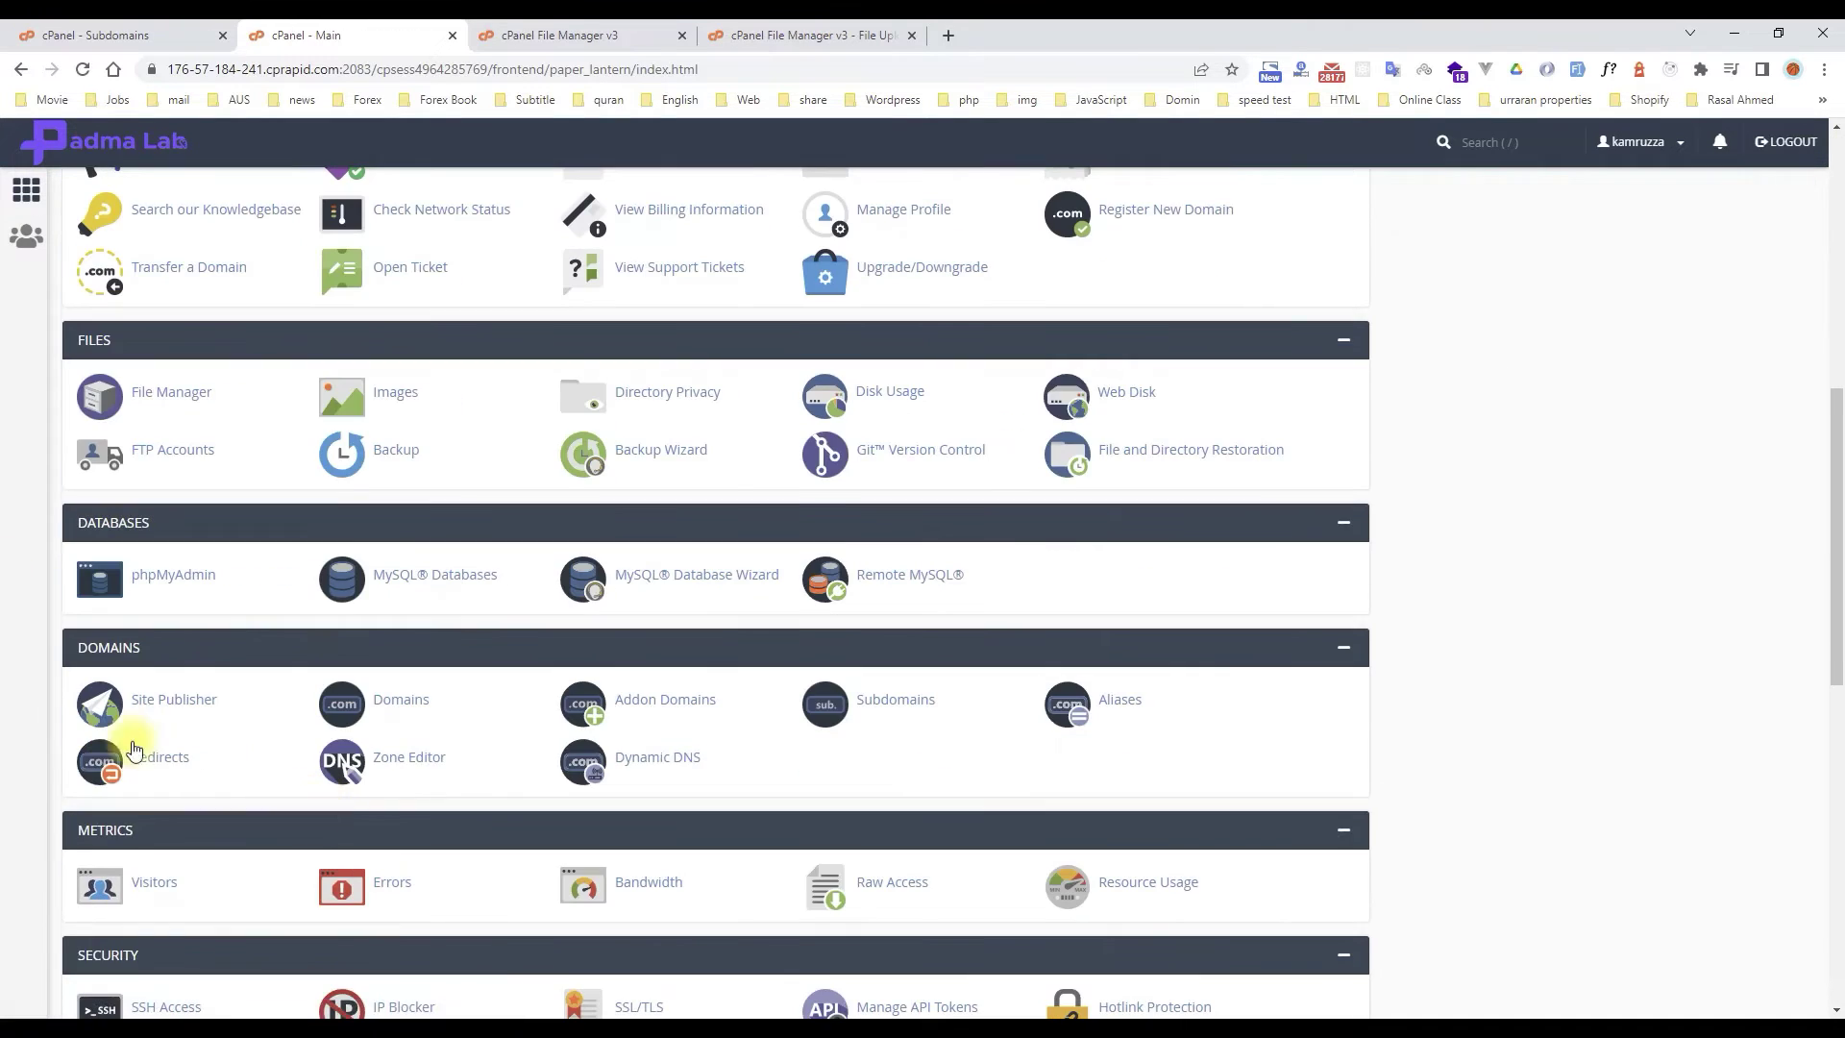
pyautogui.click(195, 578)
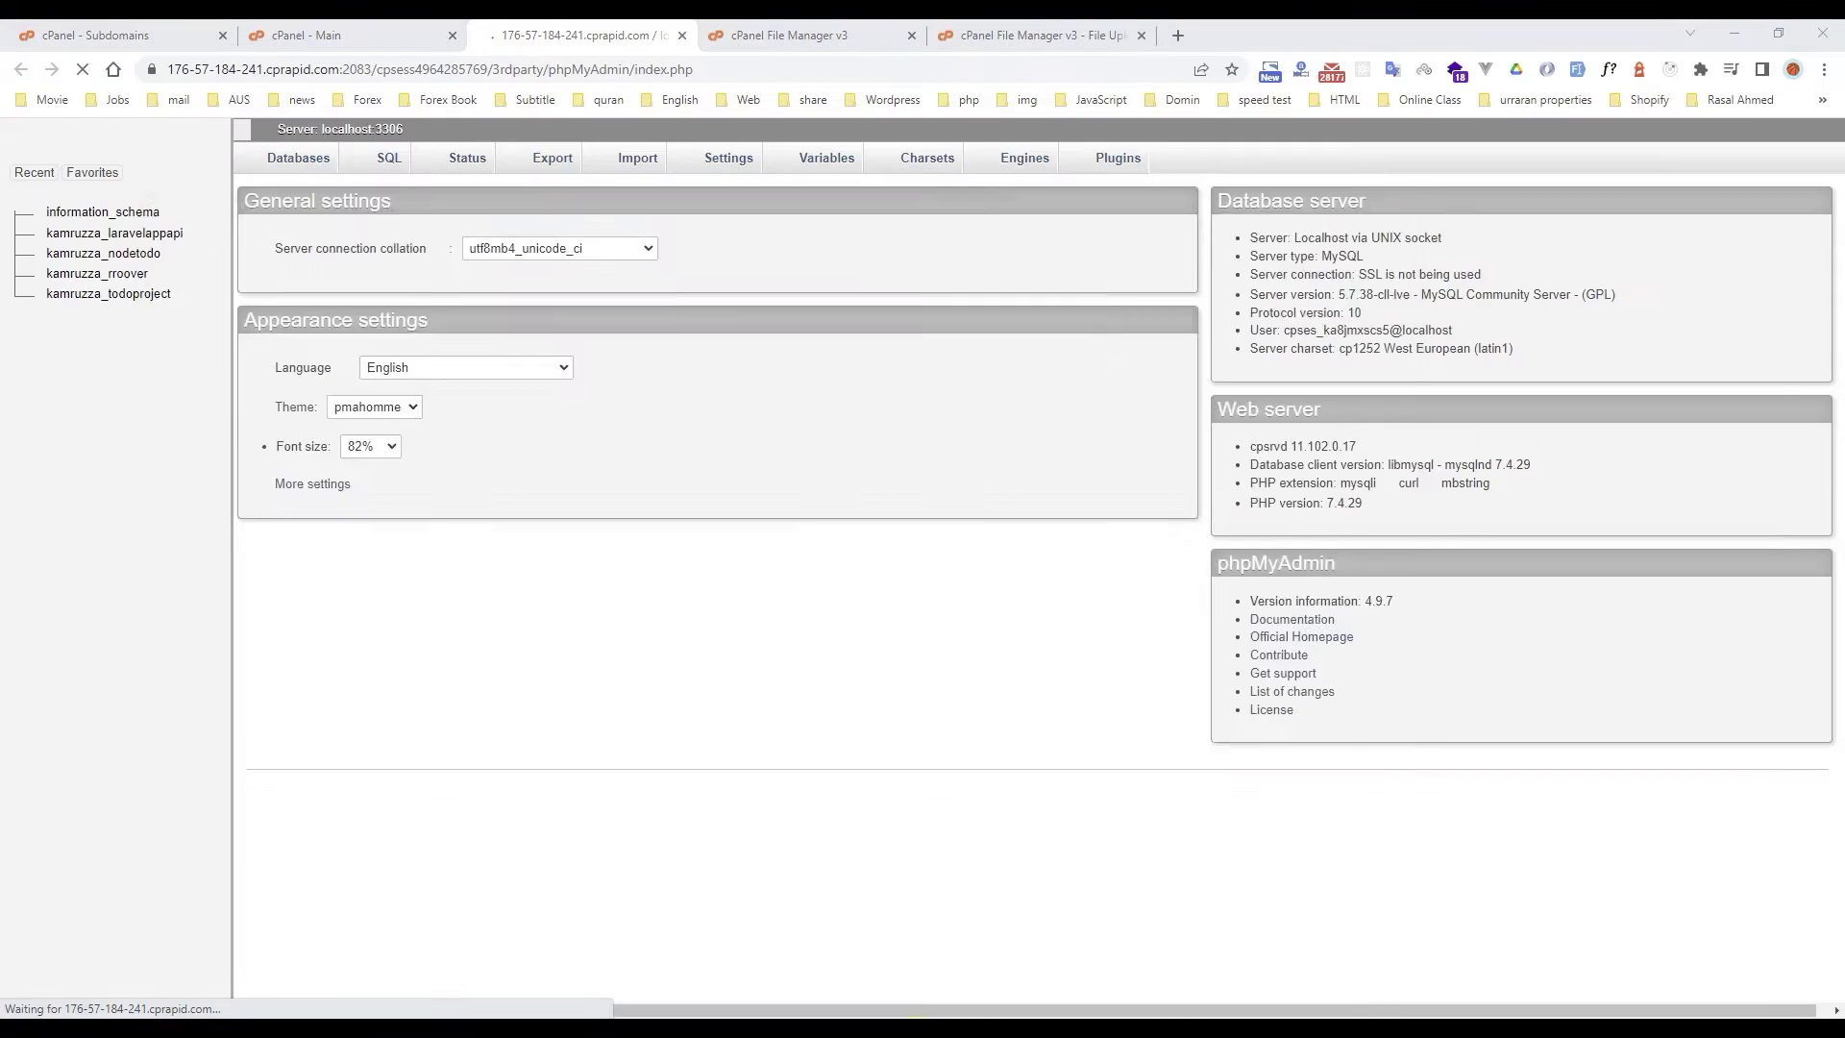
pyautogui.click(887, 1008)
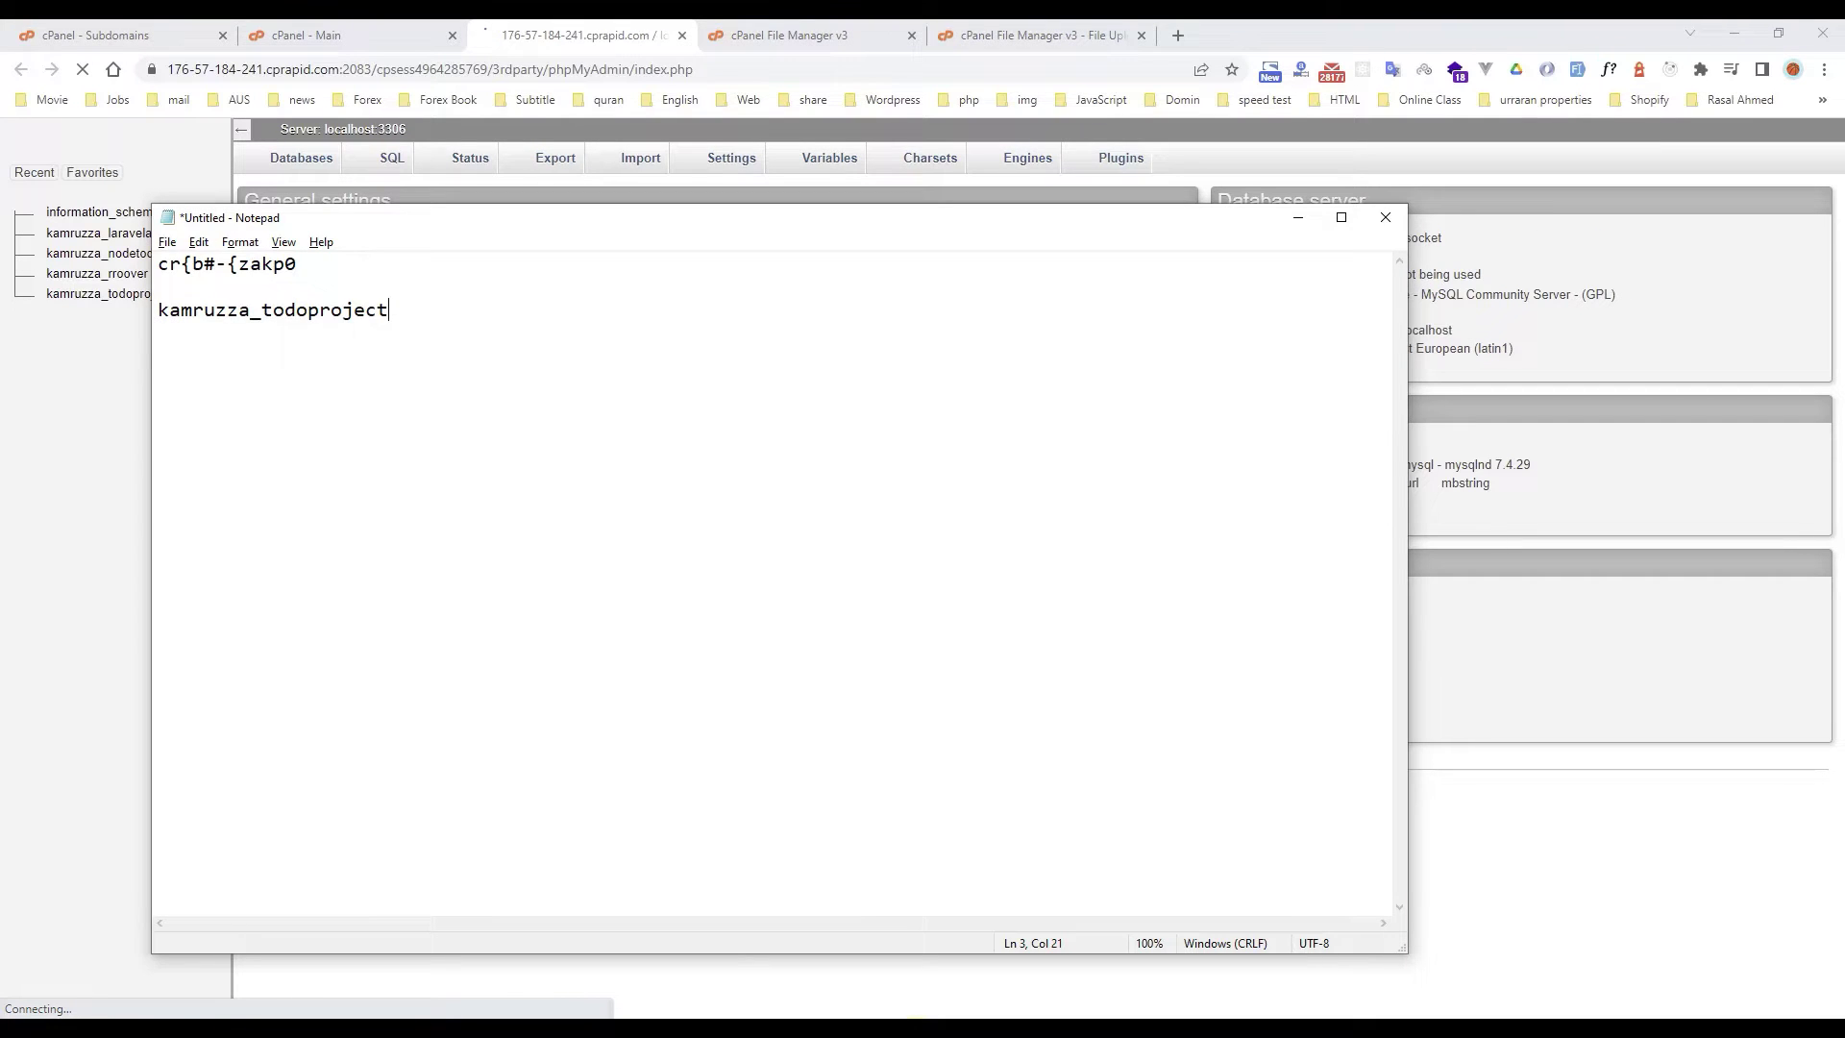
pyautogui.hotkey('alt', 'Tab')
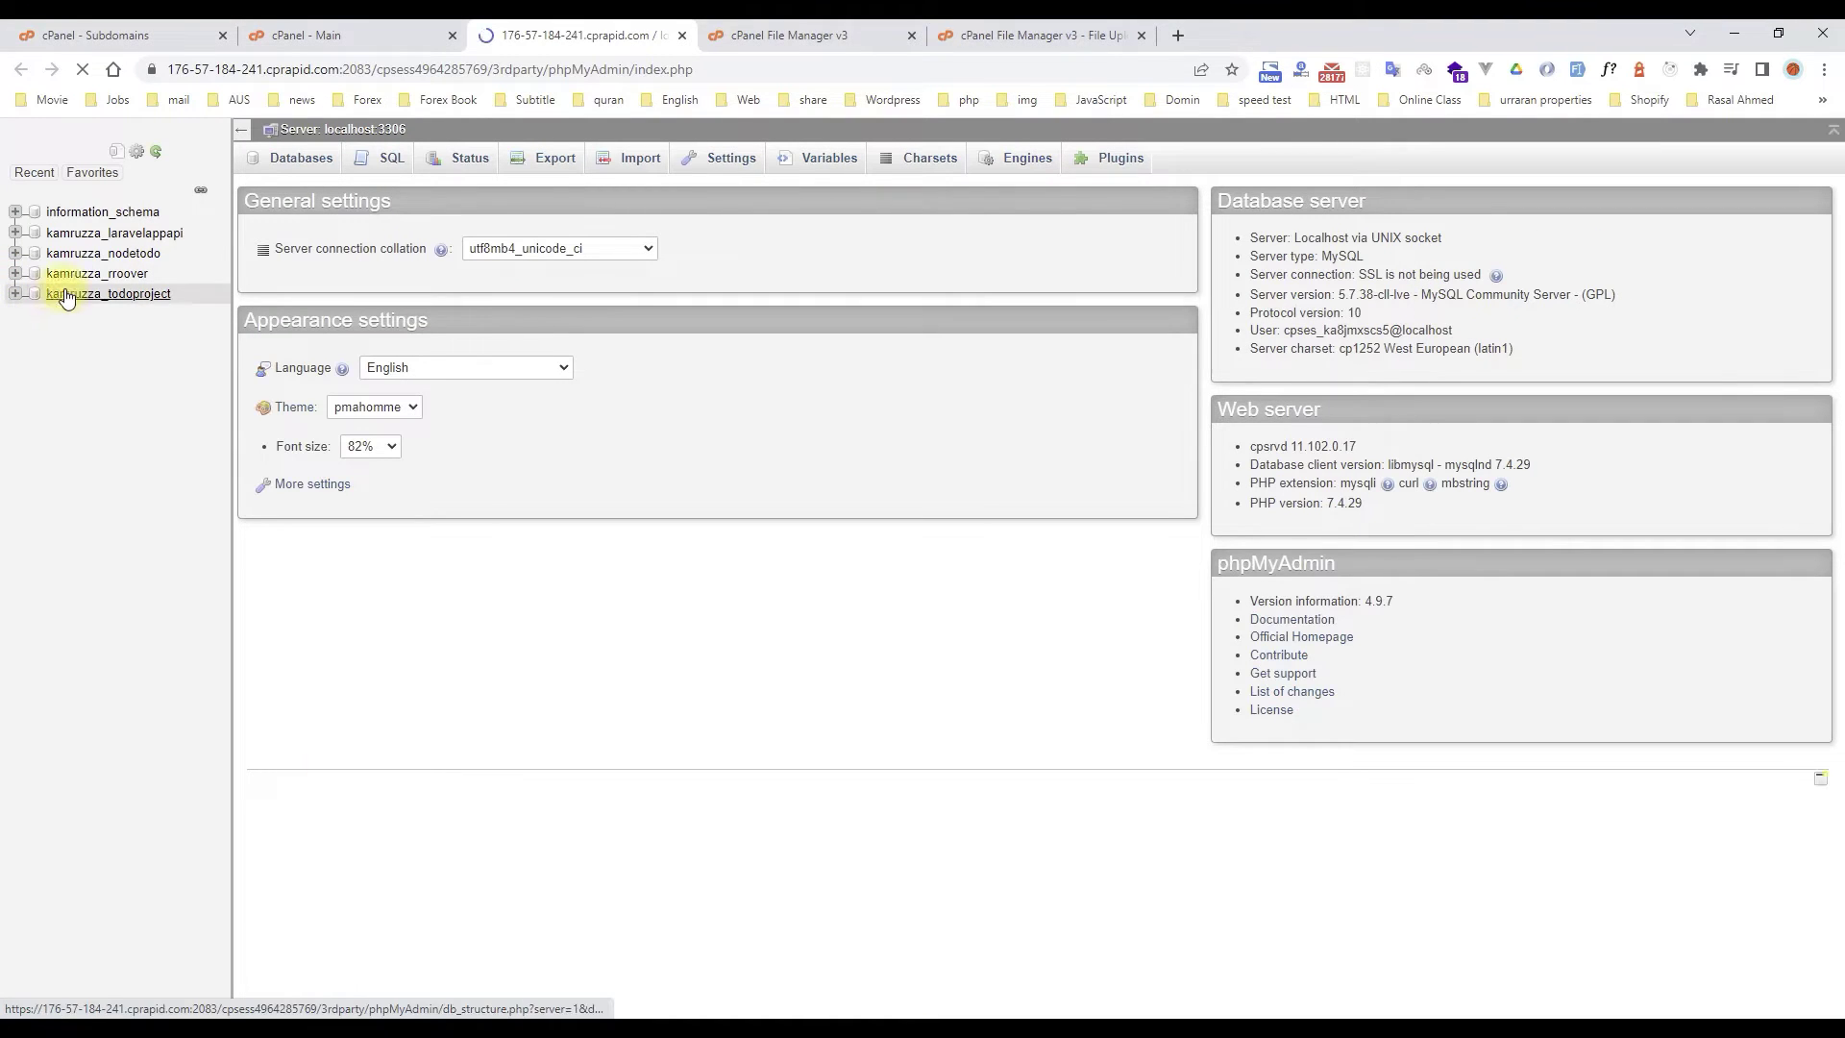
pyautogui.click(52, 308)
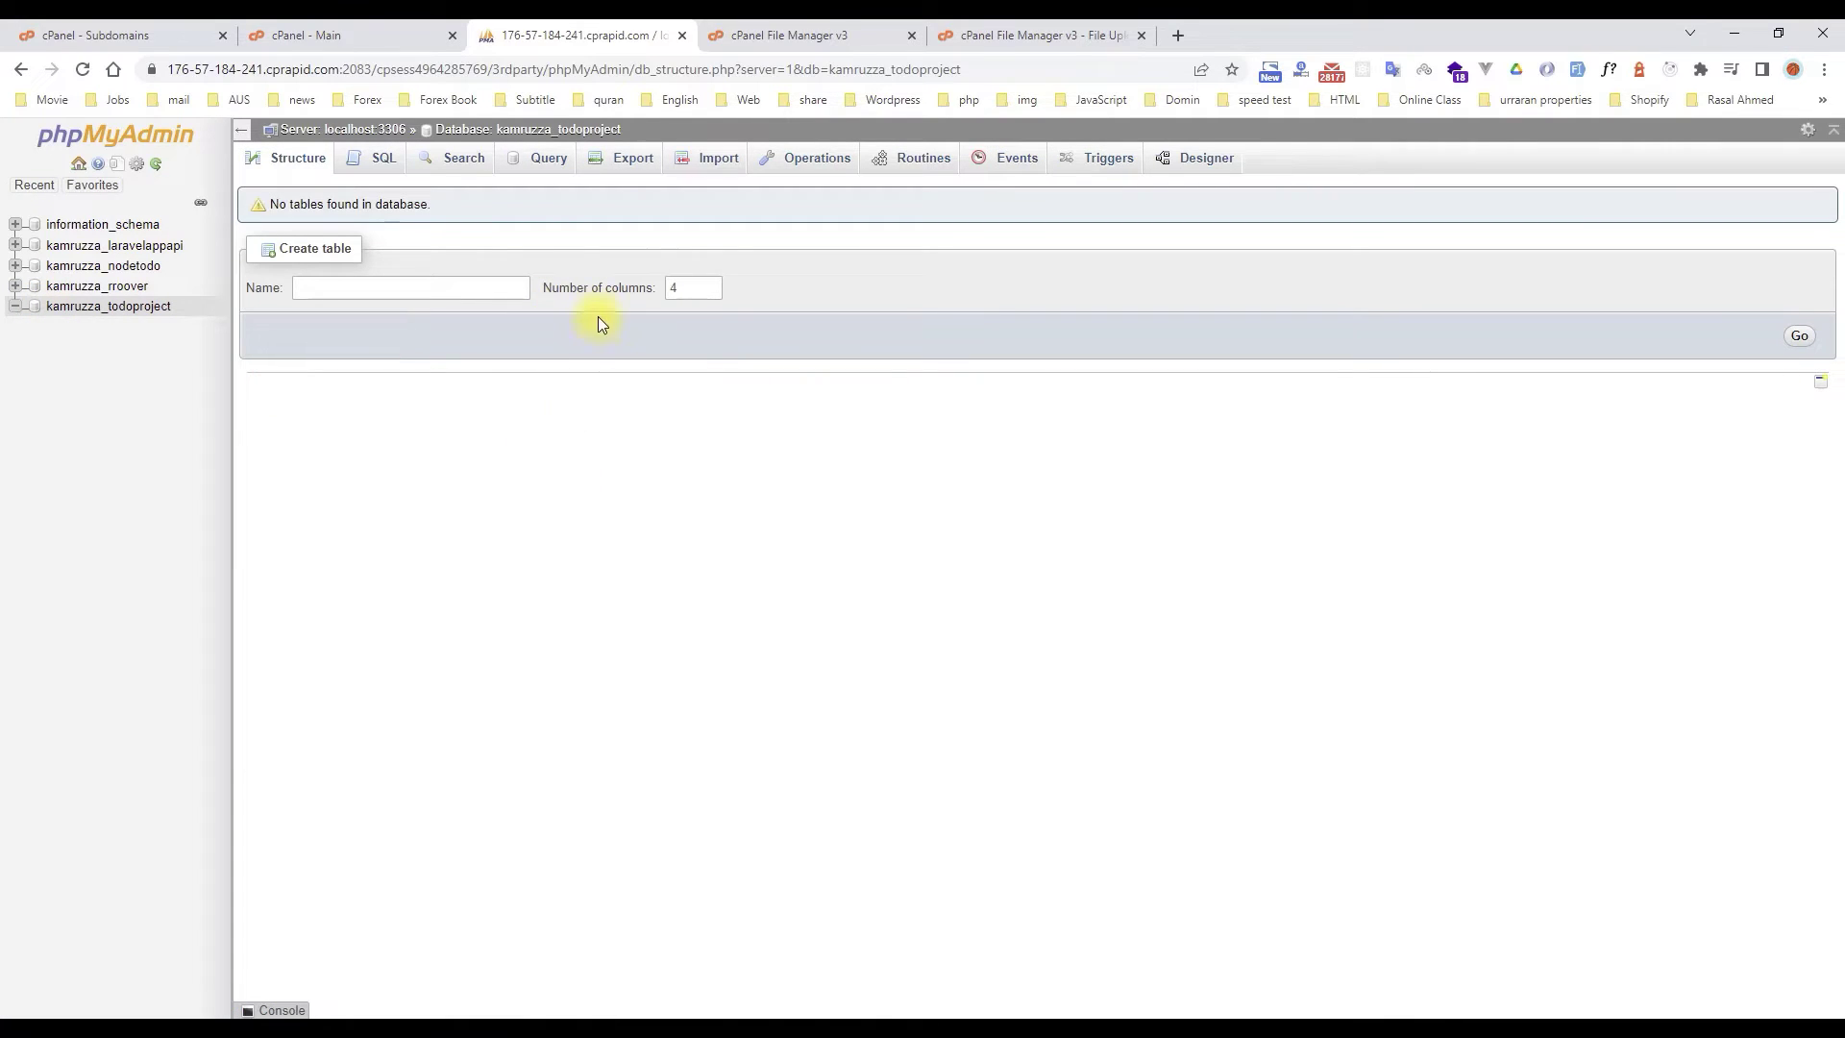
# - Switch to the Chrome window with the localhost phpMyAdmin and open the todos table of the mytodo database
pyautogui.moveTo(821, 959)
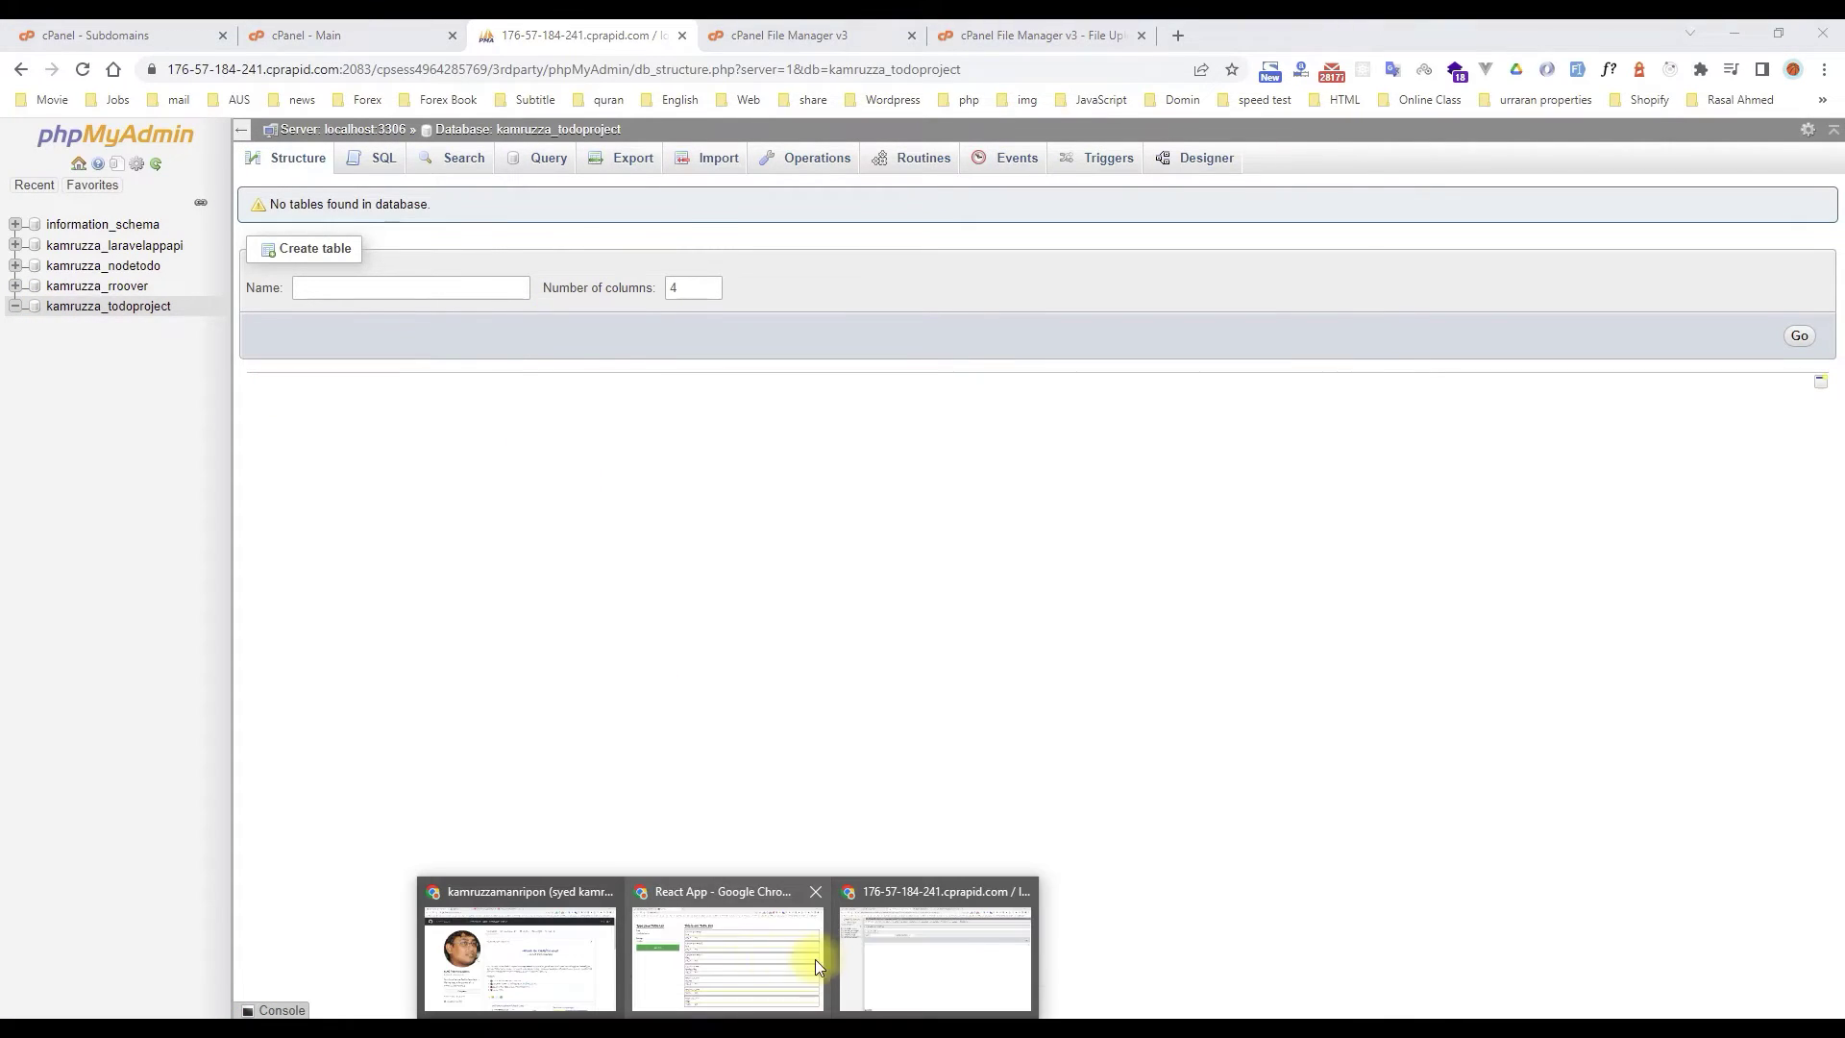
pyautogui.click(721, 955)
pyautogui.click(114, 29)
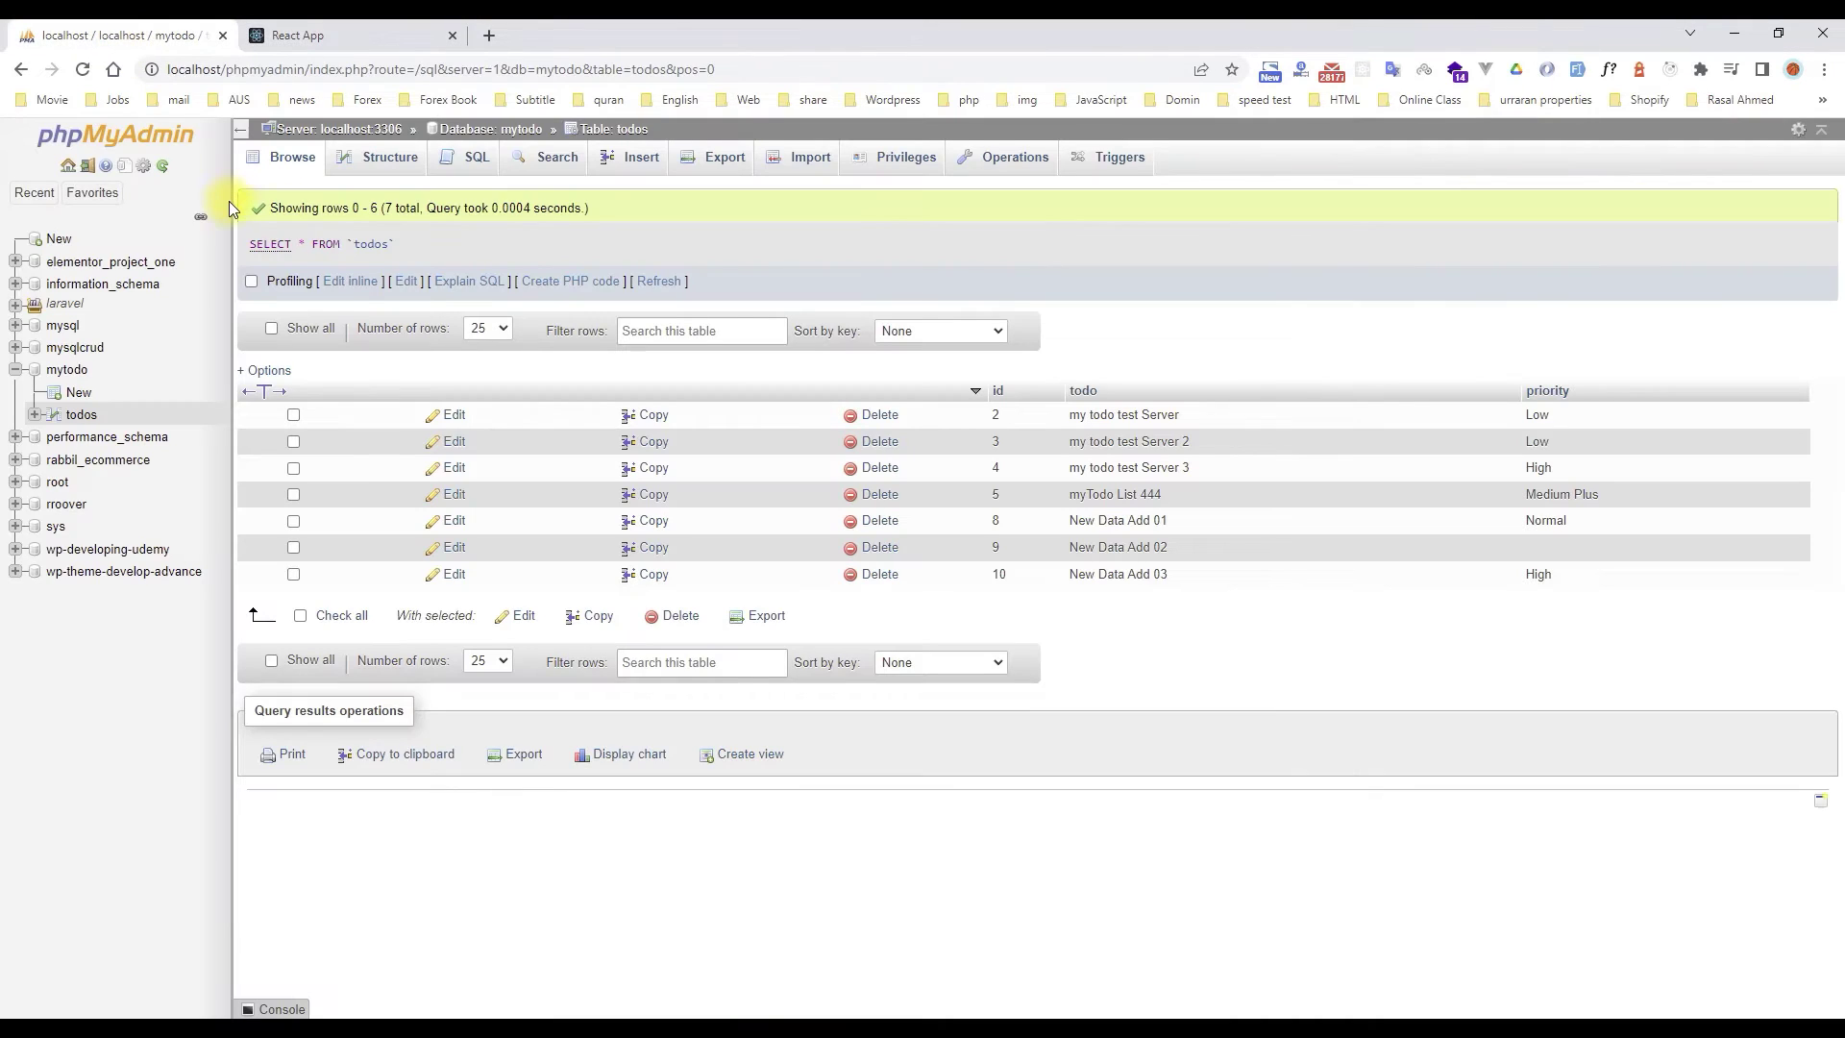
pyautogui.click(73, 421)
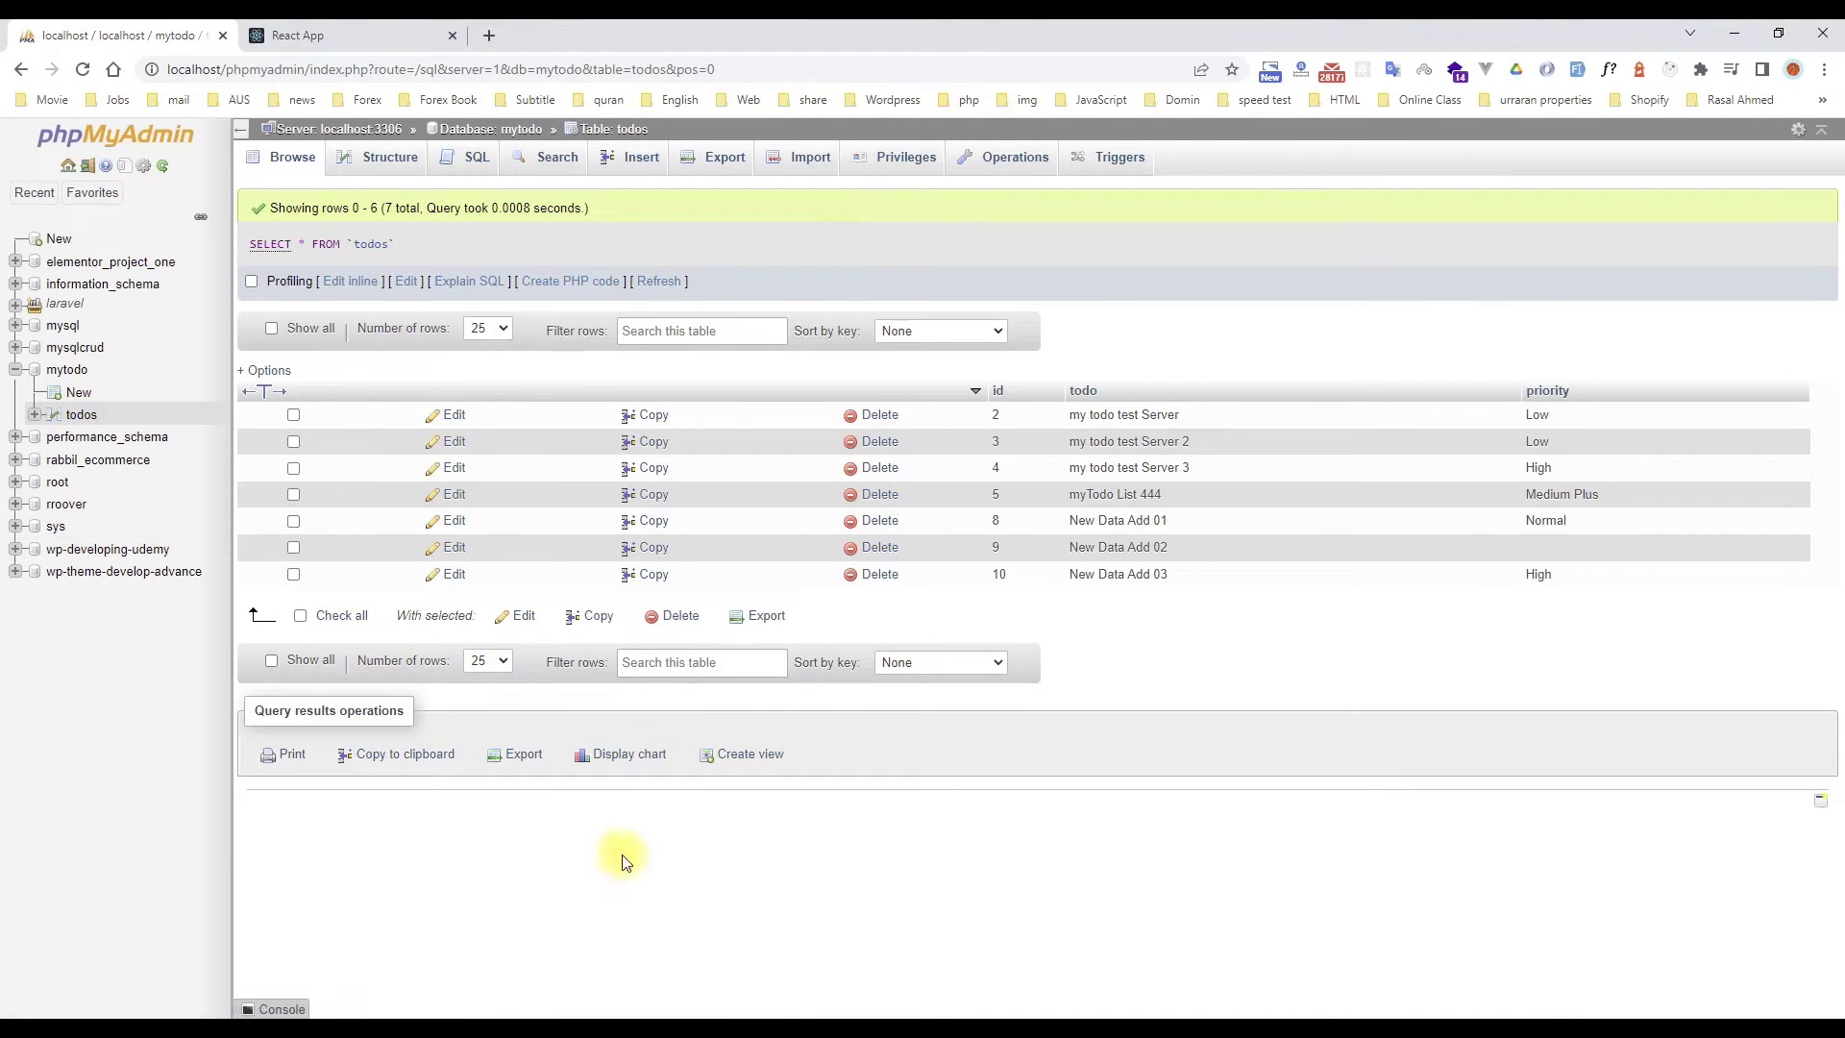
pyautogui.click(774, 161)
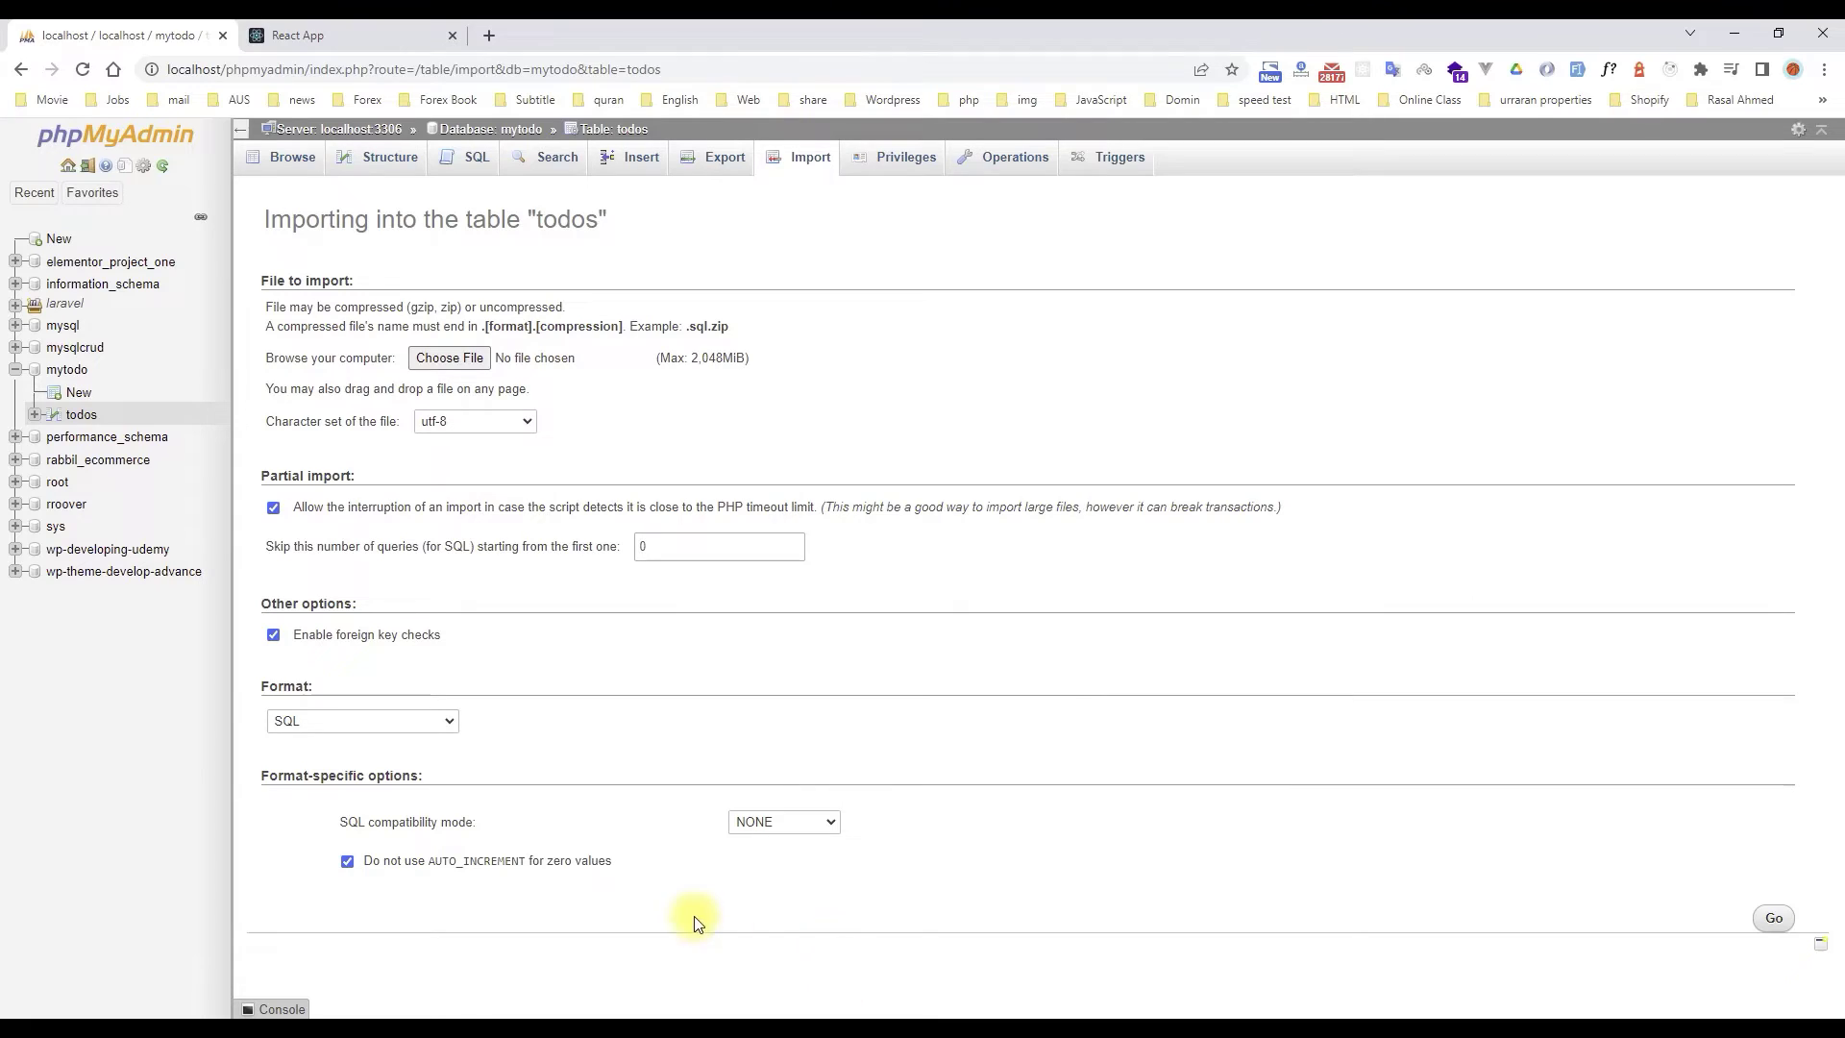
pyautogui.click(1774, 917)
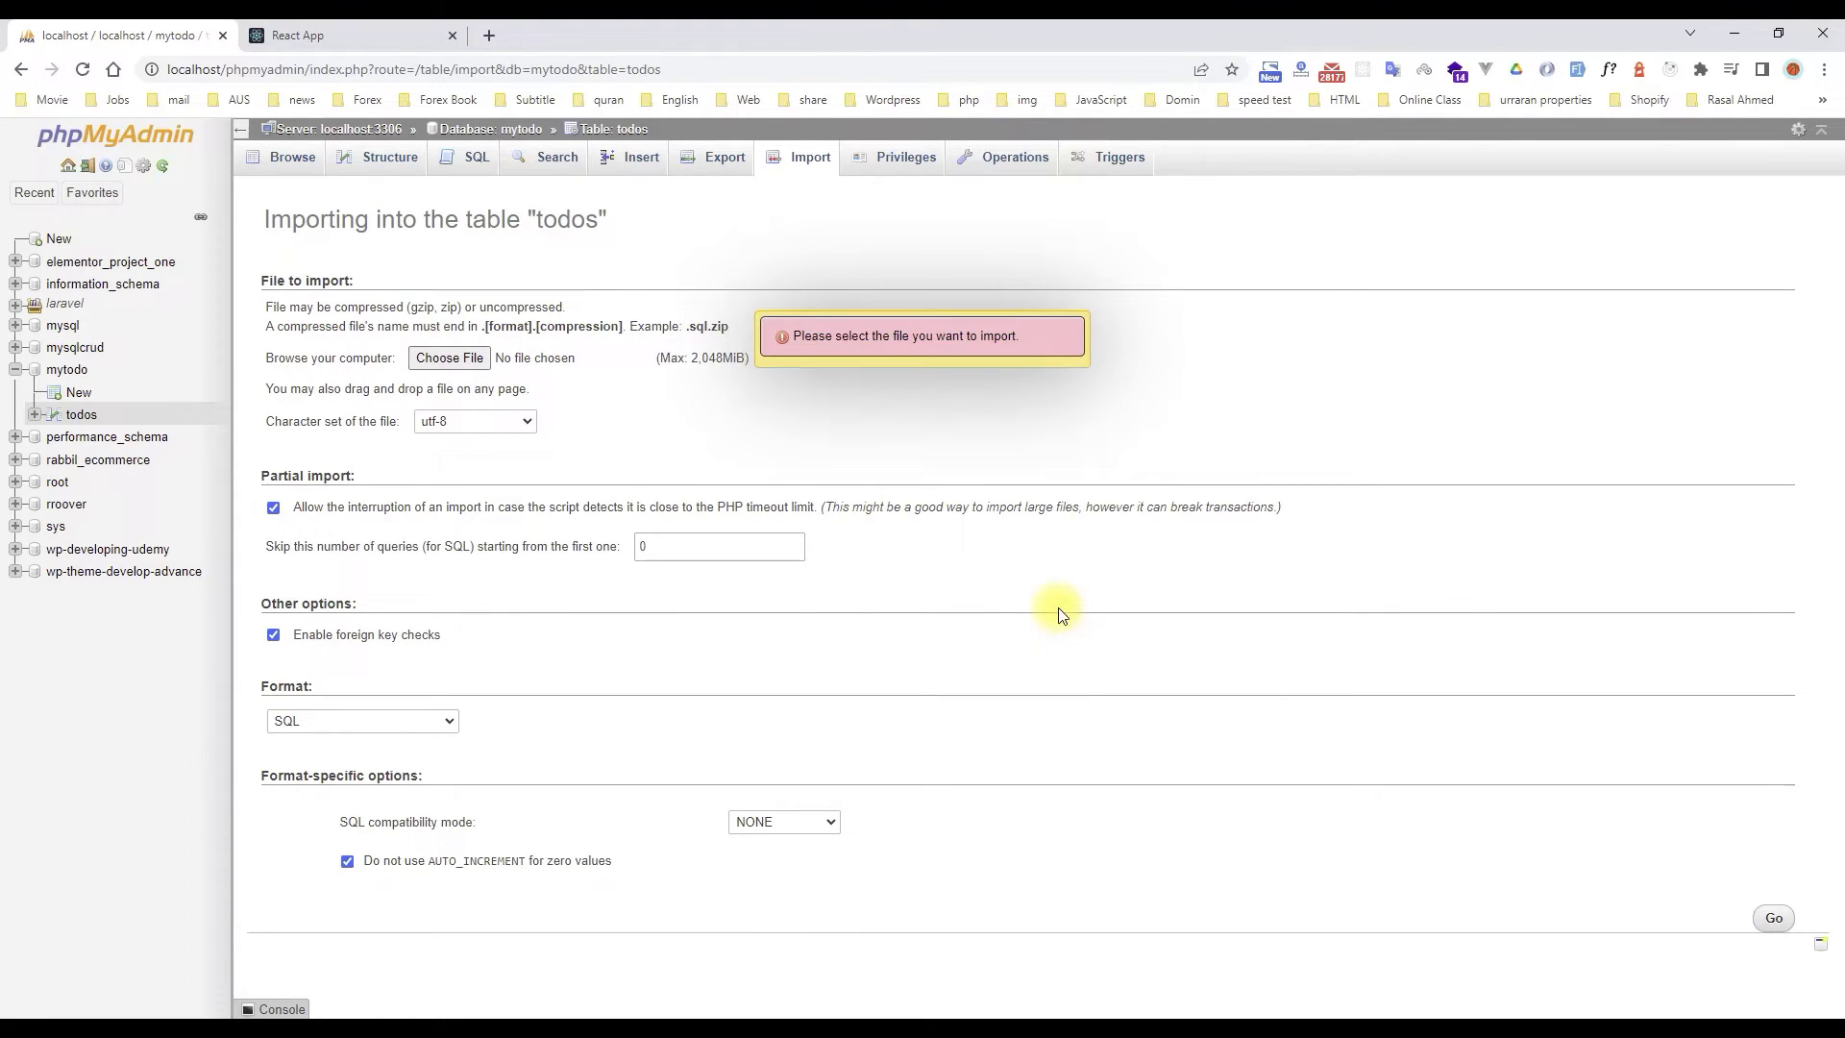
pyautogui.click(450, 357)
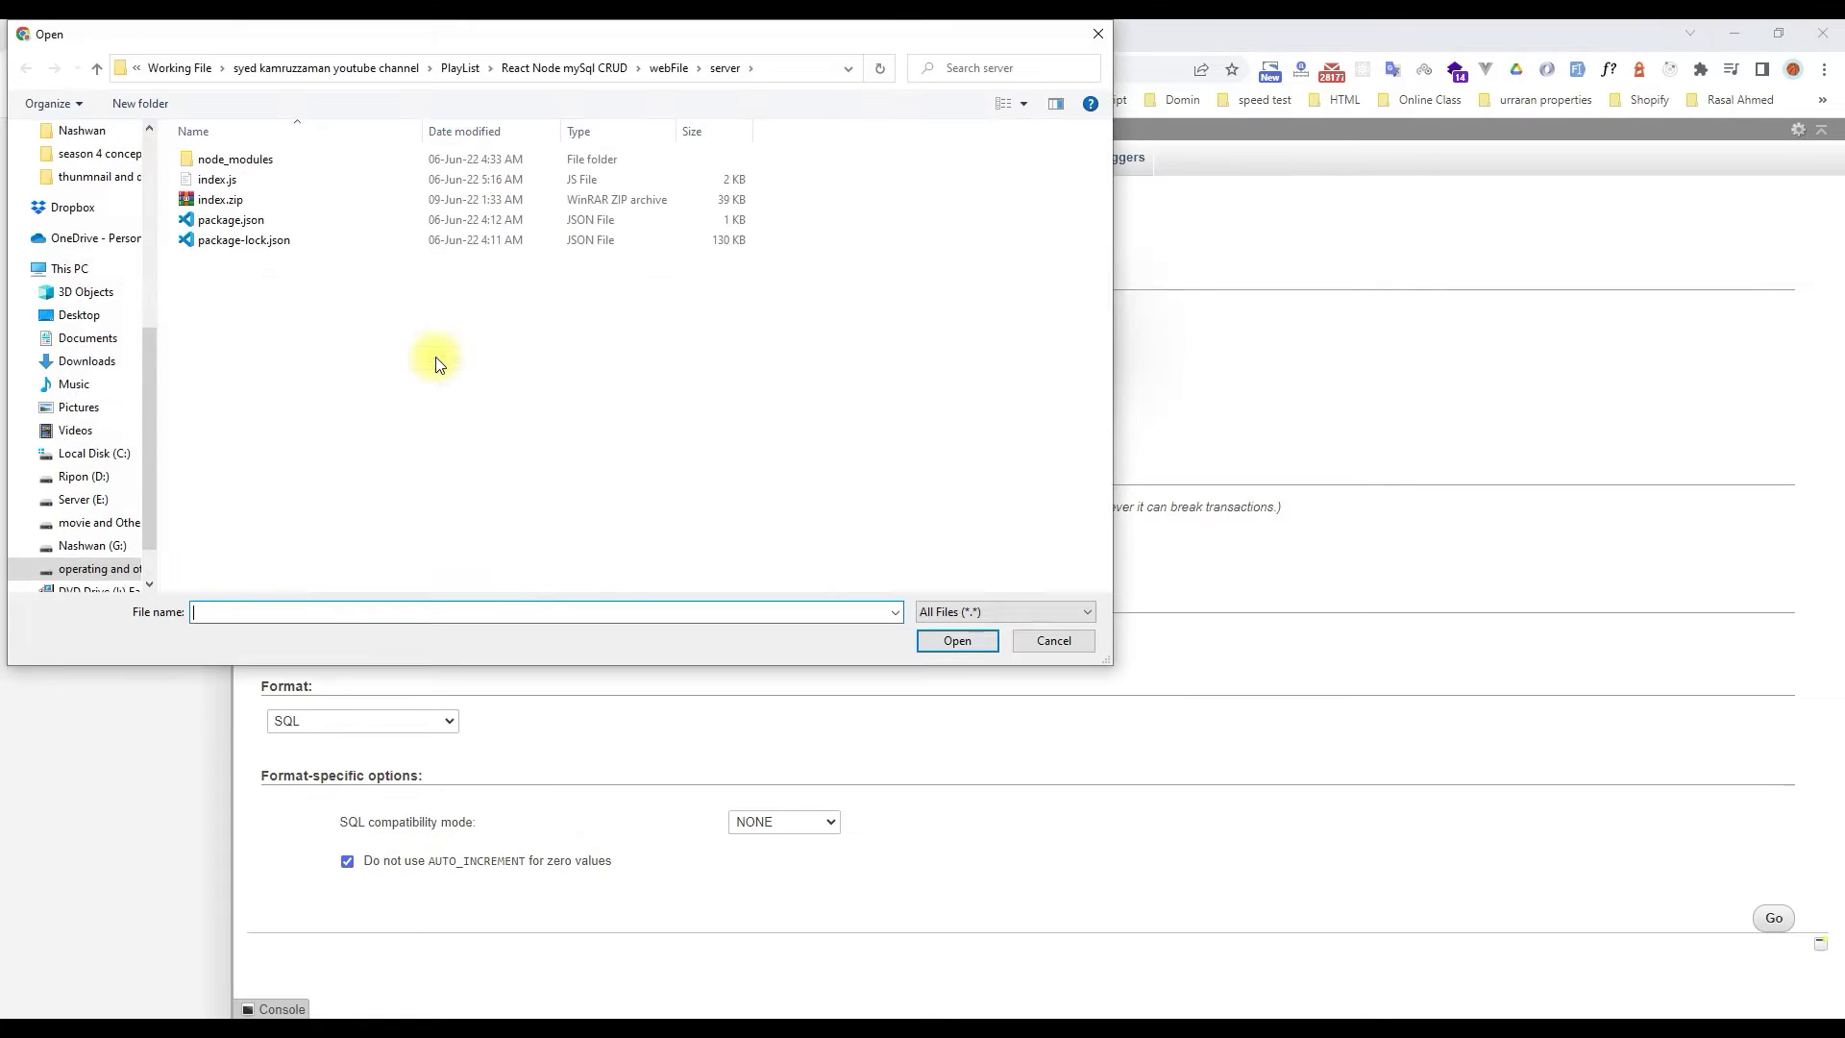
pyautogui.click(1053, 640)
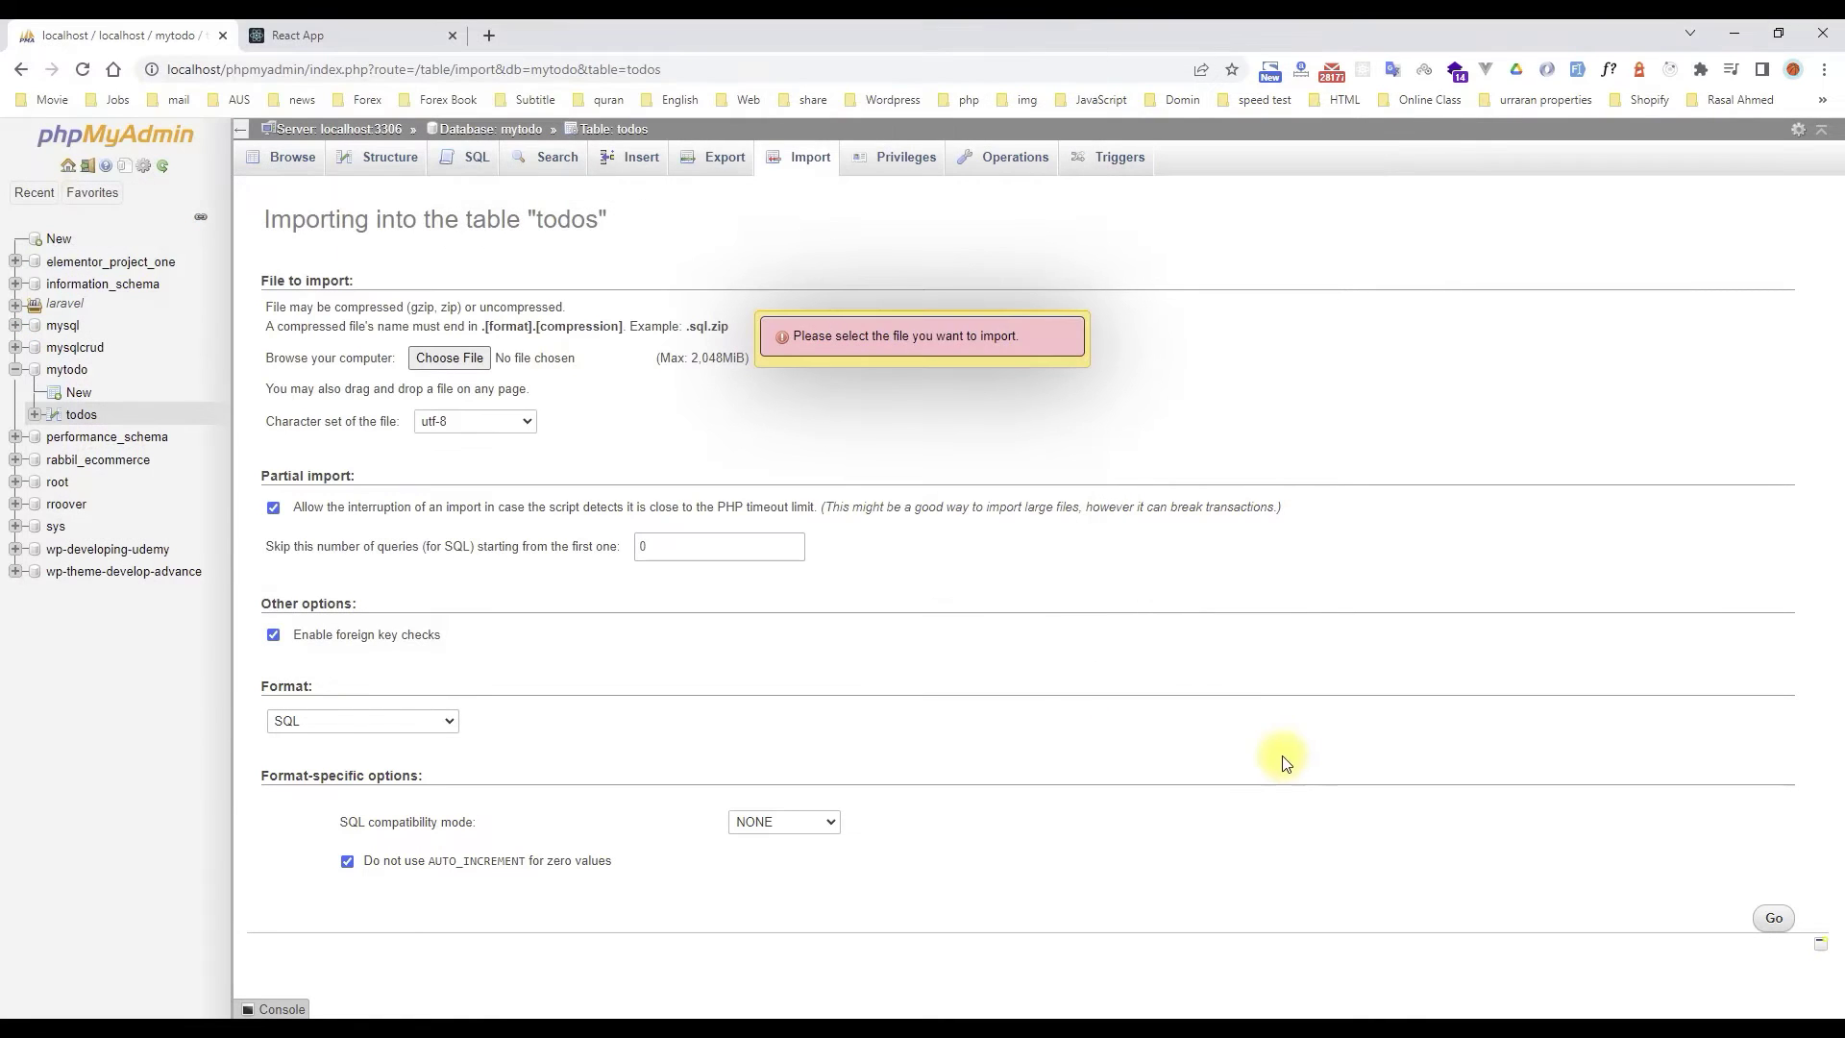
# - Export all rows of the todos table in SQL format with the Quick method, saving todos.sql on the H: drive
pyautogui.click(709, 156)
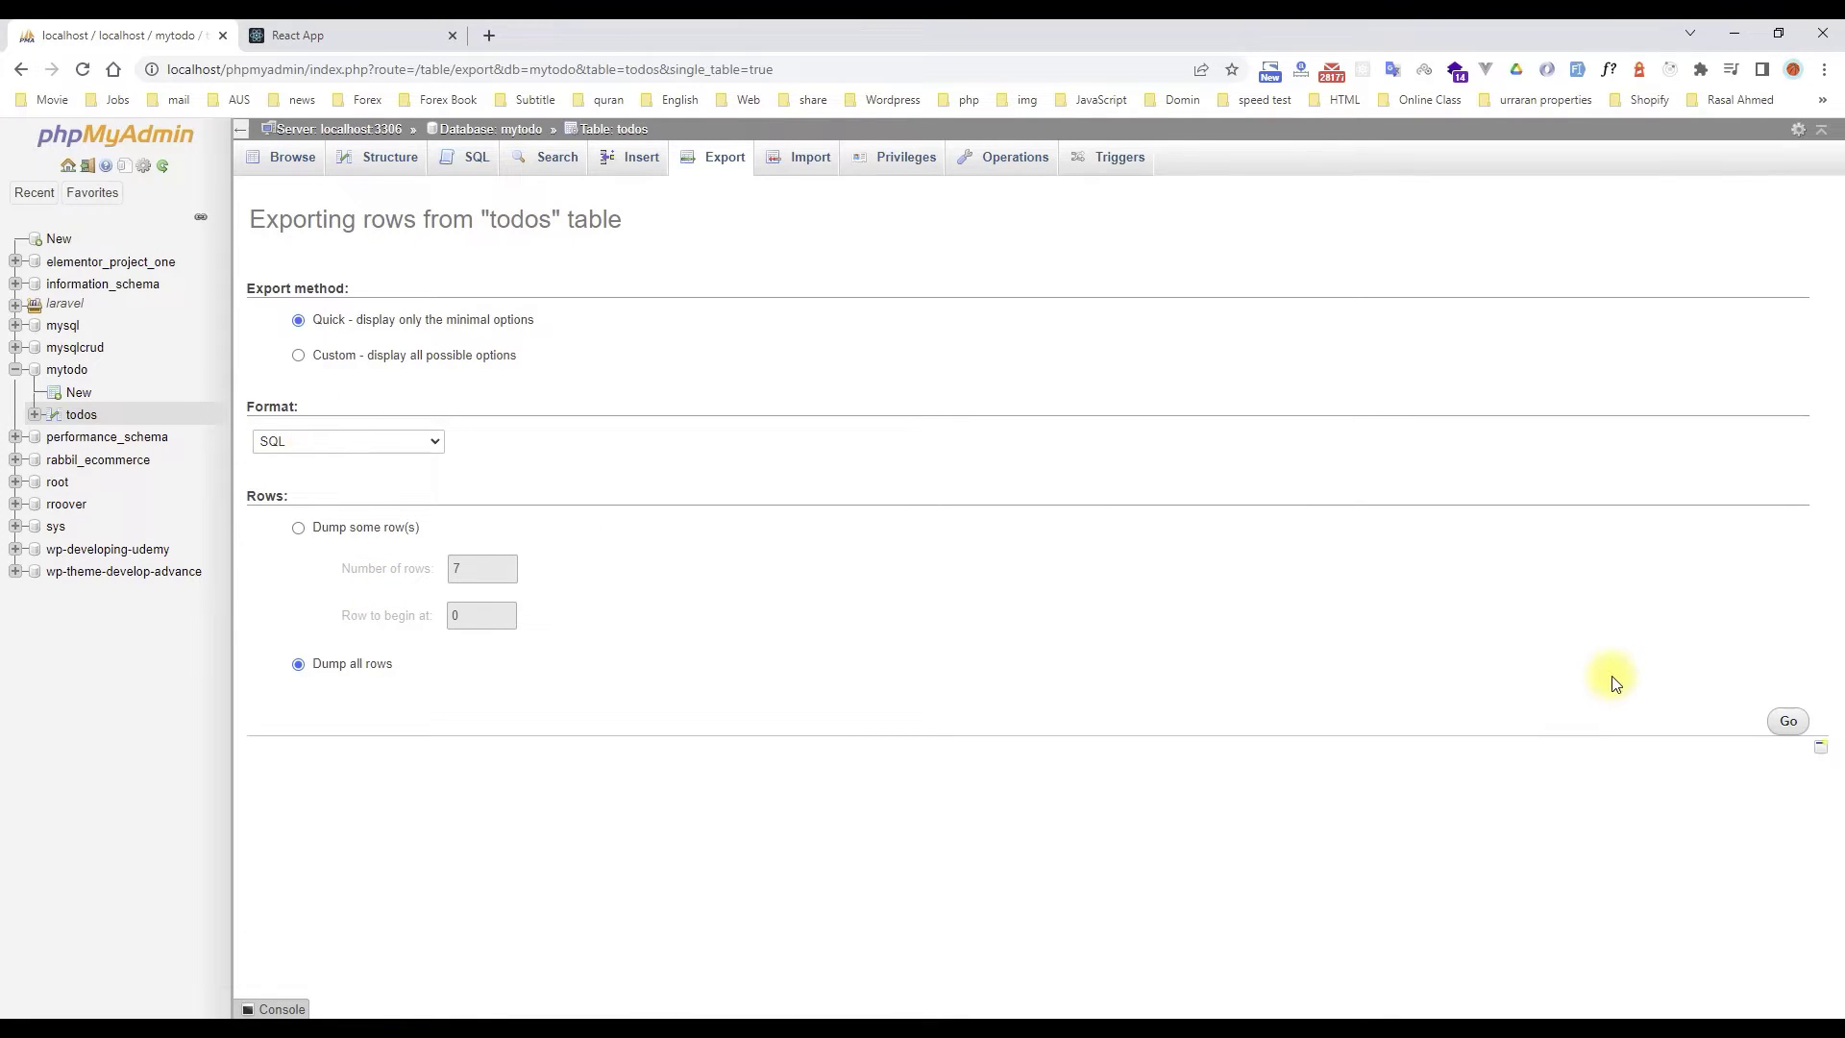
pyautogui.click(1788, 721)
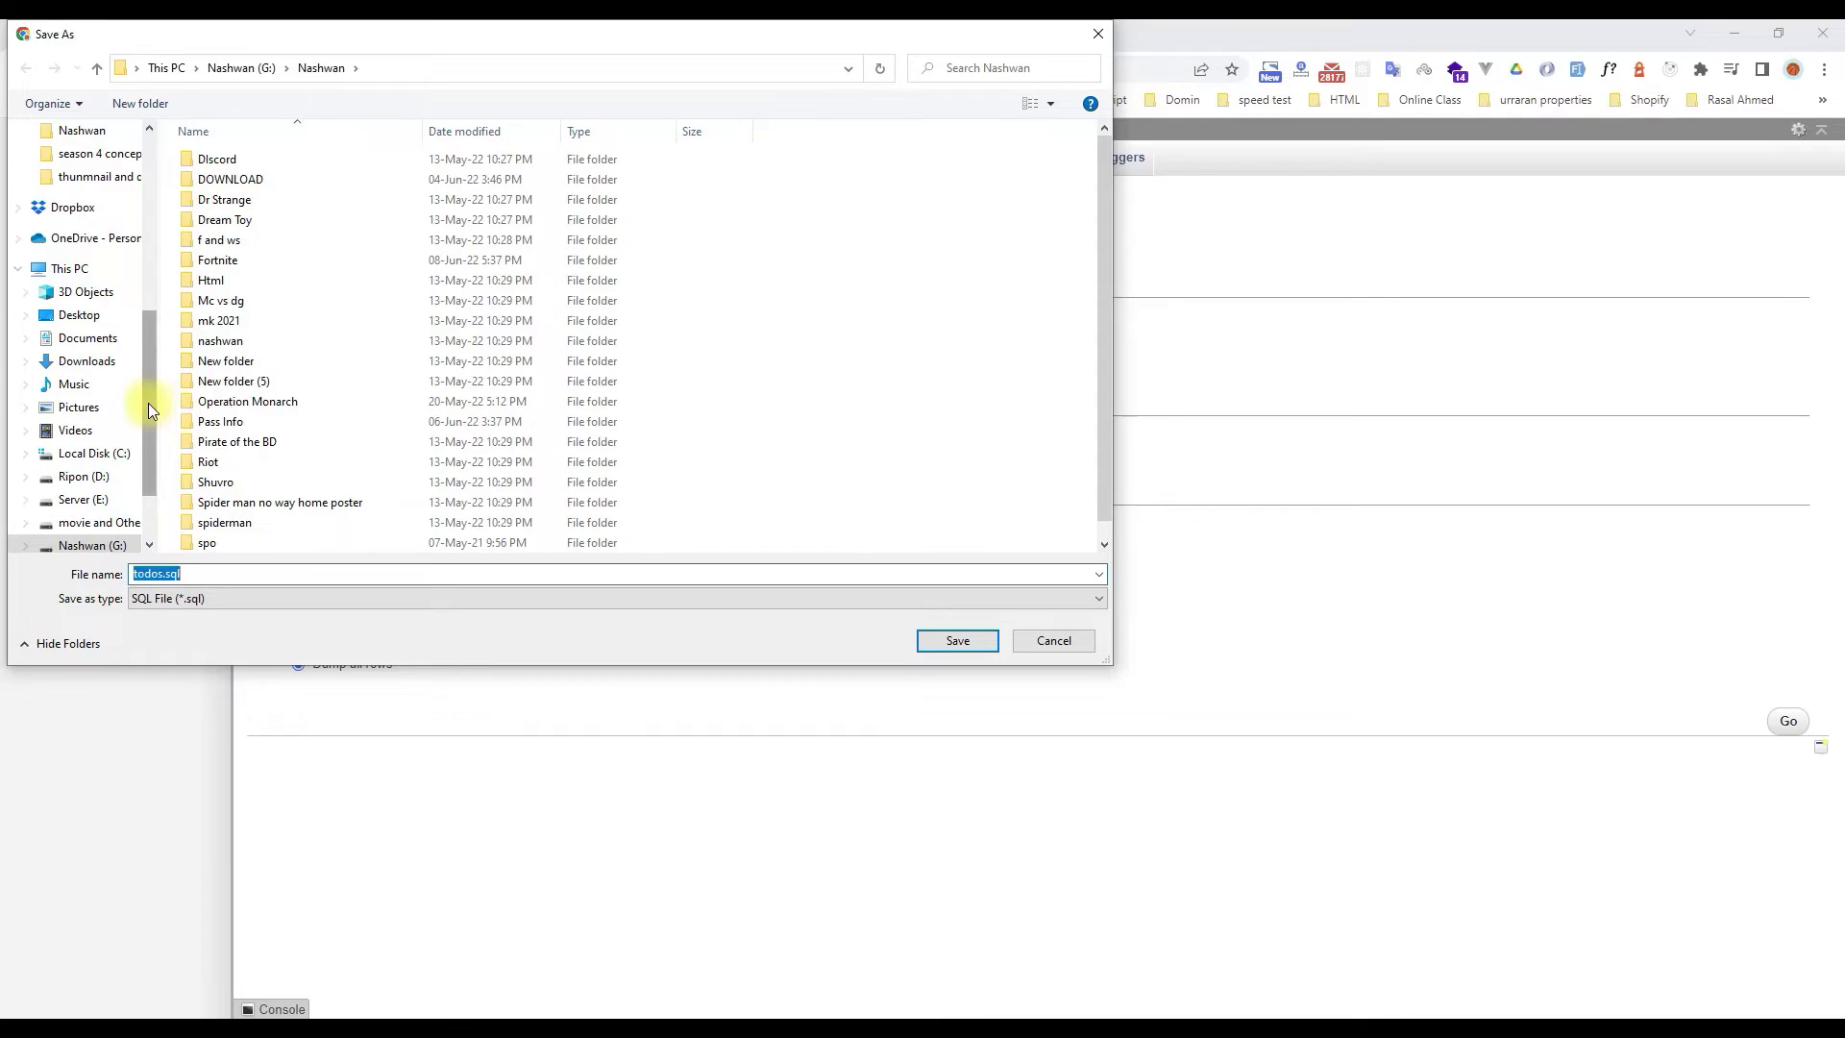
pyautogui.moveTo(148, 401); pyautogui.dragTo(148, 498)
pyautogui.click(106, 468)
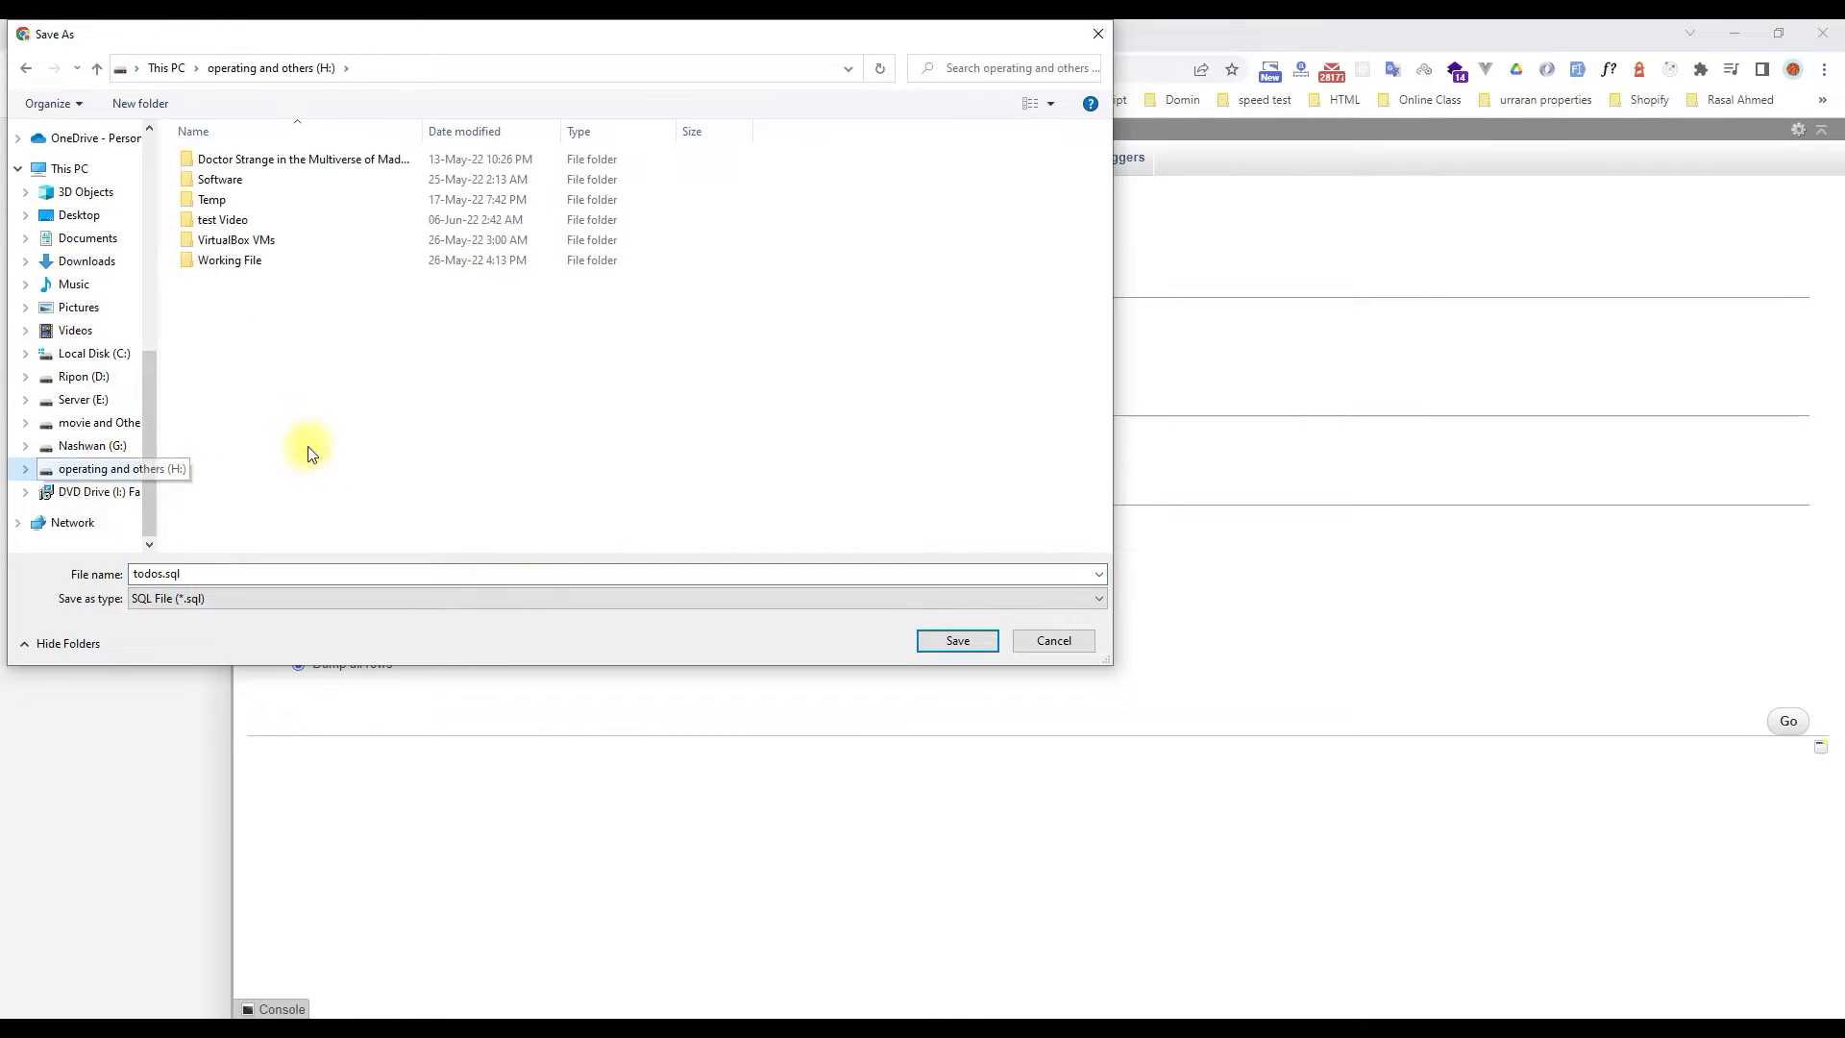
pyautogui.click(958, 641)
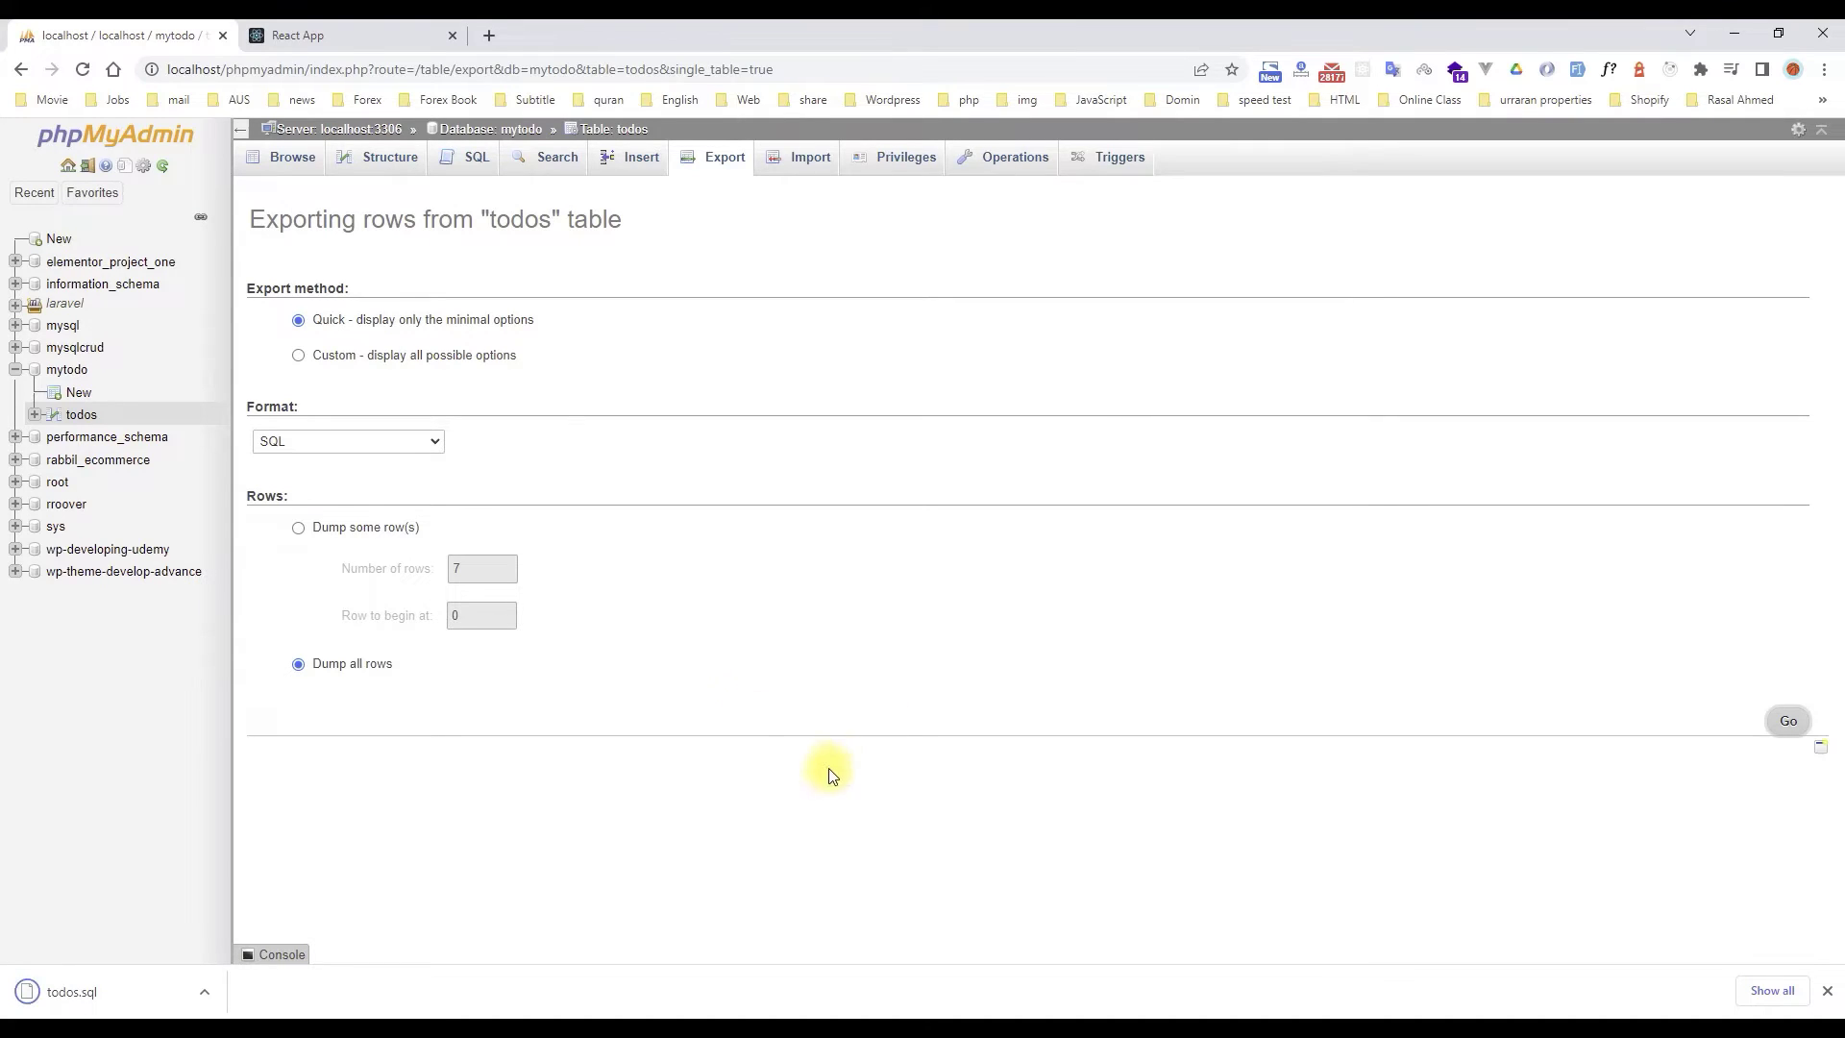
# - Switch to the Chrome window with the cPanel phpMyAdmin and open the import page of the todoproject database
pyautogui.moveTo(728, 1028)
pyautogui.click(953, 961)
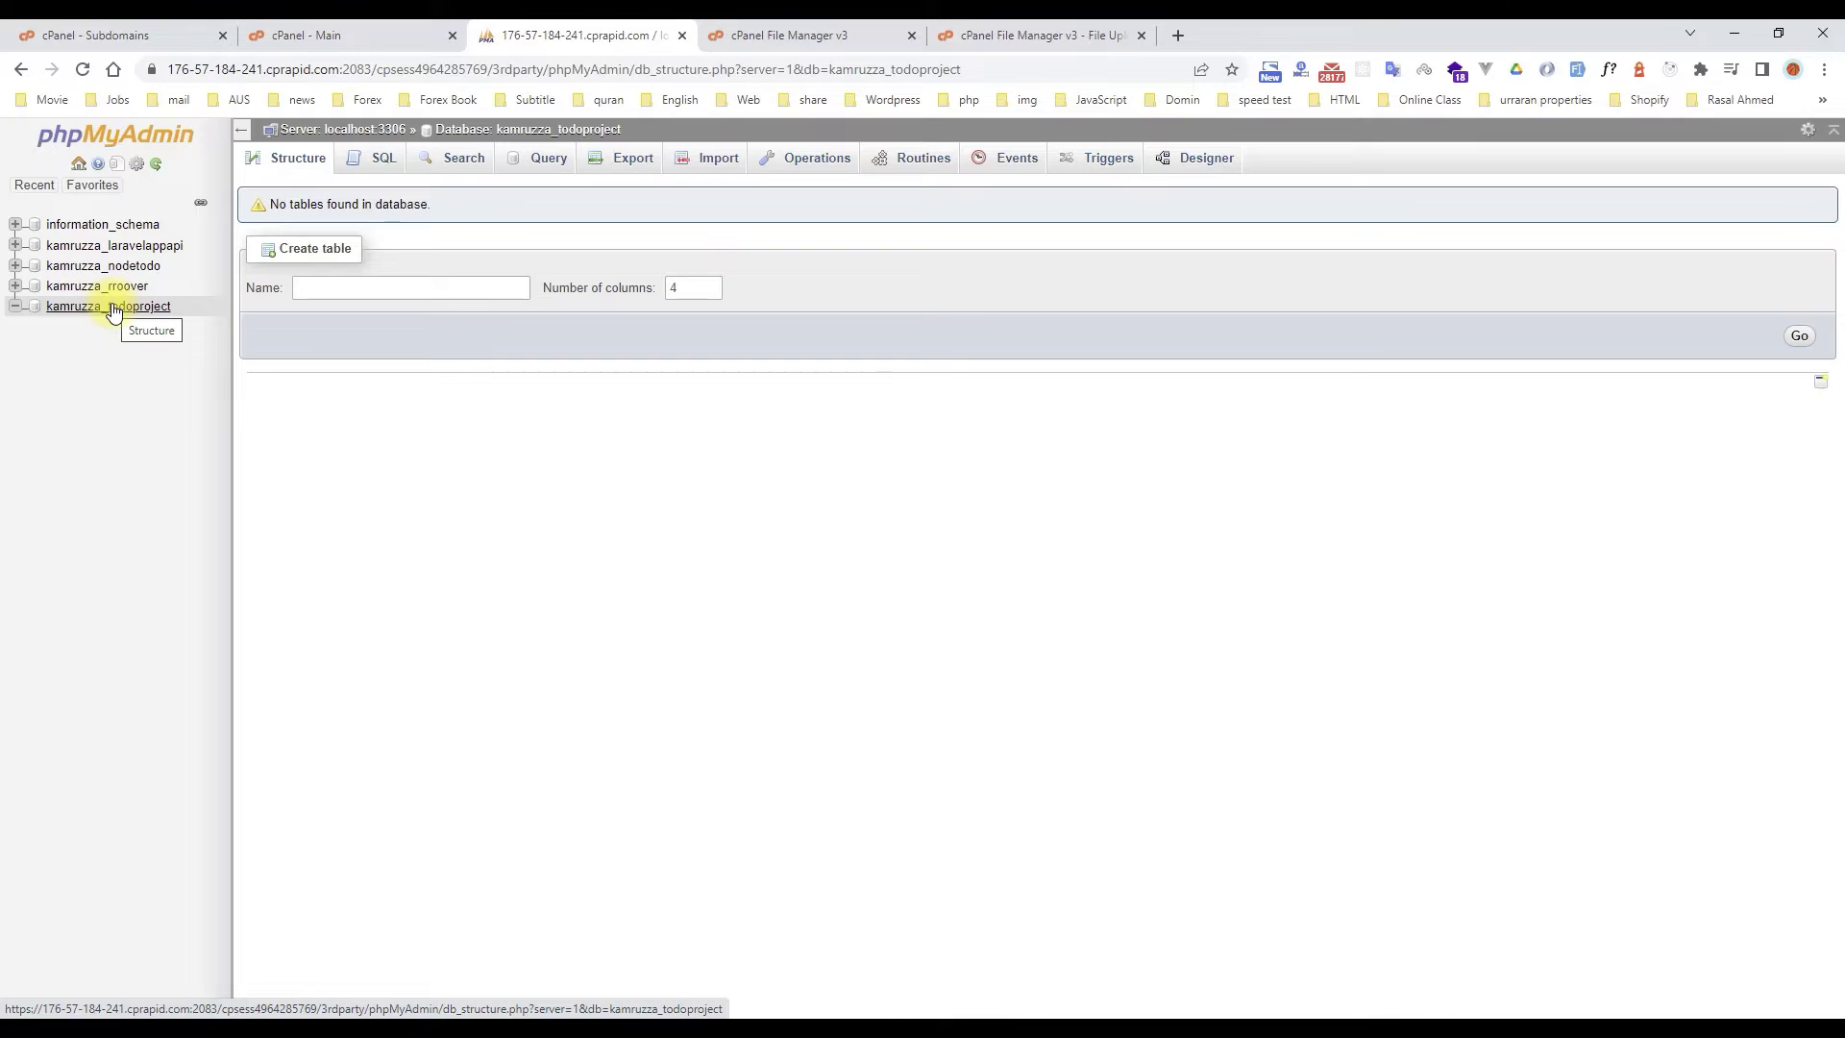
pyautogui.click(698, 169)
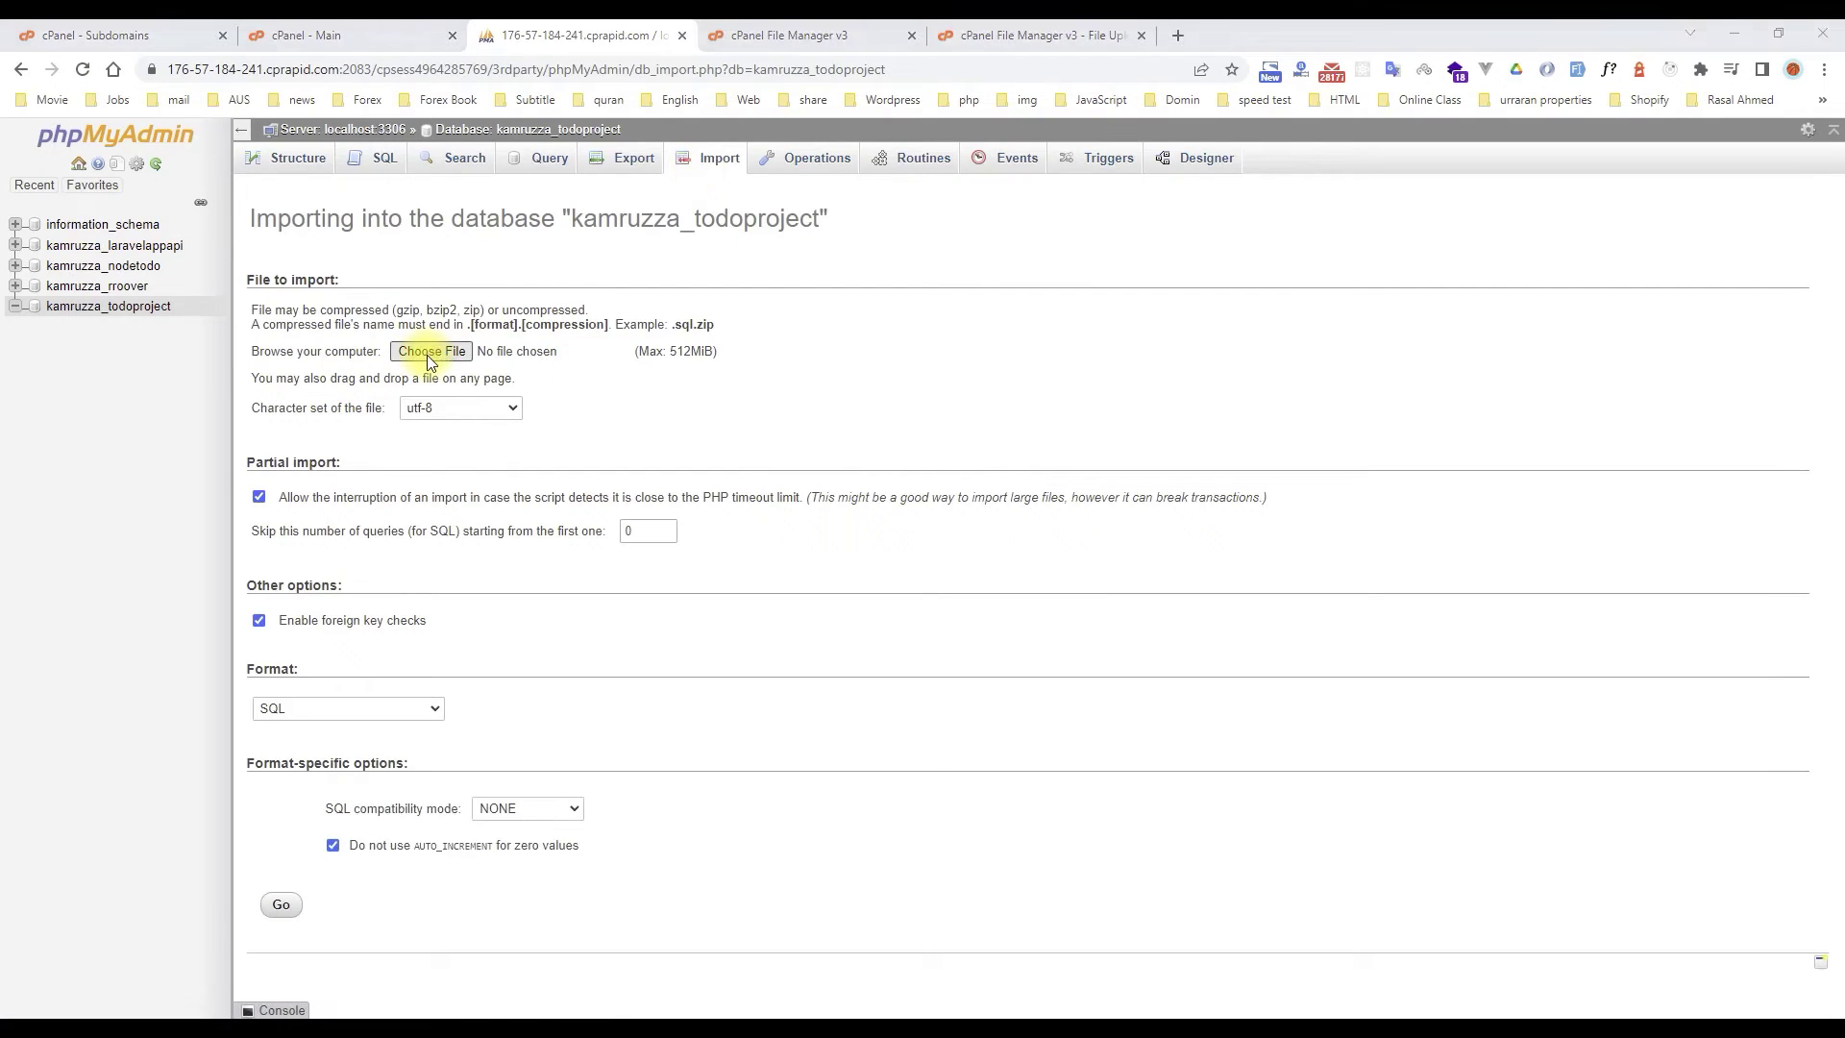
# - Import todos.sql from the H: drive into the todoproject database in SQL format
pyautogui.click(430, 353)
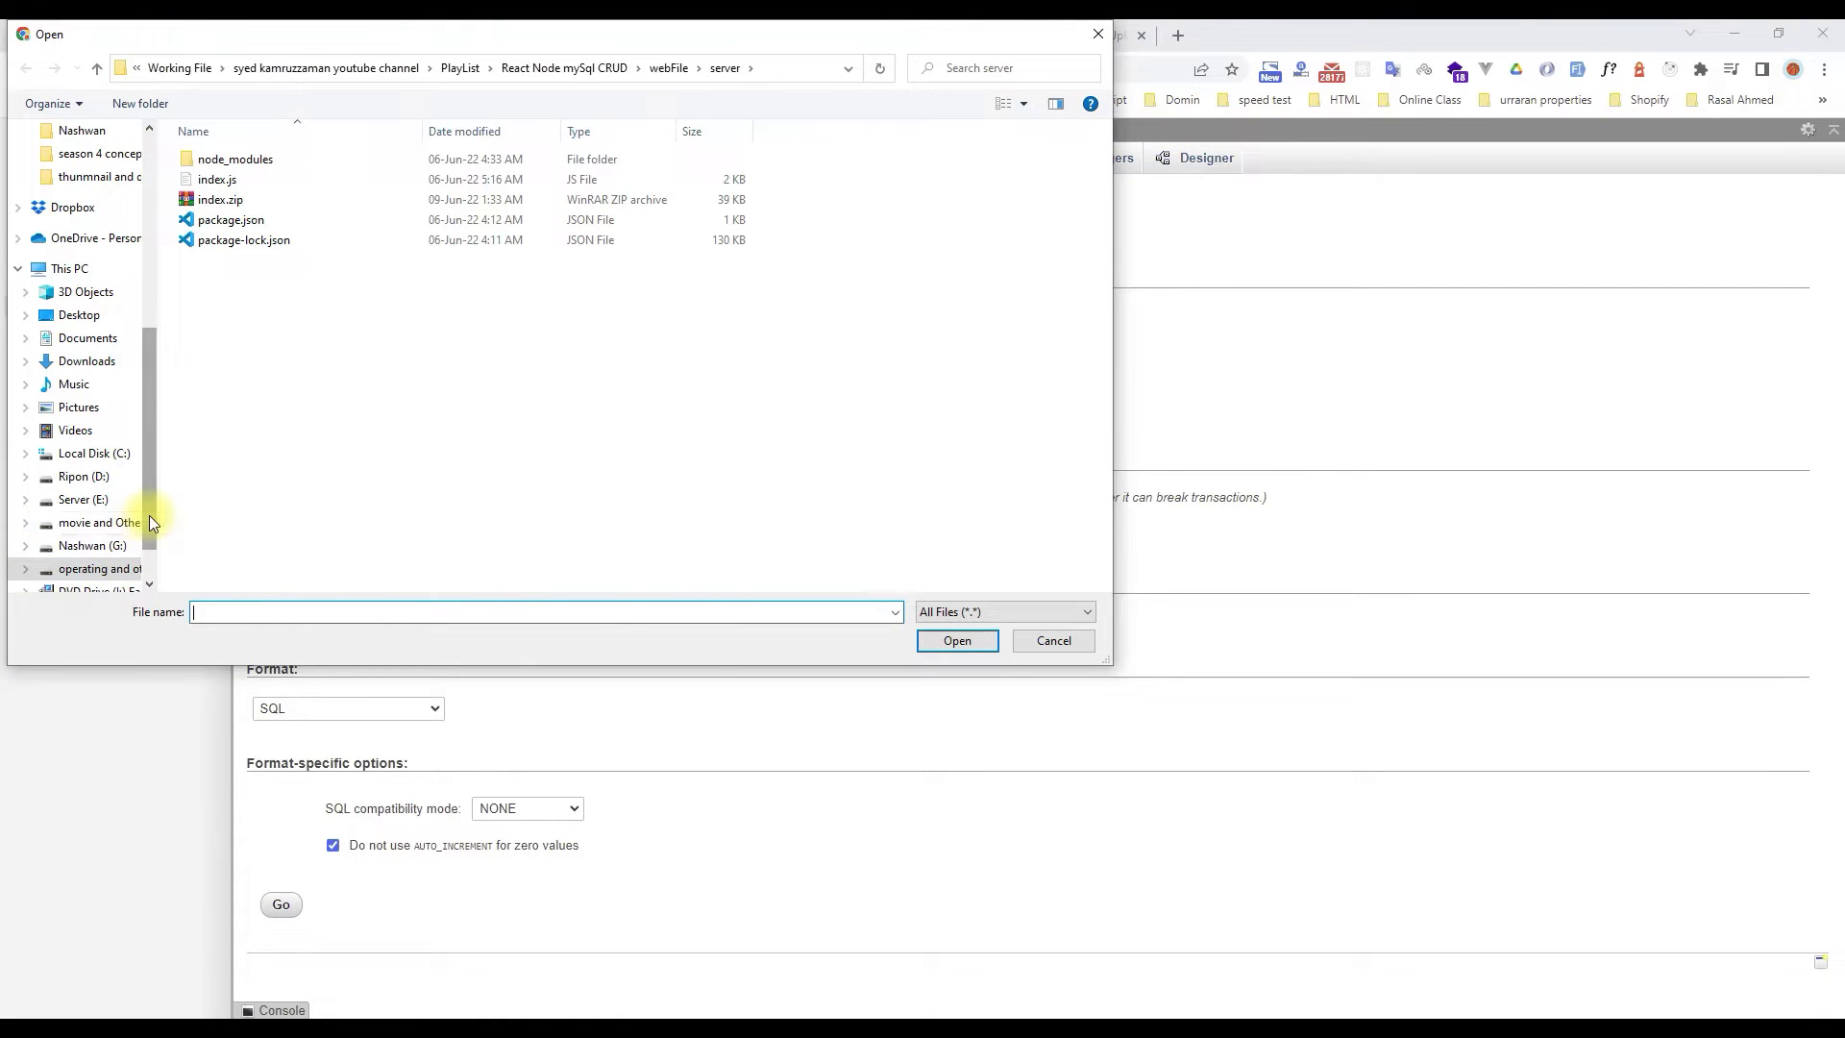
pyautogui.scroll(-1, 149, 522)
pyautogui.click(123, 500)
pyautogui.click(235, 280)
pyautogui.click(957, 641)
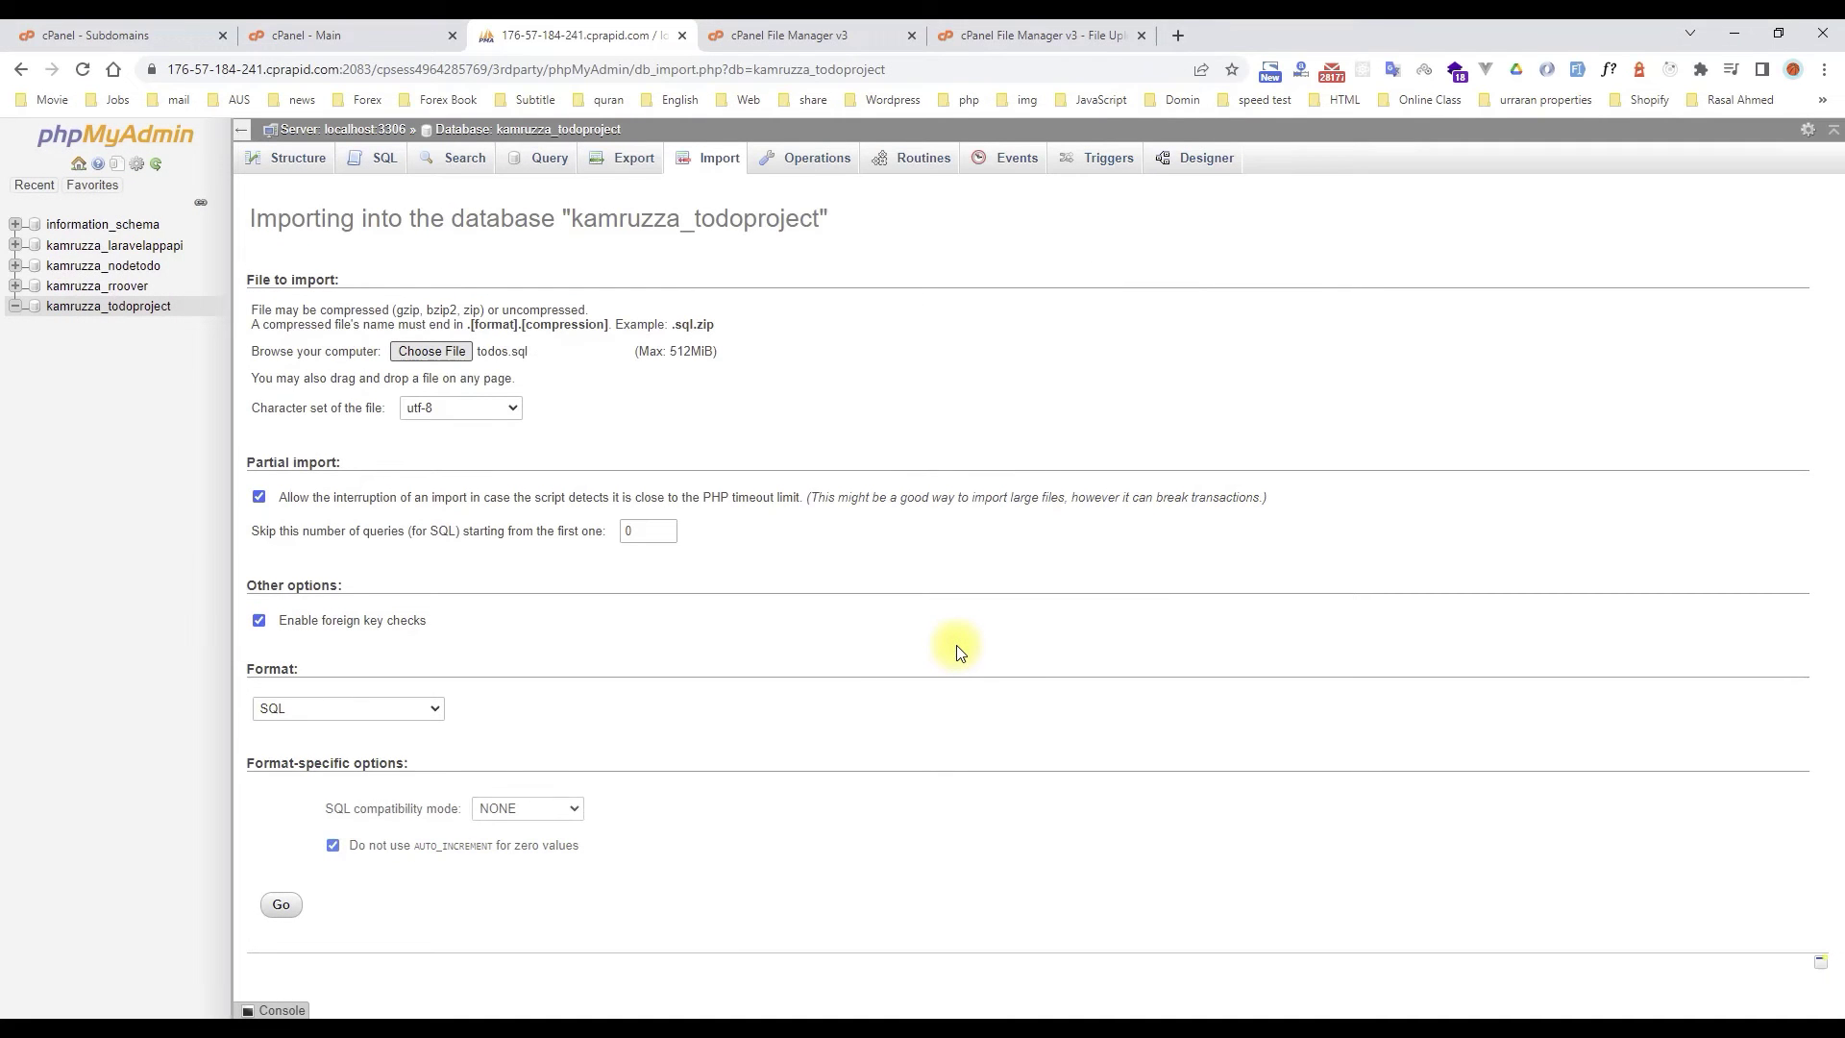
pyautogui.click(267, 909)
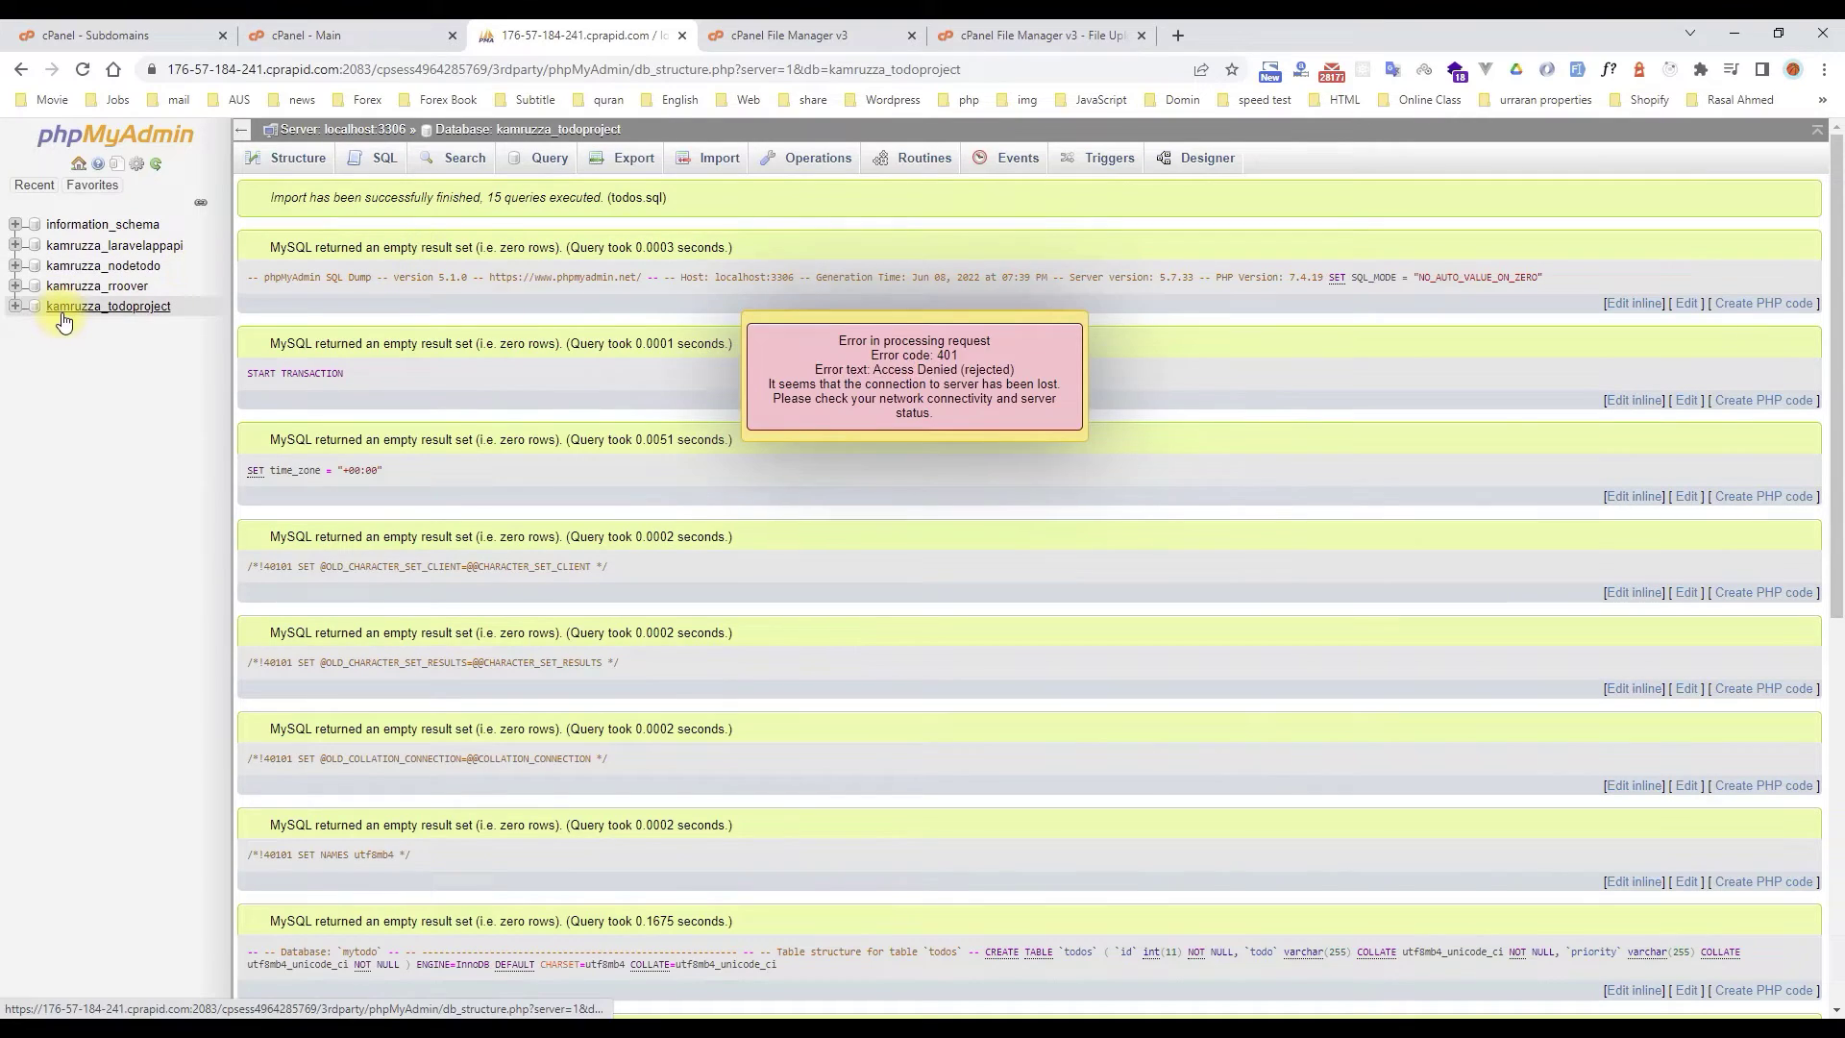
# - Reopen the todoproject database in phpMyAdmin to check the imported todos table
pyautogui.click(63, 317)
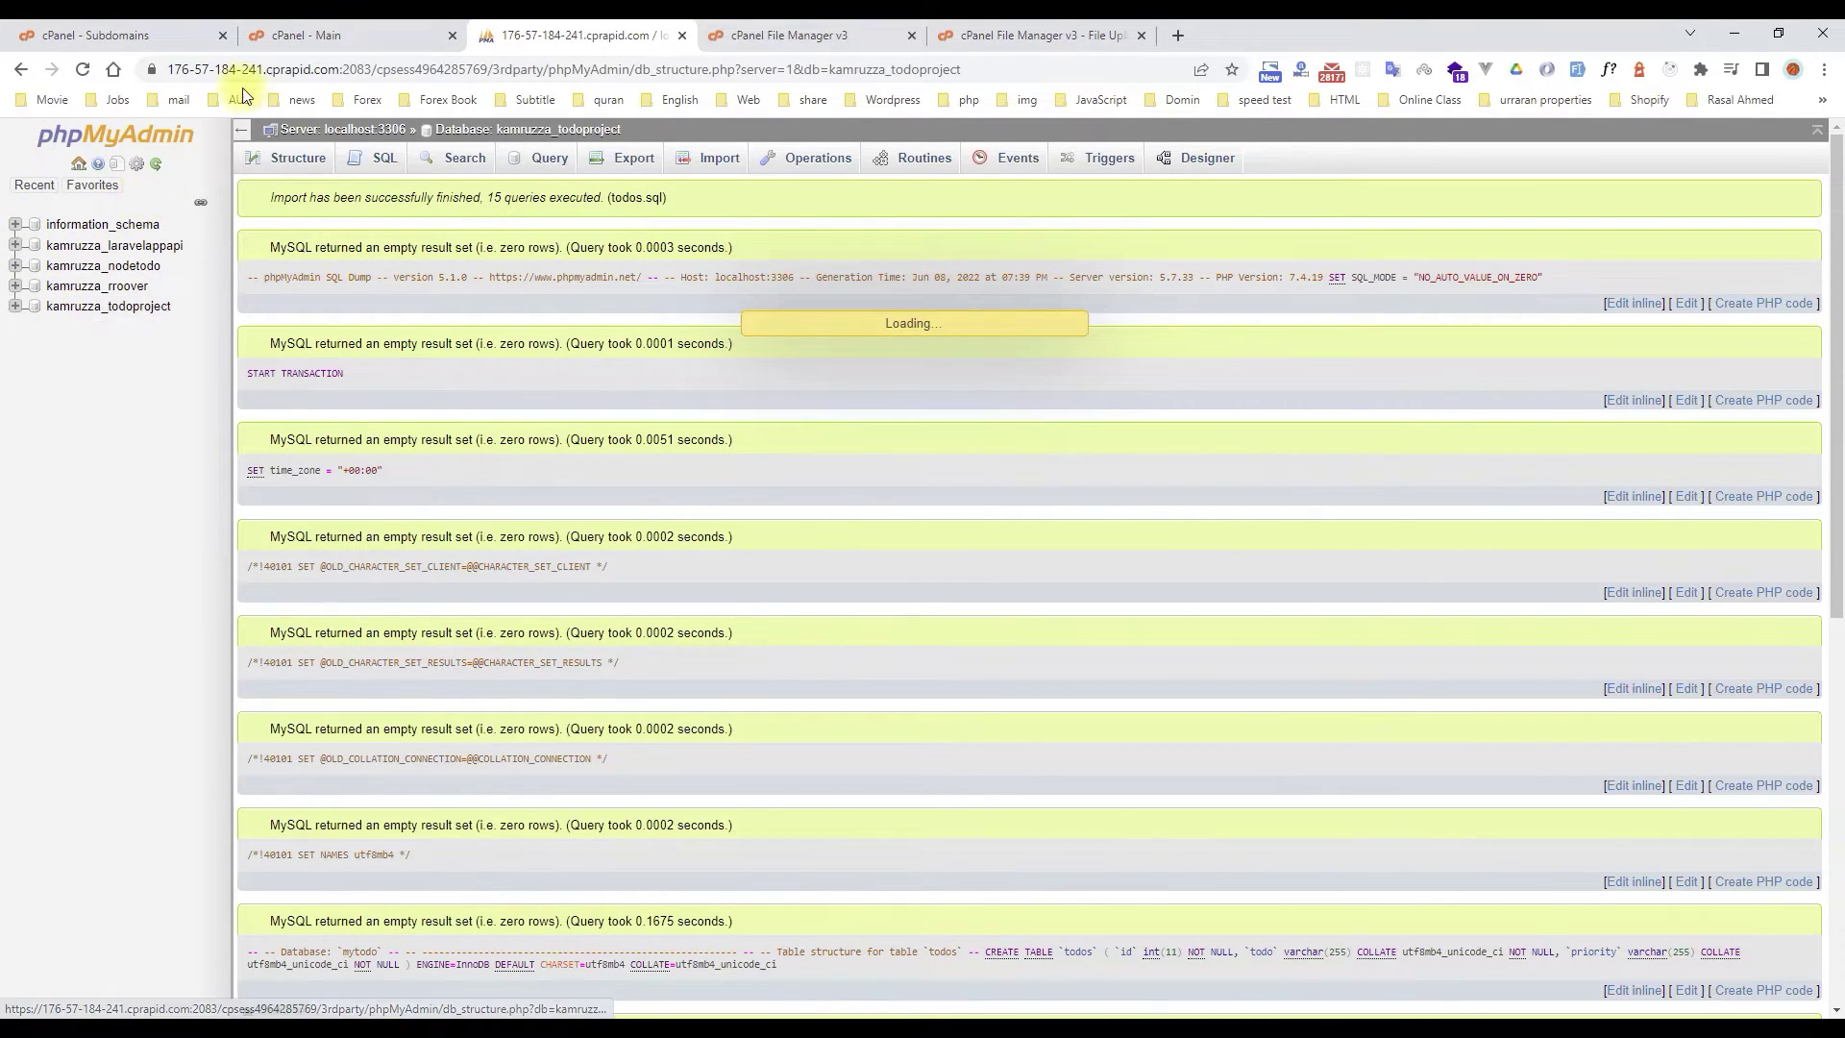
pyautogui.click(377, 33)
pyautogui.click(661, 33)
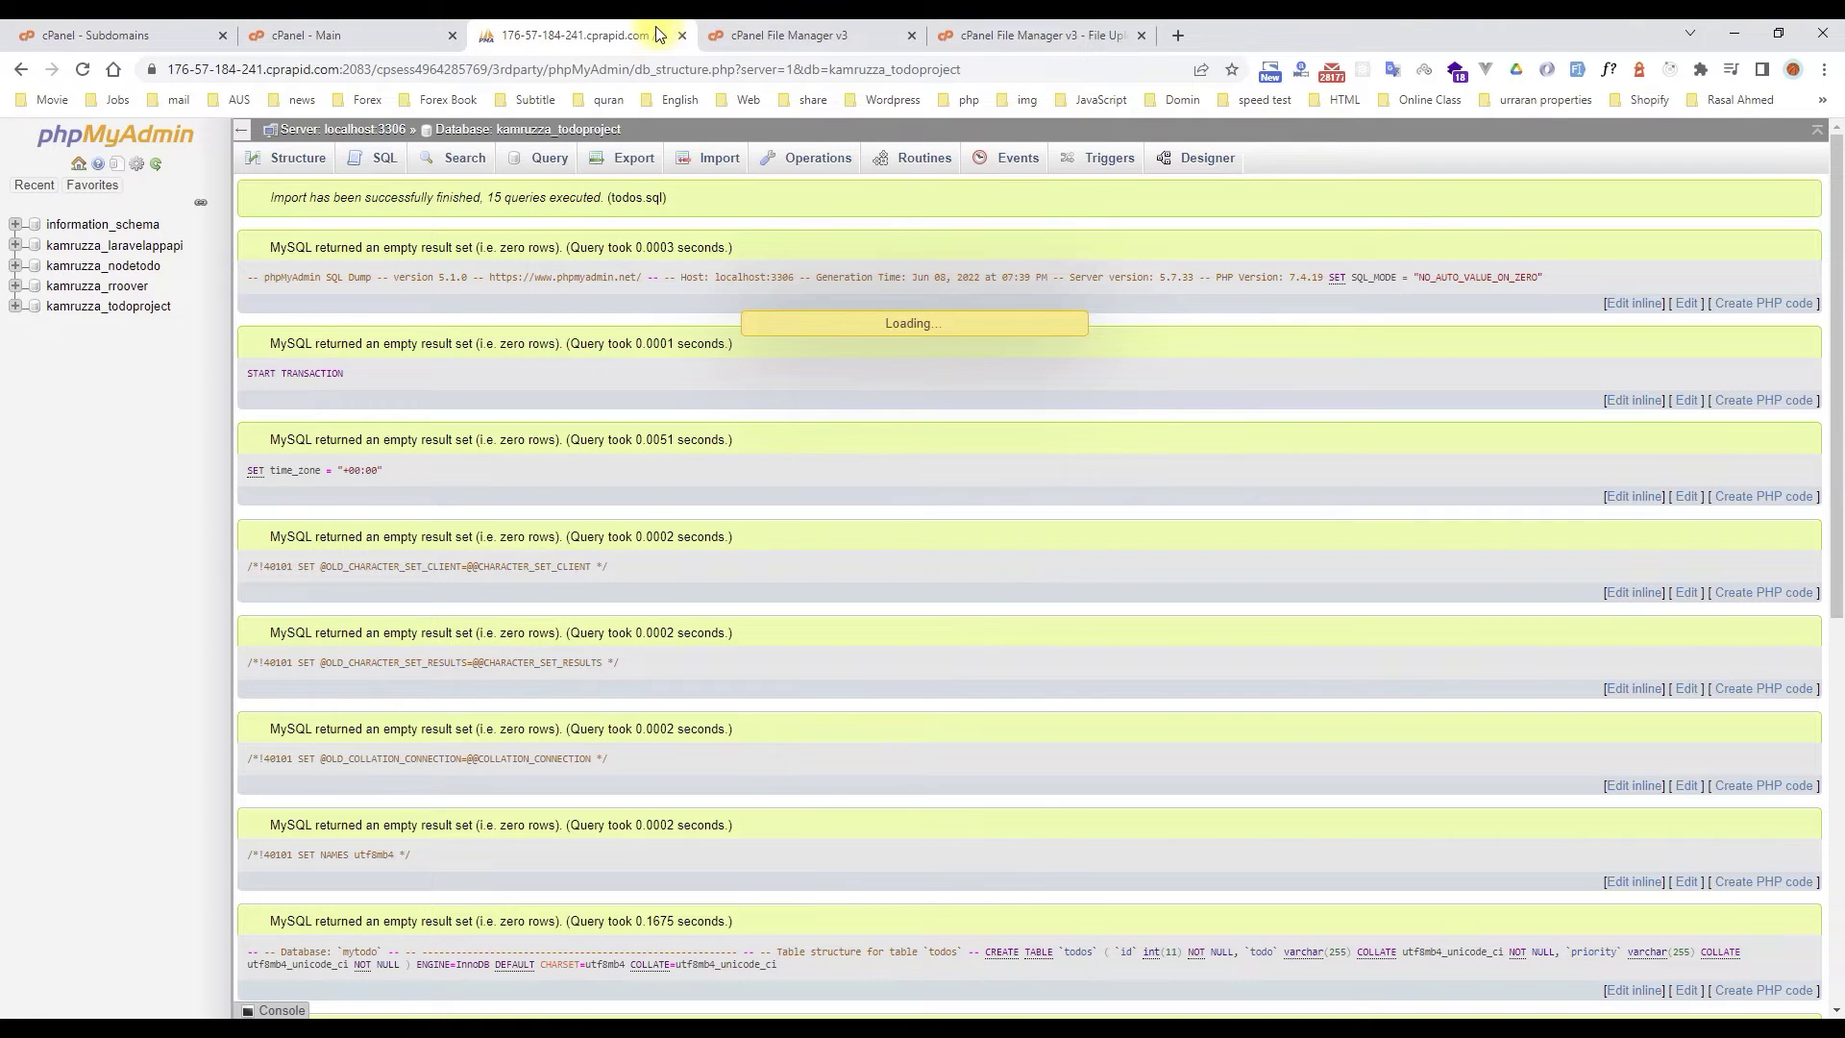
pyautogui.click(82, 306)
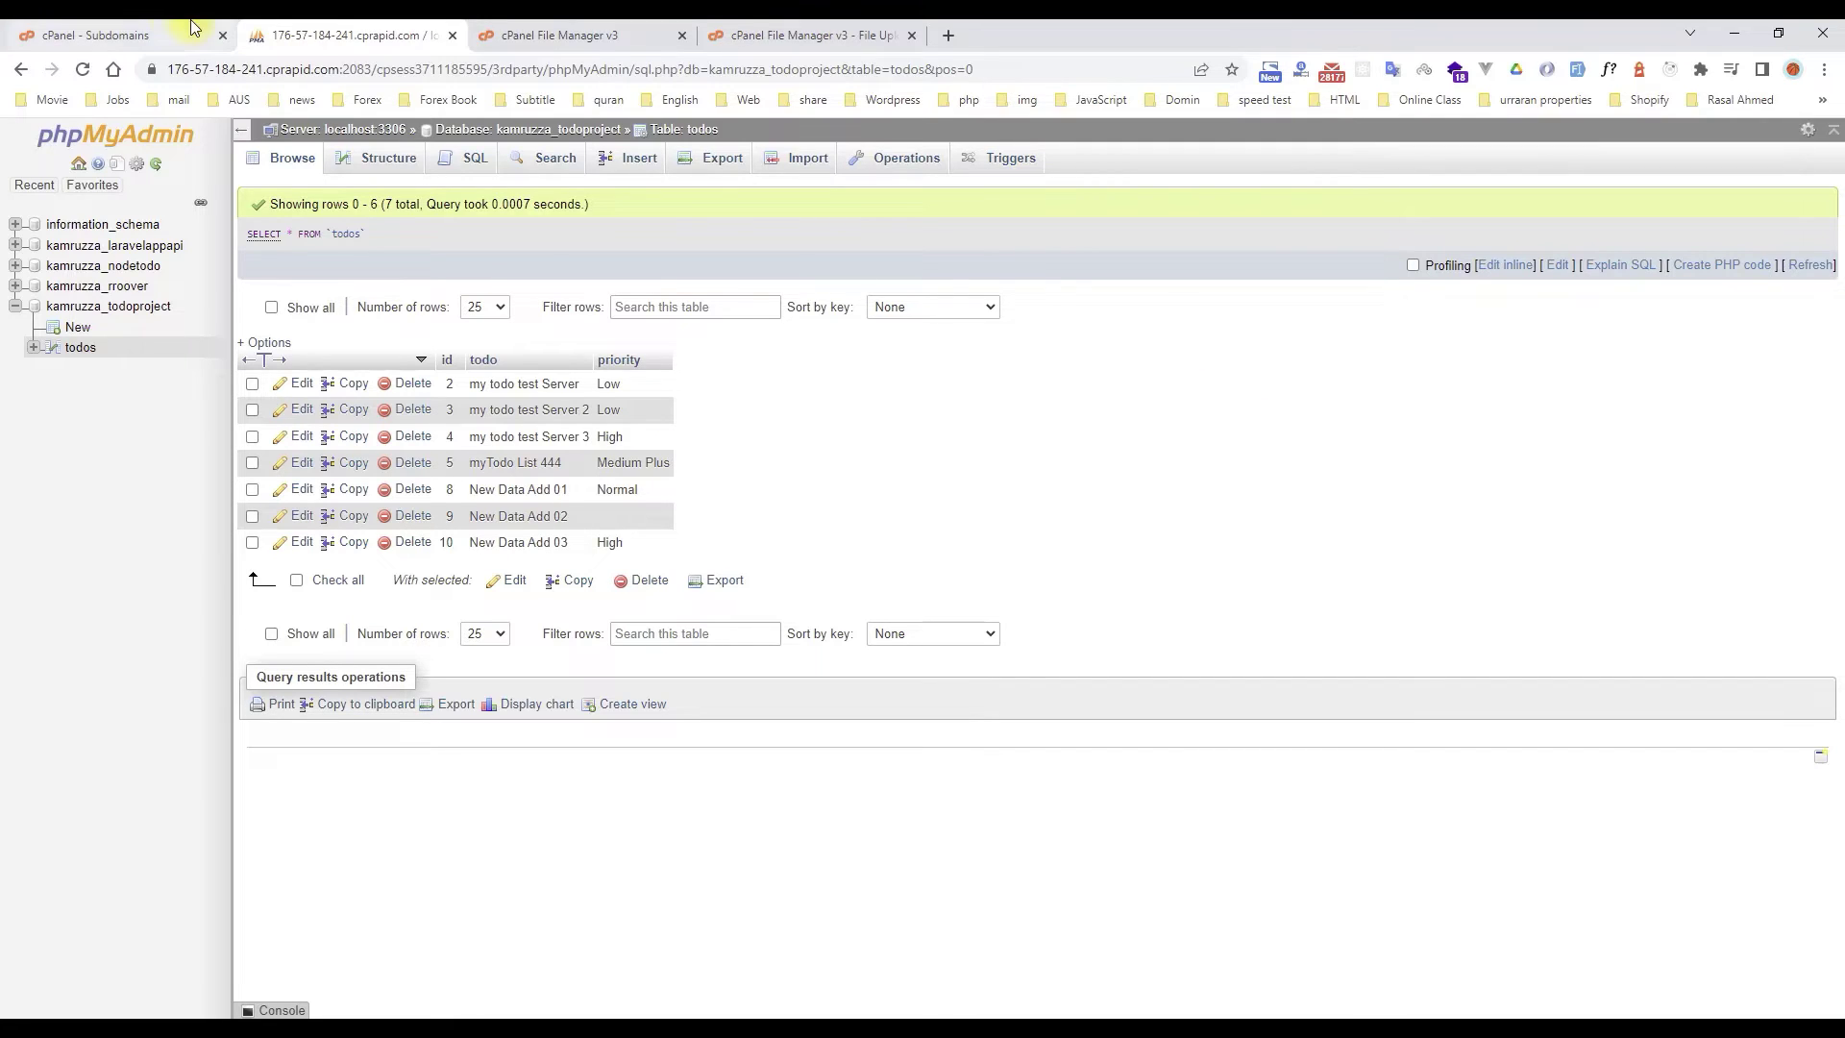
pyautogui.click(63, 35)
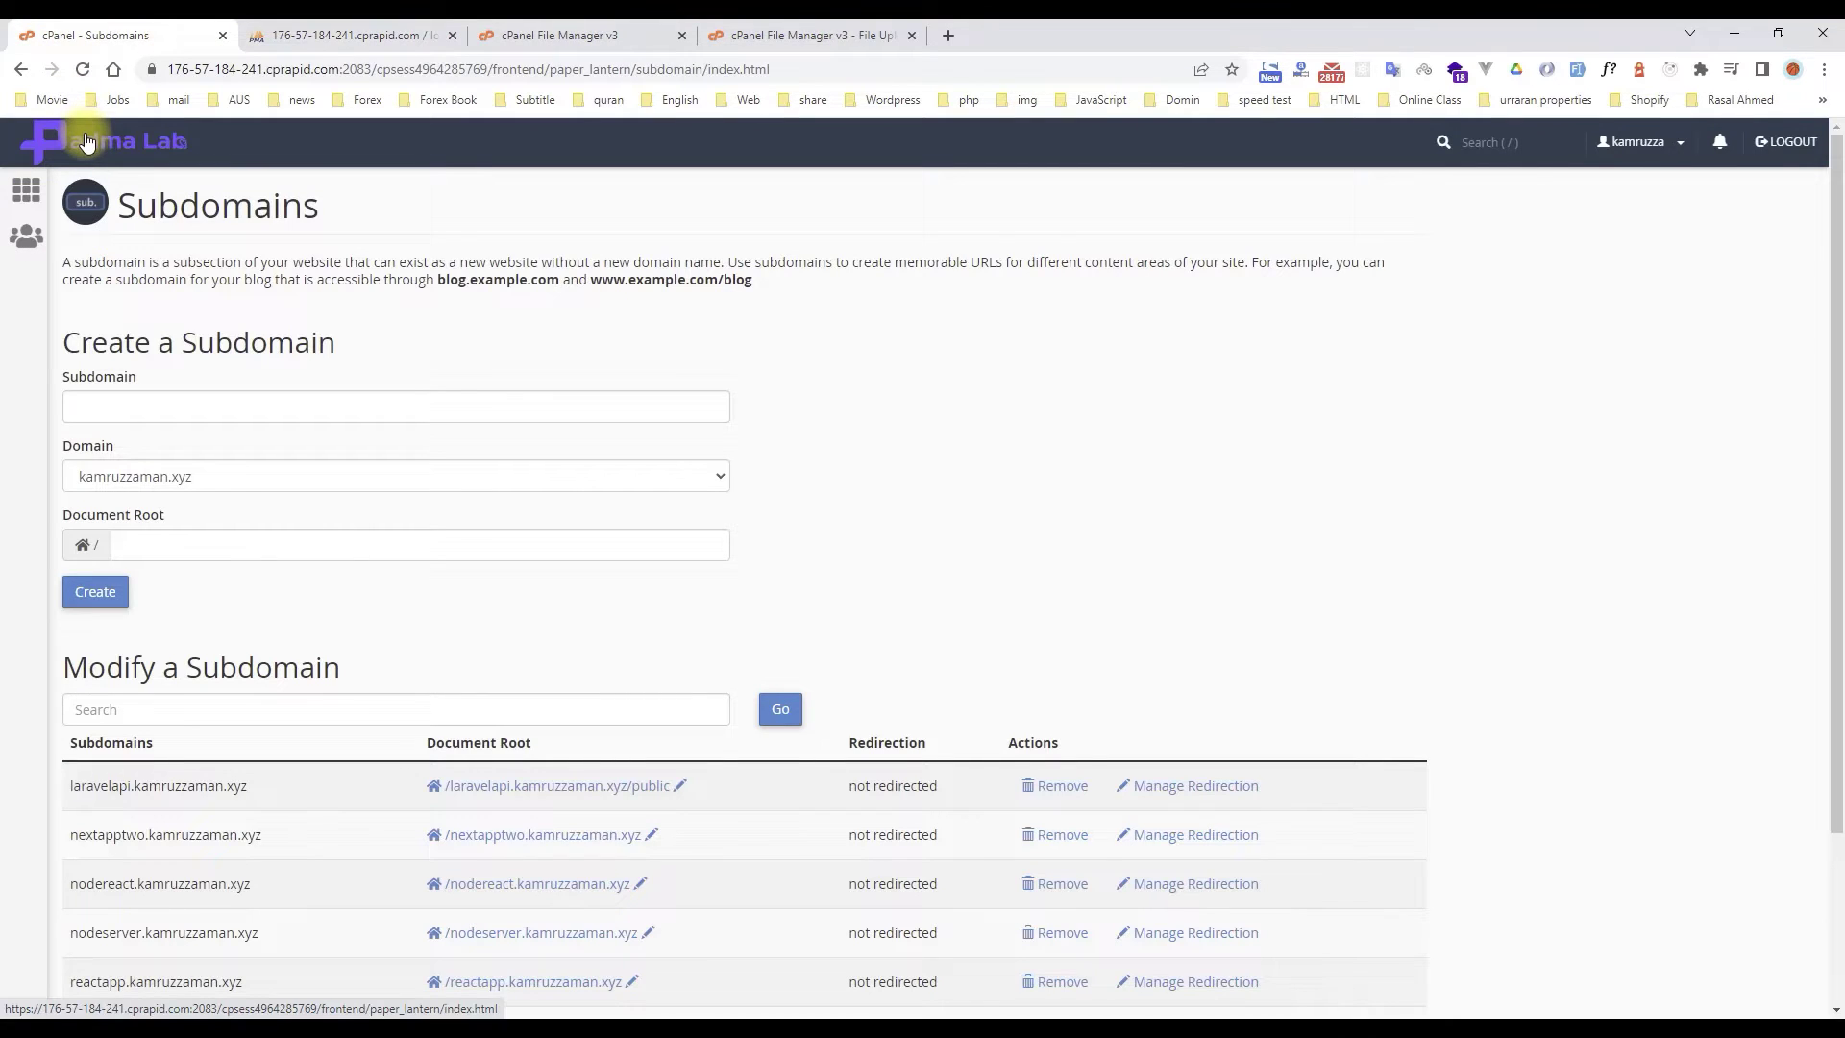
pyautogui.middleClick(87, 142)
pyautogui.click(336, 34)
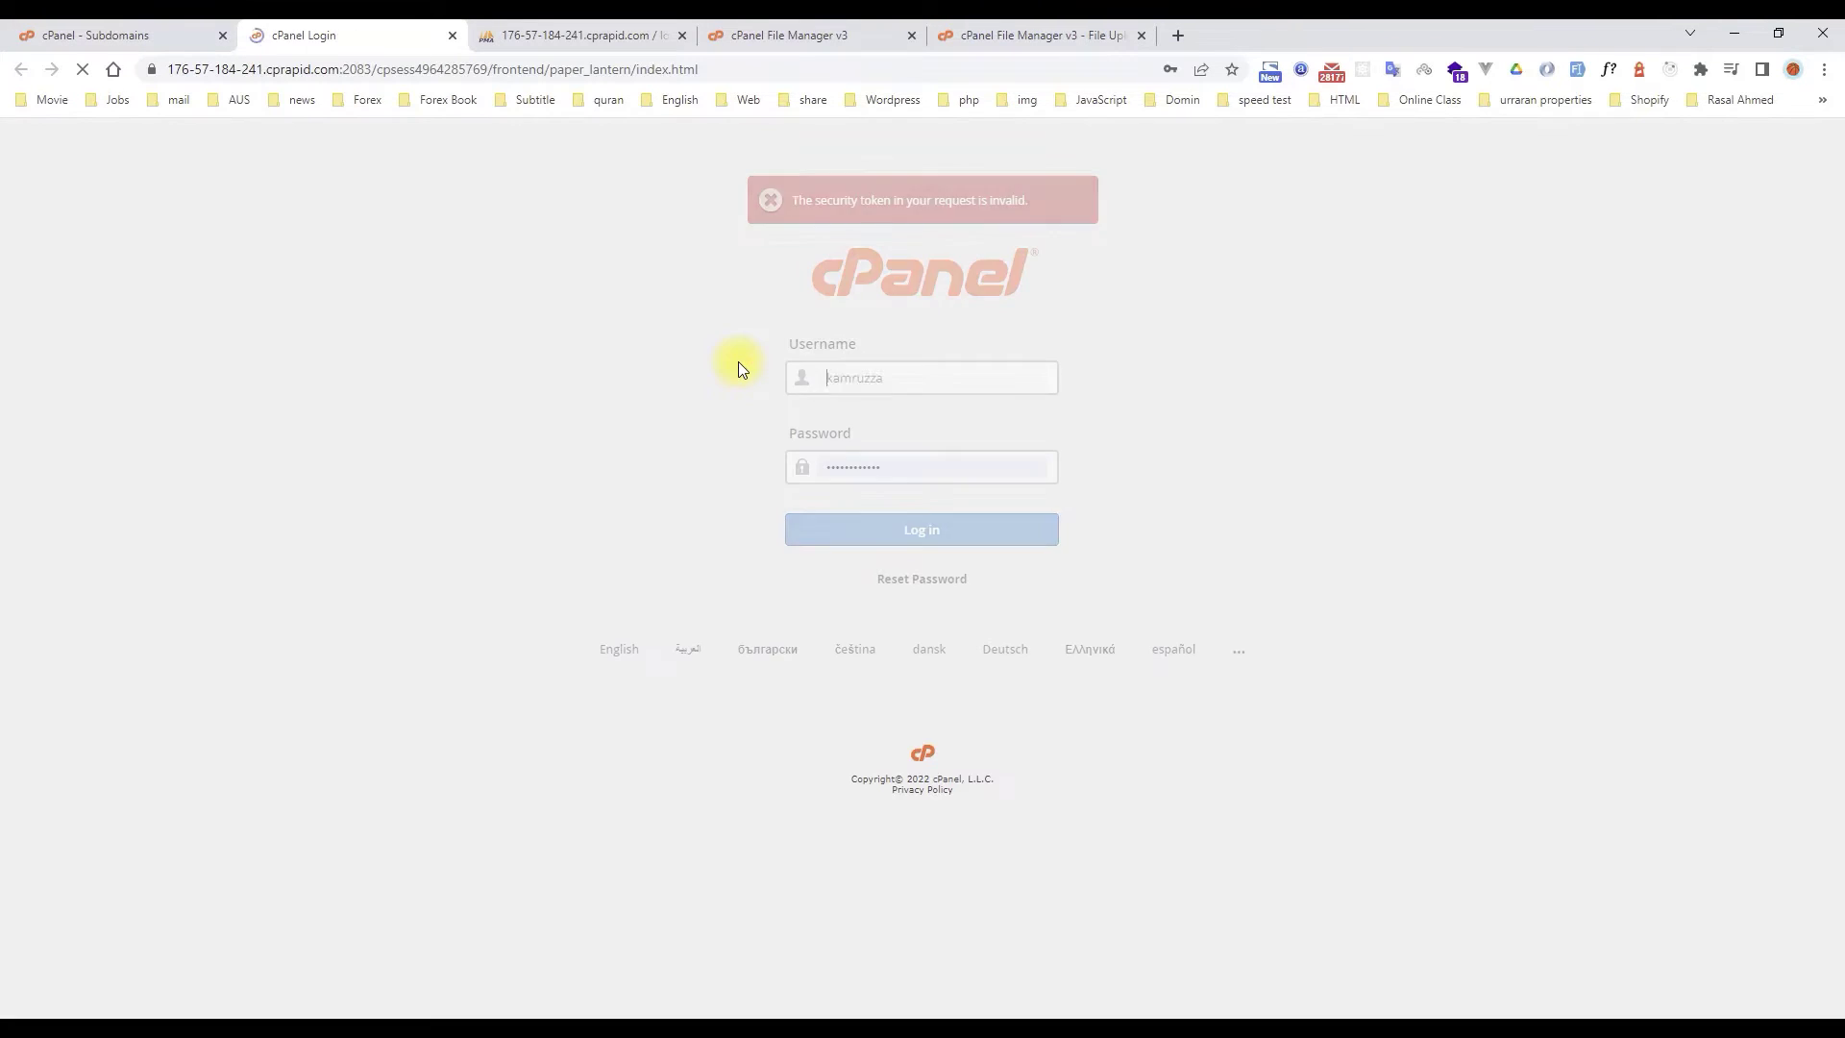
pyautogui.click(451, 34)
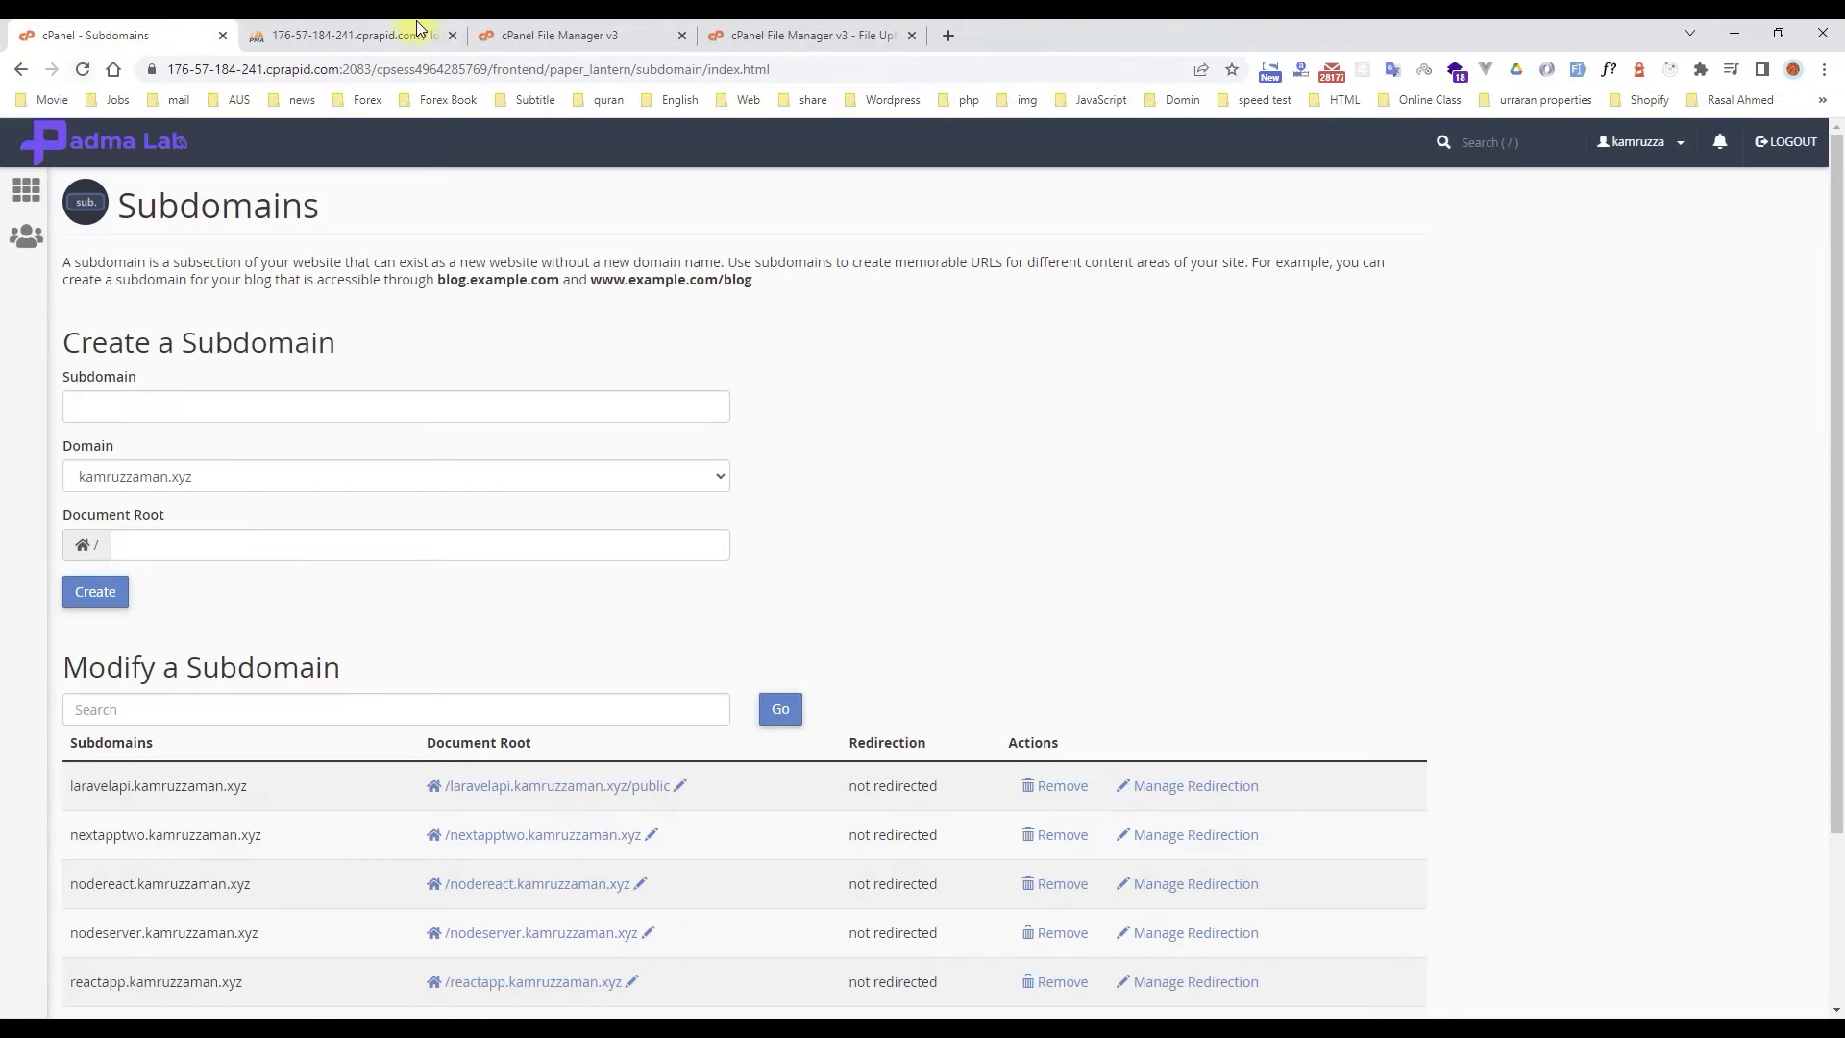
# - Close the outdated Subdomains and file upload tabs, and log in to cPanel again from the File Manager tab
pyautogui.click(303, 36)
pyautogui.click(302, 36)
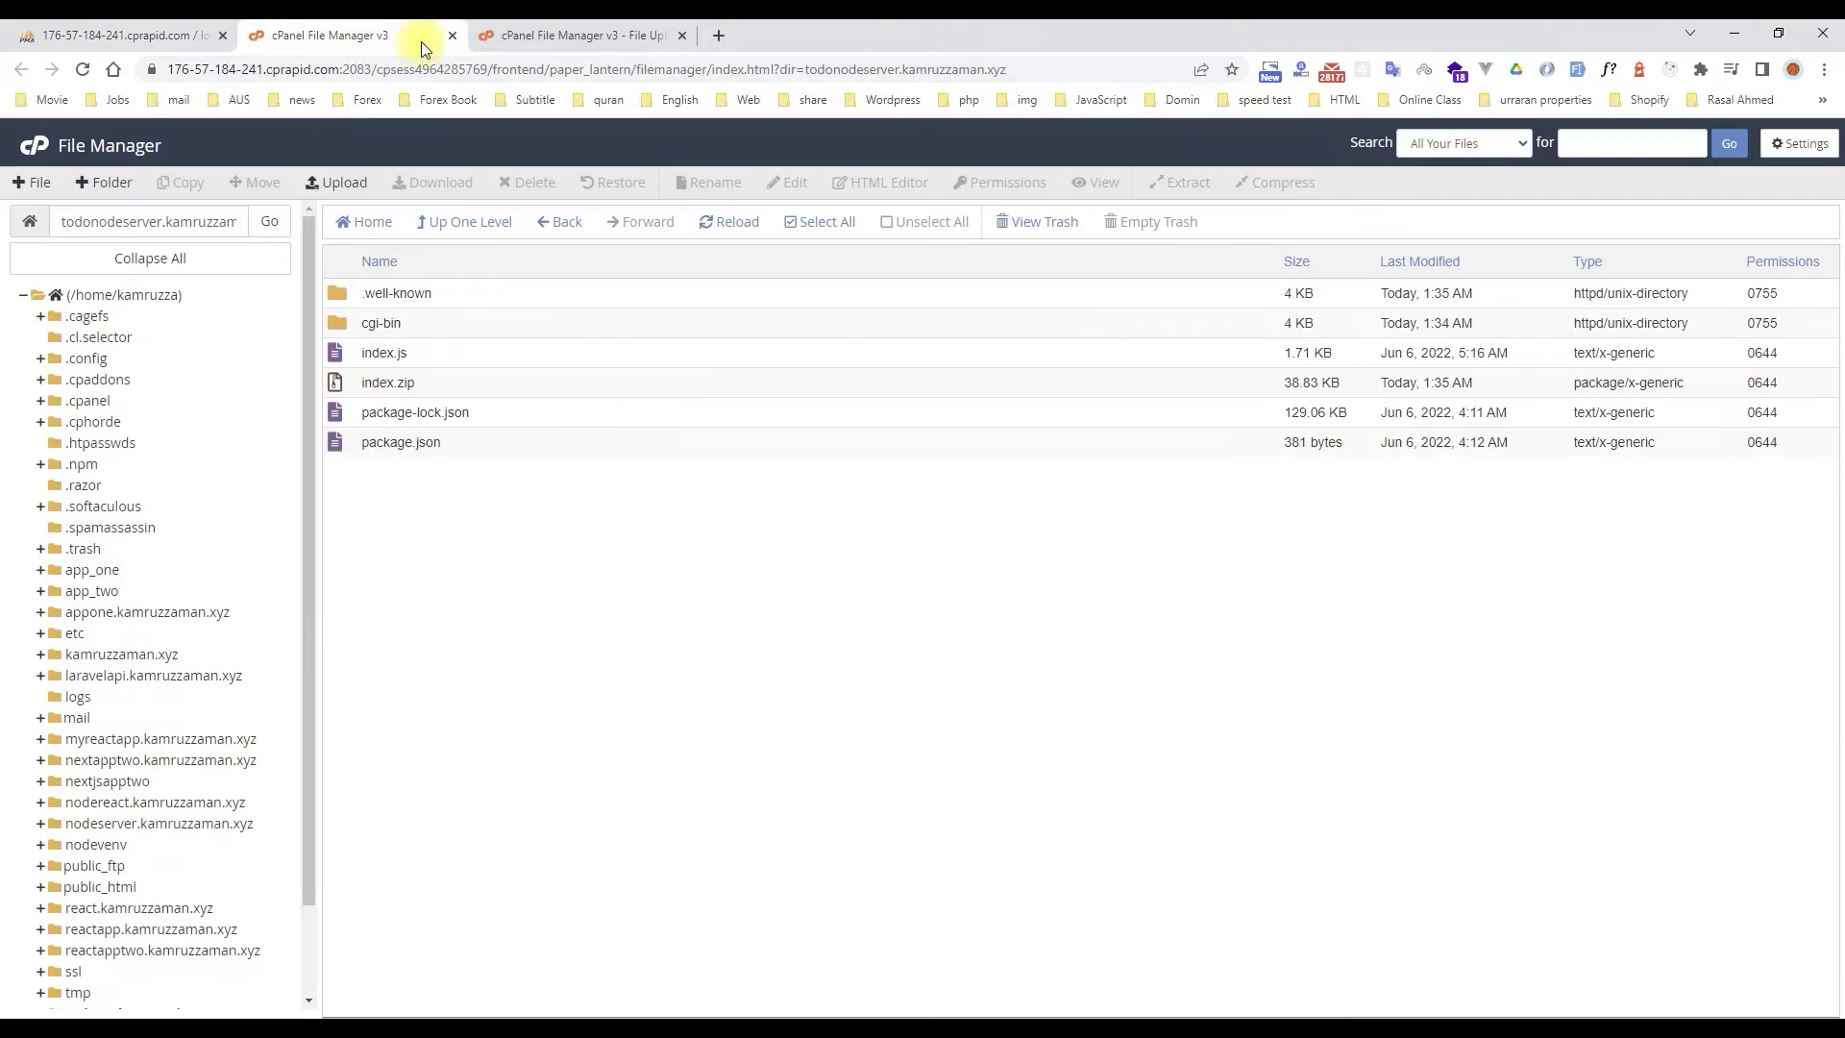
pyautogui.click(29, 145)
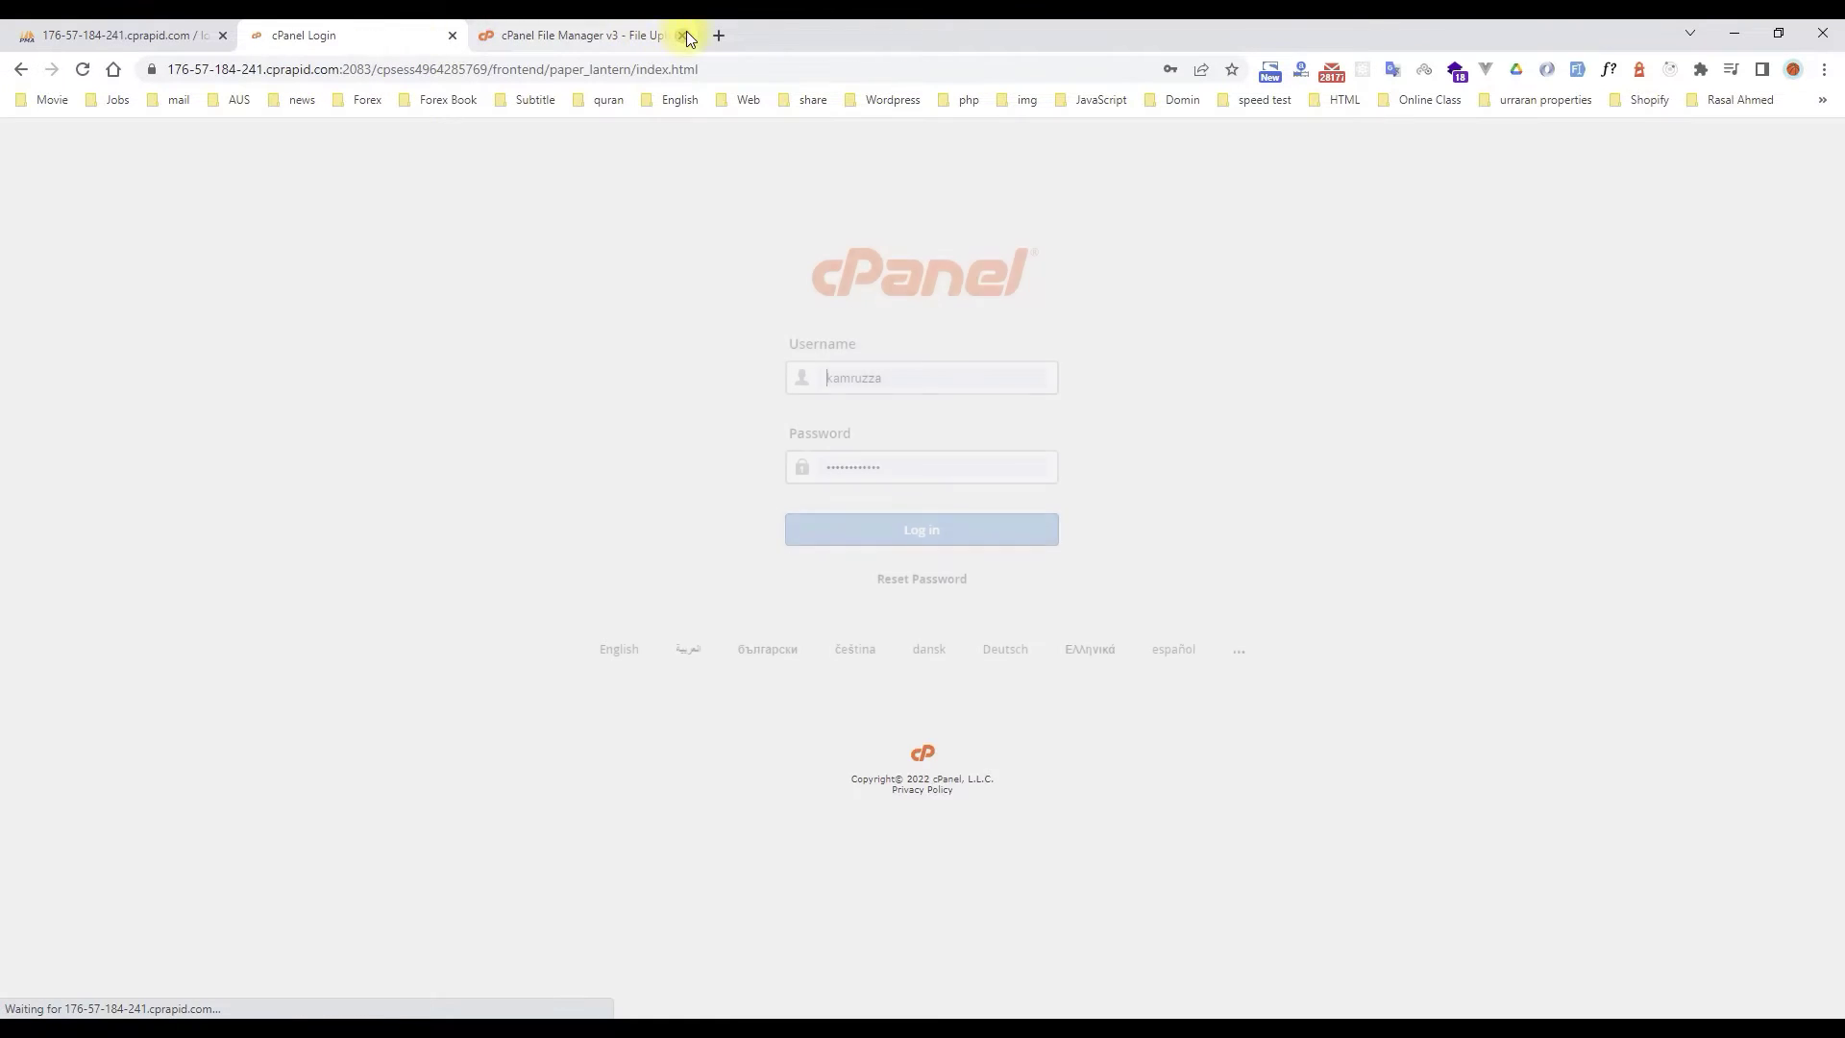
pyautogui.click(684, 35)
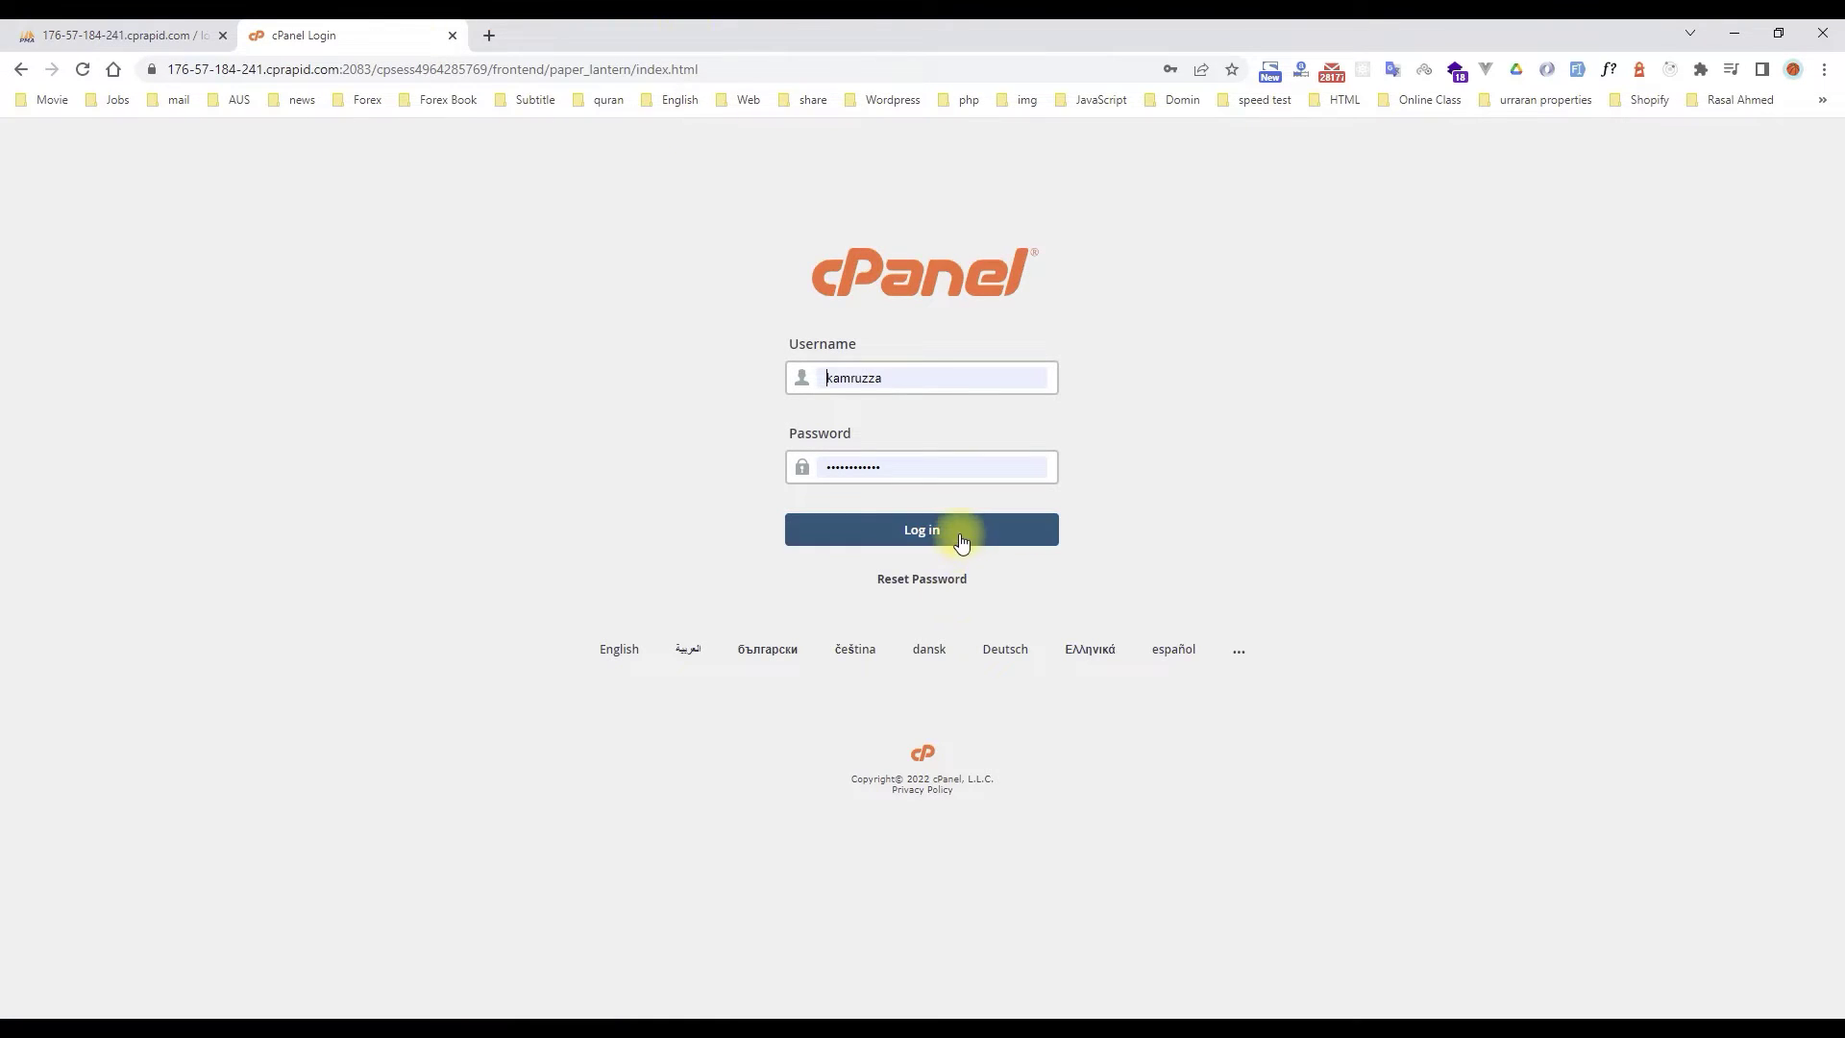
pyautogui.click(960, 532)
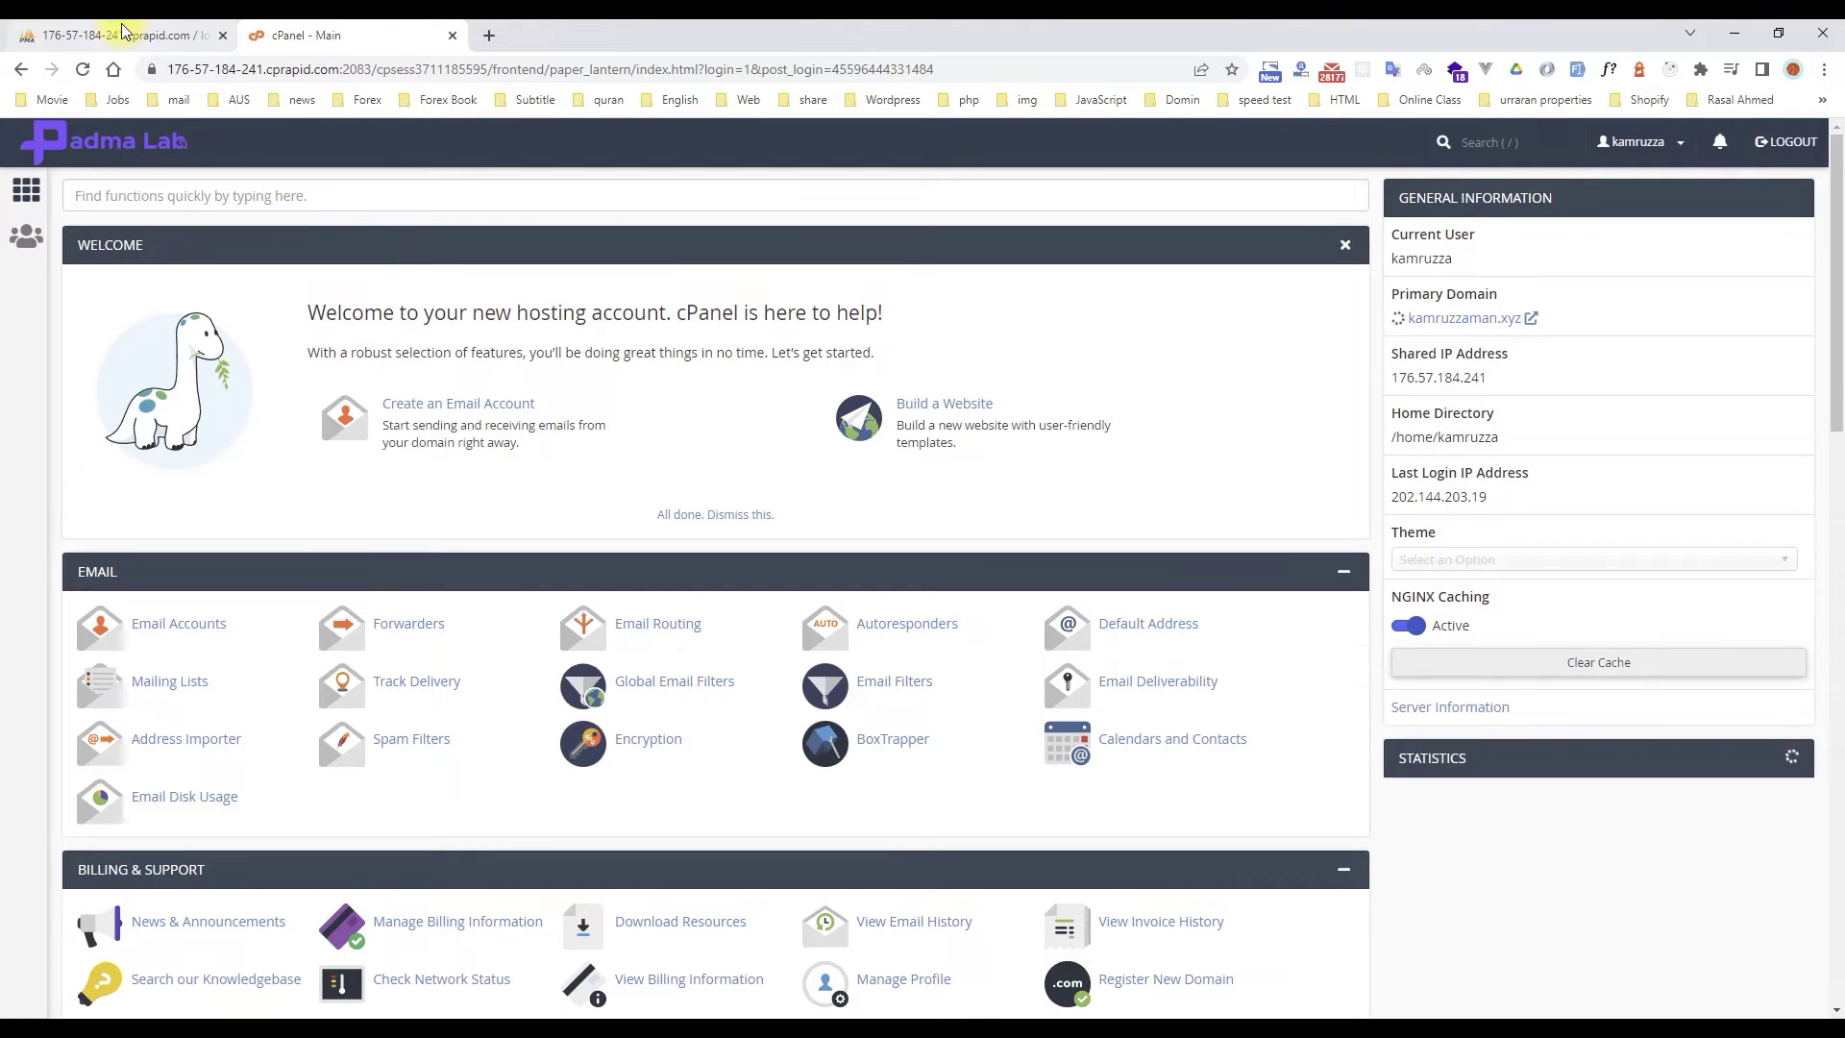
# - Review the imported todos rows in phpMyAdmin and open the Node.js application manager from the cPanel home page
pyautogui.click(123, 32)
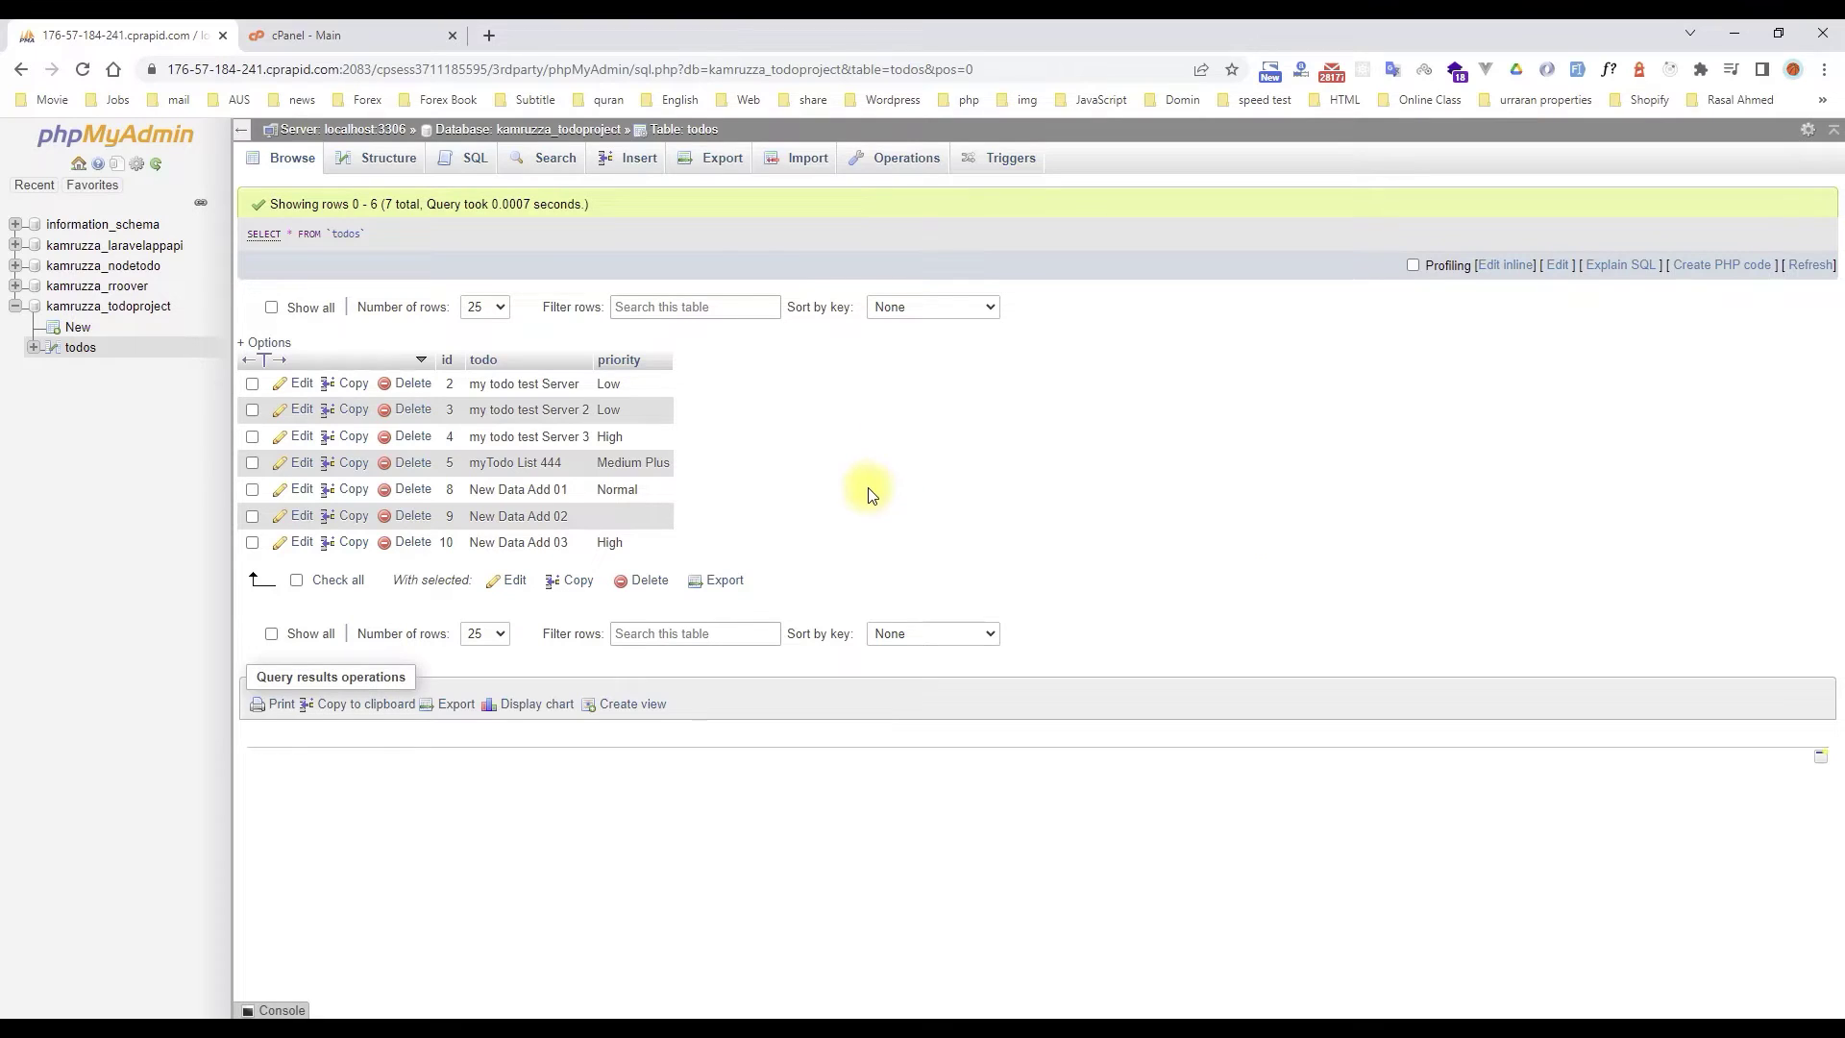
pyautogui.click(306, 34)
pyautogui.scroll(-5, 778, 574)
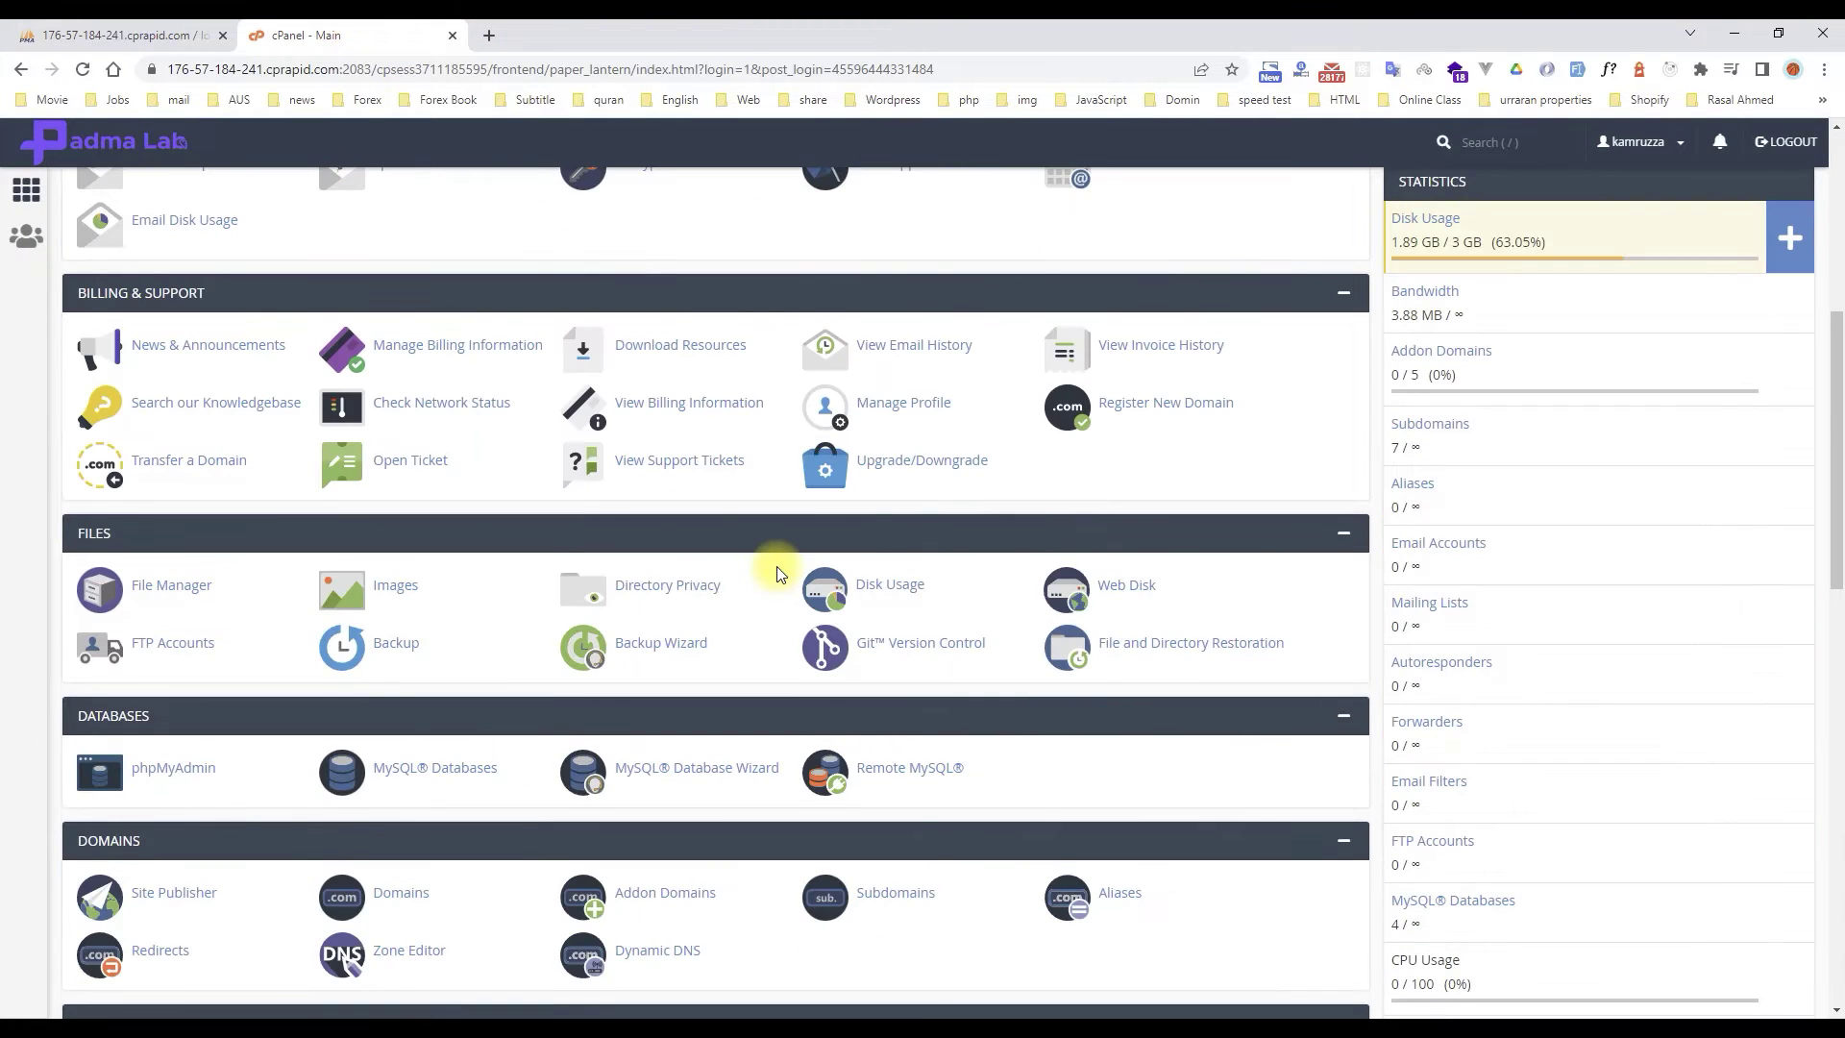
pyautogui.scroll(-4, 778, 574)
pyautogui.scroll(-10, 778, 573)
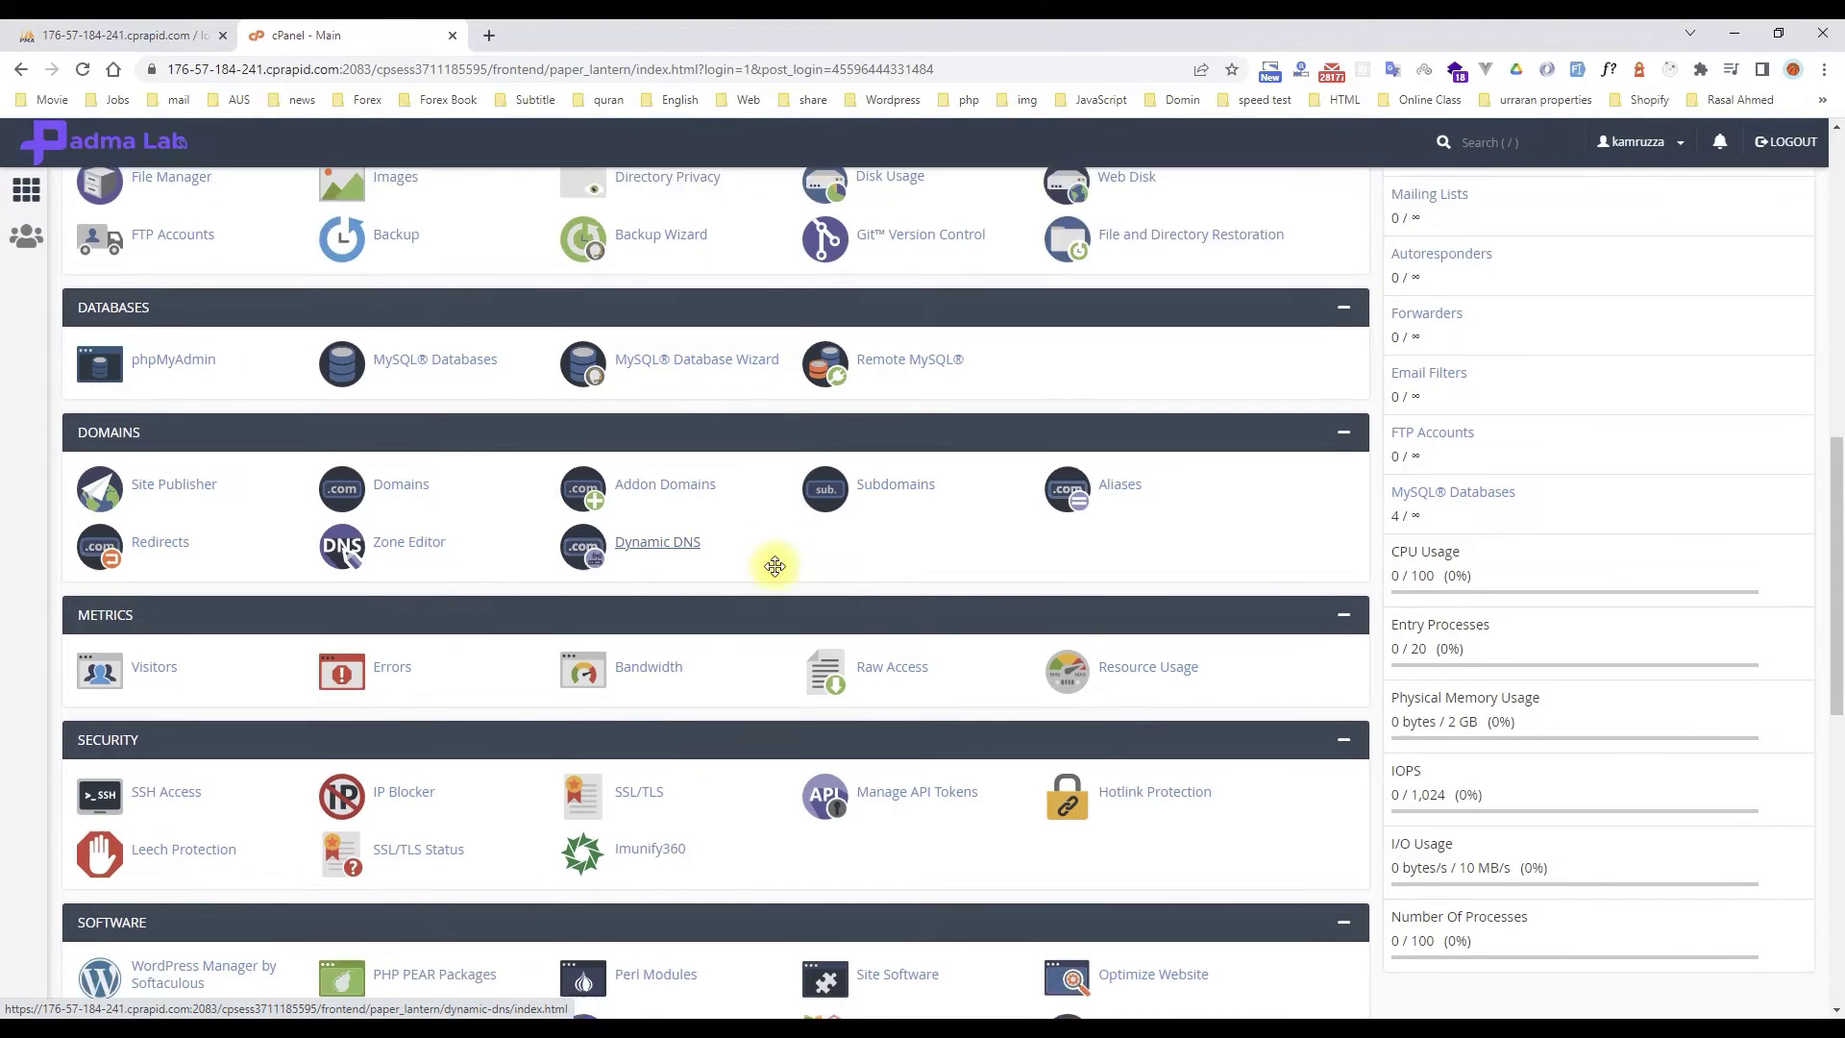
pyautogui.scroll(5, 770, 574)
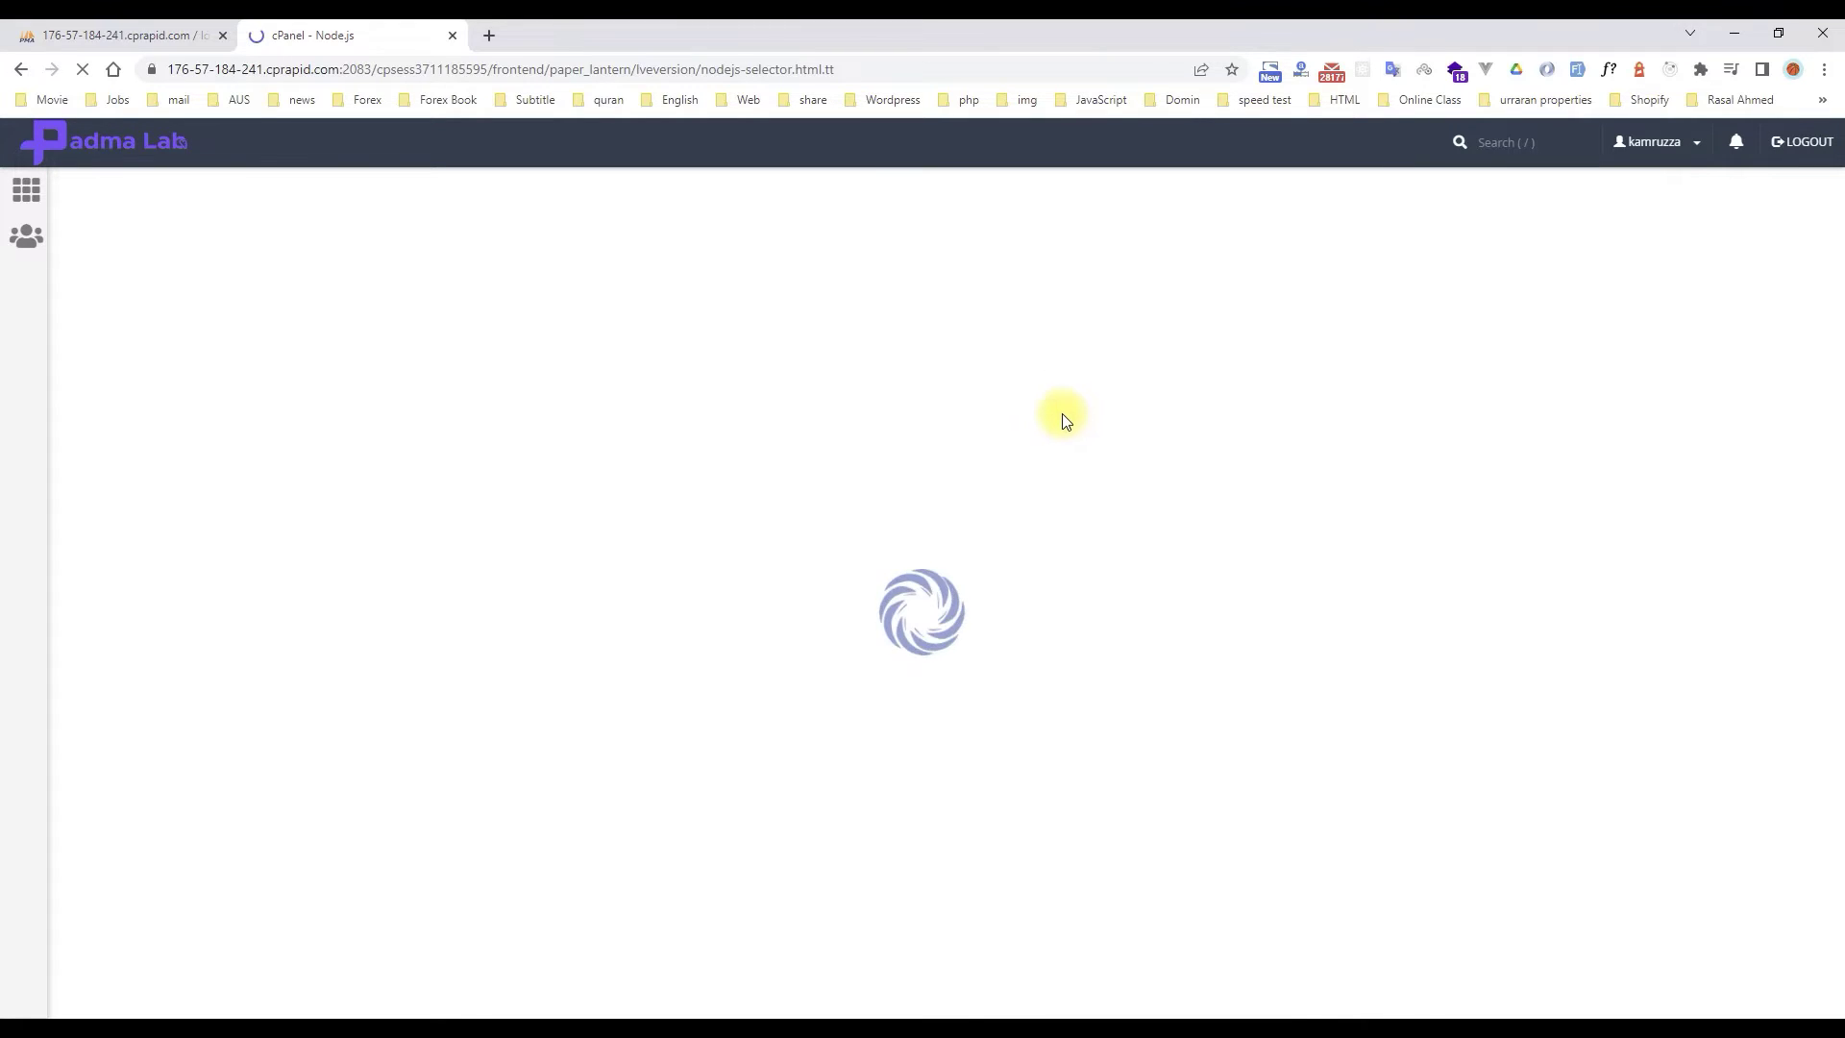
# - Open the cPanel home page in a second tab placed before the Node.js one and go to Subdomains there
pyautogui.middleClick(96, 142)
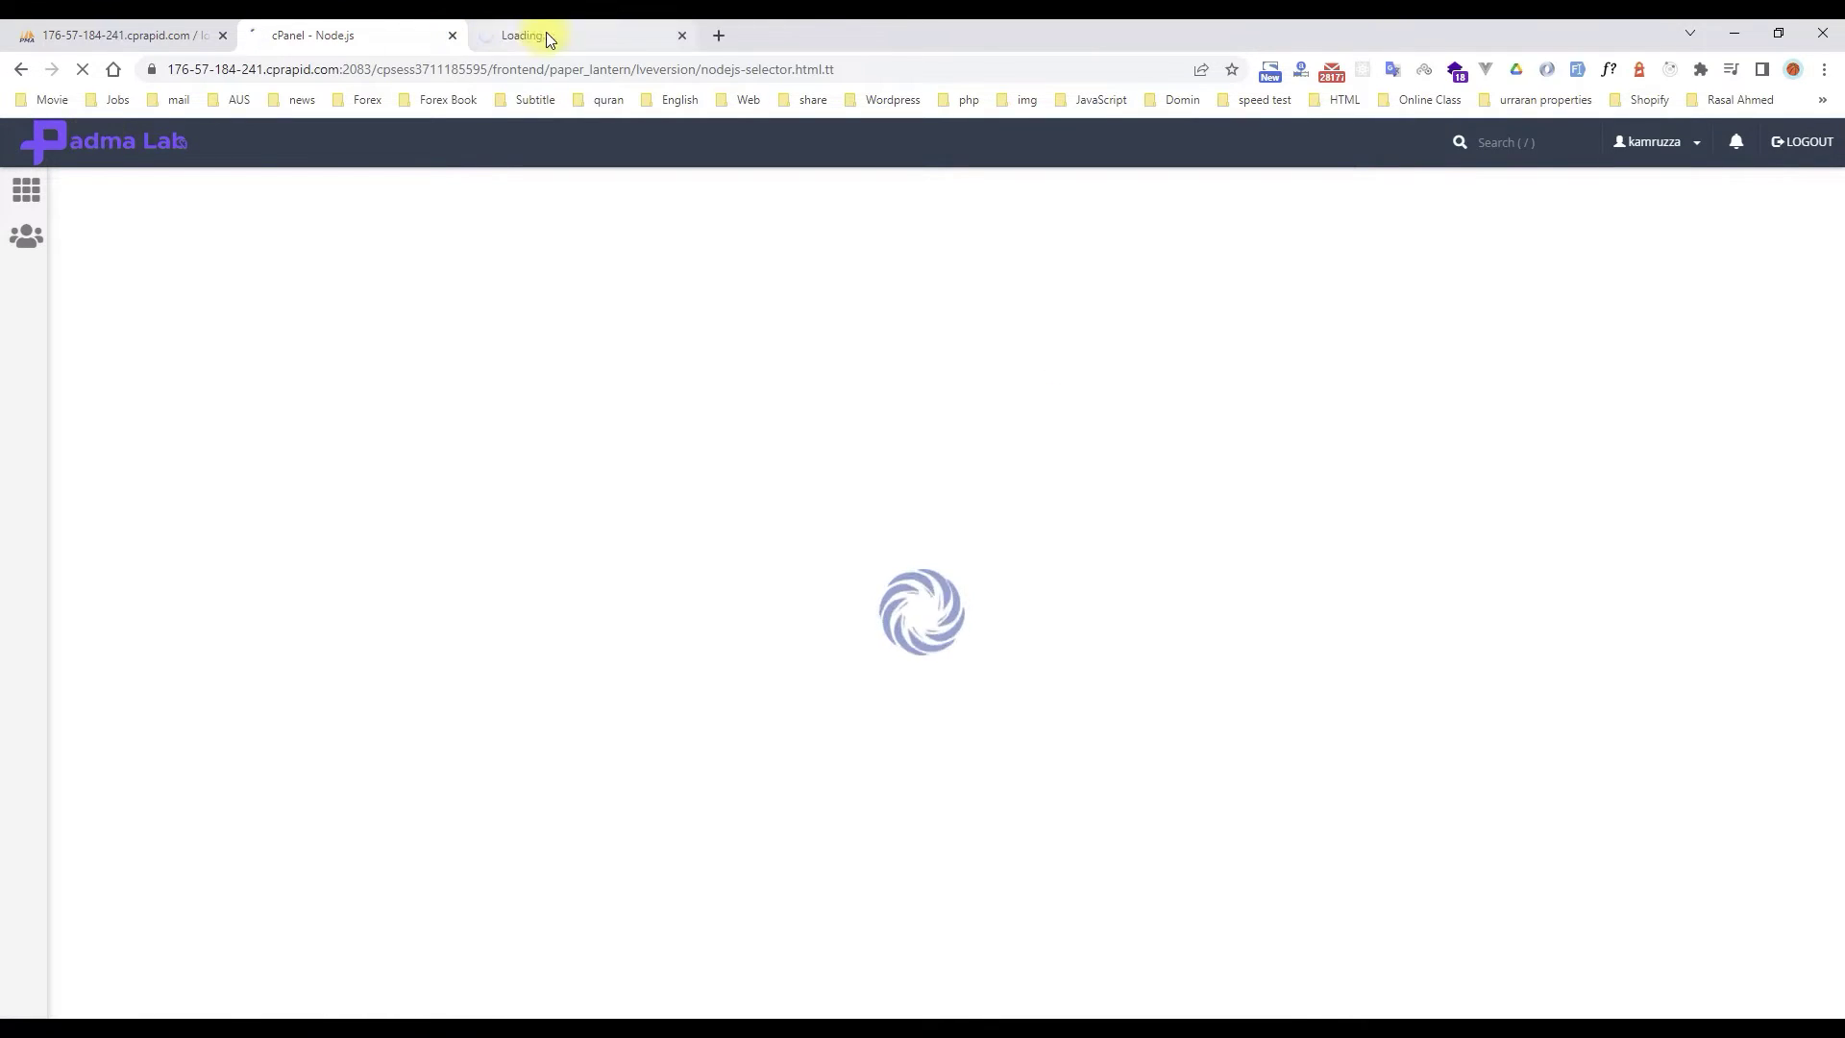
pyautogui.moveTo(545, 31); pyautogui.dragTo(362, 32)
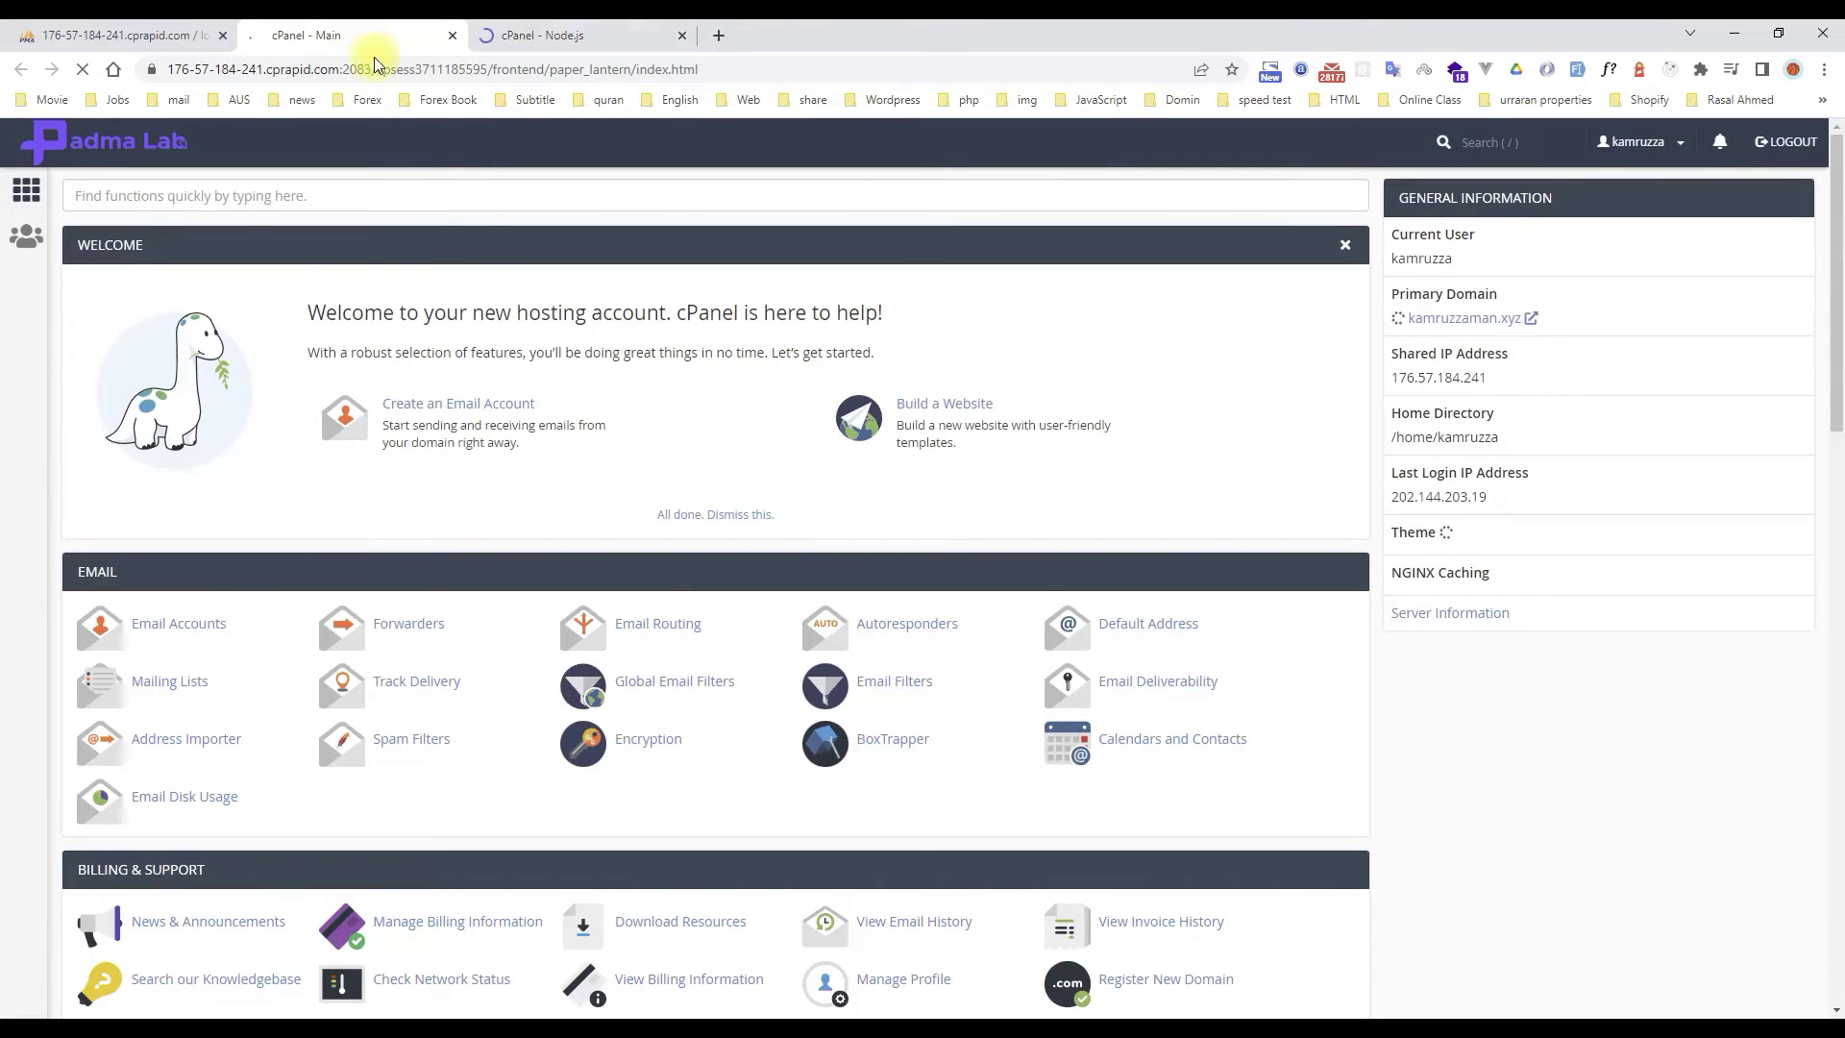
pyautogui.scroll(-2, 903, 860)
pyautogui.scroll(-2, 914, 856)
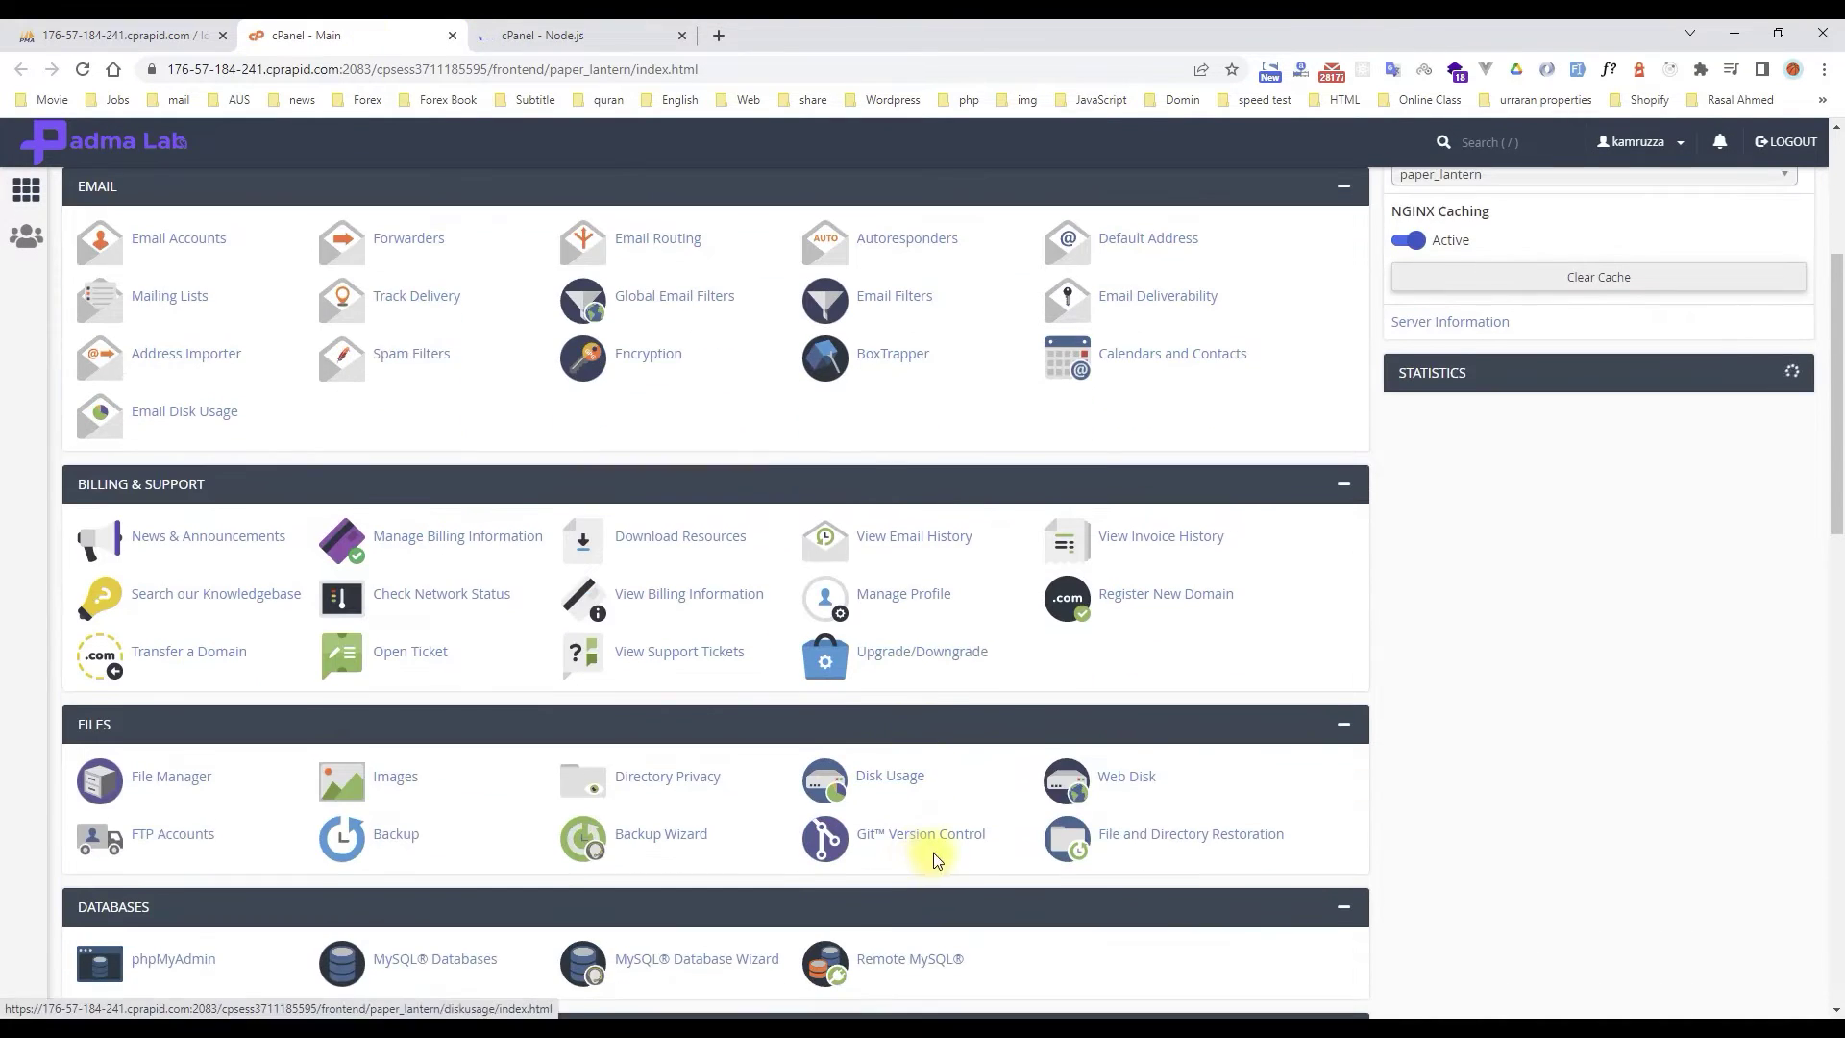
pyautogui.scroll(-2, 990, 741)
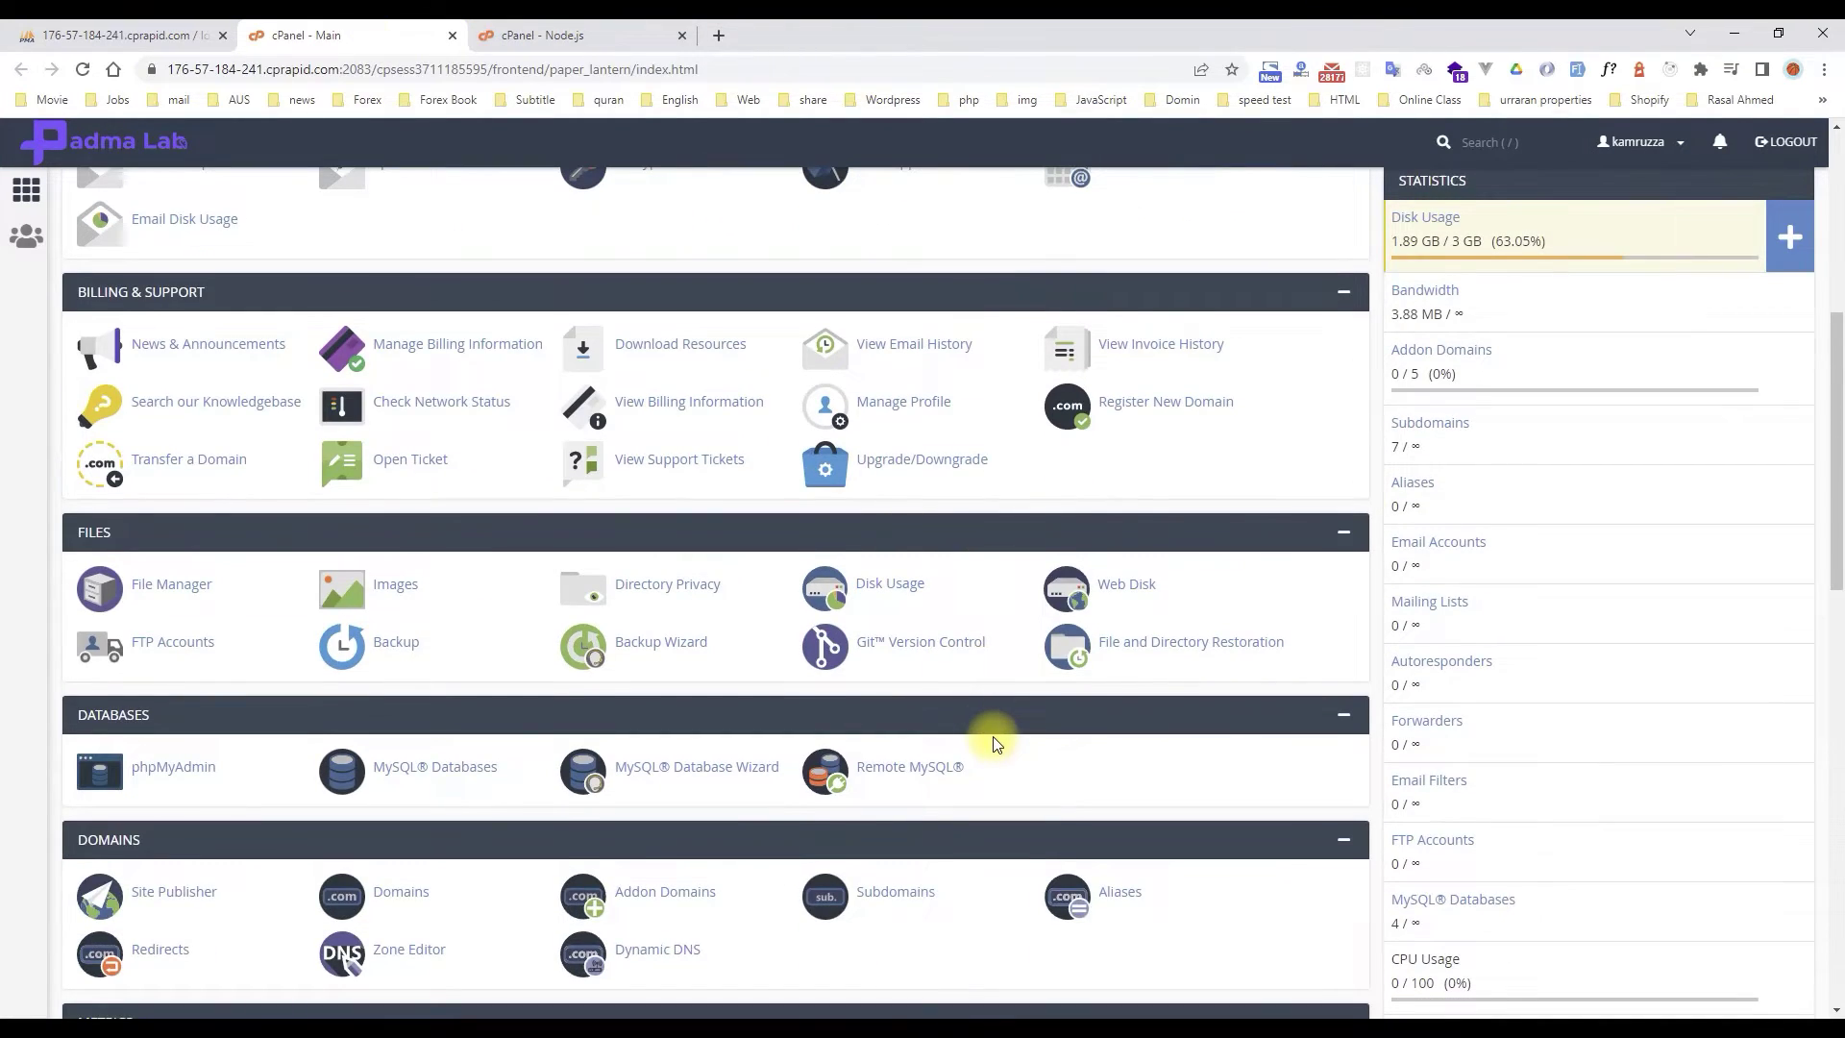
pyautogui.scroll(1, 951, 769)
pyautogui.scroll(-4, 949, 771)
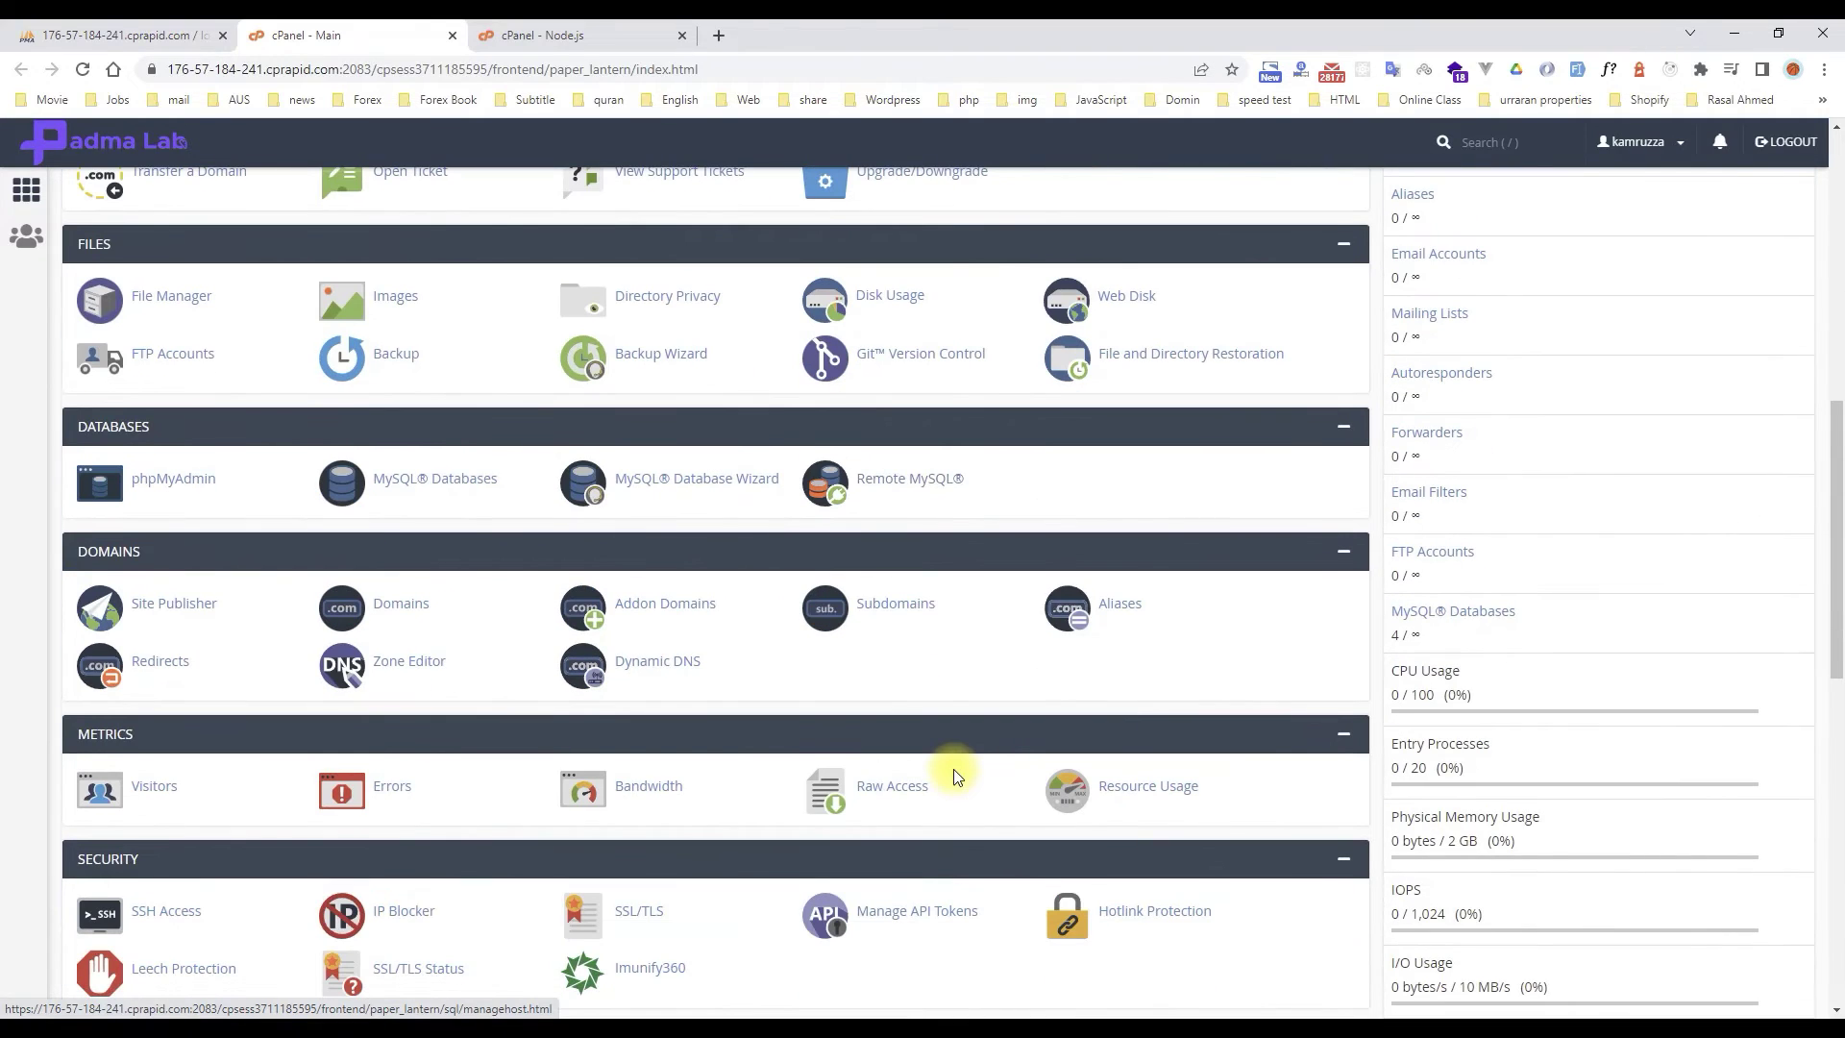
pyautogui.click(903, 604)
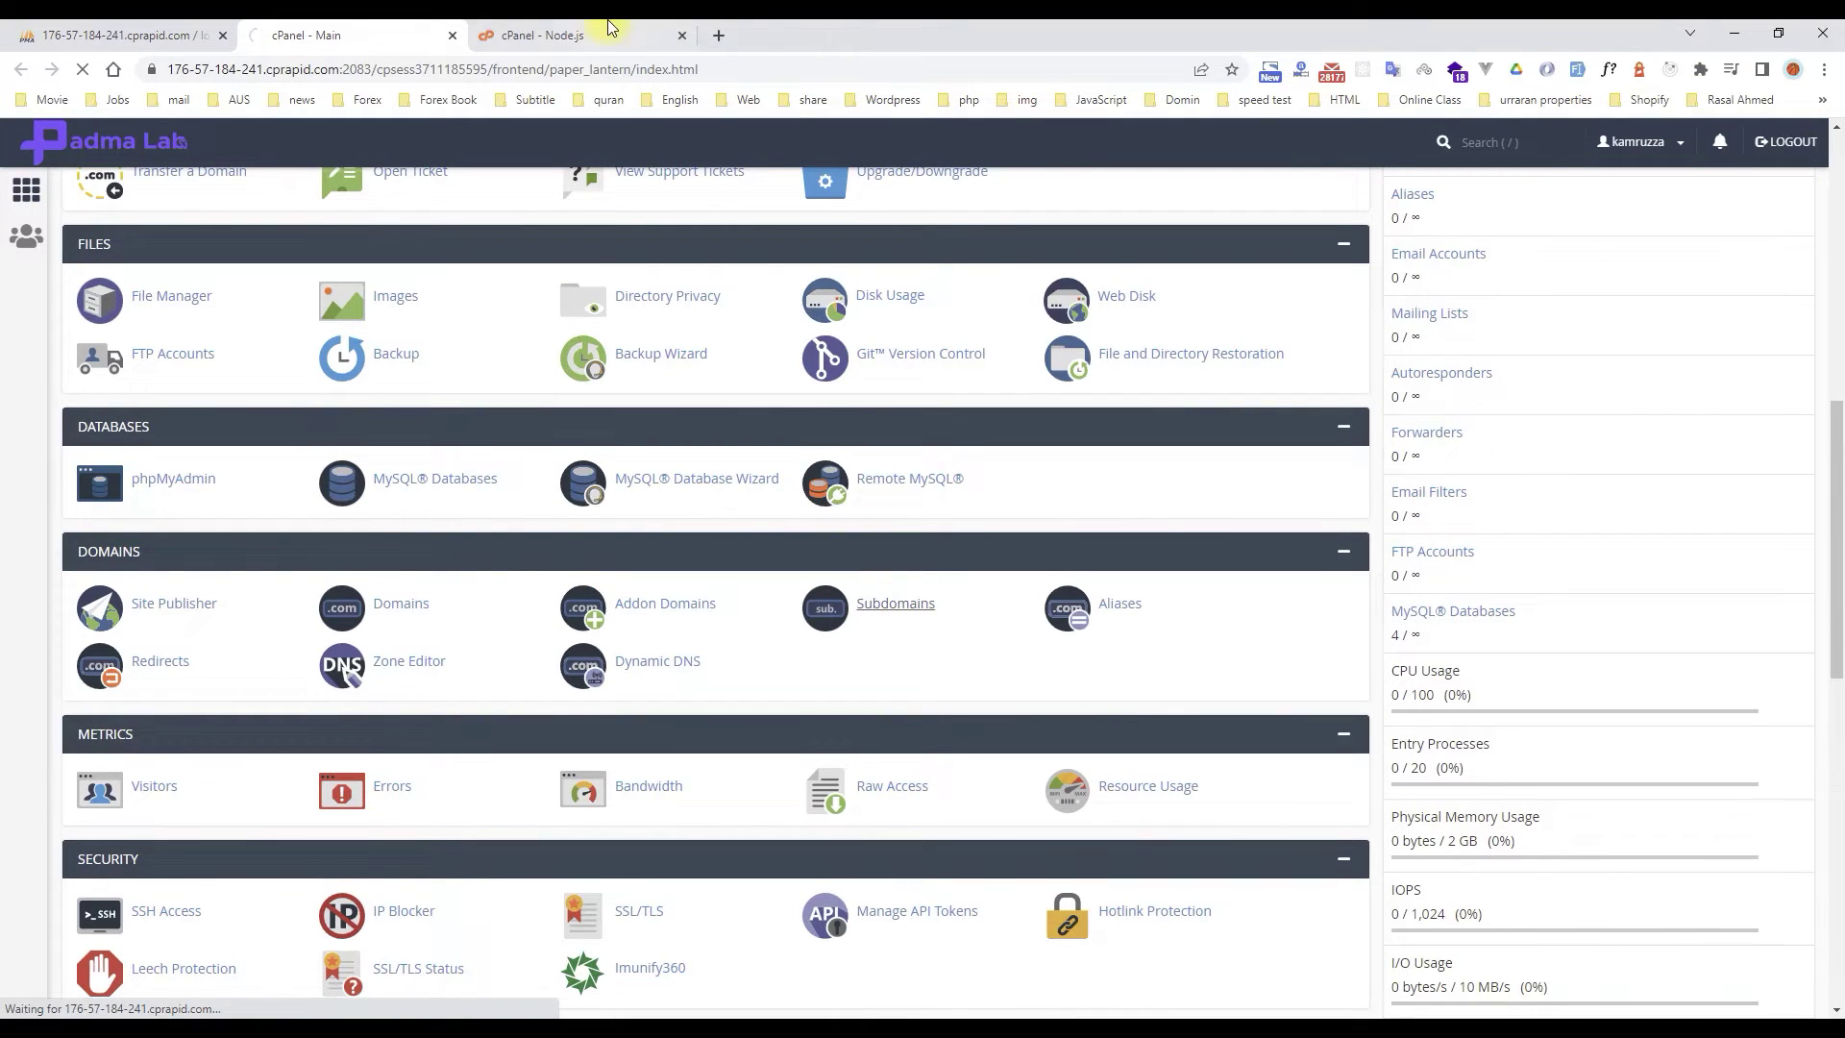
# - Open the document root of the todonodeserver subdomain in File Manager in a new tab
pyautogui.scroll(-3, 419, 580)
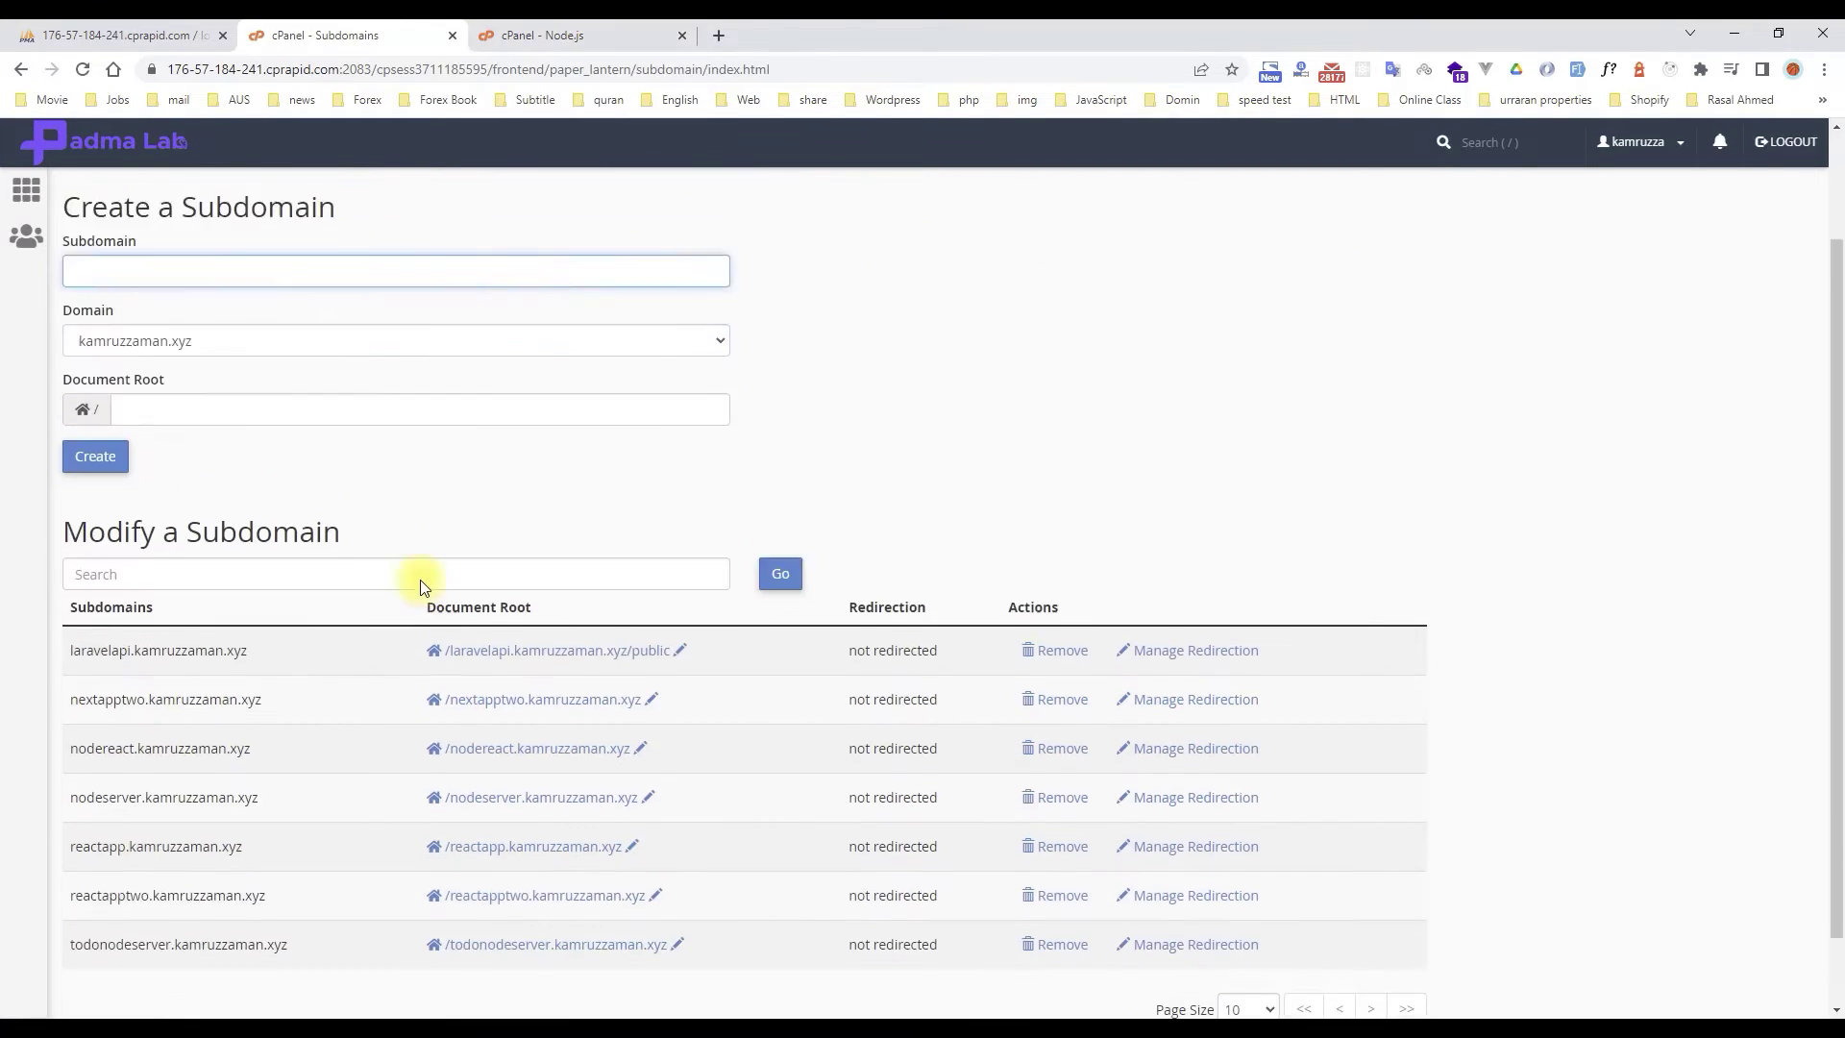
pyautogui.moveTo(68, 861); pyautogui.dragTo(280, 861)
pyautogui.click(590, 865)
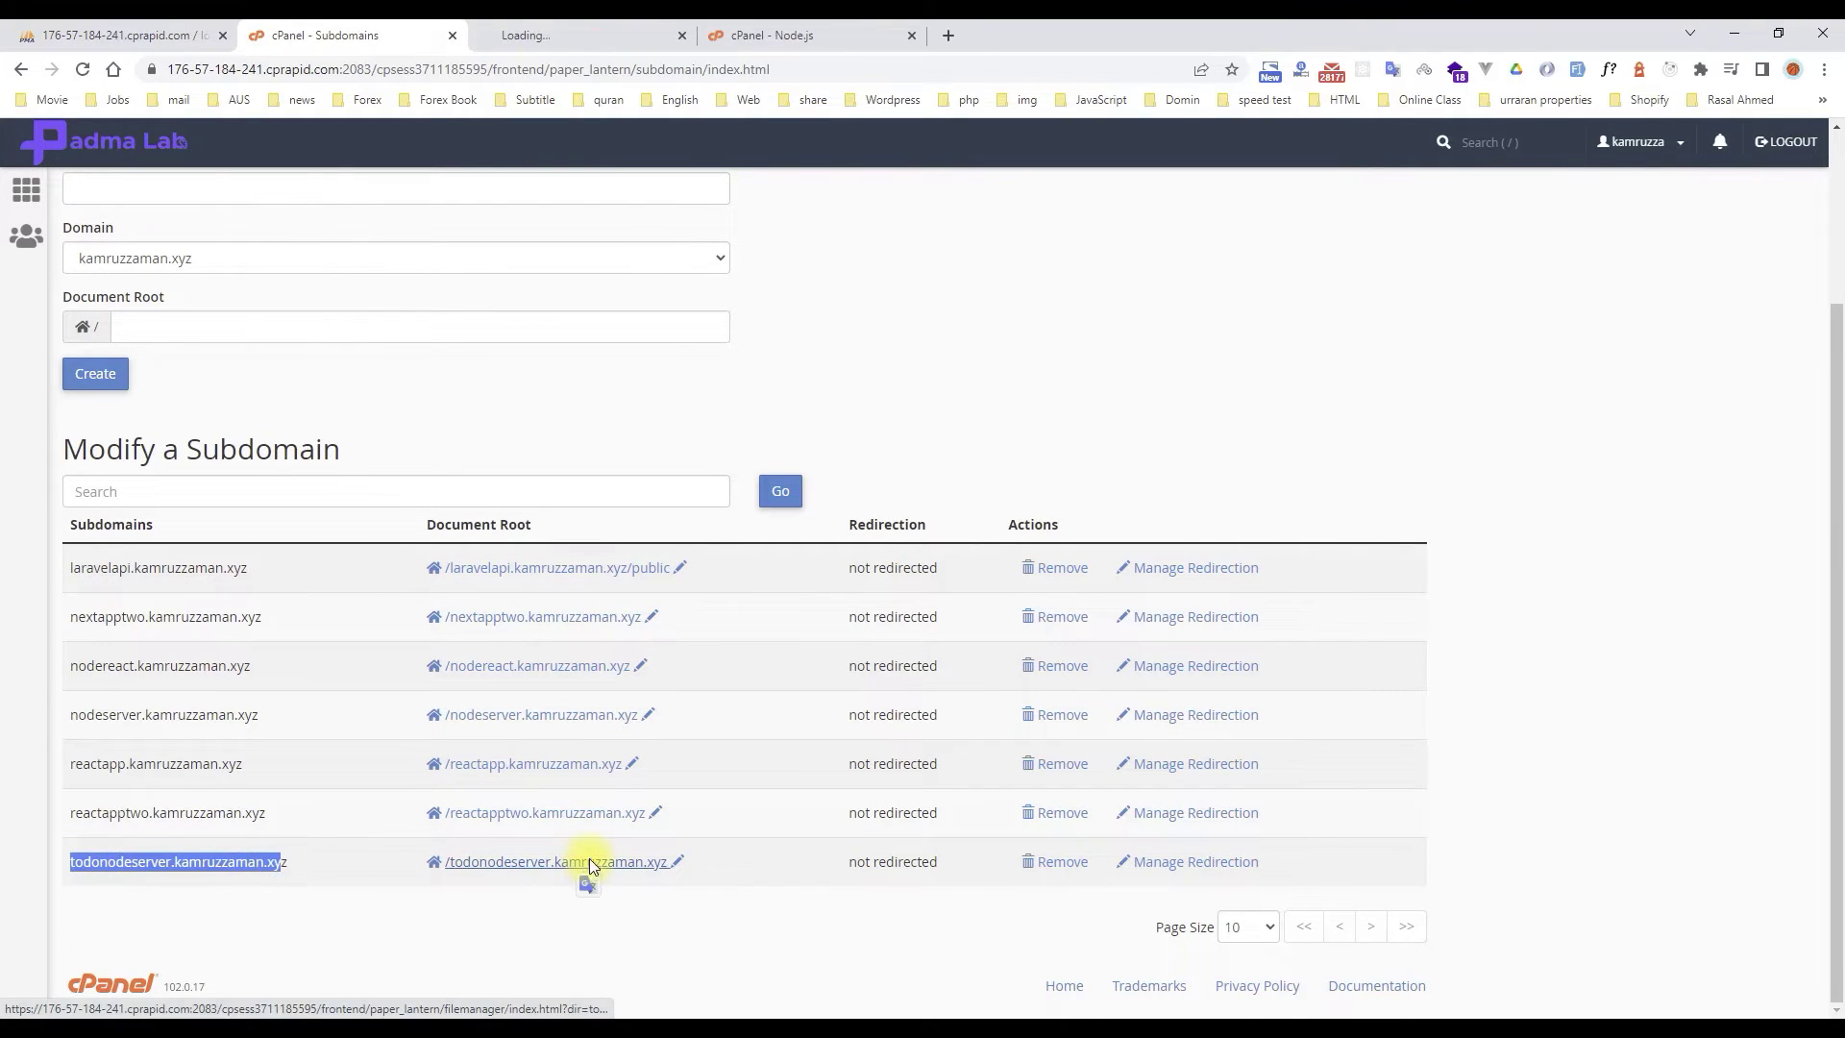
pyautogui.click(584, 32)
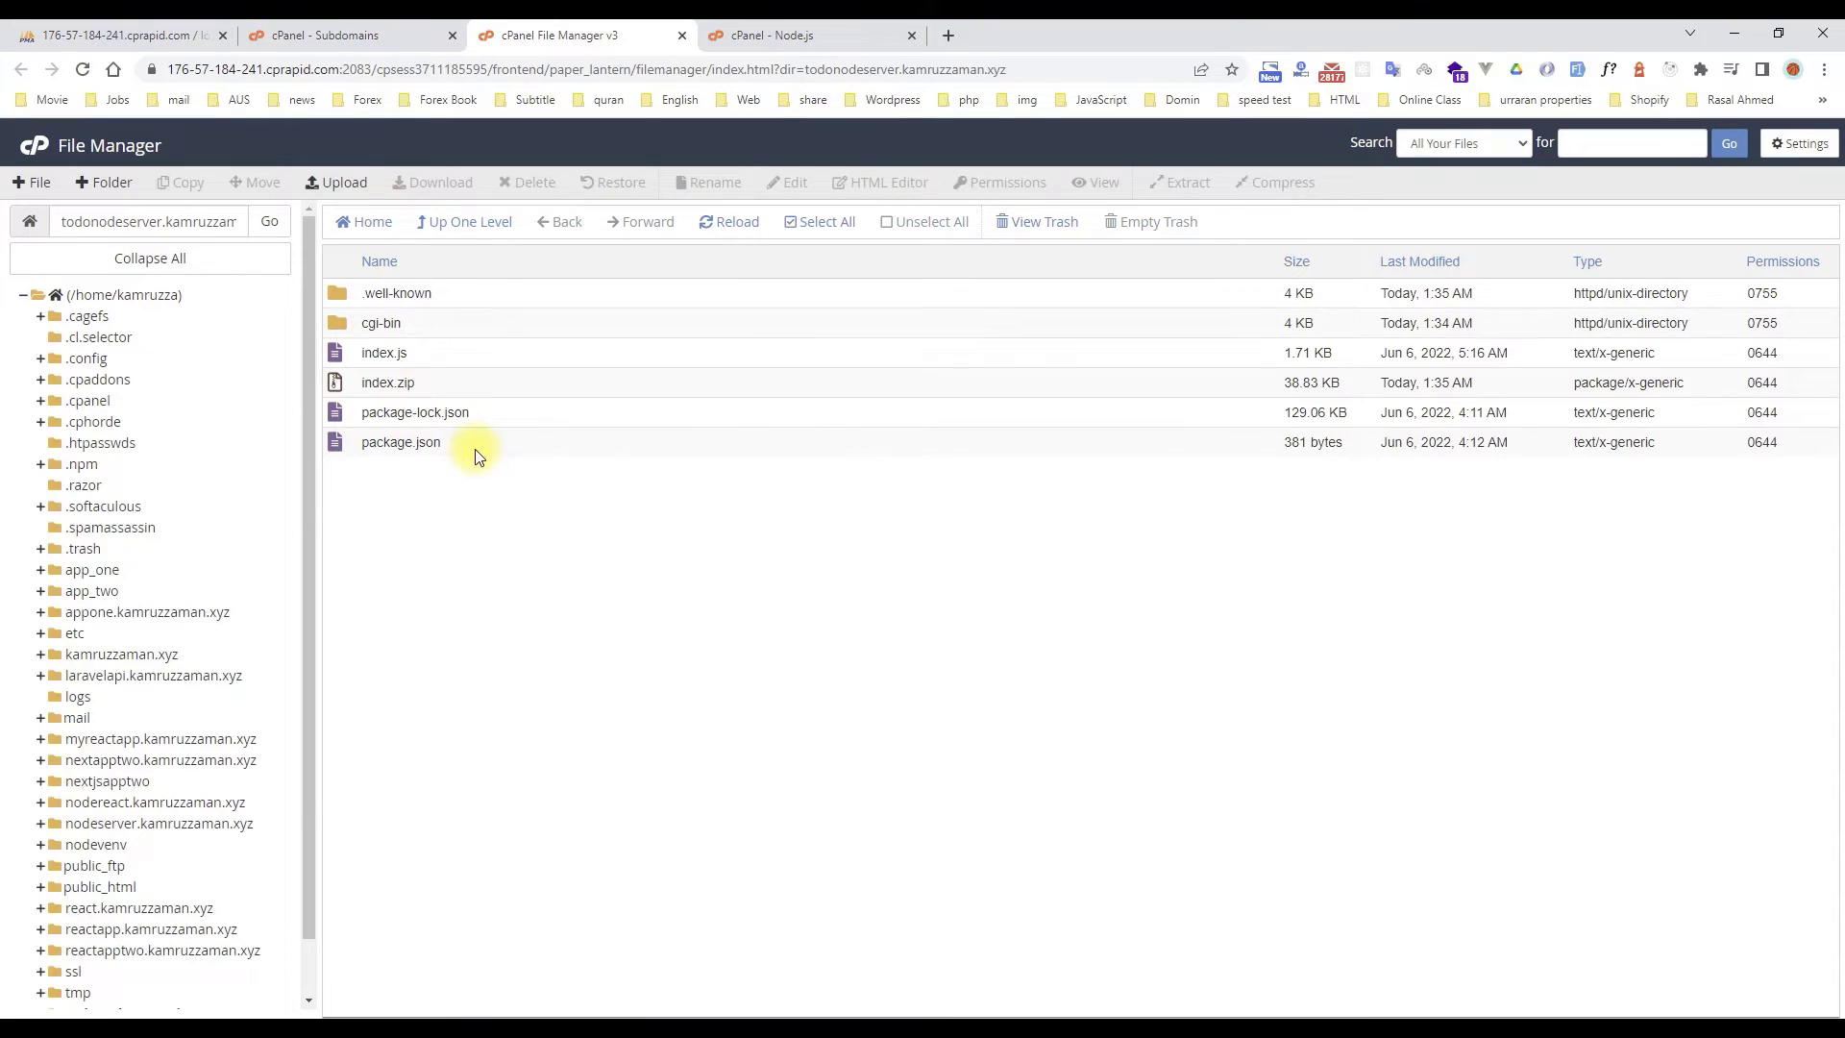
# - Start creating a Node.js application and set its application root to the todonodeserver subdomain's full name, copied from the Subdomains list
pyautogui.click(753, 37)
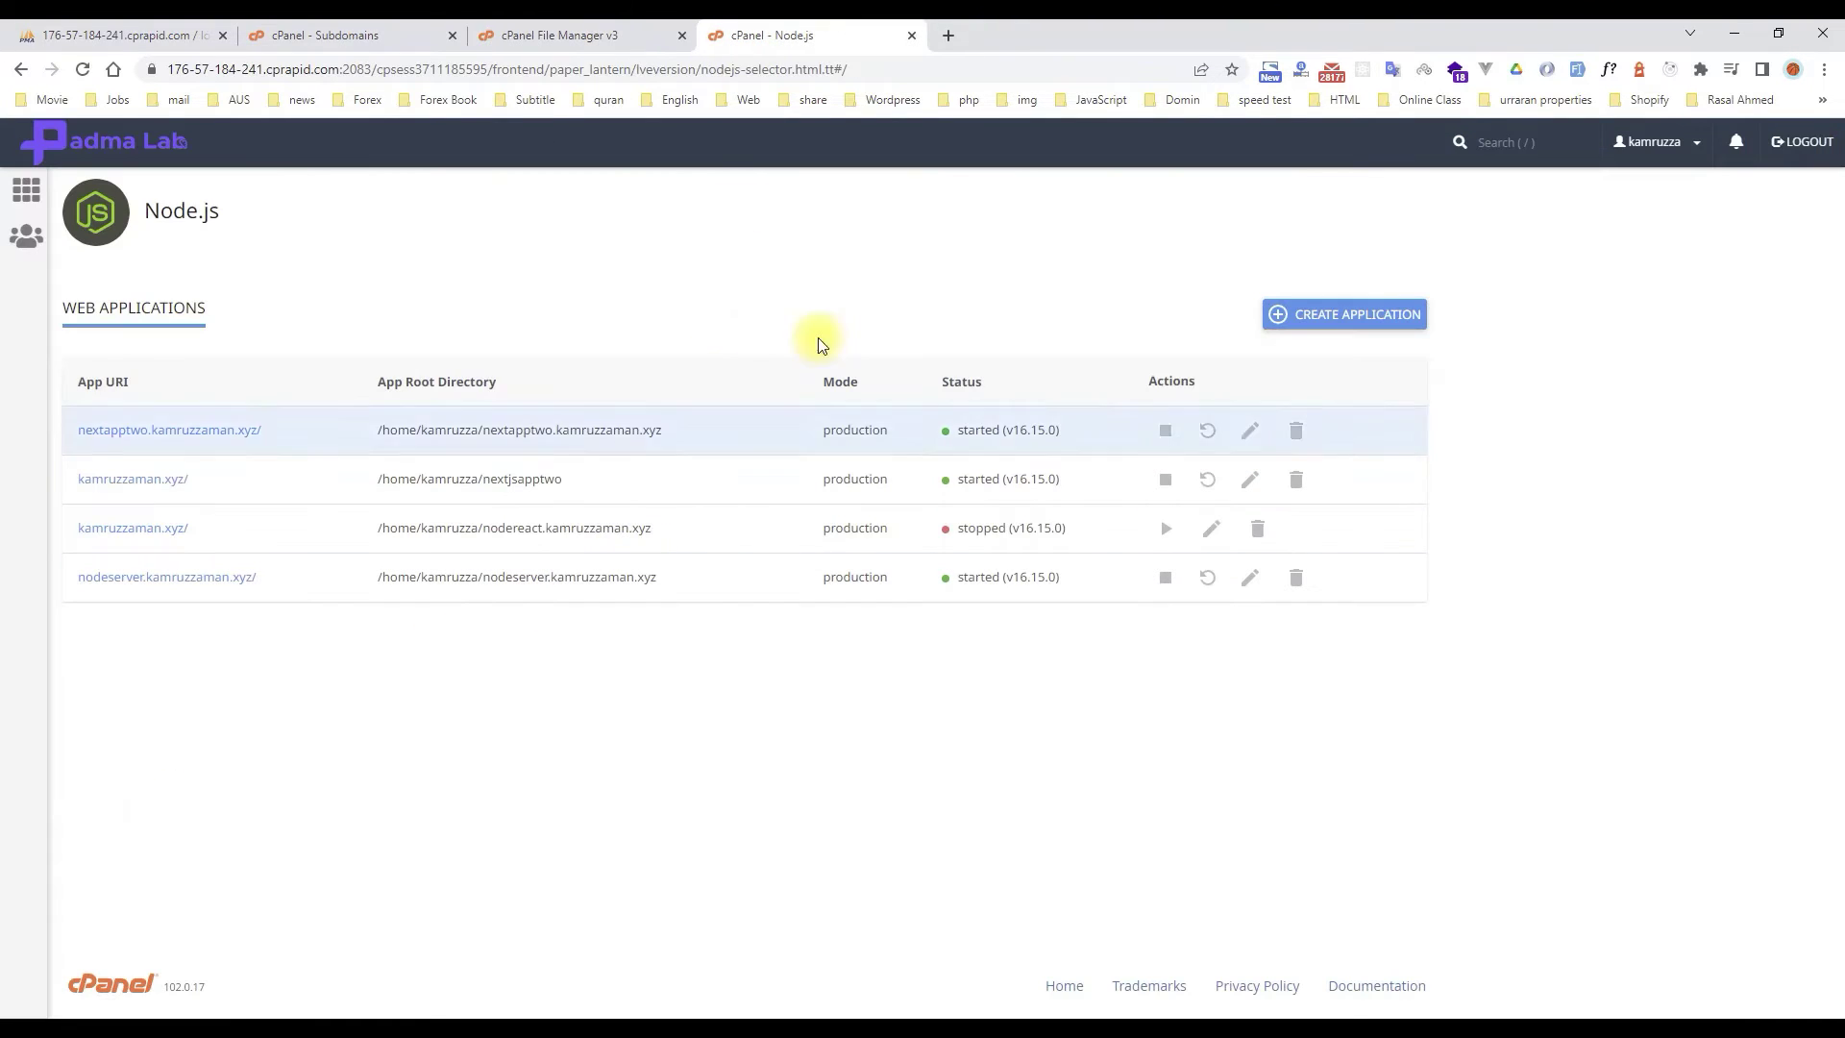
pyautogui.click(1355, 317)
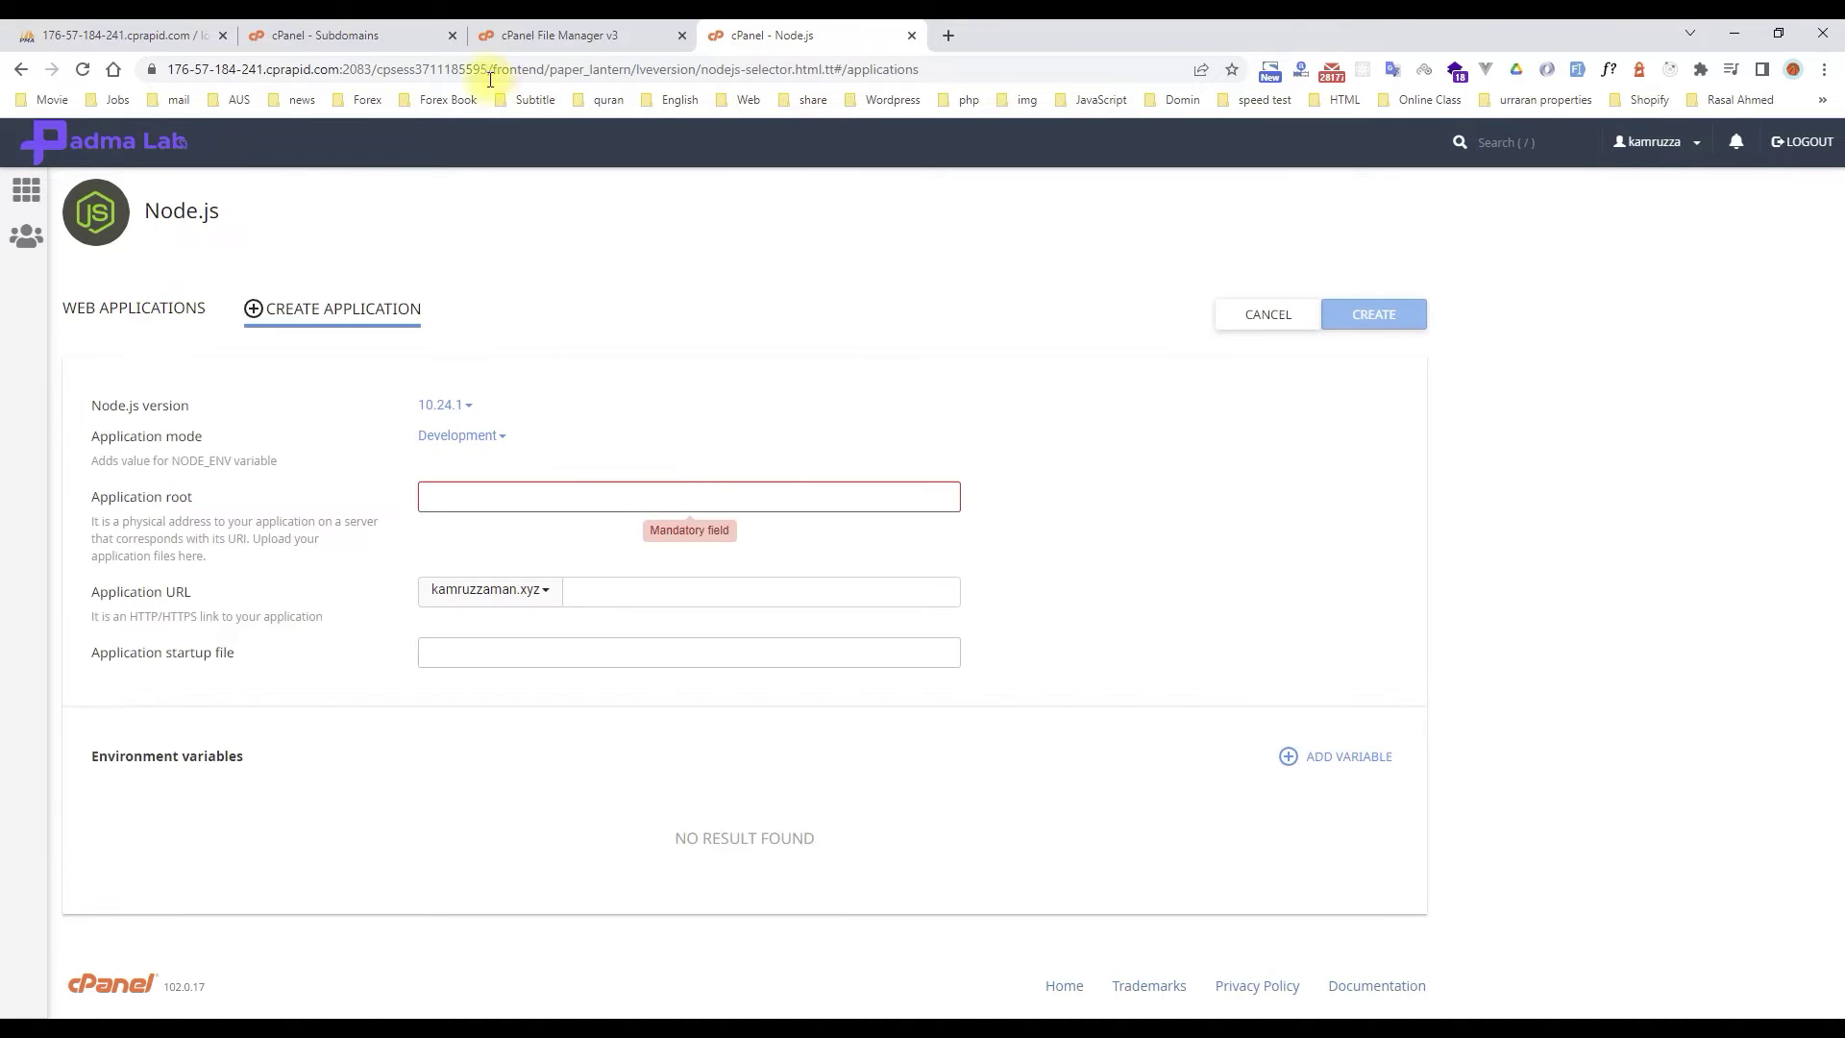
pyautogui.click(415, 34)
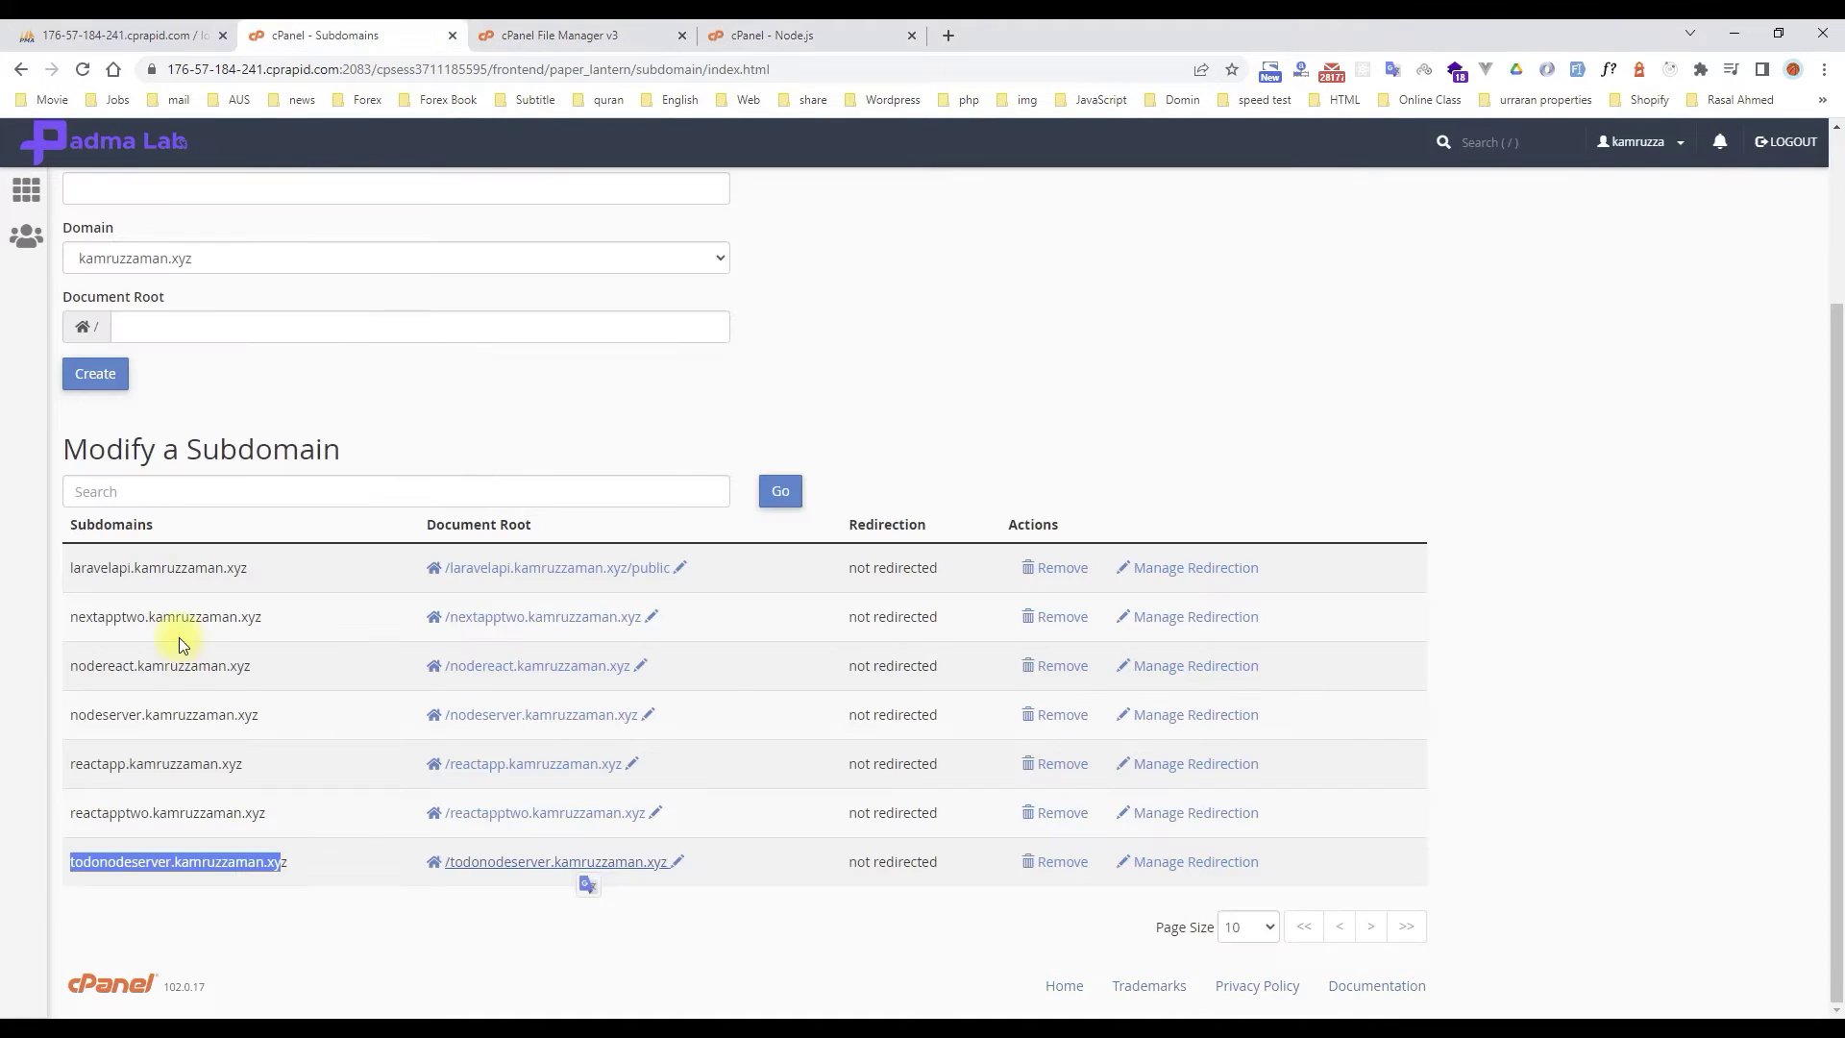
pyautogui.click(67, 860)
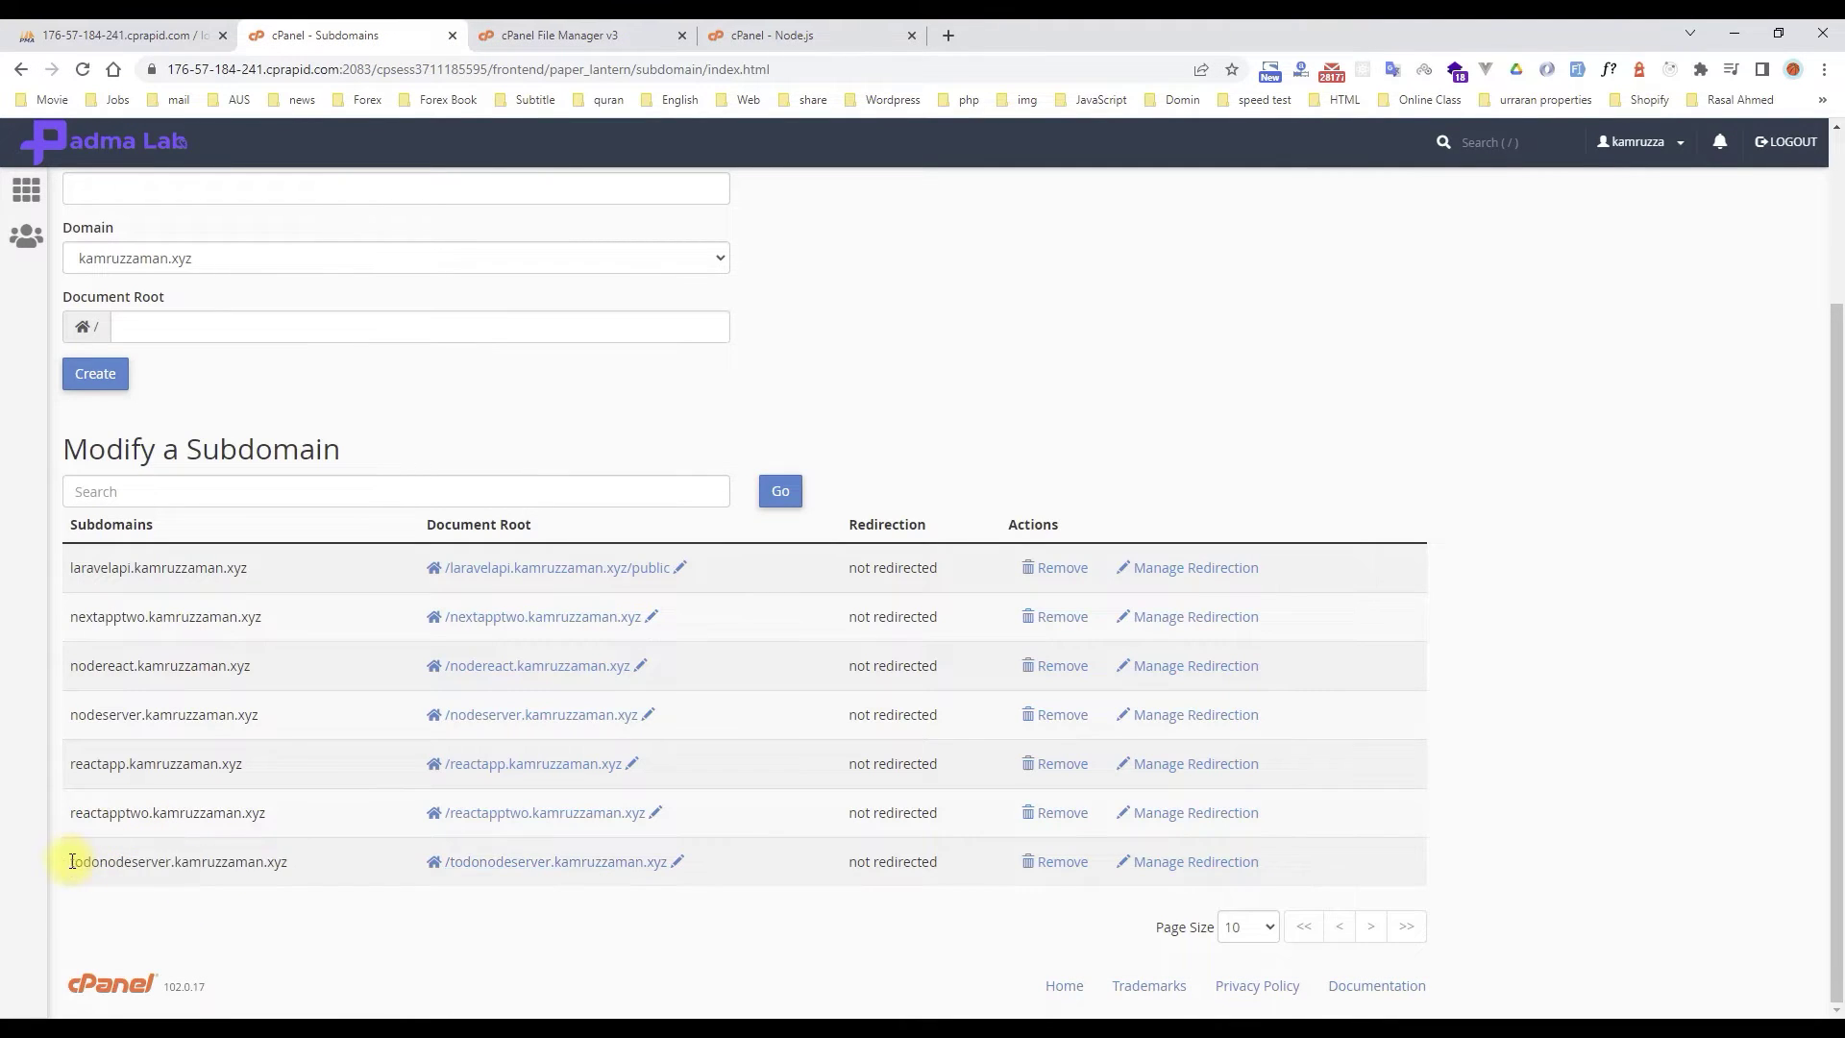
pyautogui.moveTo(67, 861); pyautogui.dragTo(267, 865)
pyautogui.rightClick(285, 862)
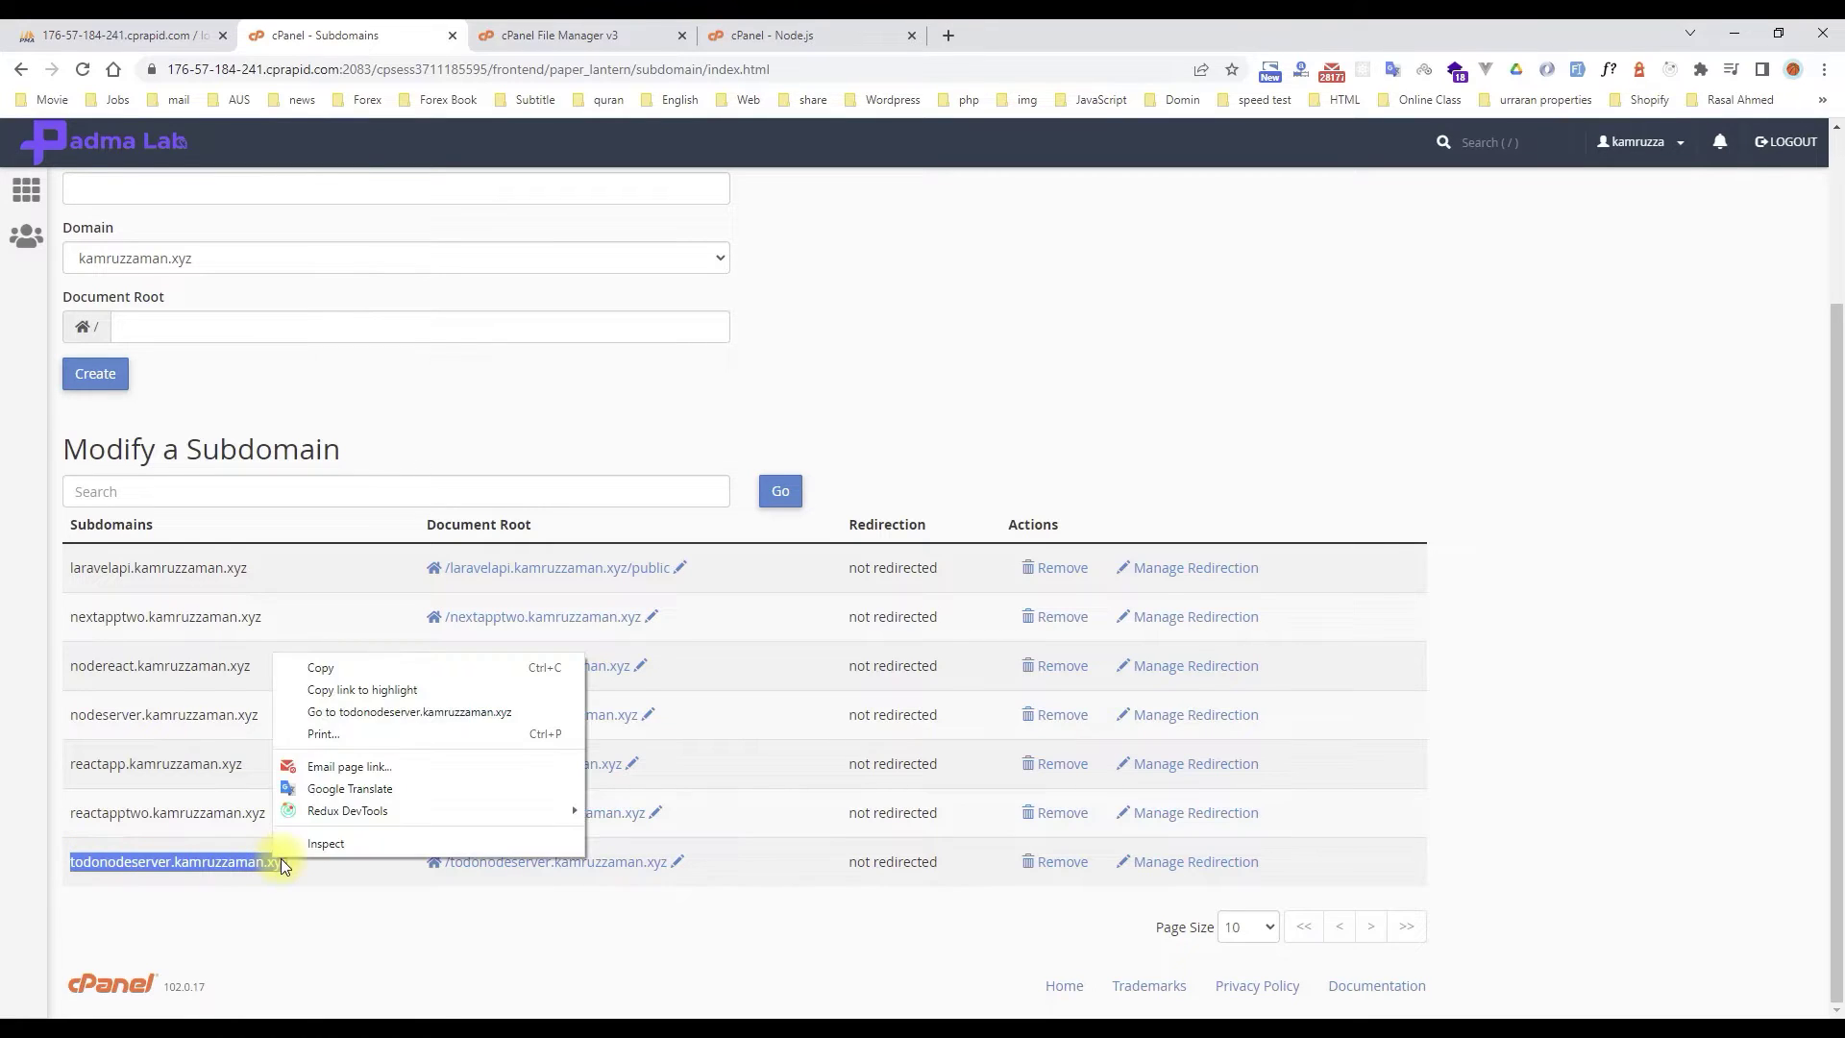
pyautogui.click(325, 661)
pyautogui.click(581, 29)
pyautogui.click(759, 34)
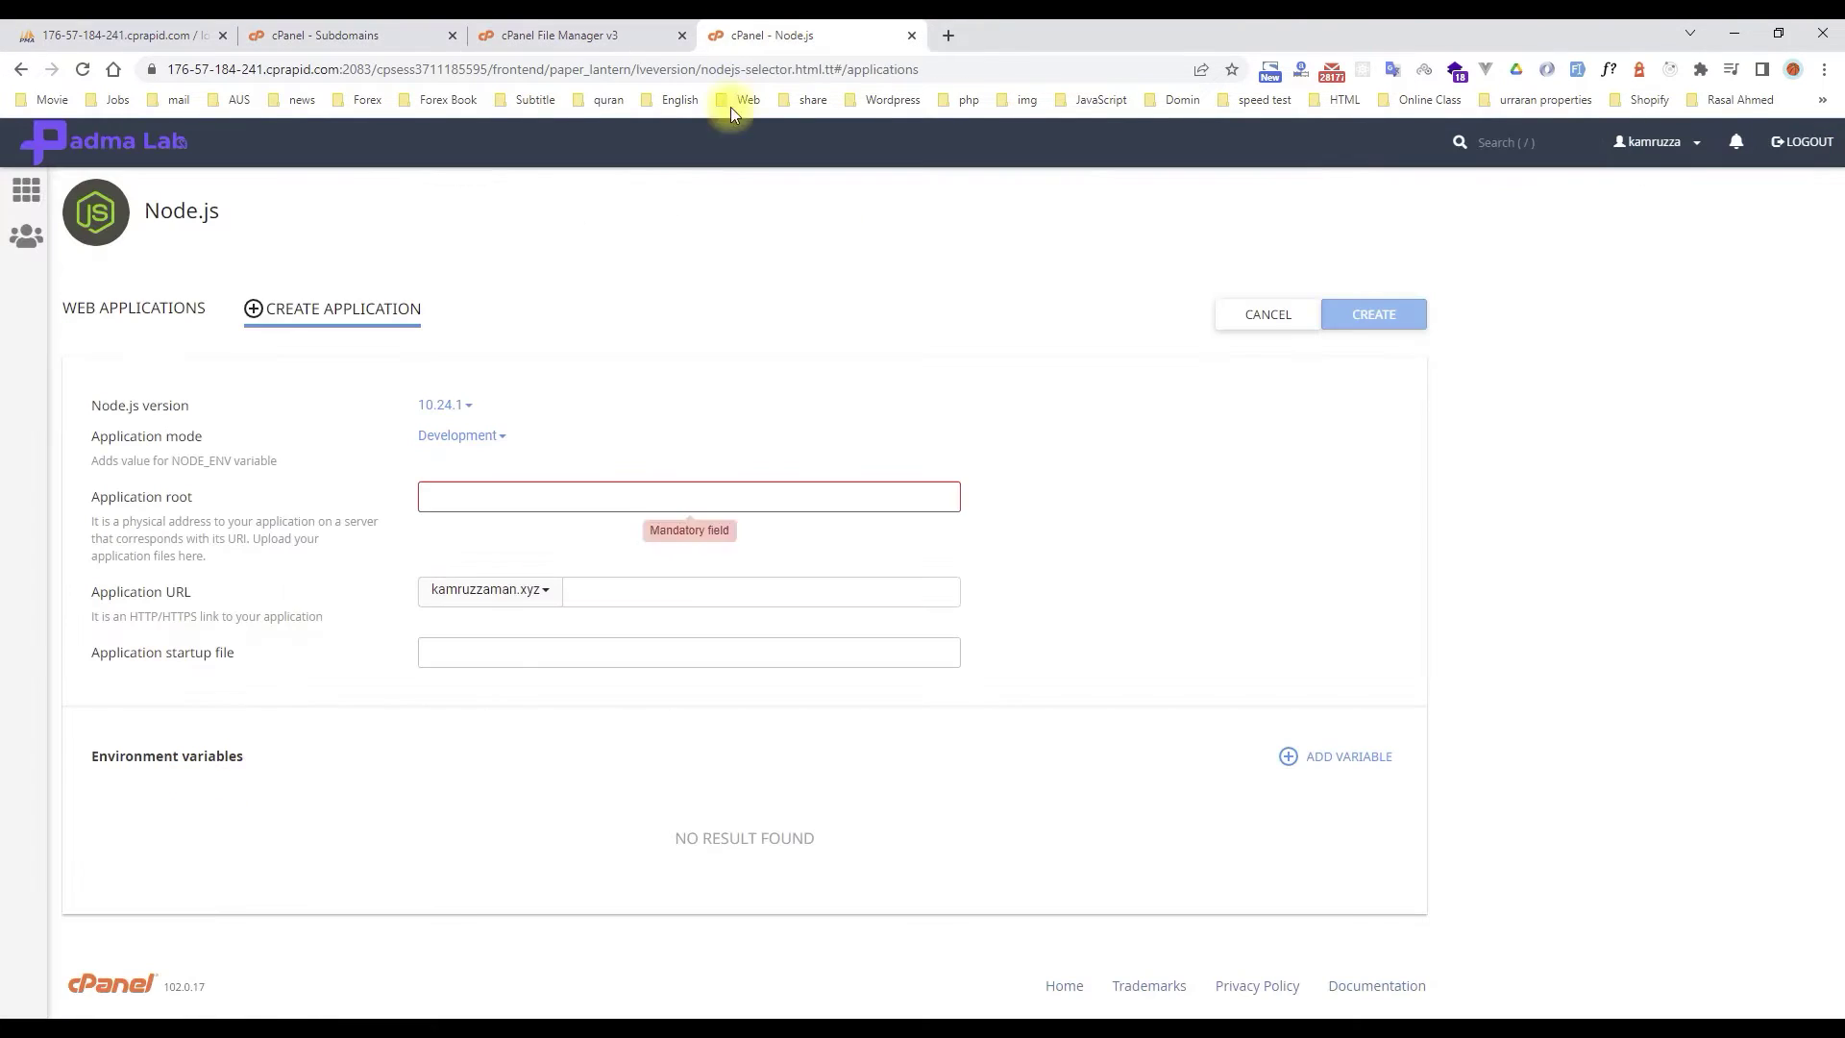
pyautogui.hotkey('ctrl', 'v')
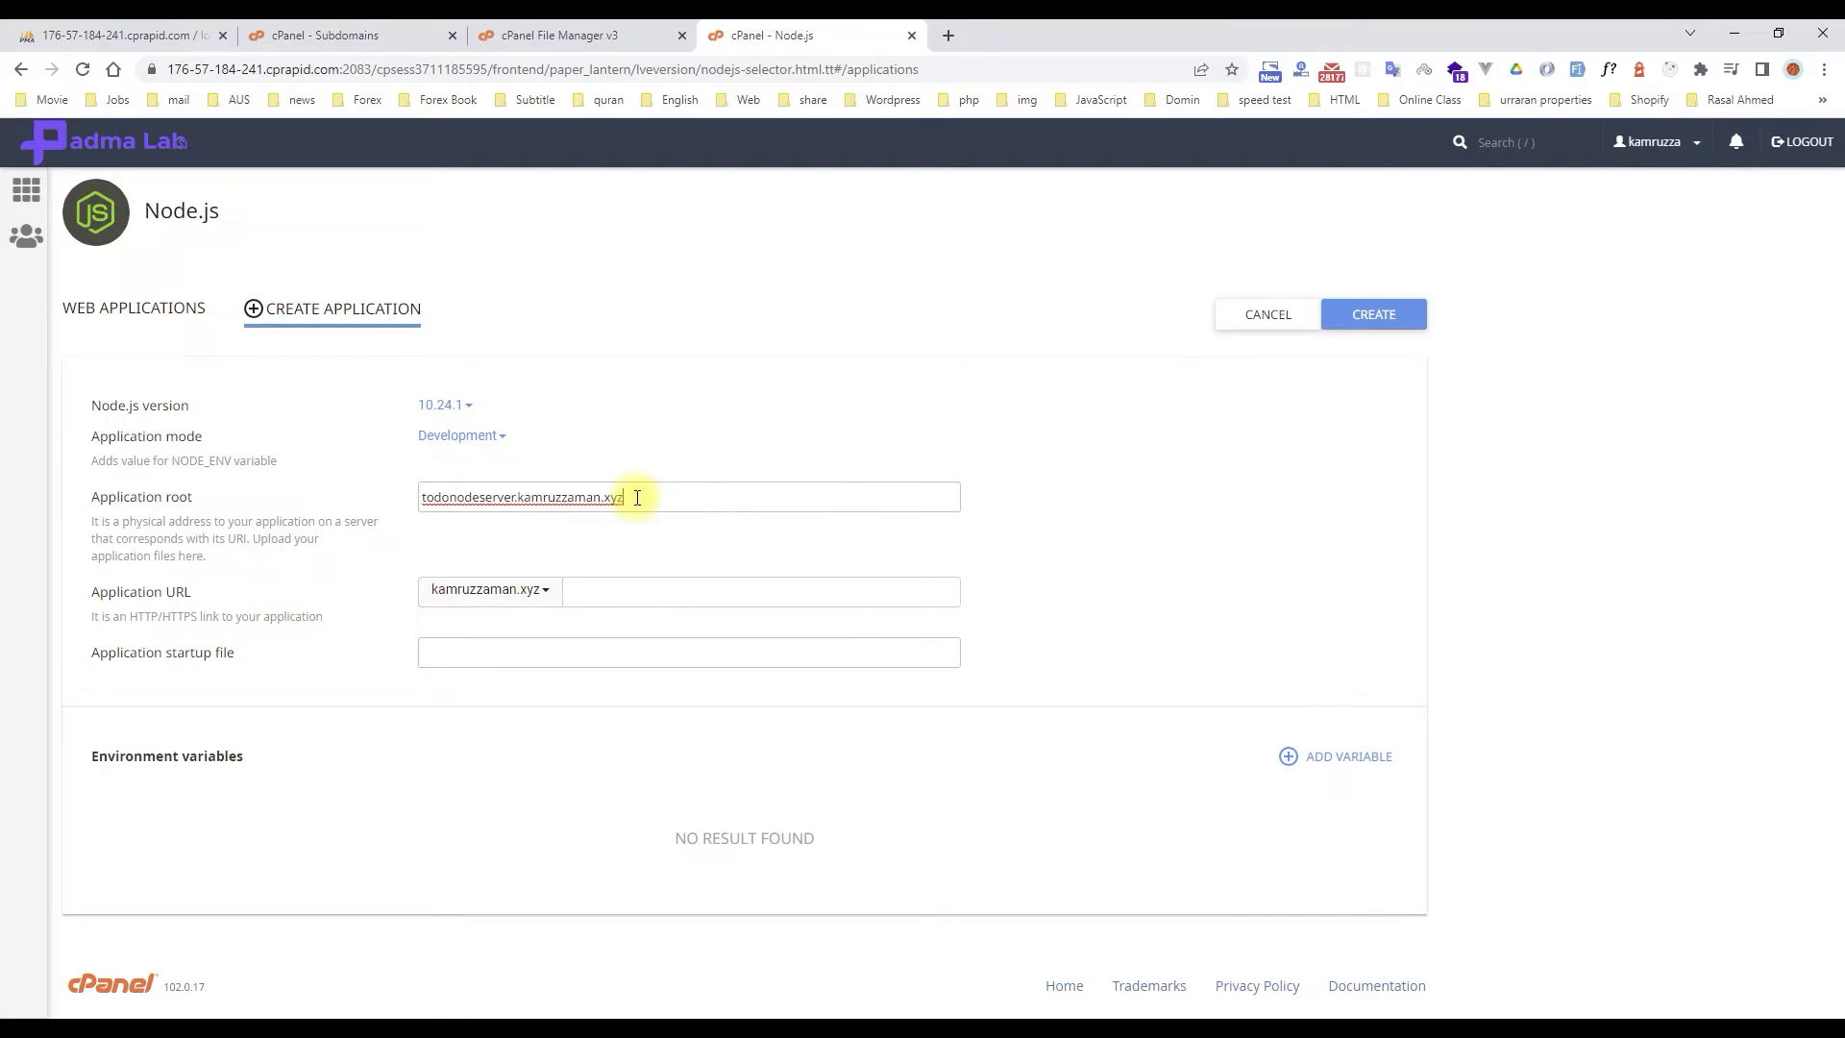
# - Set the application to Production mode with Node.js version 16.15.0 and choose the todonodeserver subdomain as its application URL
pyautogui.click(454, 435)
pyautogui.click(496, 519)
pyautogui.click(441, 404)
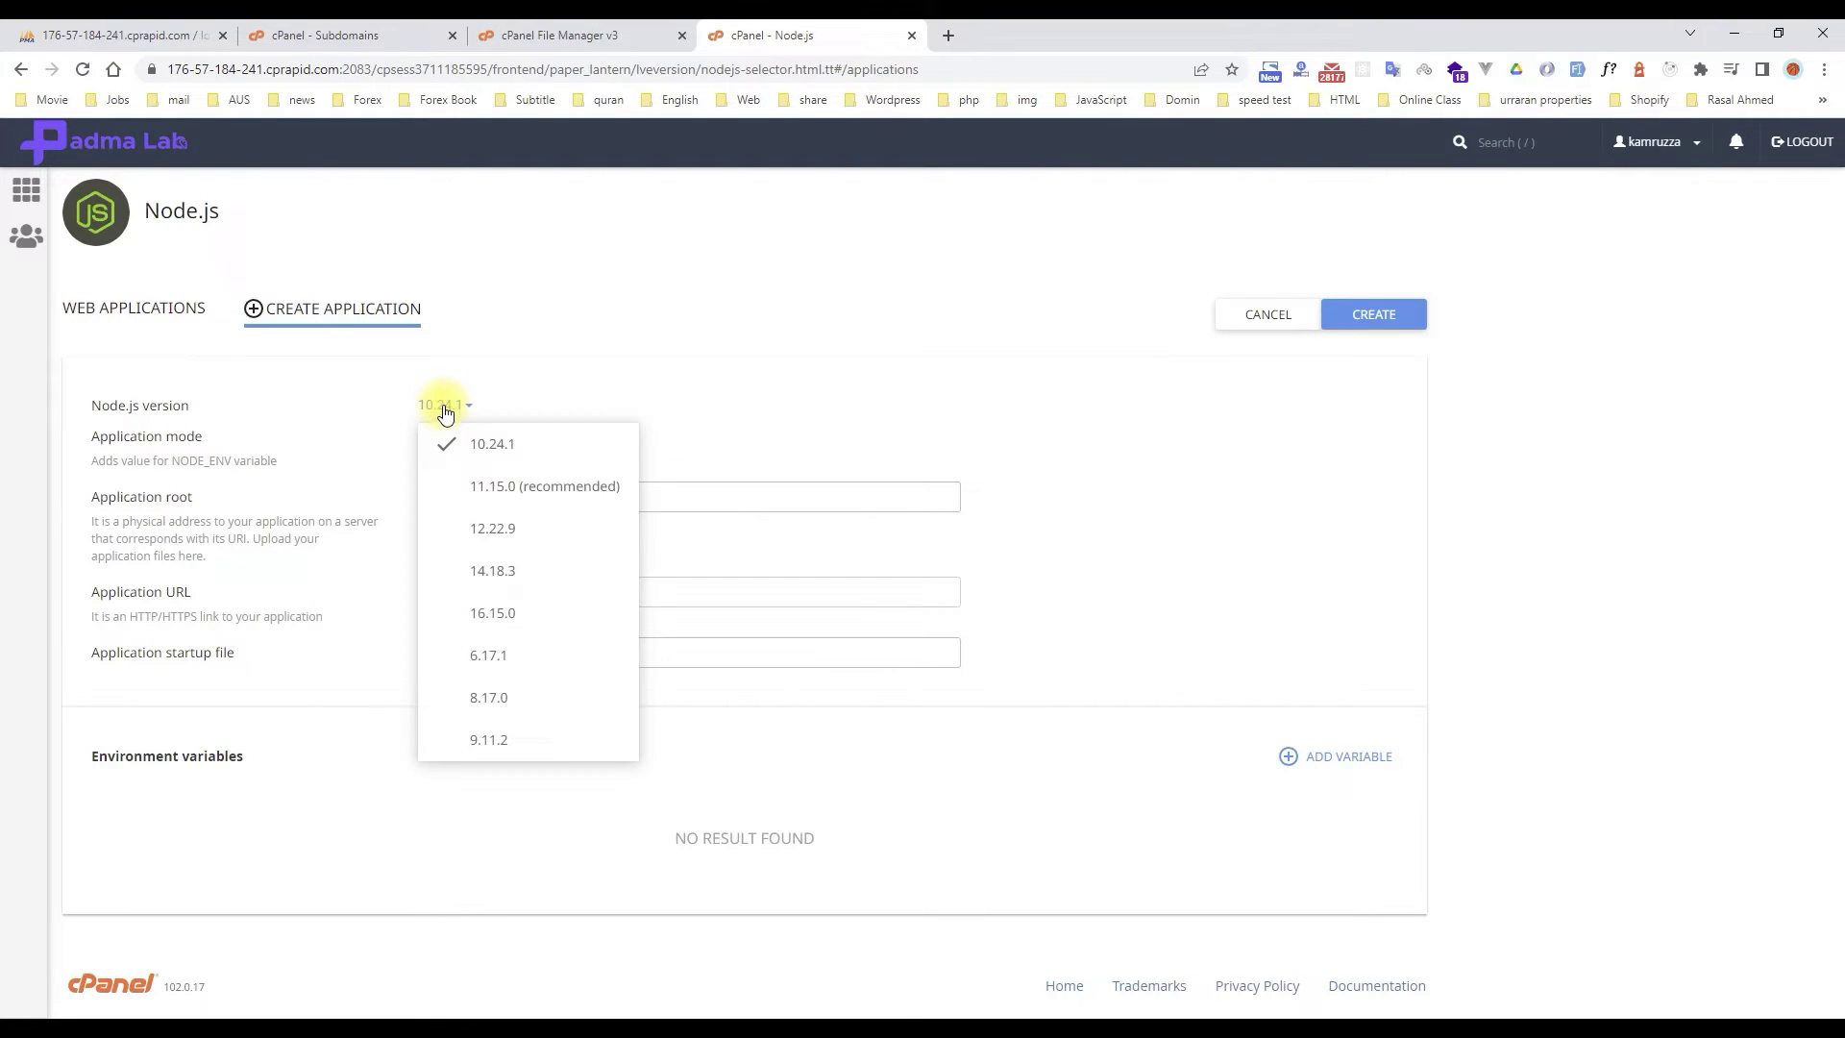
pyautogui.click(507, 611)
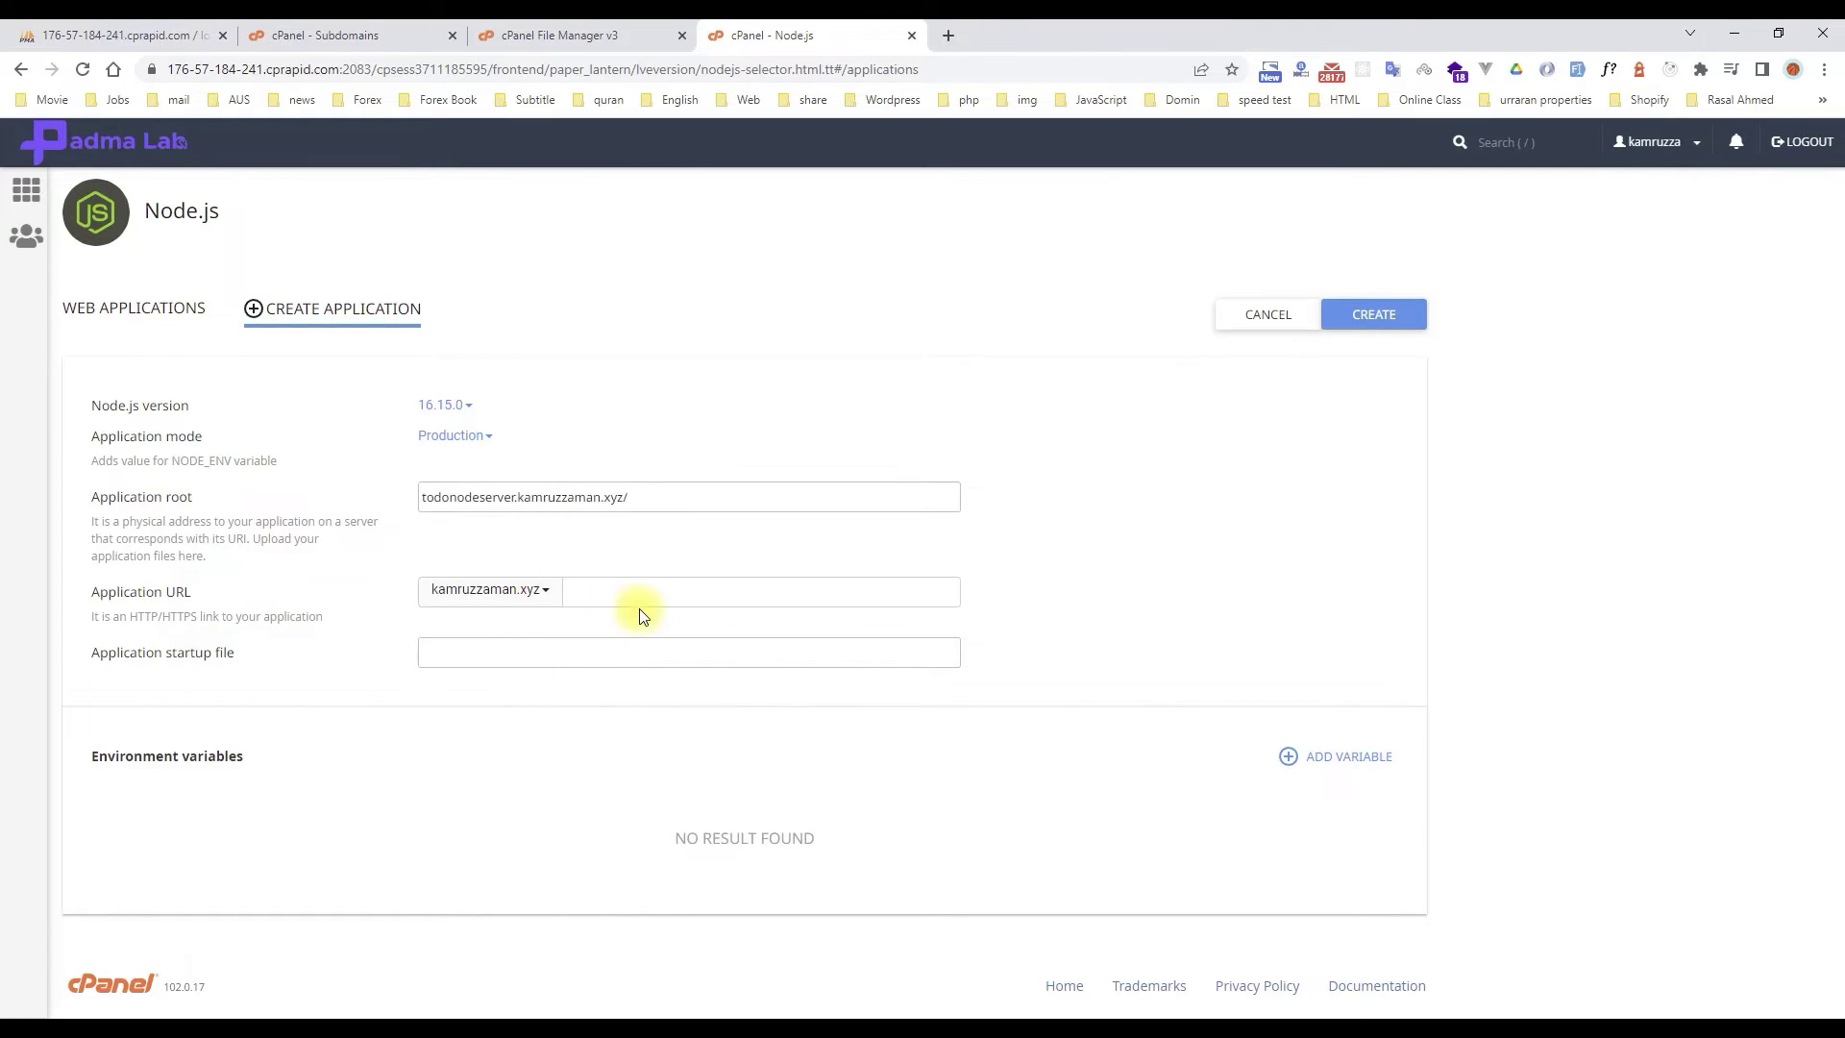
pyautogui.click(543, 591)
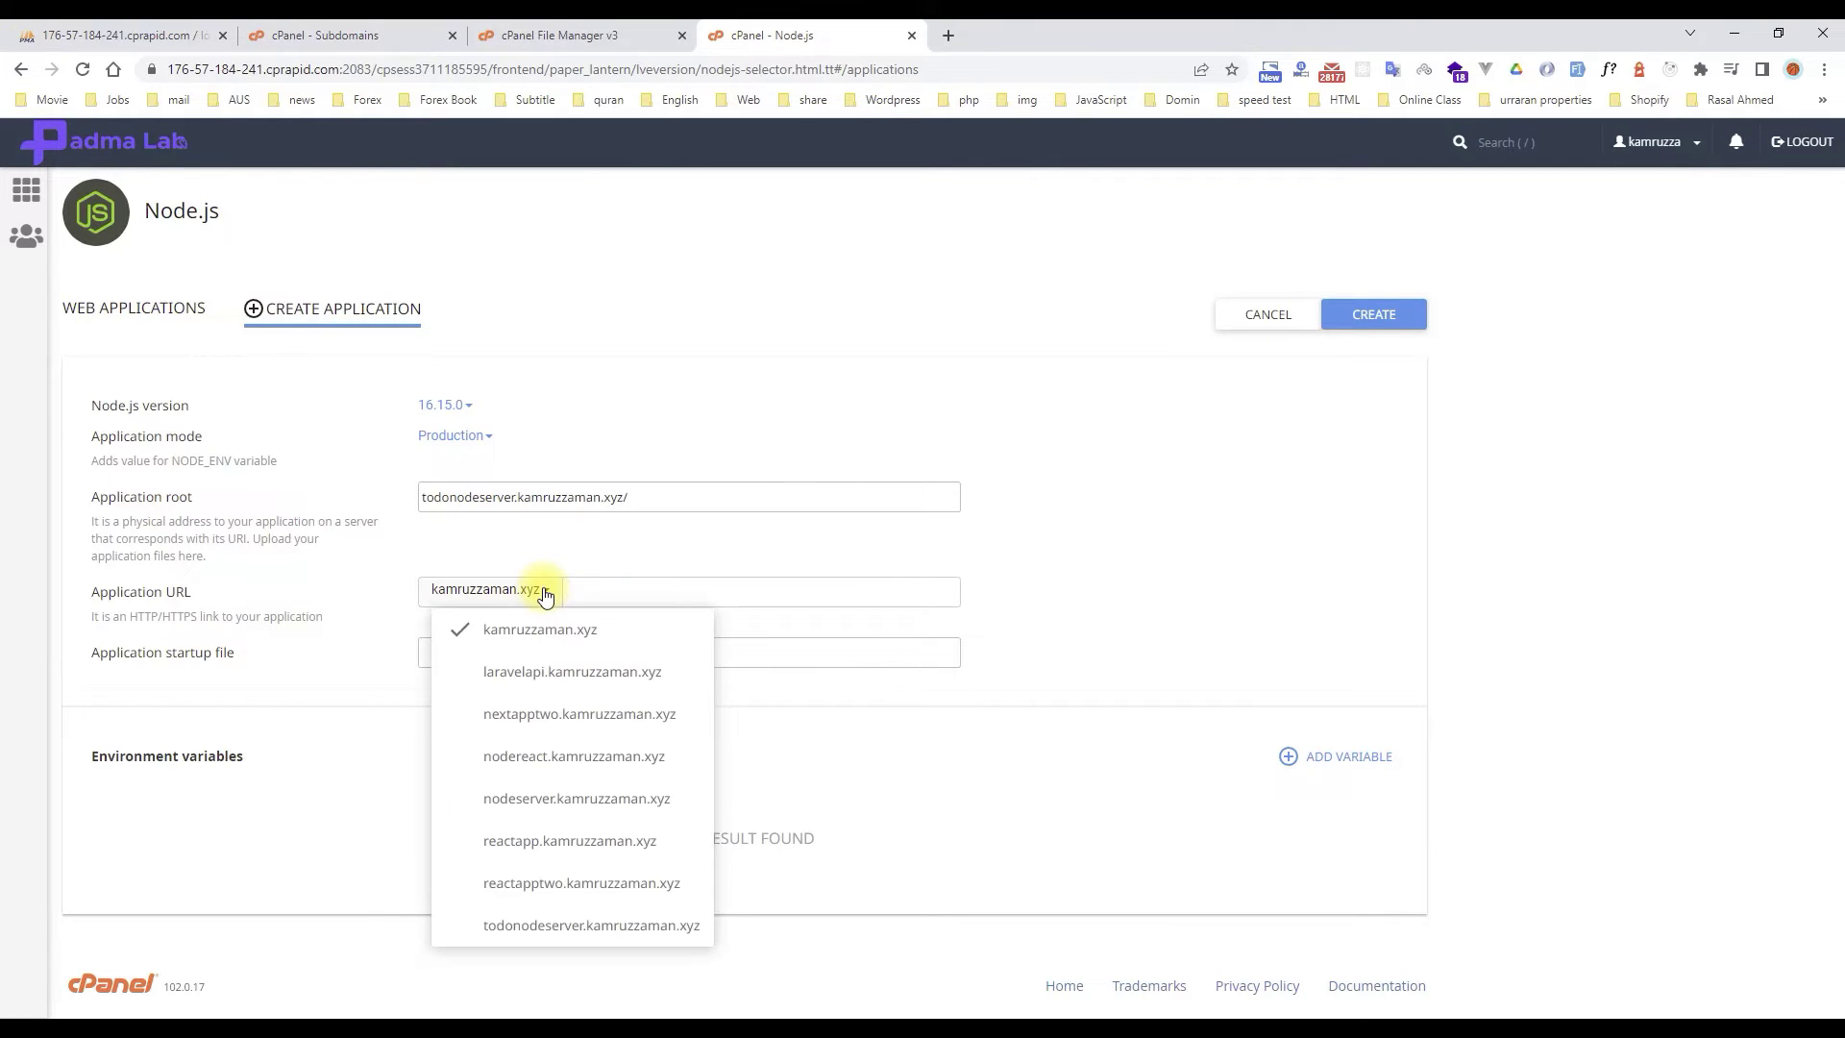
pyautogui.click(529, 928)
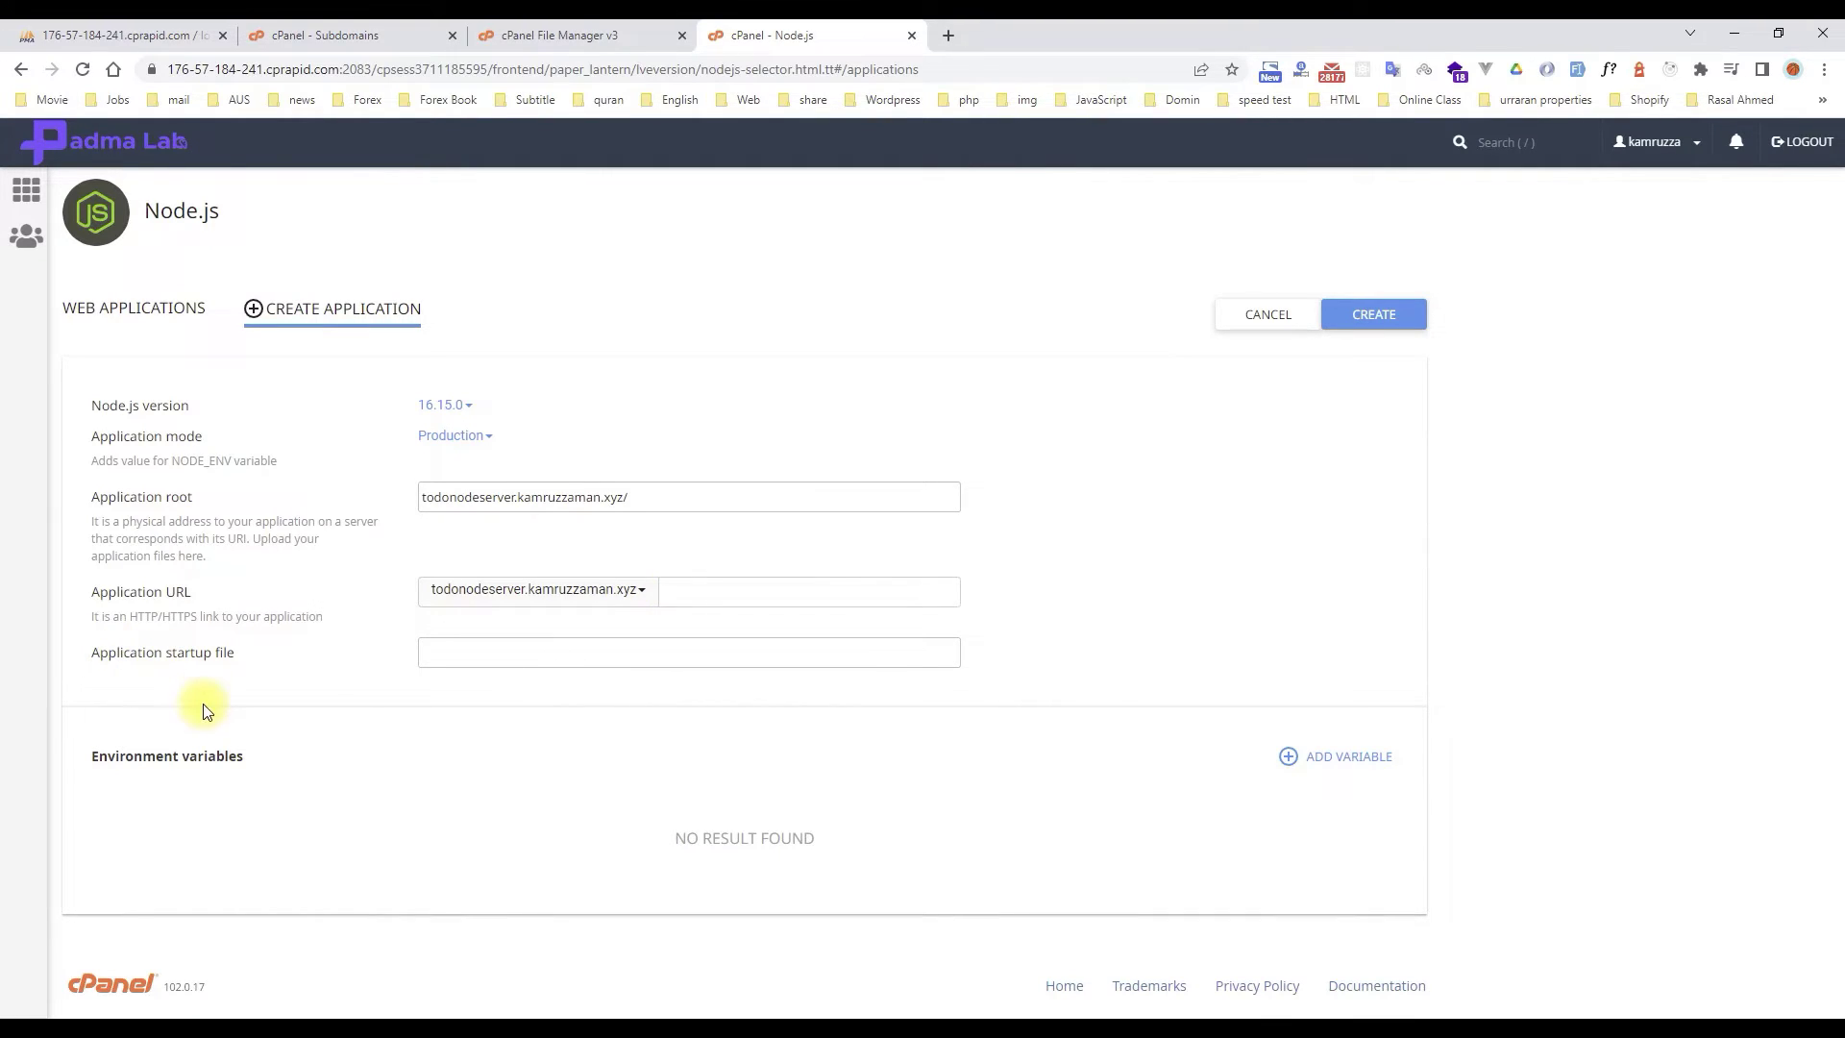
# - Set index.js from the subdomain's folder as the application startup file and create the Node.js application
pyautogui.click(499, 34)
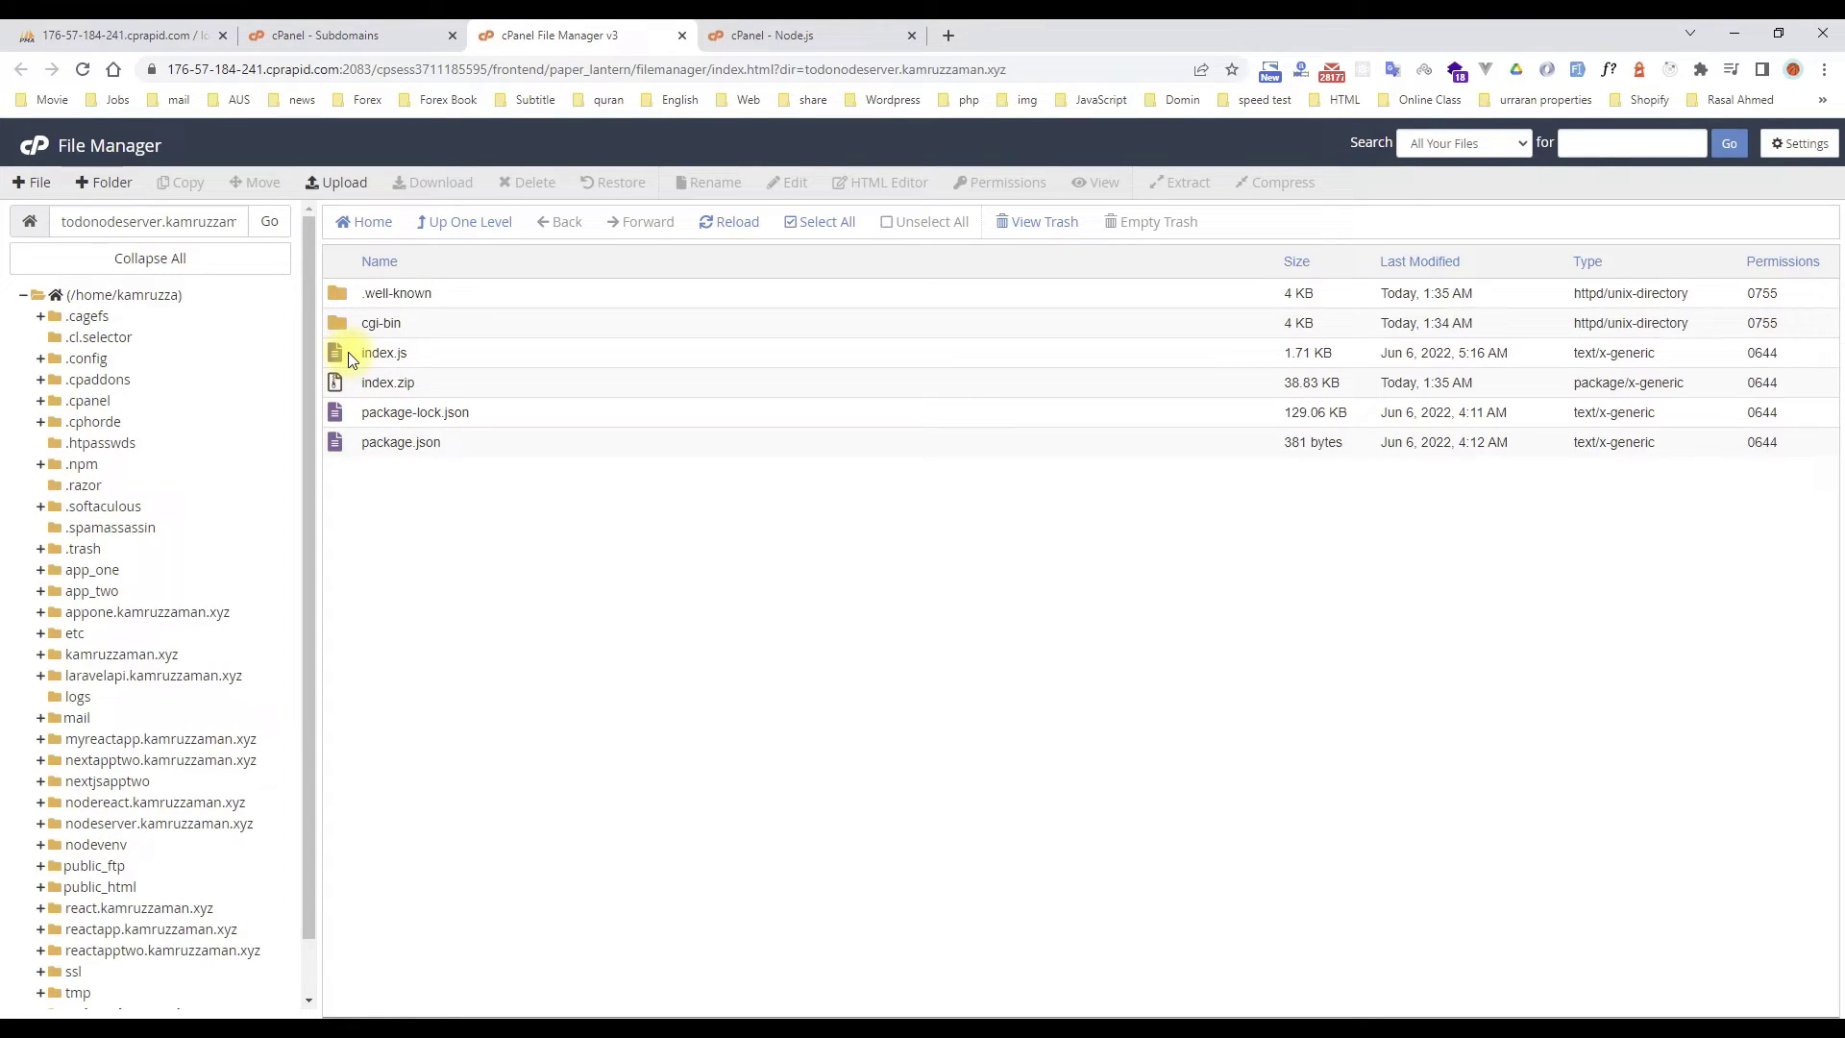
pyautogui.click(791, 35)
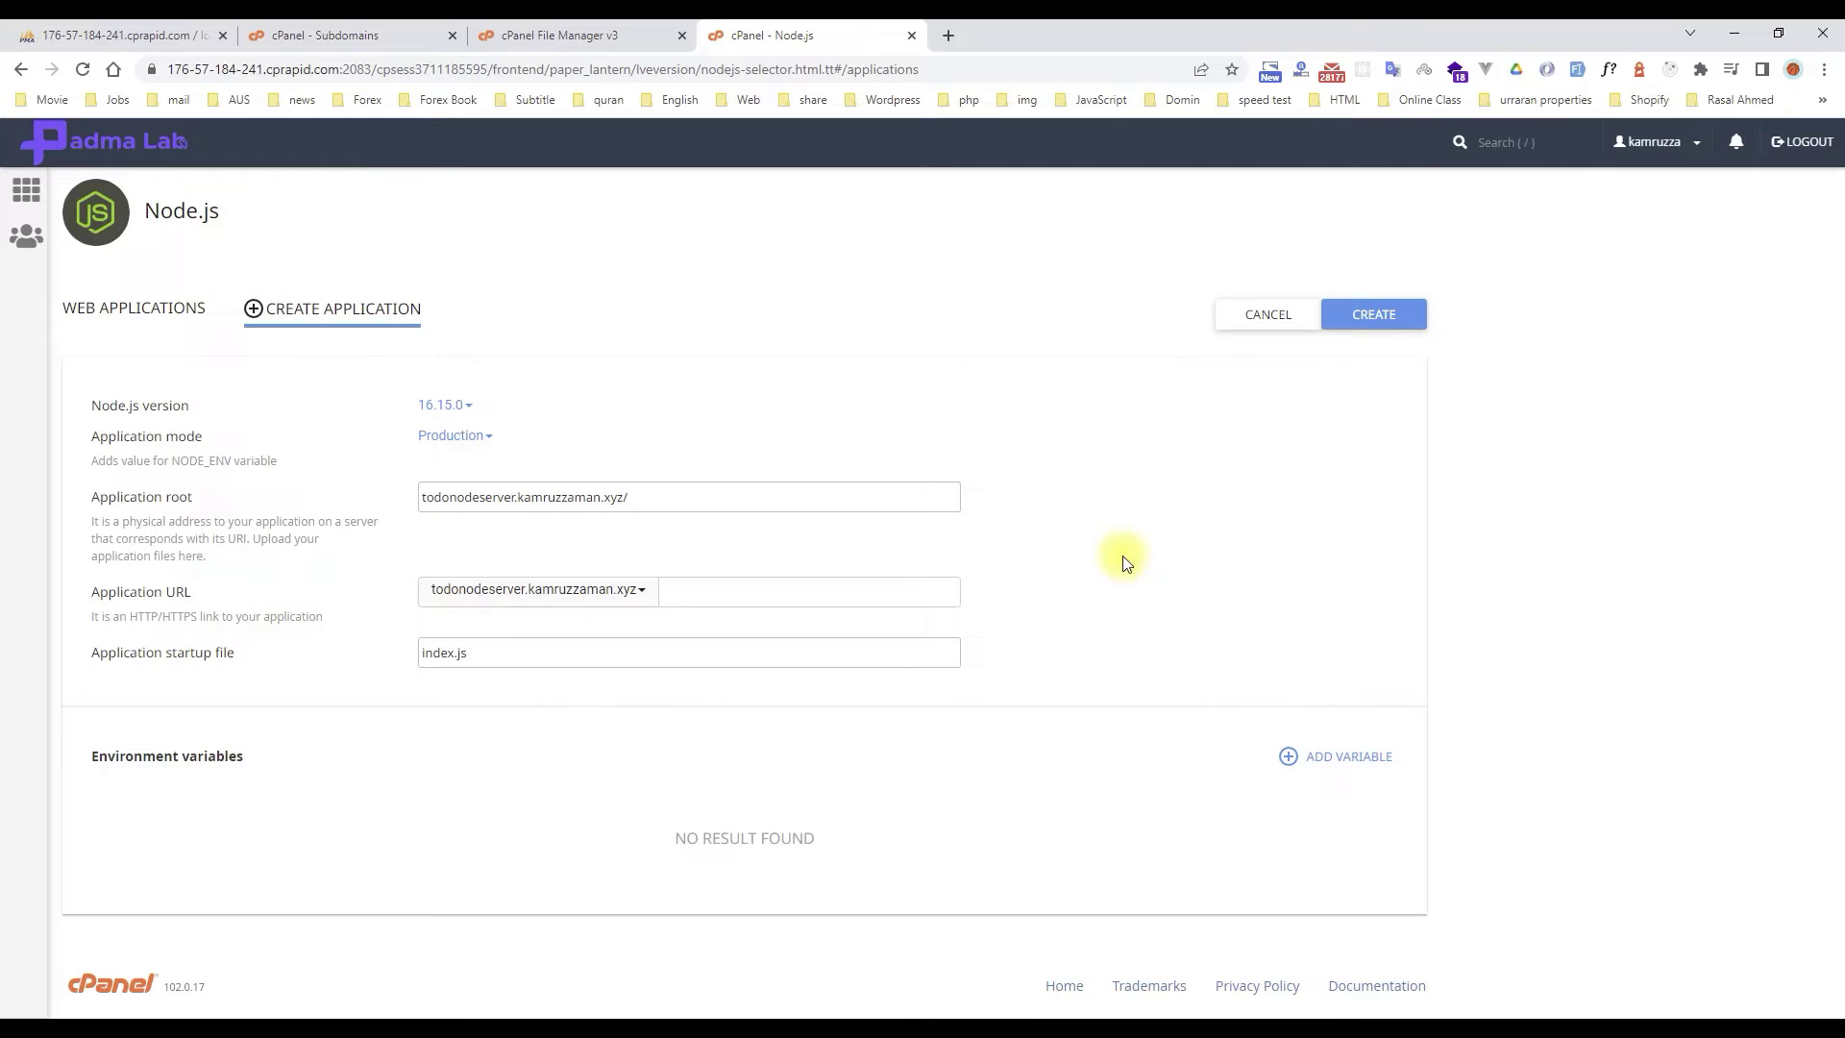
pyautogui.click(1392, 317)
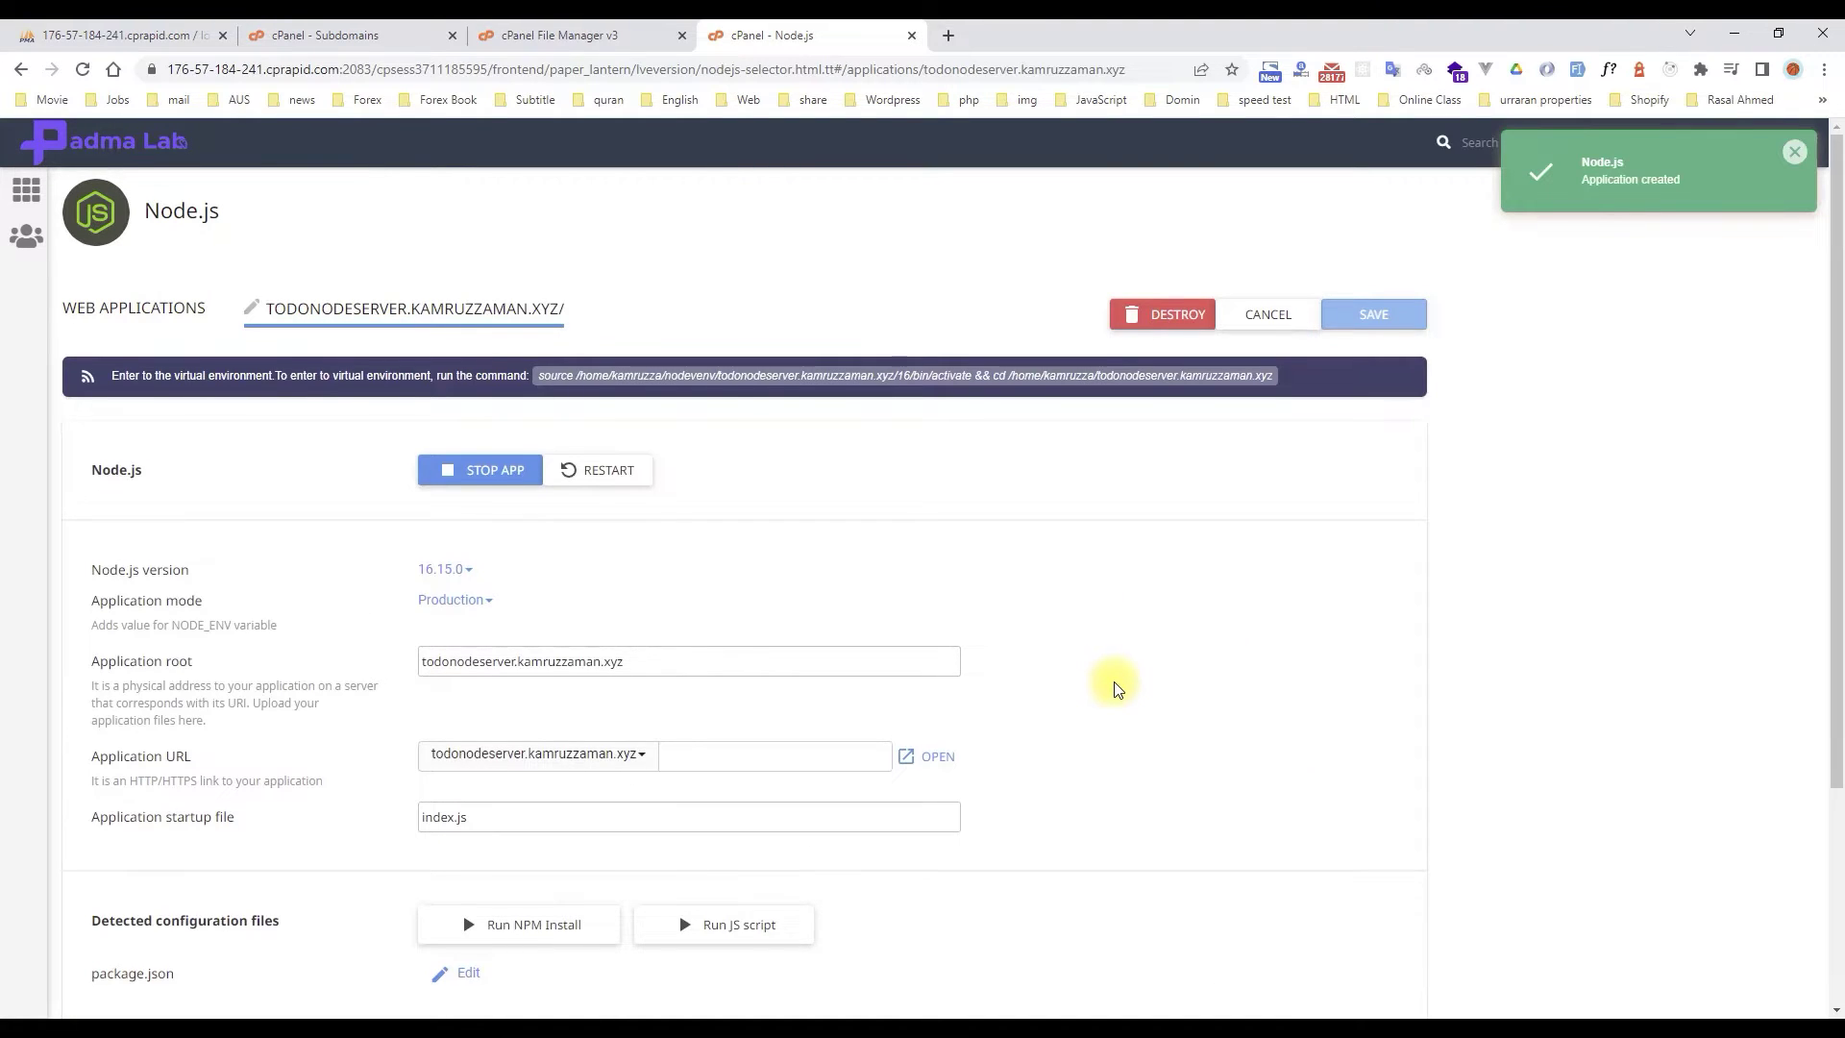
# - Run NPM Install for the new application and reload the subdomain's folder in File Manager to check the generated files
pyautogui.scroll(-3, 1115, 686)
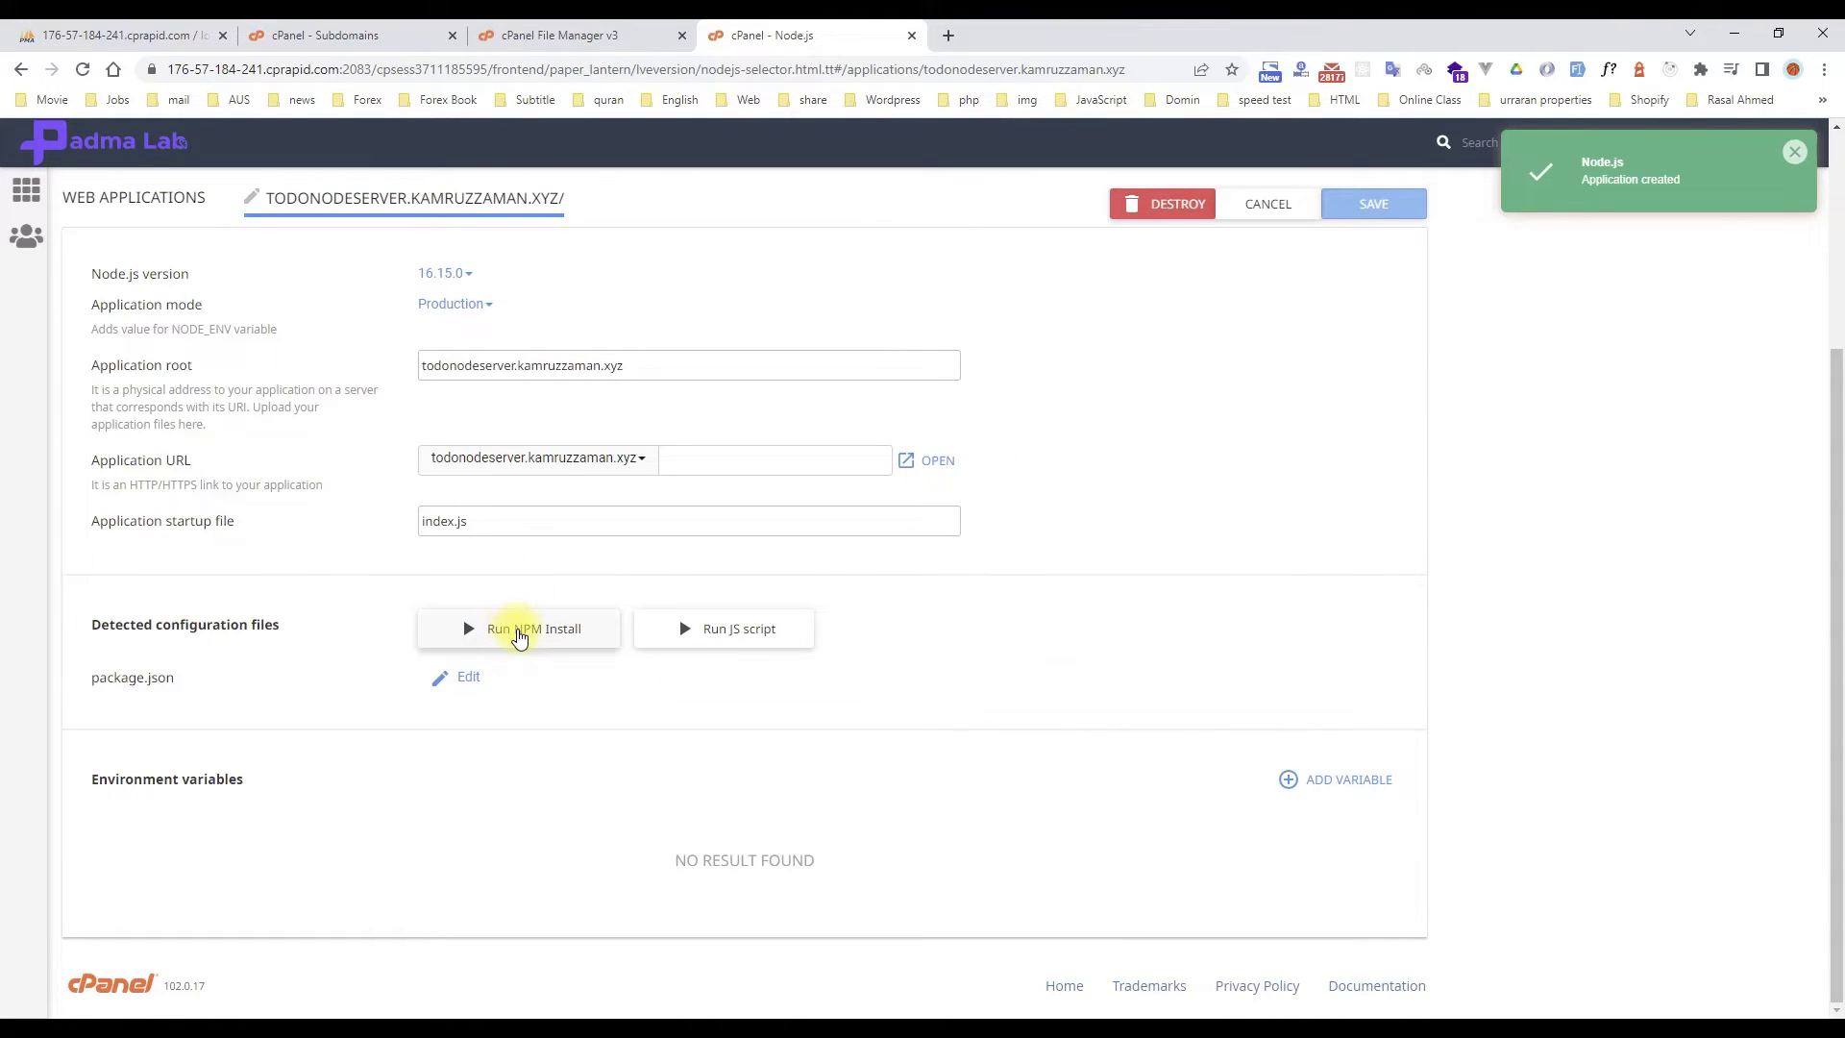
pyautogui.click(519, 630)
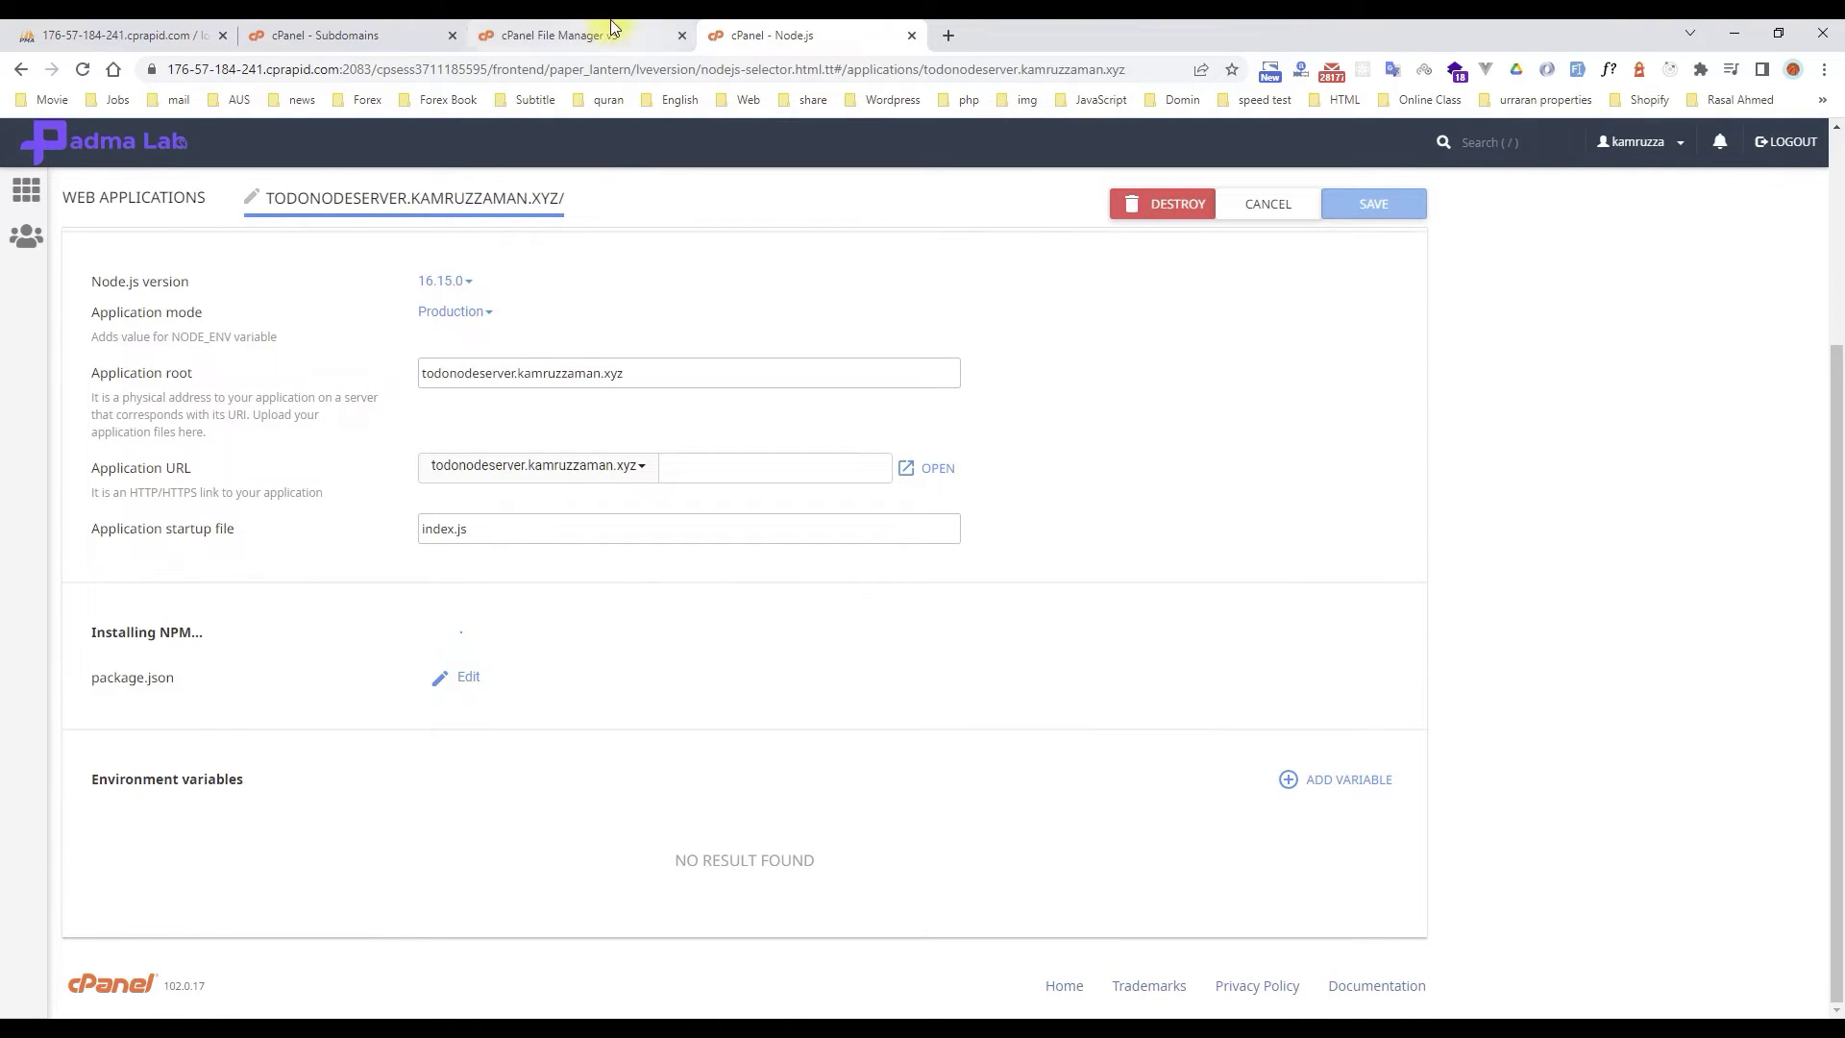
pyautogui.click(586, 35)
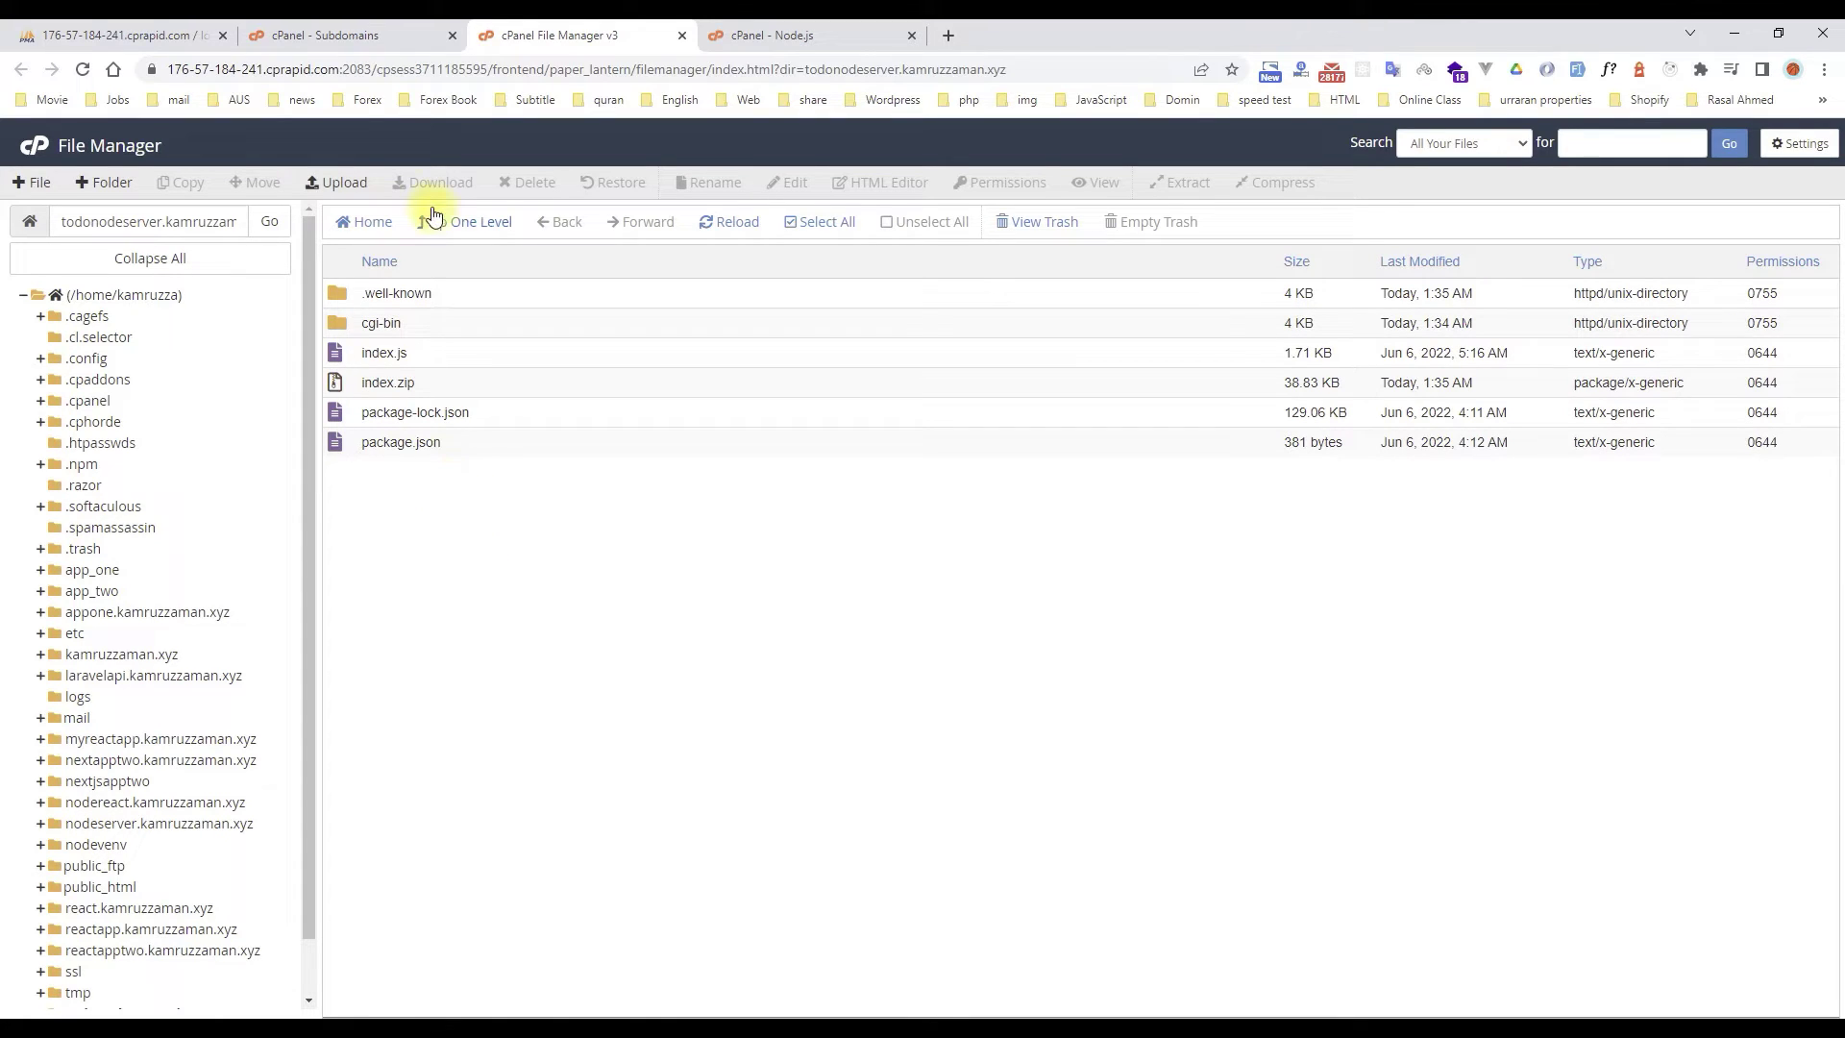
pyautogui.click(716, 227)
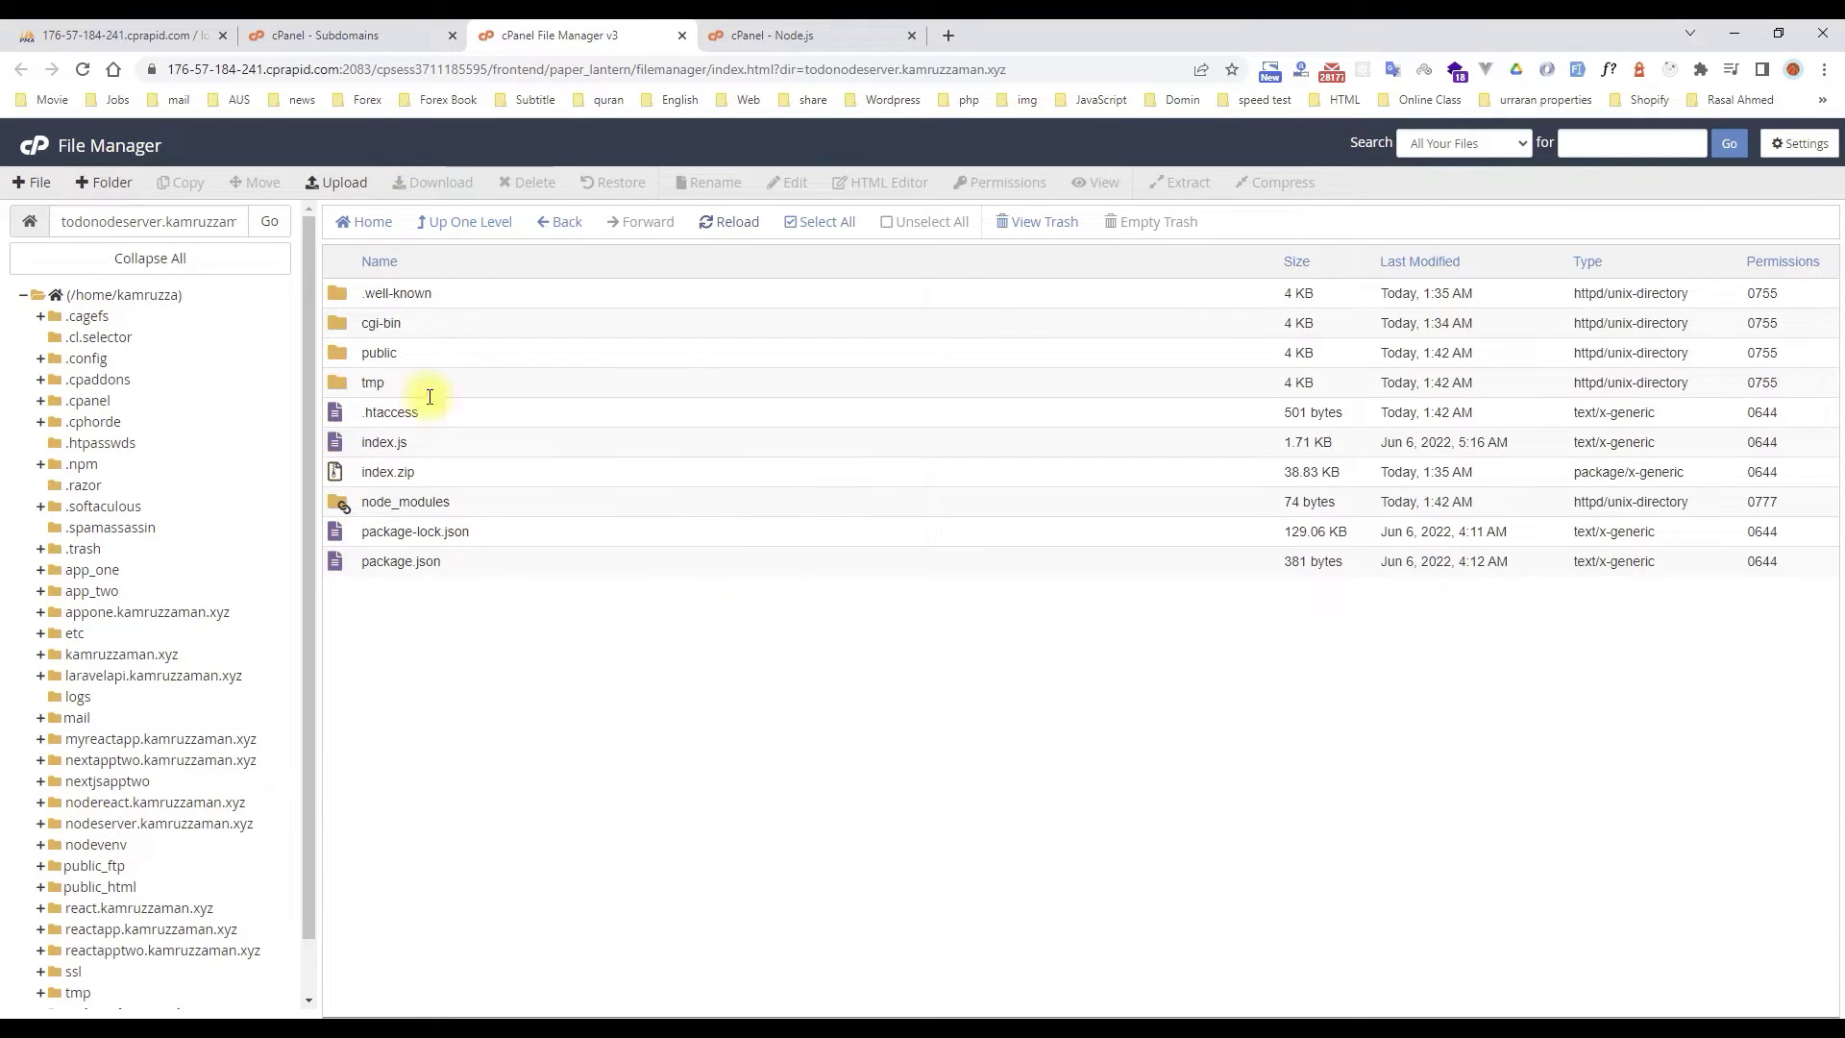
pyautogui.click(803, 34)
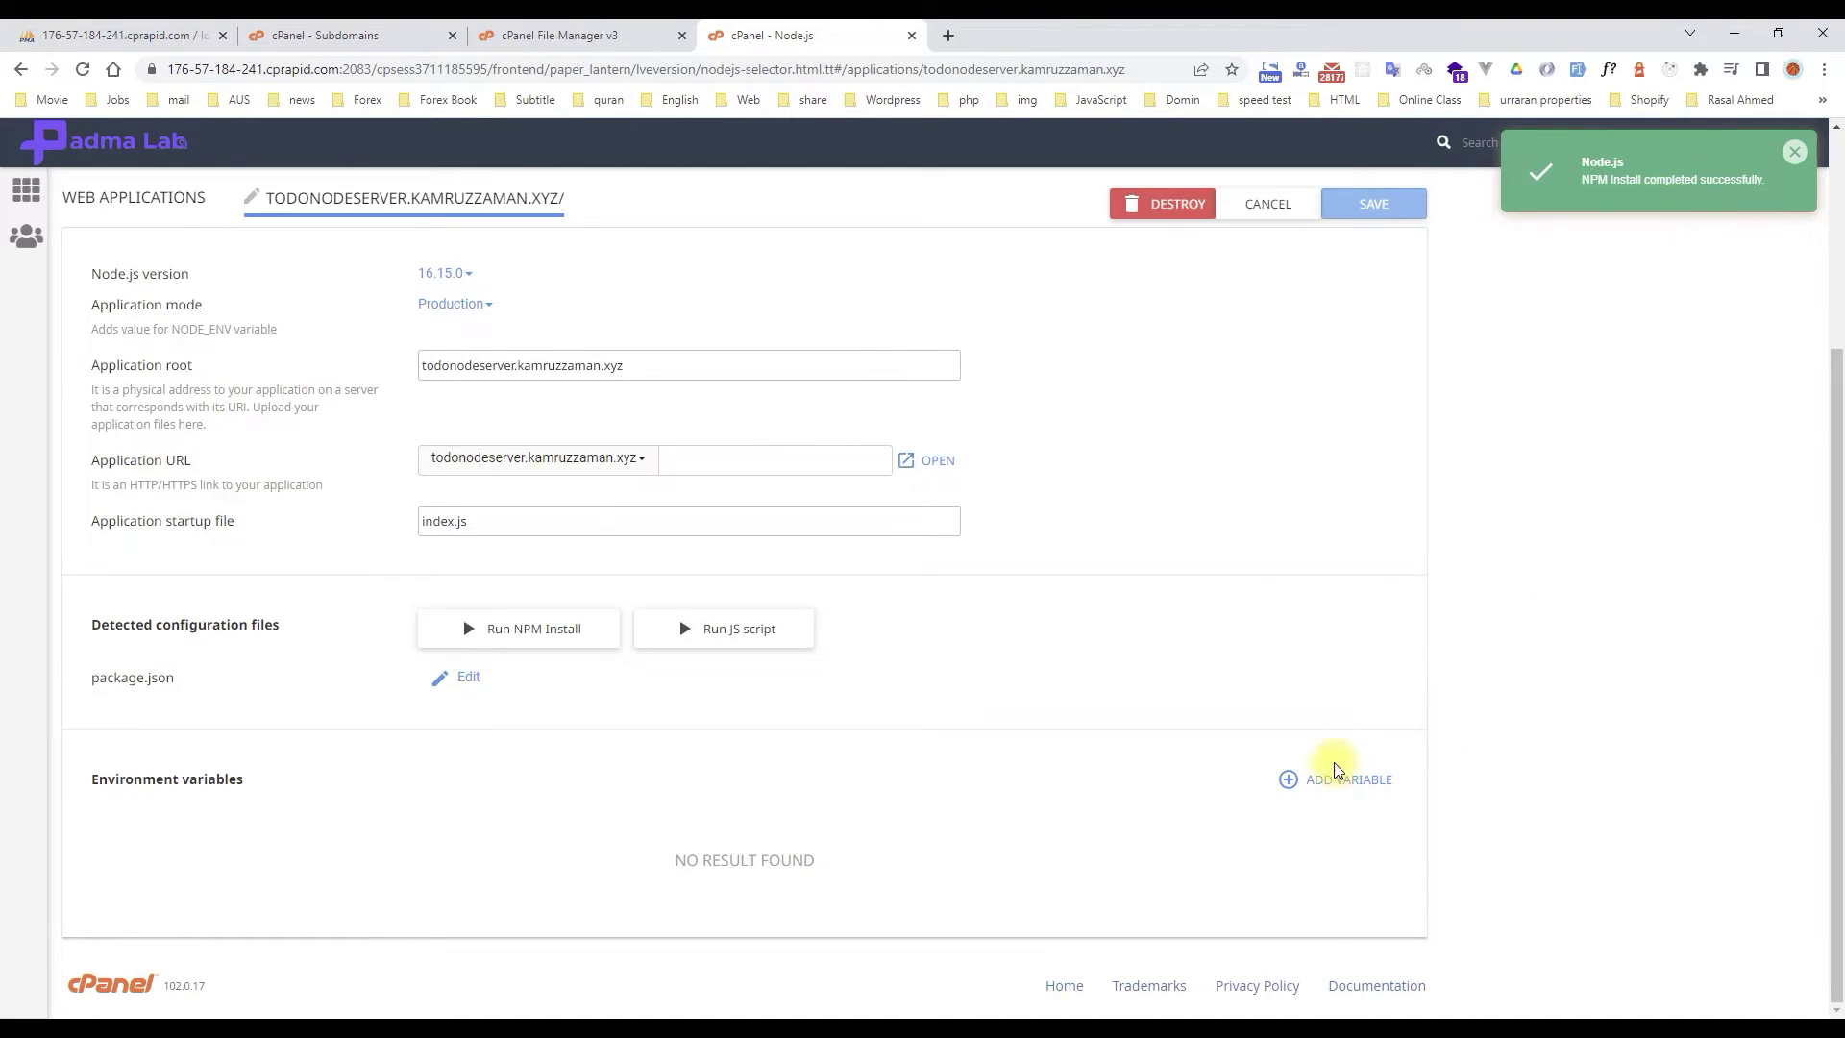
pyautogui.scroll(-1, 1081, 668)
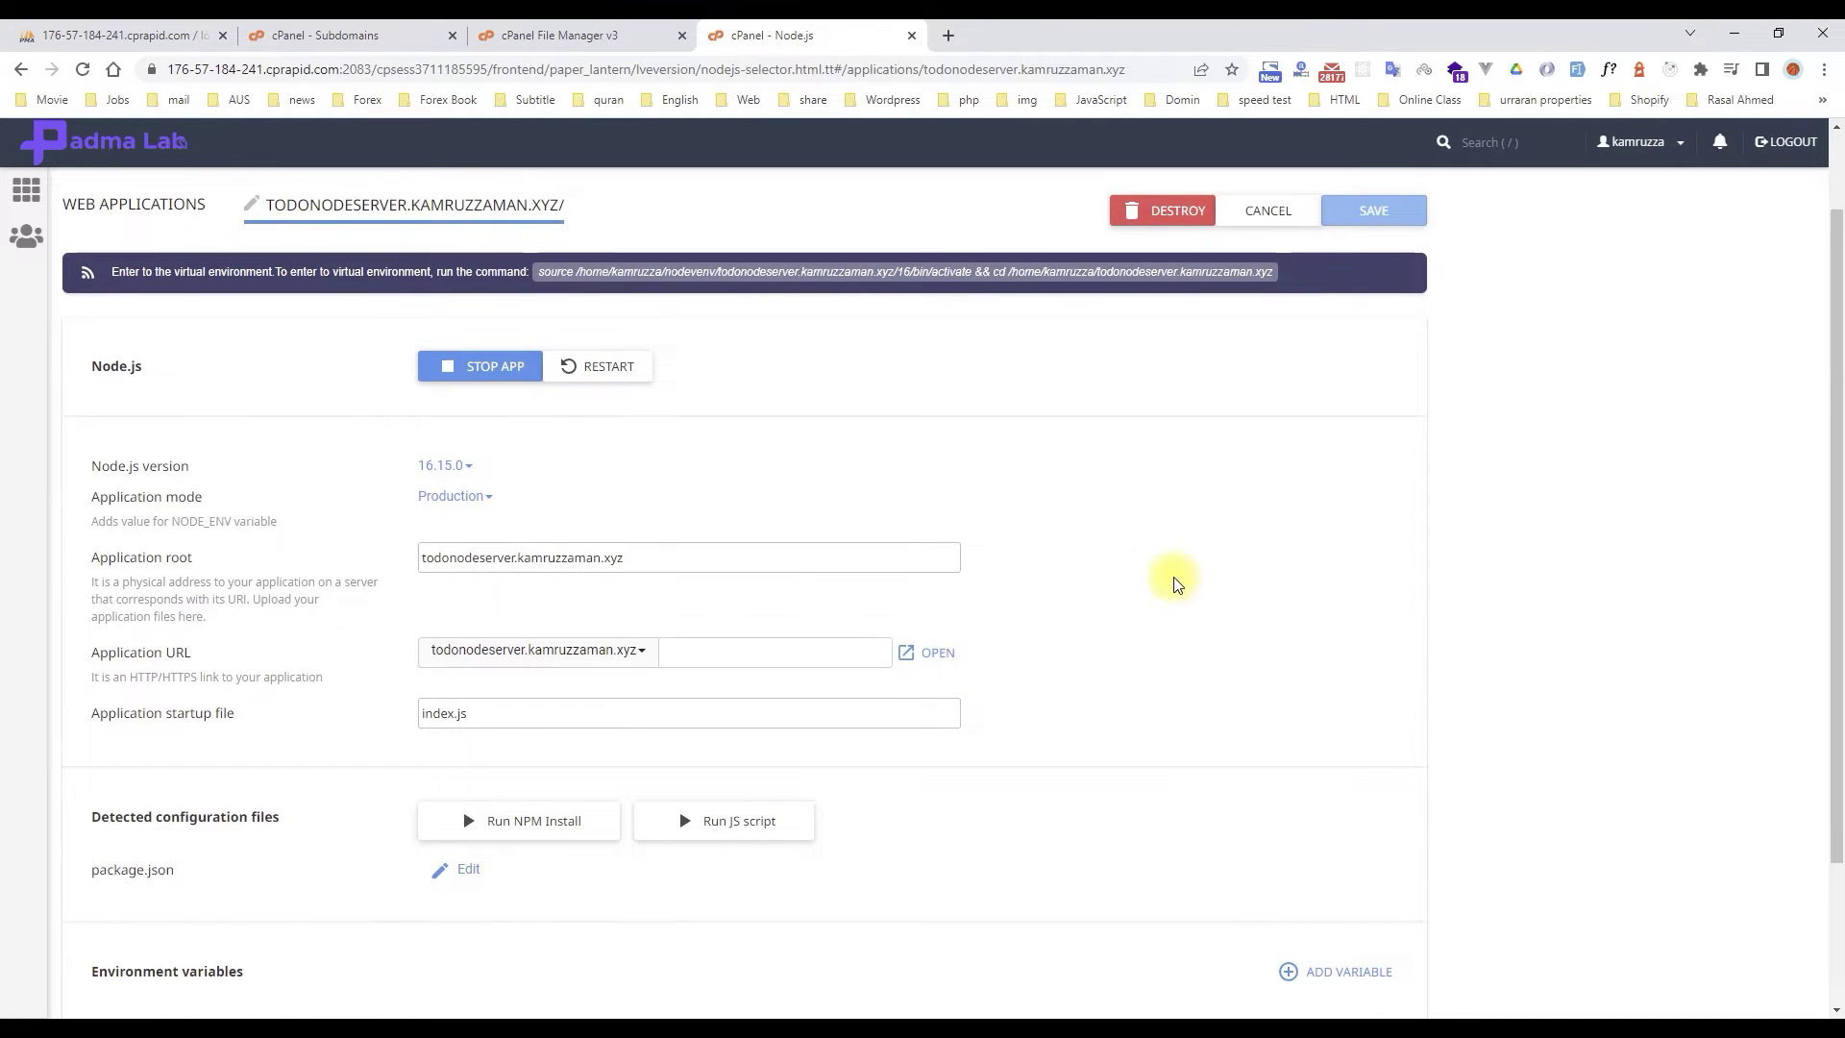
# - Open the cPanel home page in a separate tab before Subdomains and clear the NGINX cache there
pyautogui.click(354, 25)
pyautogui.scroll(3, 826, 192)
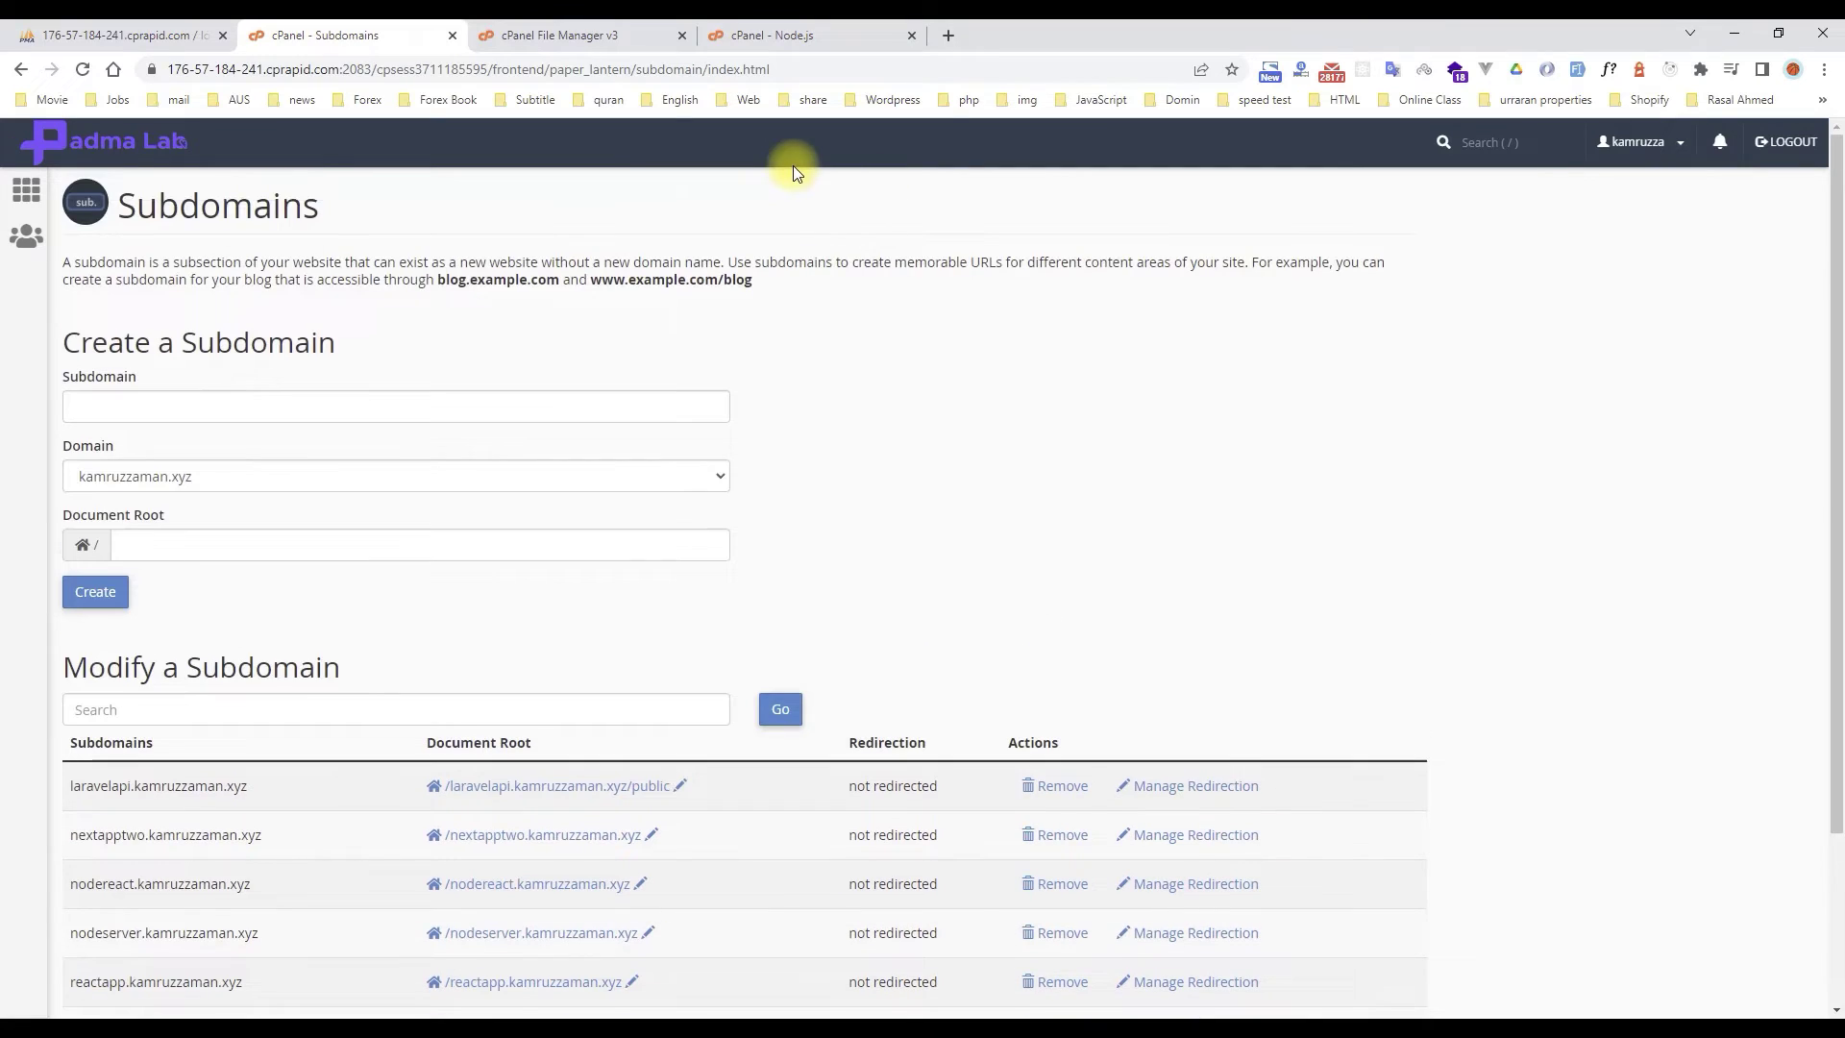
pyautogui.click(557, 29)
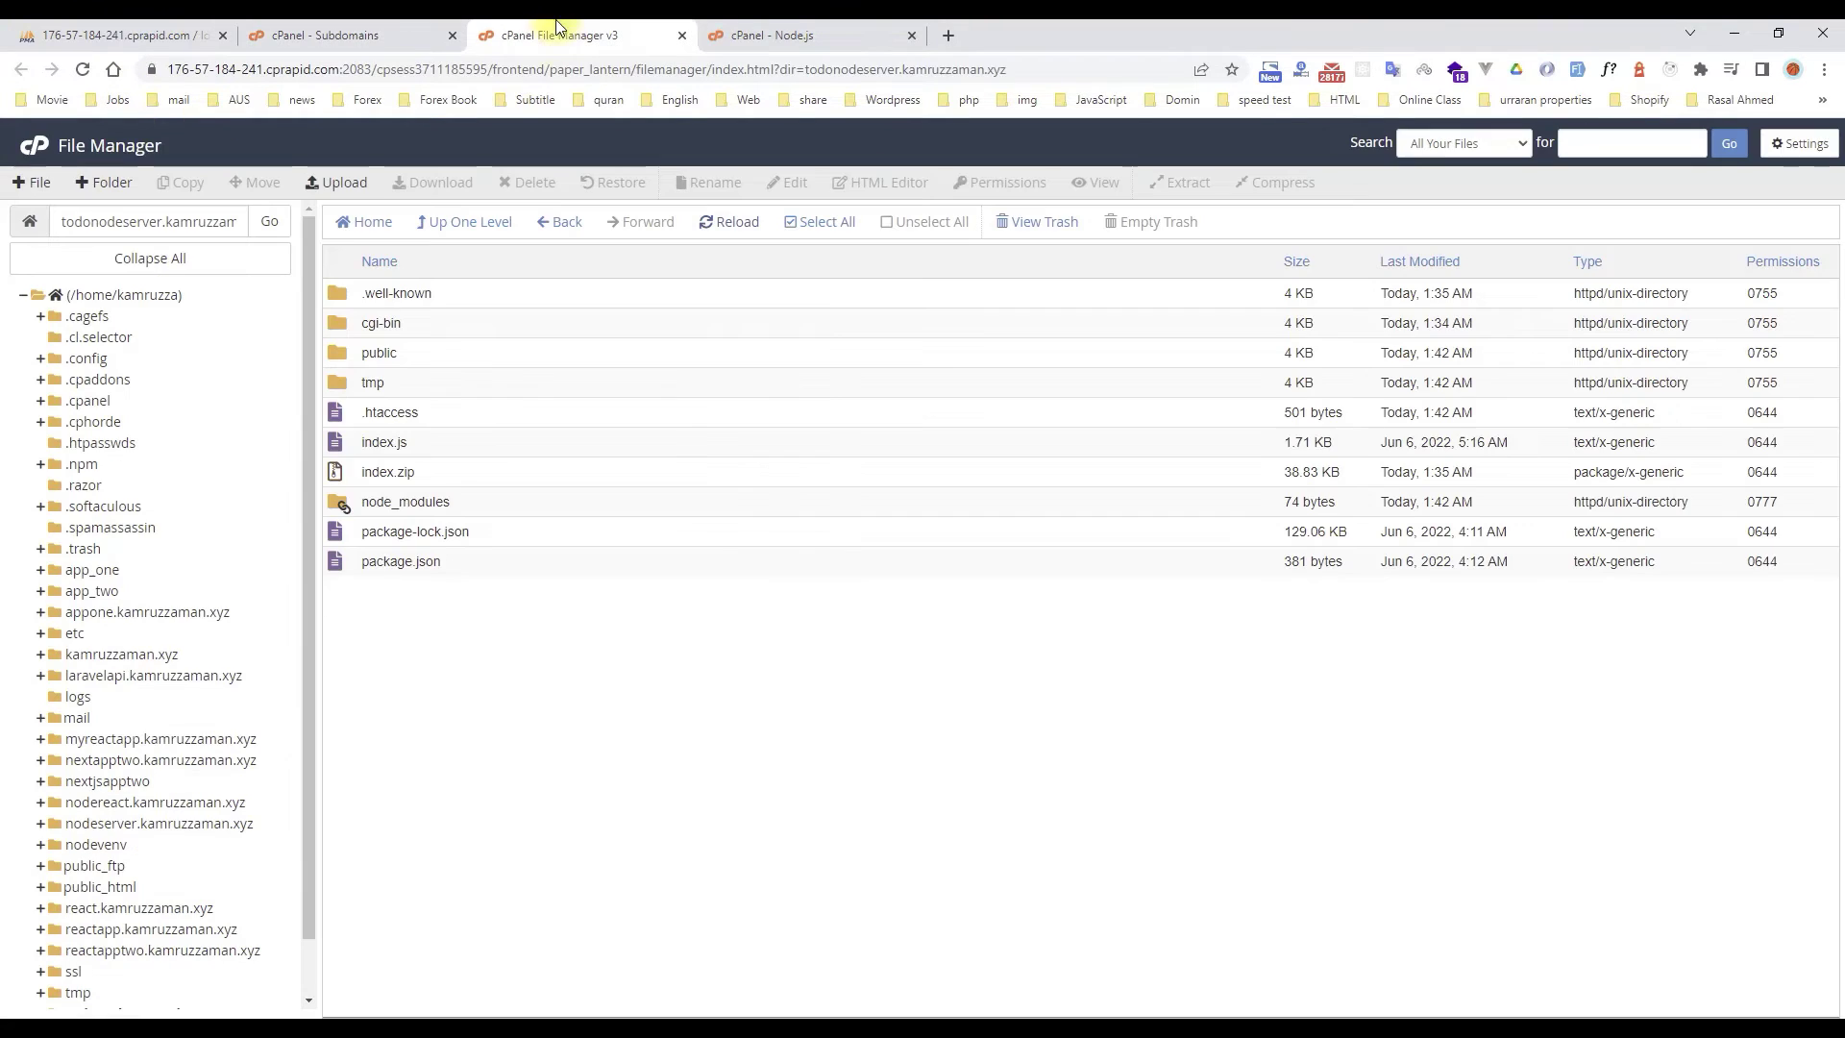
pyautogui.click(357, 48)
pyautogui.moveTo(522, 33); pyautogui.dragTo(362, 28)
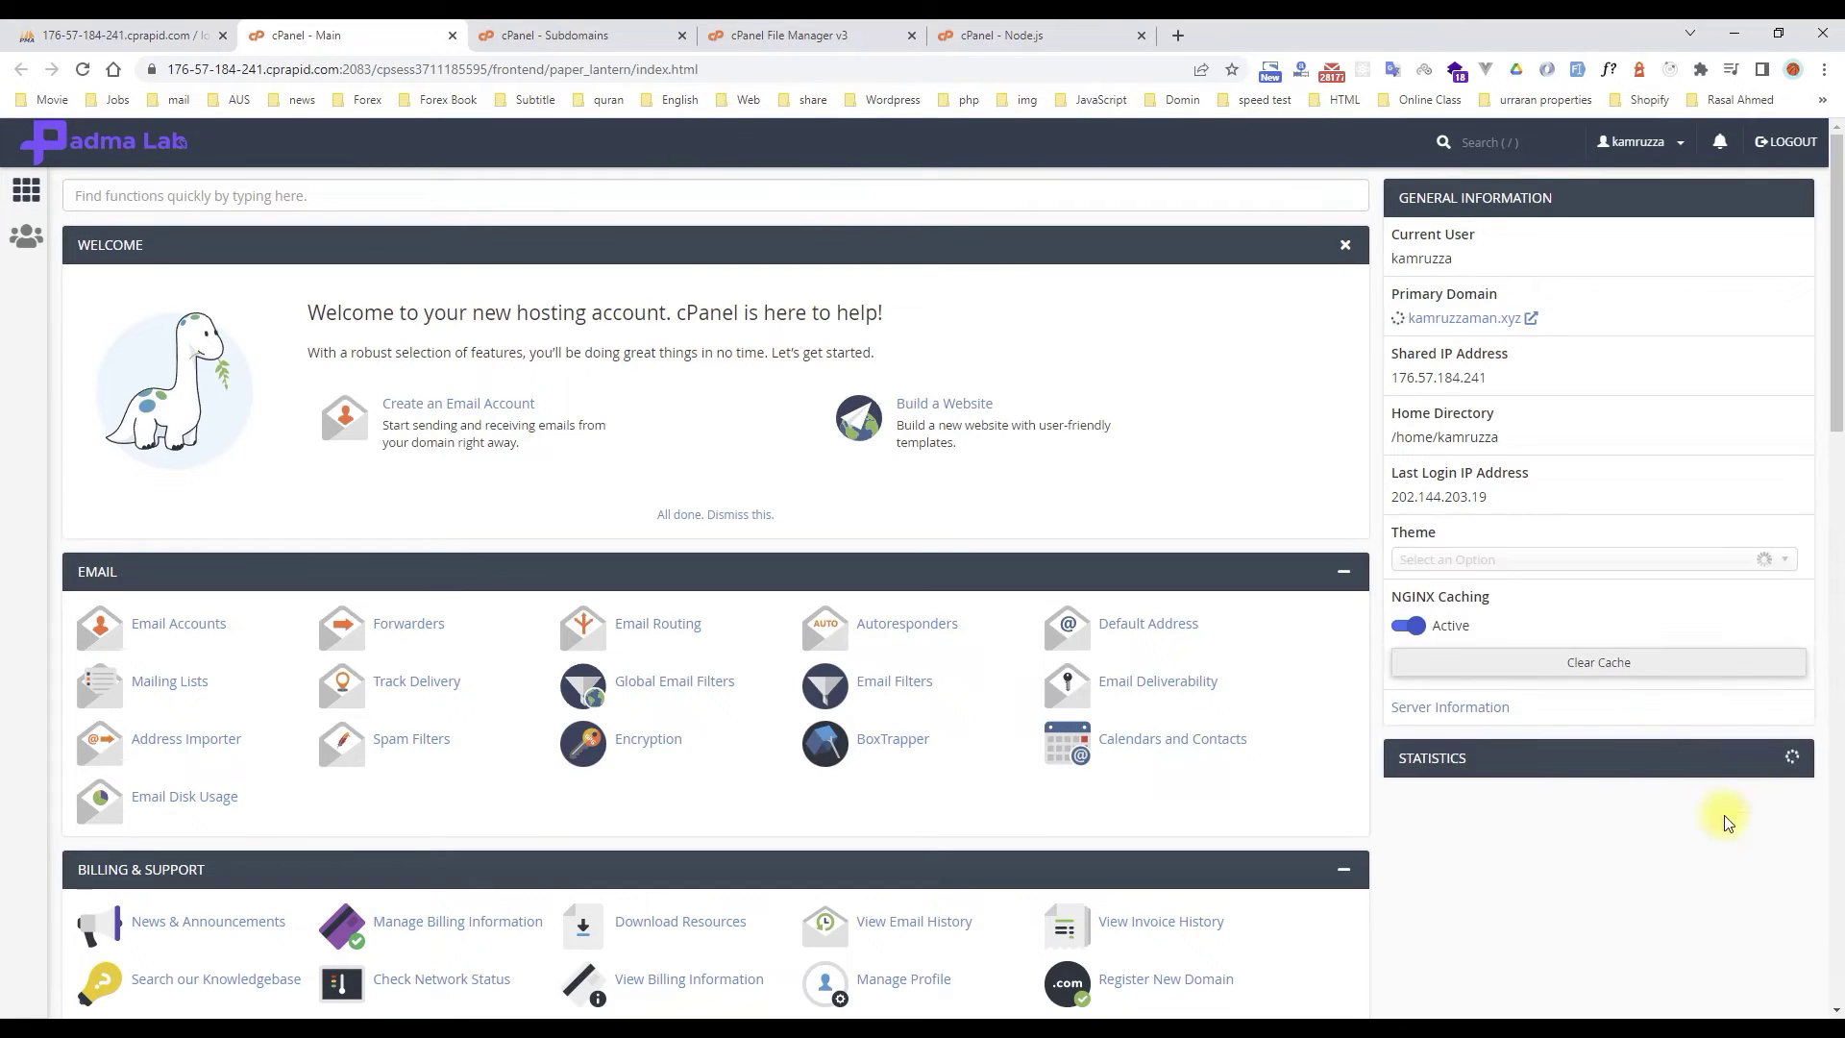
pyautogui.click(1630, 669)
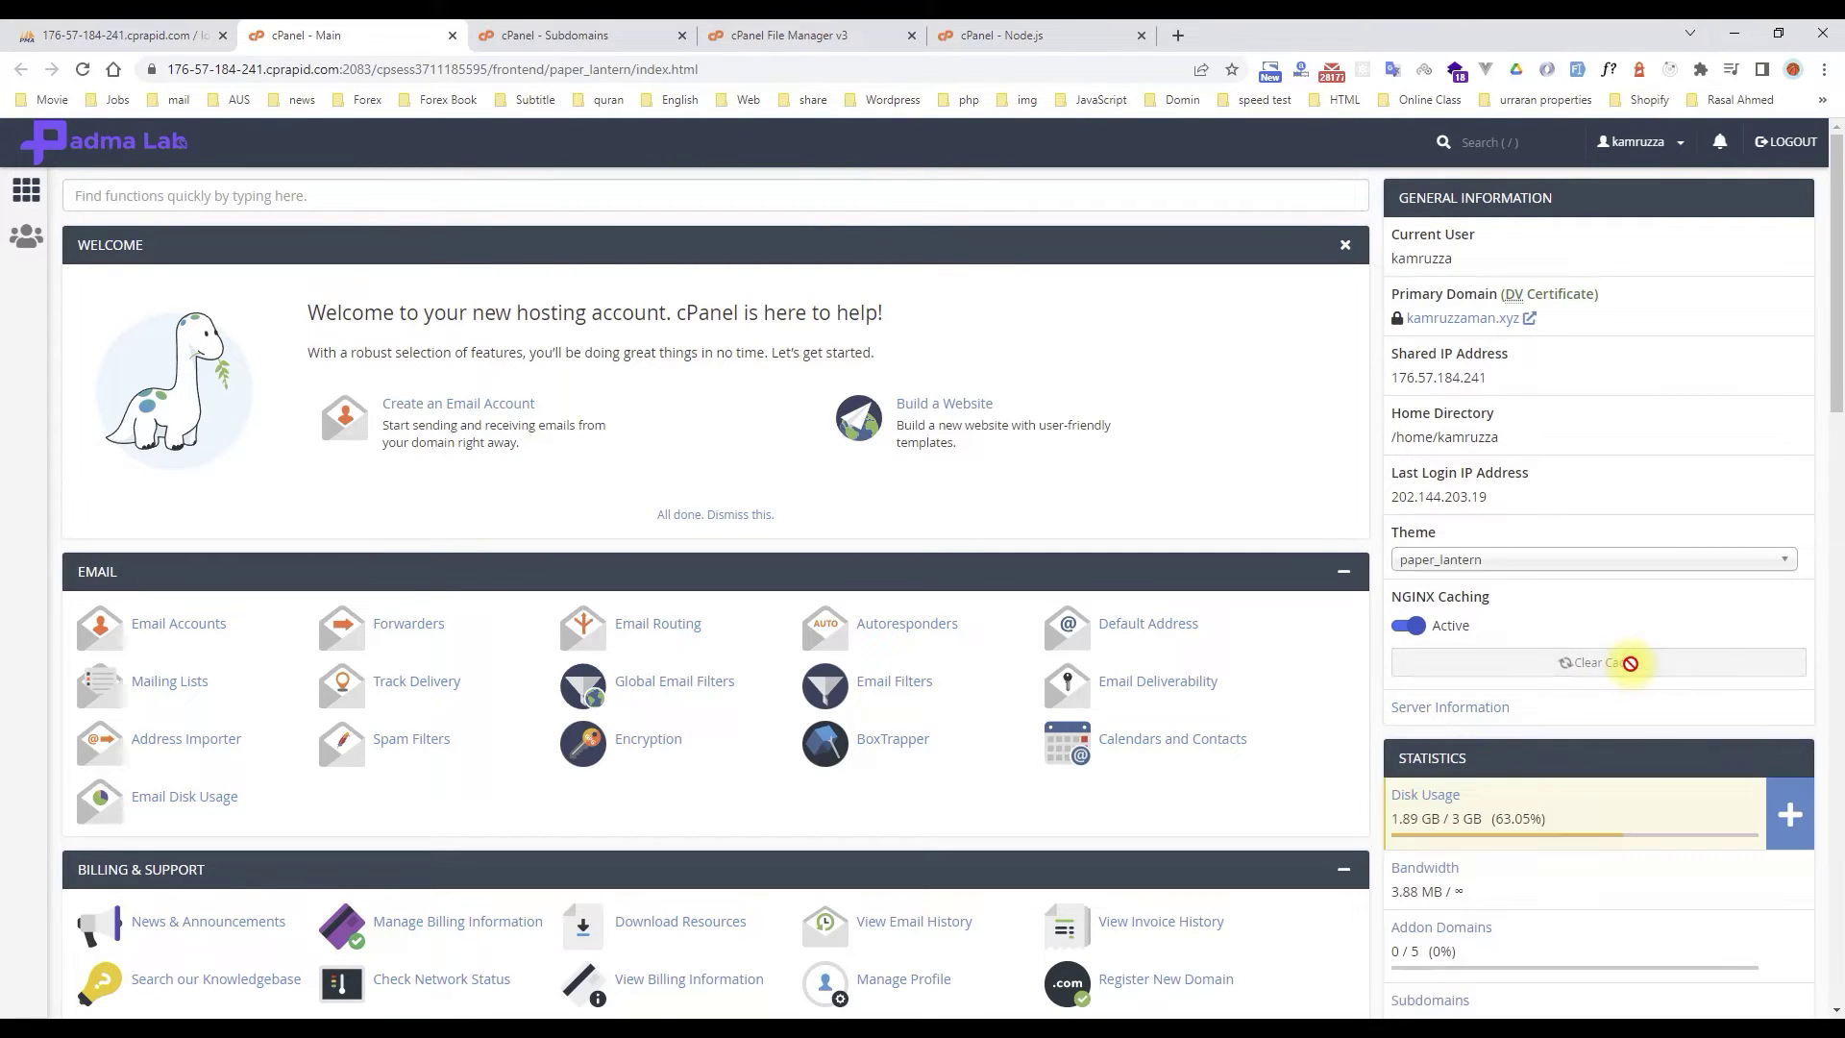
# - Open the todonodeserver site from the Node.js application and request its /all route
pyautogui.click(1007, 34)
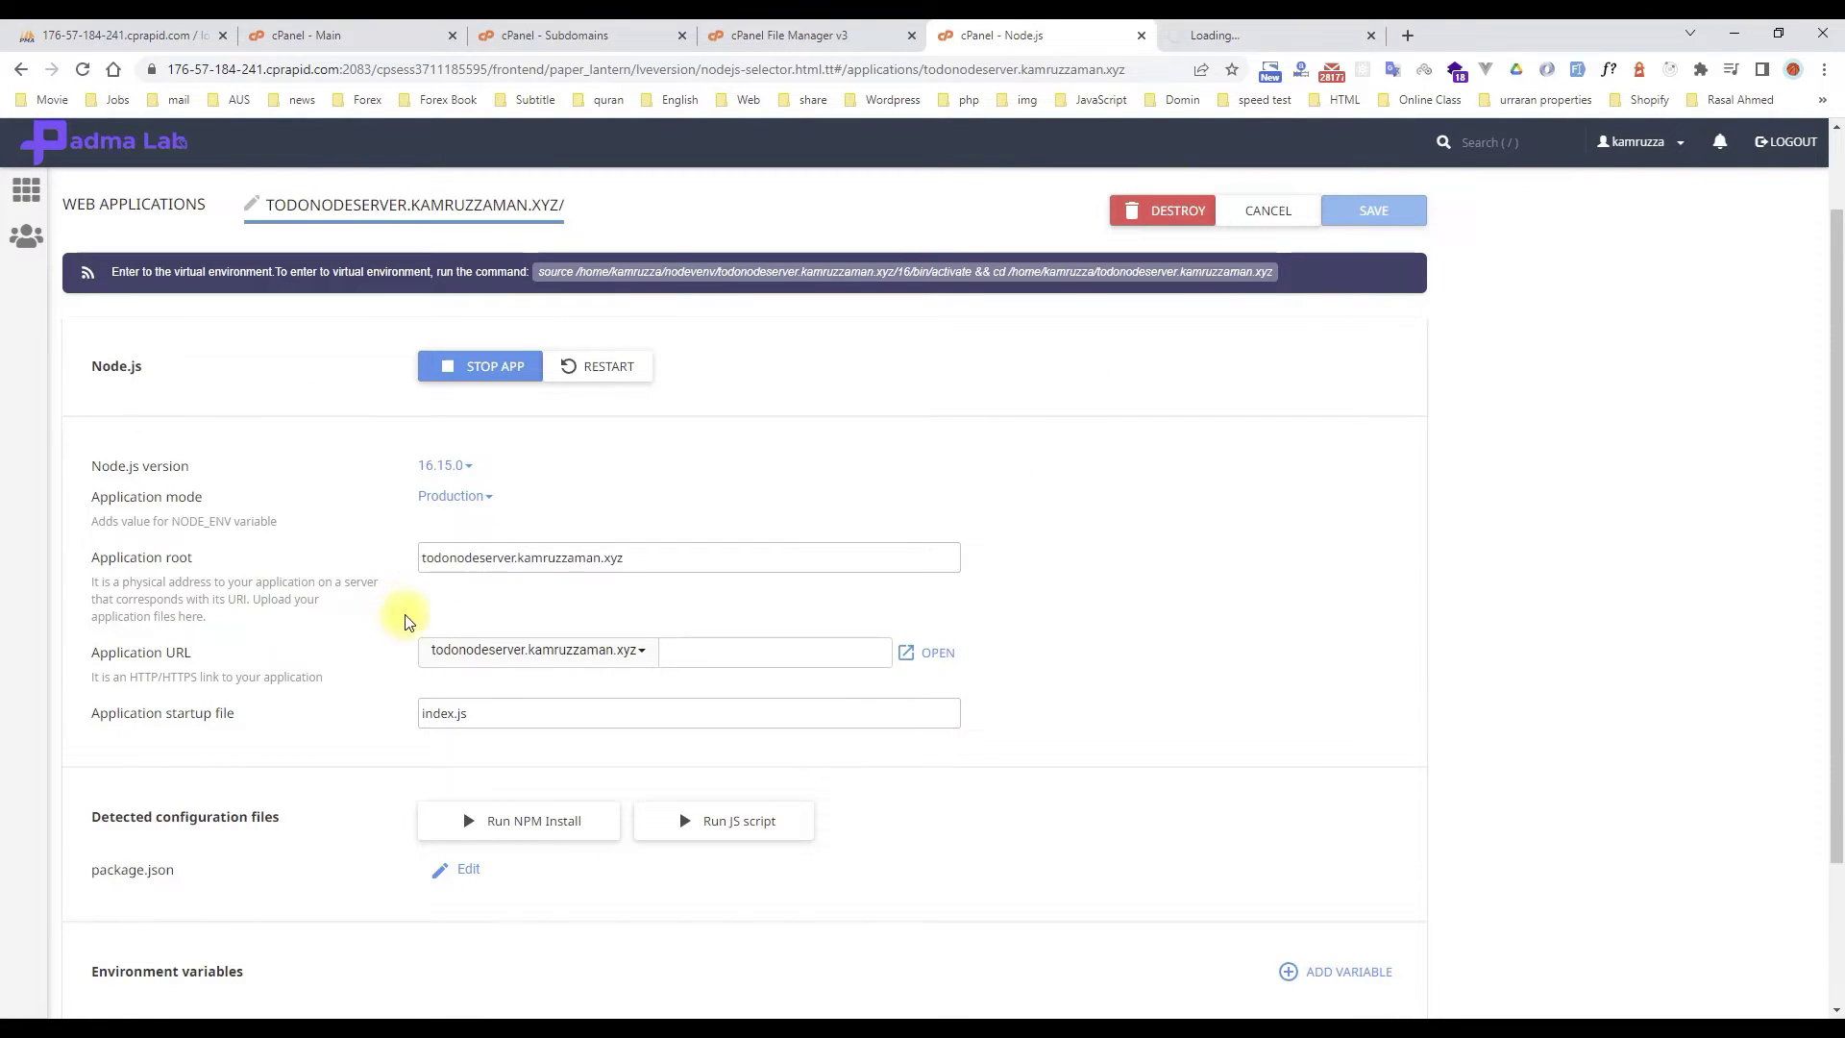
pyautogui.click(1320, 35)
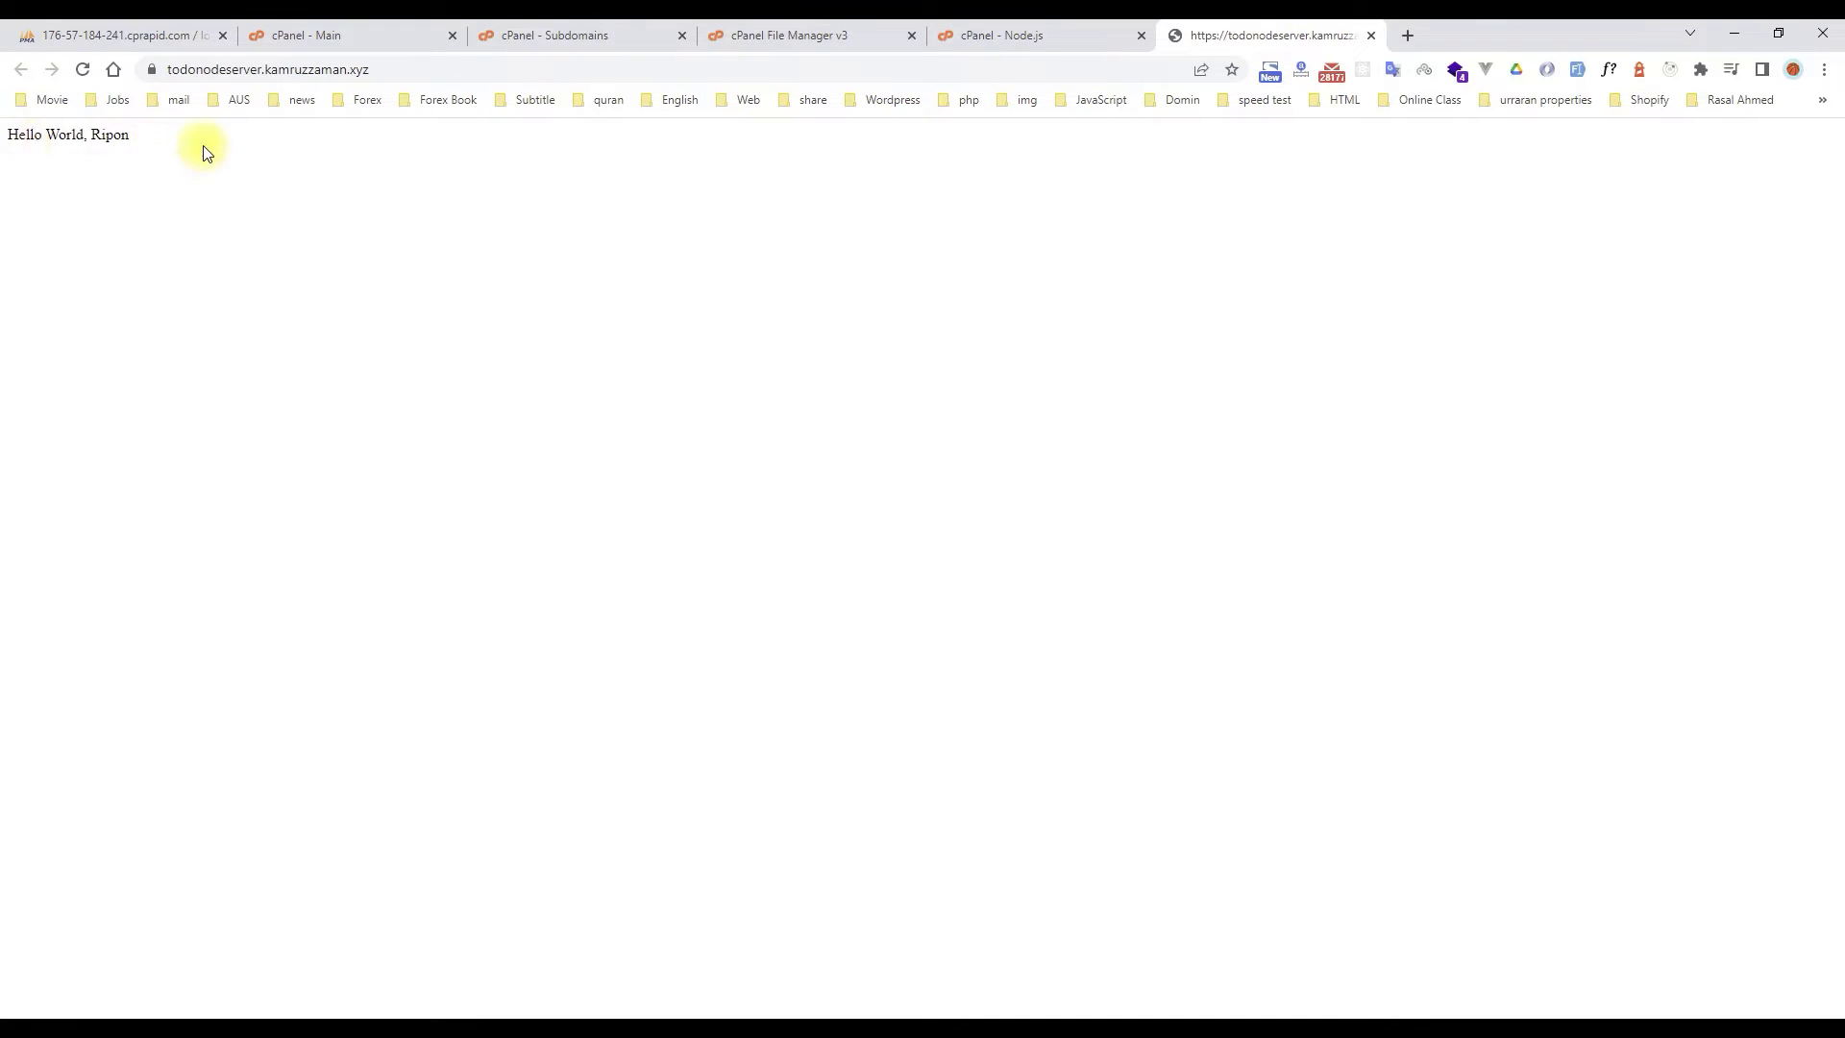
pyautogui.click(410, 67)
pyautogui.click(410, 67)
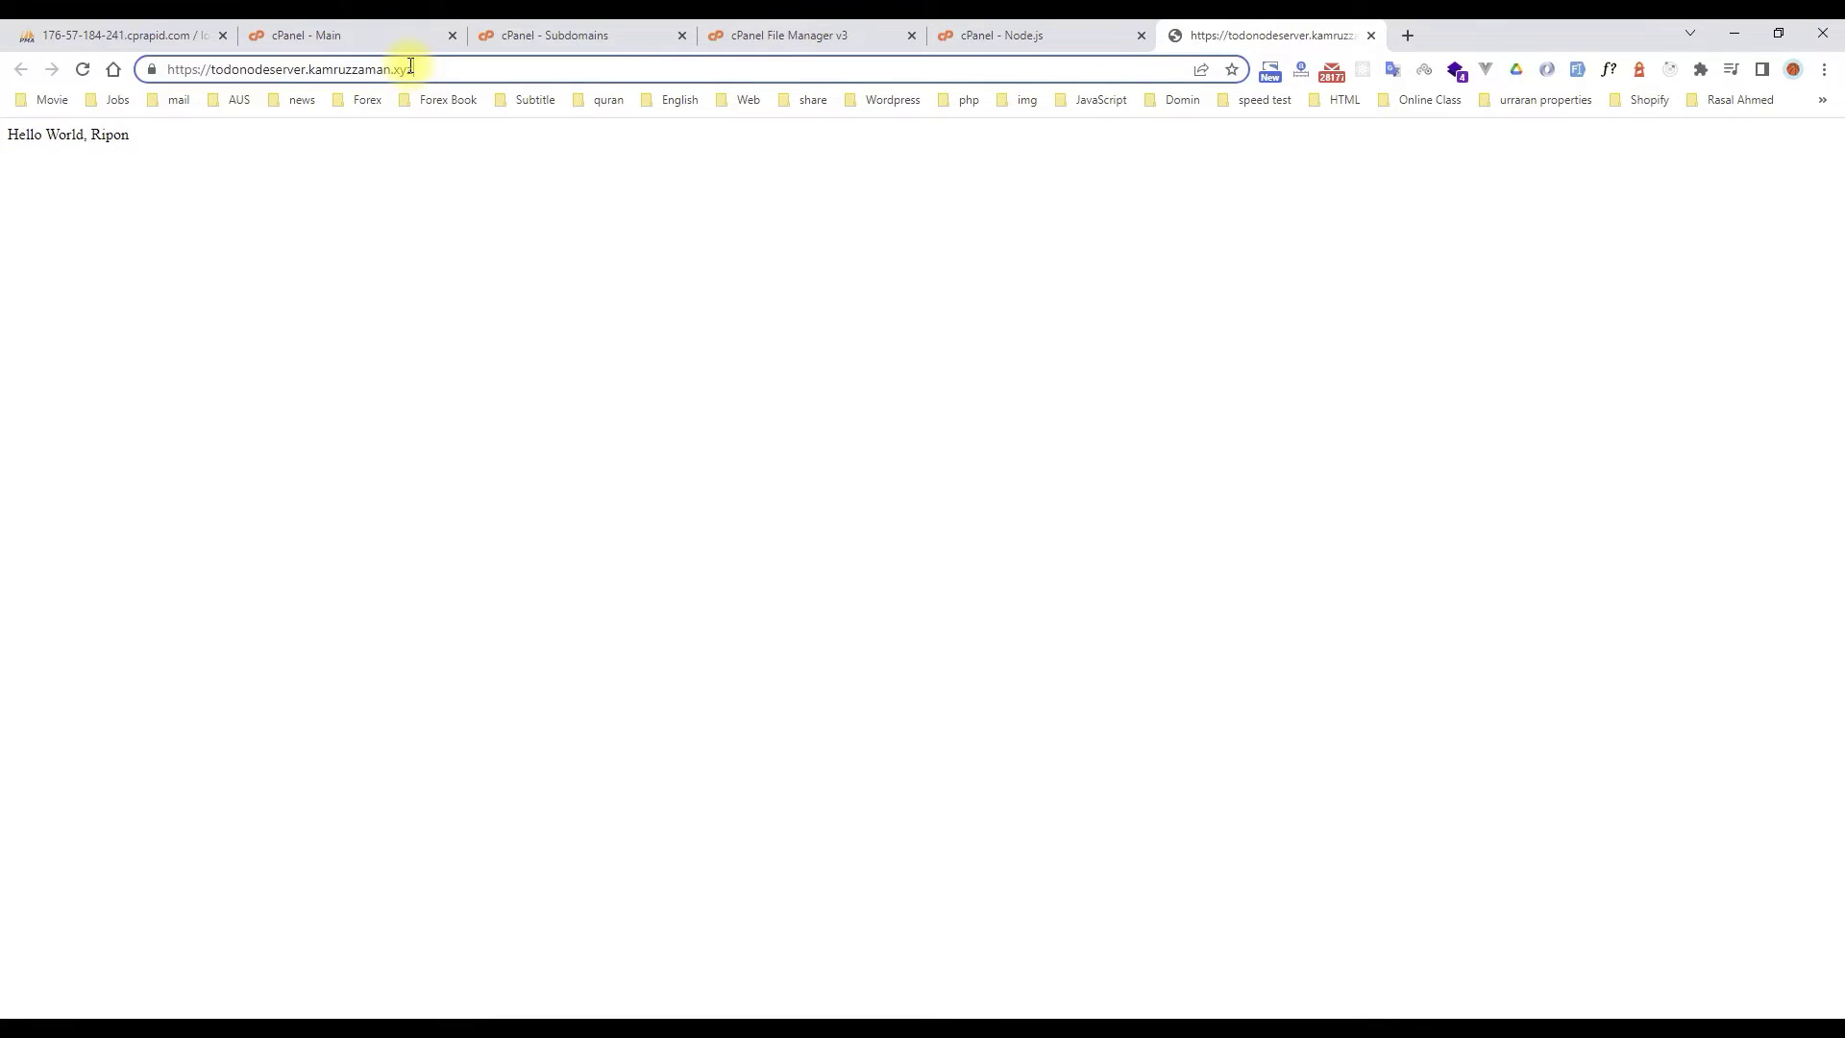
pyautogui.write('/all')
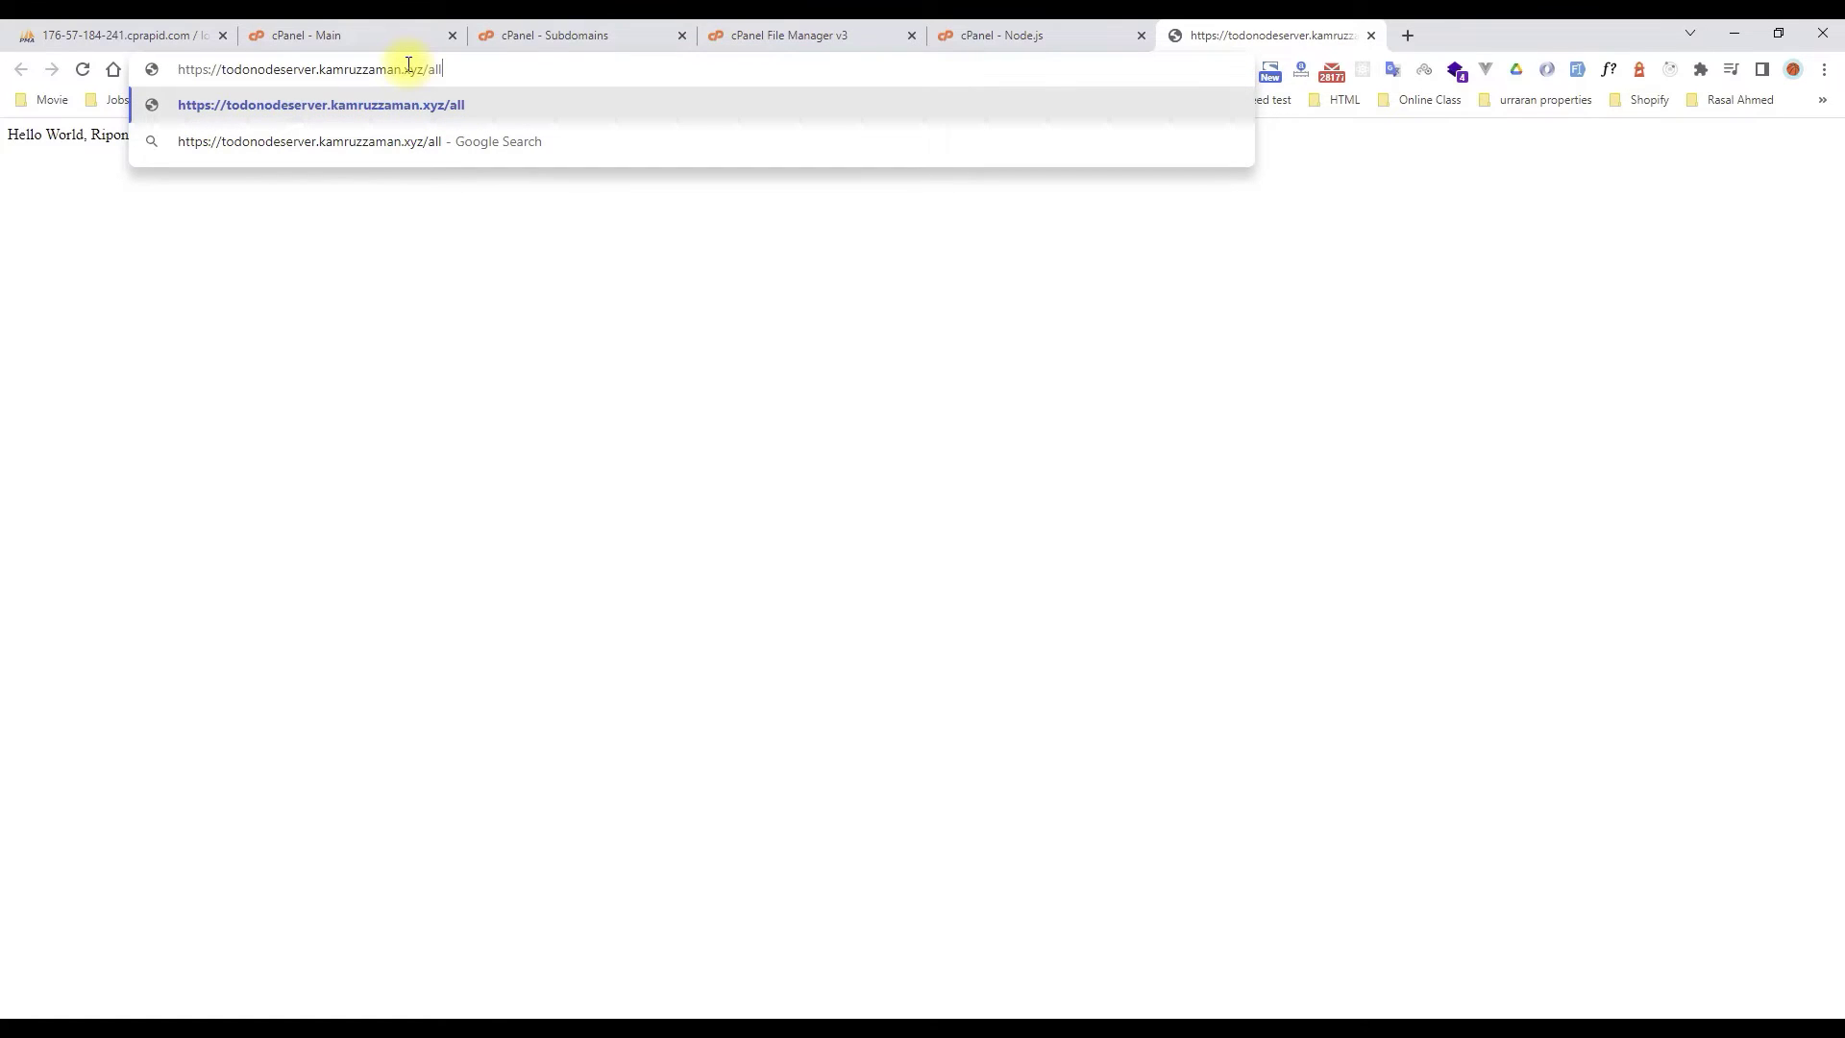
pyautogui.press('Return')
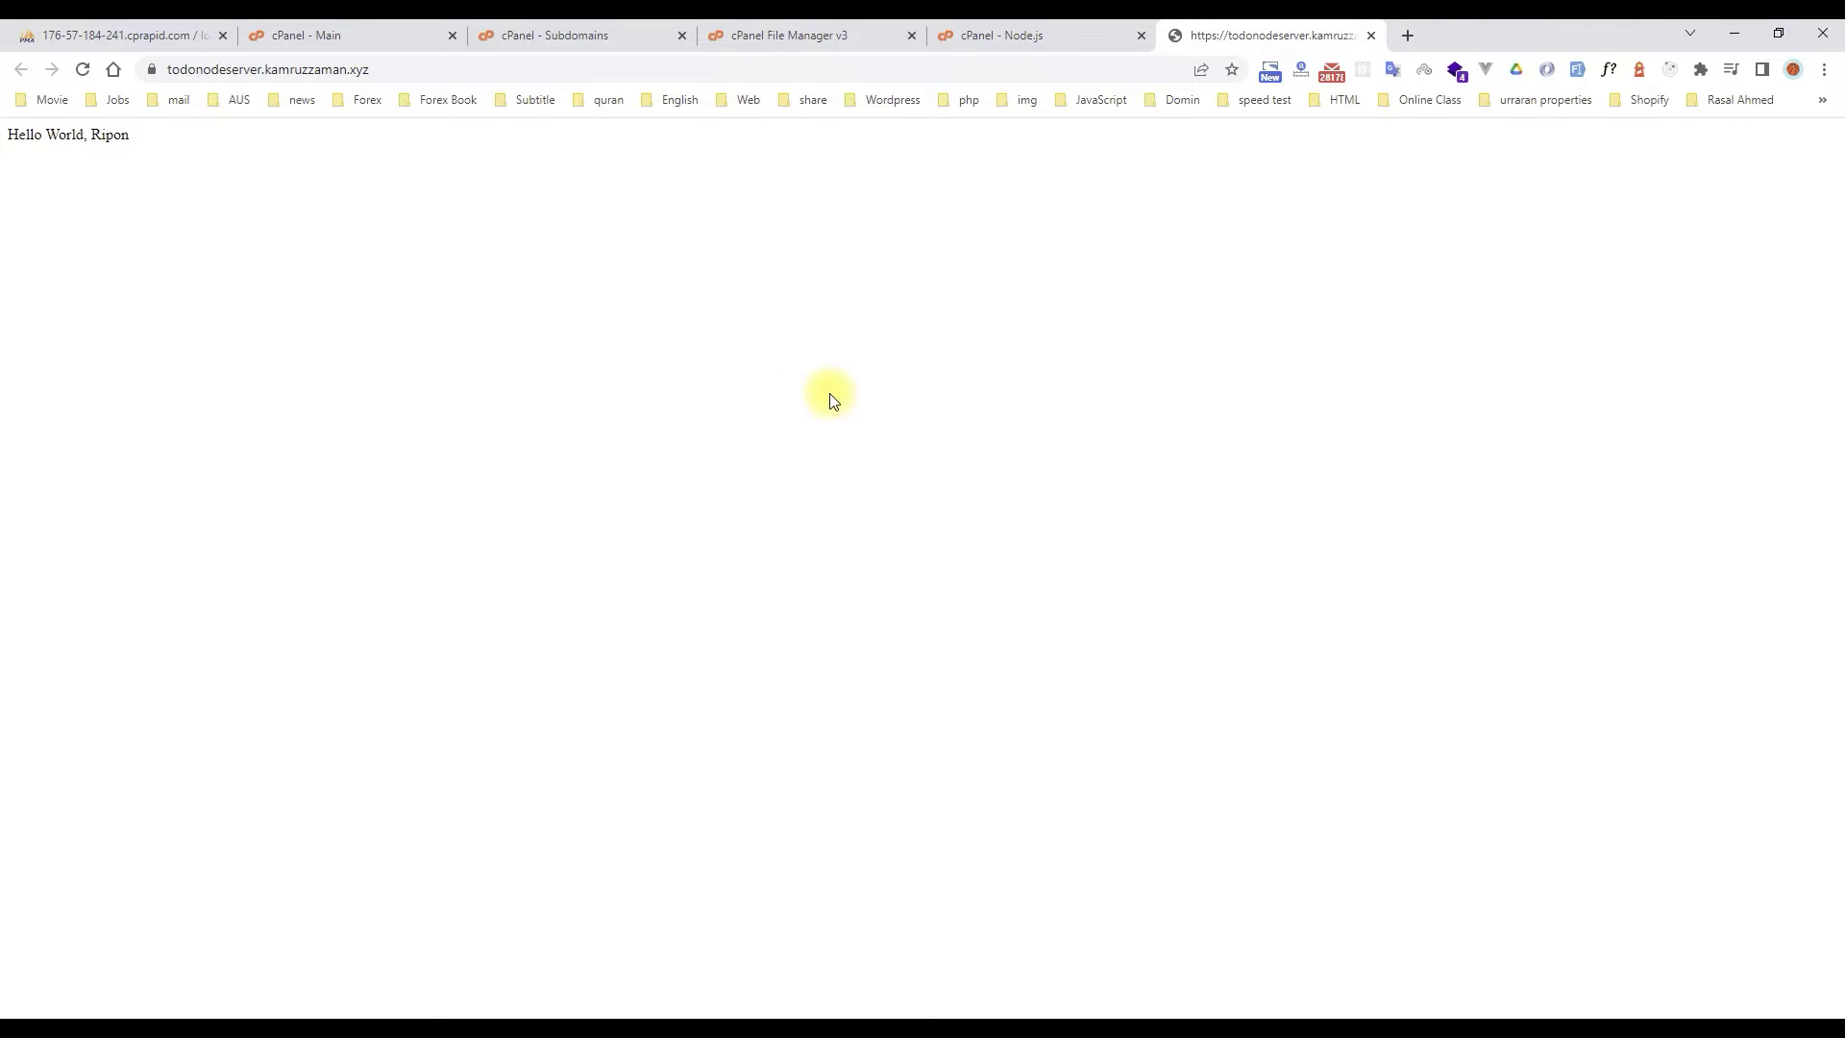
# - Open index.js from the todonodeserver folder for editing in File Manager
pyautogui.click(581, 35)
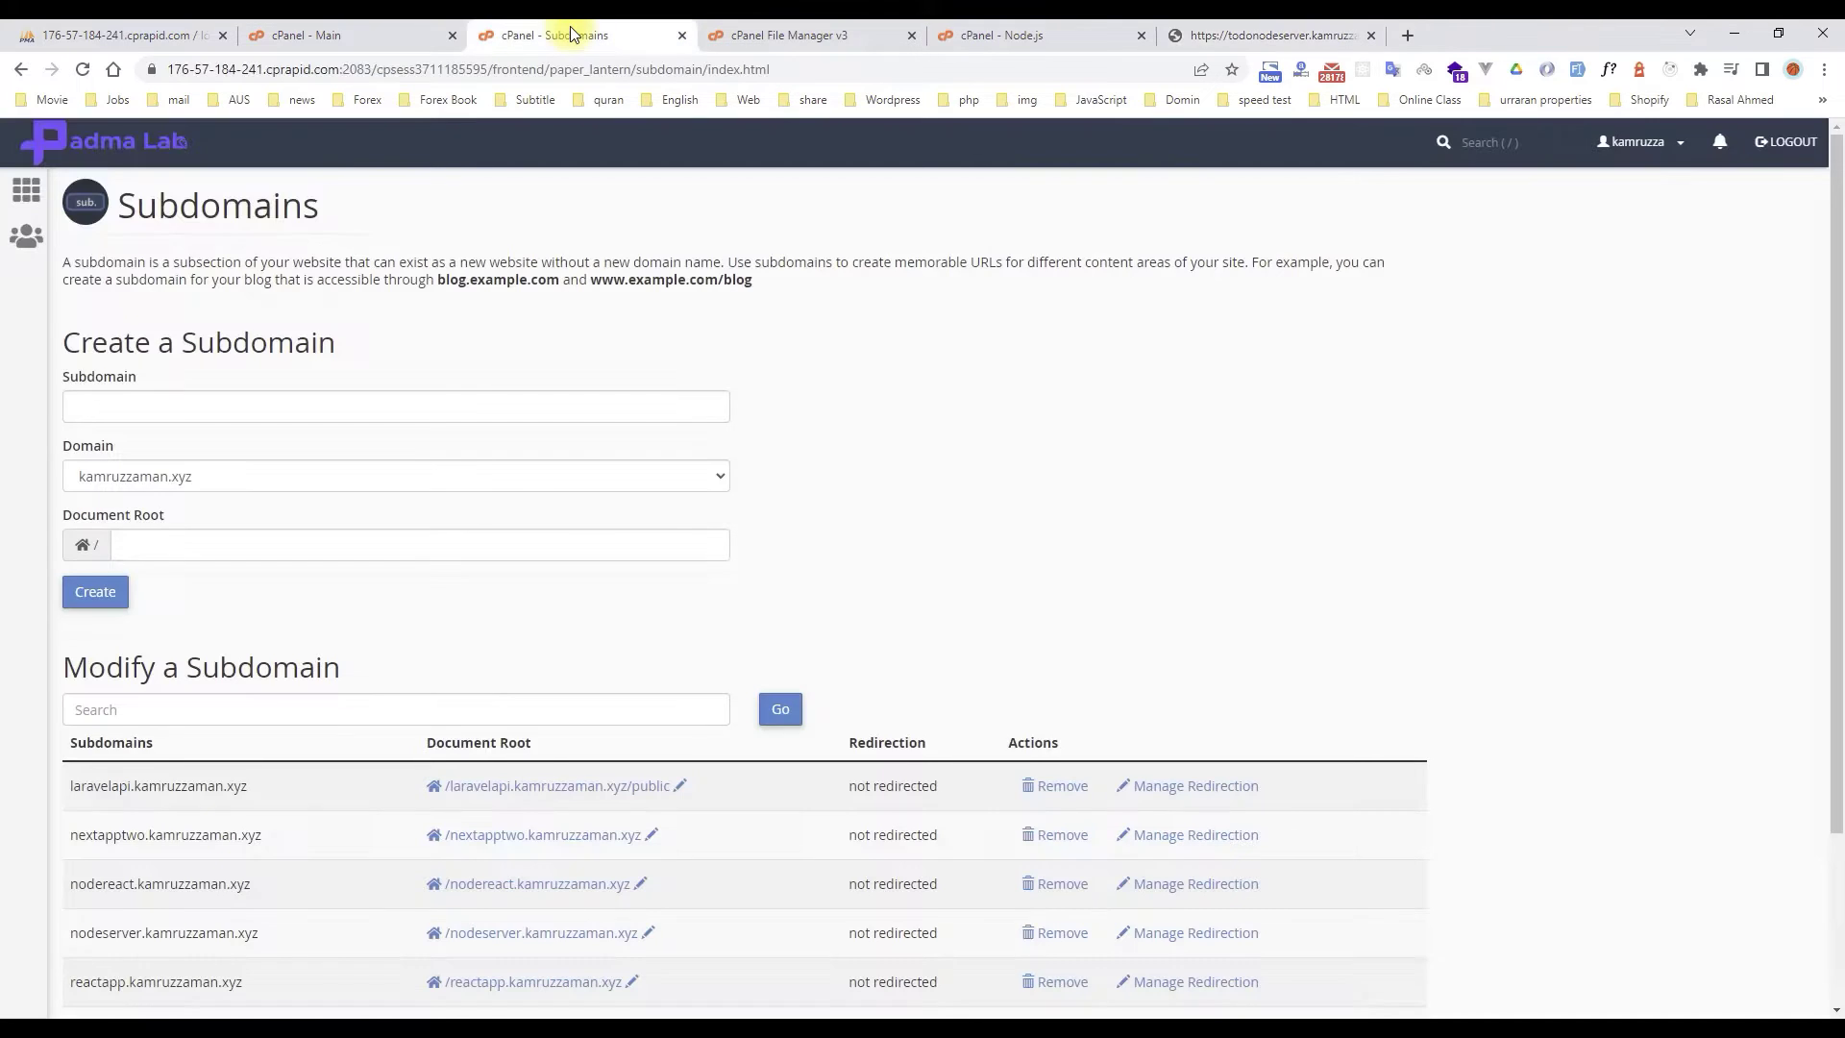
pyautogui.click(764, 35)
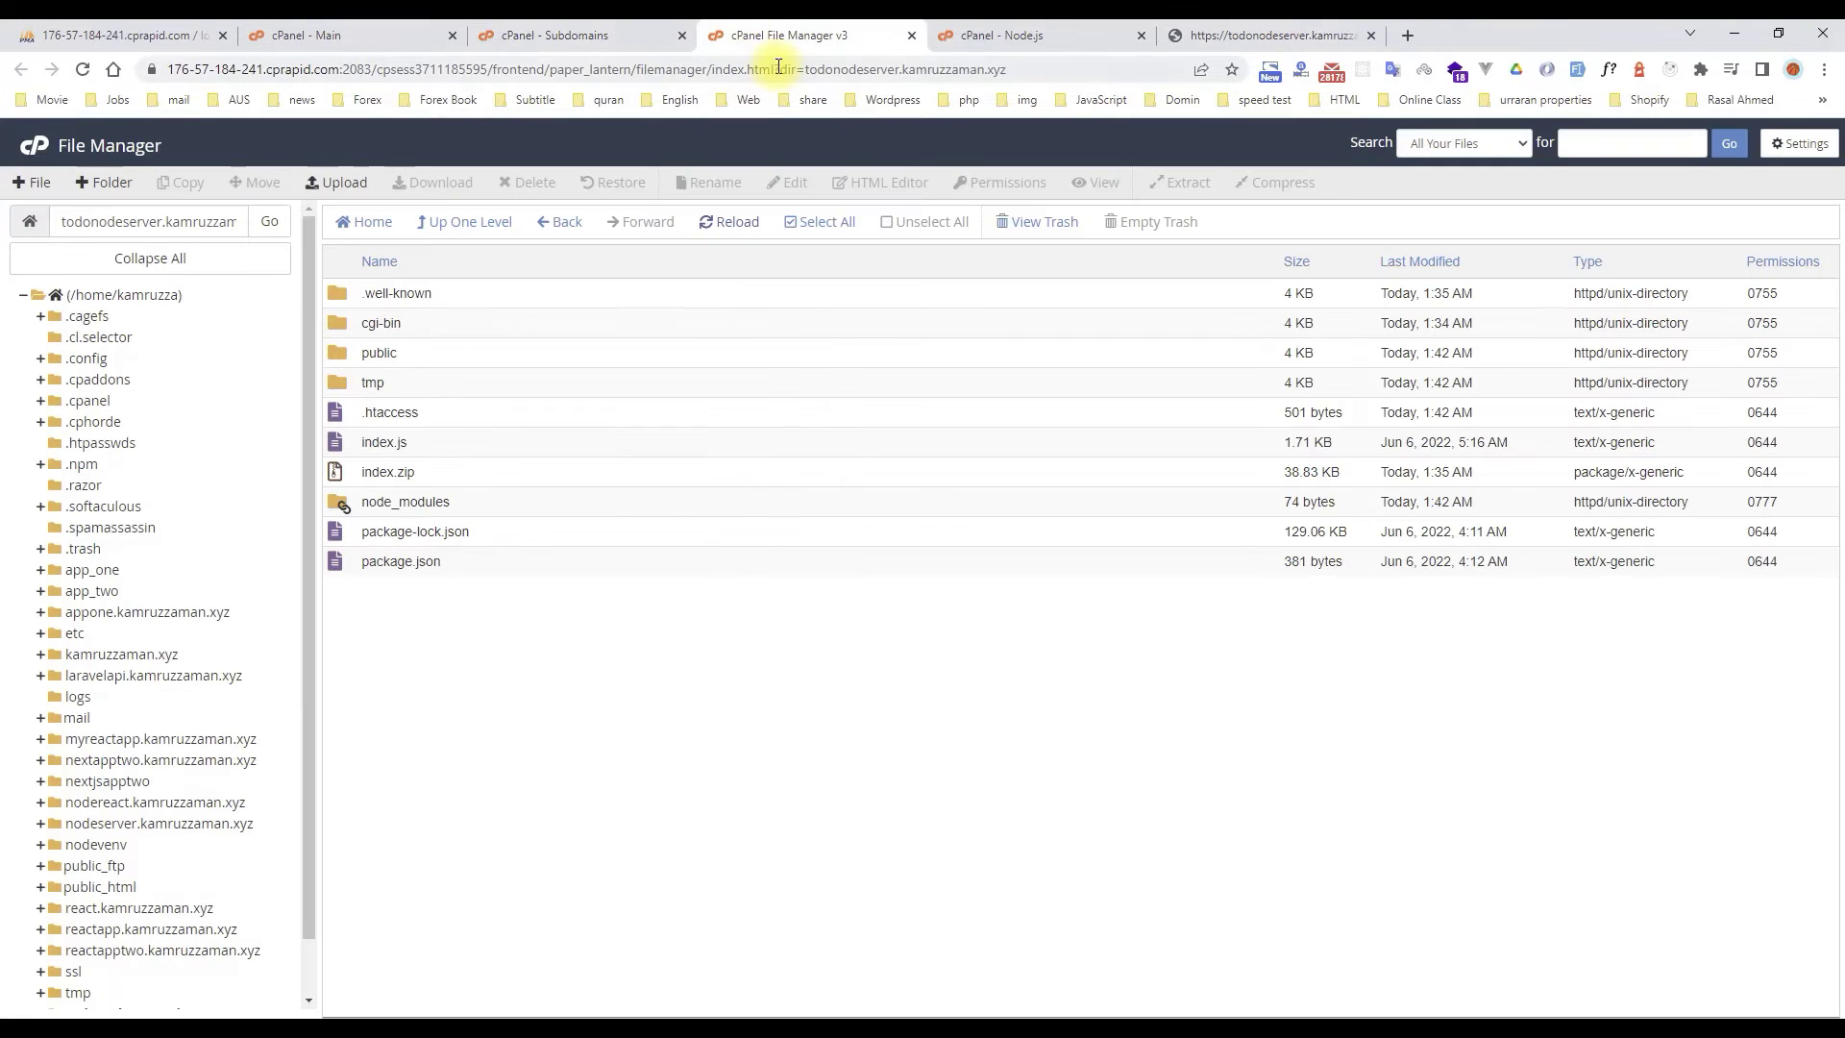
pyautogui.click(338, 441)
pyautogui.rightClick(339, 441)
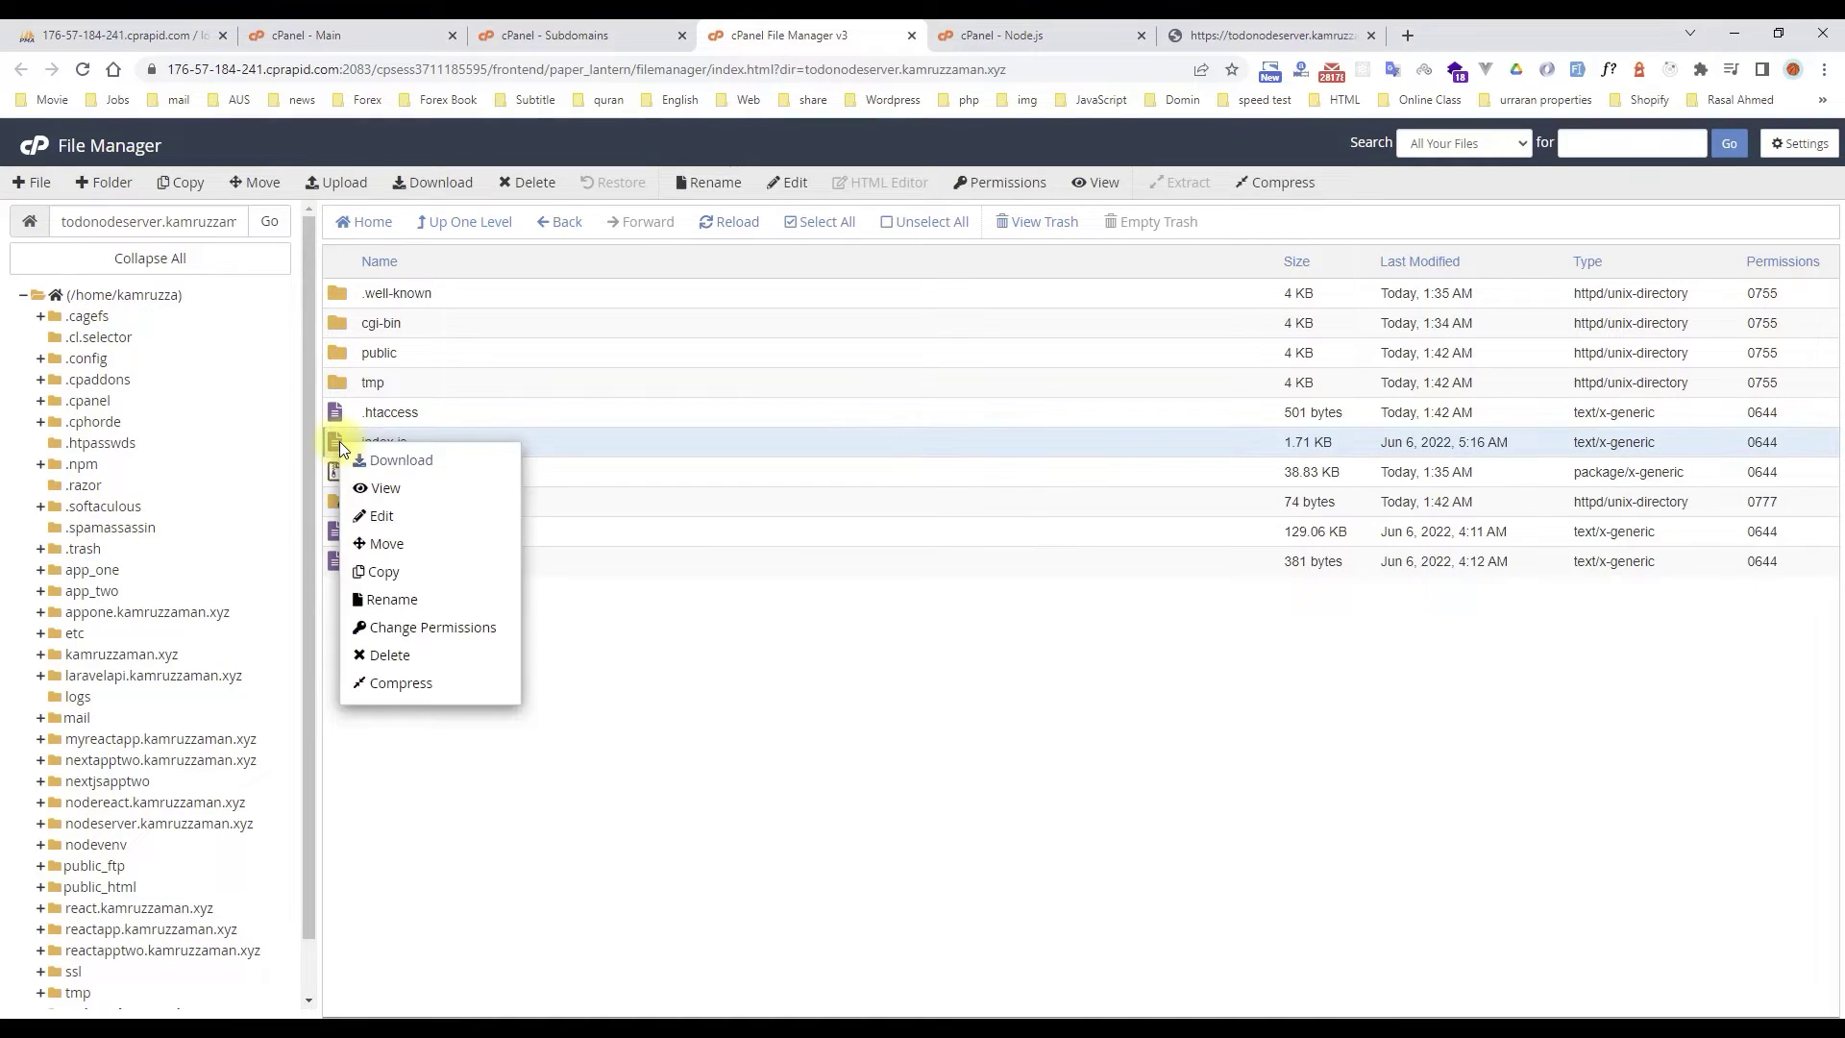
pyautogui.click(449, 519)
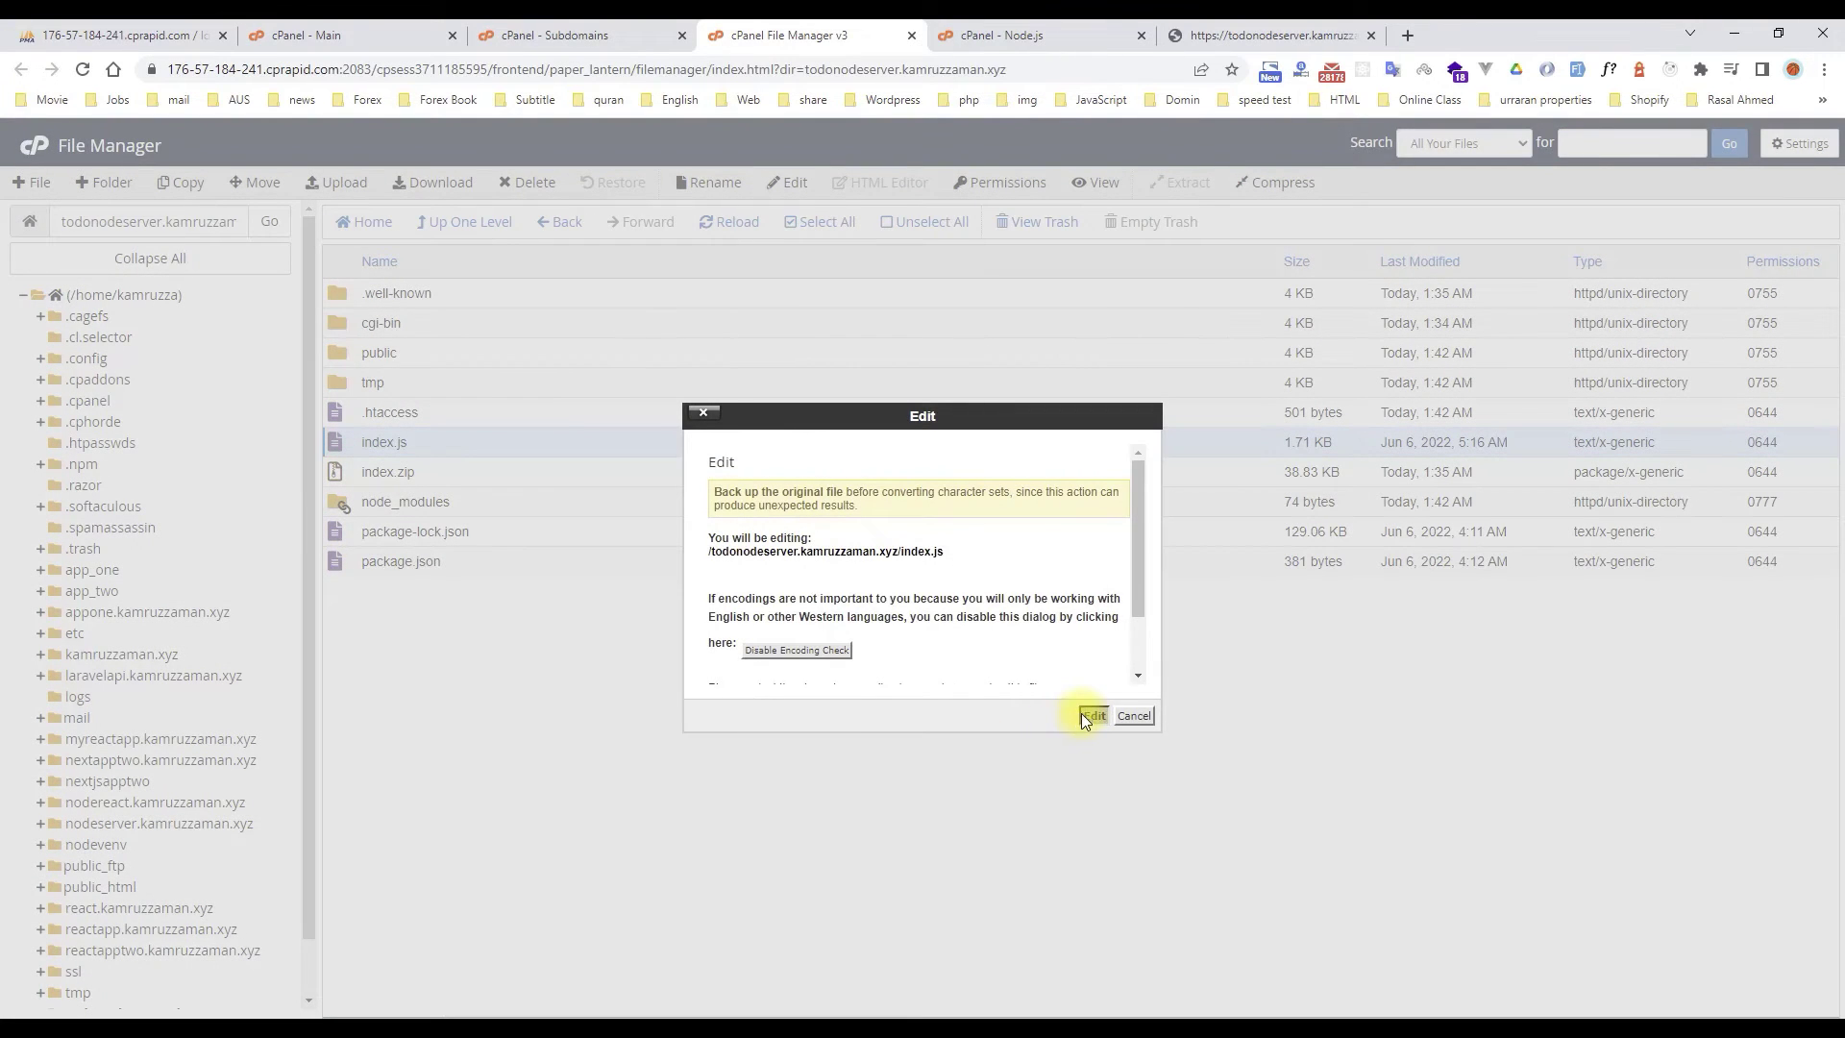
pyautogui.click(1092, 716)
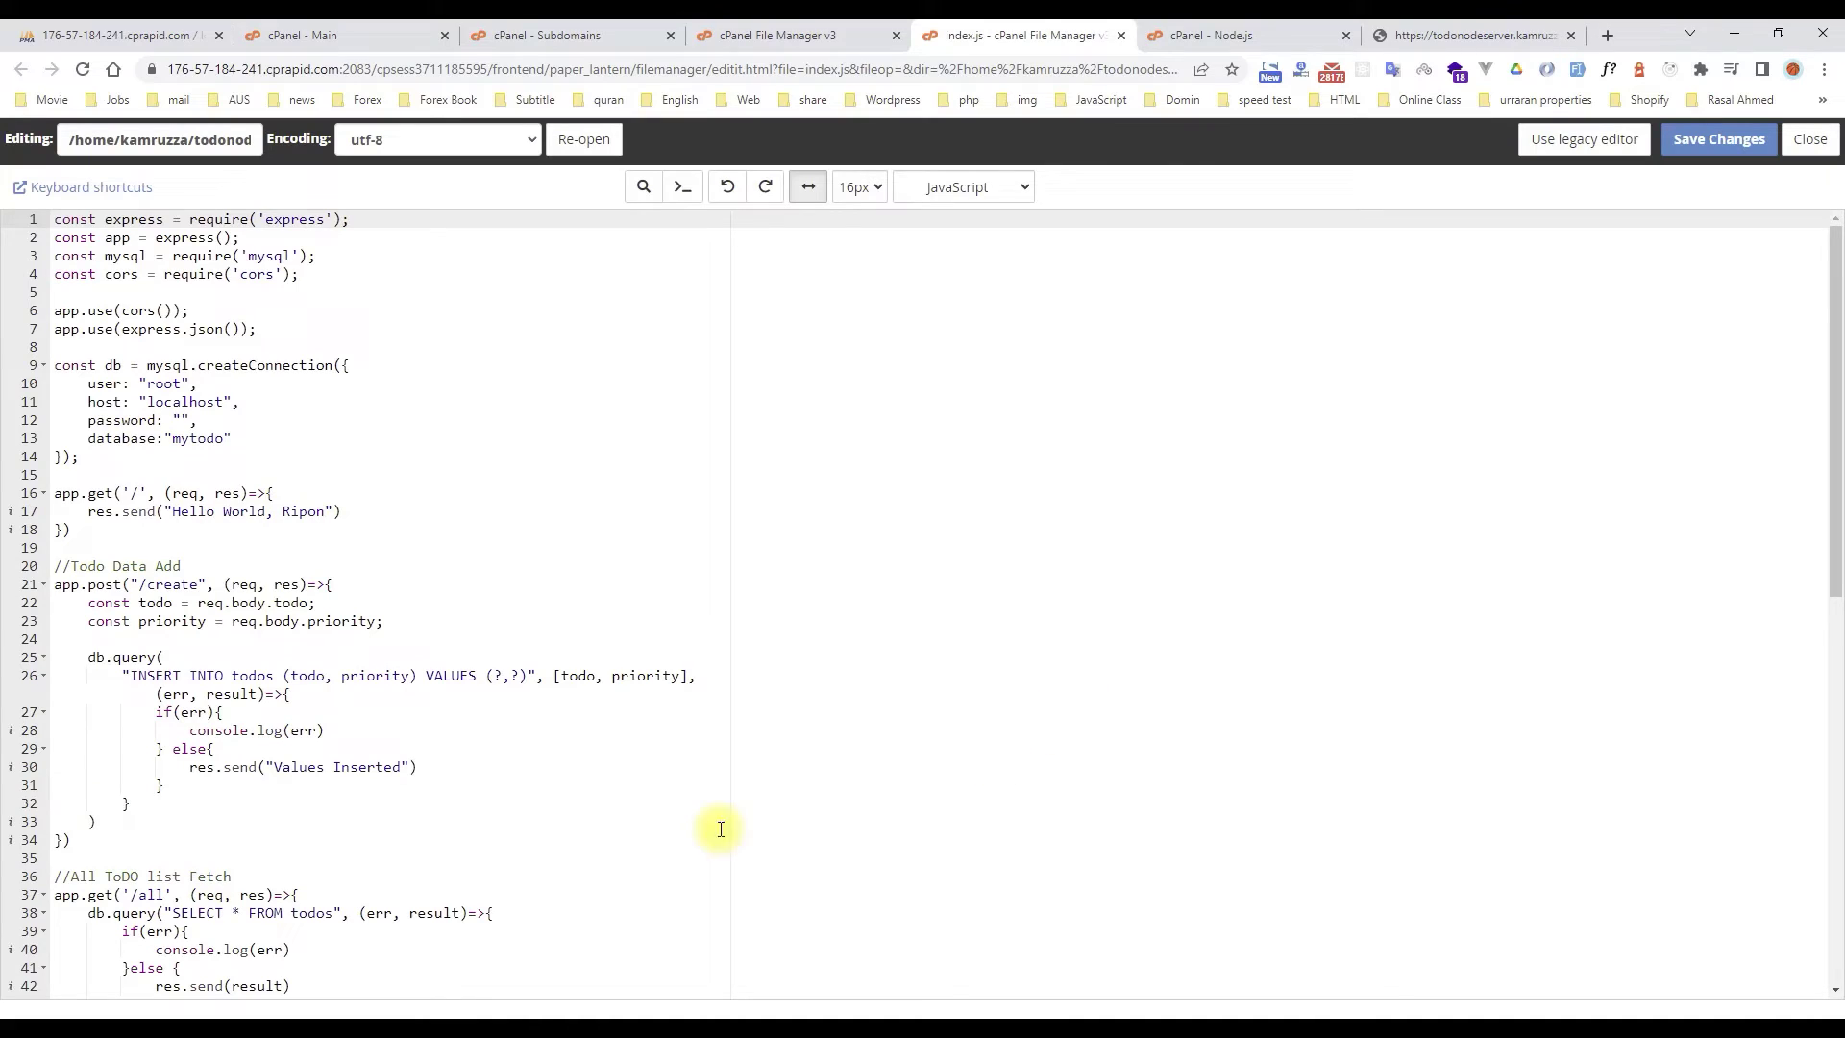
# - Replace the user and database values in the mysql.createConnection settings with the prefixed todoproject name copied from the Notepad note
pyautogui.moveTo(727, 1026)
pyautogui.moveTo(914, 1026)
pyautogui.click(914, 951)
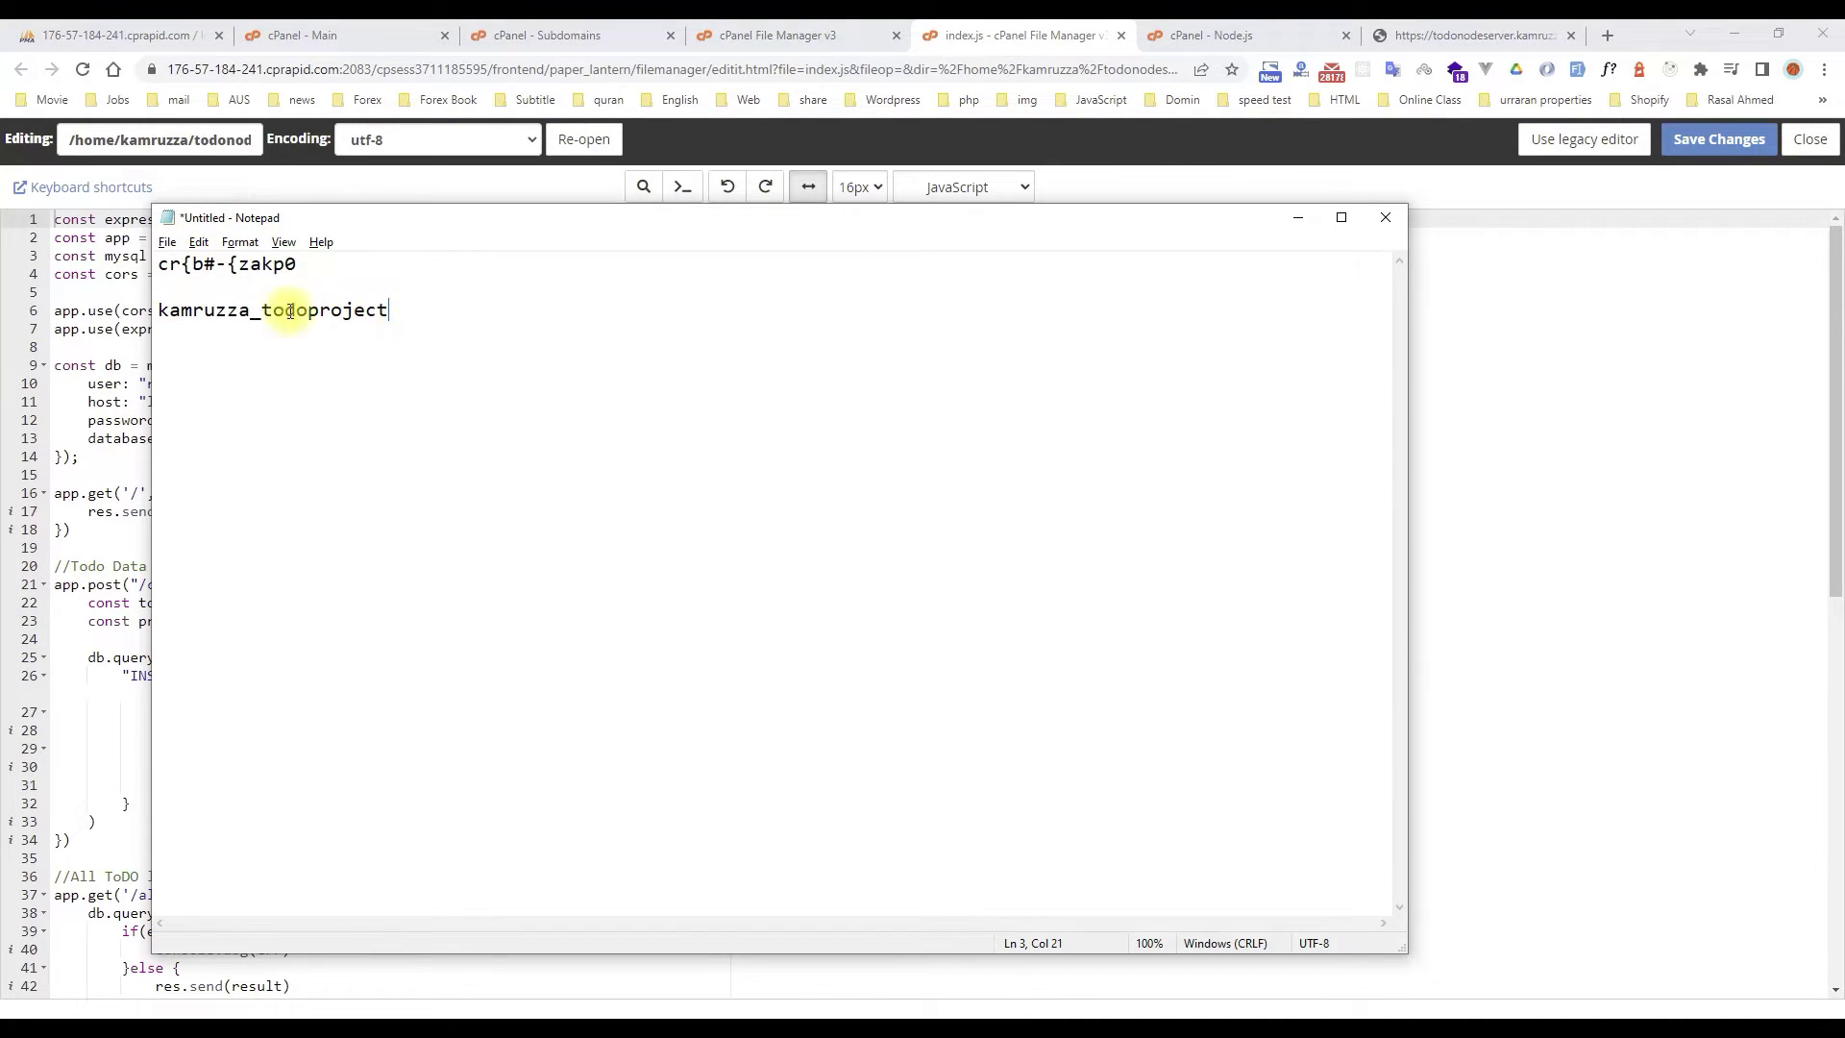
pyautogui.hotkey('shift', 'Home')
pyautogui.hotkey('ctrl', 'c')
pyautogui.hotkey('alt', 'Tab')
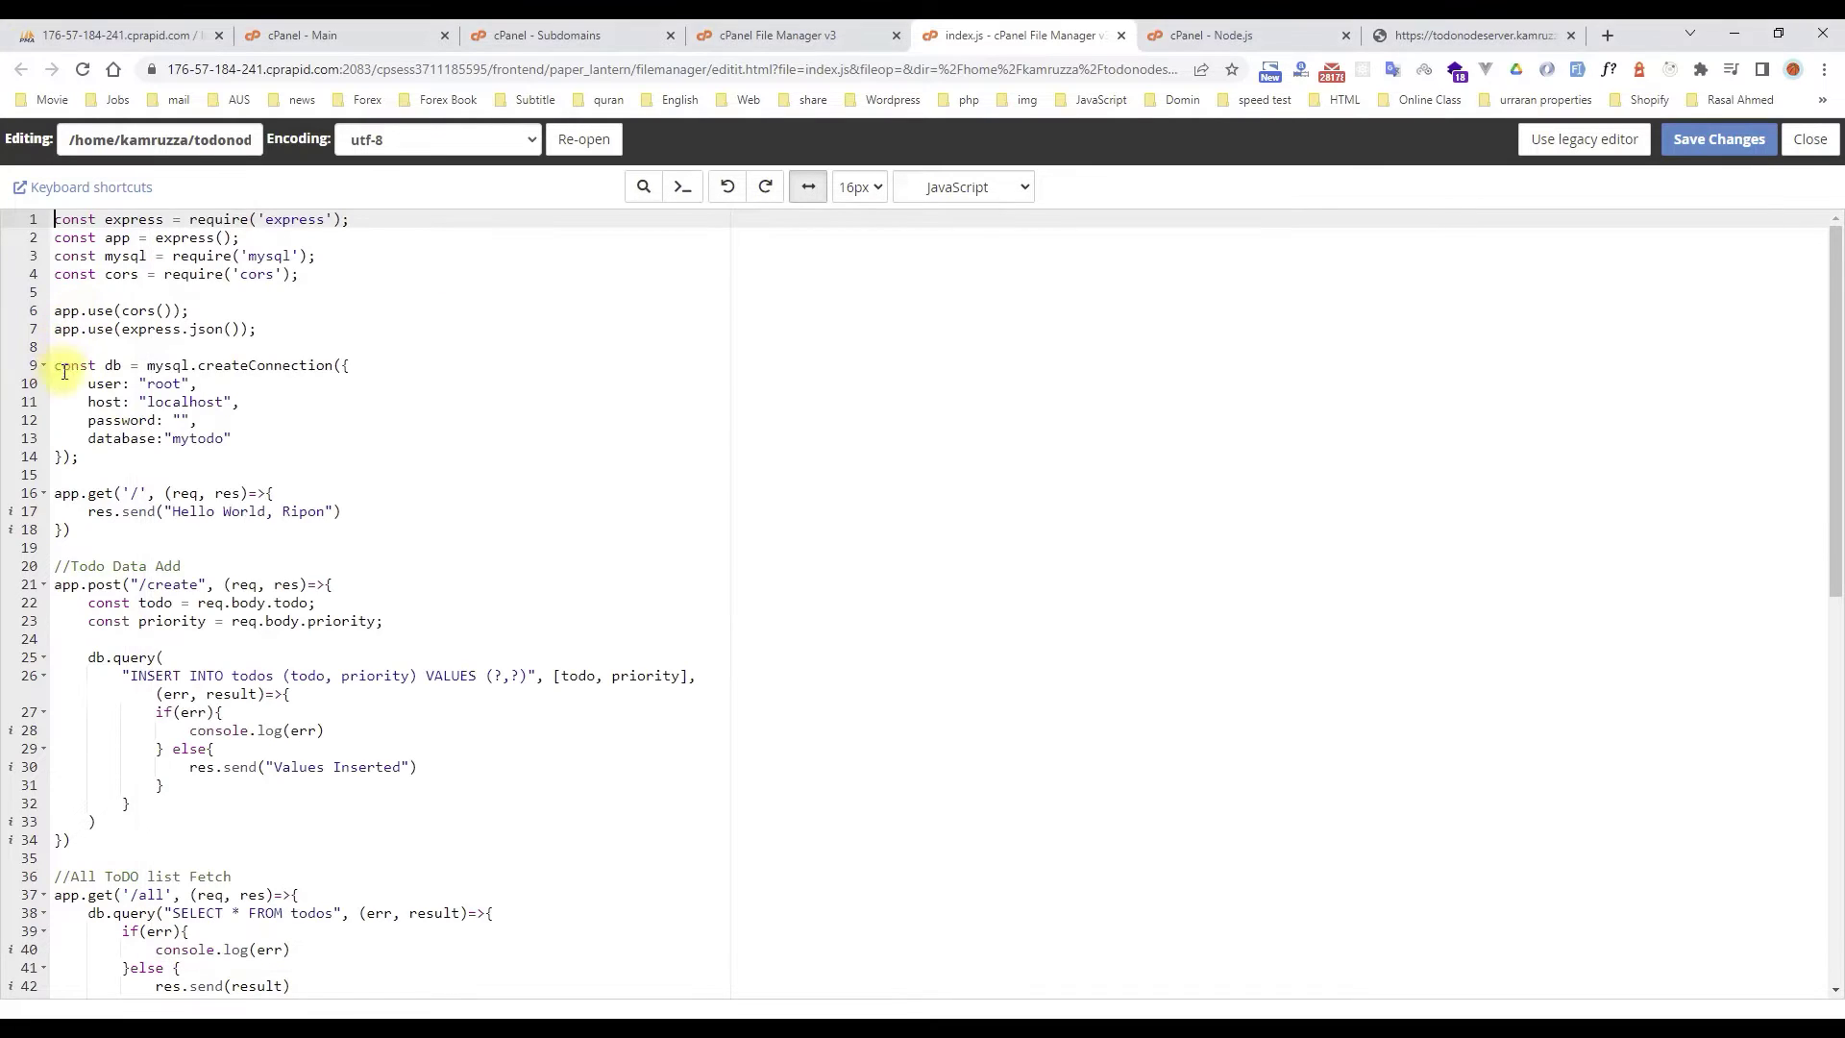
pyautogui.doubleClick(162, 384)
pyautogui.hotkey('ctrl', 'v')
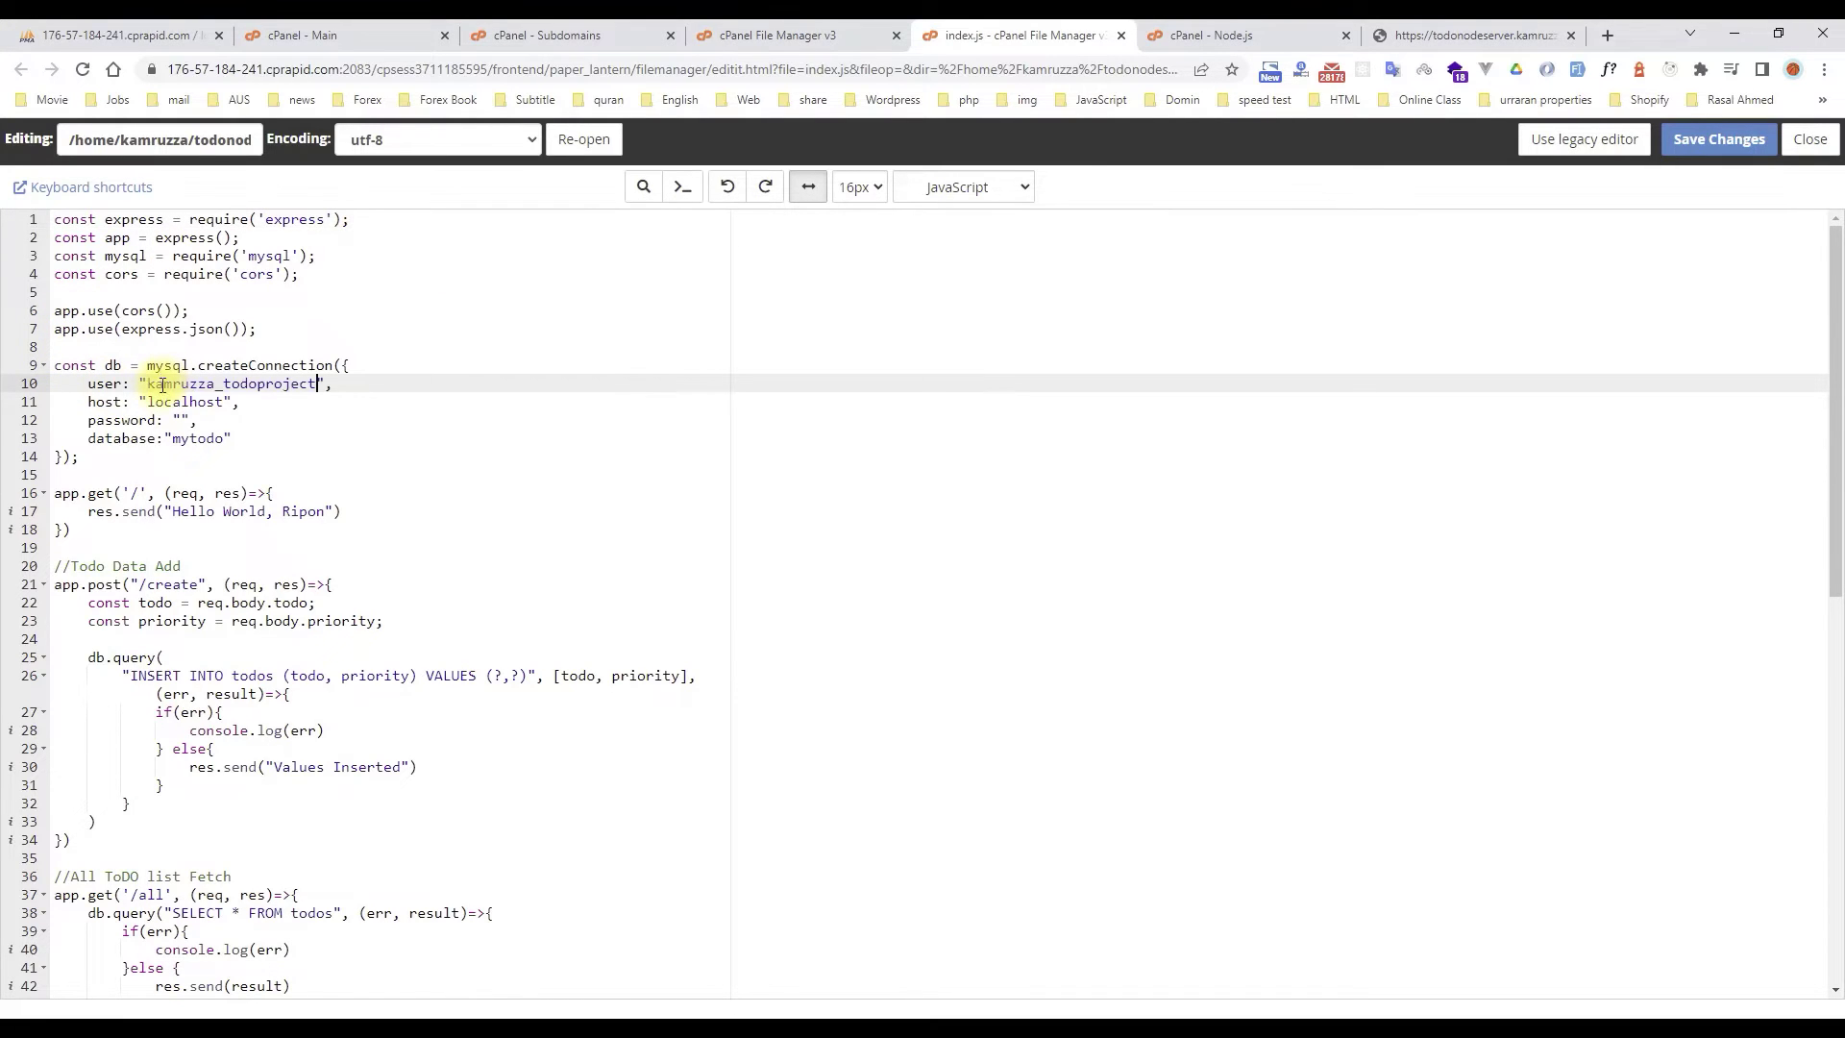
pyautogui.doubleClick(189, 441)
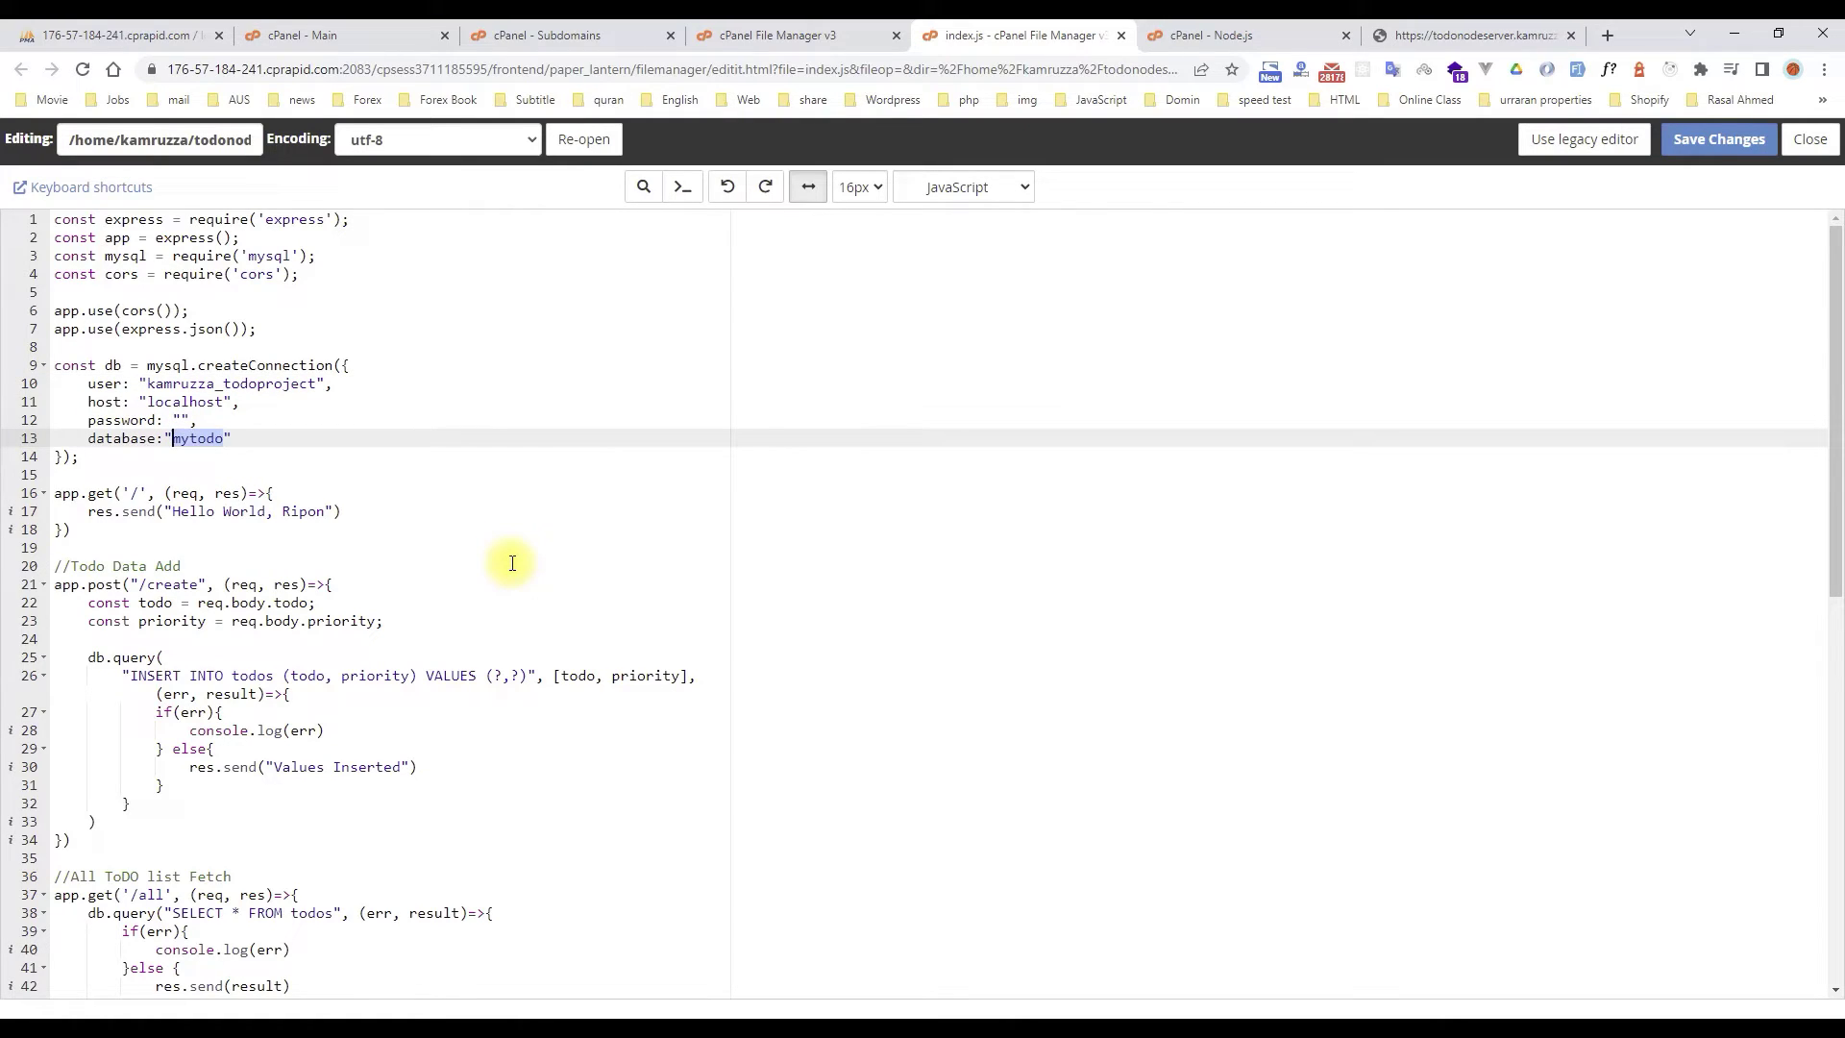
pyautogui.hotkey('ctrl', 'v')
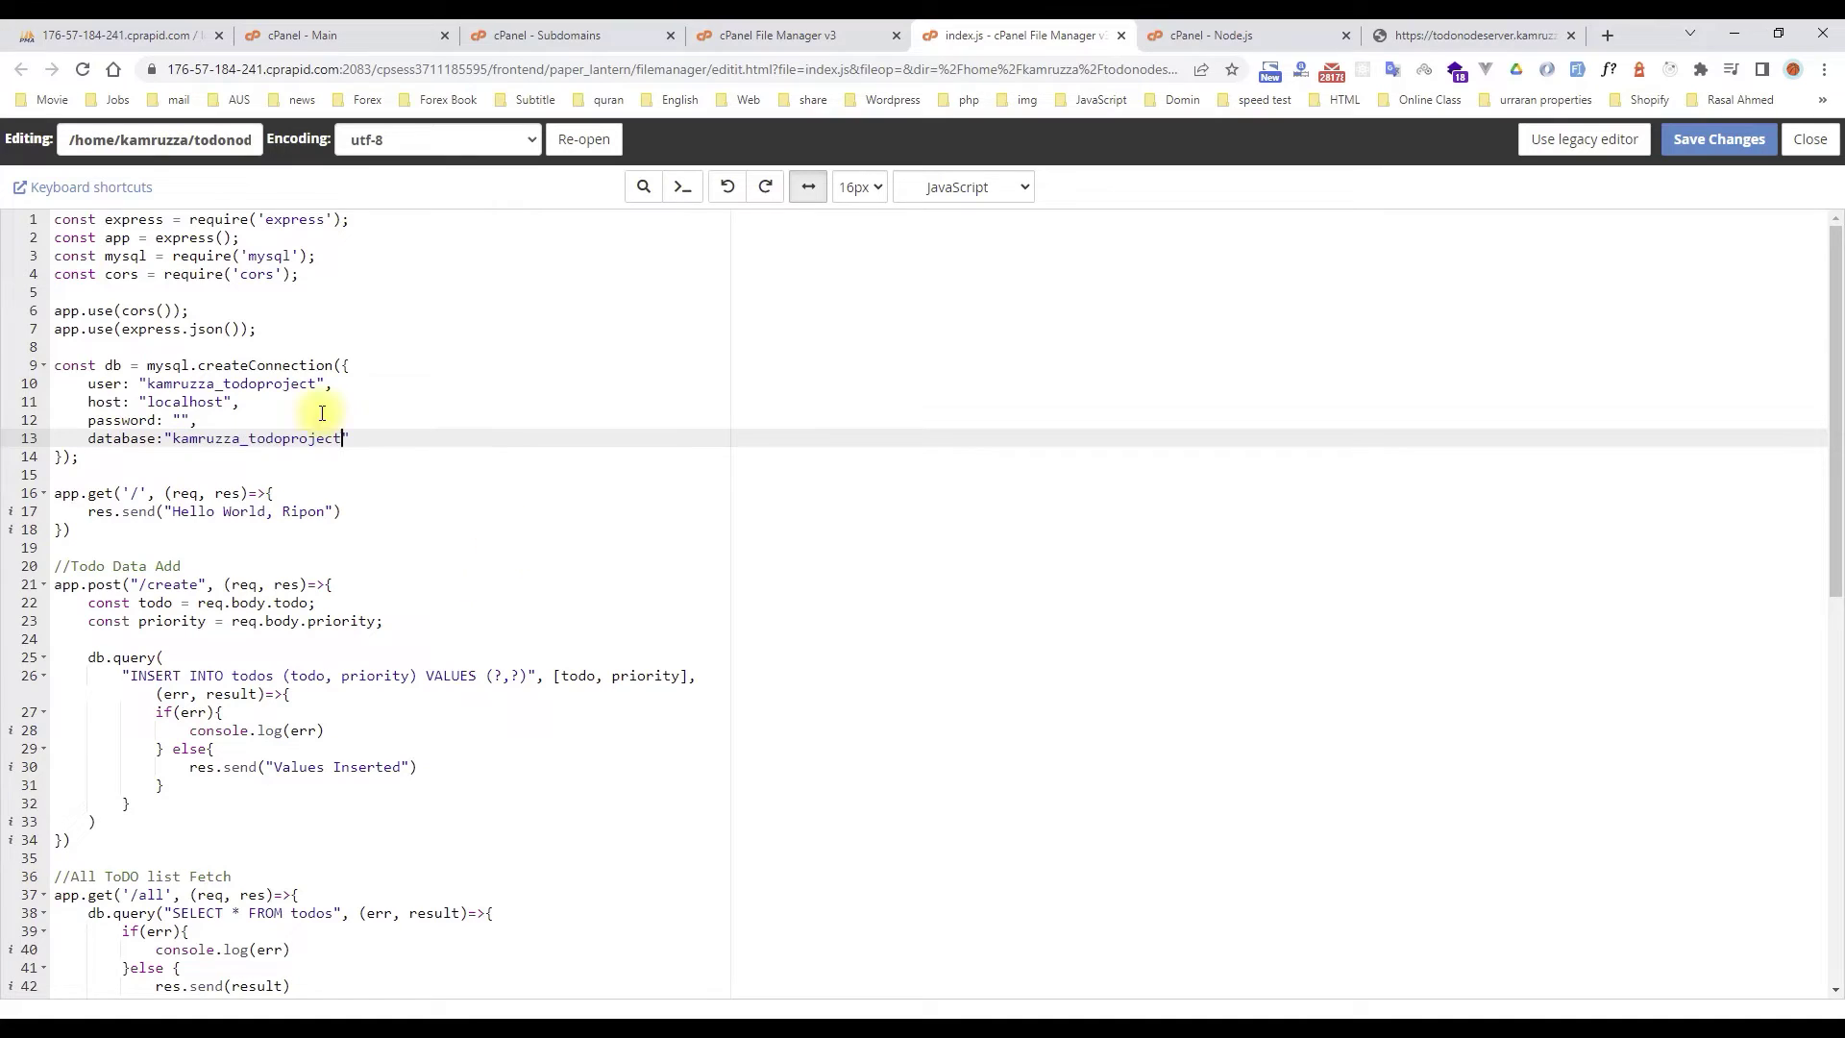
# - Copy the database password from the Notepad note into the password value of mysql.createConnection and save index.js
pyautogui.click(894, 1011)
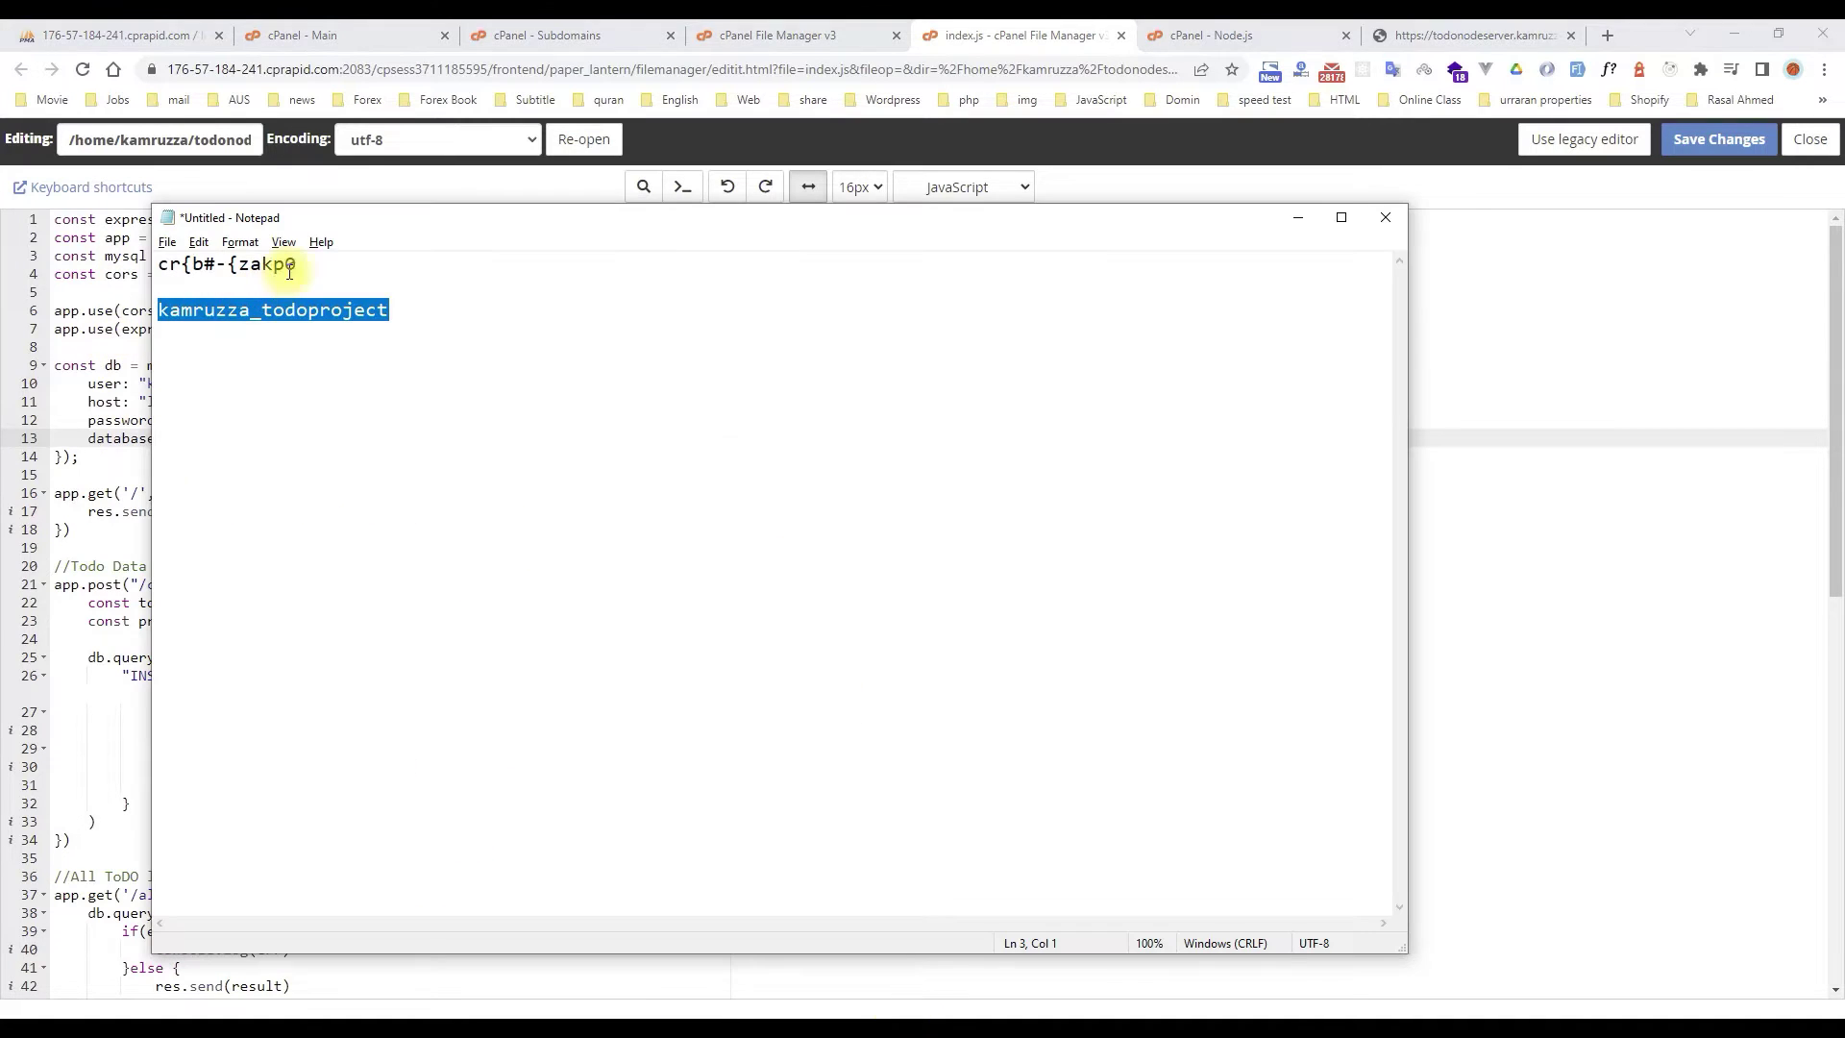
pyautogui.moveTo(298, 264); pyautogui.dragTo(79, 259)
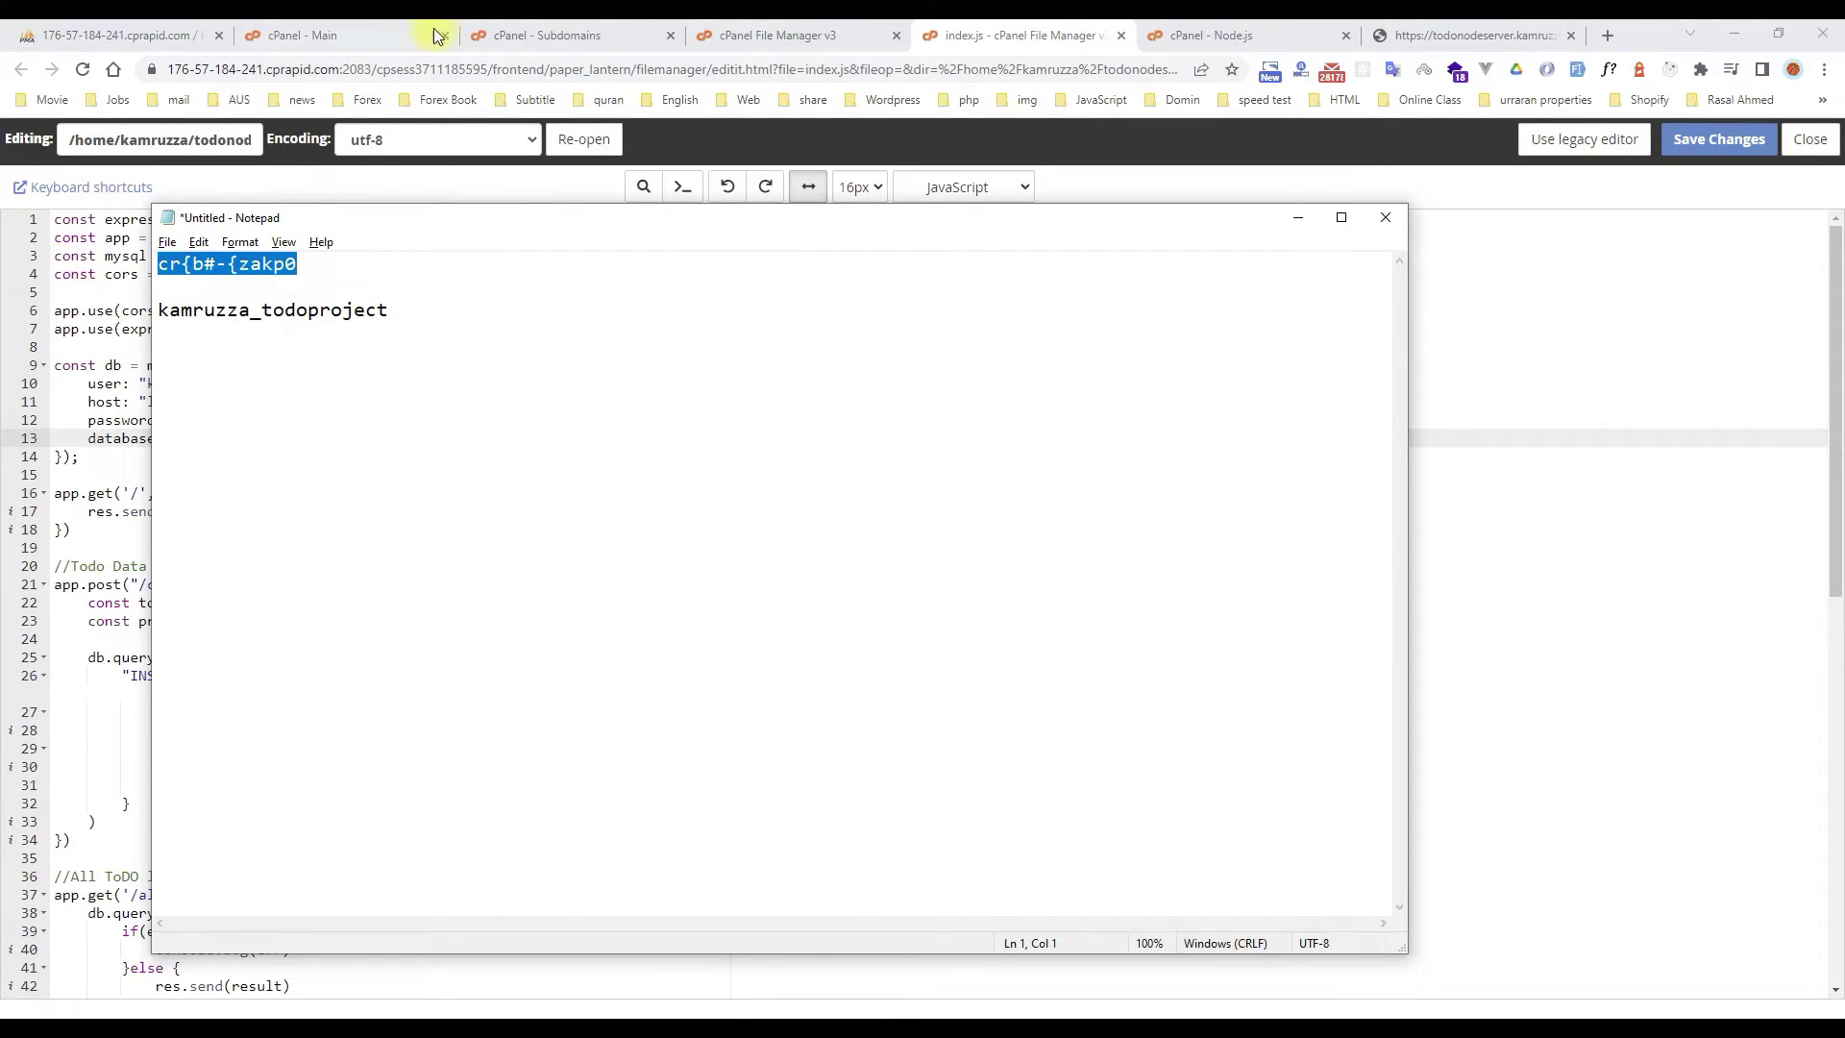
pyautogui.click(1029, 43)
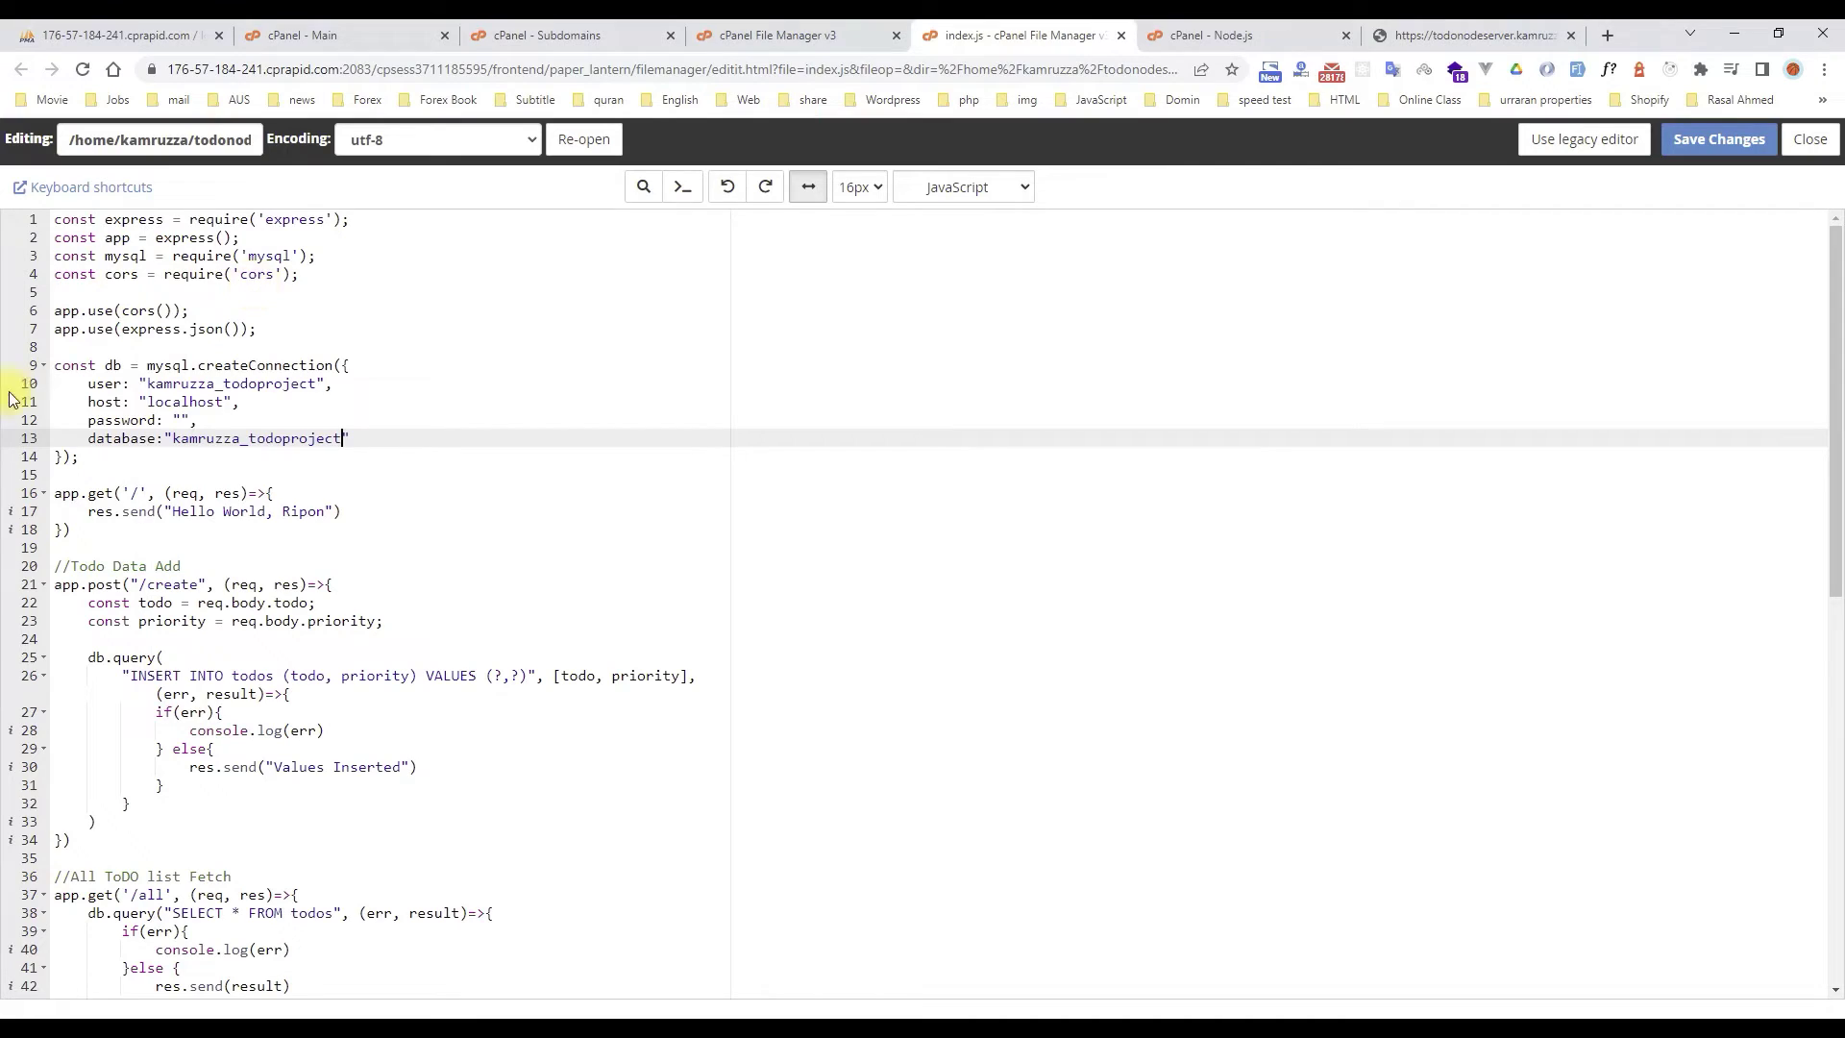
pyautogui.click(180, 420)
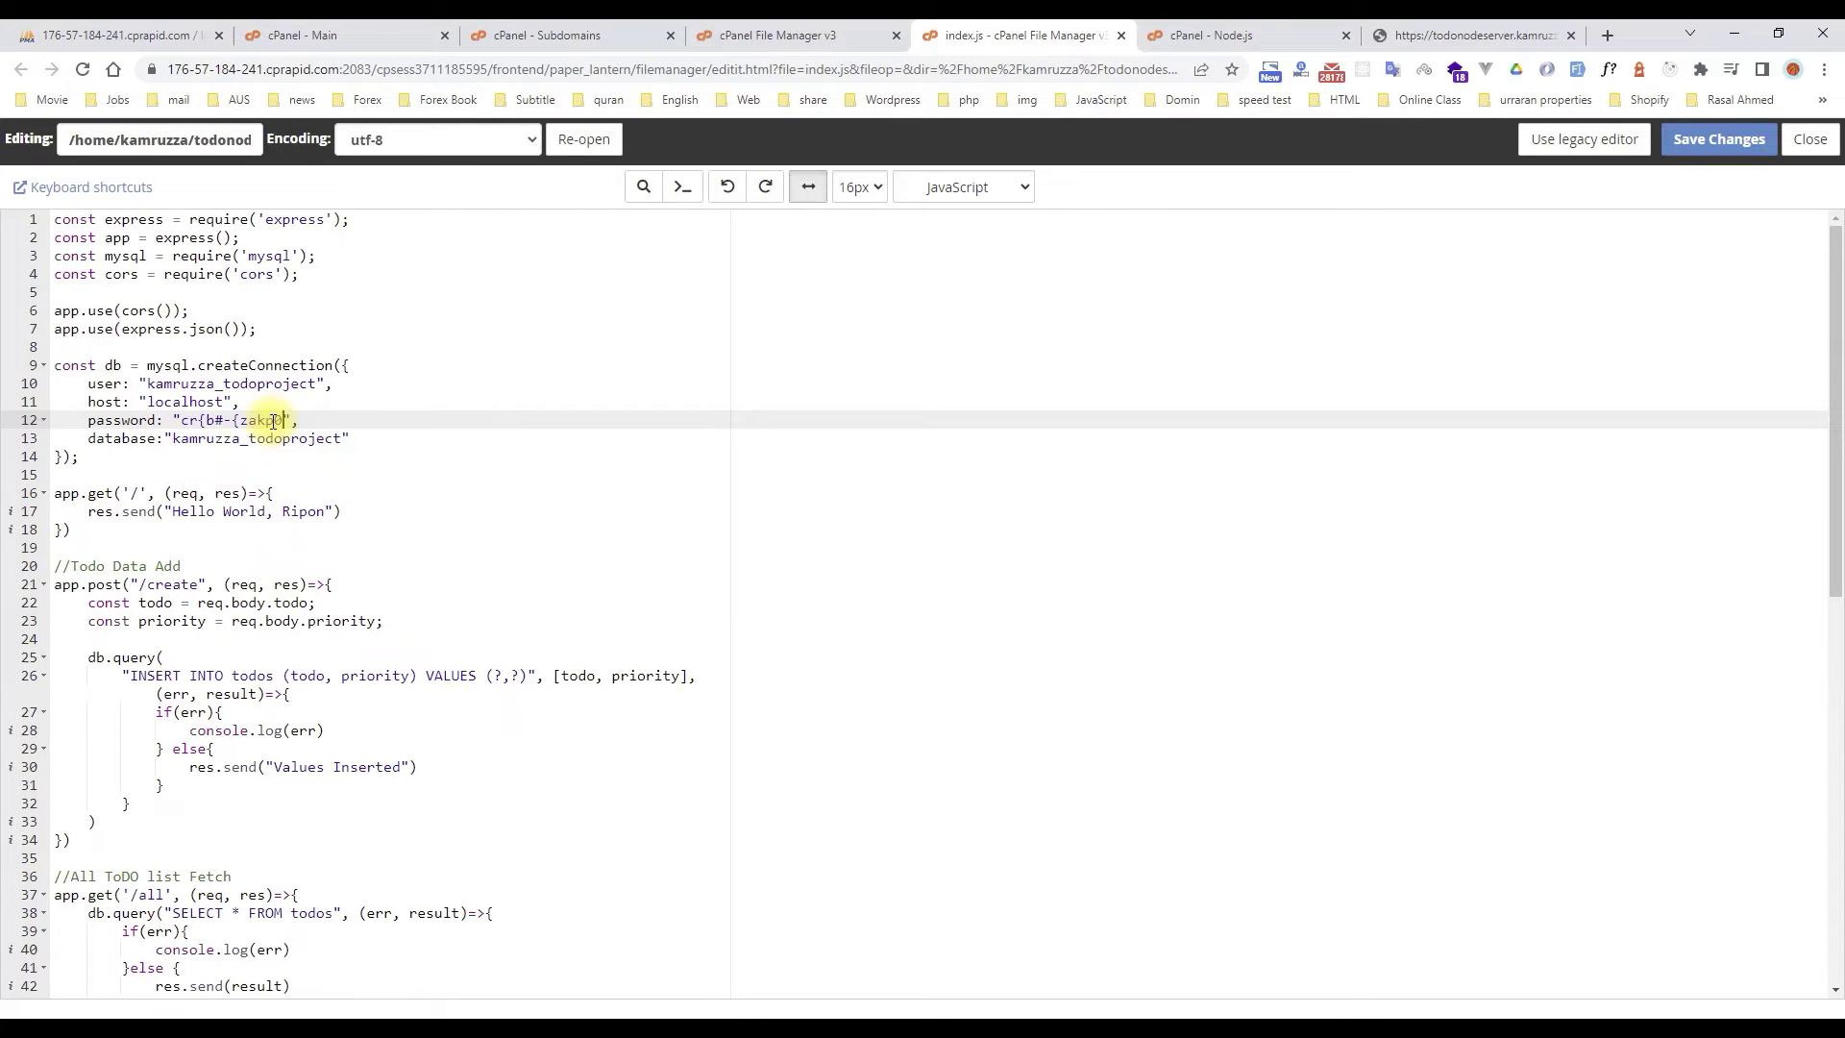
pyautogui.click(1707, 141)
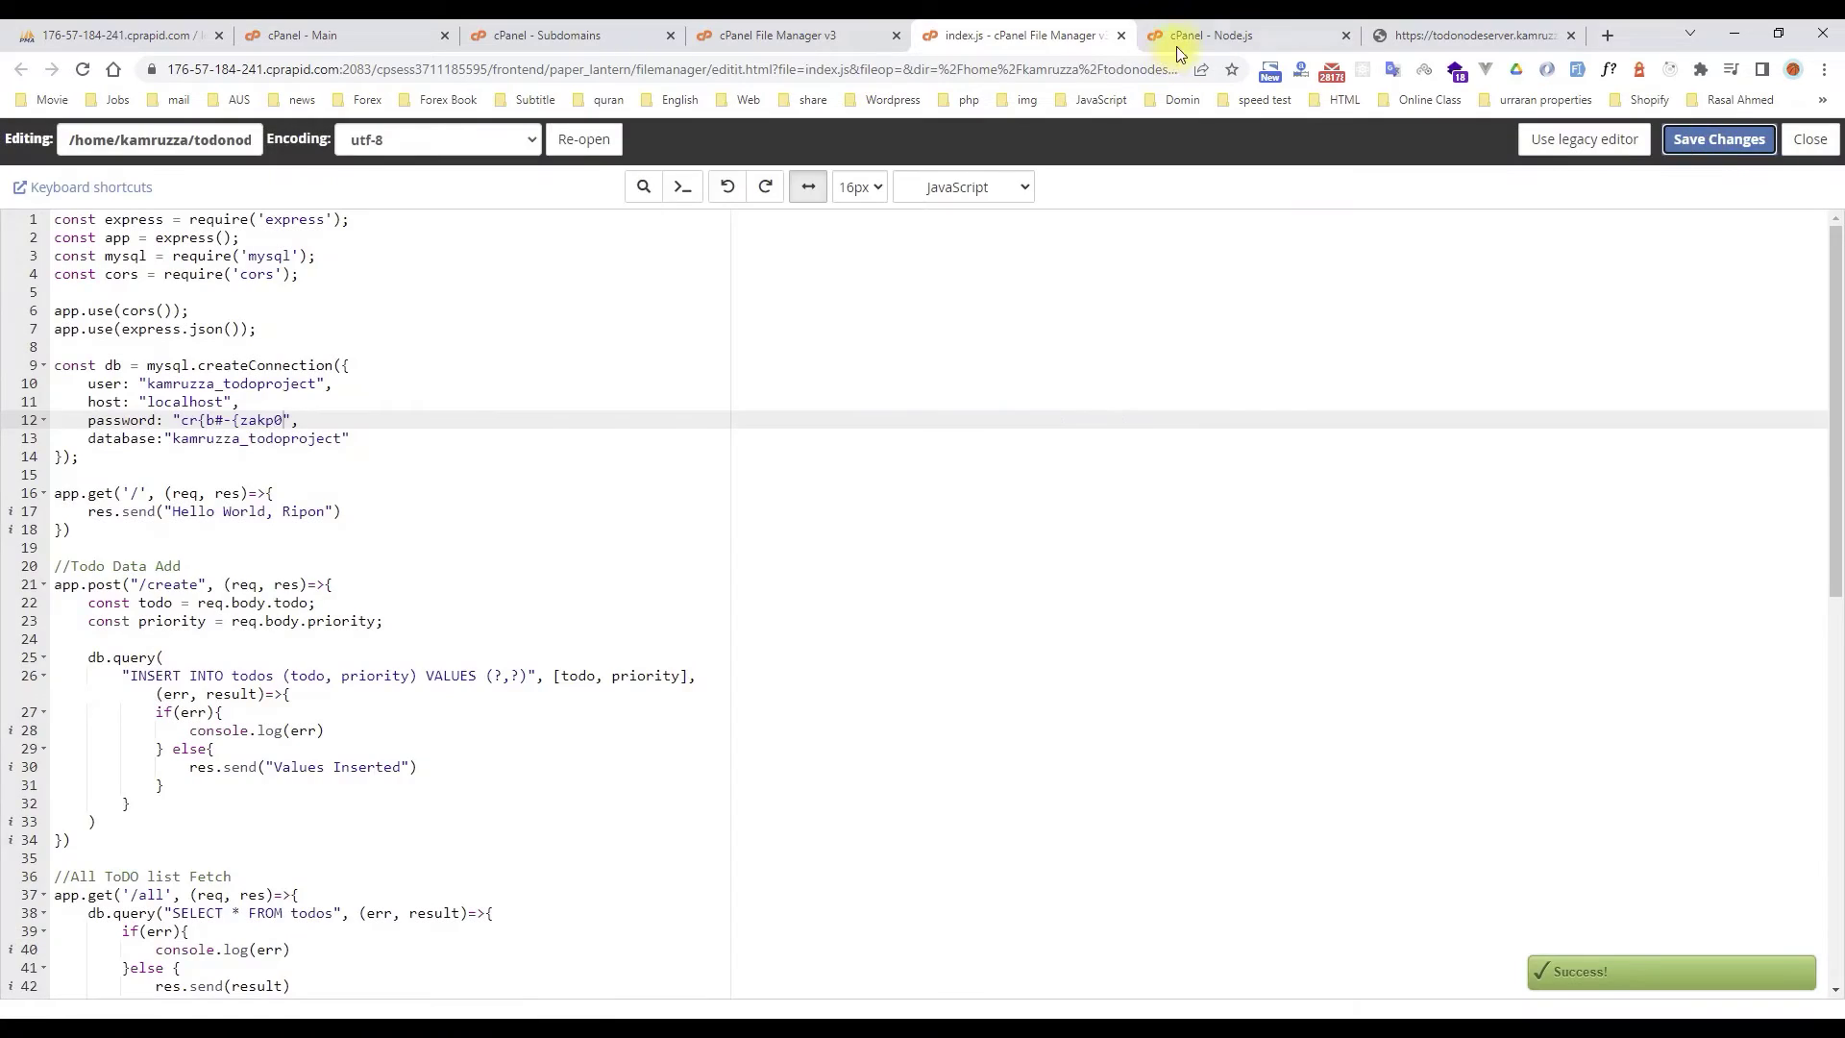
# - Restart the todonodeserver Node.js application and clear the NGINX cache from the cPanel home page
pyautogui.click(1212, 34)
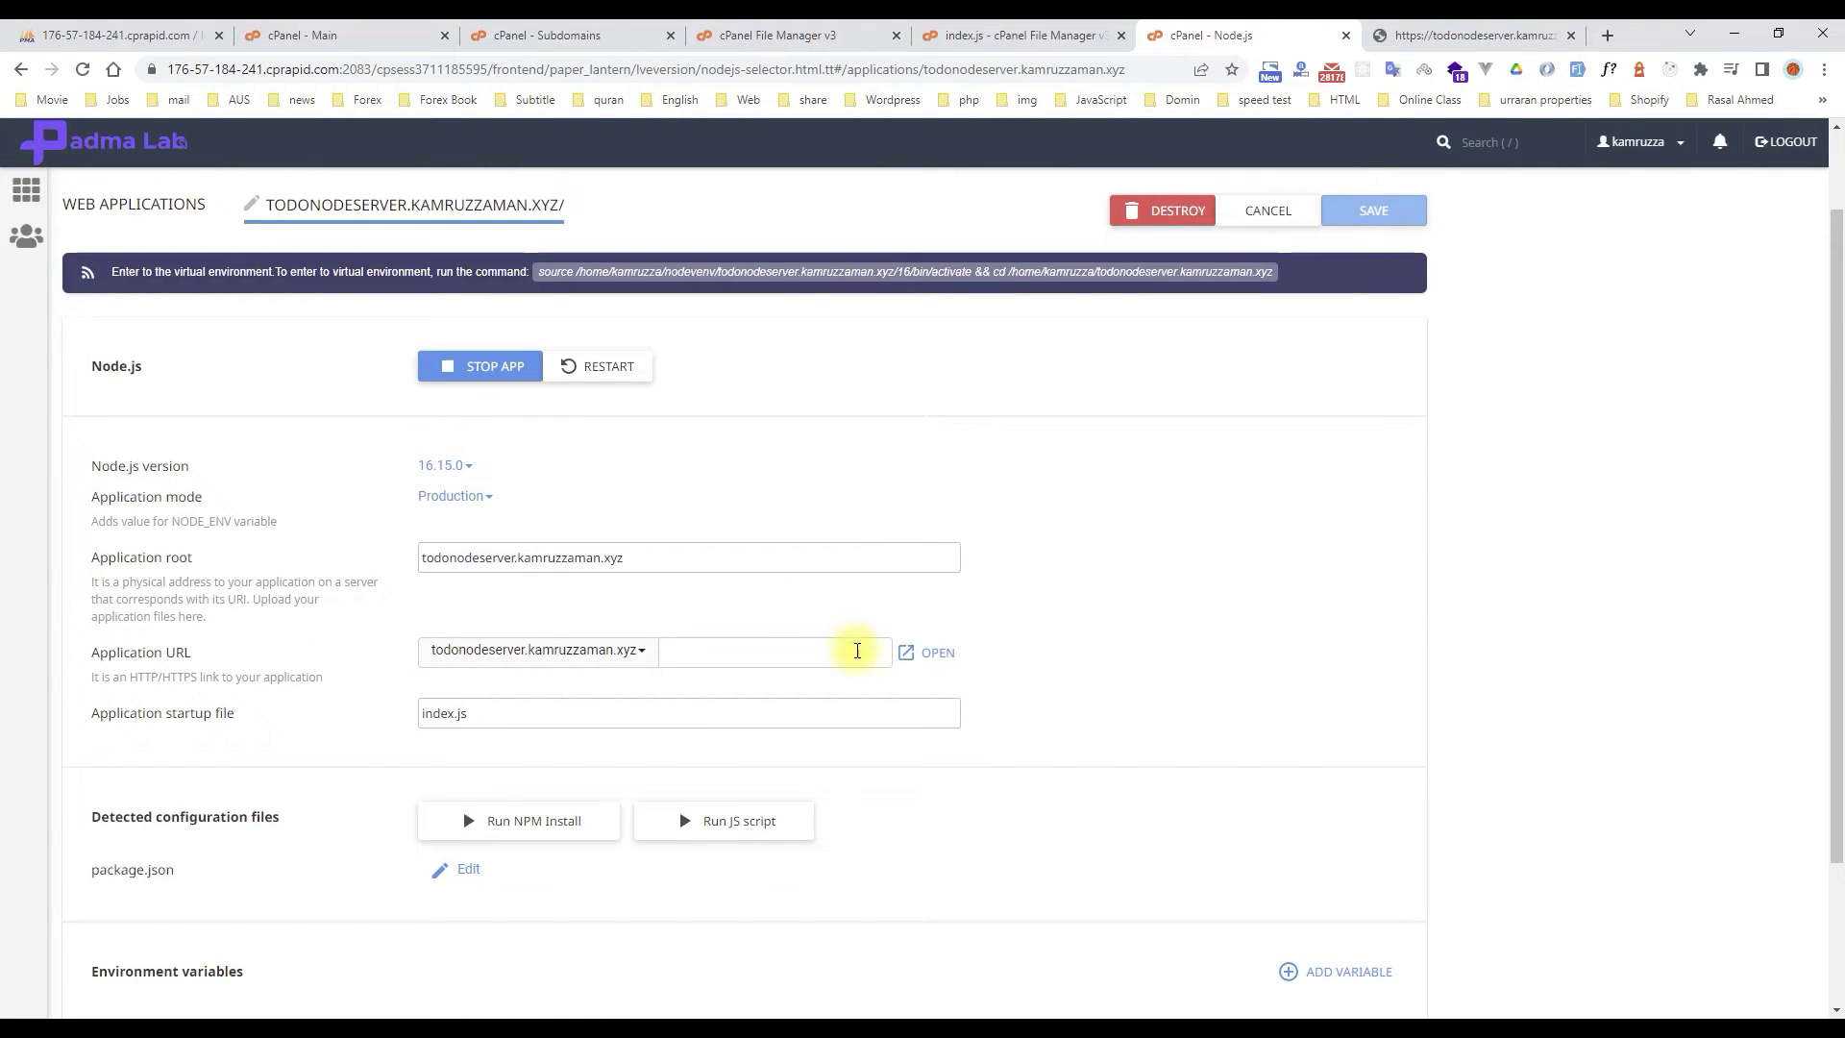
pyautogui.click(614, 369)
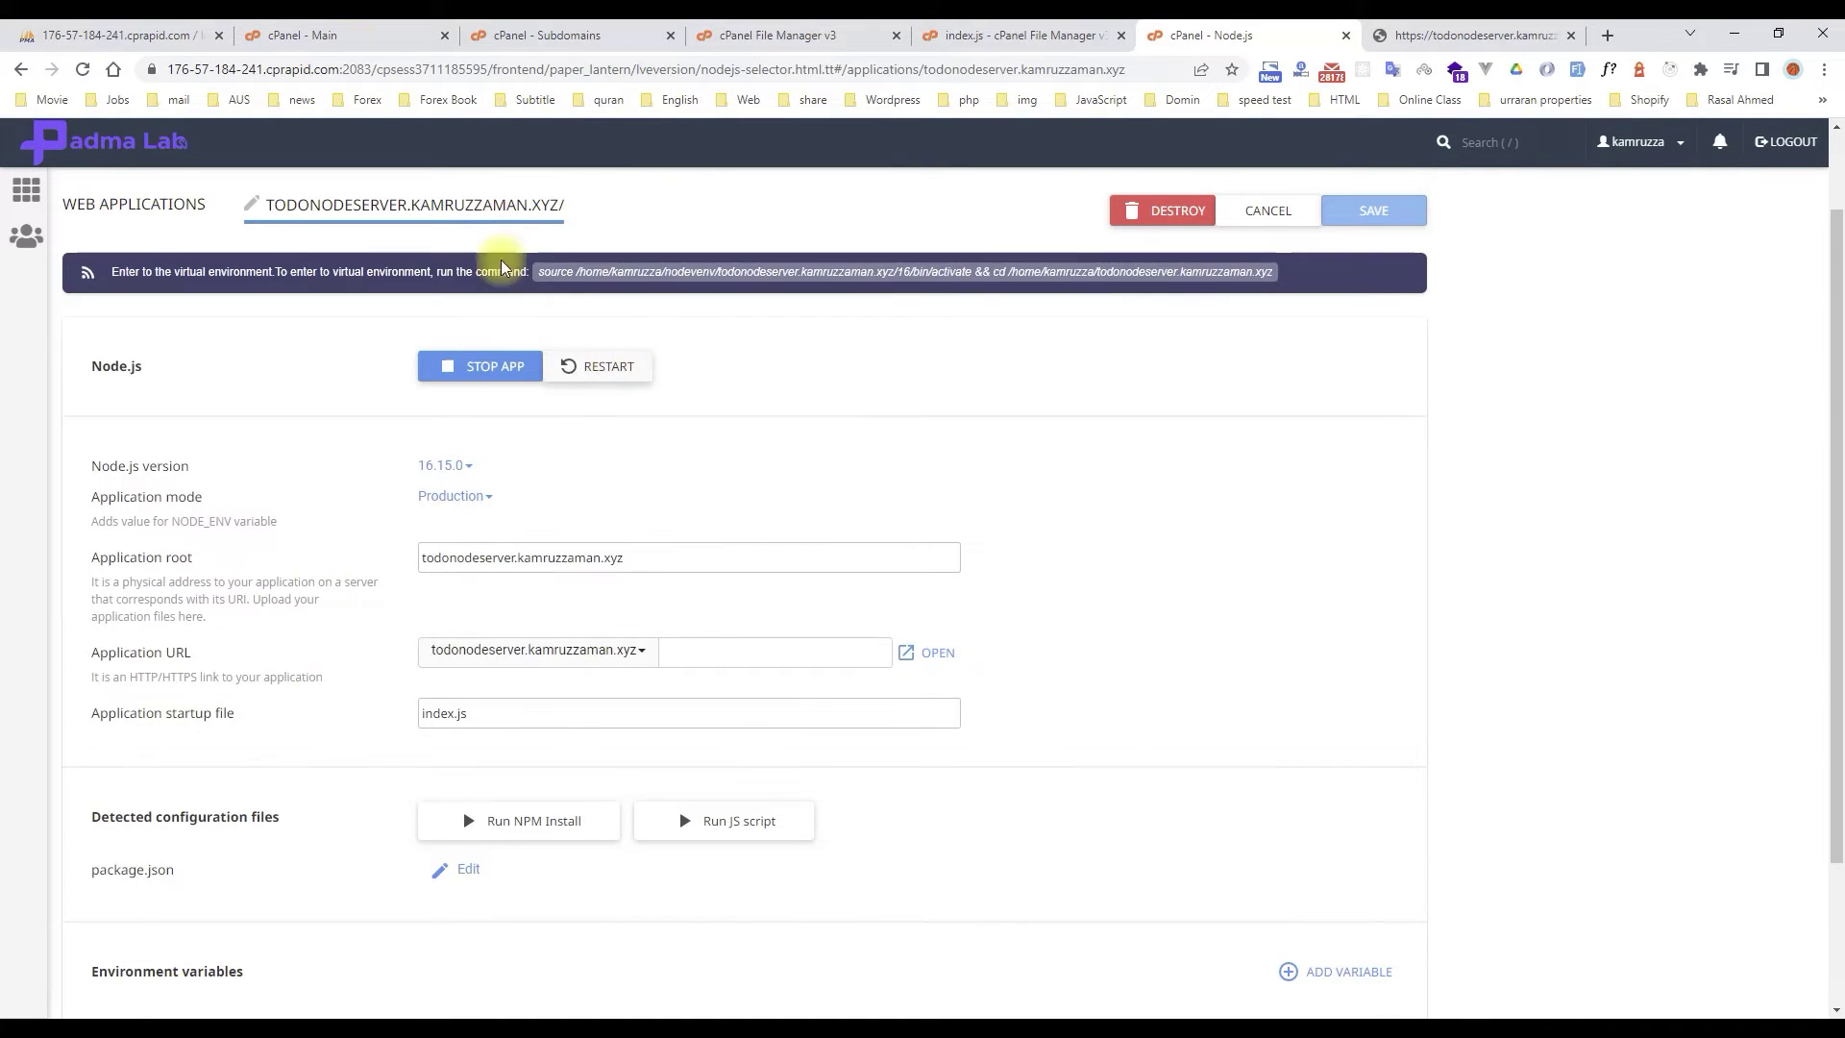
pyautogui.click(317, 35)
pyautogui.click(1504, 659)
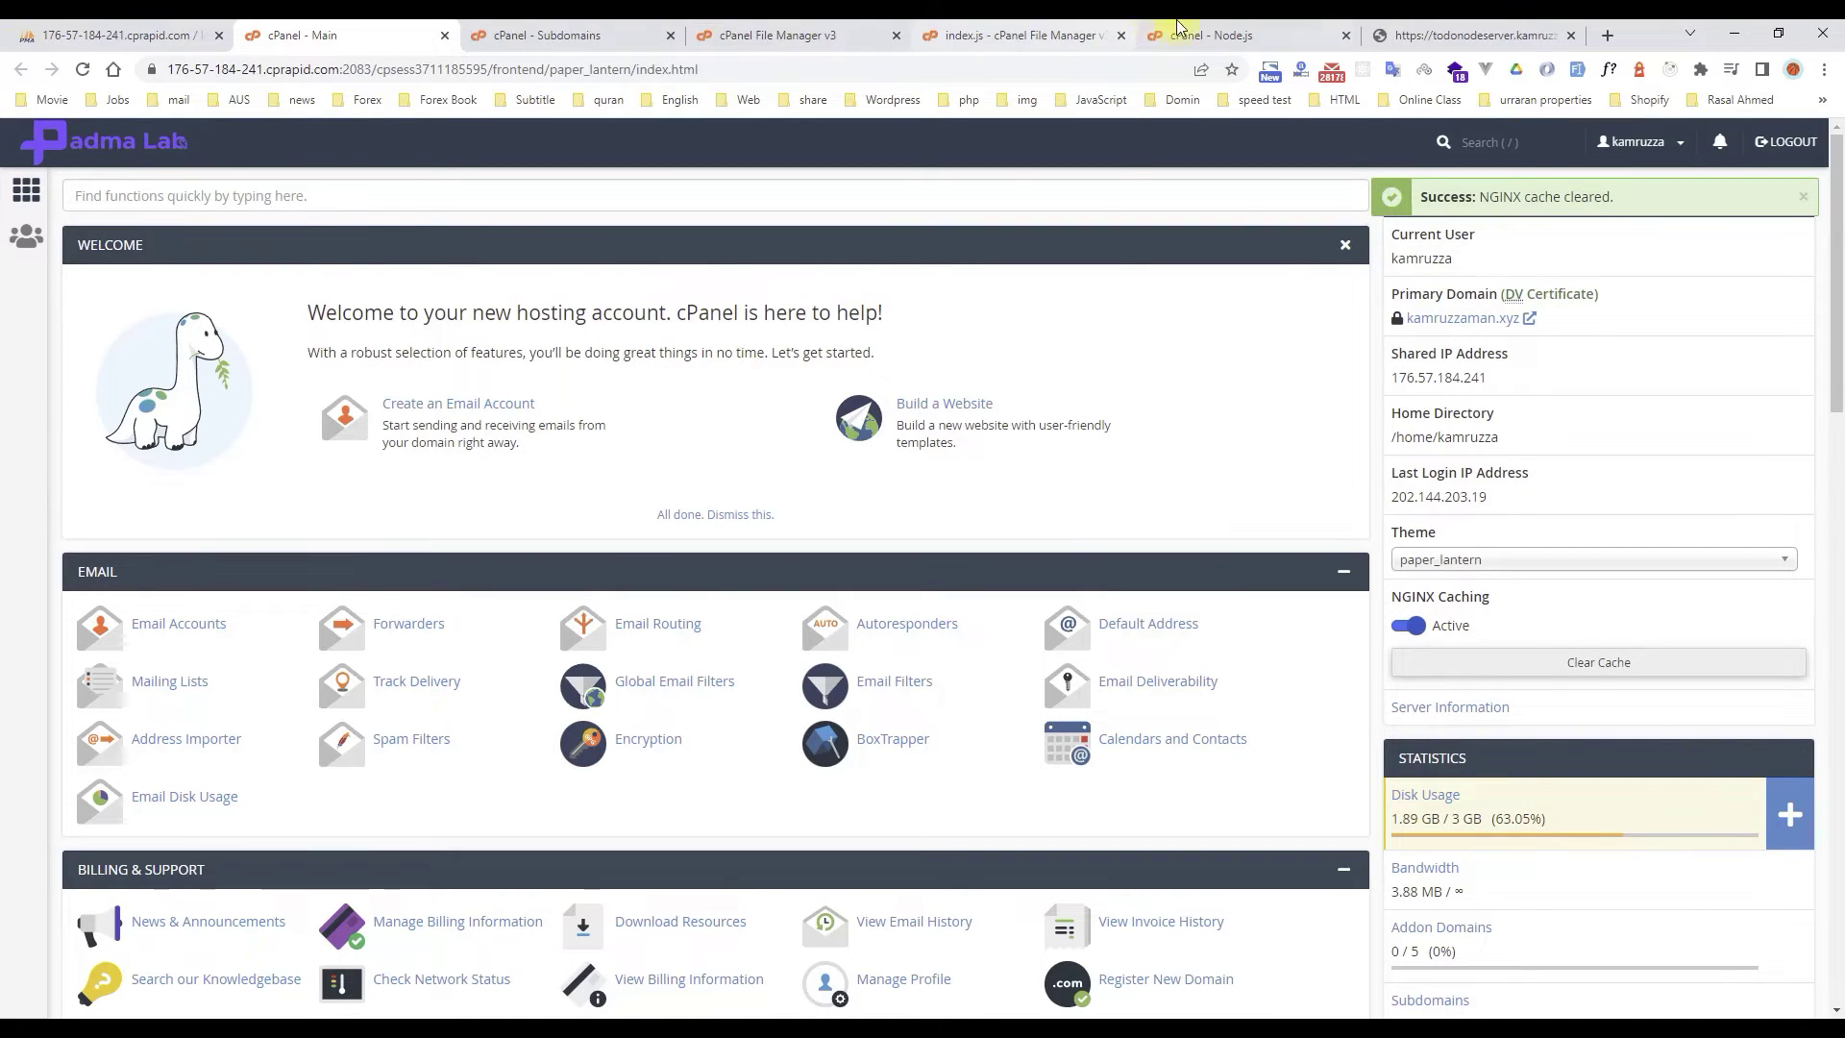
# - Close the old todonodeserver site tab and reopen the site from the Node.js application page
pyautogui.click(1201, 35)
pyautogui.click(1571, 35)
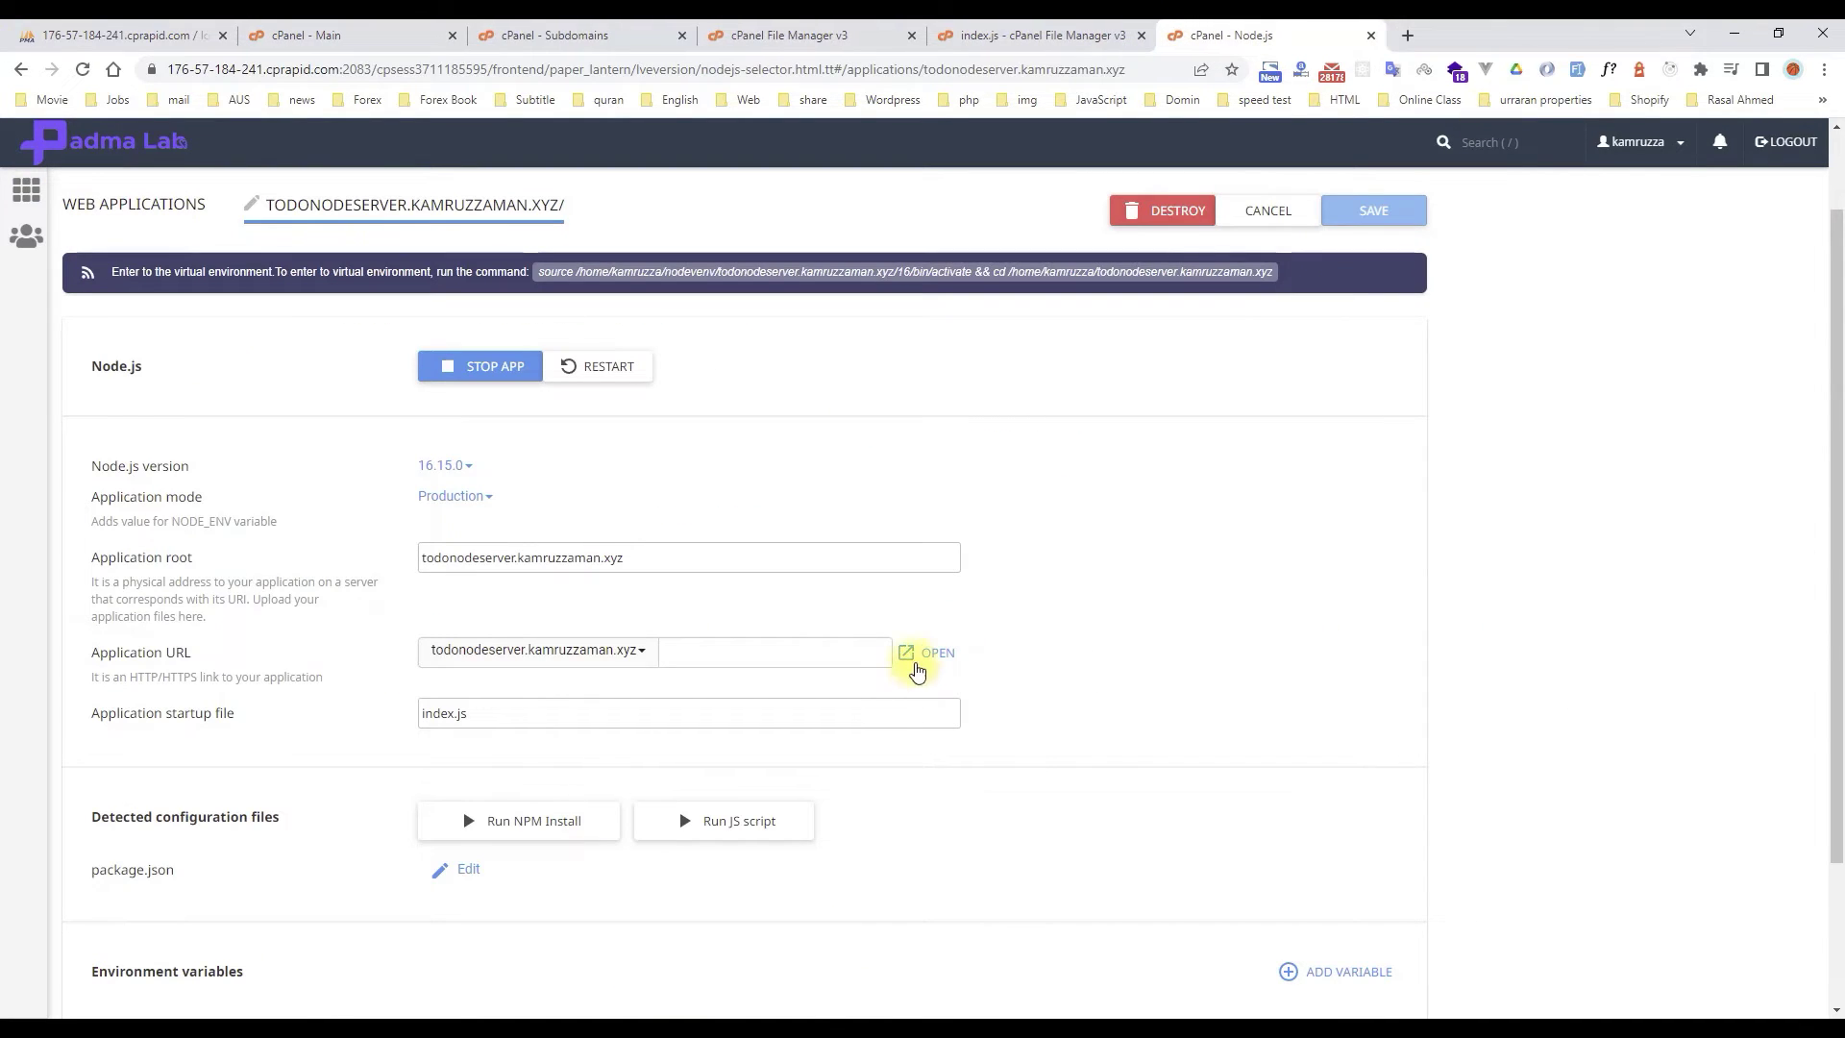
pyautogui.click(911, 657)
pyautogui.click(1420, 35)
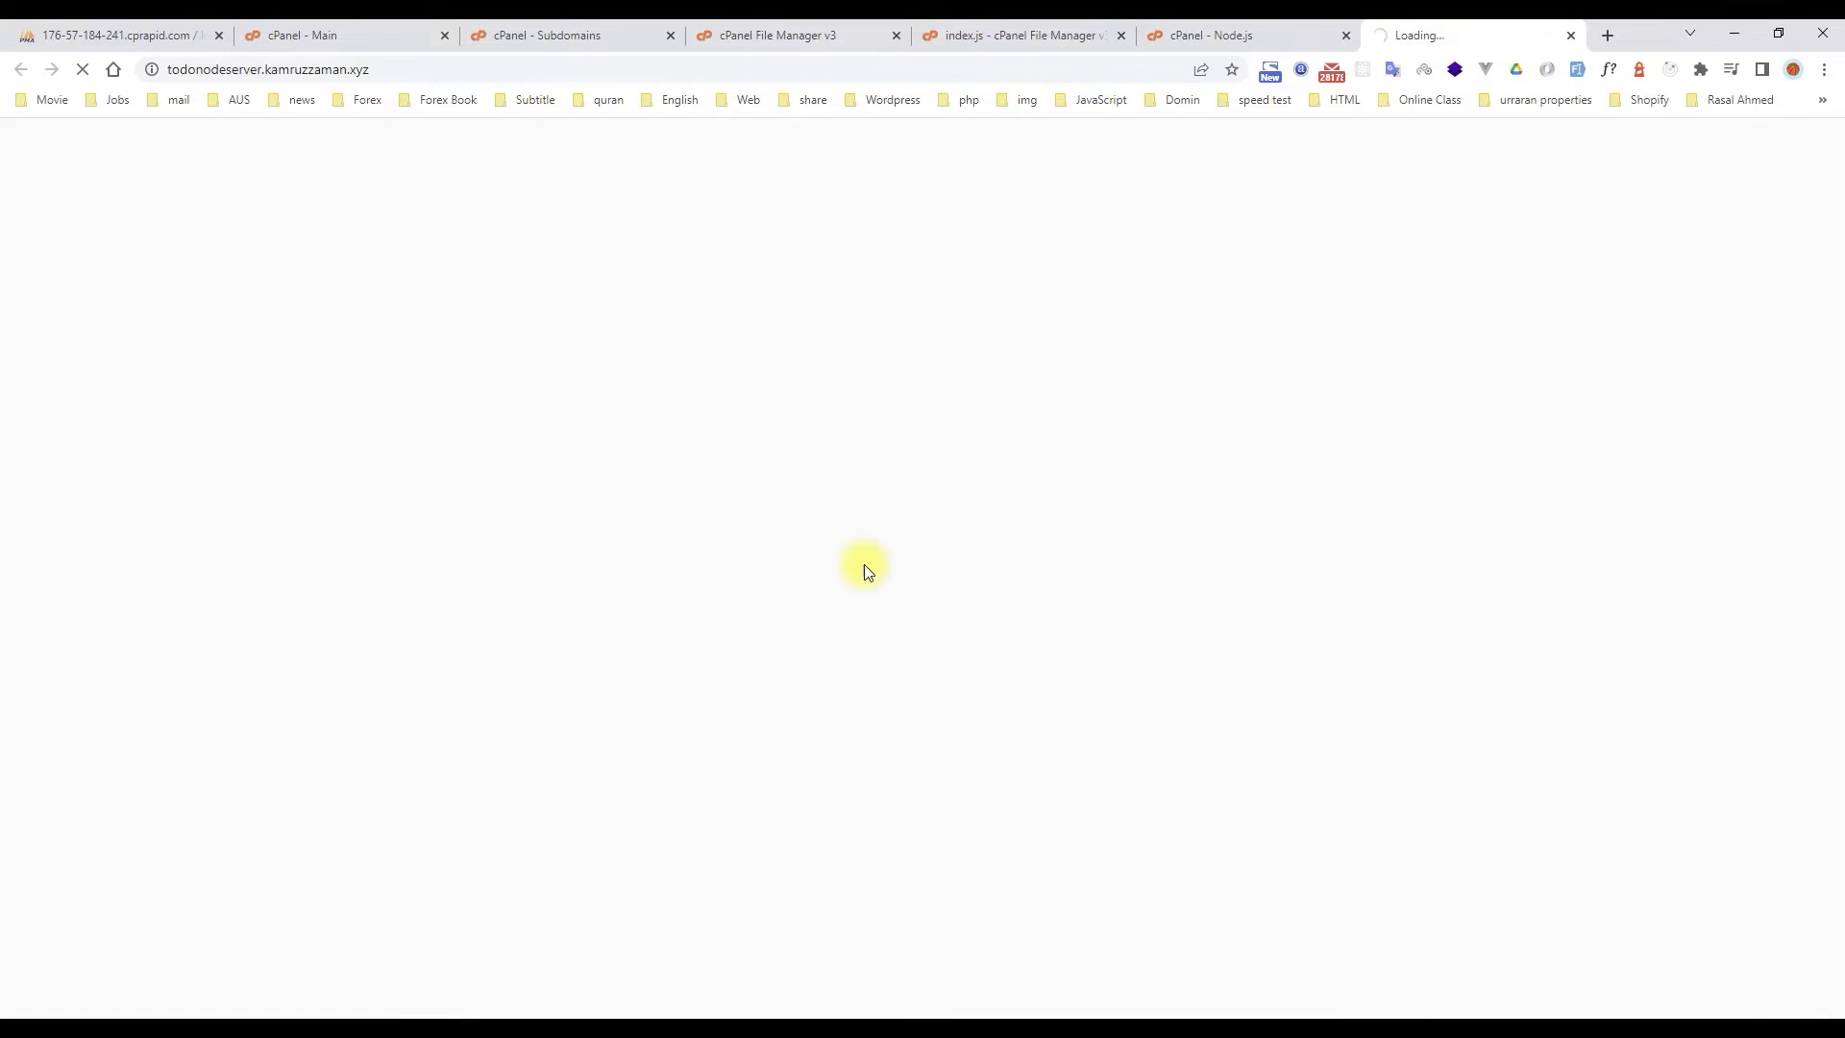
pyautogui.click(384, 65)
pyautogui.click(384, 65)
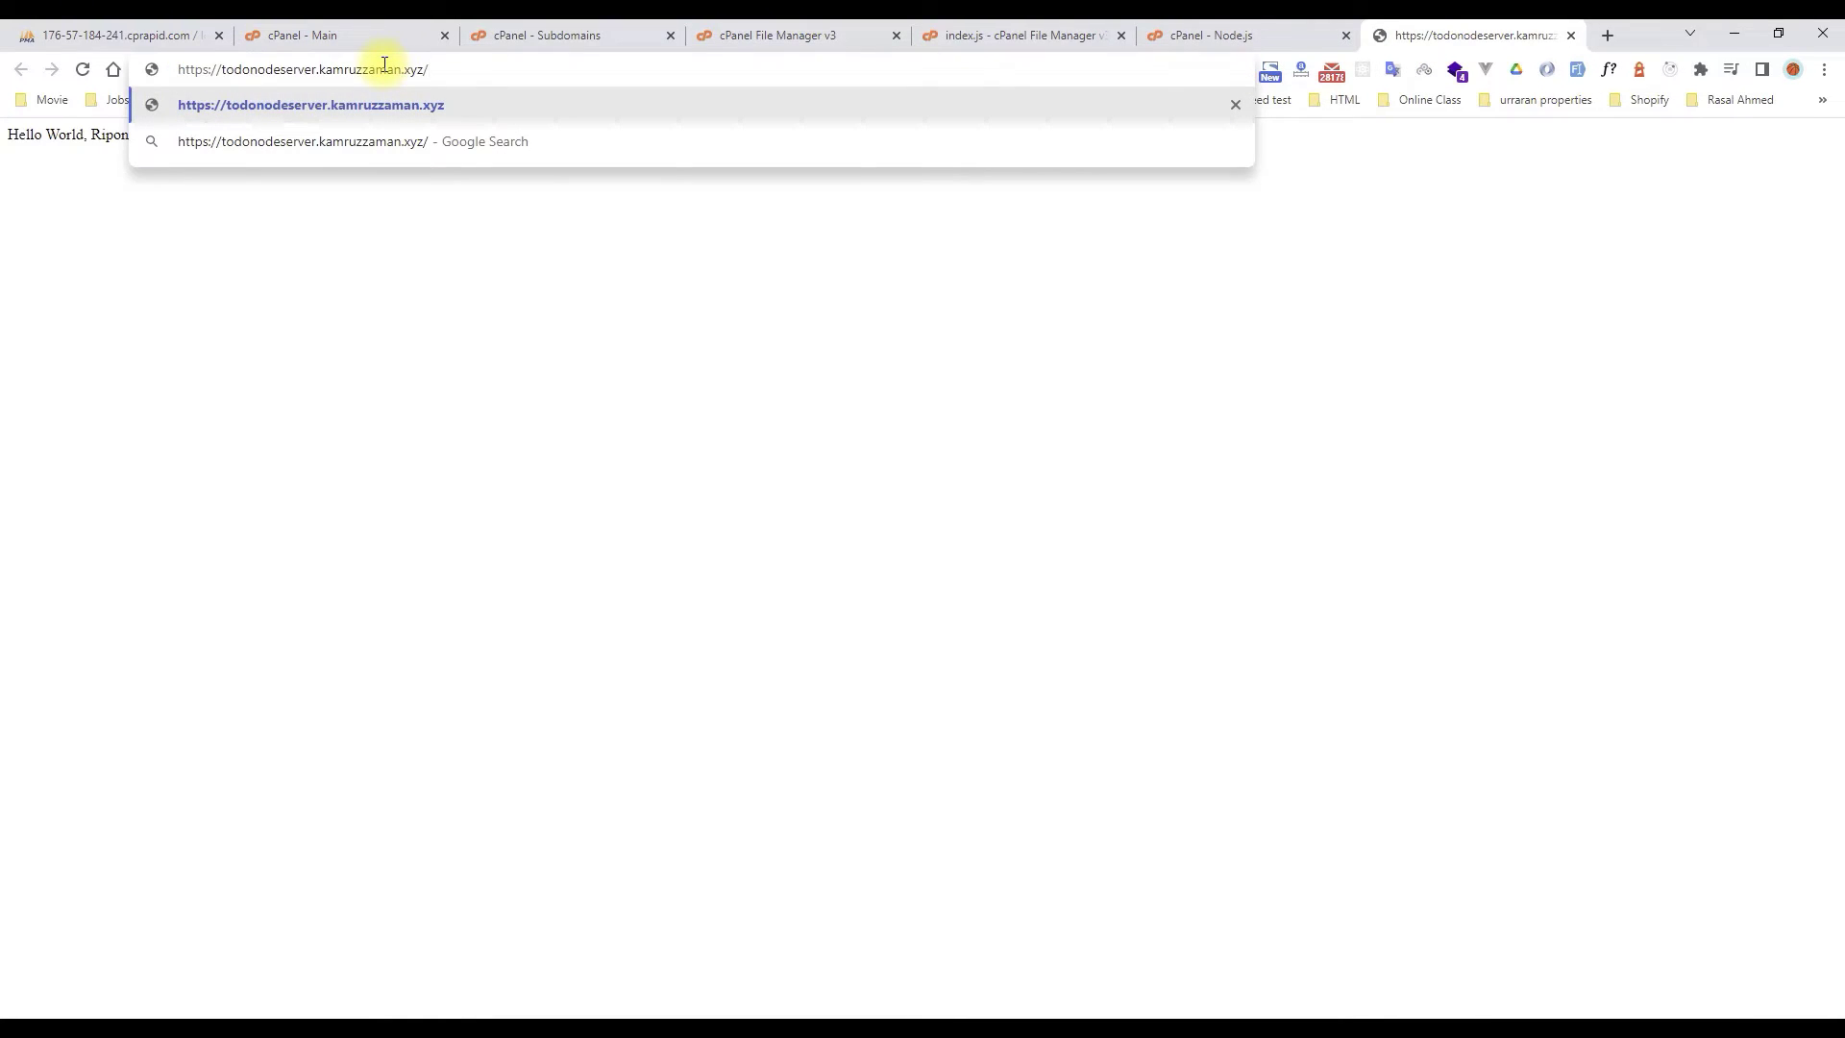
# - Switch to Visual Studio Code and locate the '/all' route in the server's local index.js
pyautogui.click(822, 1026)
pyautogui.click(916, 946)
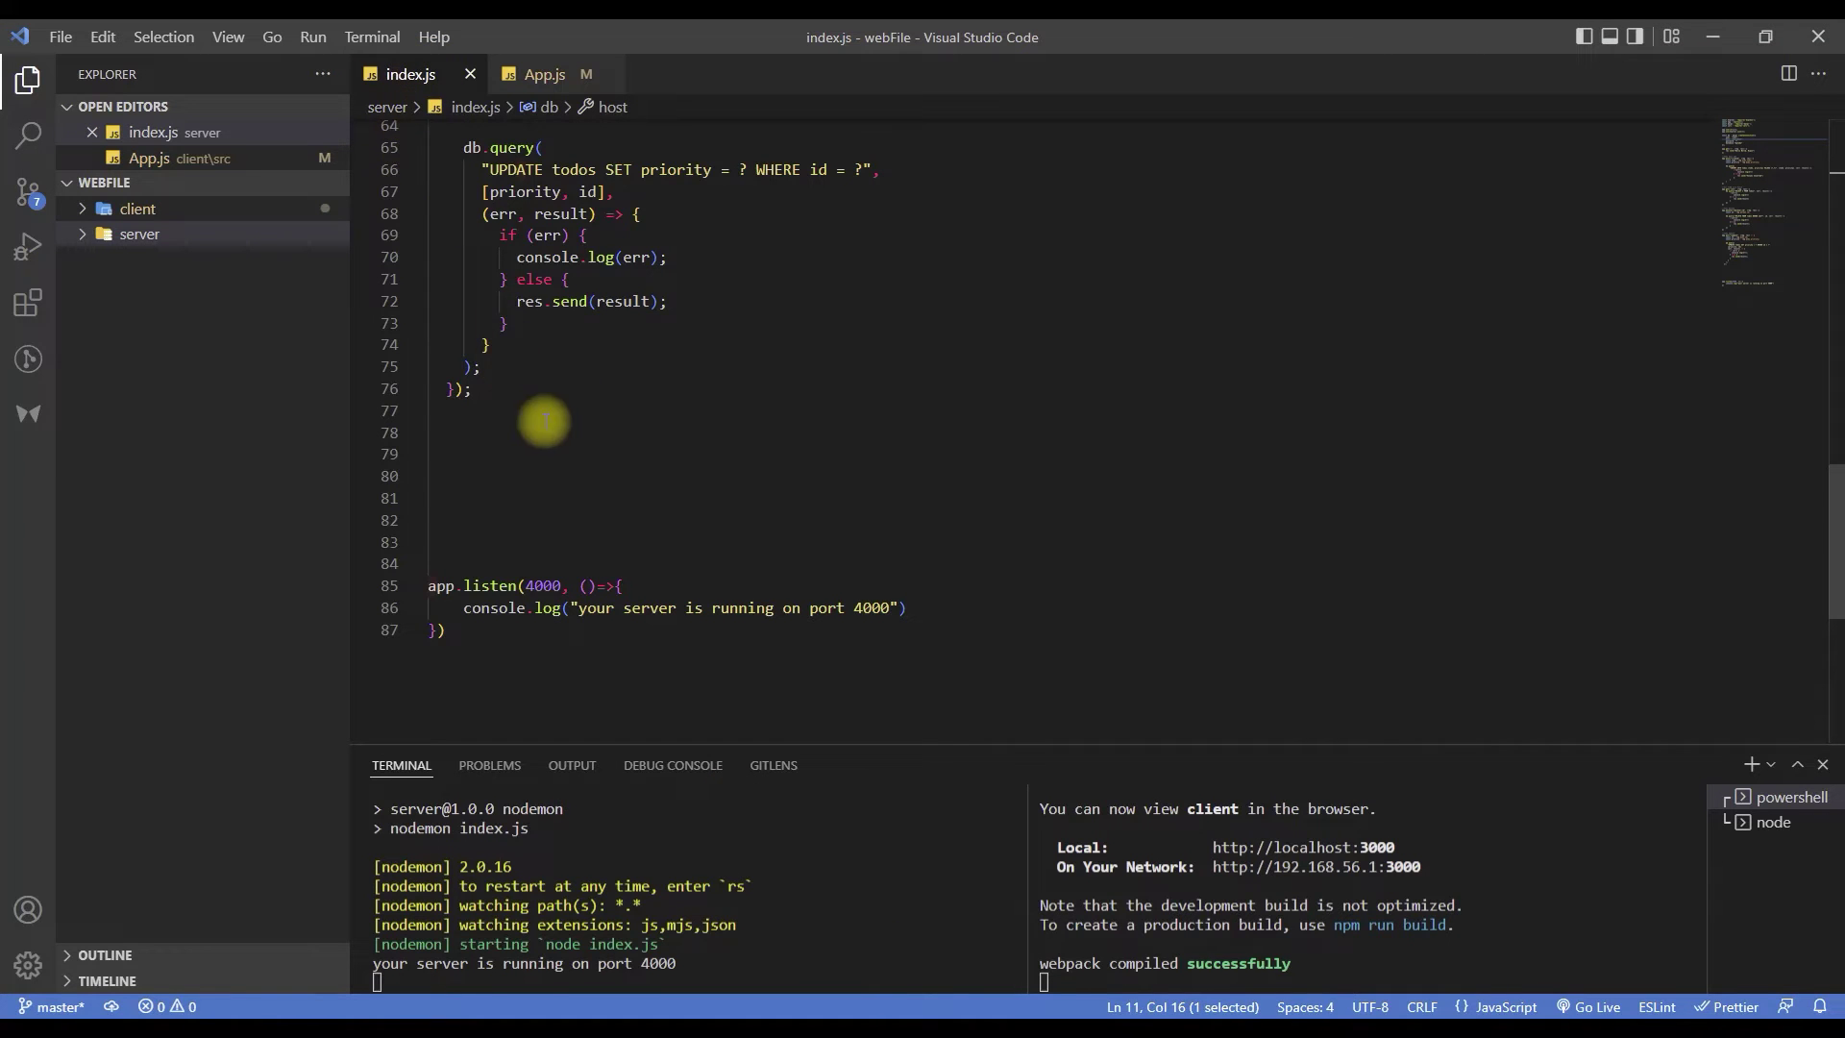
pyautogui.scroll(15, 506, 359)
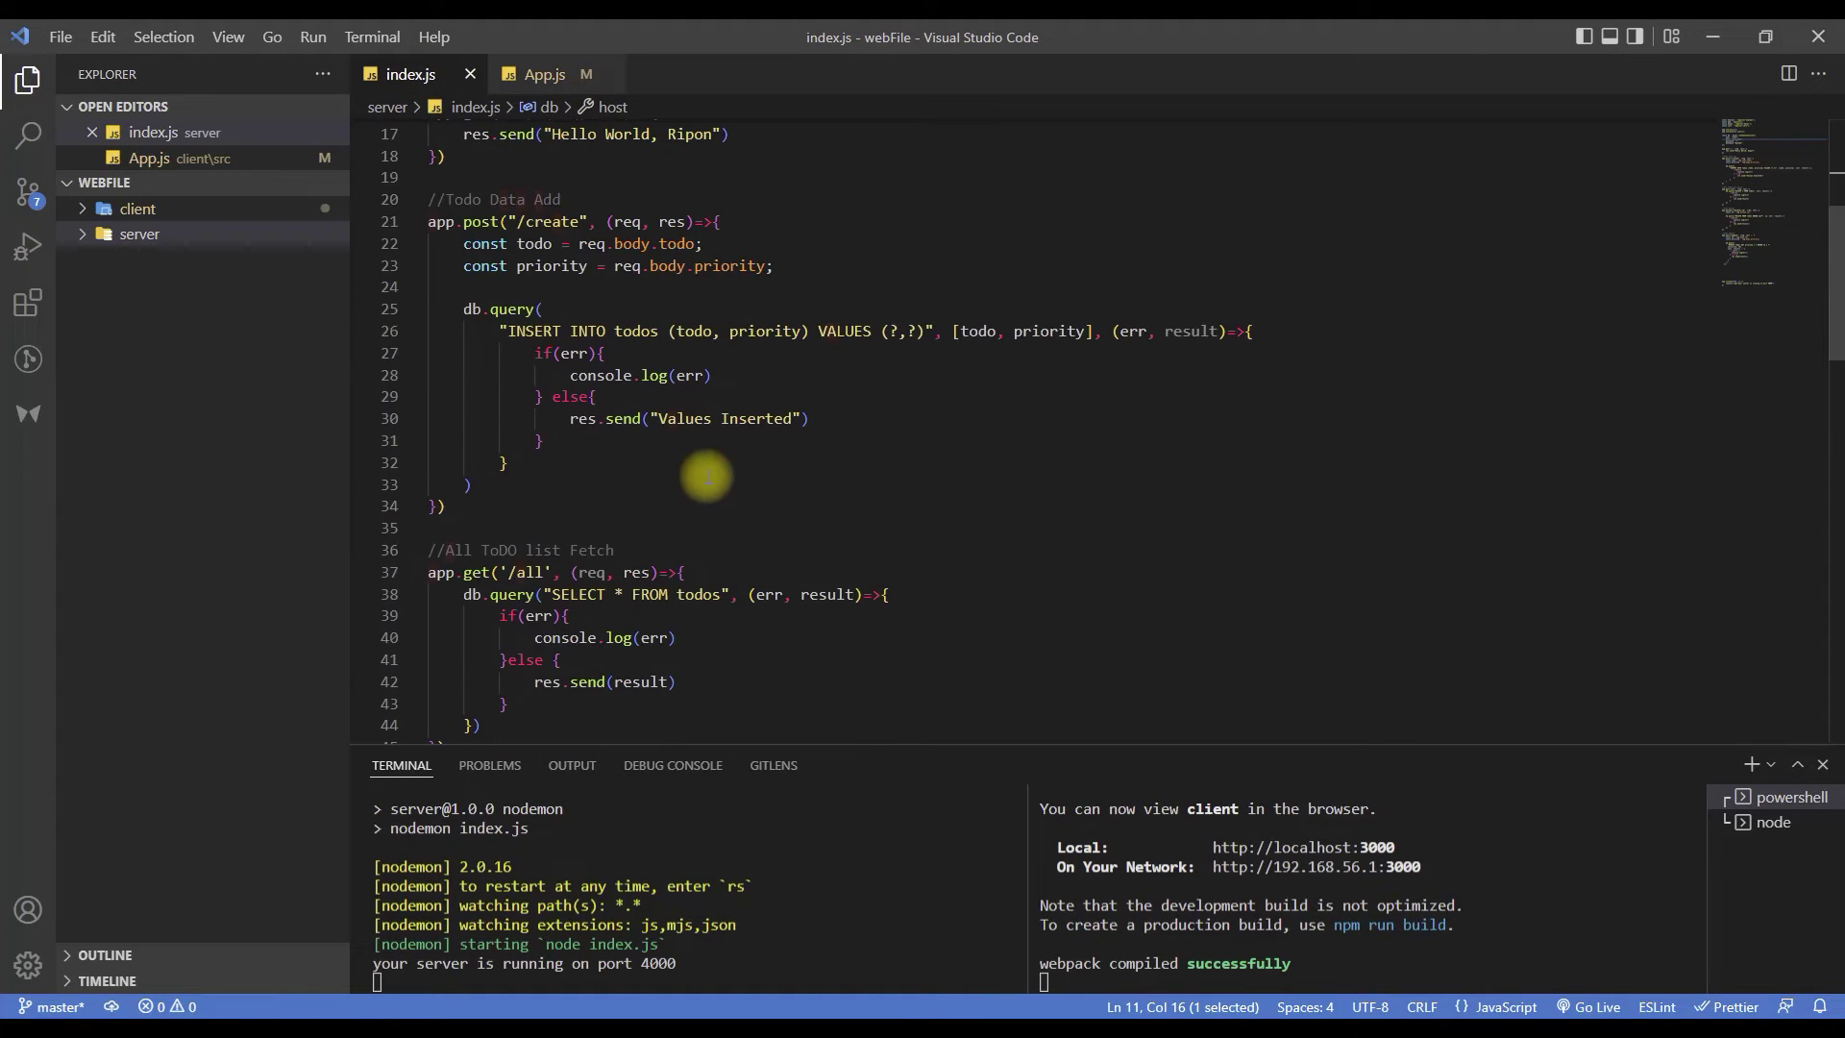
pyautogui.scroll(4, 706, 476)
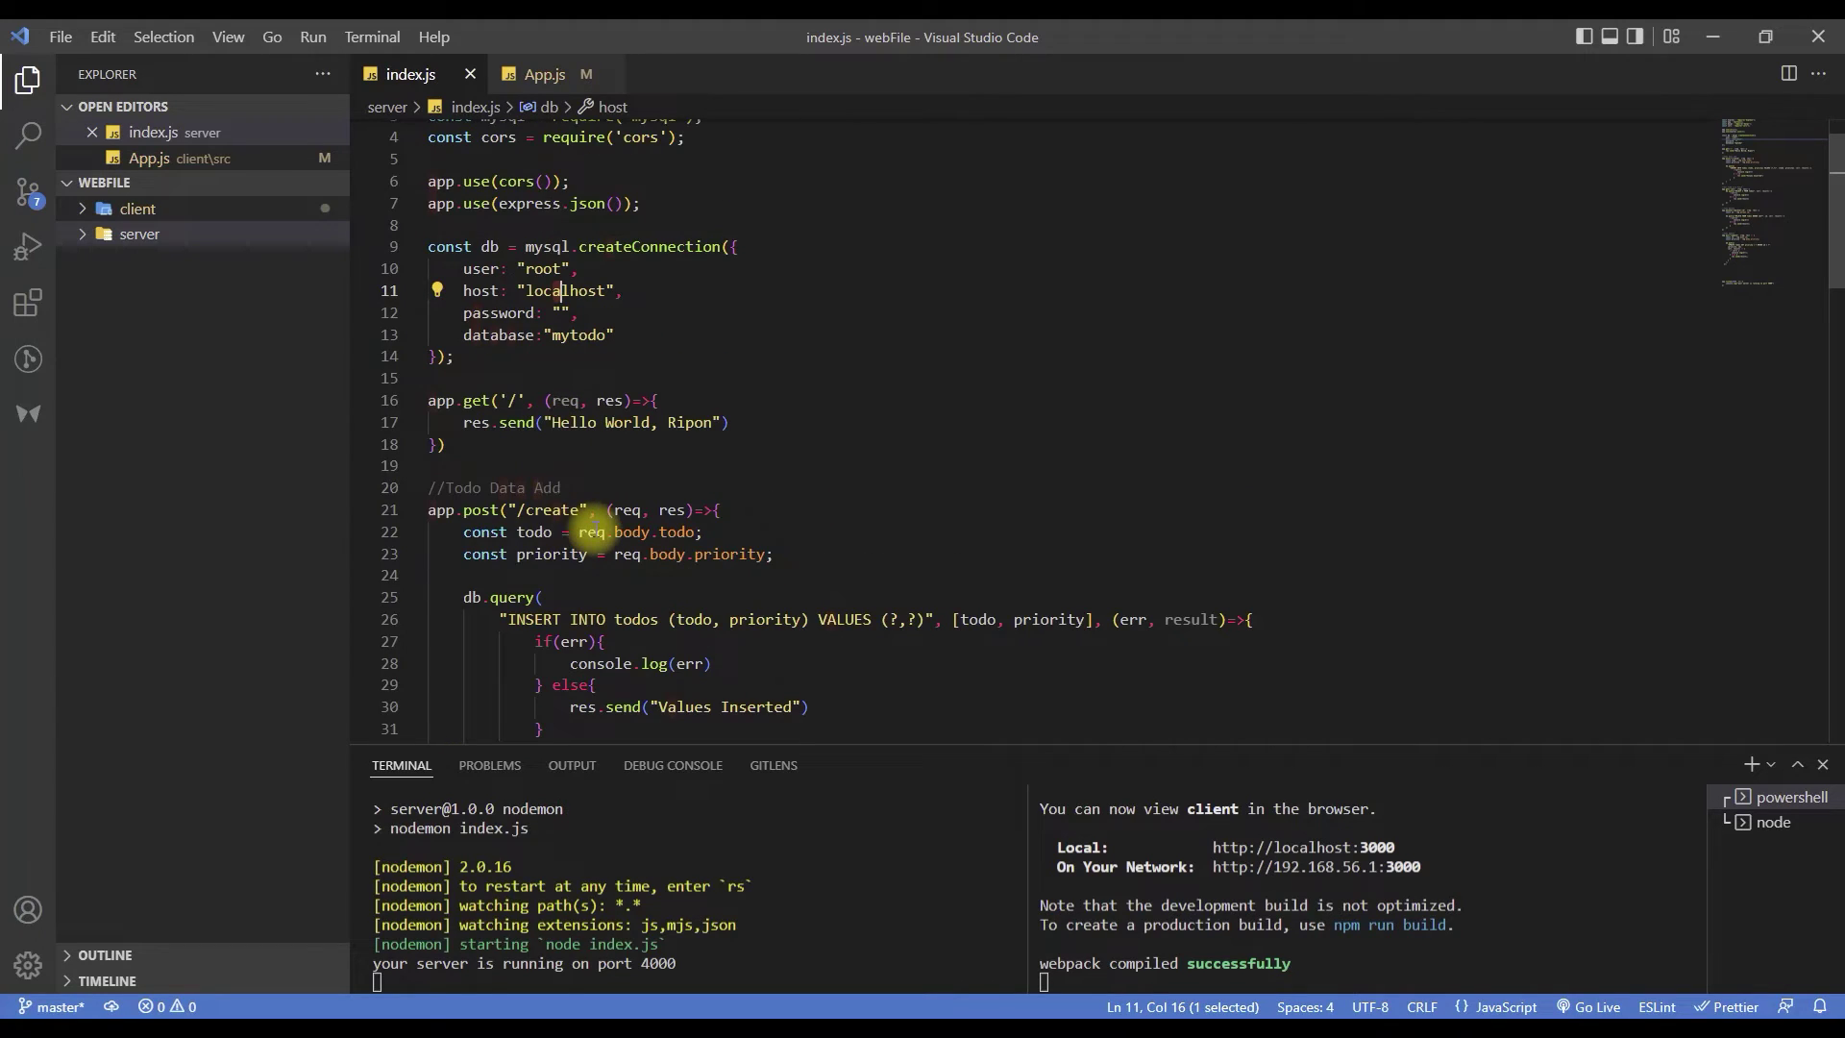
pyautogui.scroll(-4, 576, 528)
pyautogui.moveTo(500, 571); pyautogui.dragTo(561, 571)
pyautogui.scroll(-2, 576, 576)
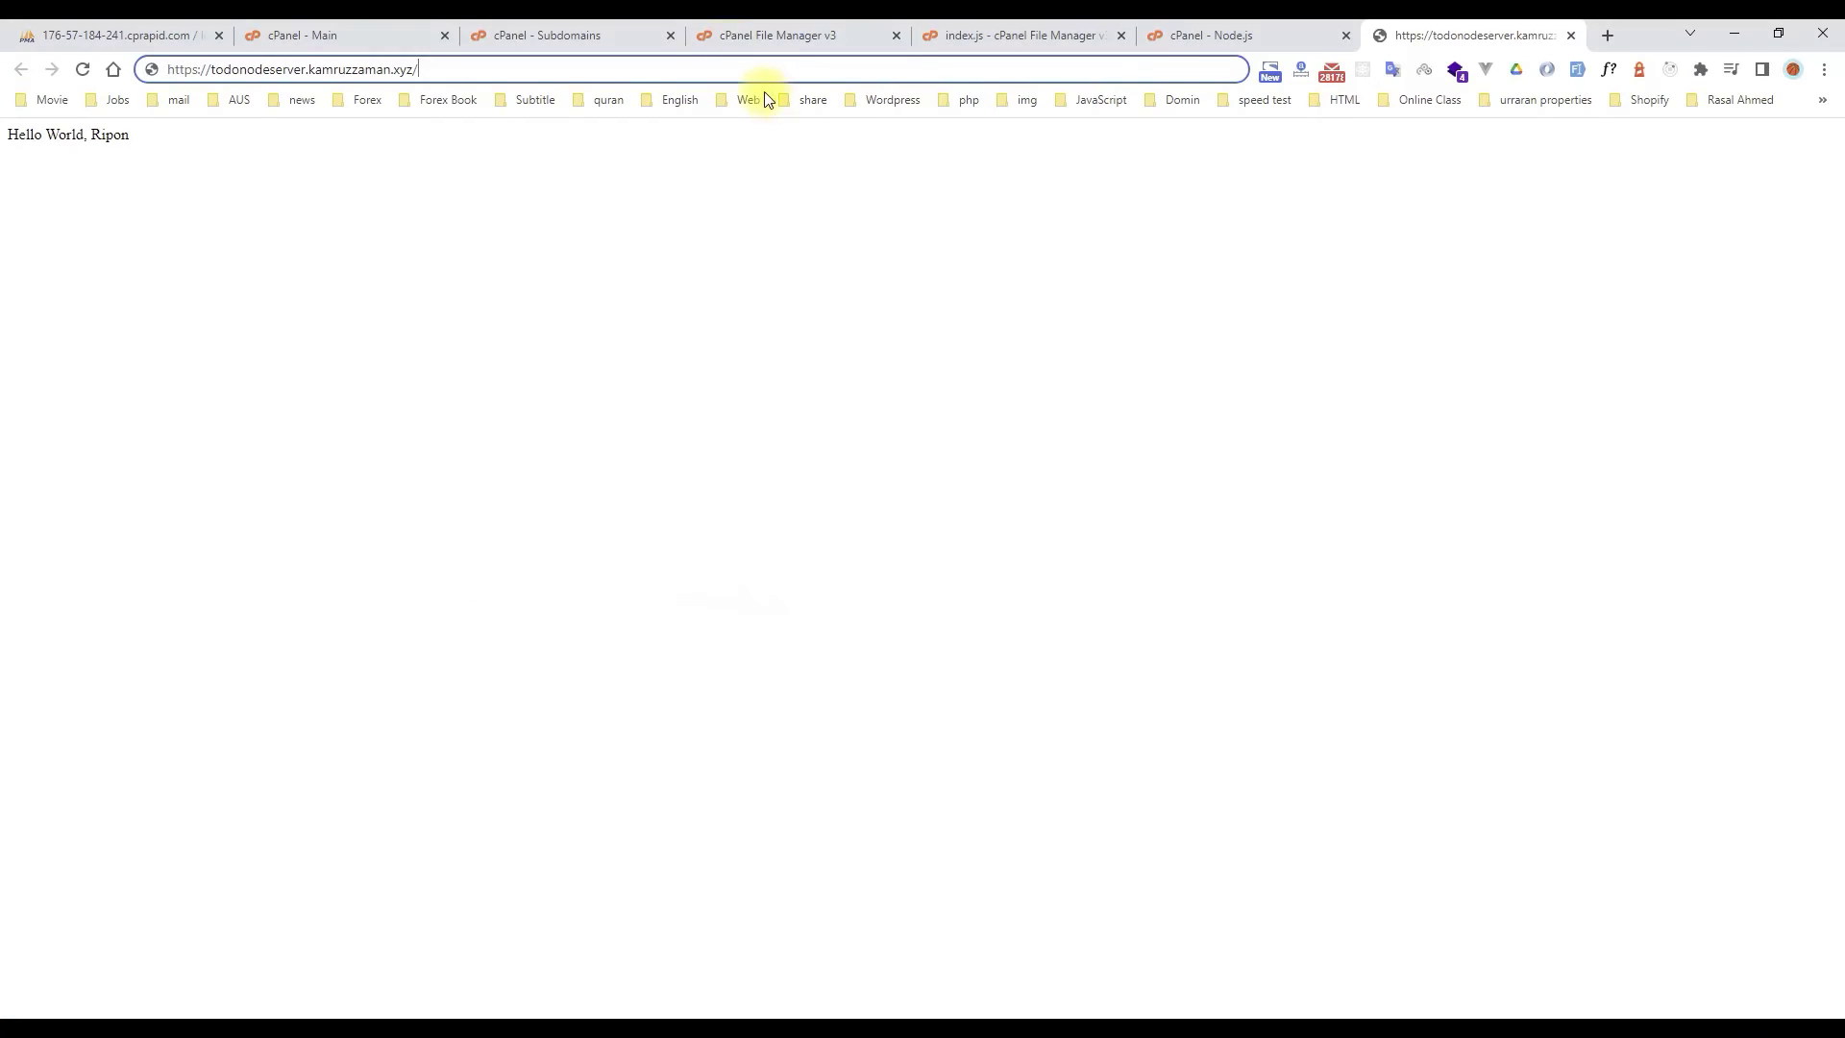
# - Back in Chrome, request the /all route of the todonodeserver site and check the returned todo records
pyautogui.write('all')
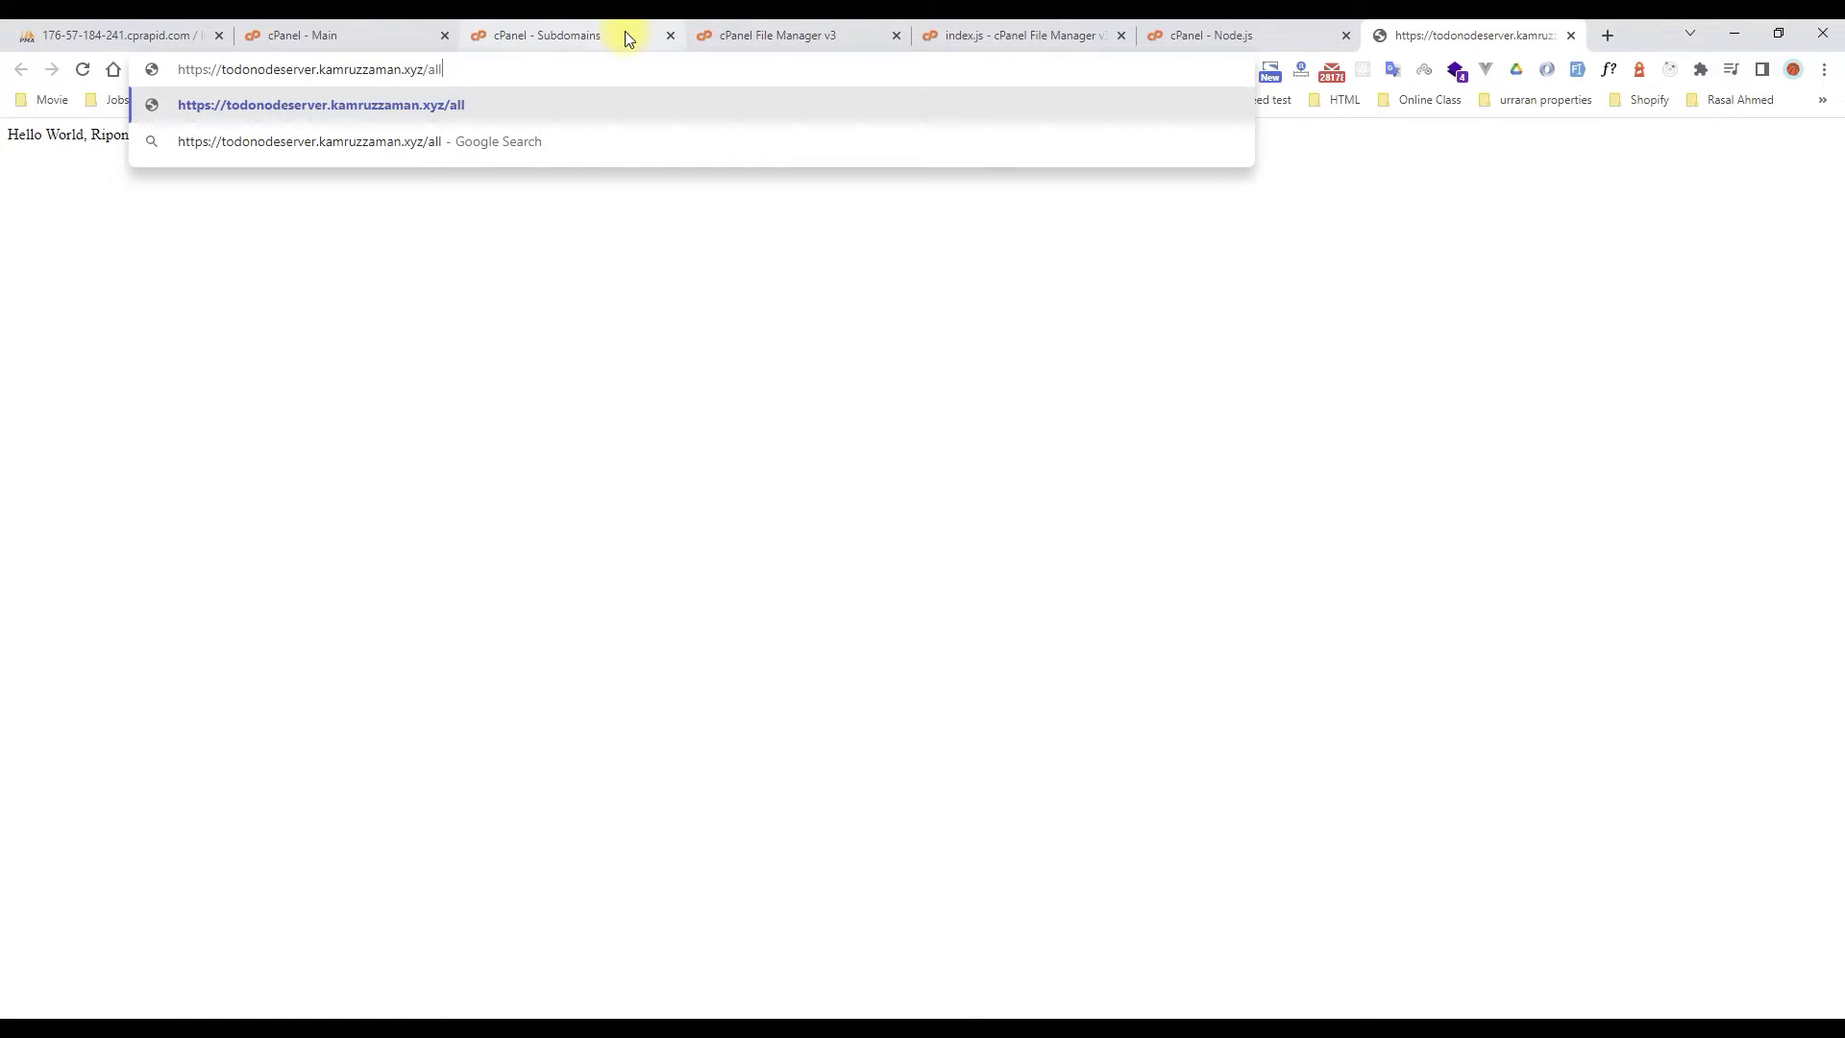
pyautogui.press('Return')
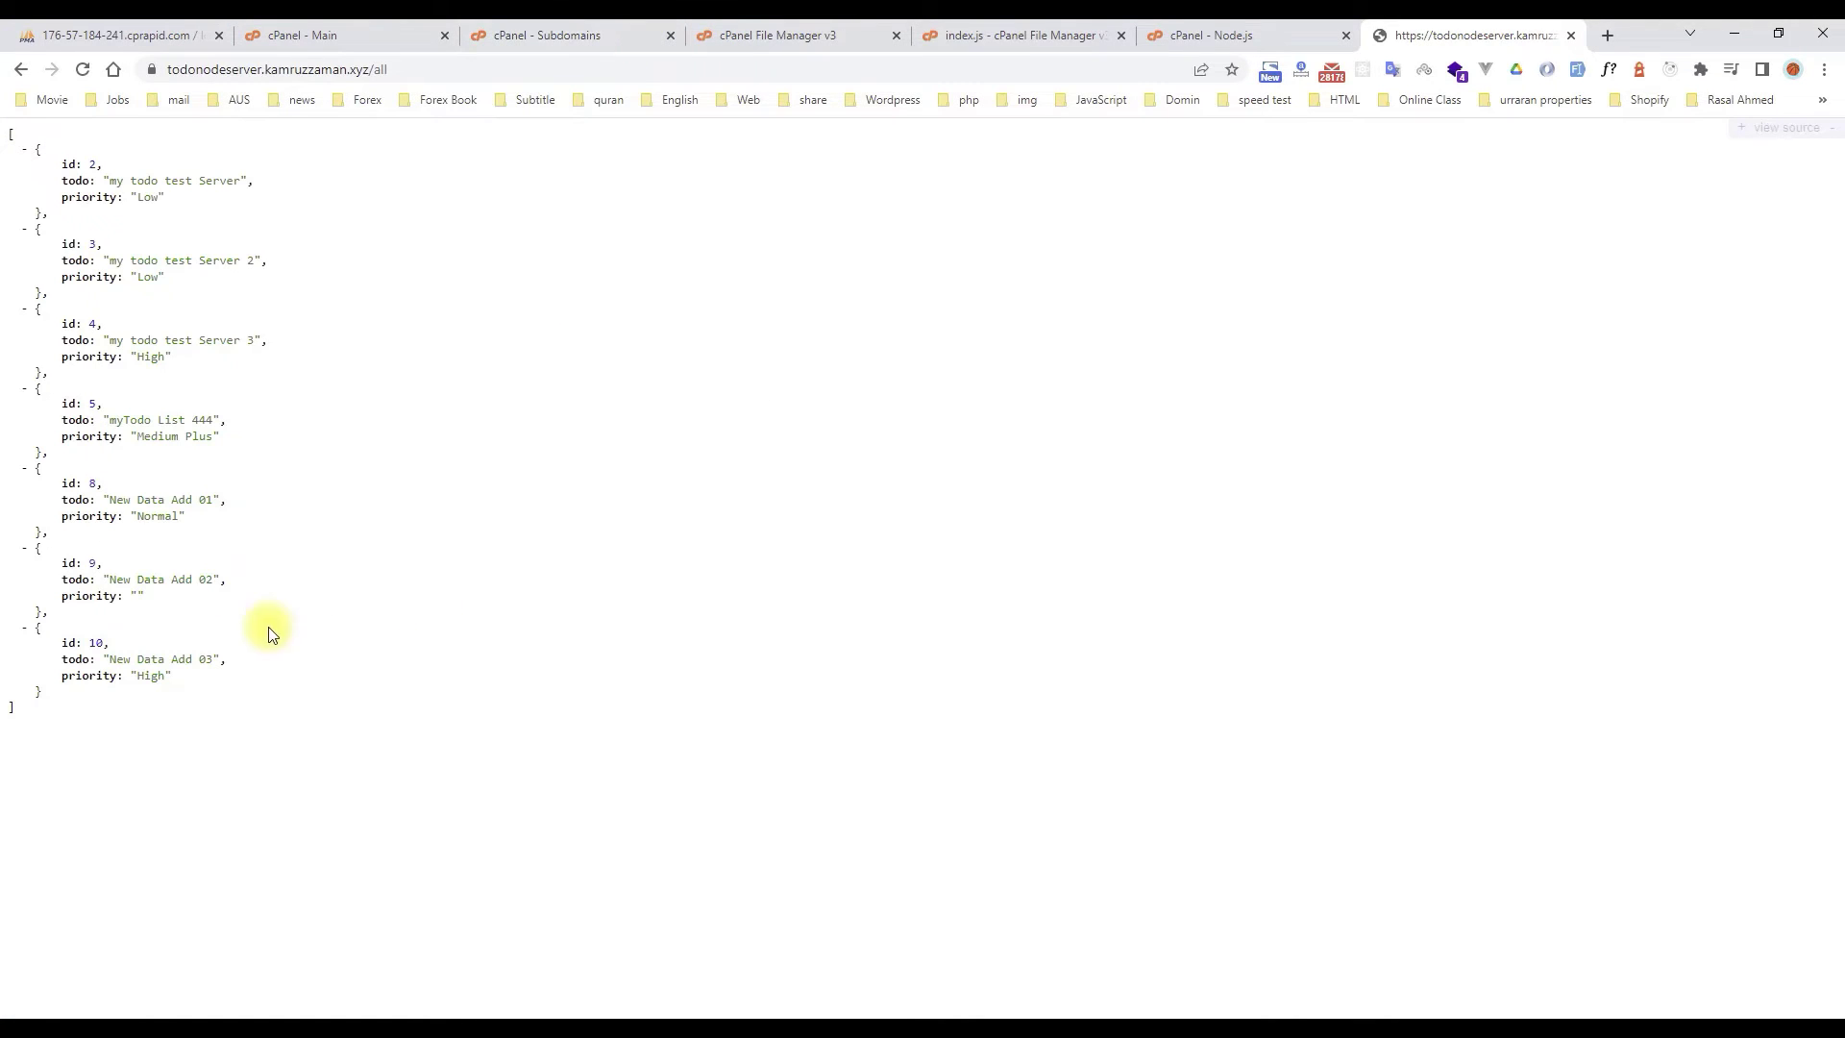
pyautogui.moveTo(205, 729); pyautogui.dragTo(9, 179)
pyautogui.click(593, 404)
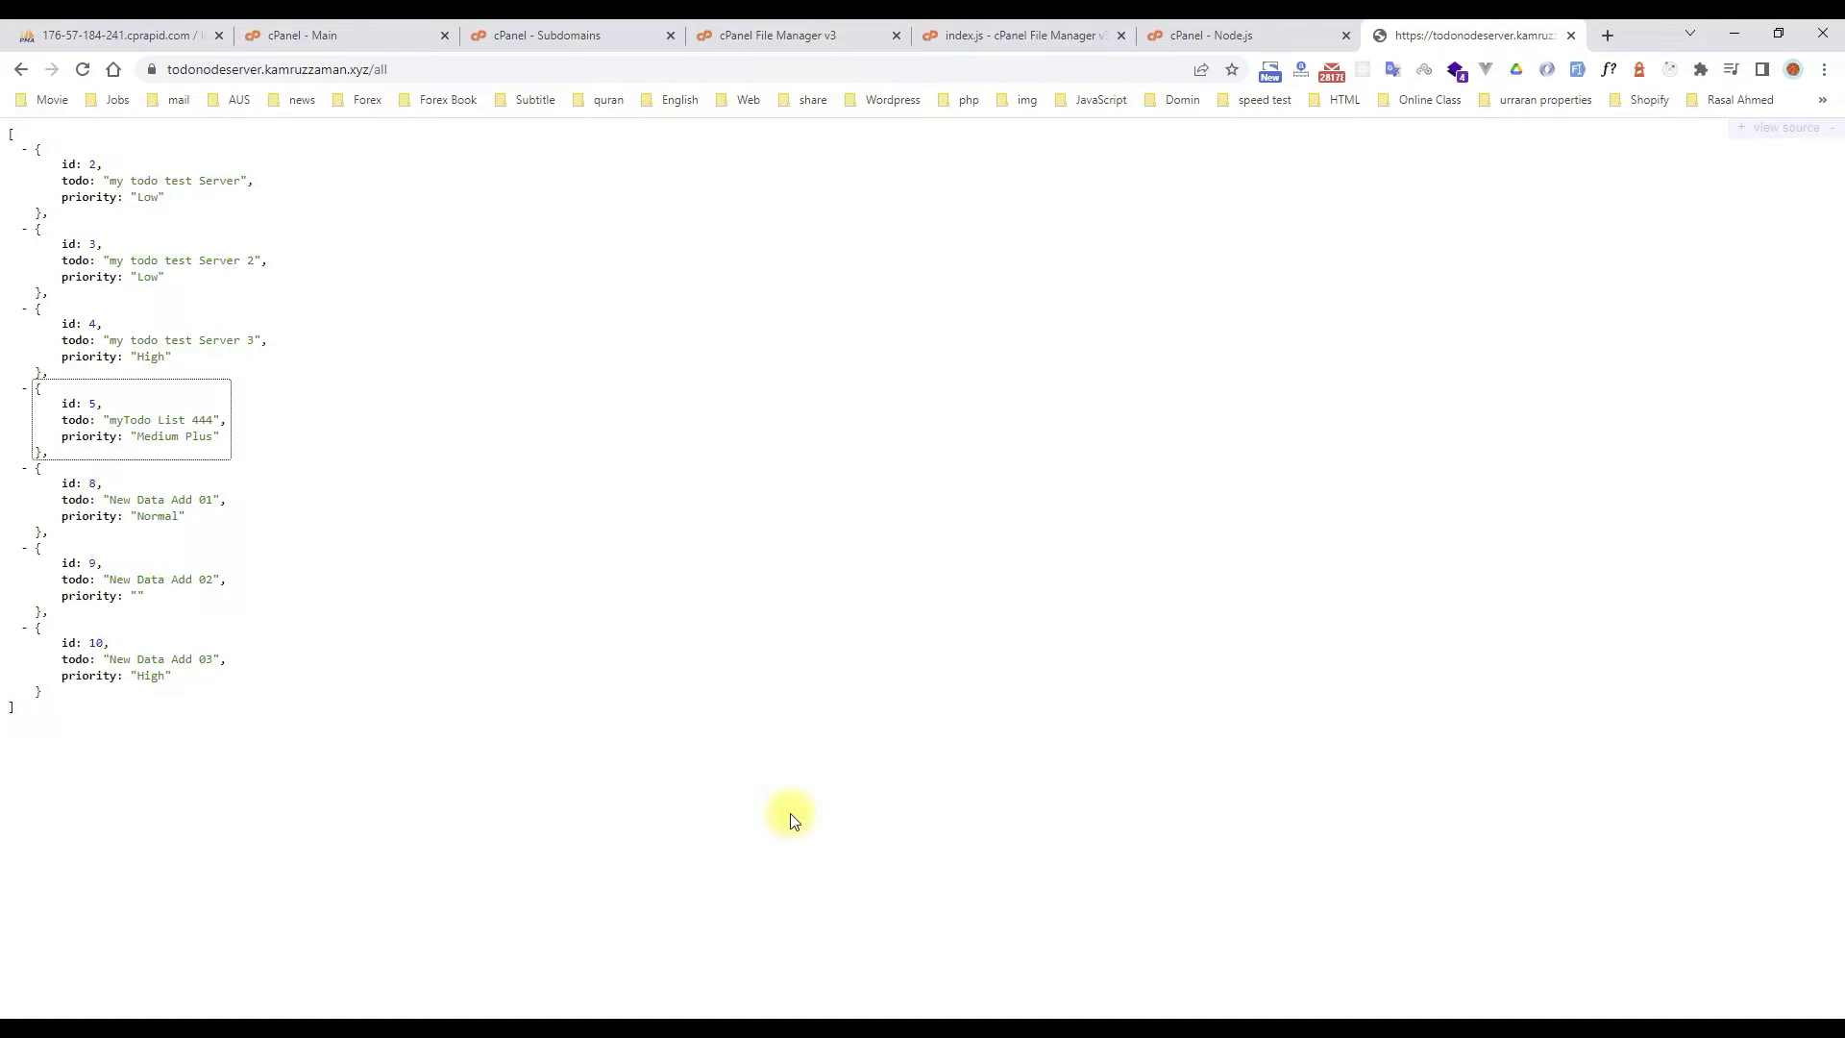
# - Switch to File Explorer and open the client folder inside webFile
pyautogui.moveTo(490, 1024)
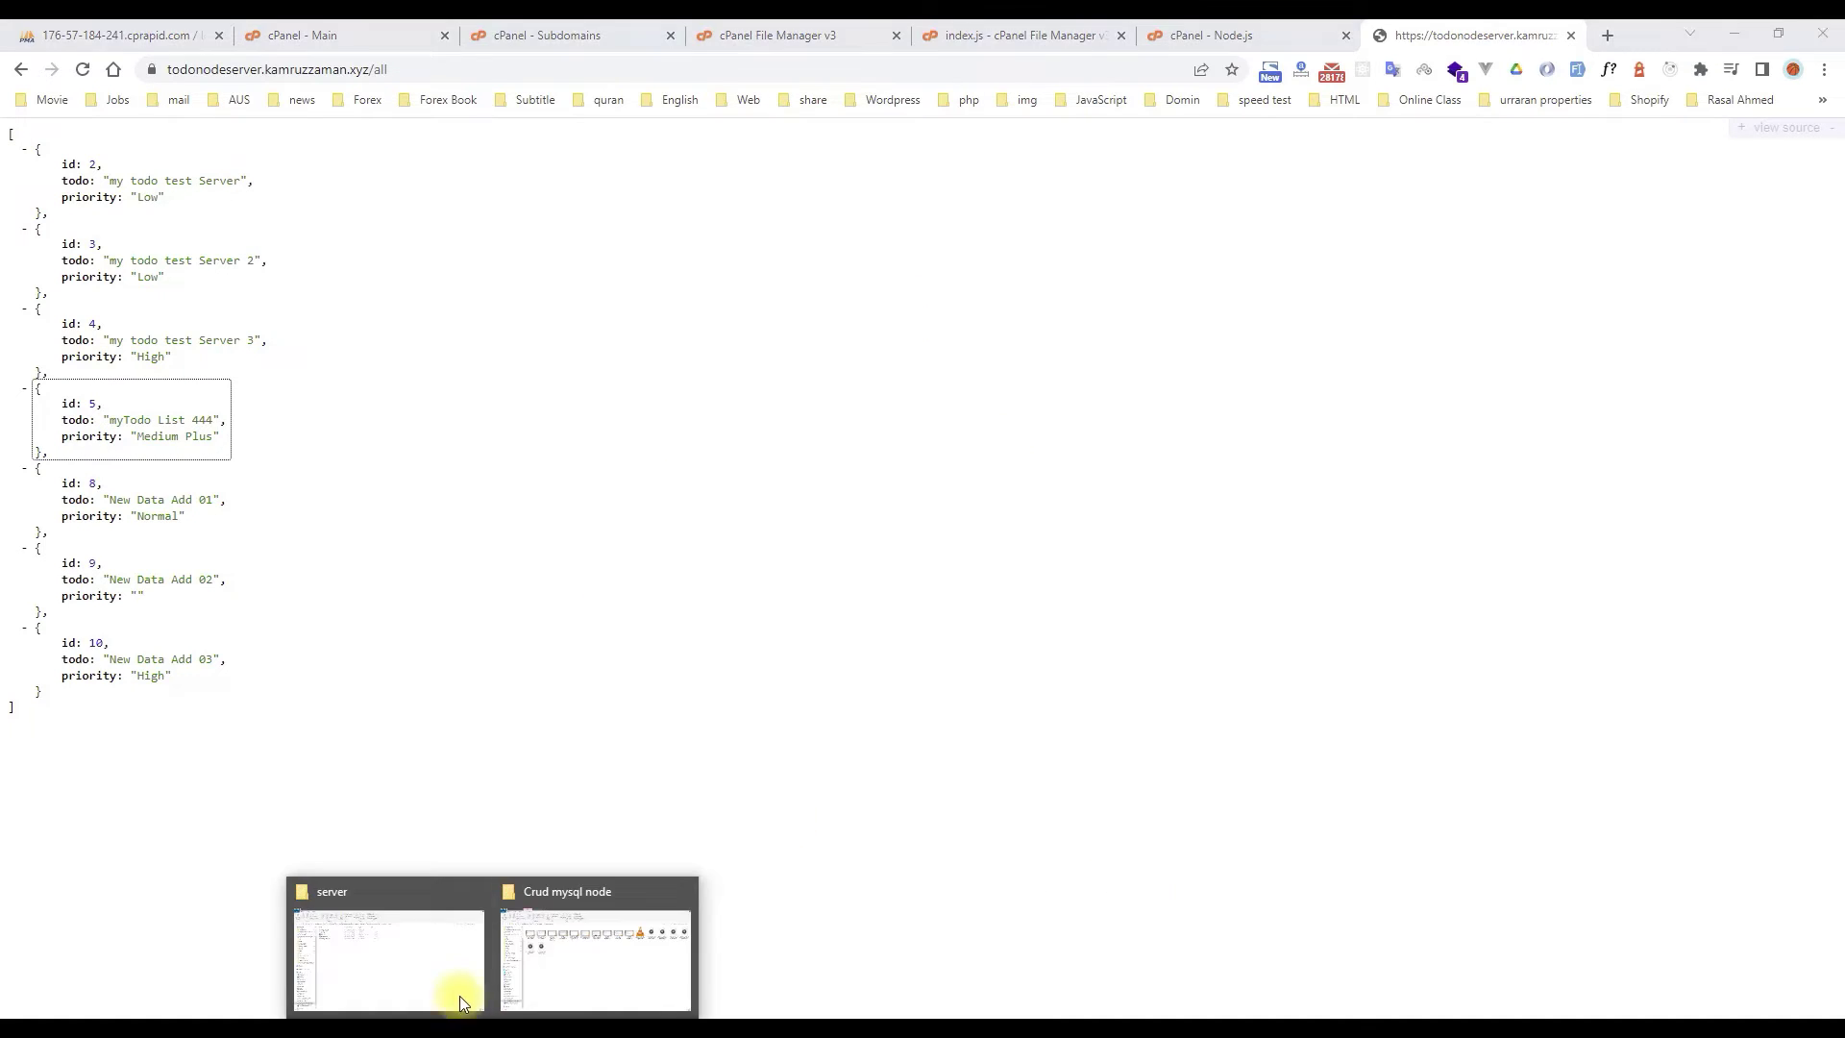
pyautogui.click(419, 956)
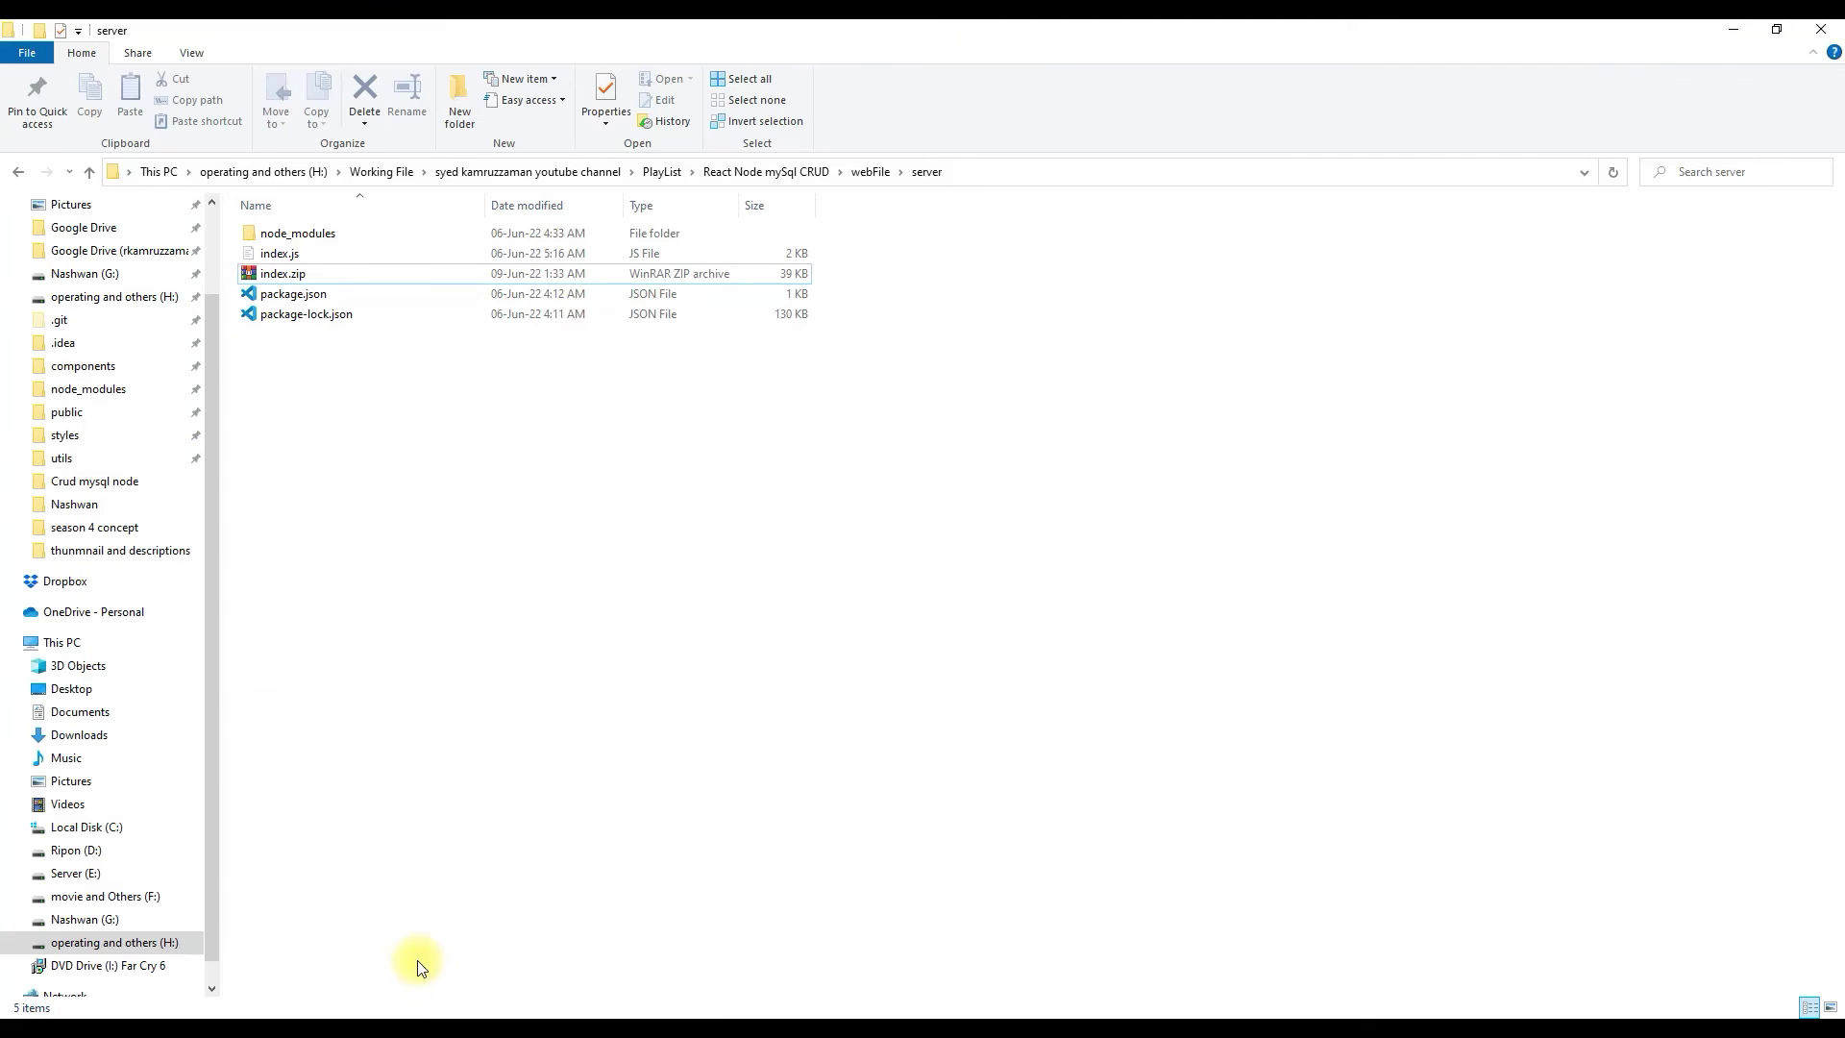
pyautogui.click(889, 171)
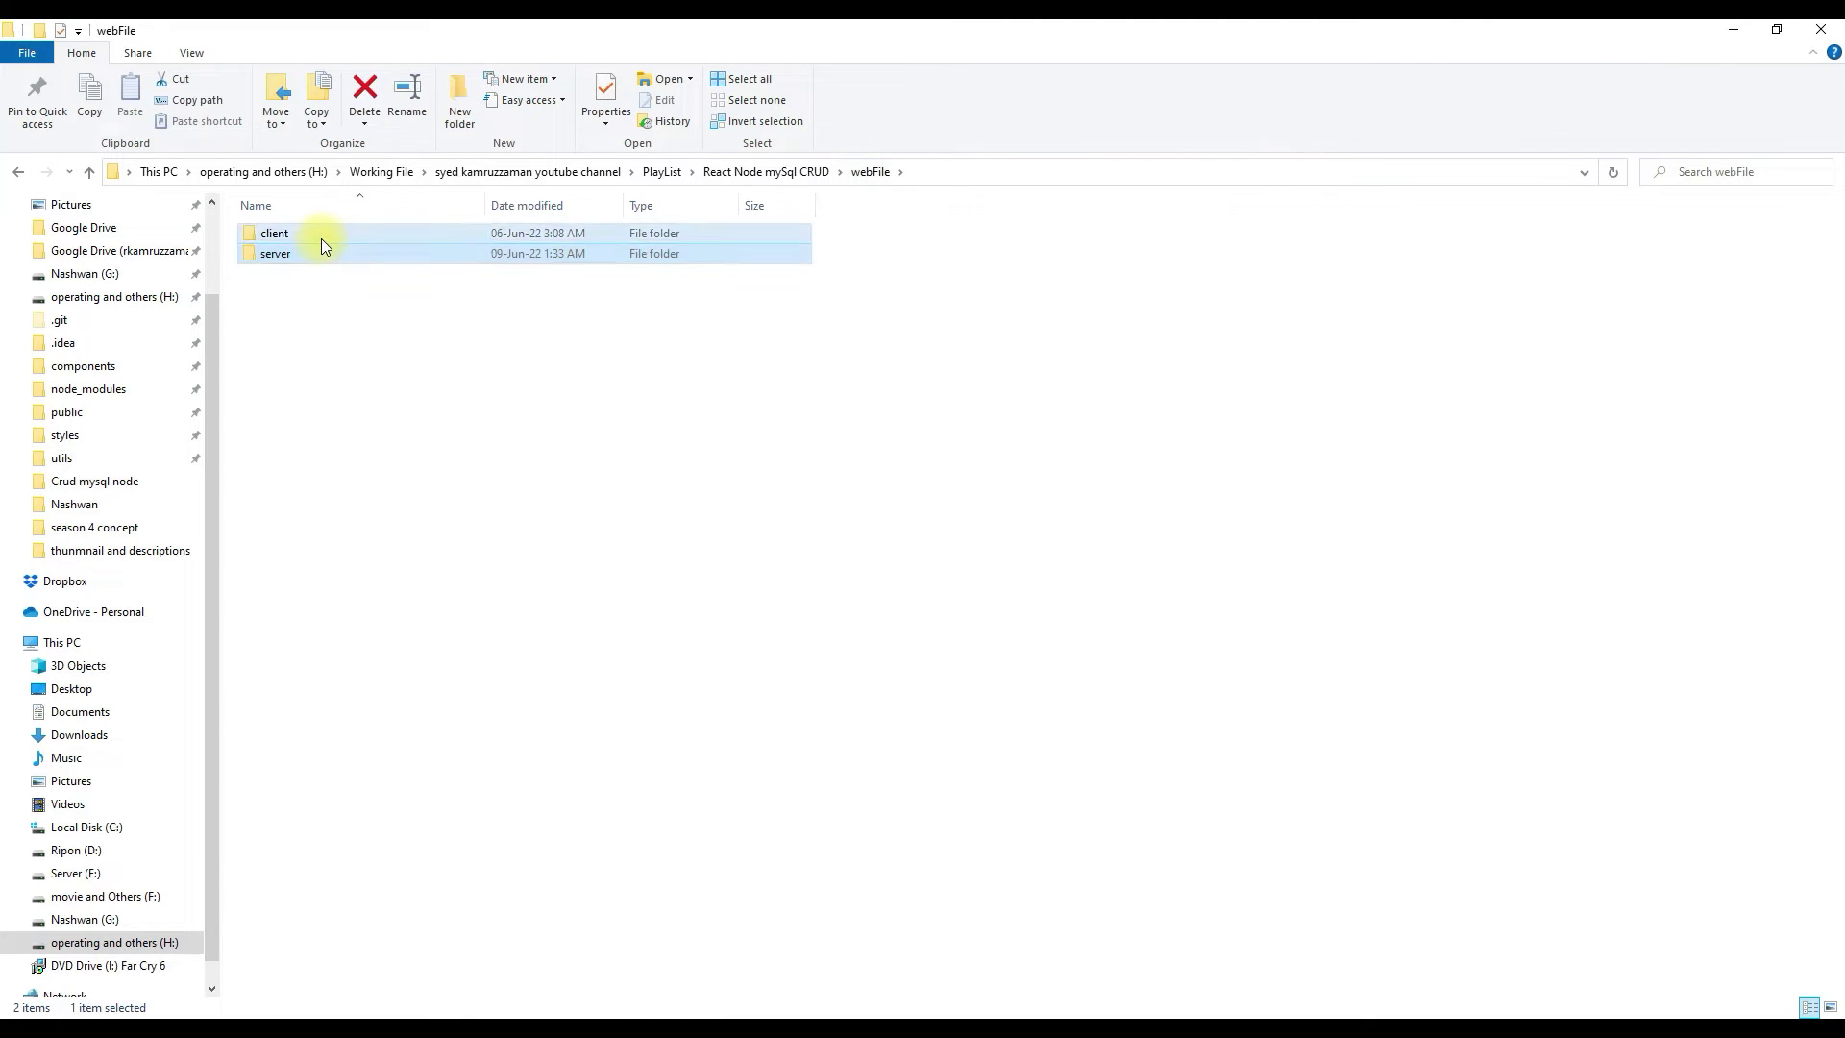
pyautogui.doubleClick(320, 238)
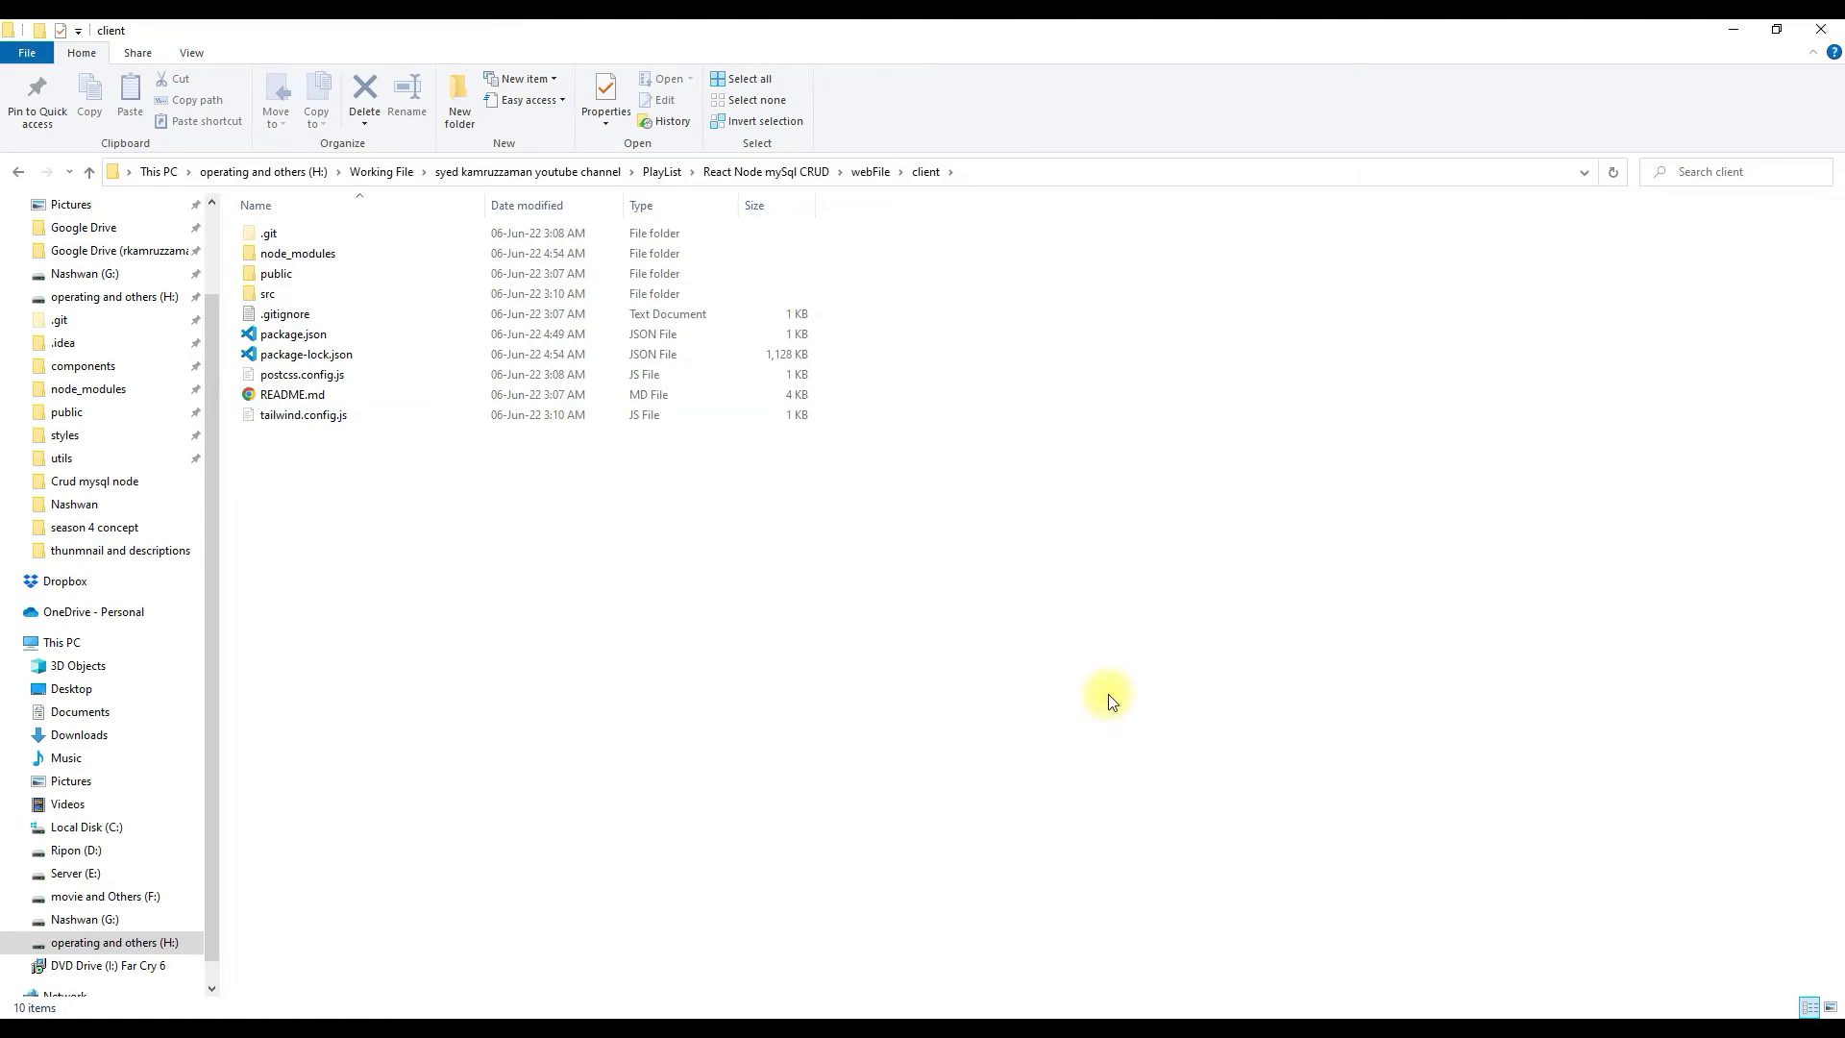
# - In Visual Studio Code, stop the client's development server and create its production build with npm run build
pyautogui.moveTo(856, 1016)
pyautogui.click(939, 968)
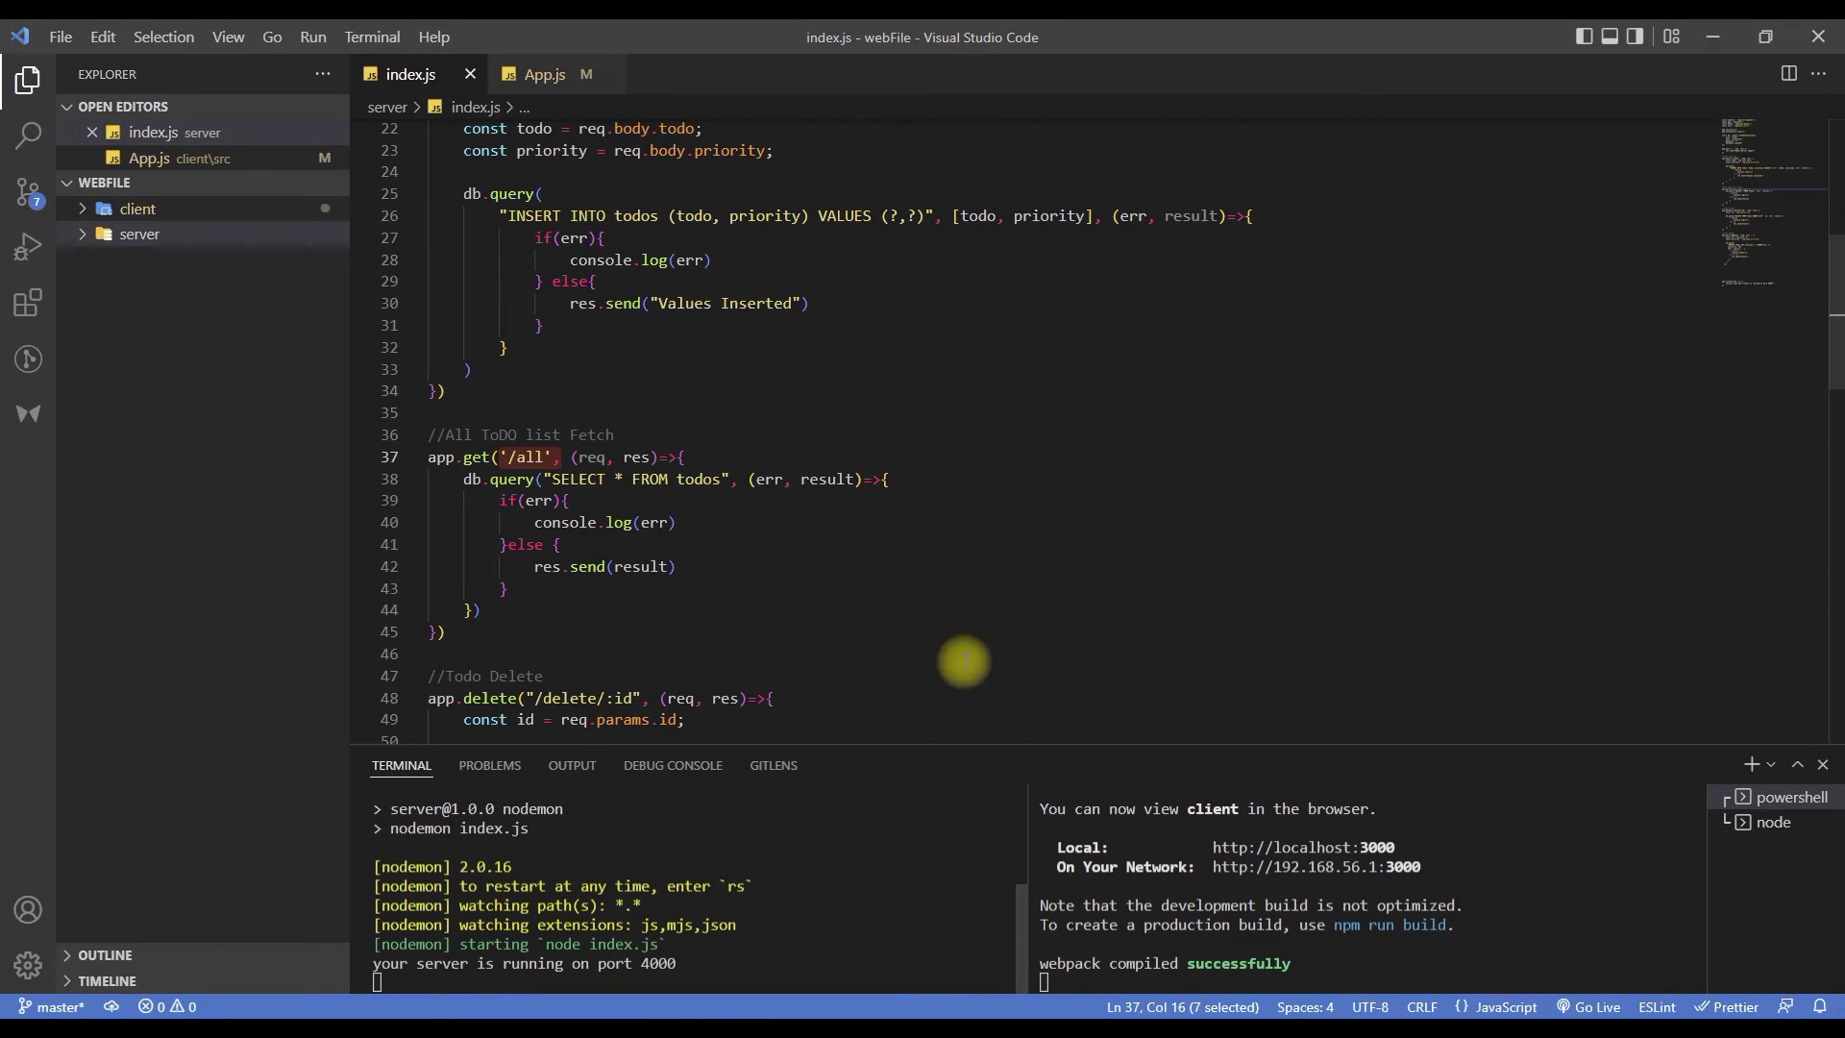
pyautogui.click(84, 211)
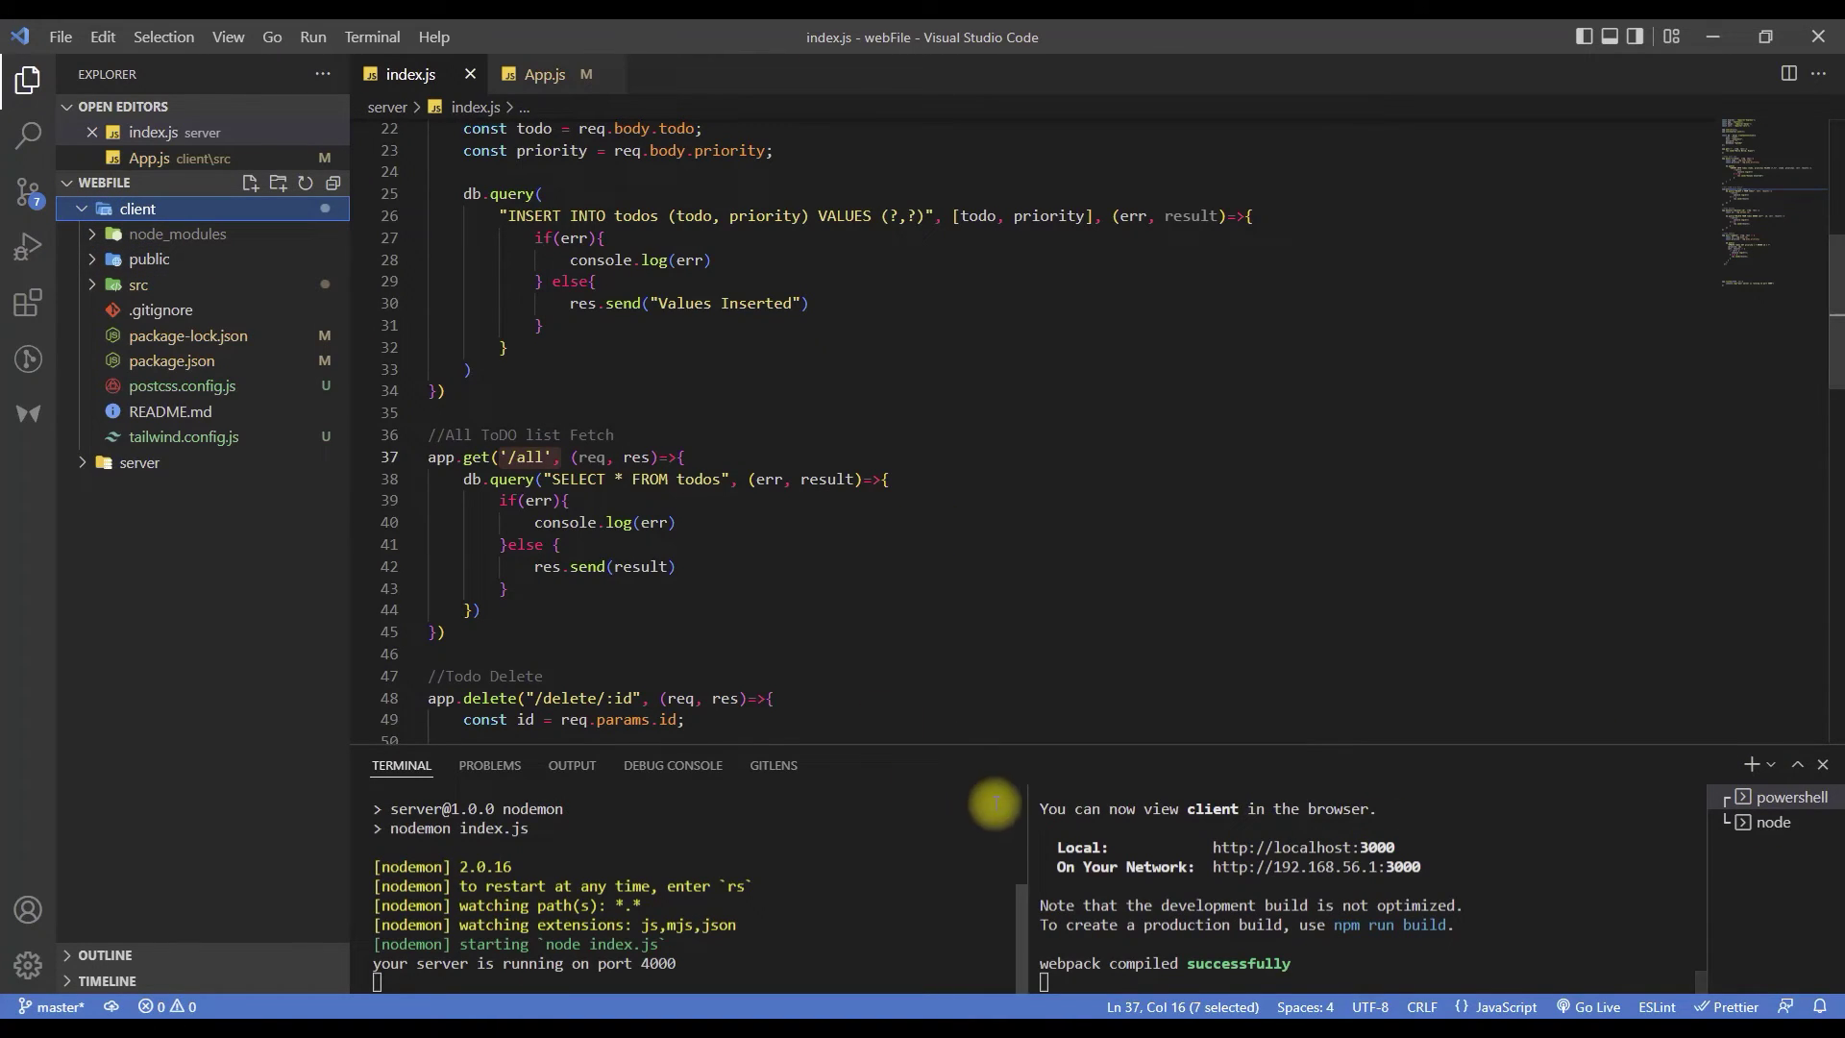
pyautogui.click(1316, 963)
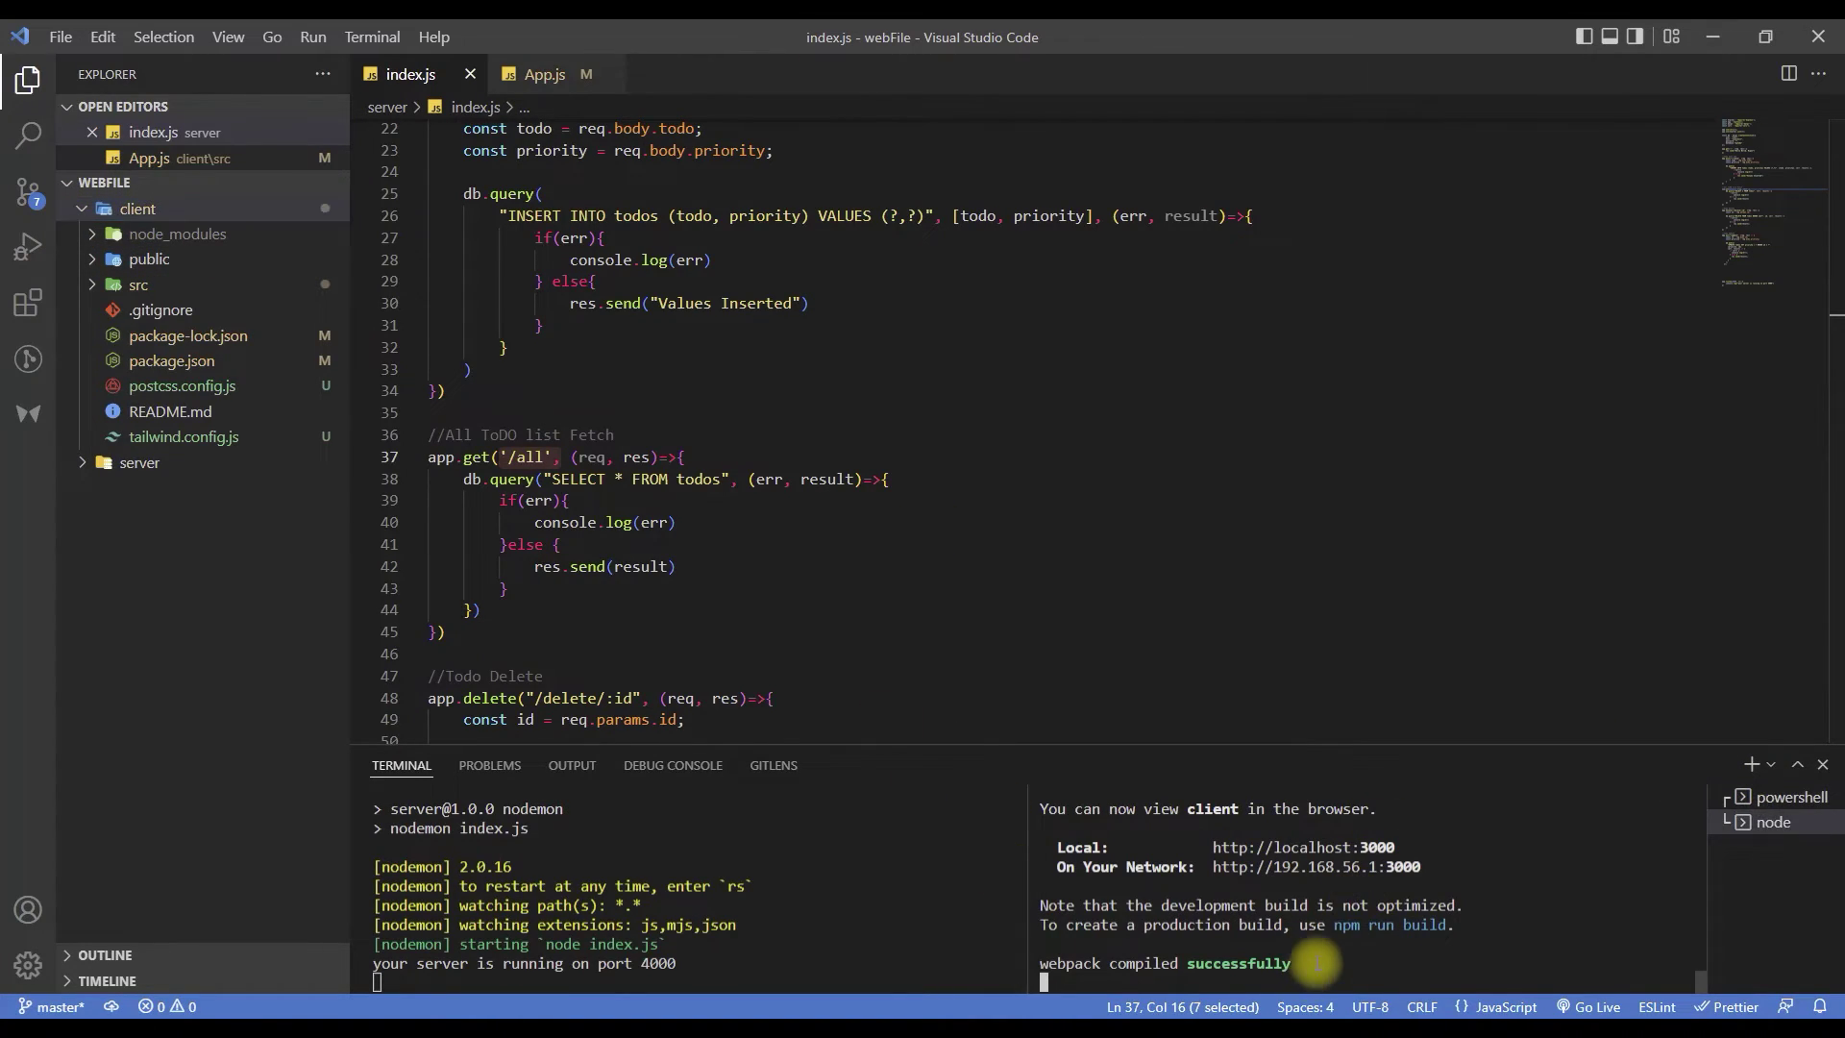
pyautogui.hotkey('ctrl', 'c')
pyautogui.hotkey('ctrl', 'c')
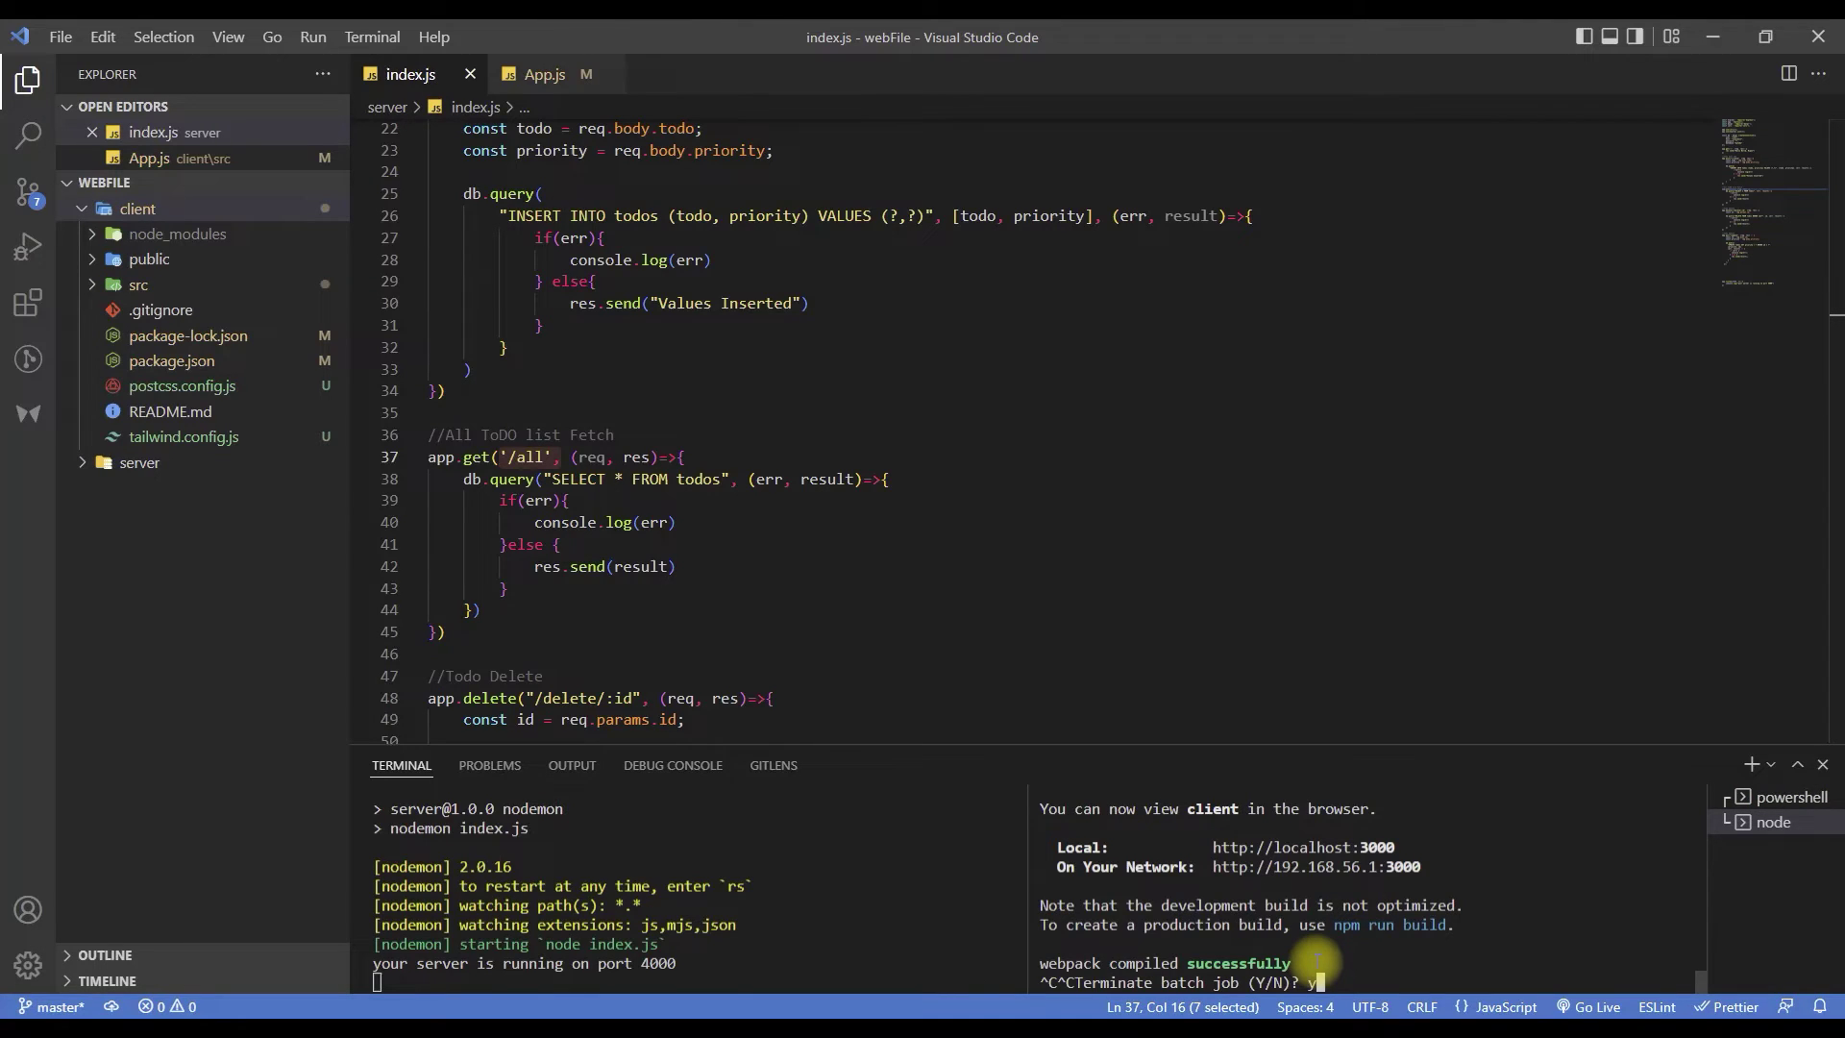
pyautogui.press('Return')
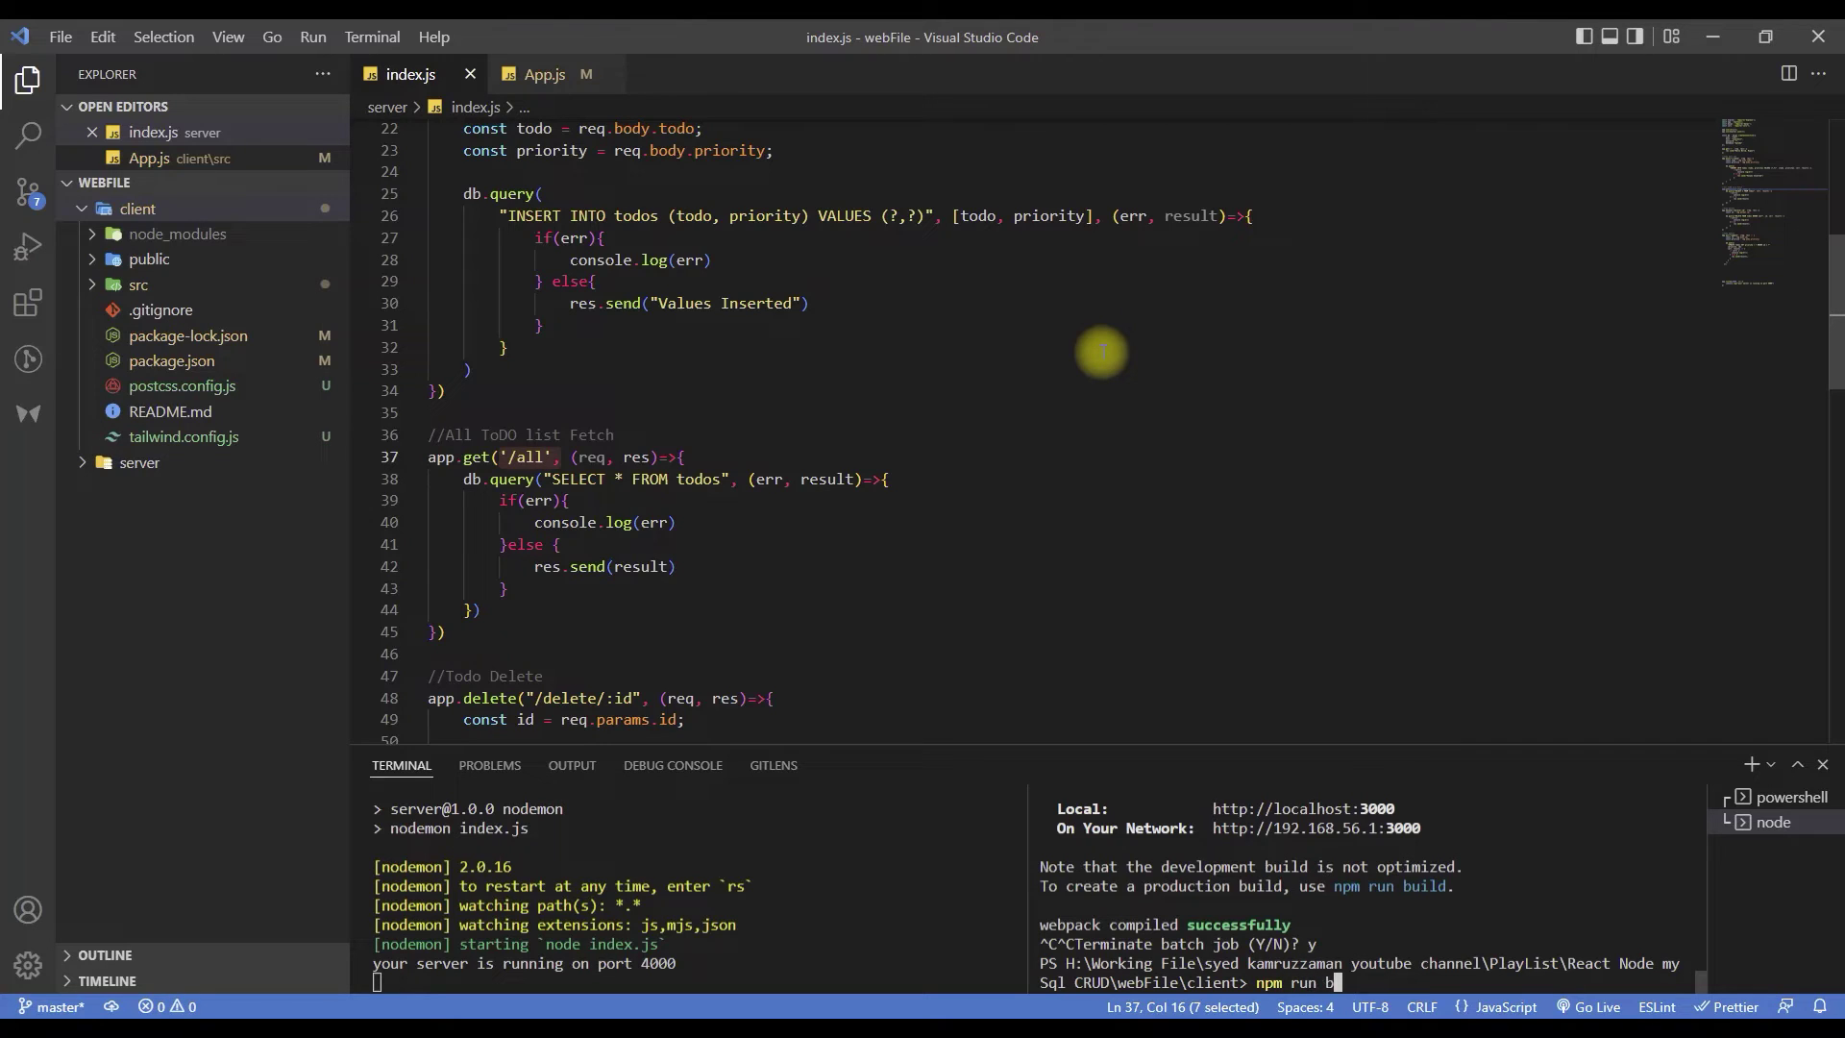
pyautogui.press('Return')
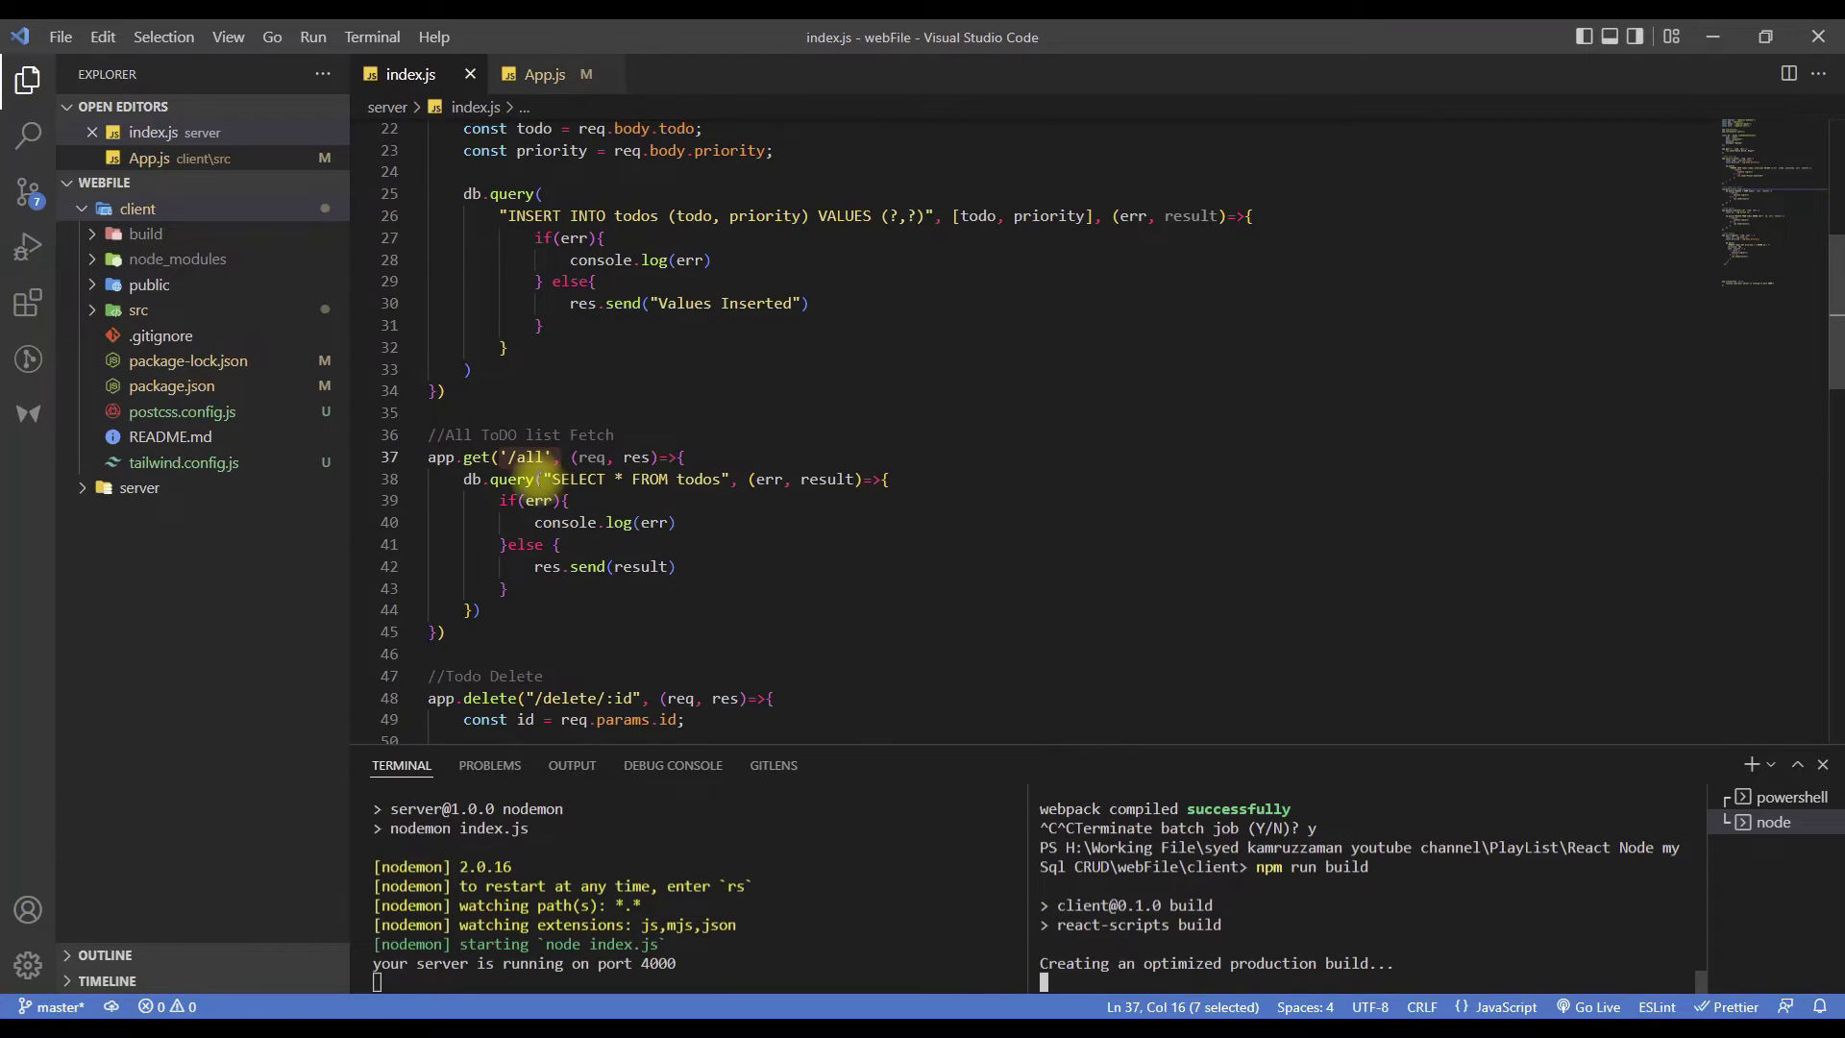
# - Return to the client folder in File Explorer and open its build folder once the production build is done
pyautogui.moveTo(485, 1009)
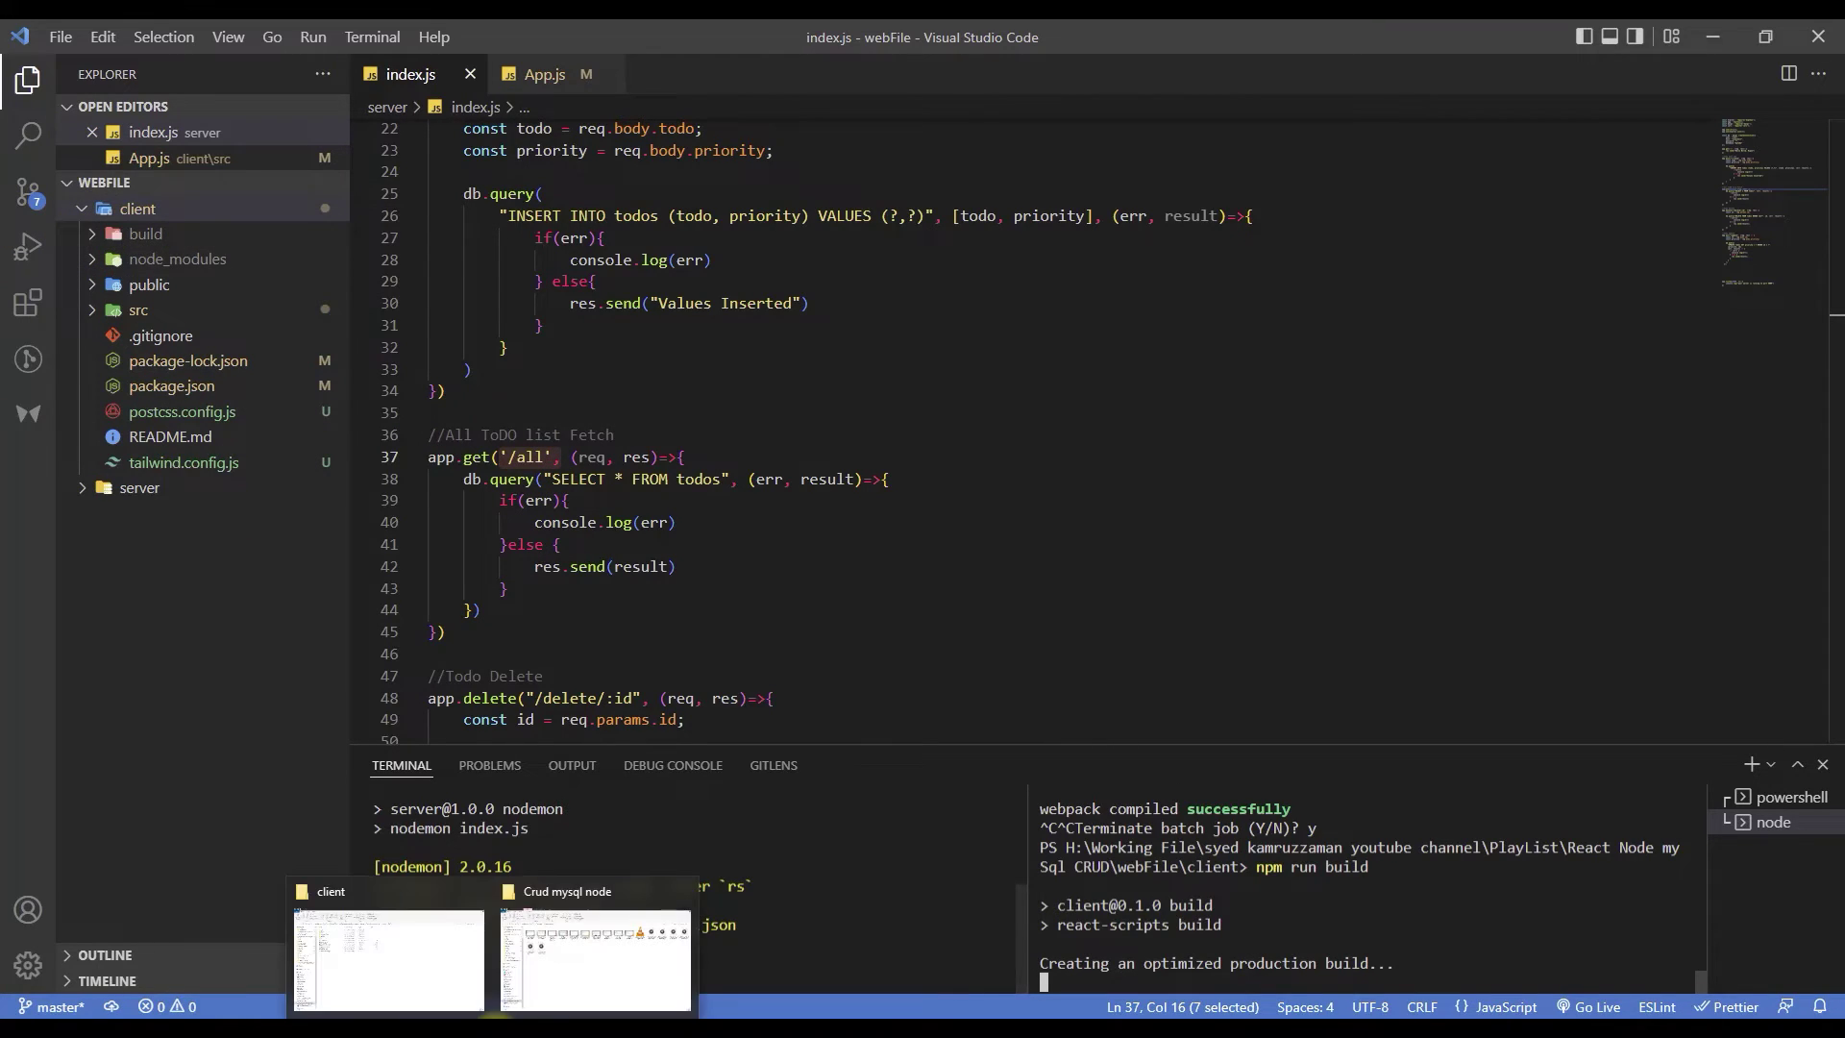
pyautogui.click(398, 942)
pyautogui.moveTo(303, 252)
pyautogui.hotkey('alt', 'Tab')
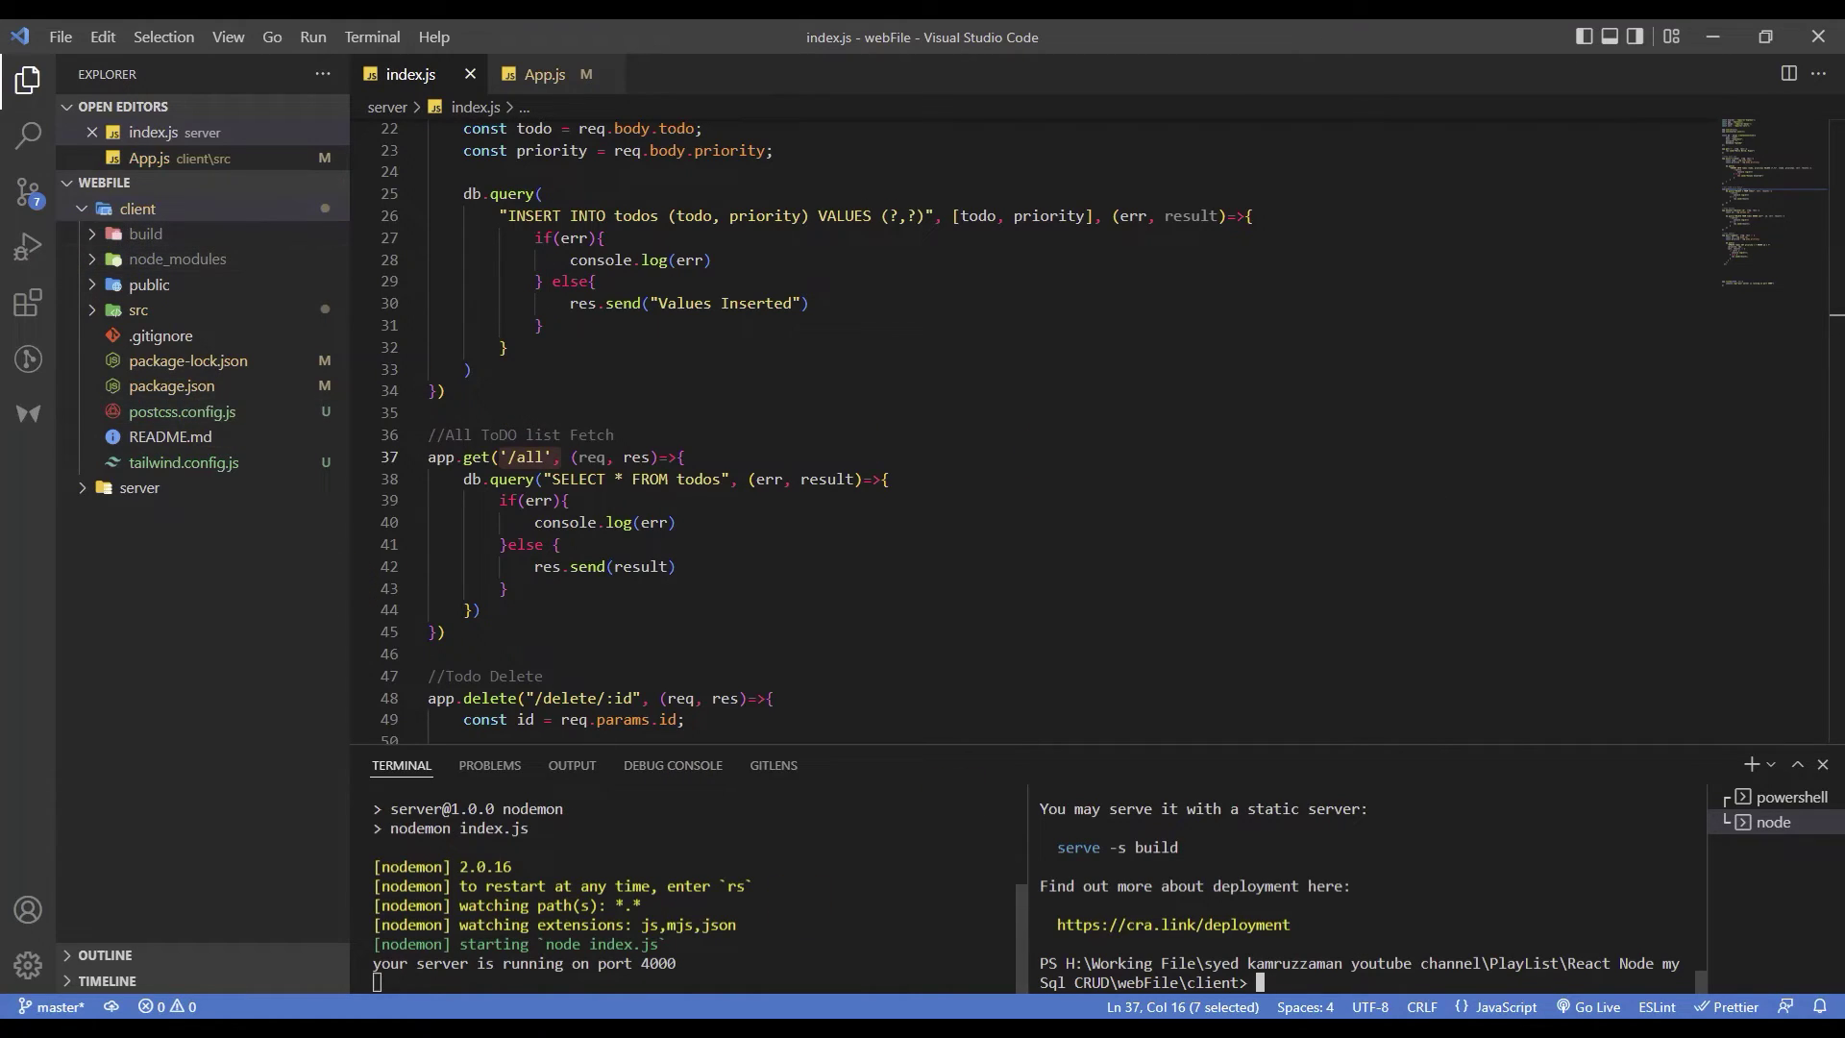
pyautogui.click(351, 965)
pyautogui.doubleClick(300, 252)
# - Compress all files and folders inside the build folder into one zip archive, keeping the default name
pyautogui.moveTo(593, 546); pyautogui.dragTo(286, 231)
pyautogui.rightClick(286, 231)
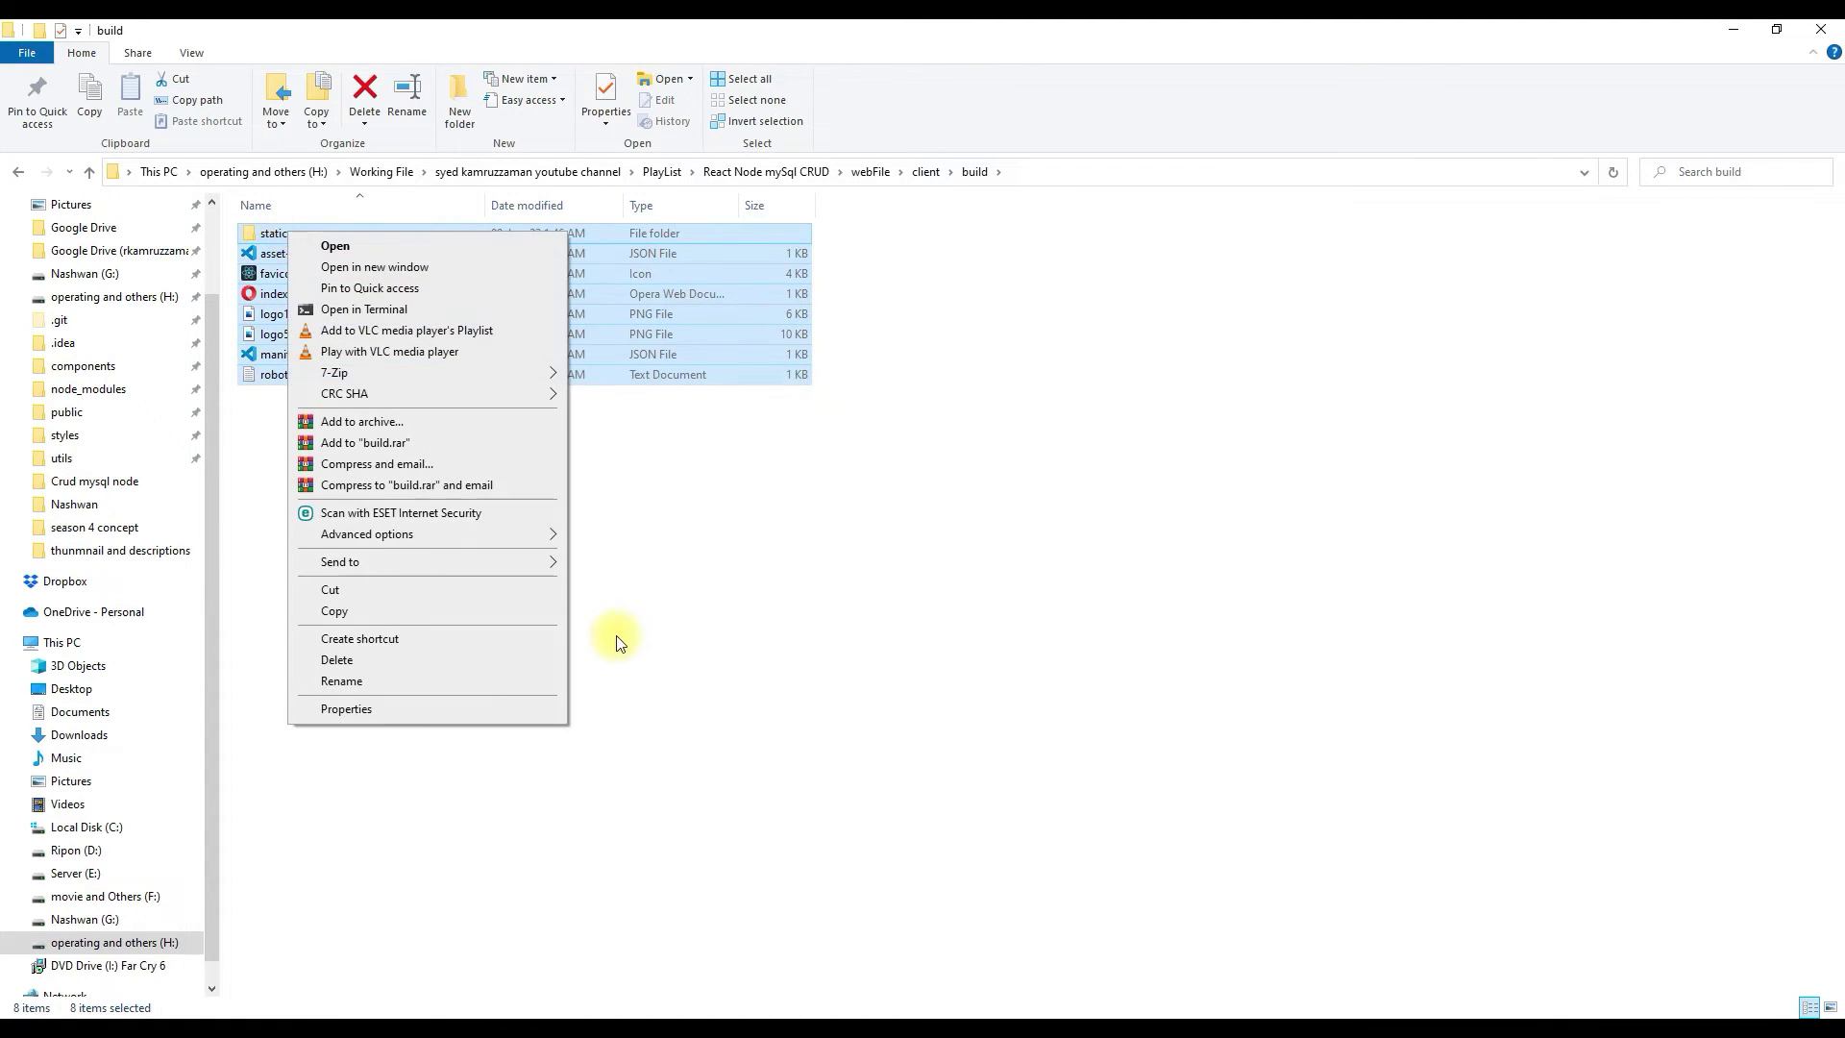
pyautogui.moveTo(481, 567)
pyautogui.click(642, 586)
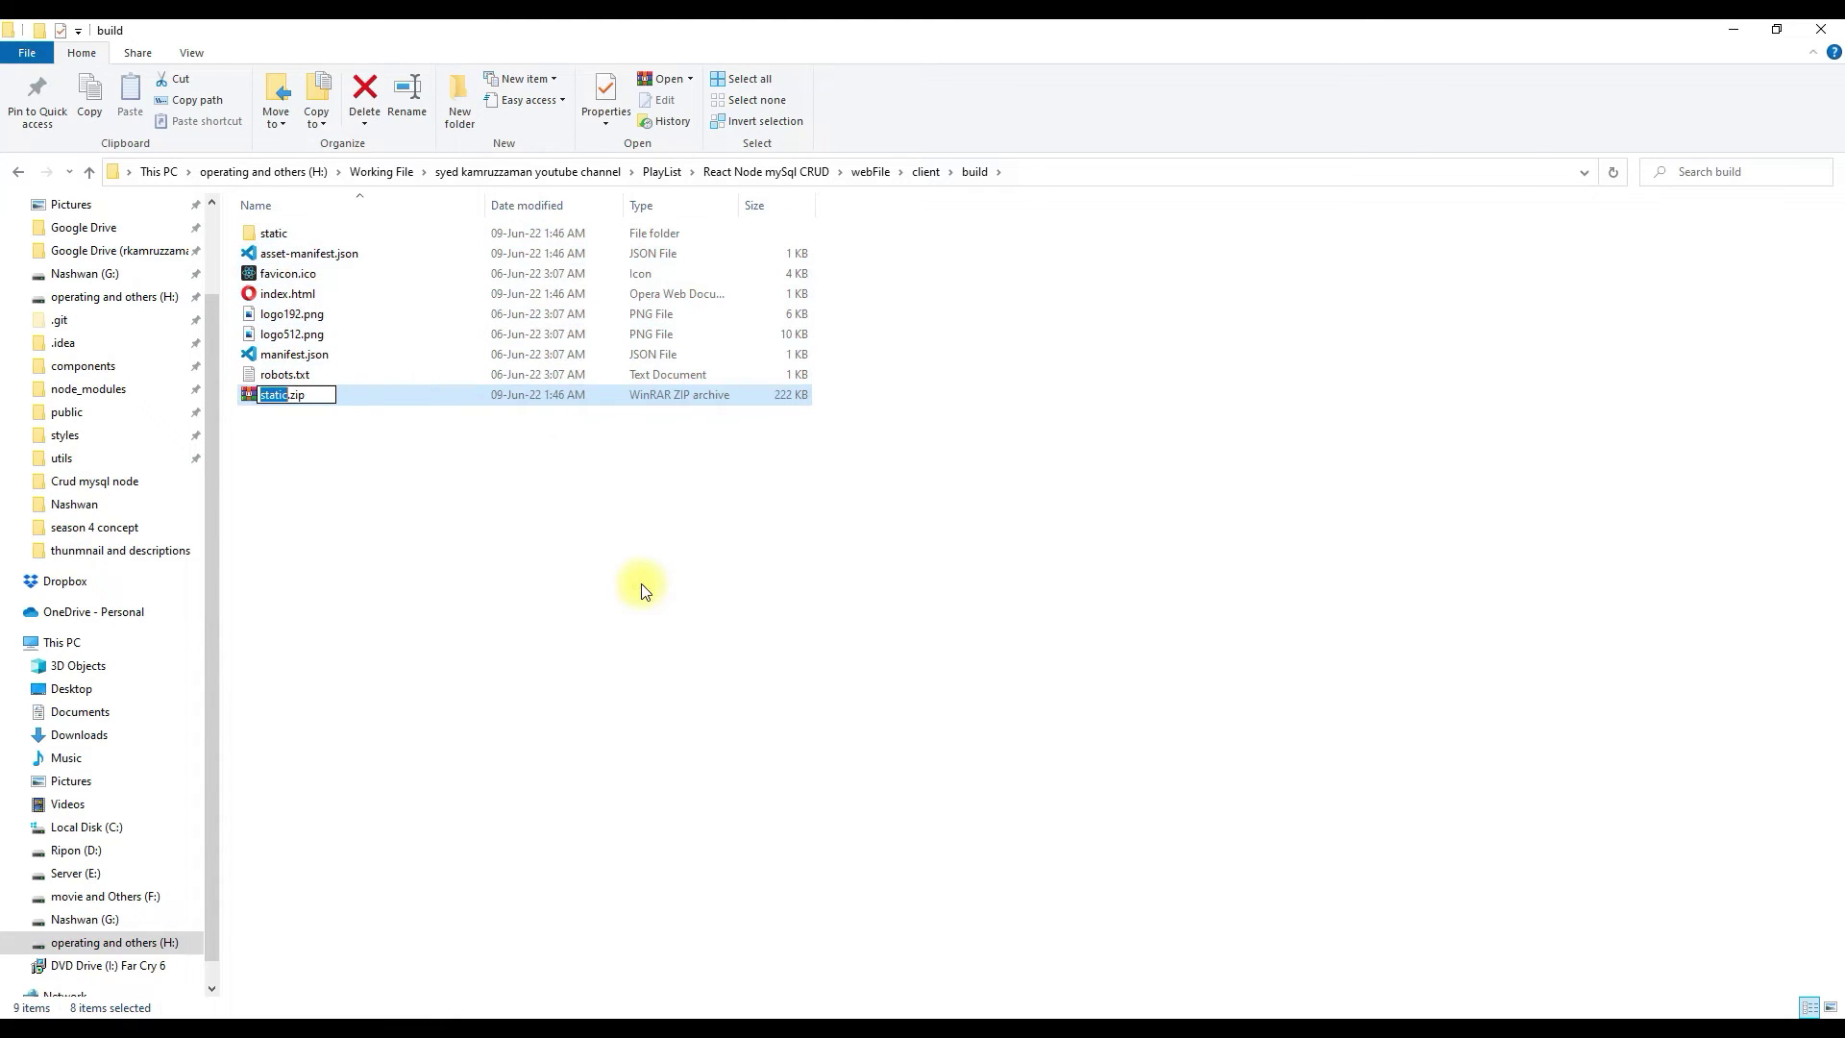
pyautogui.click(642, 584)
pyautogui.click(1168, 175)
pyautogui.click(1223, 518)
# - Switch back to the Chrome window that holds the cPanel and todonodeserver tabs
pyautogui.moveTo(744, 1014)
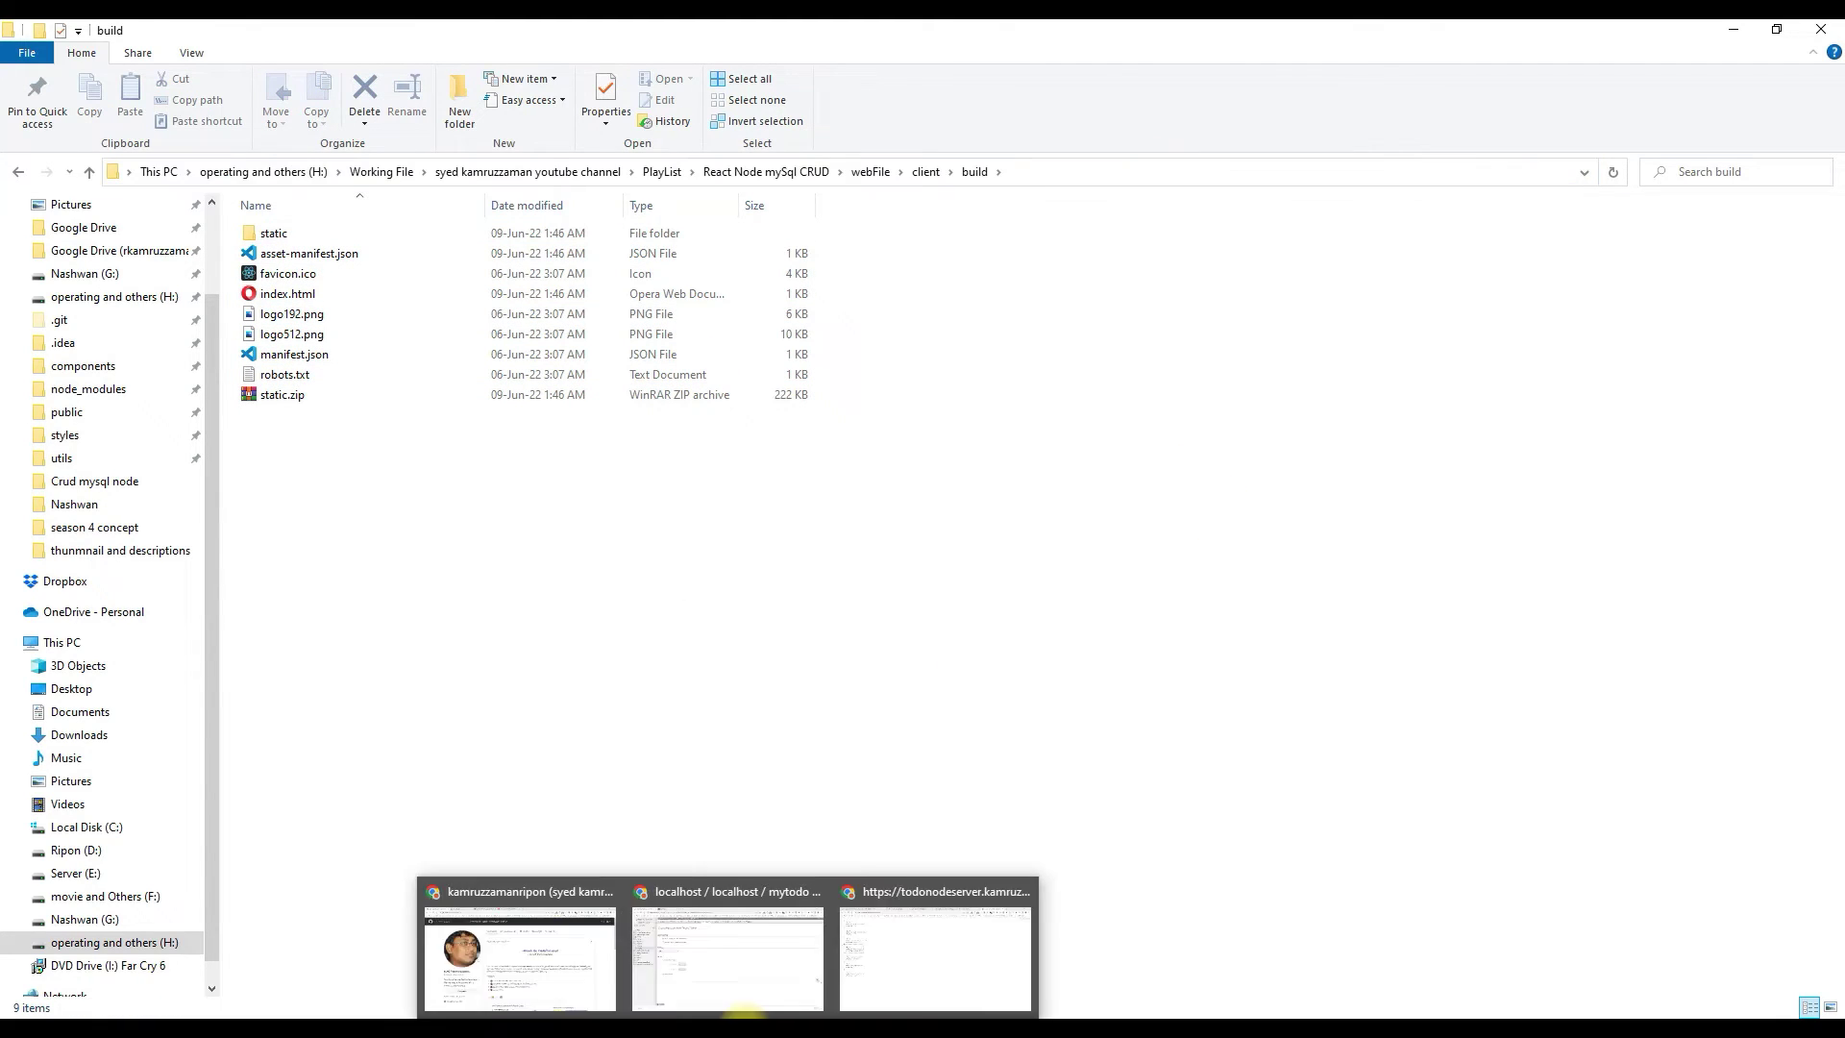
pyautogui.click(775, 937)
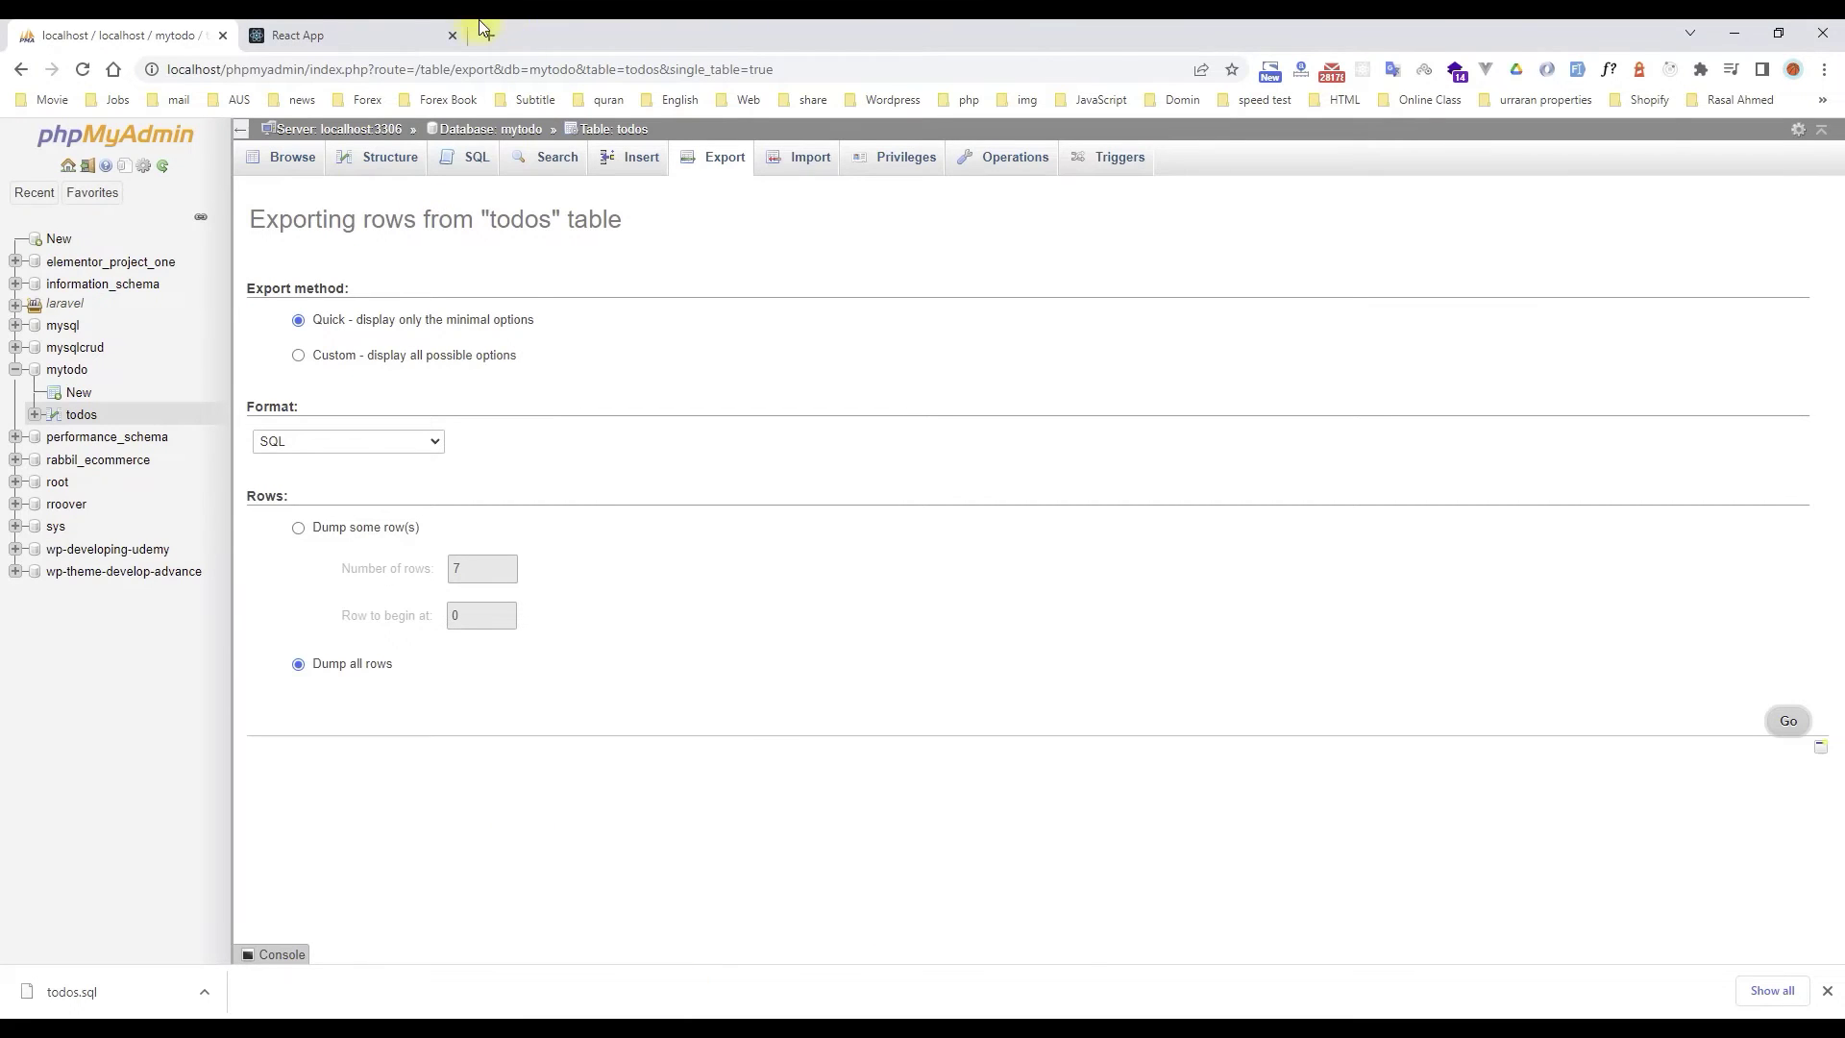
pyautogui.moveTo(745, 1016)
pyautogui.click(955, 946)
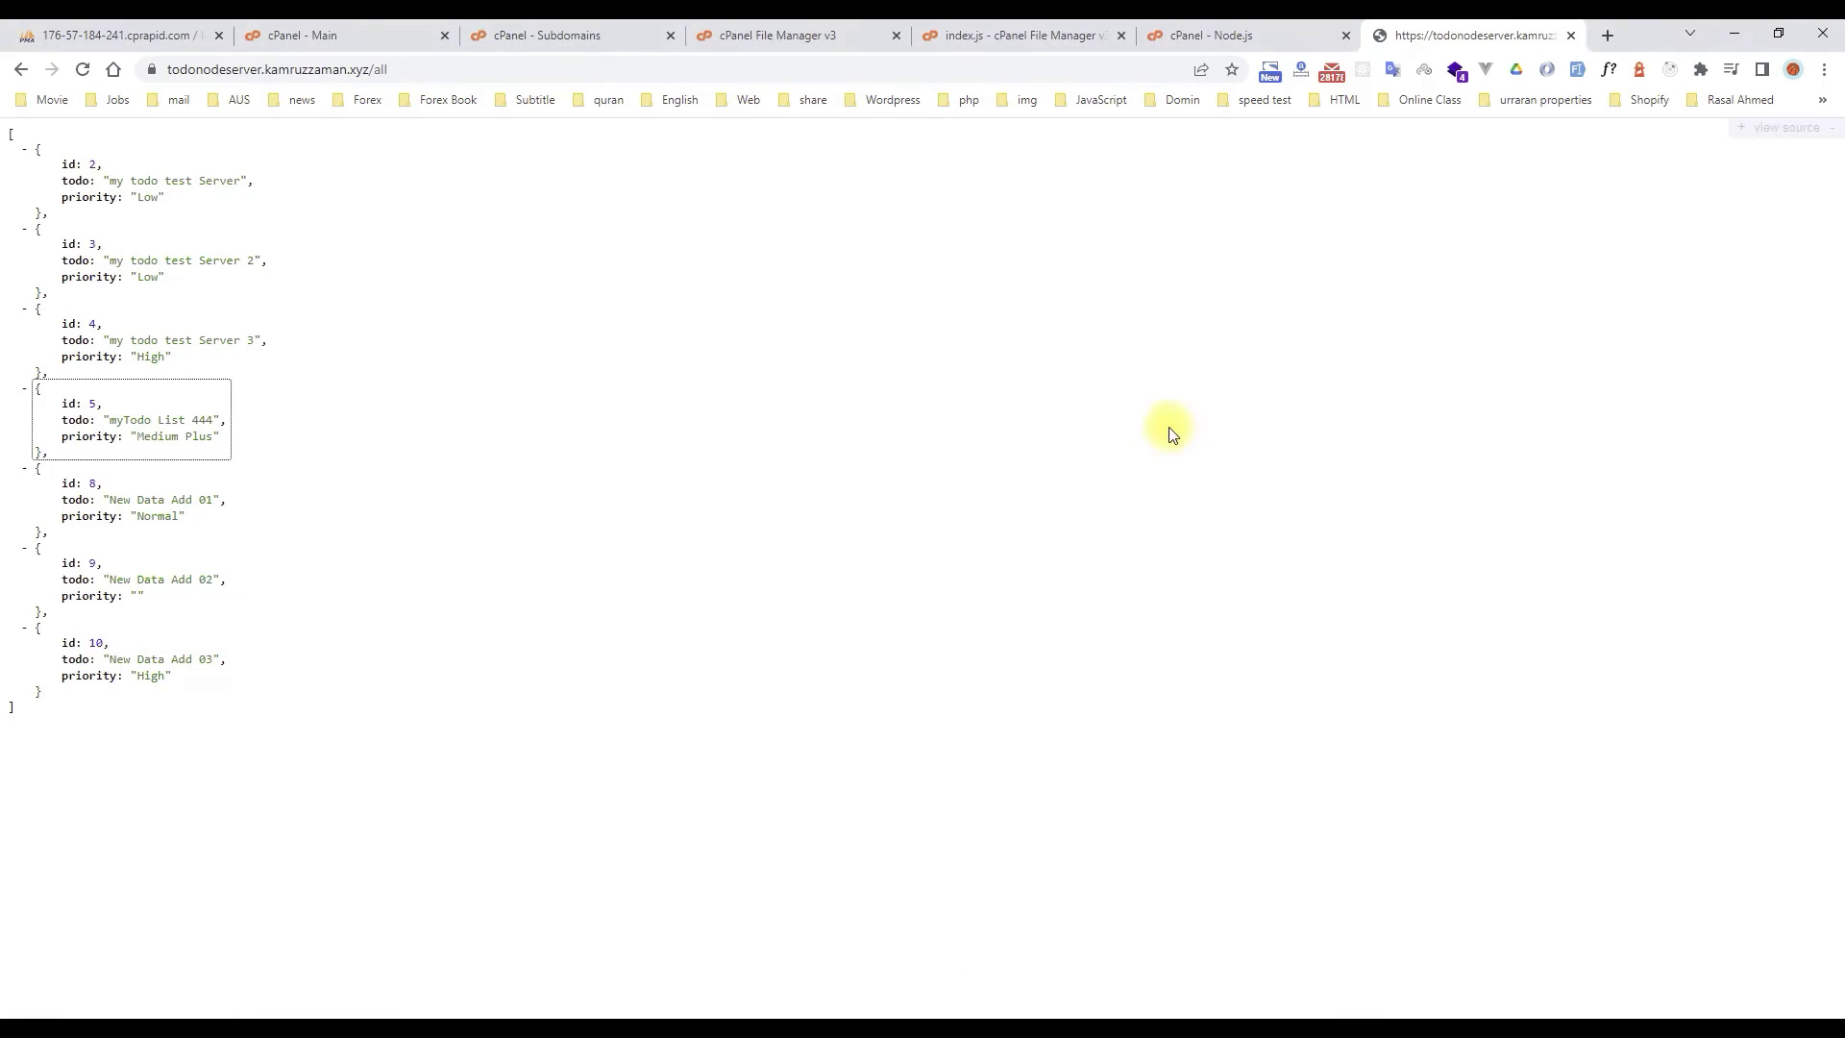
# - Create a subdomain called todoreactapp in cPanel on the account's main domain, keeping the suggested document root
pyautogui.click(383, 35)
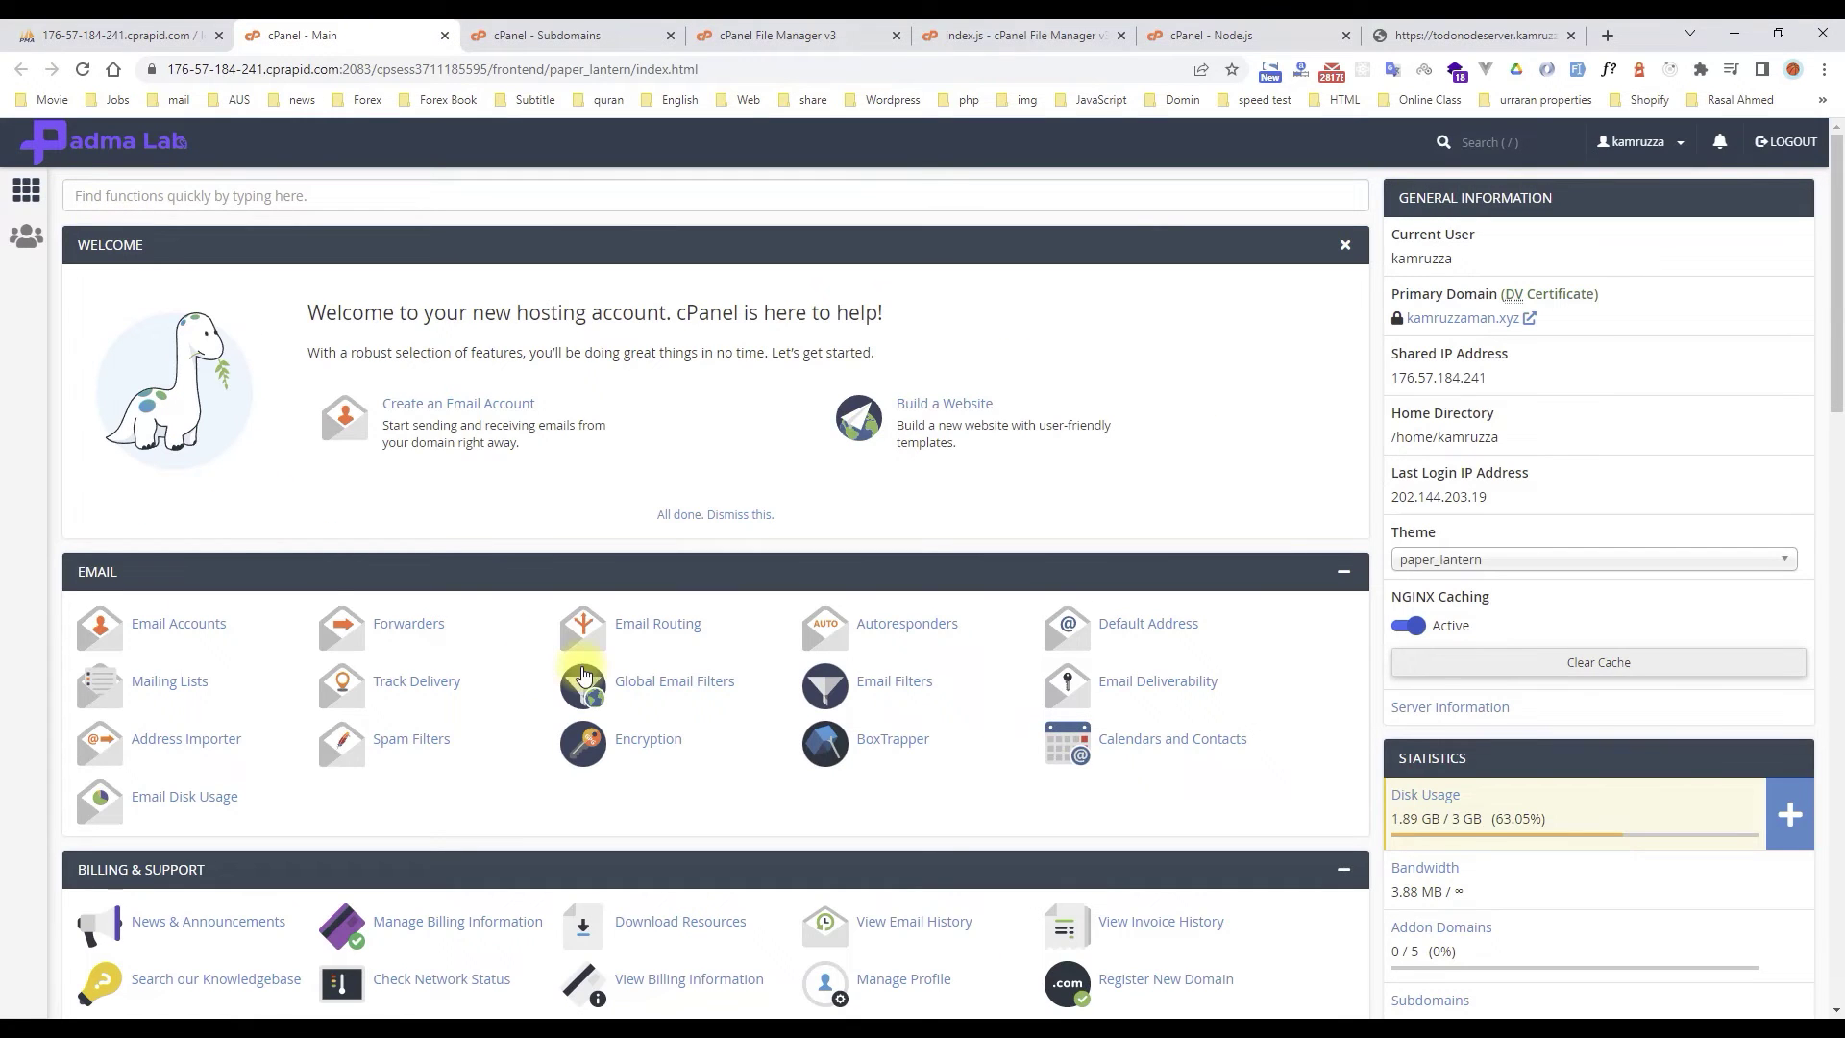
pyautogui.scroll(-4, 583, 674)
pyautogui.scroll(-6, 583, 675)
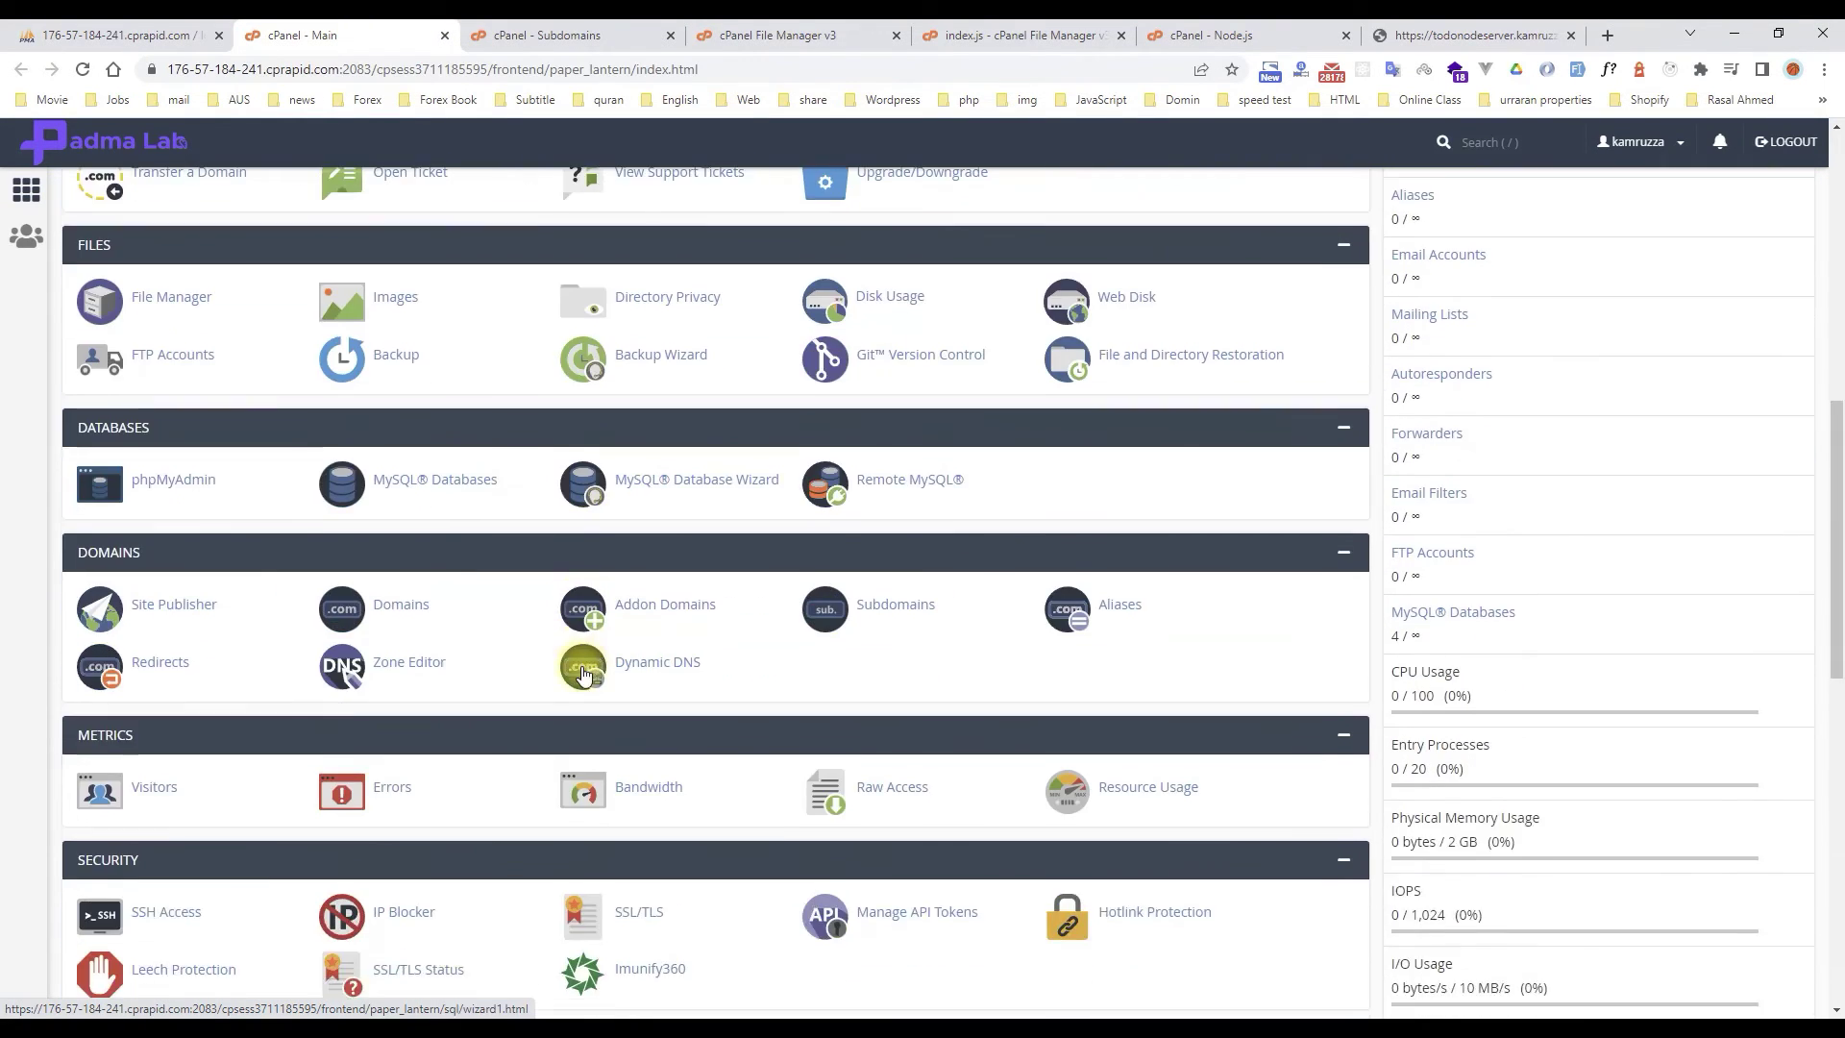
pyautogui.click(913, 607)
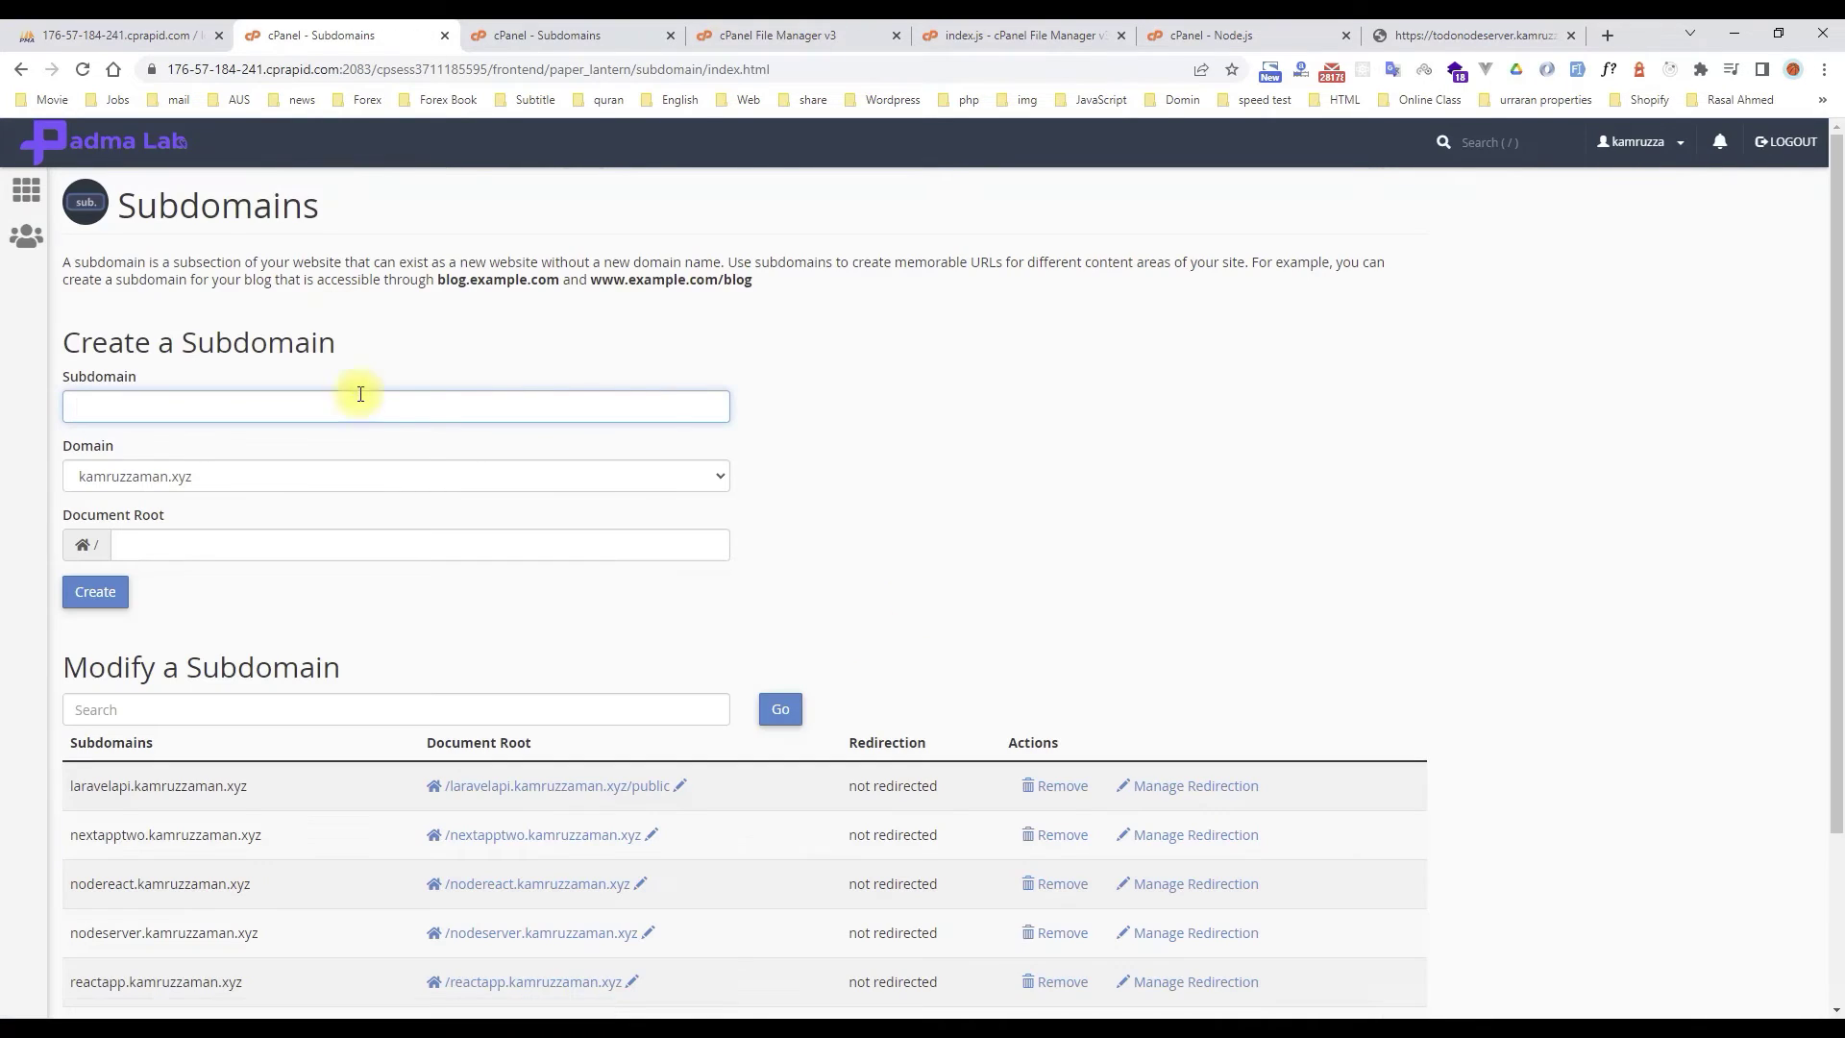
pyautogui.scroll(-1, 332, 389)
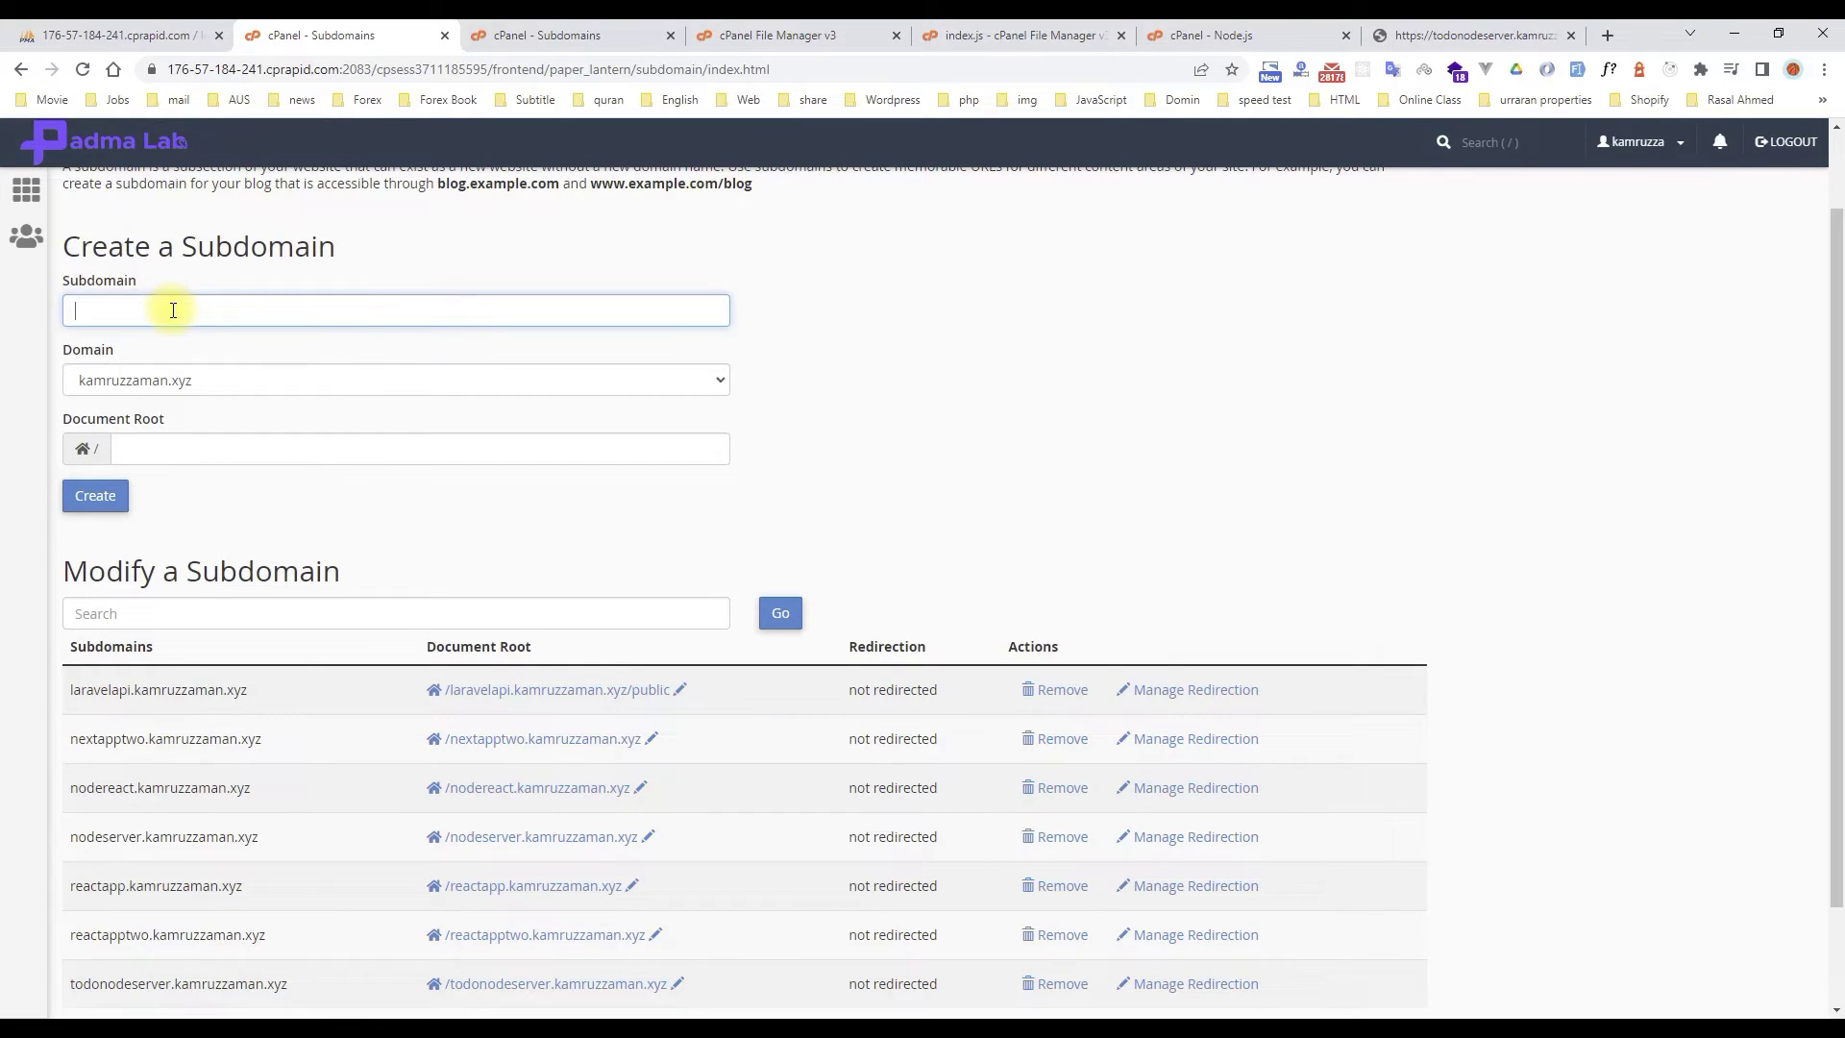
pyautogui.write('todoreactapp')
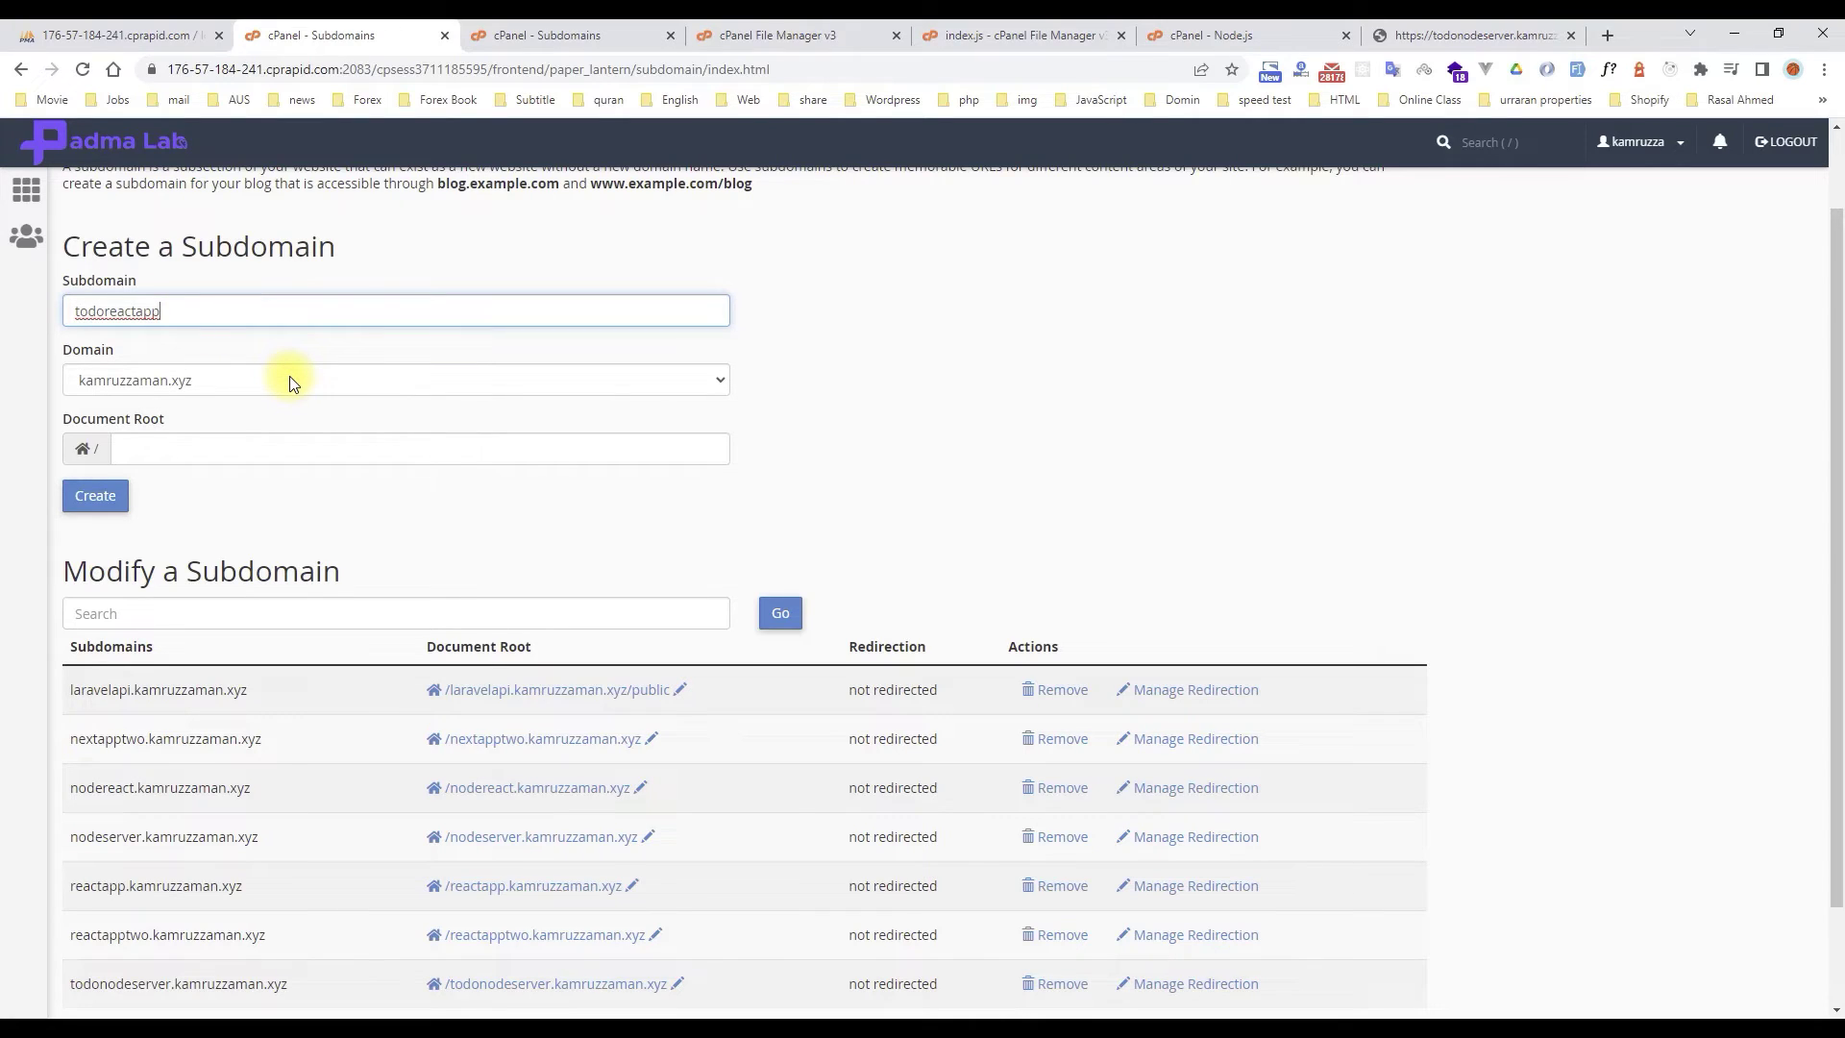
pyautogui.press('Tab')
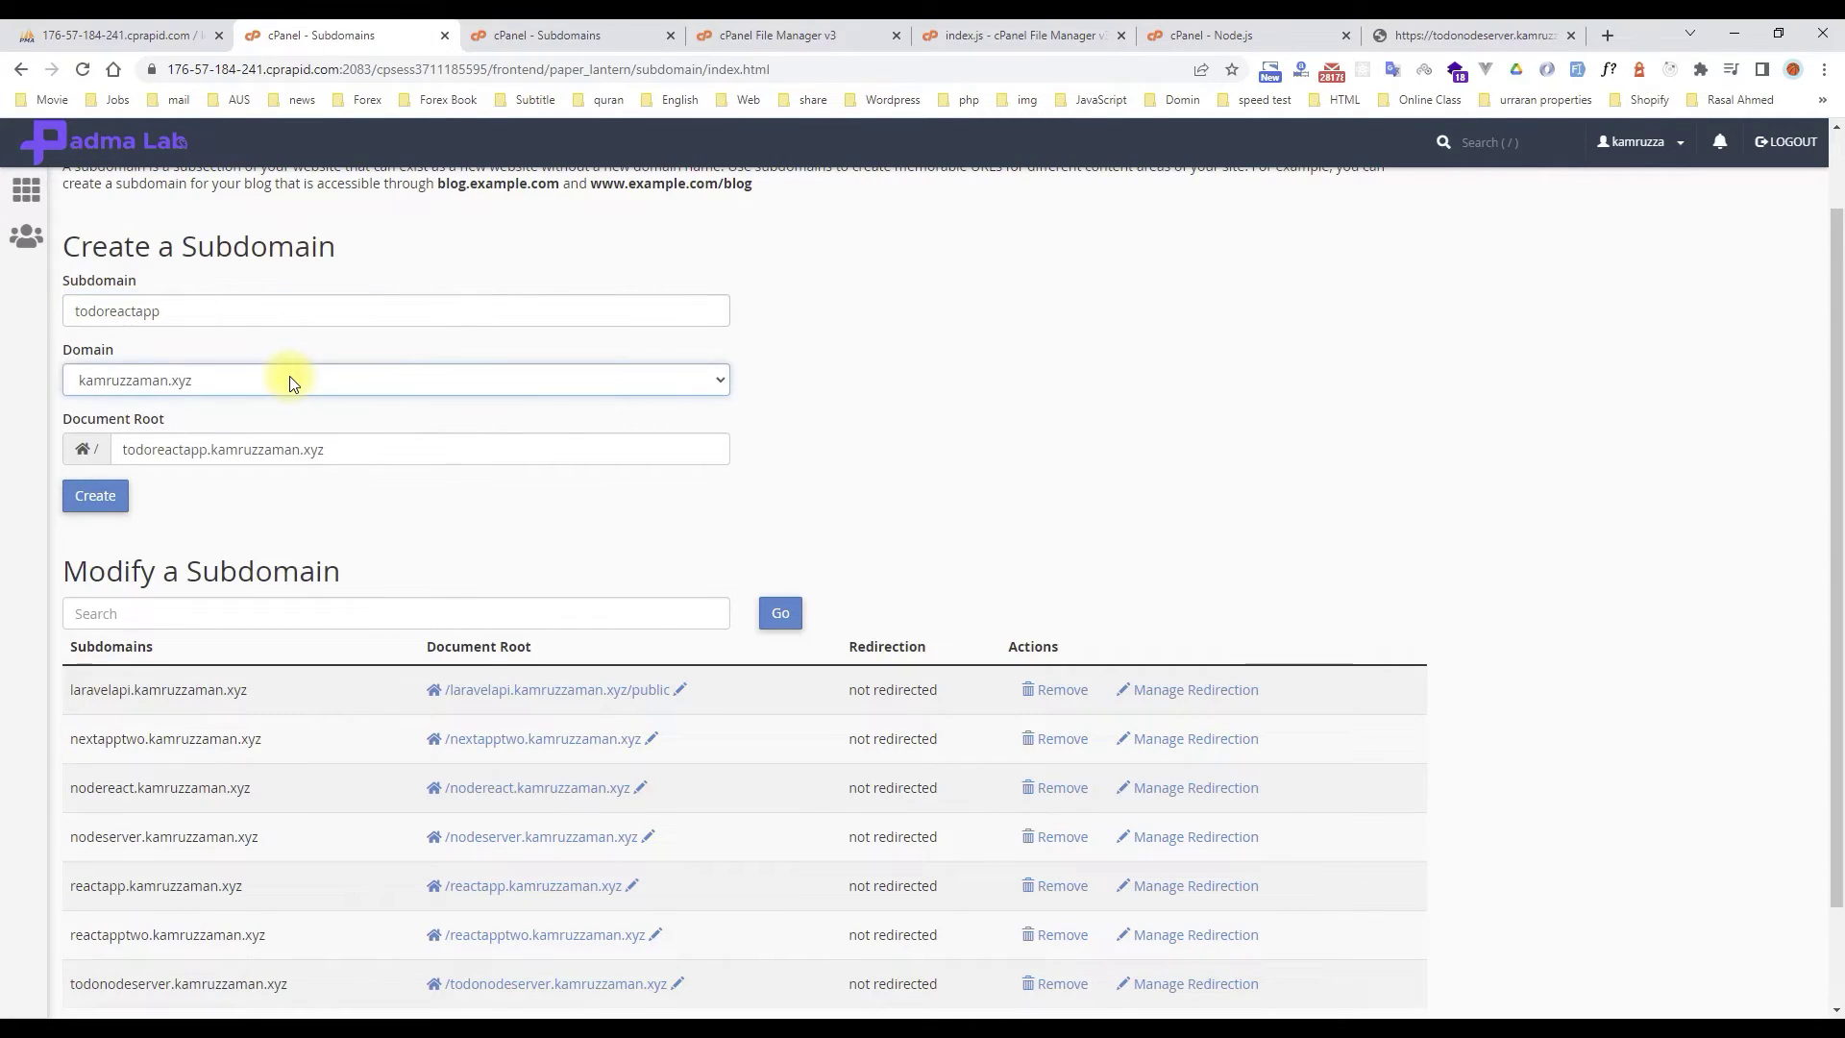
pyautogui.click(93, 496)
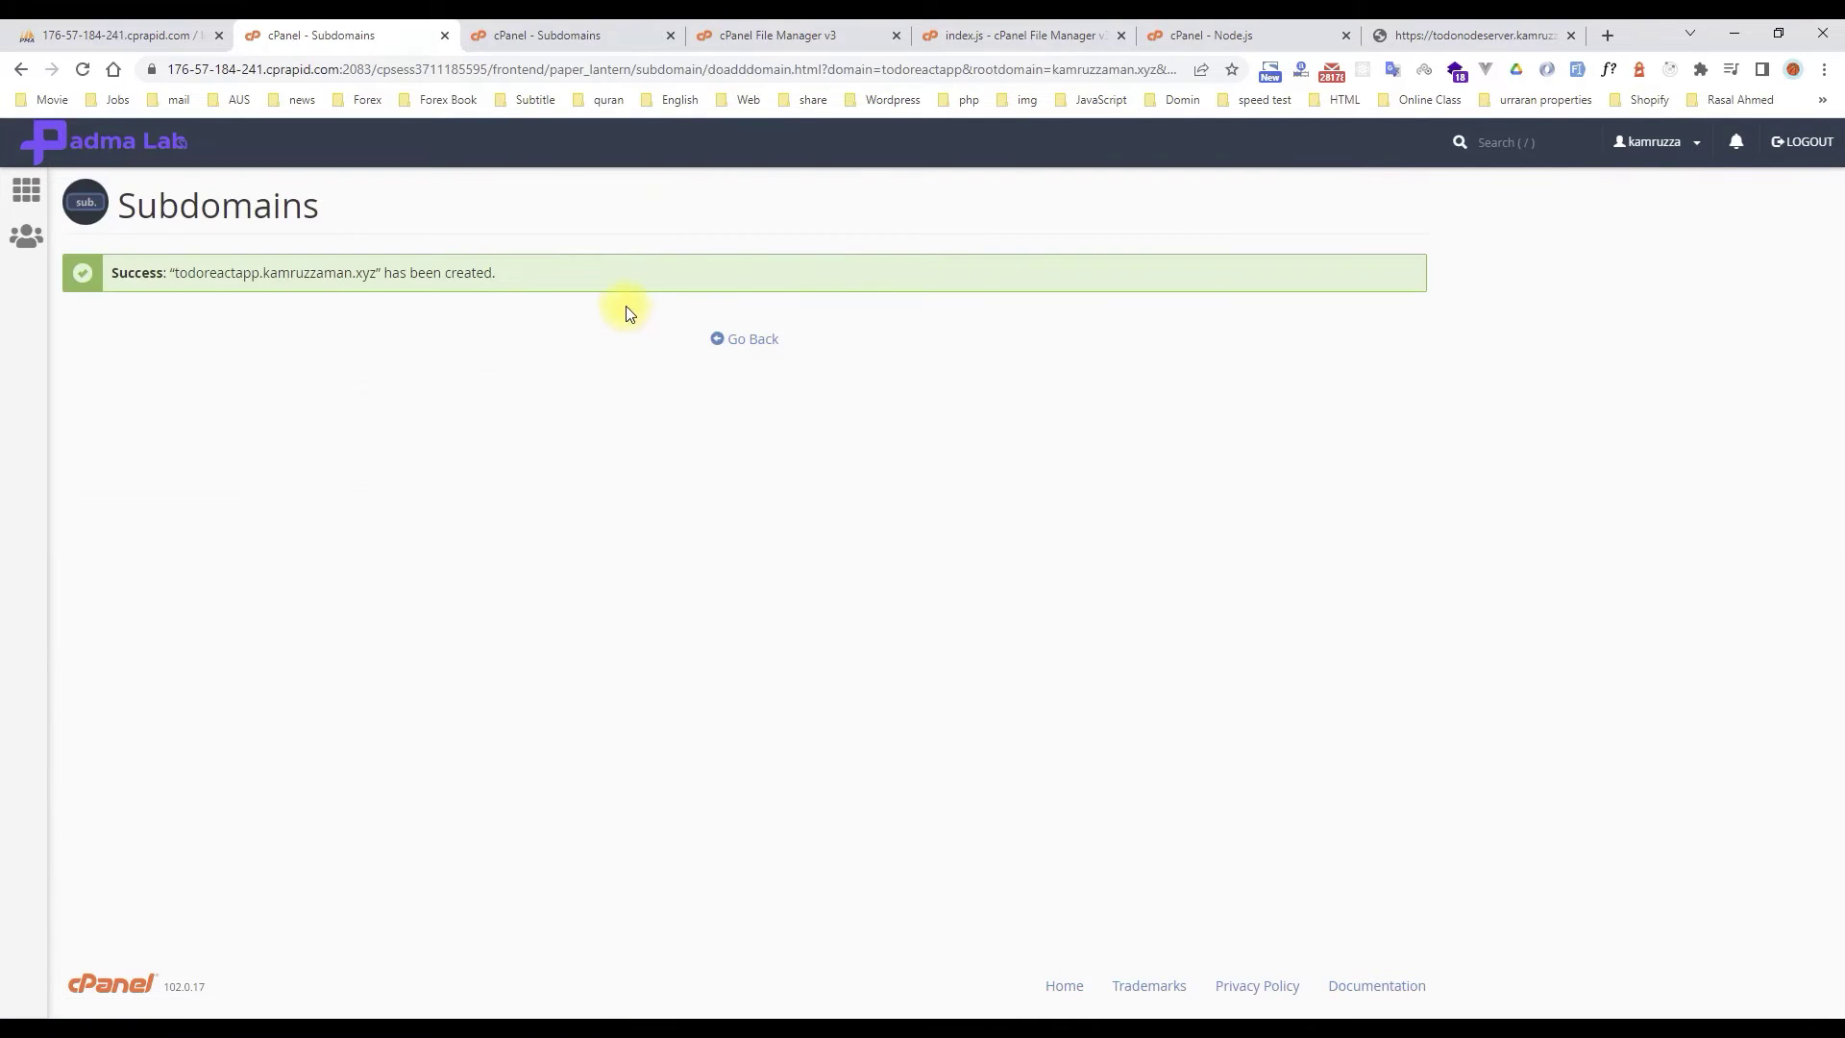
# - Return to the subdomain list and open the todoreactapp document root in a new File Manager tab
pyautogui.click(744, 339)
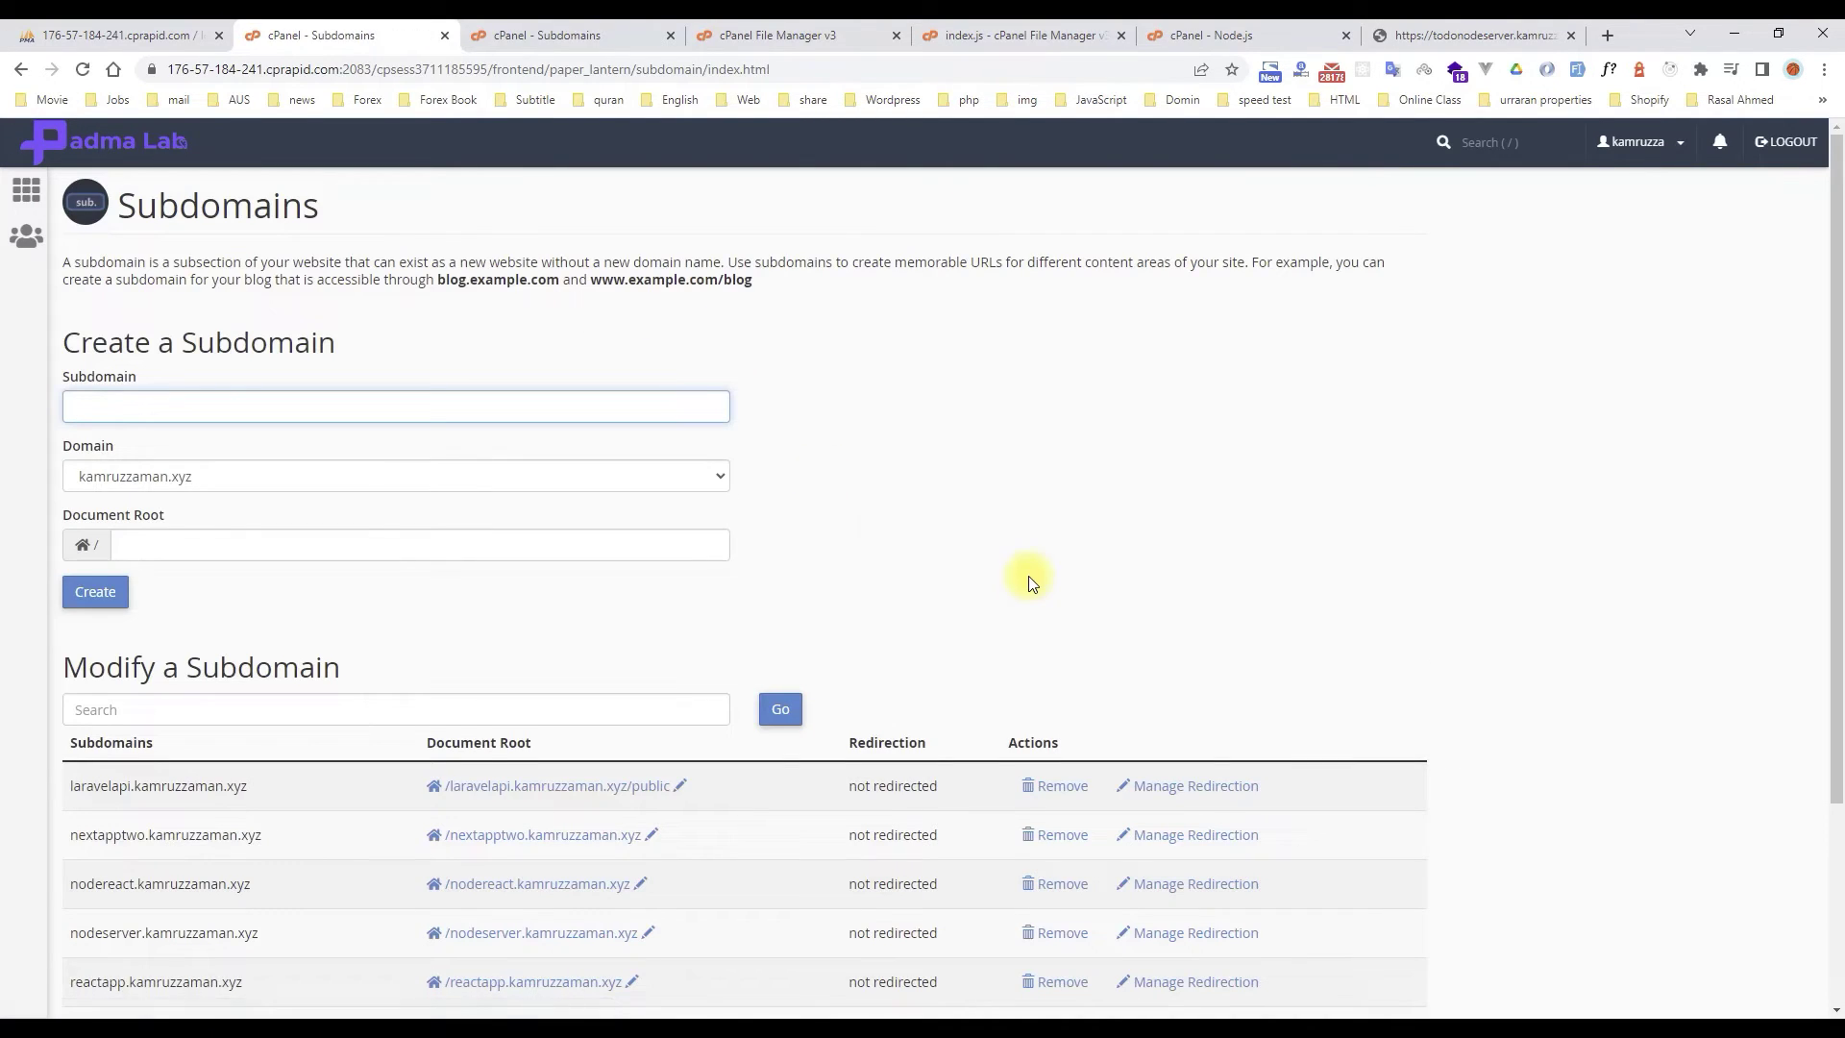
pyautogui.scroll(-3, 1016, 567)
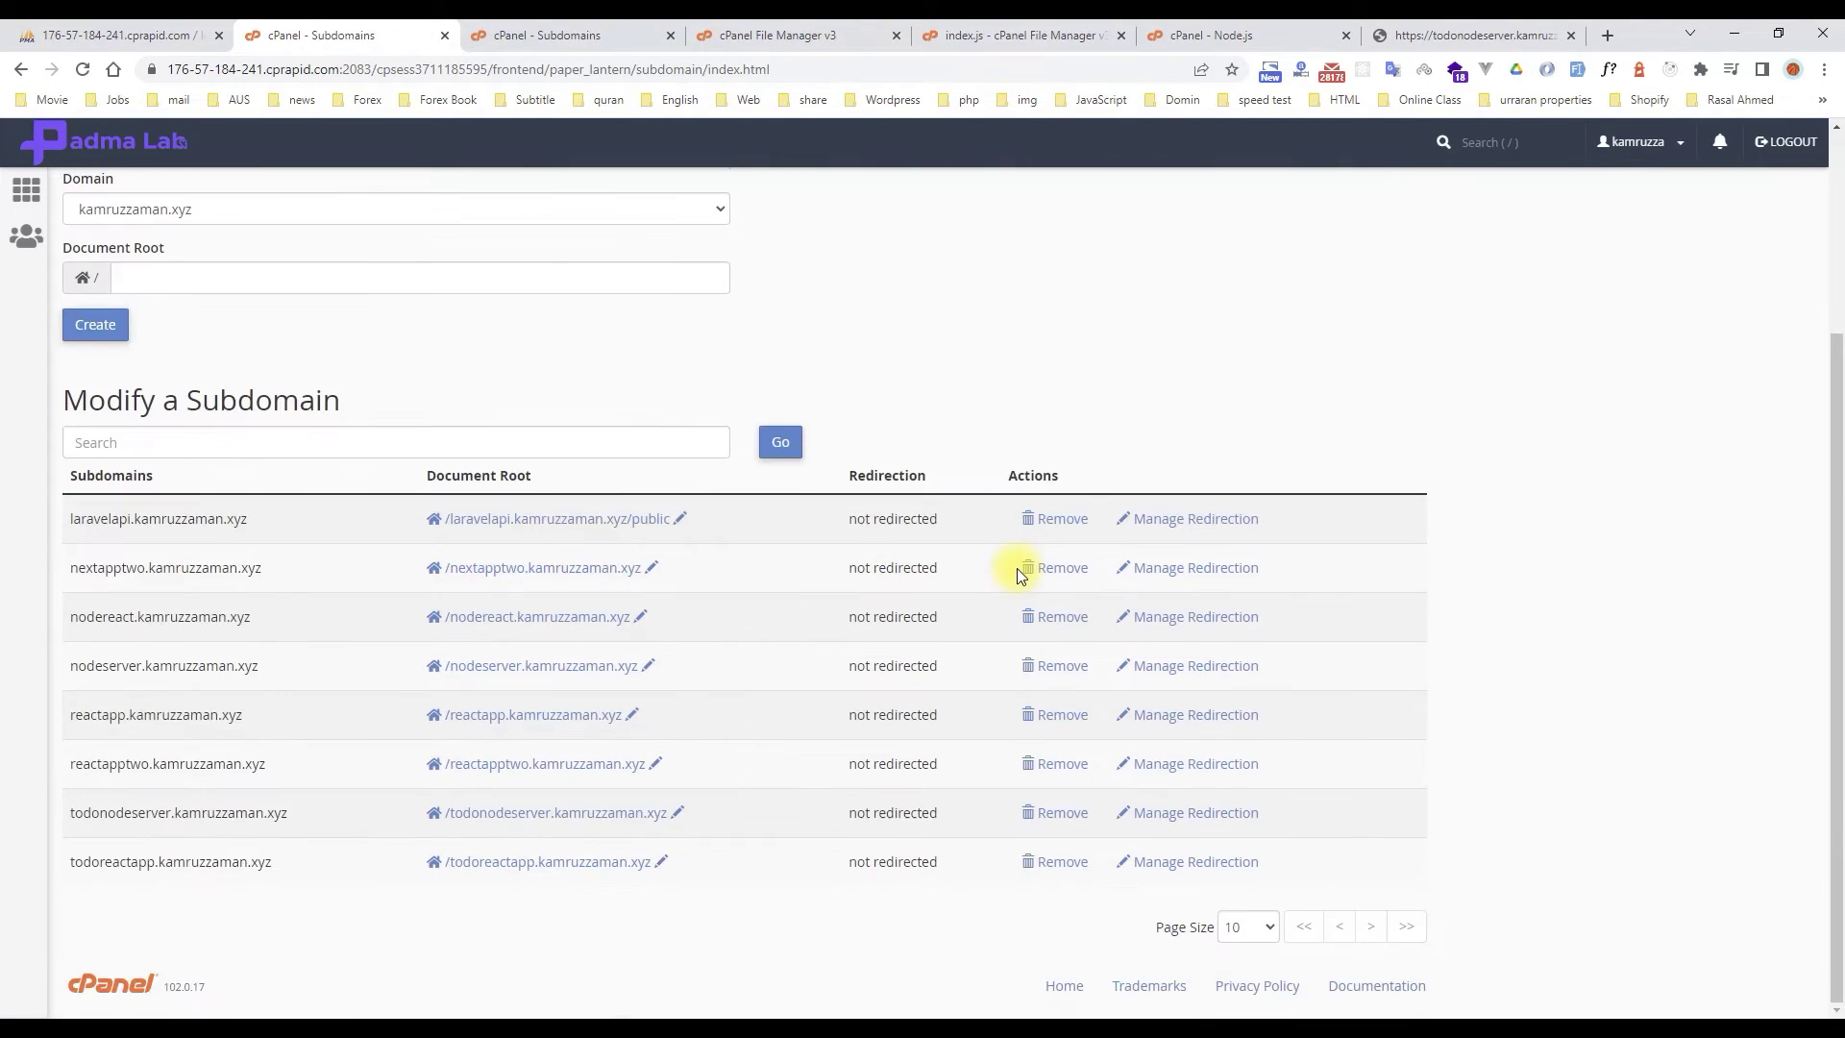
pyautogui.middleClick(524, 863)
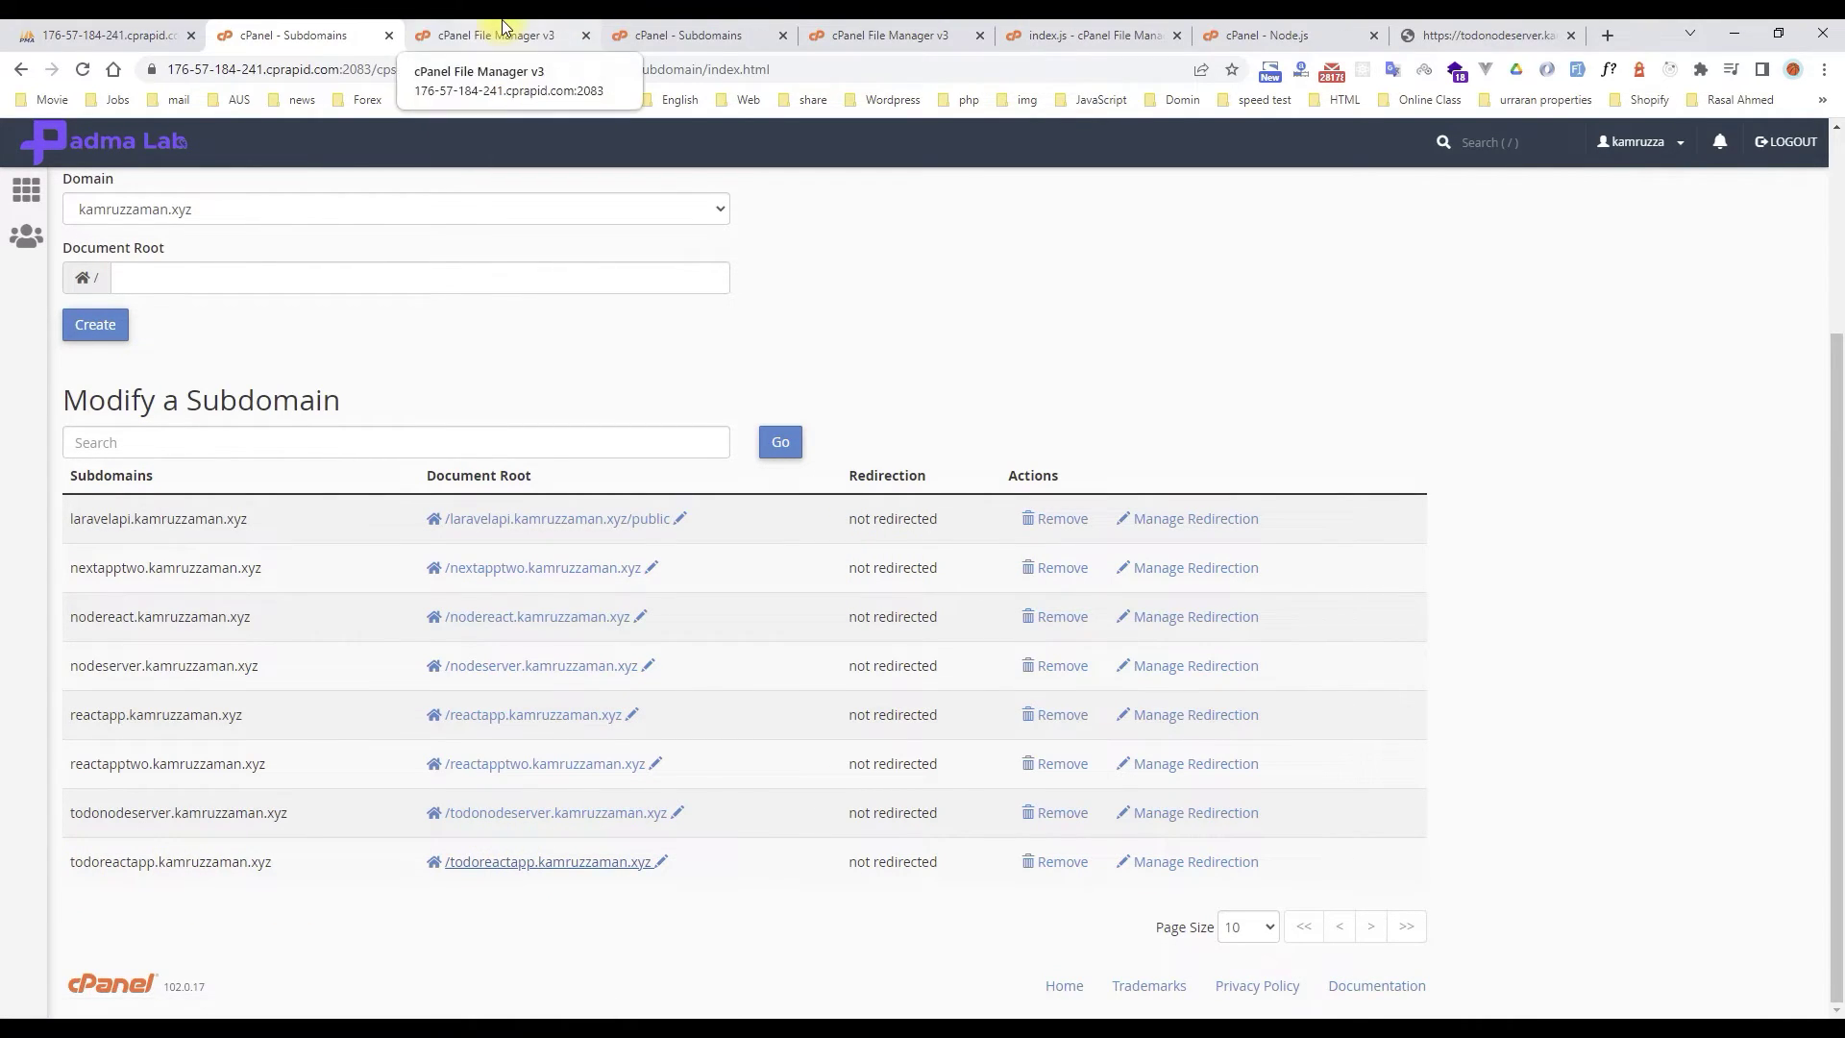
pyautogui.click(502, 28)
pyautogui.click(1092, 344)
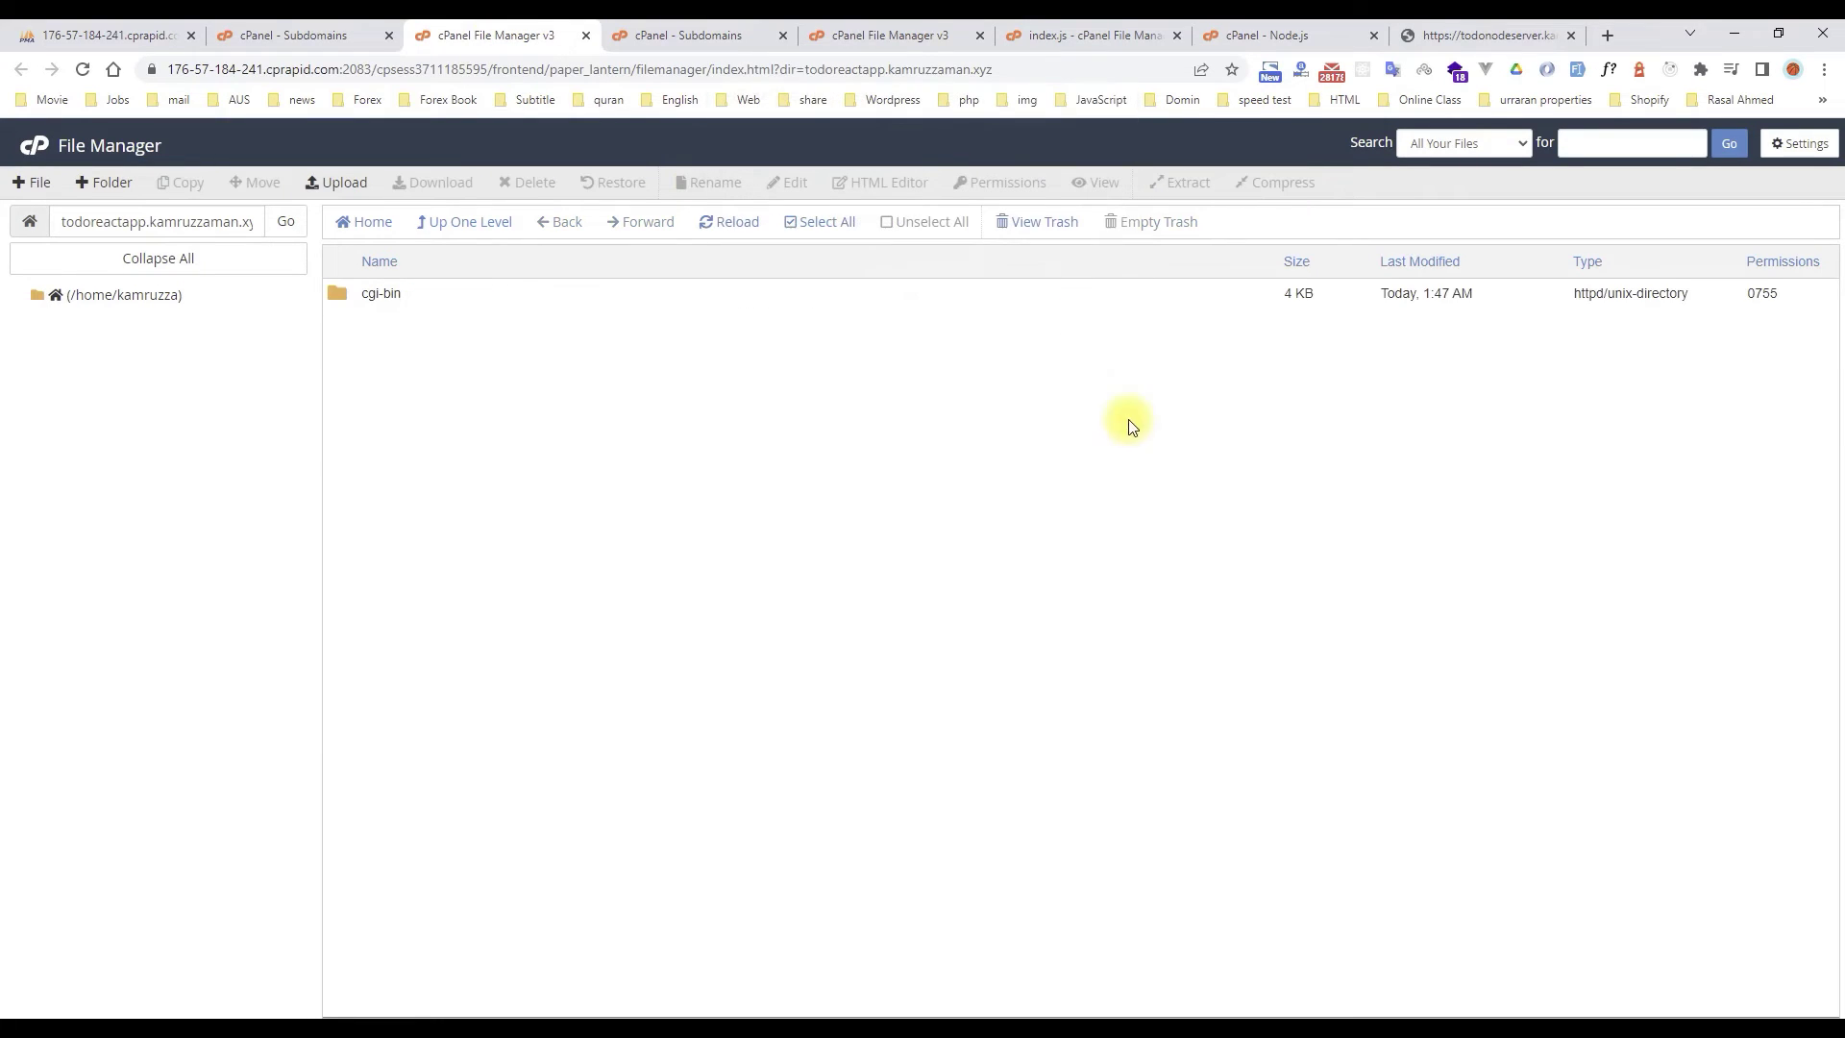
# - Upload static.zip from the local client\build folder into the todoreactapp document root and reload the file list
pyautogui.click(337, 183)
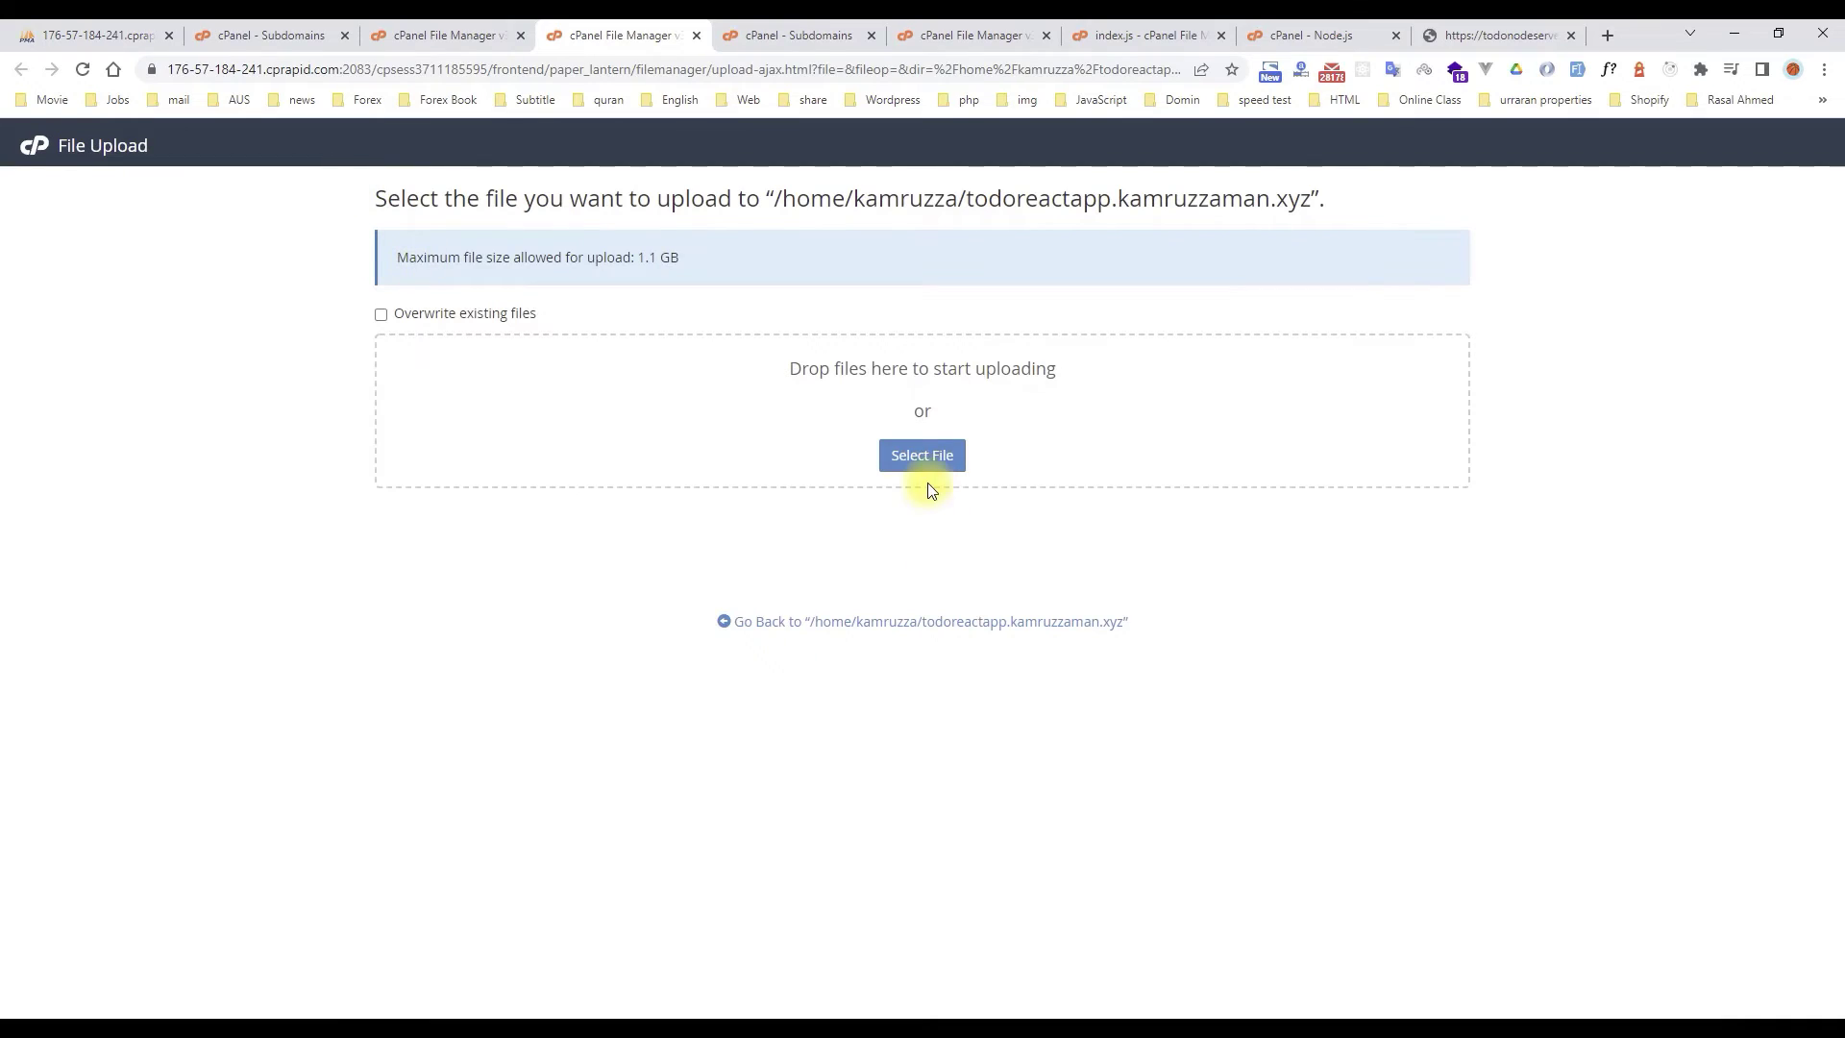
pyautogui.click(926, 456)
pyautogui.click(703, 61)
pyautogui.write('H:\\Desktop file\\syed kamruzzaman youtube channel\\PlayList\\React Node mySql CRUD\\webFile\\client\\build')
pyautogui.press('Return')
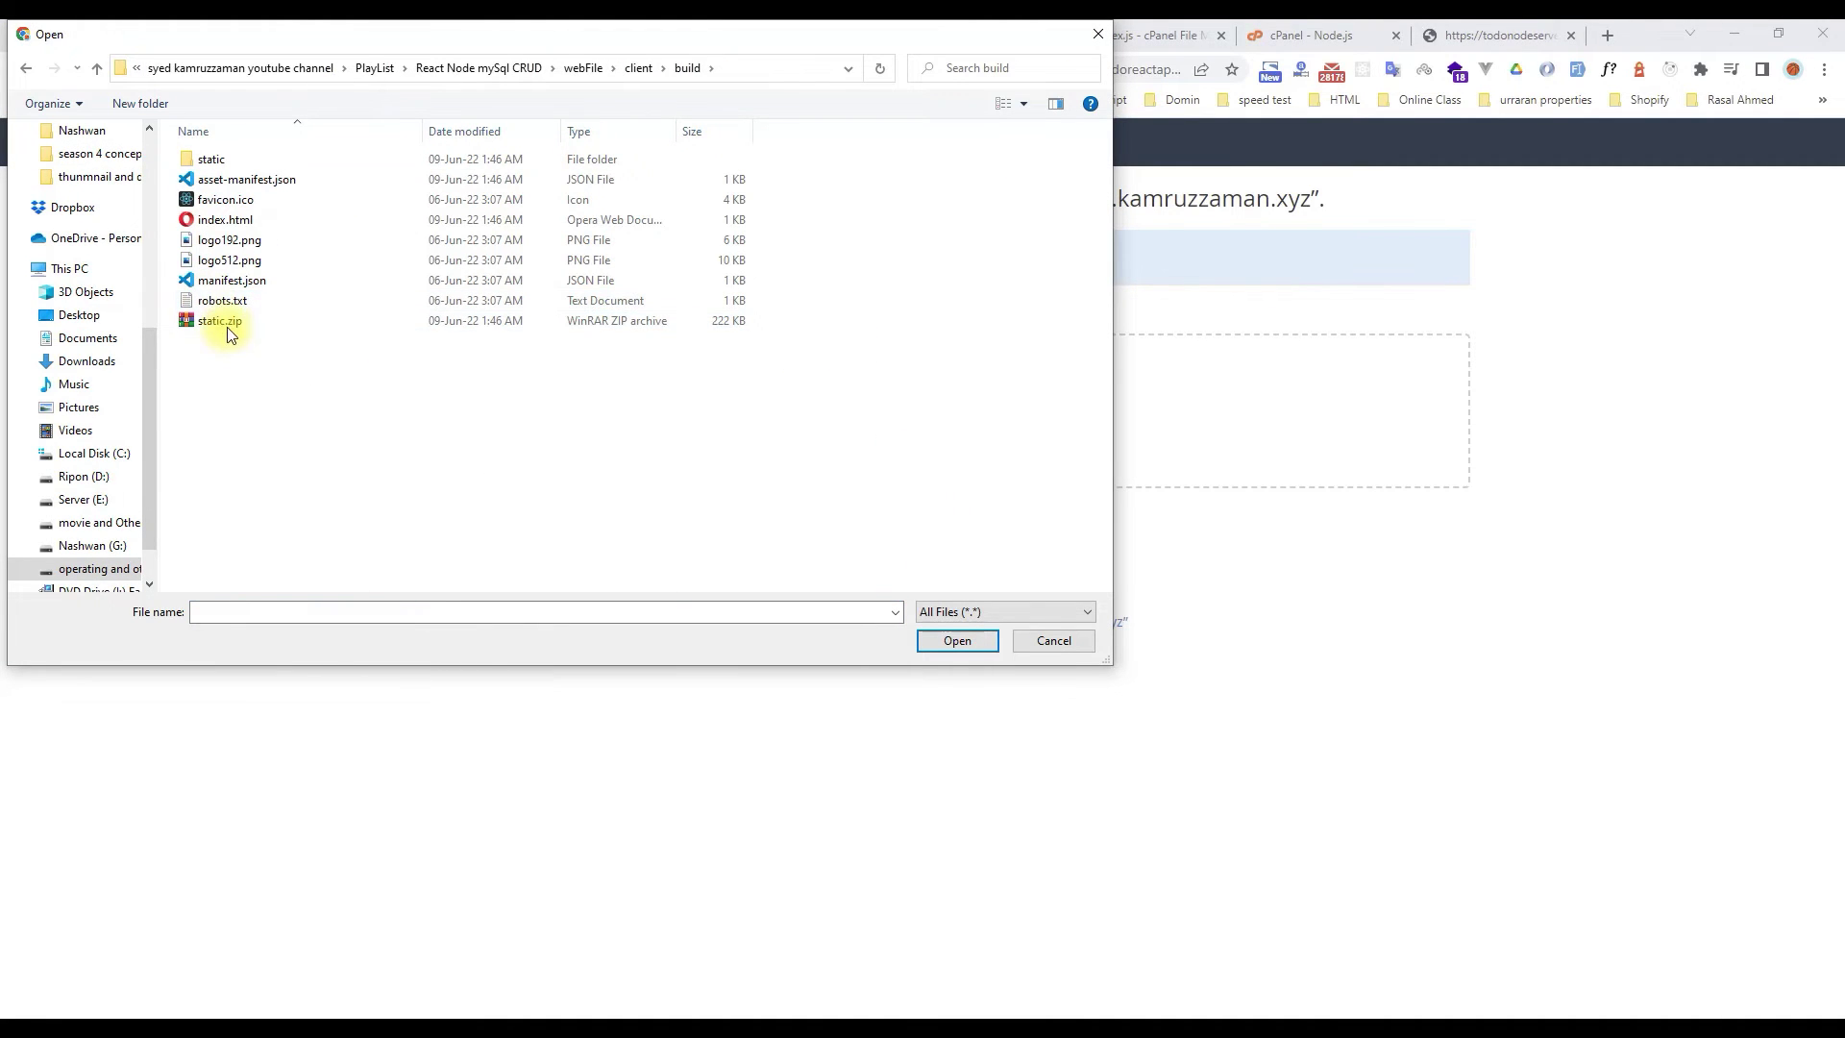
pyautogui.click(220, 321)
pyautogui.click(956, 642)
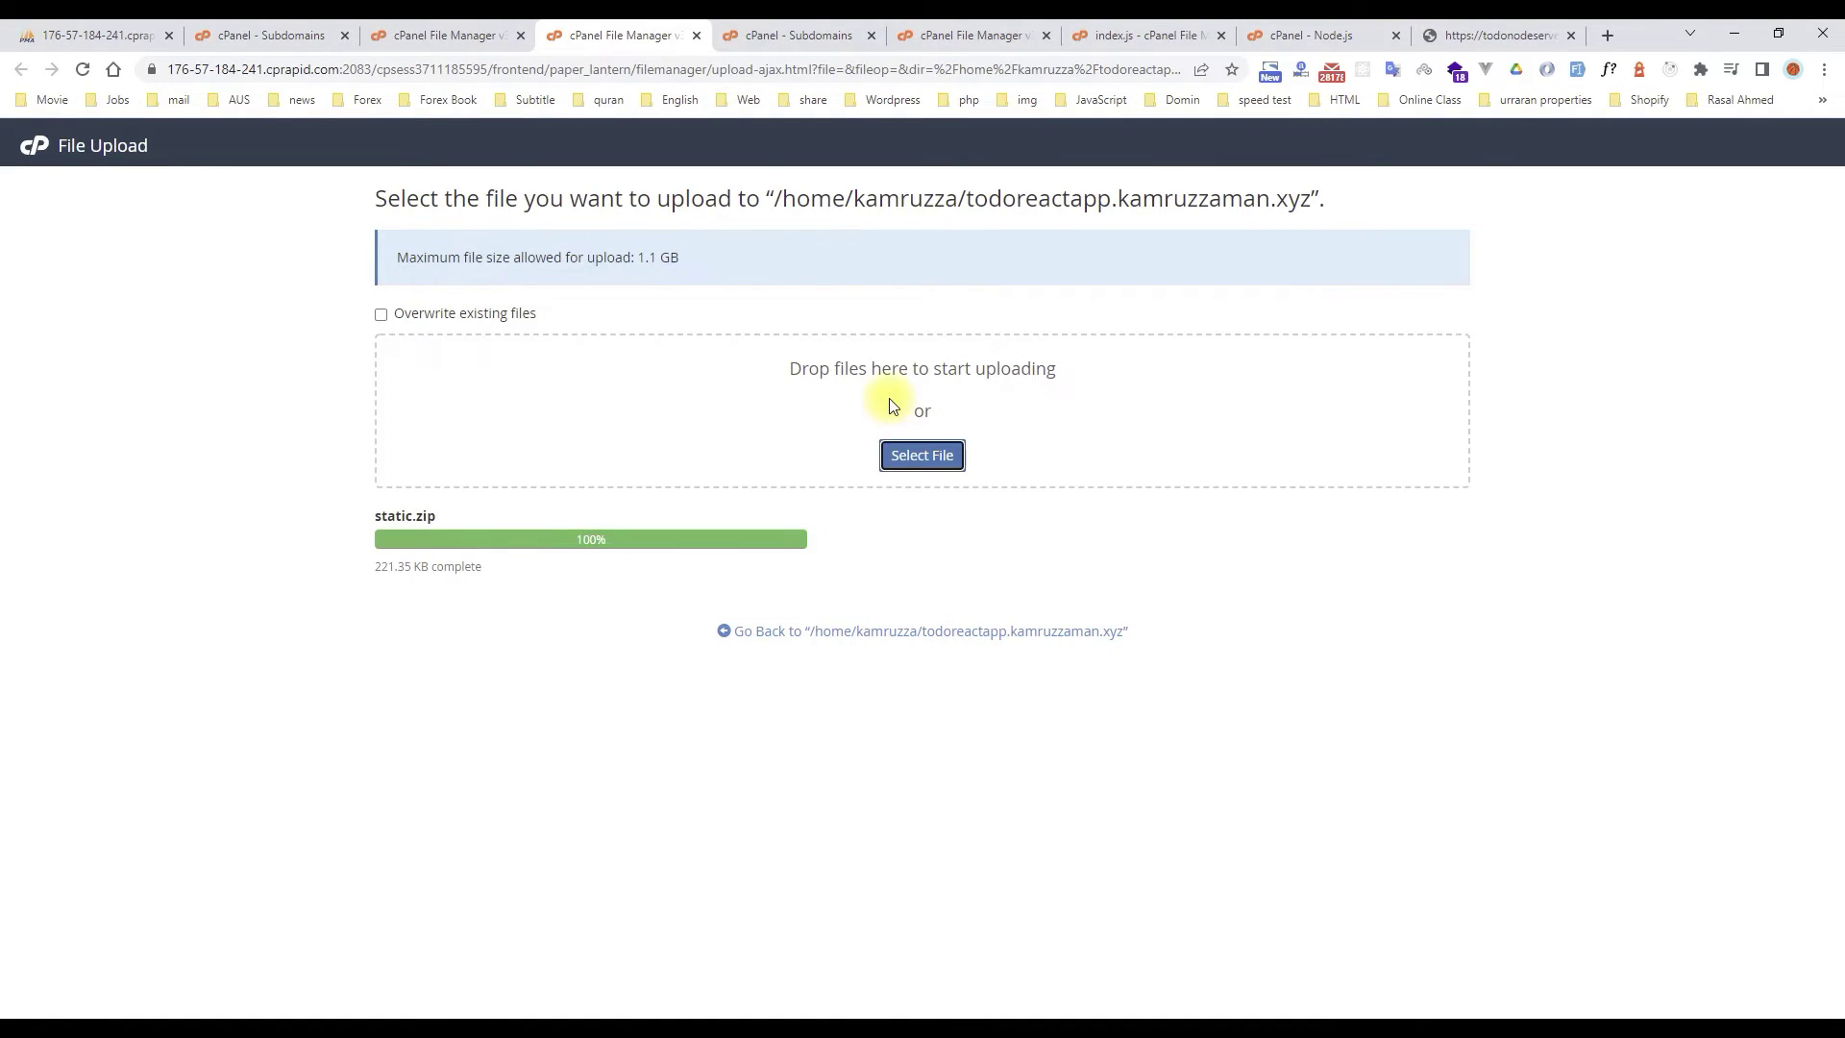
pyautogui.middleClick(580, 34)
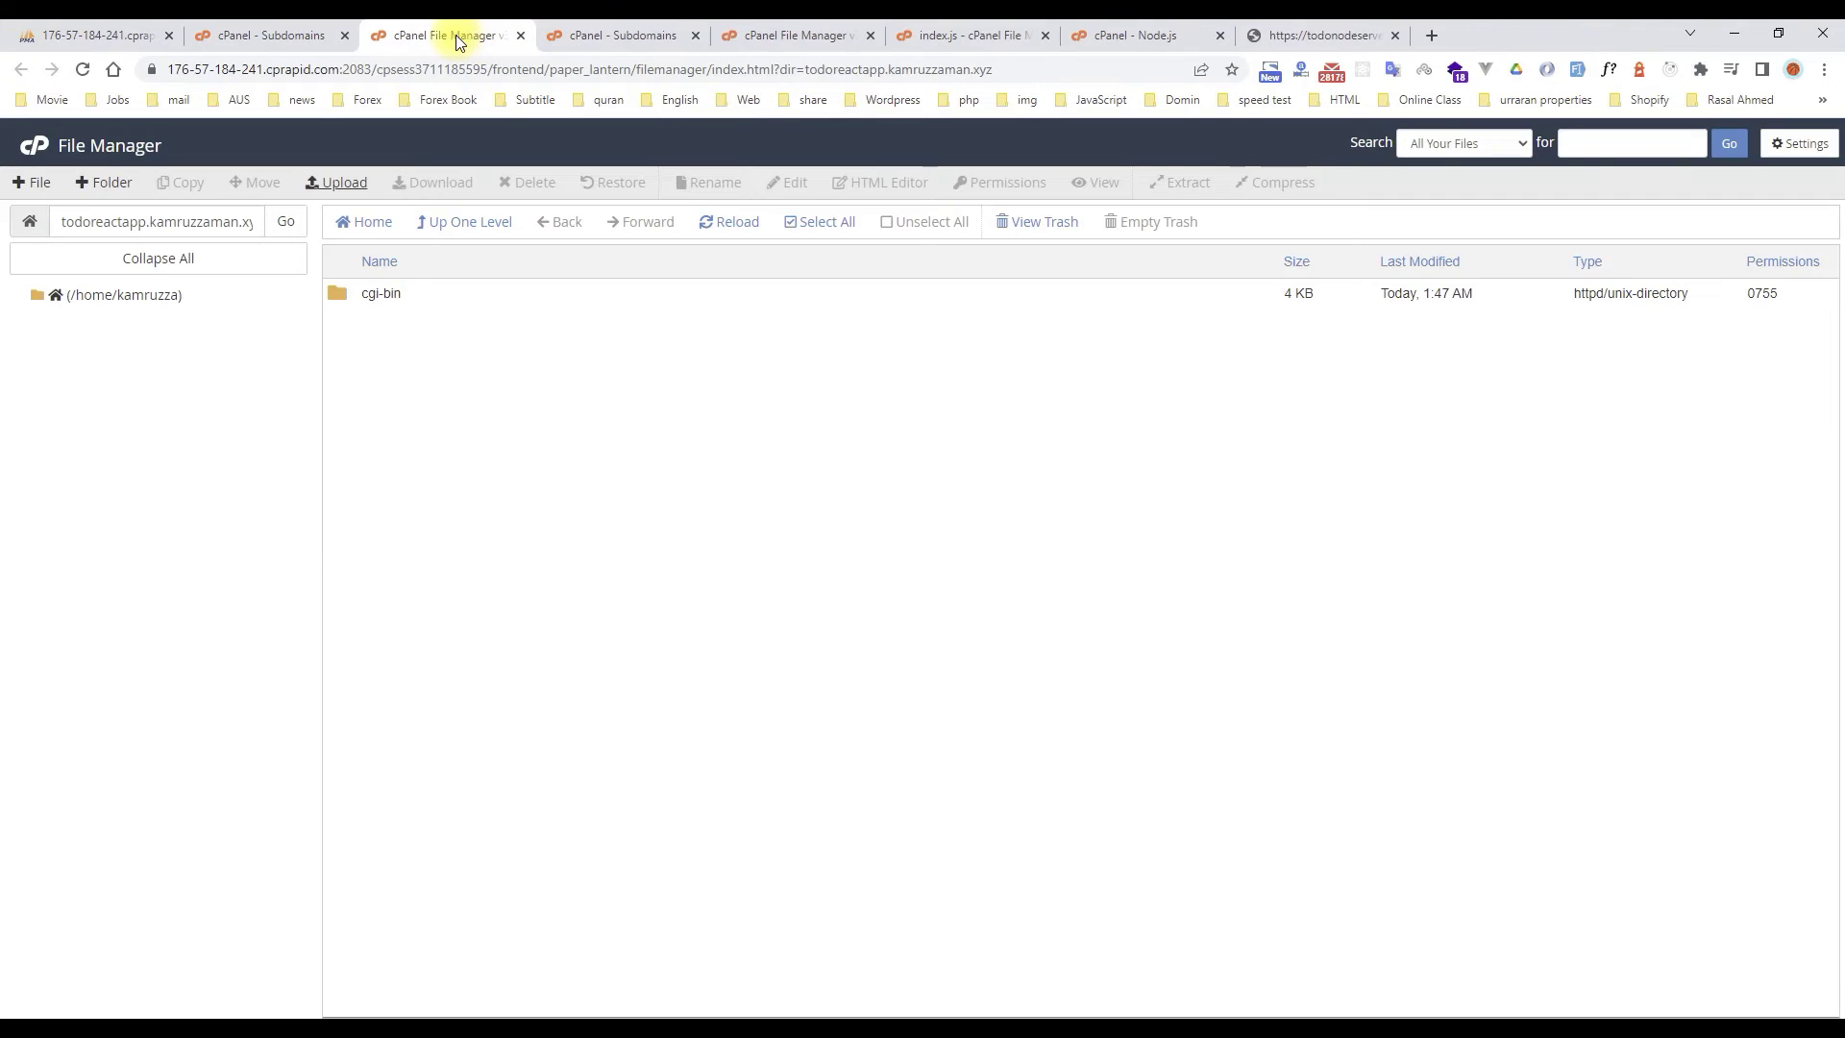
pyautogui.click(730, 225)
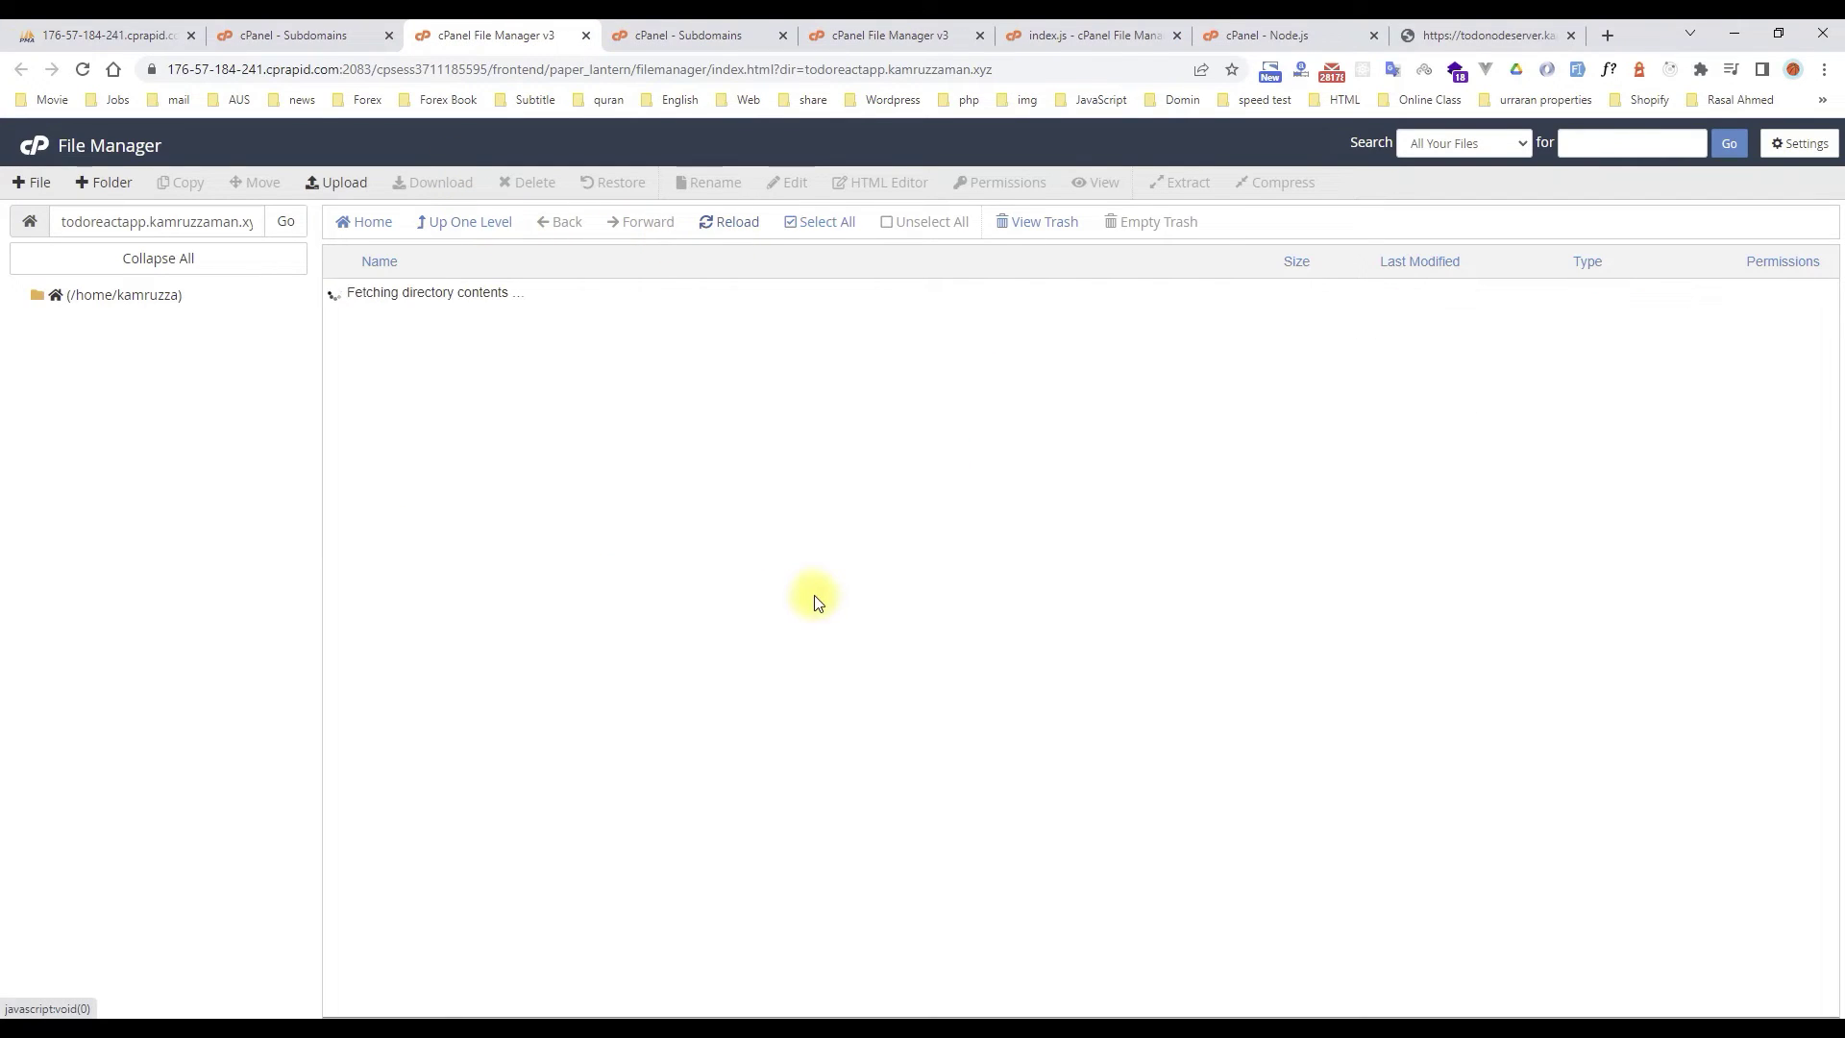
# - Extract static.zip into the todoreactapp document root and dismiss the extraction results
pyautogui.click(350, 323)
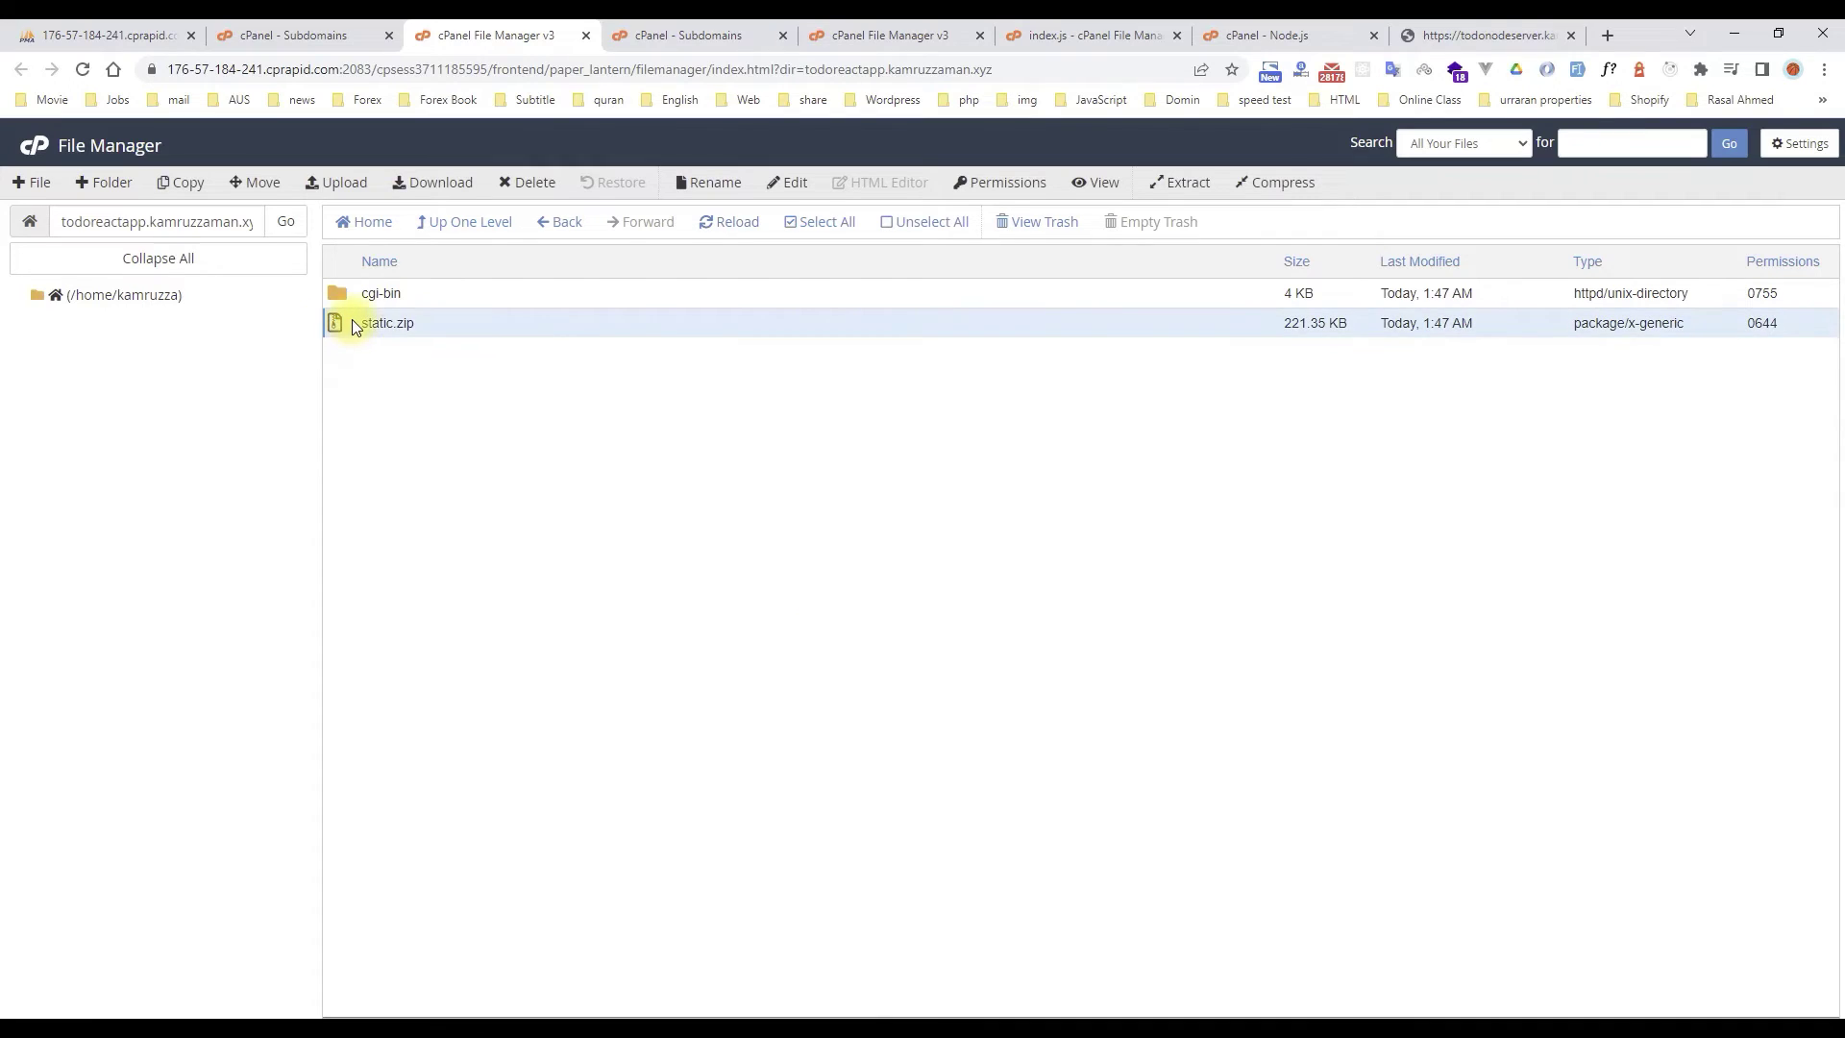
pyautogui.rightClick(354, 323)
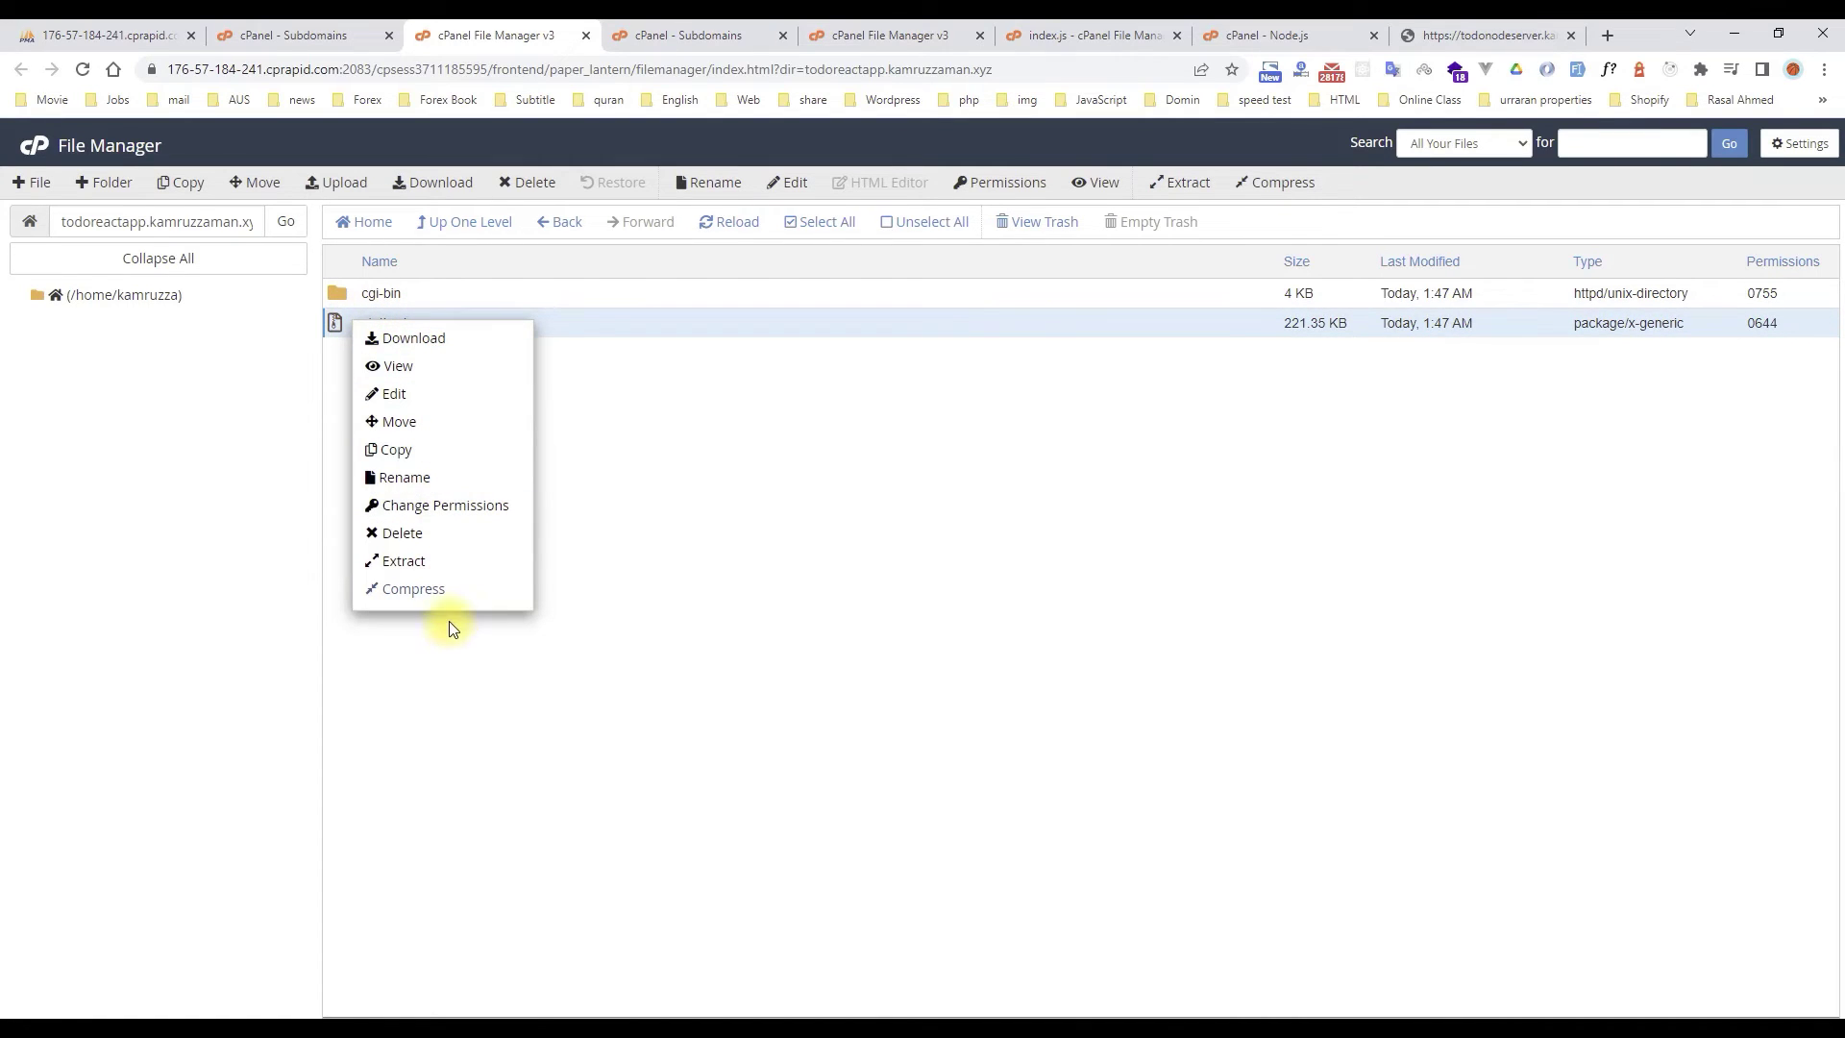
pyautogui.click(442, 560)
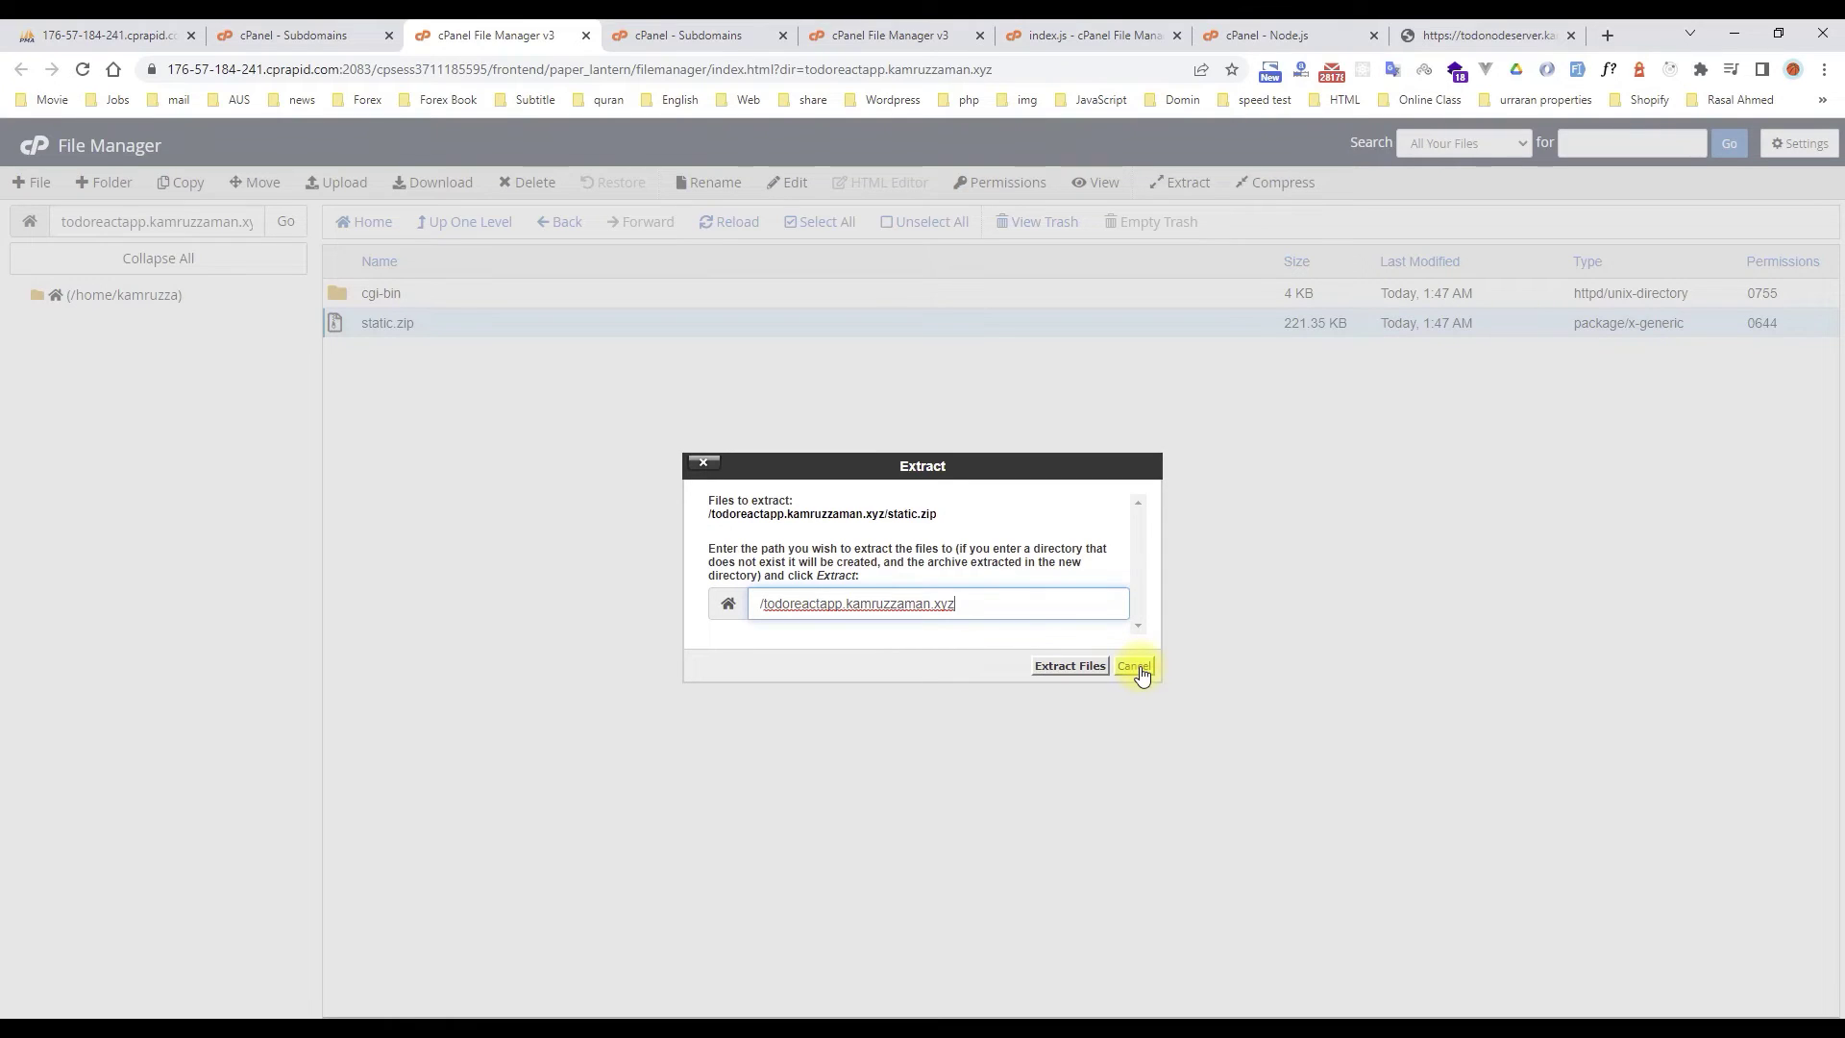
pyautogui.click(1087, 667)
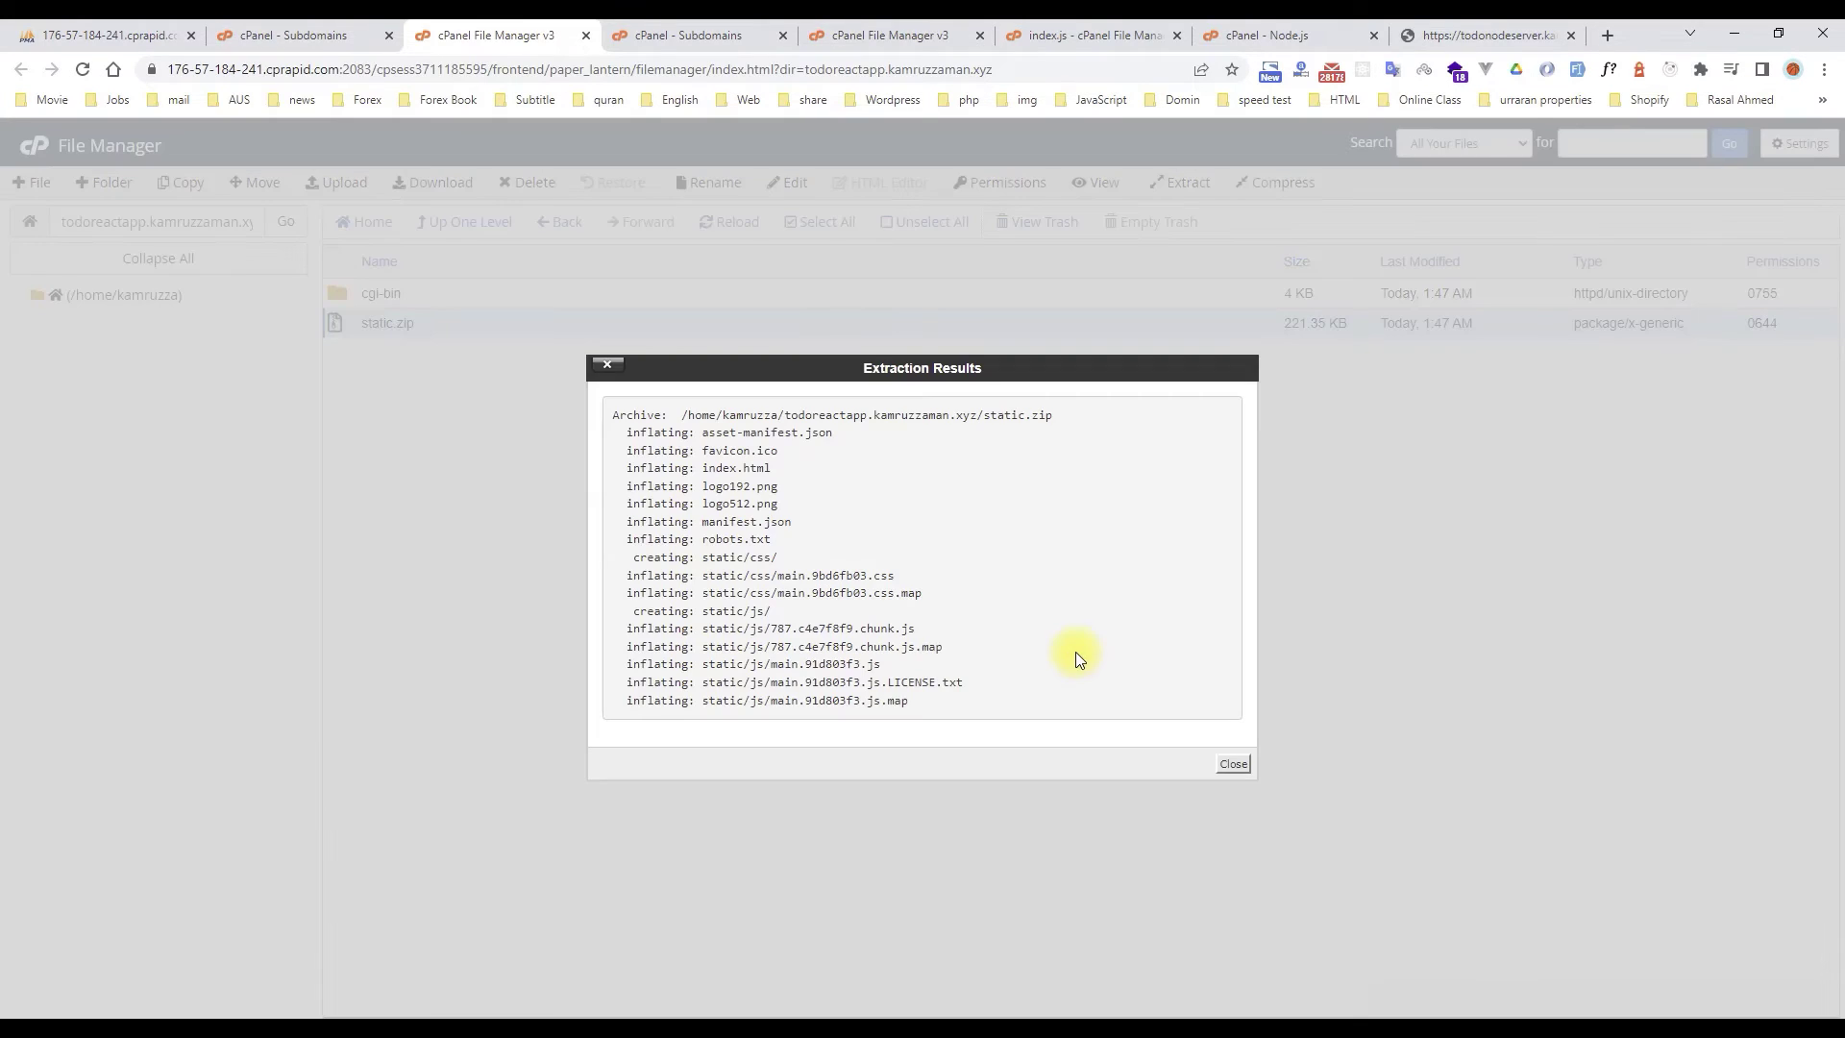
pyautogui.click(1233, 766)
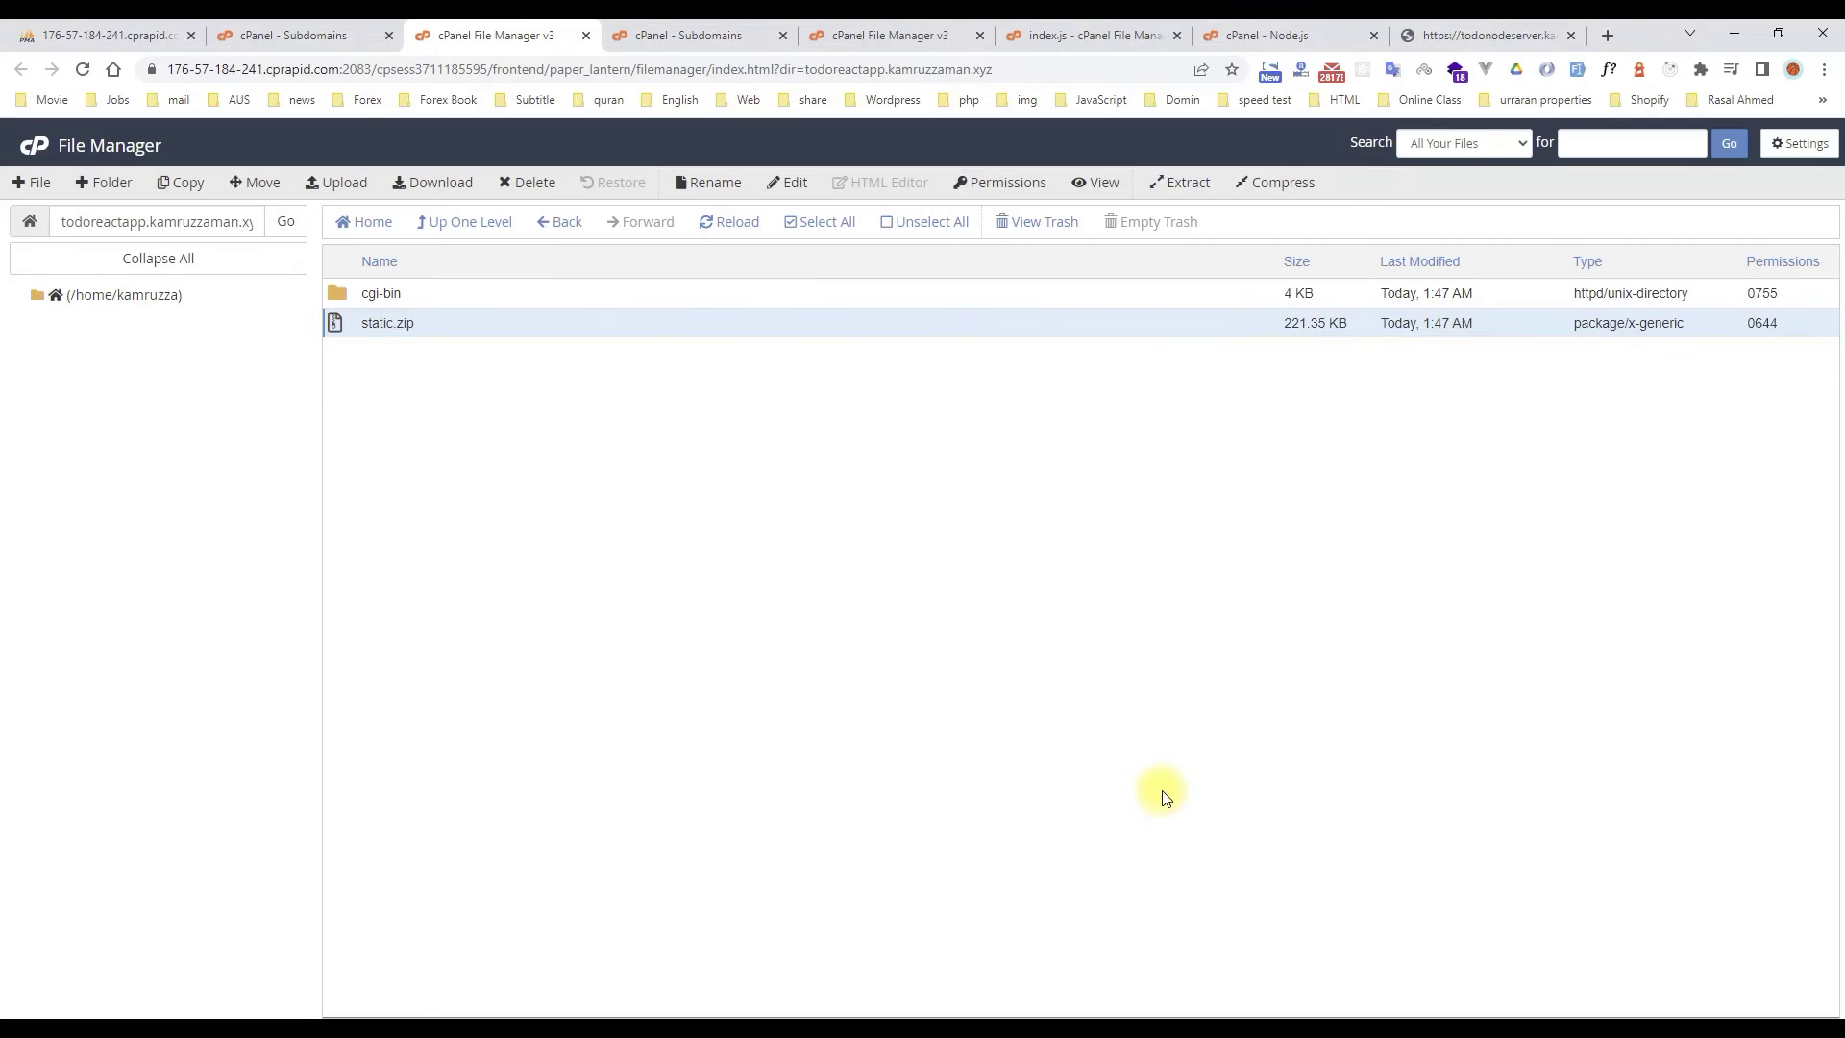
# - Switch to the webFile project in Visual Studio Code and select the localhost address of apiUrl in the client's App.js
pyautogui.moveTo(865, 1024)
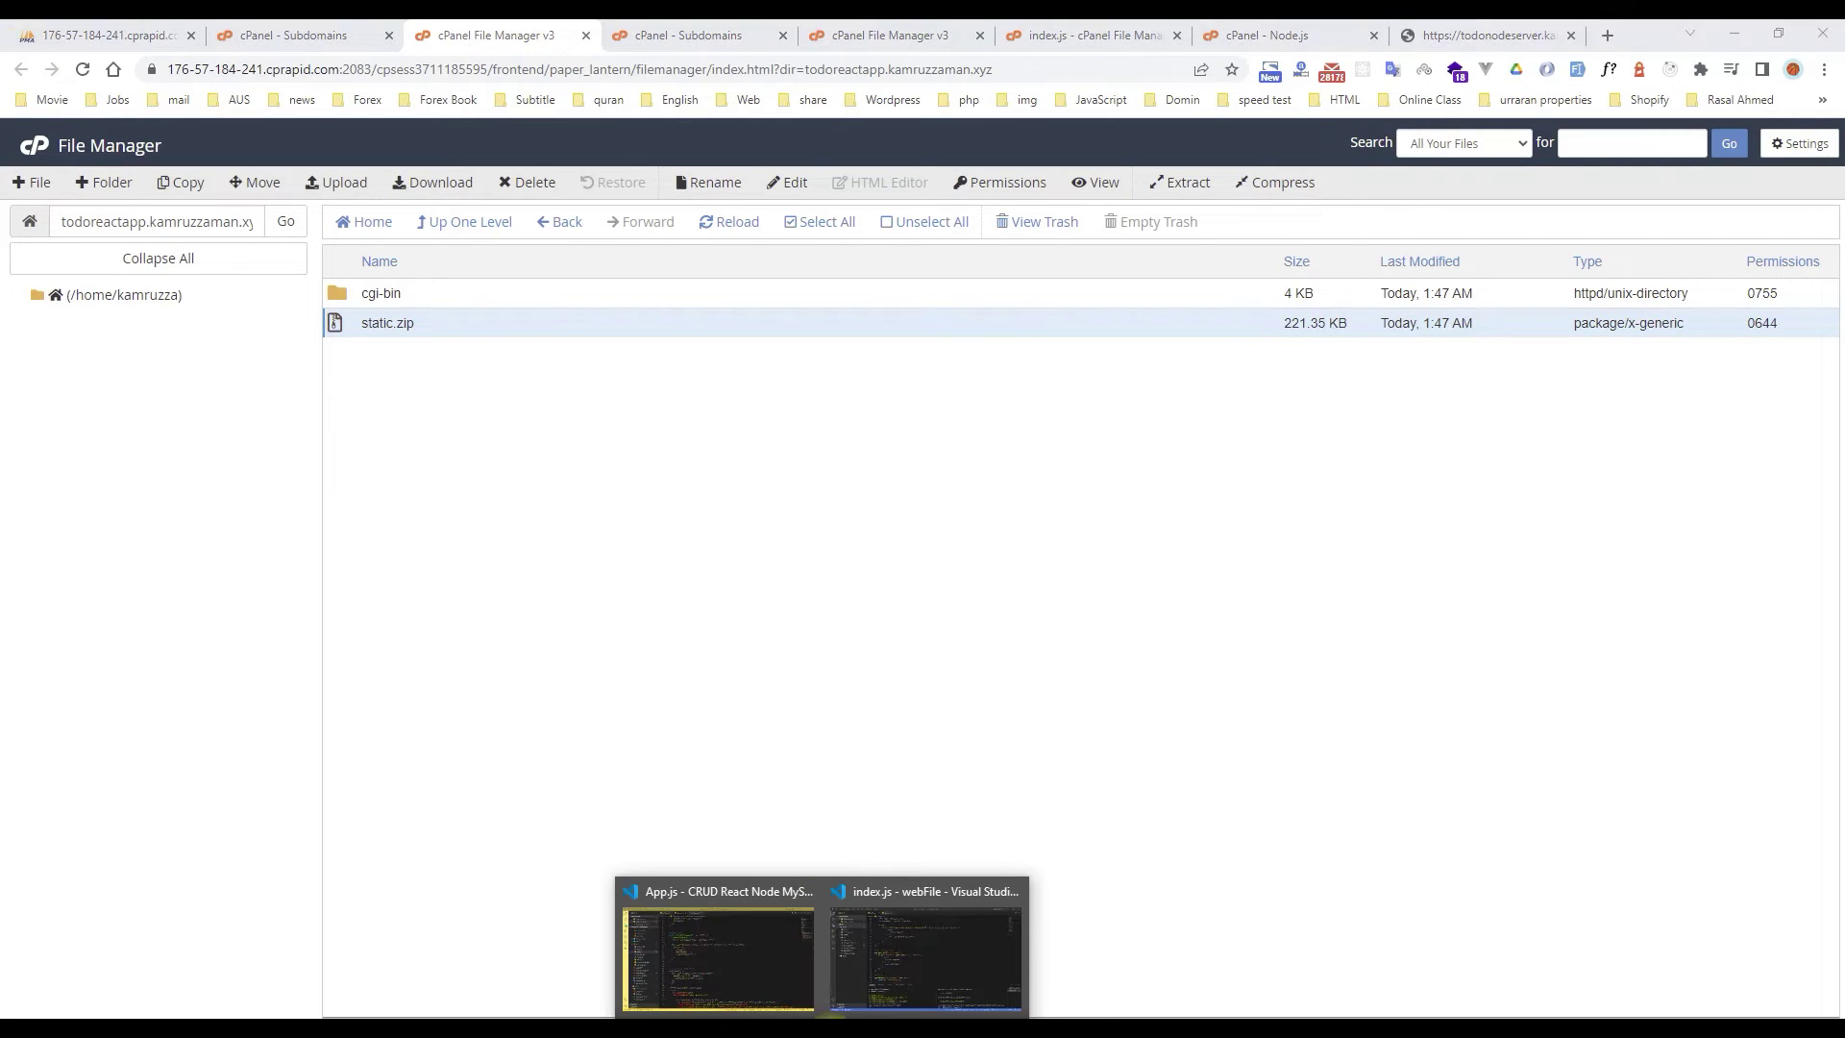
pyautogui.click(936, 965)
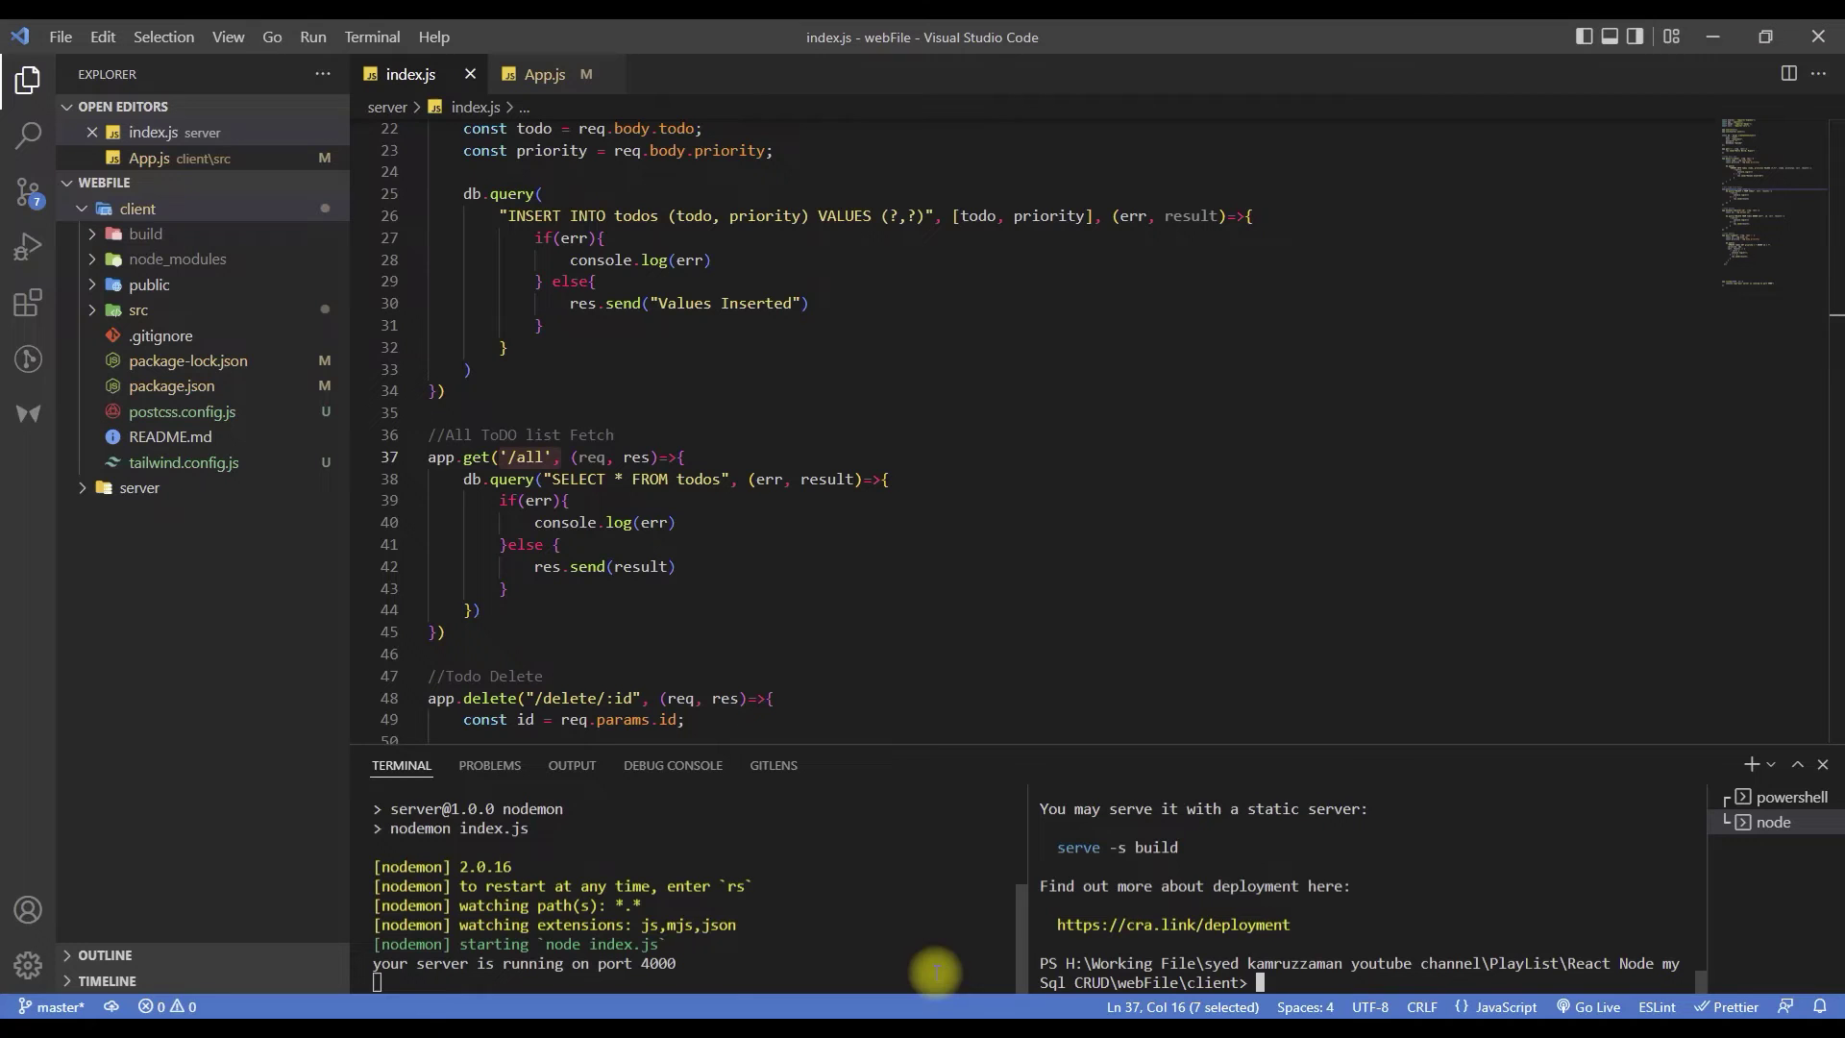
pyautogui.click(538, 74)
pyautogui.scroll(3, 970, 301)
pyautogui.moveTo(588, 343); pyautogui.dragTo(774, 344)
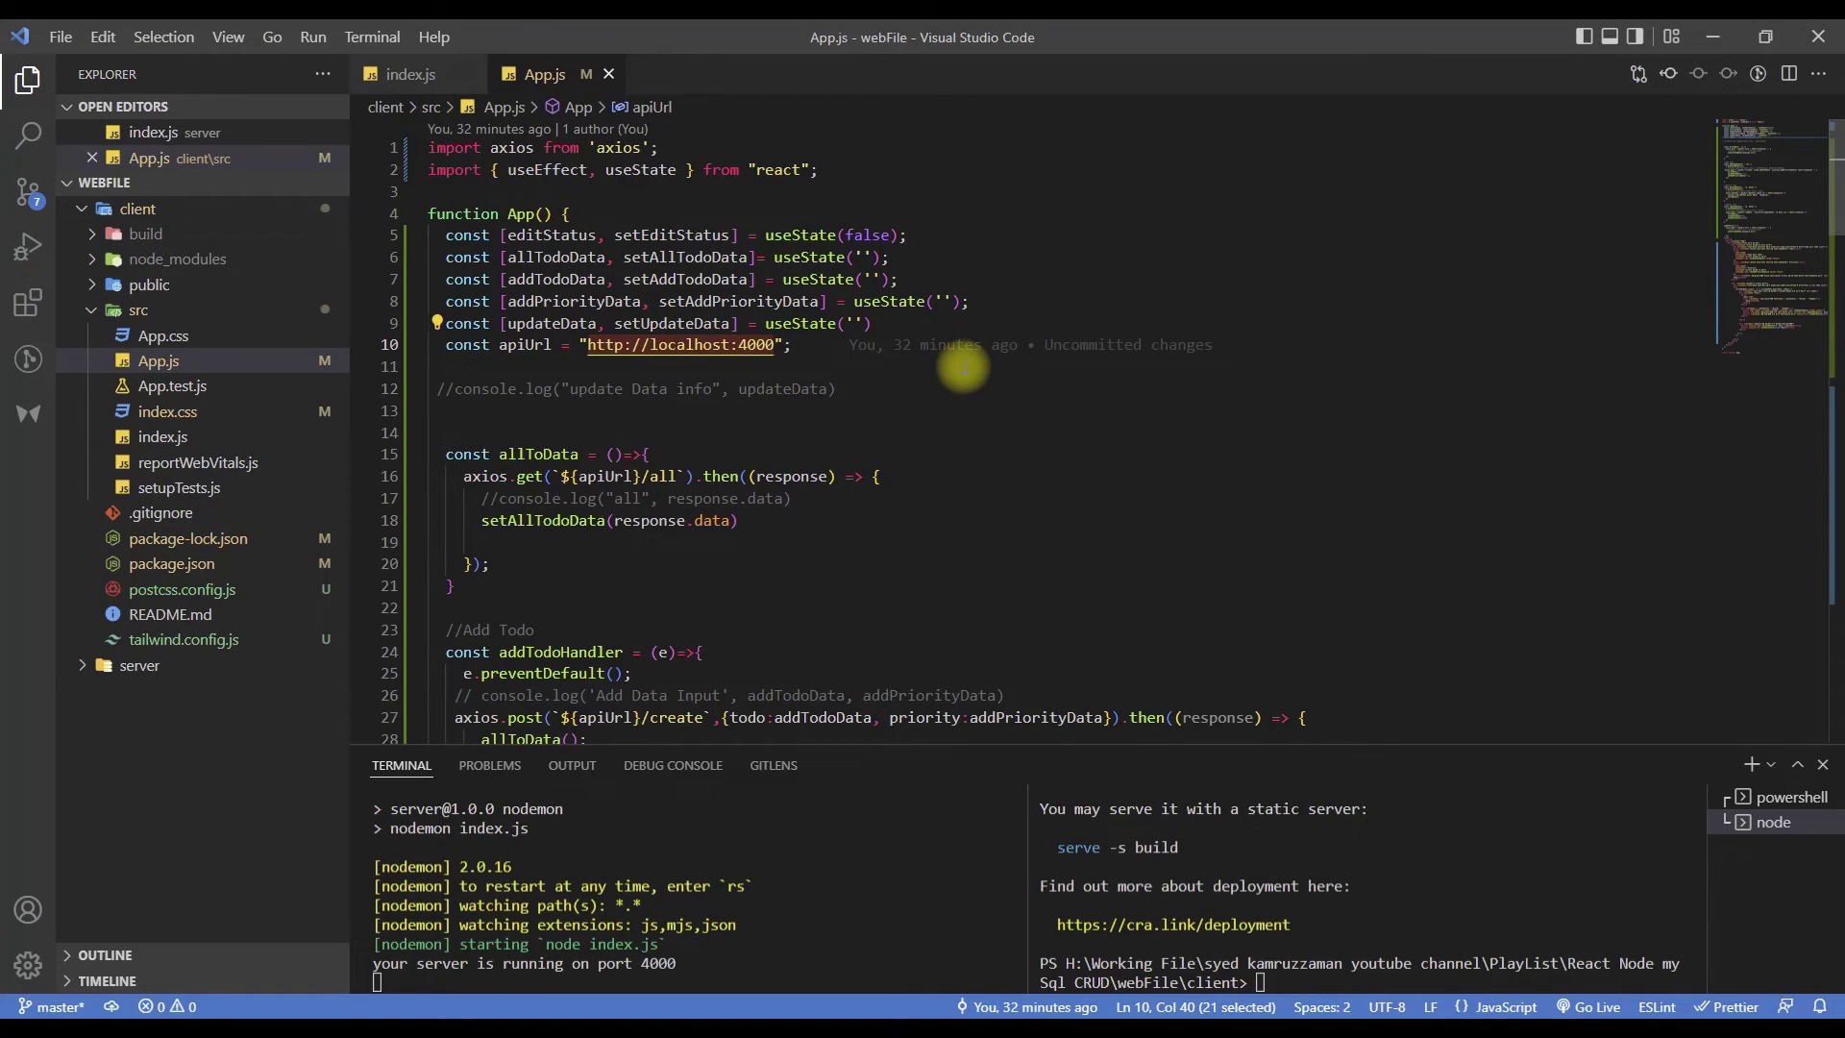
# - Switch back to Chrome and bring up the page of the todonodeserver subdomain
pyautogui.click(963, 945)
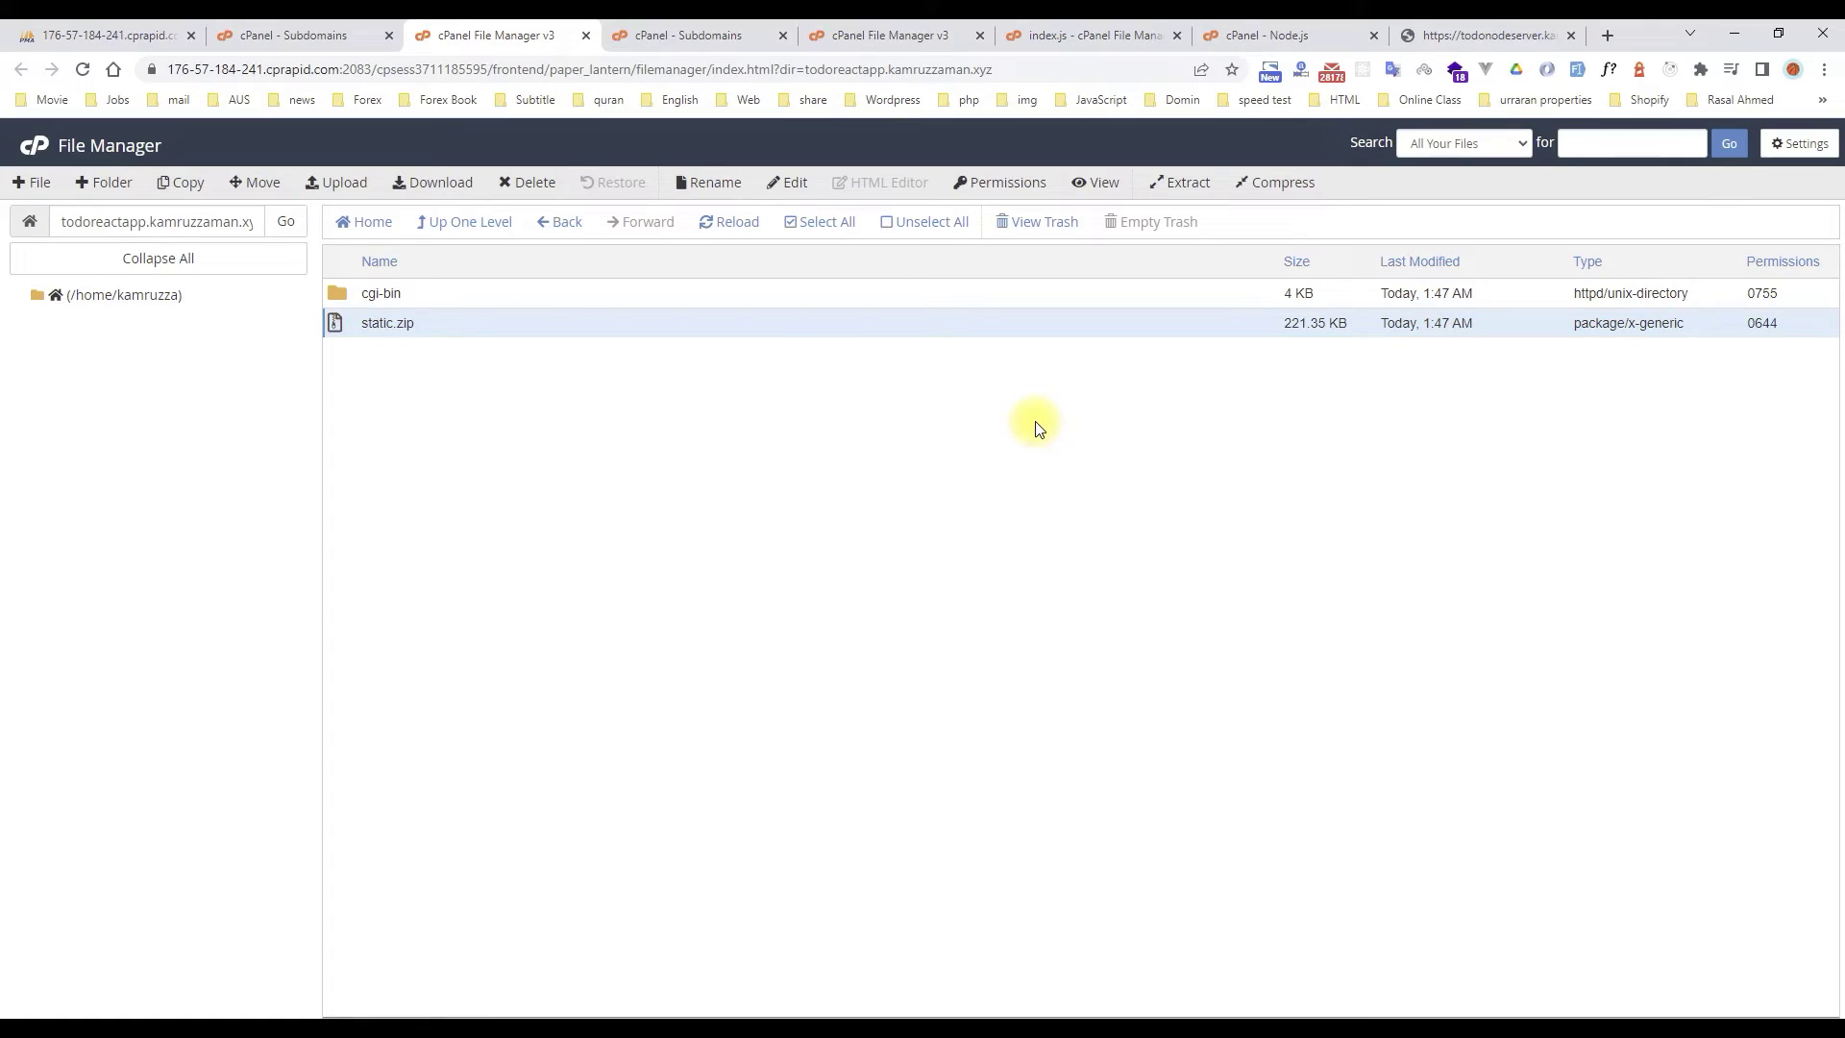
pyautogui.hotkey('alt', 'Tab')
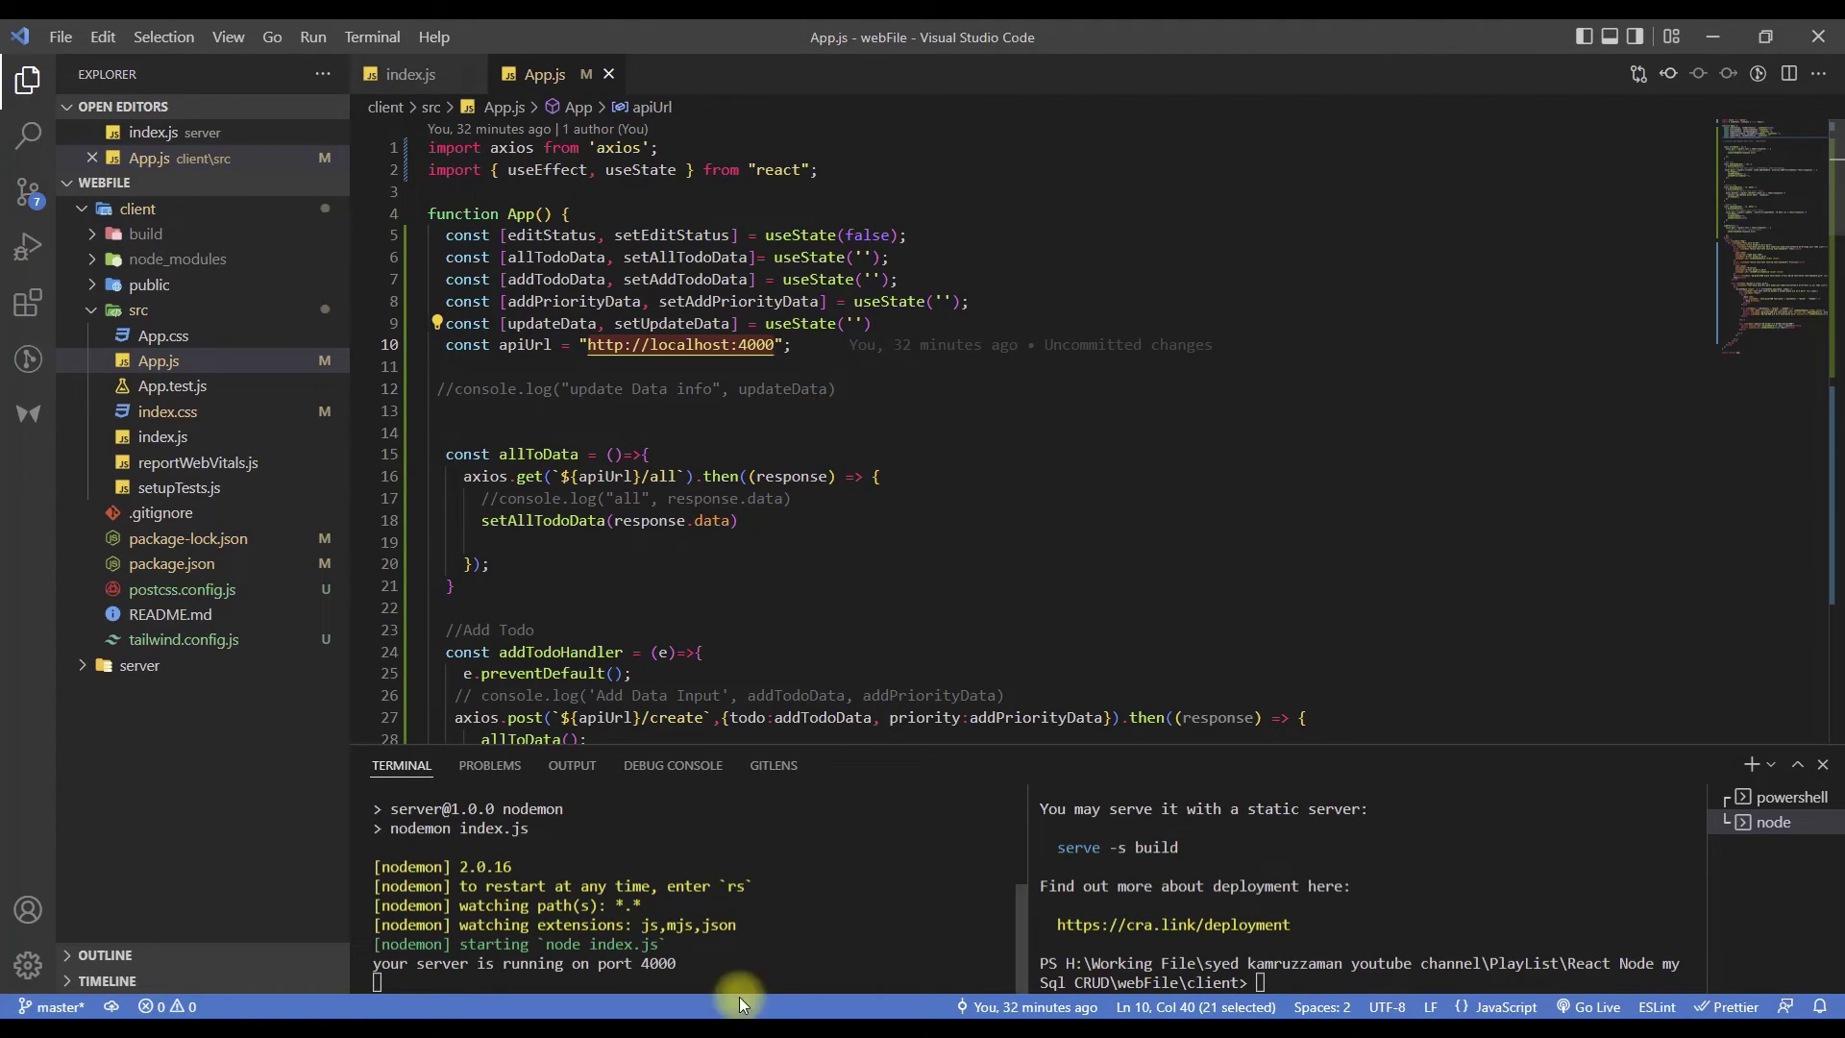
pyautogui.moveTo(755, 990)
pyautogui.click(969, 956)
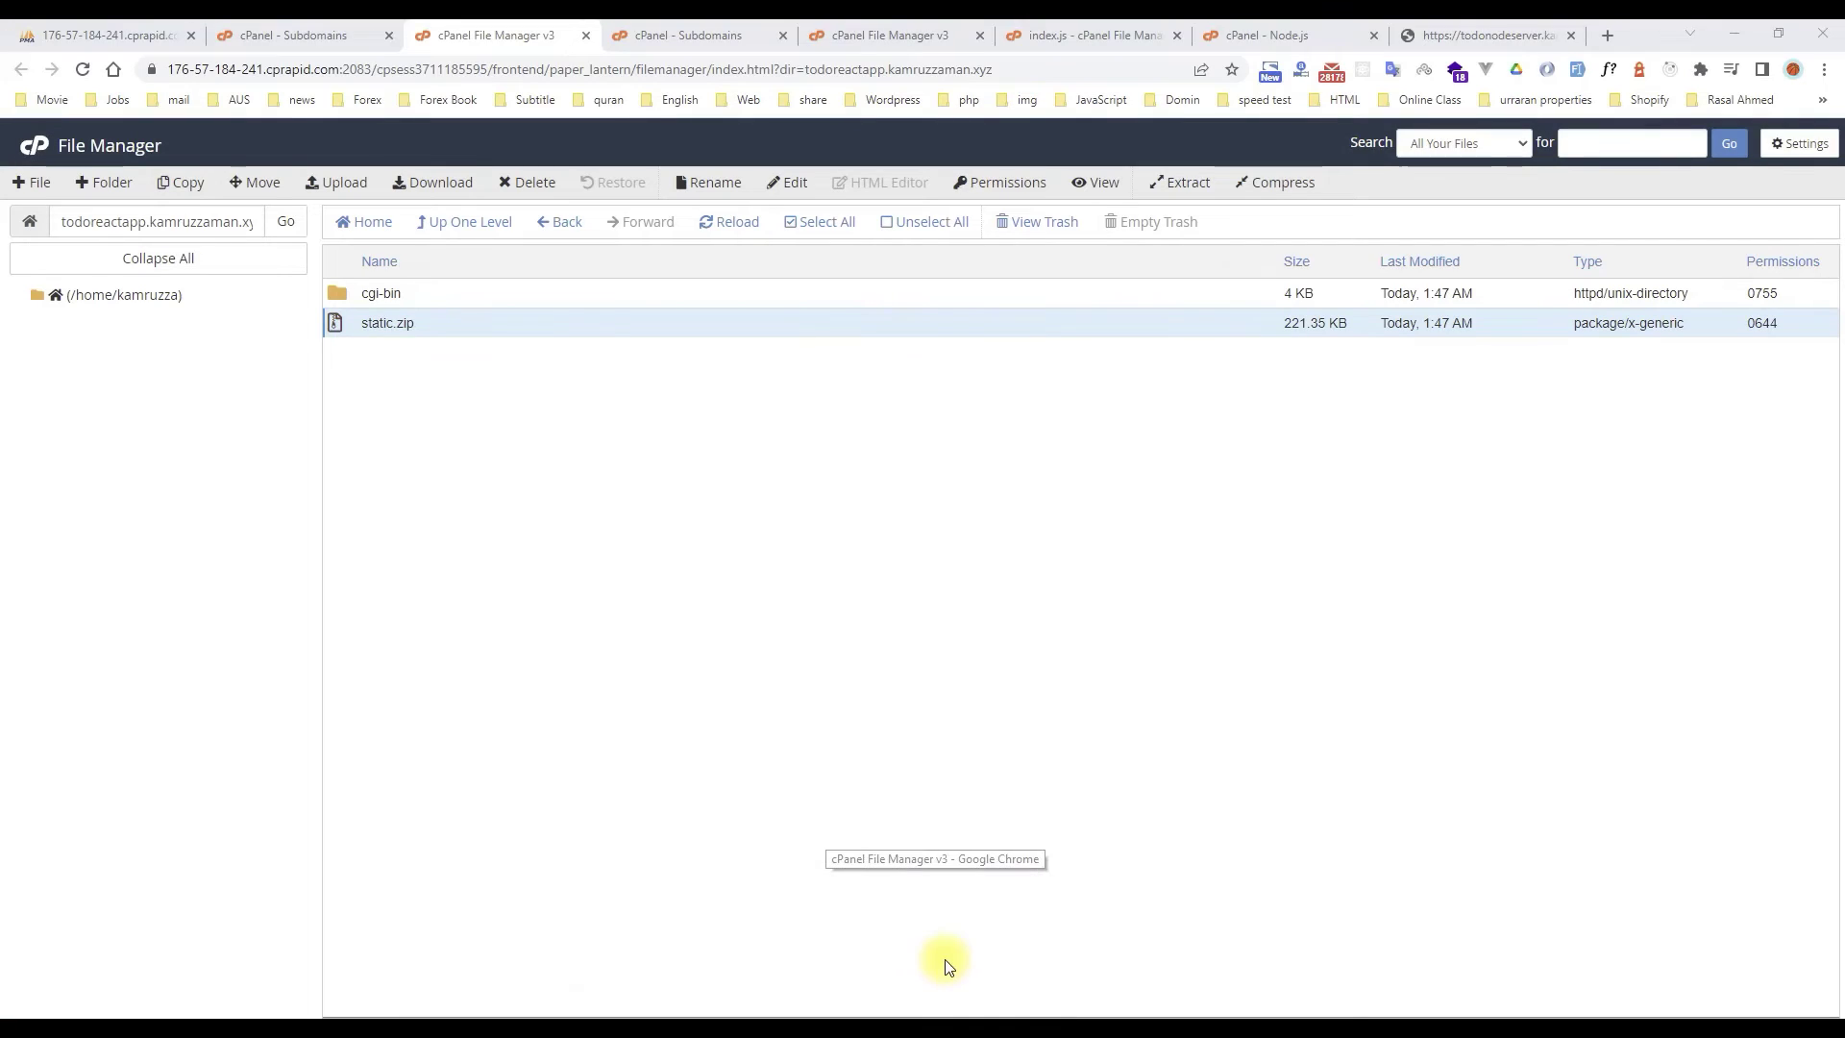
pyautogui.click(1312, 35)
pyautogui.click(1470, 35)
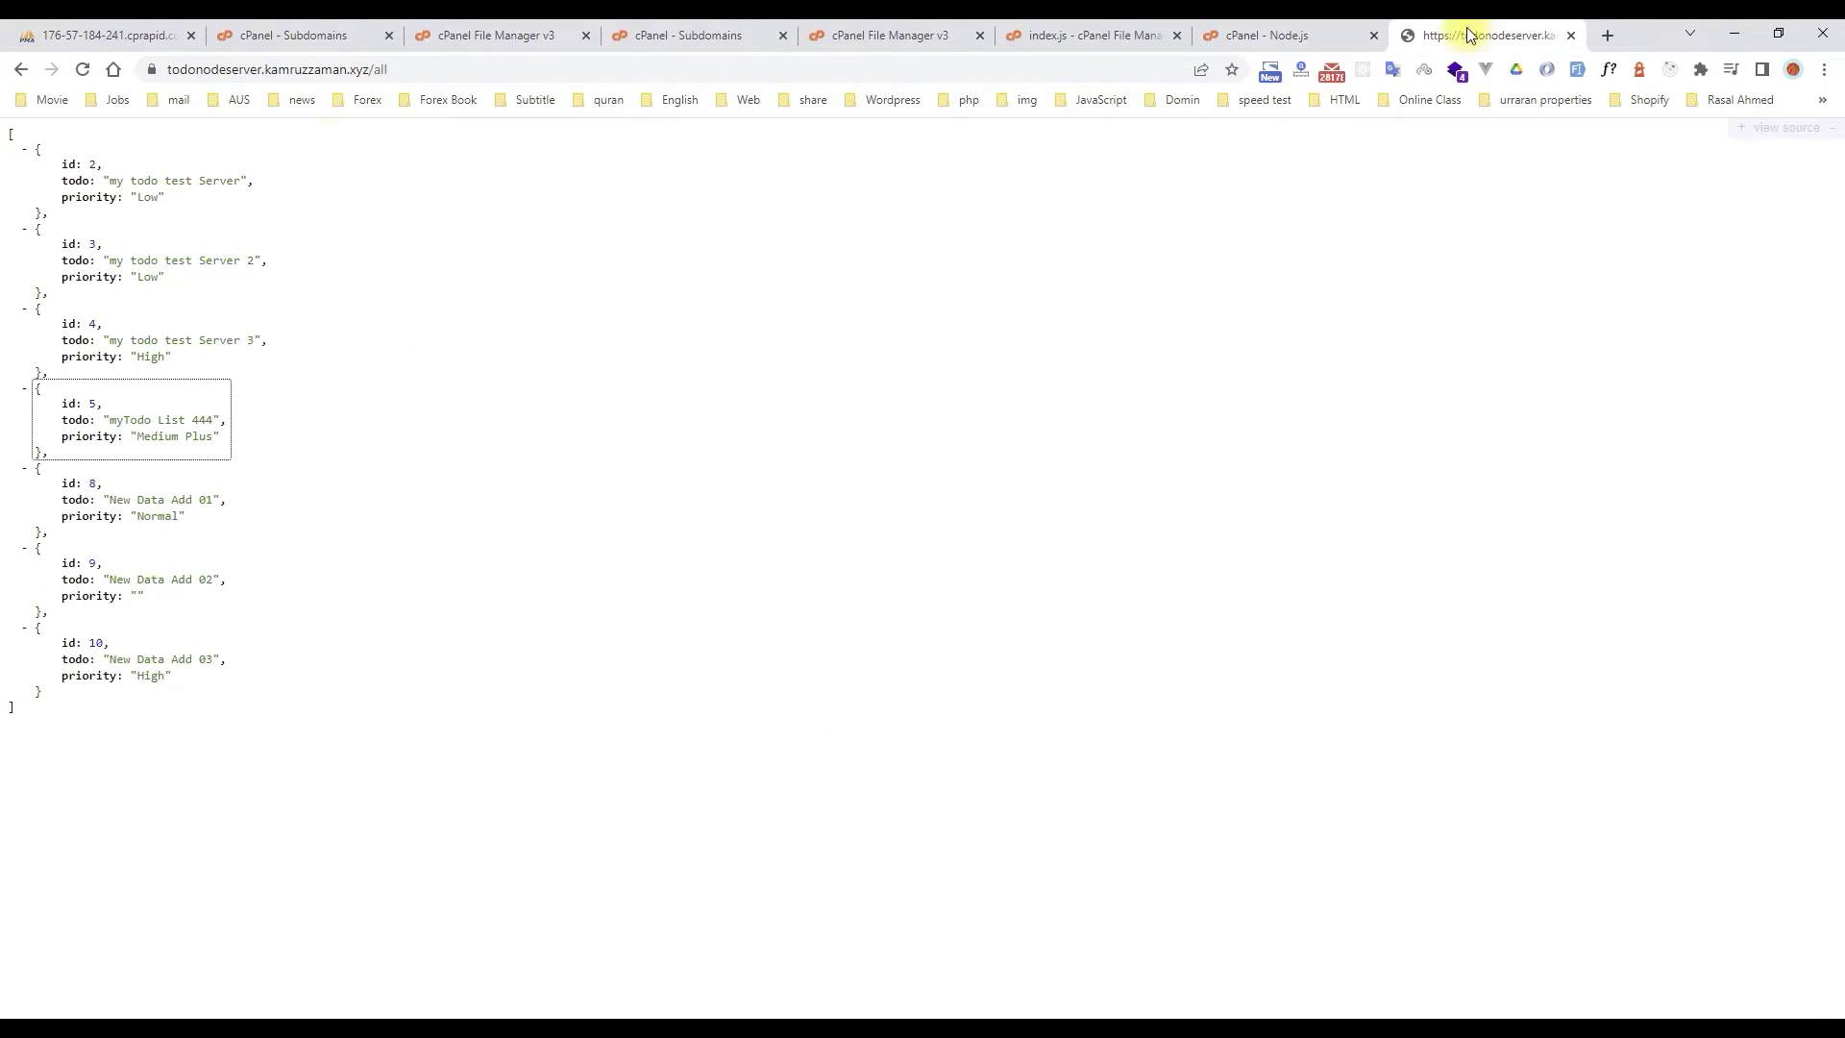
# - Remove "all" from the todonodeserver address, load the site's root page and copy its URL
pyautogui.click(374, 67)
pyautogui.click(586, 66)
pyautogui.press('BackSpace')
pyautogui.press('BackSpace')
pyautogui.press('BackSpace')
pyautogui.press('Return')
pyautogui.click(257, 72)
pyautogui.hotkey('ctrl', 'c')
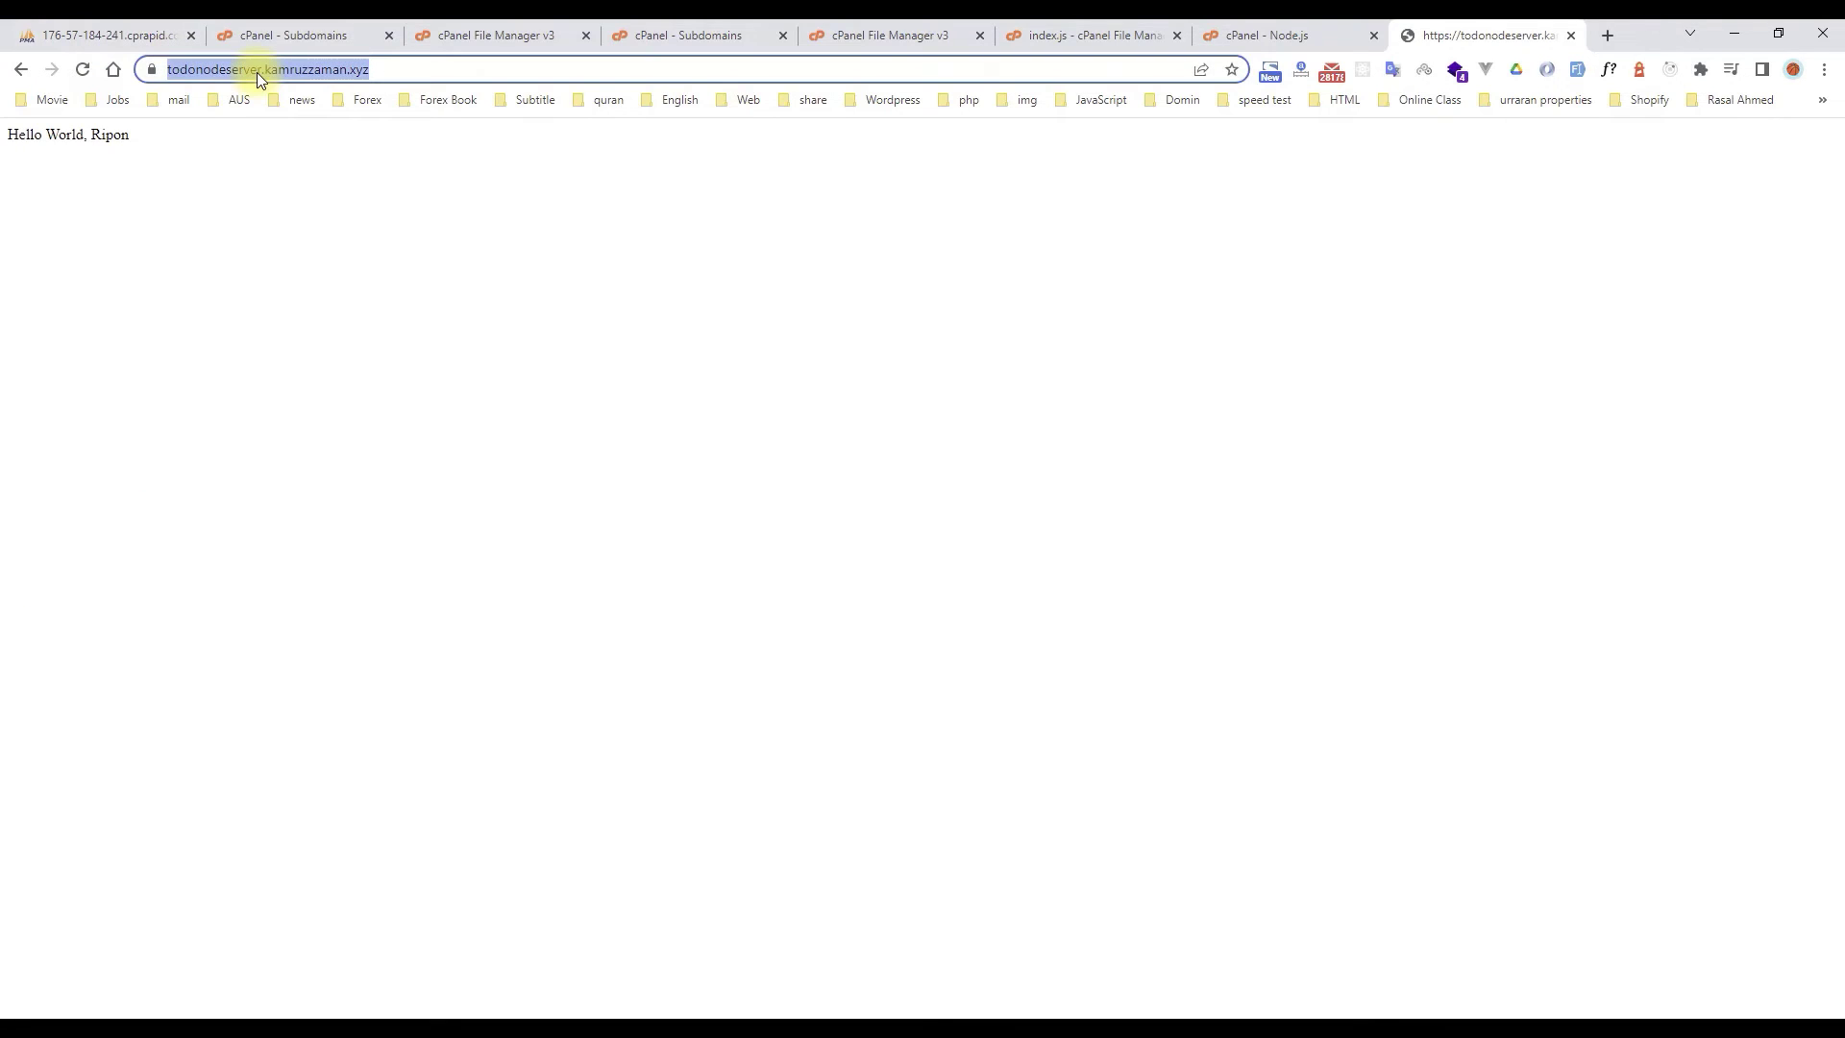
# - In App.js in Visual Studio Code, replace apiUrl's localhost address with the copied todonodeserver URL, without the trailing slash
pyautogui.moveTo(831, 1009)
pyautogui.click(889, 946)
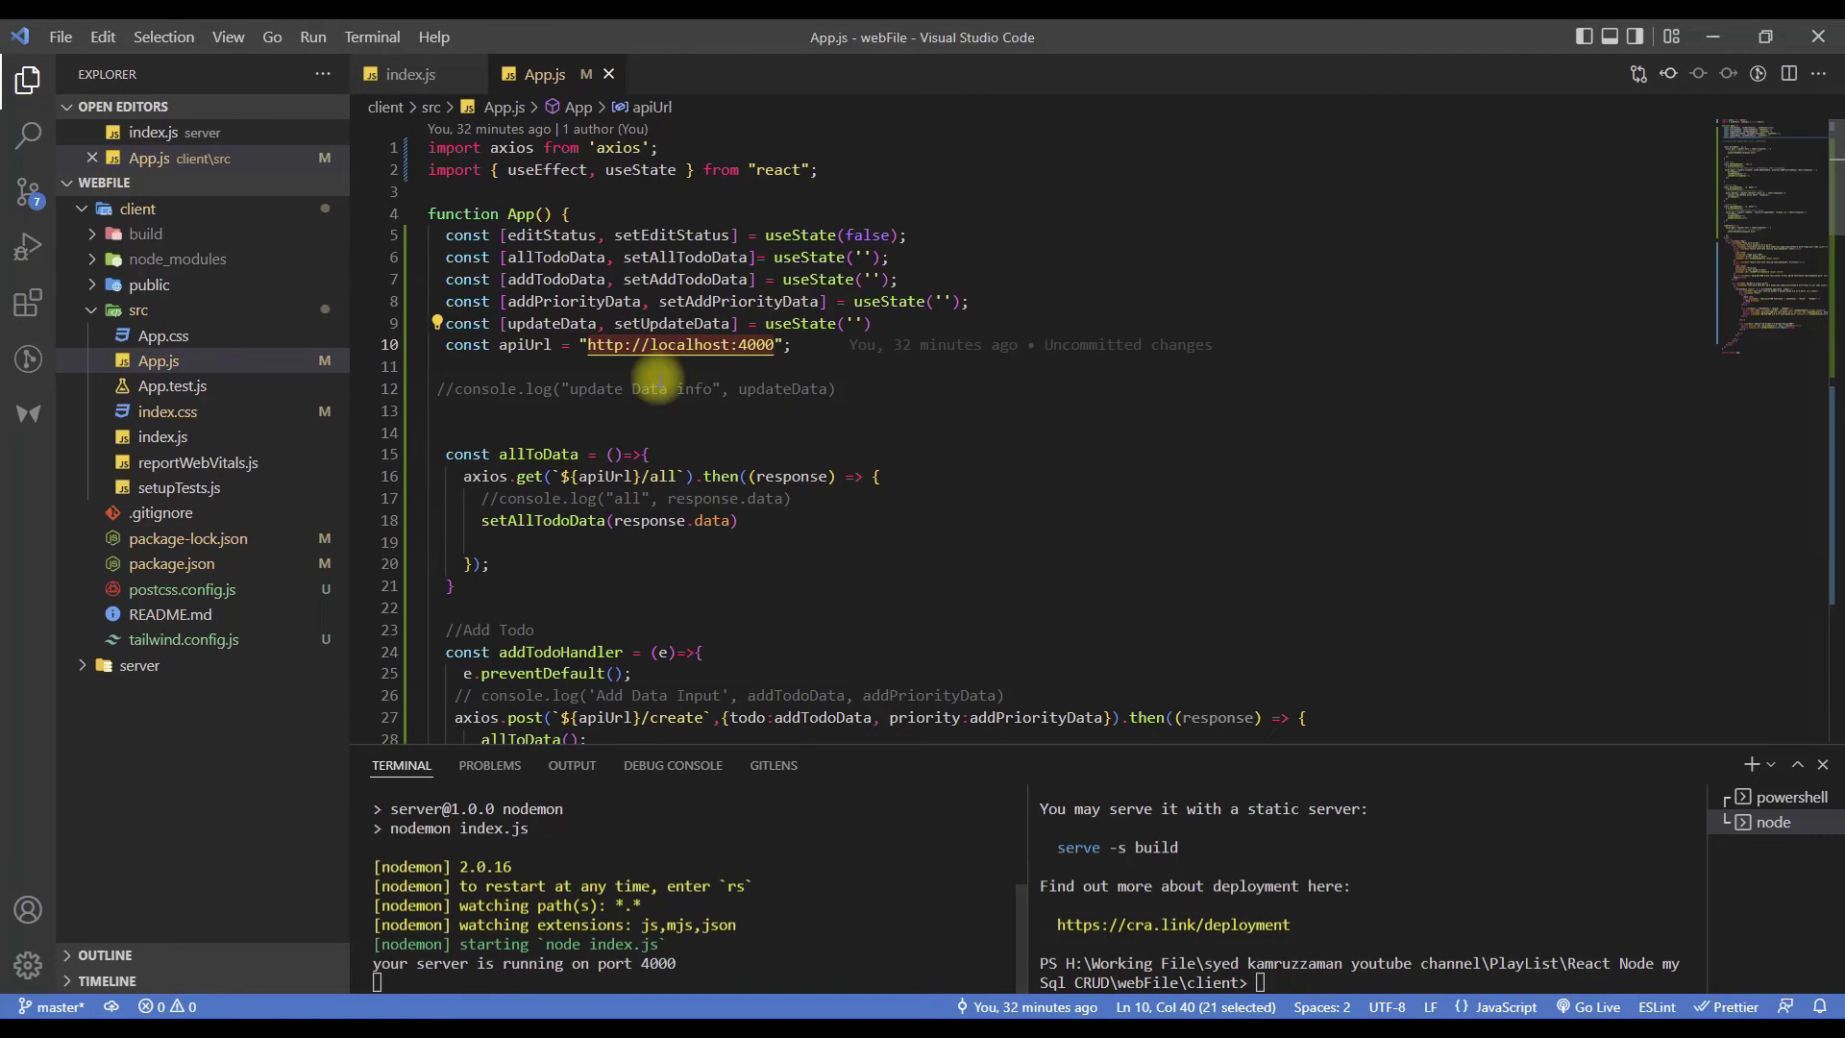
pyautogui.moveTo(588, 346); pyautogui.dragTo(777, 344)
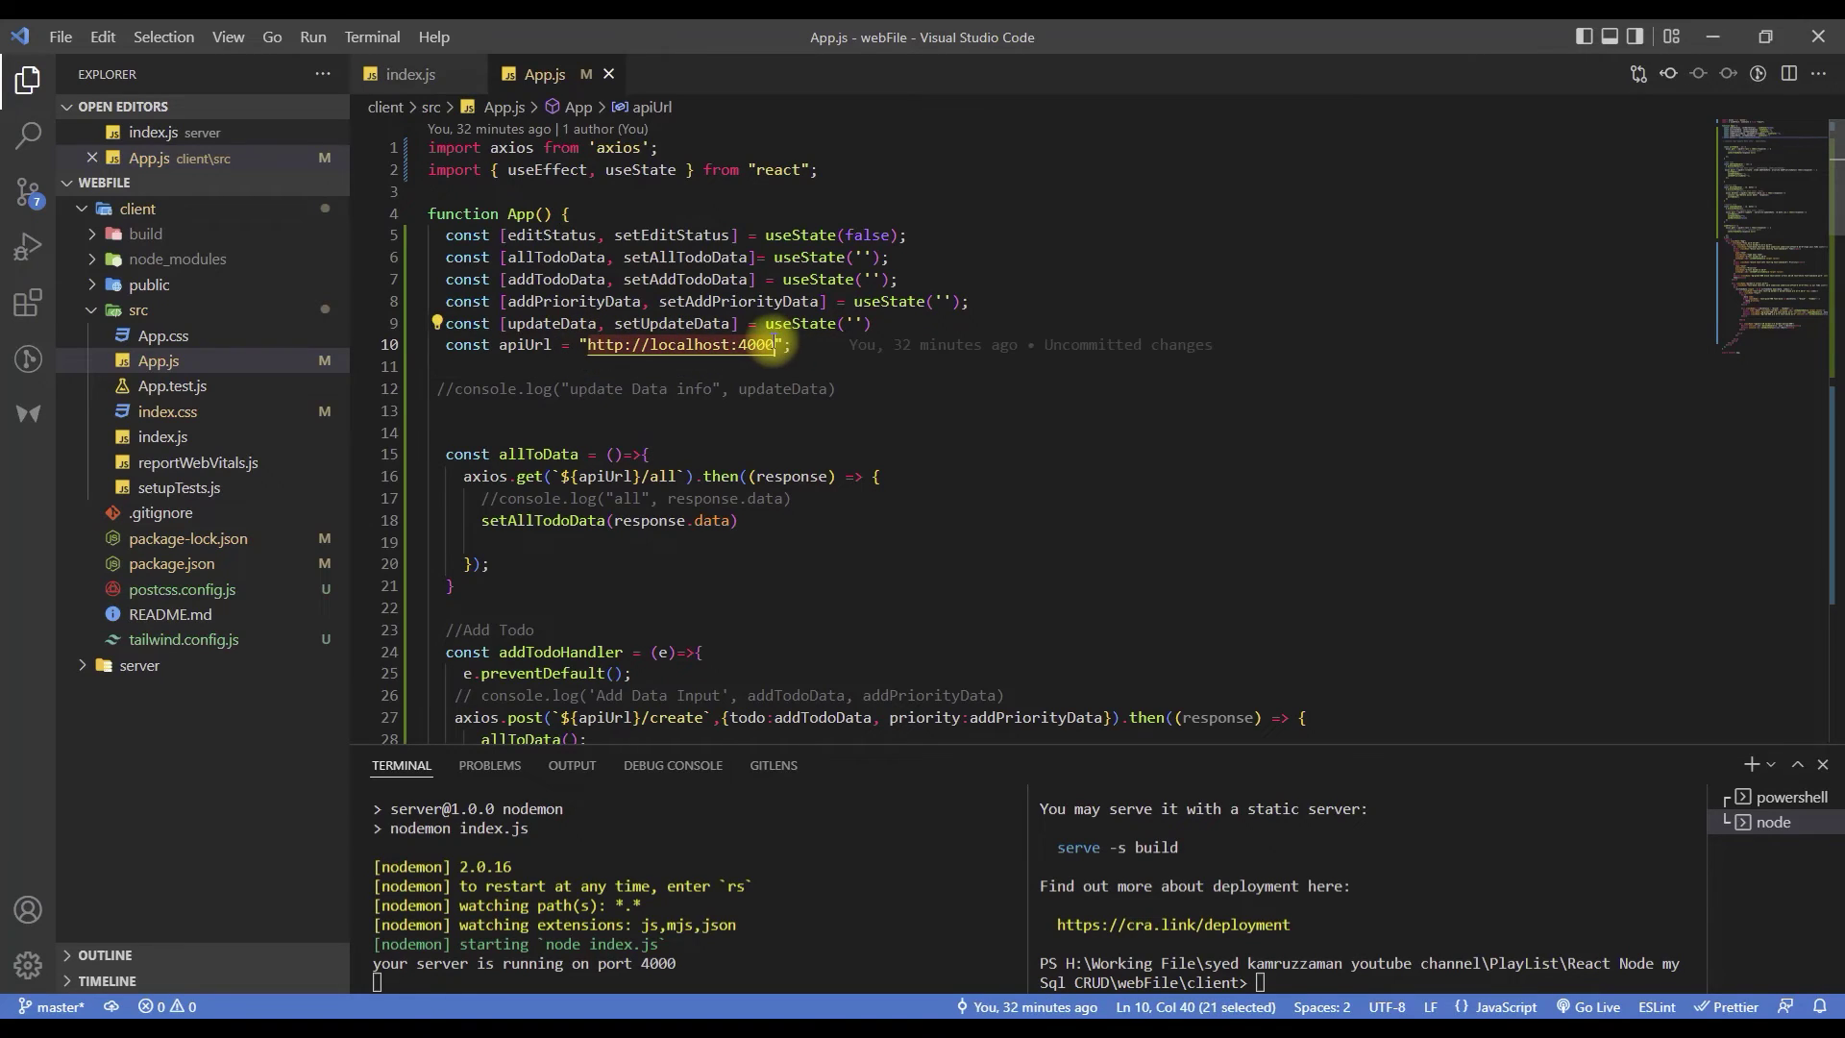
pyautogui.press('BackSpace')
pyautogui.hotkey('ctrl', 'v')
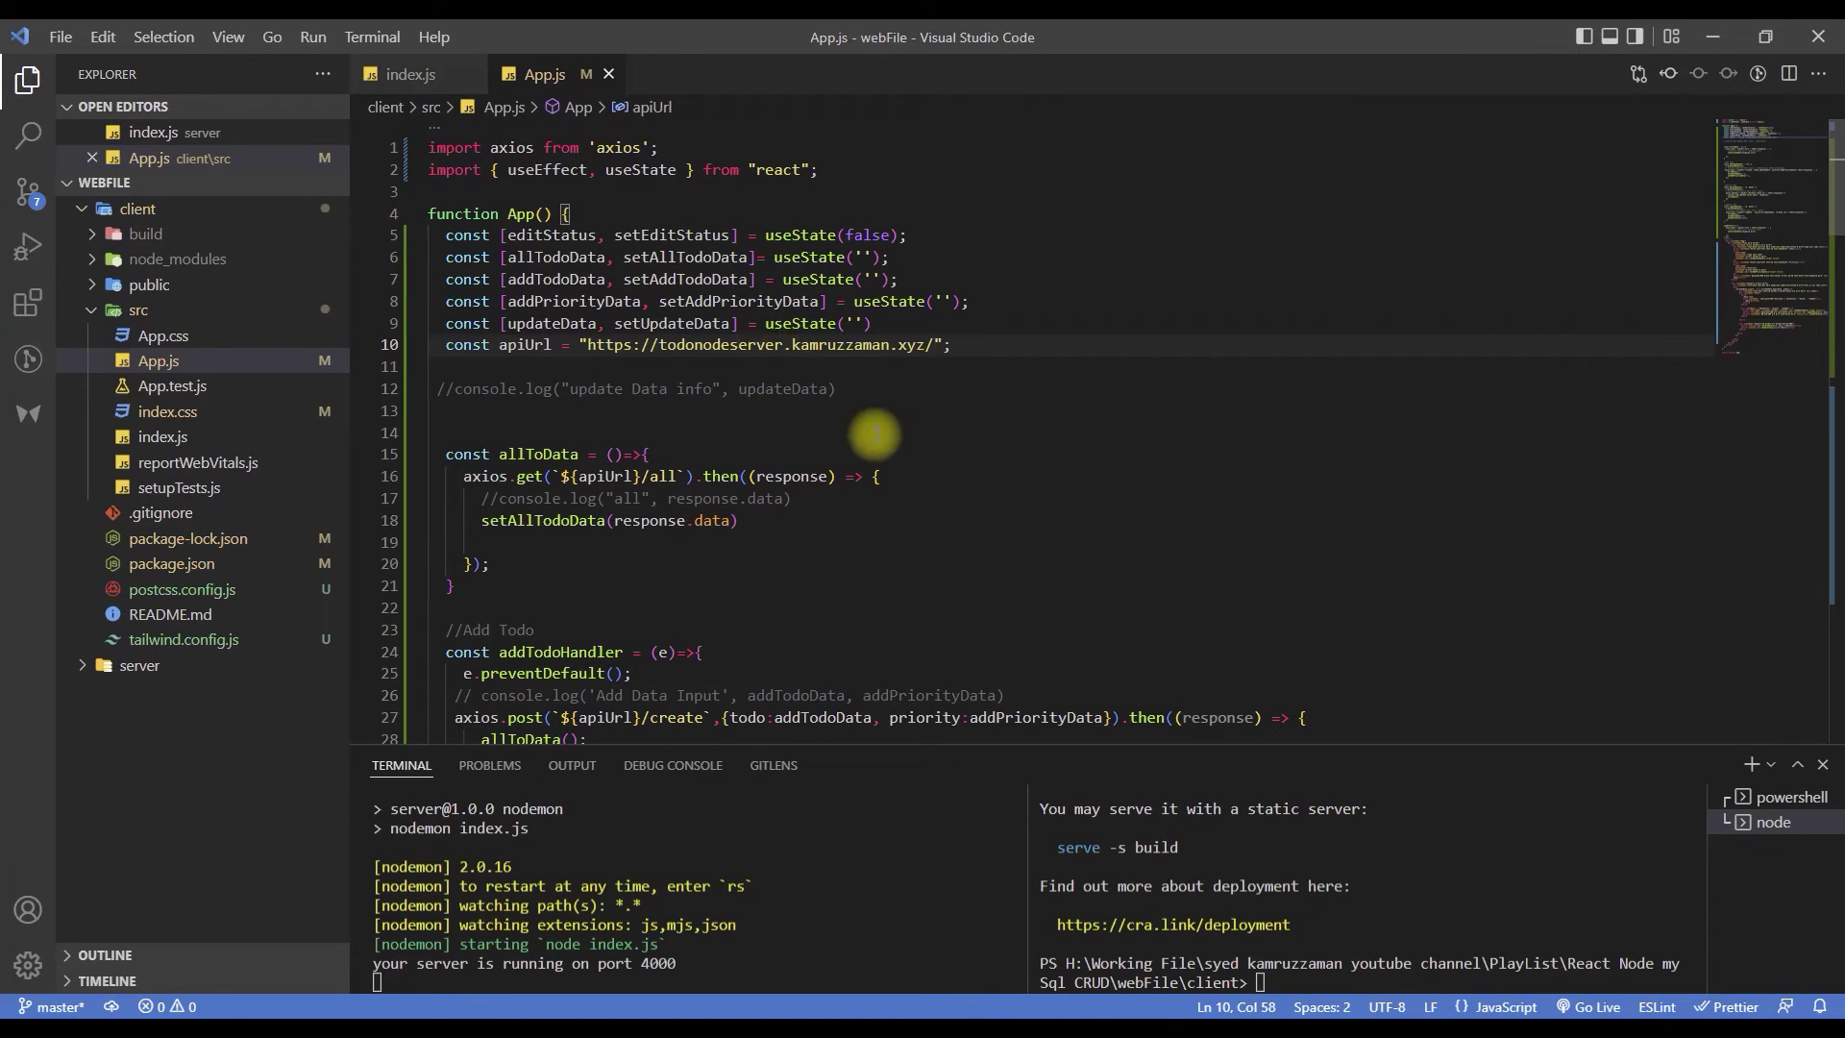
pyautogui.press('BackSpace')
# - Check how the axios requests for adding, deleting and updating todos in App.js use apiUrl
pyautogui.scroll(-7, 733, 548)
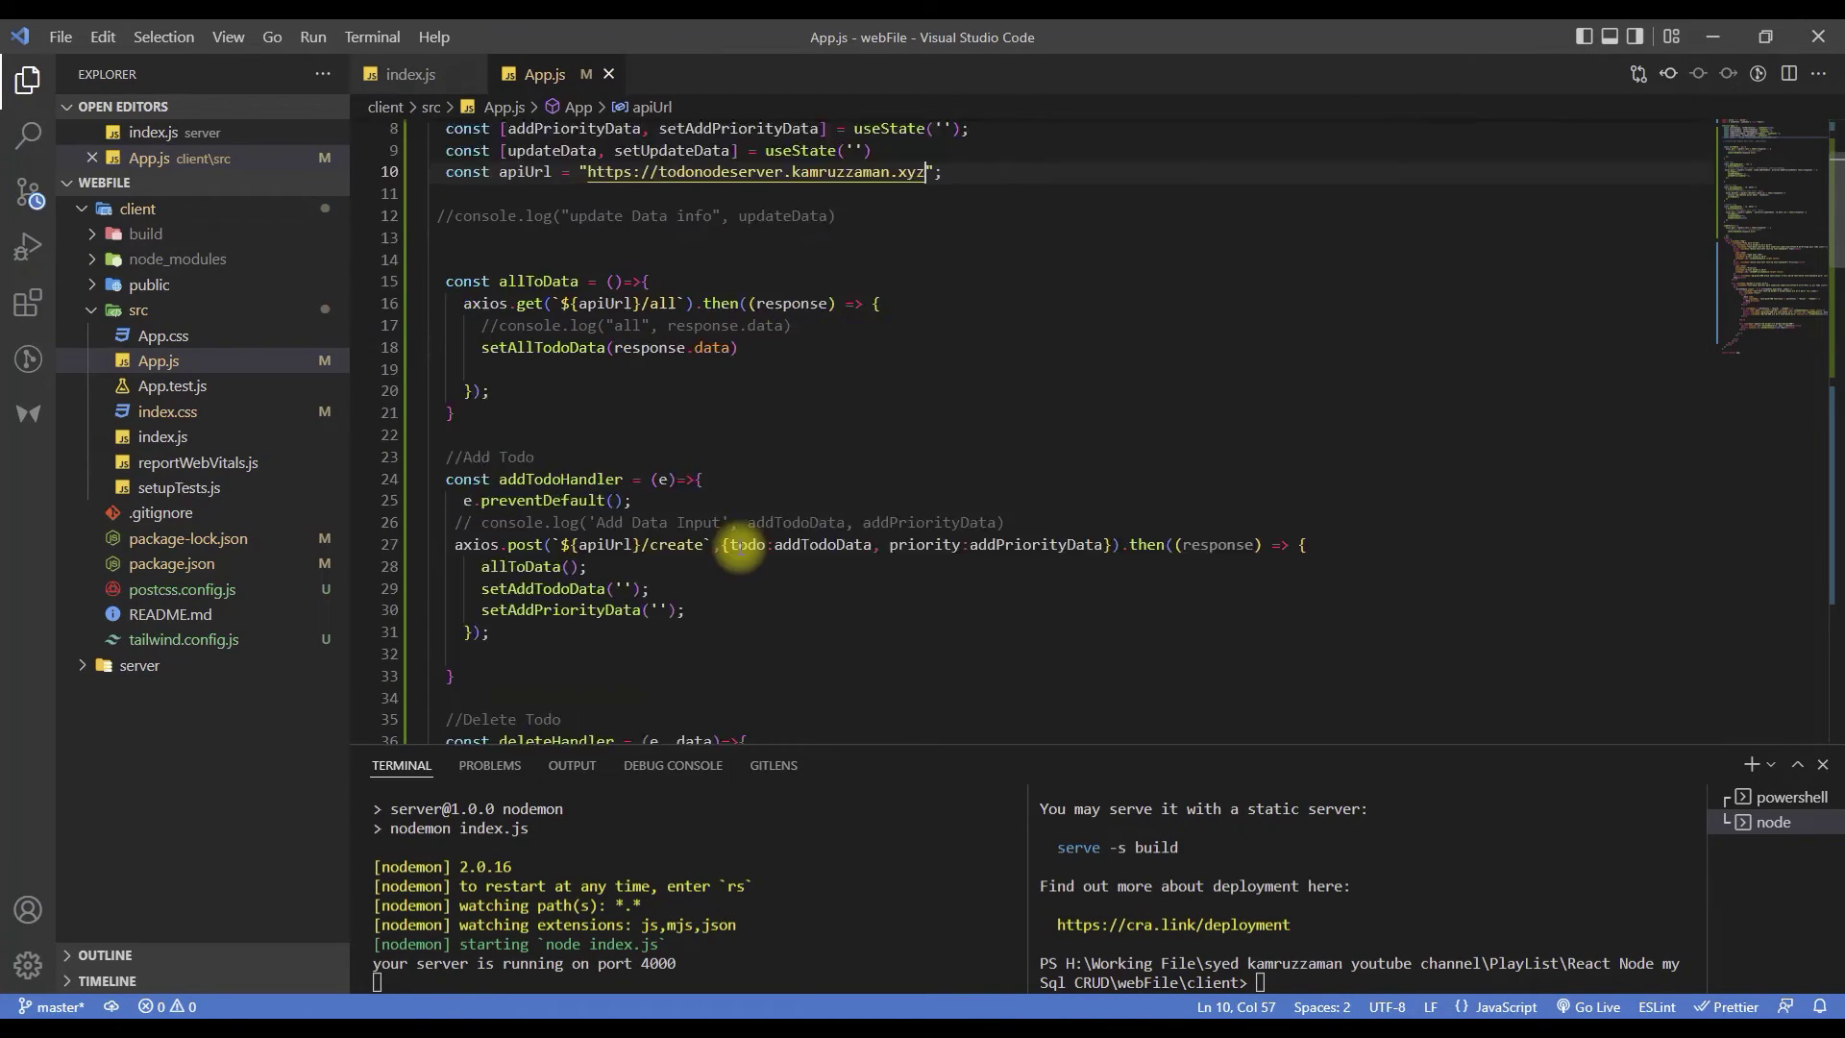
pyautogui.scroll(-3, 847, 549)
pyautogui.scroll(3, 816, 576)
pyautogui.click(609, 520)
pyautogui.moveTo(609, 519); pyautogui.dragTo(641, 520)
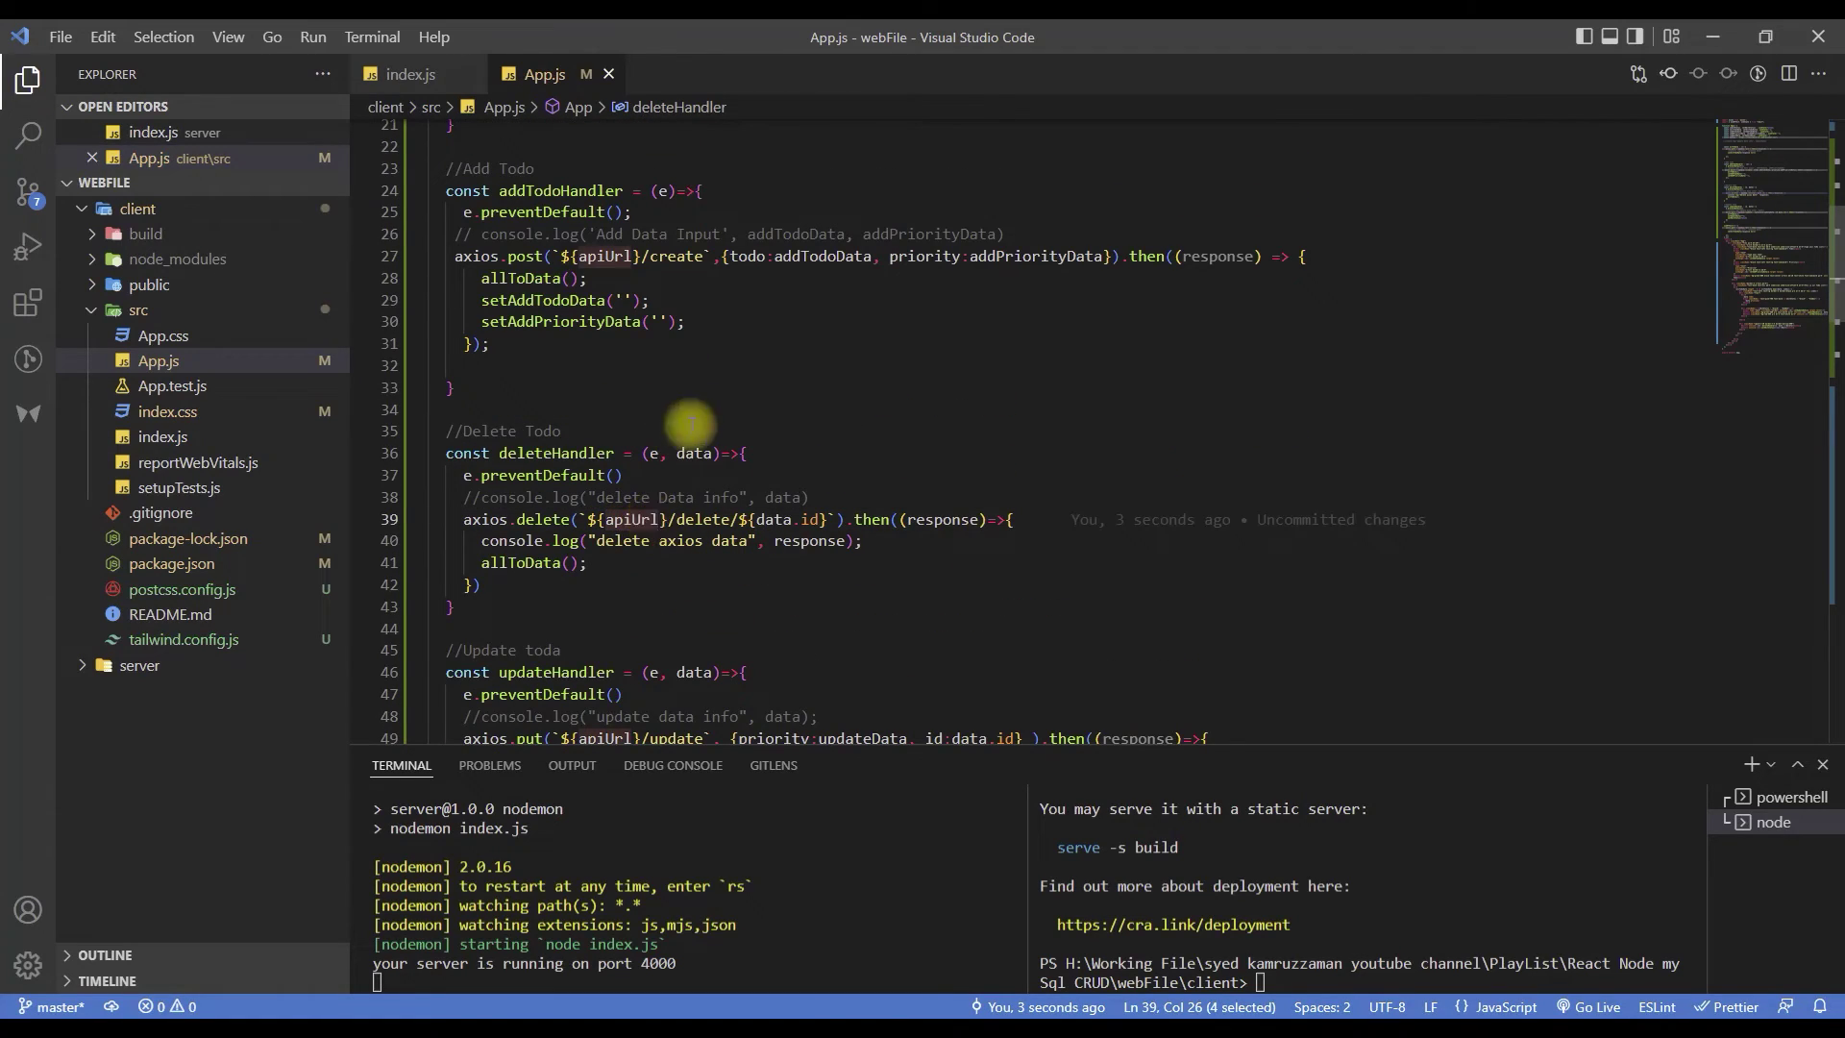
pyautogui.scroll(7, 824, 568)
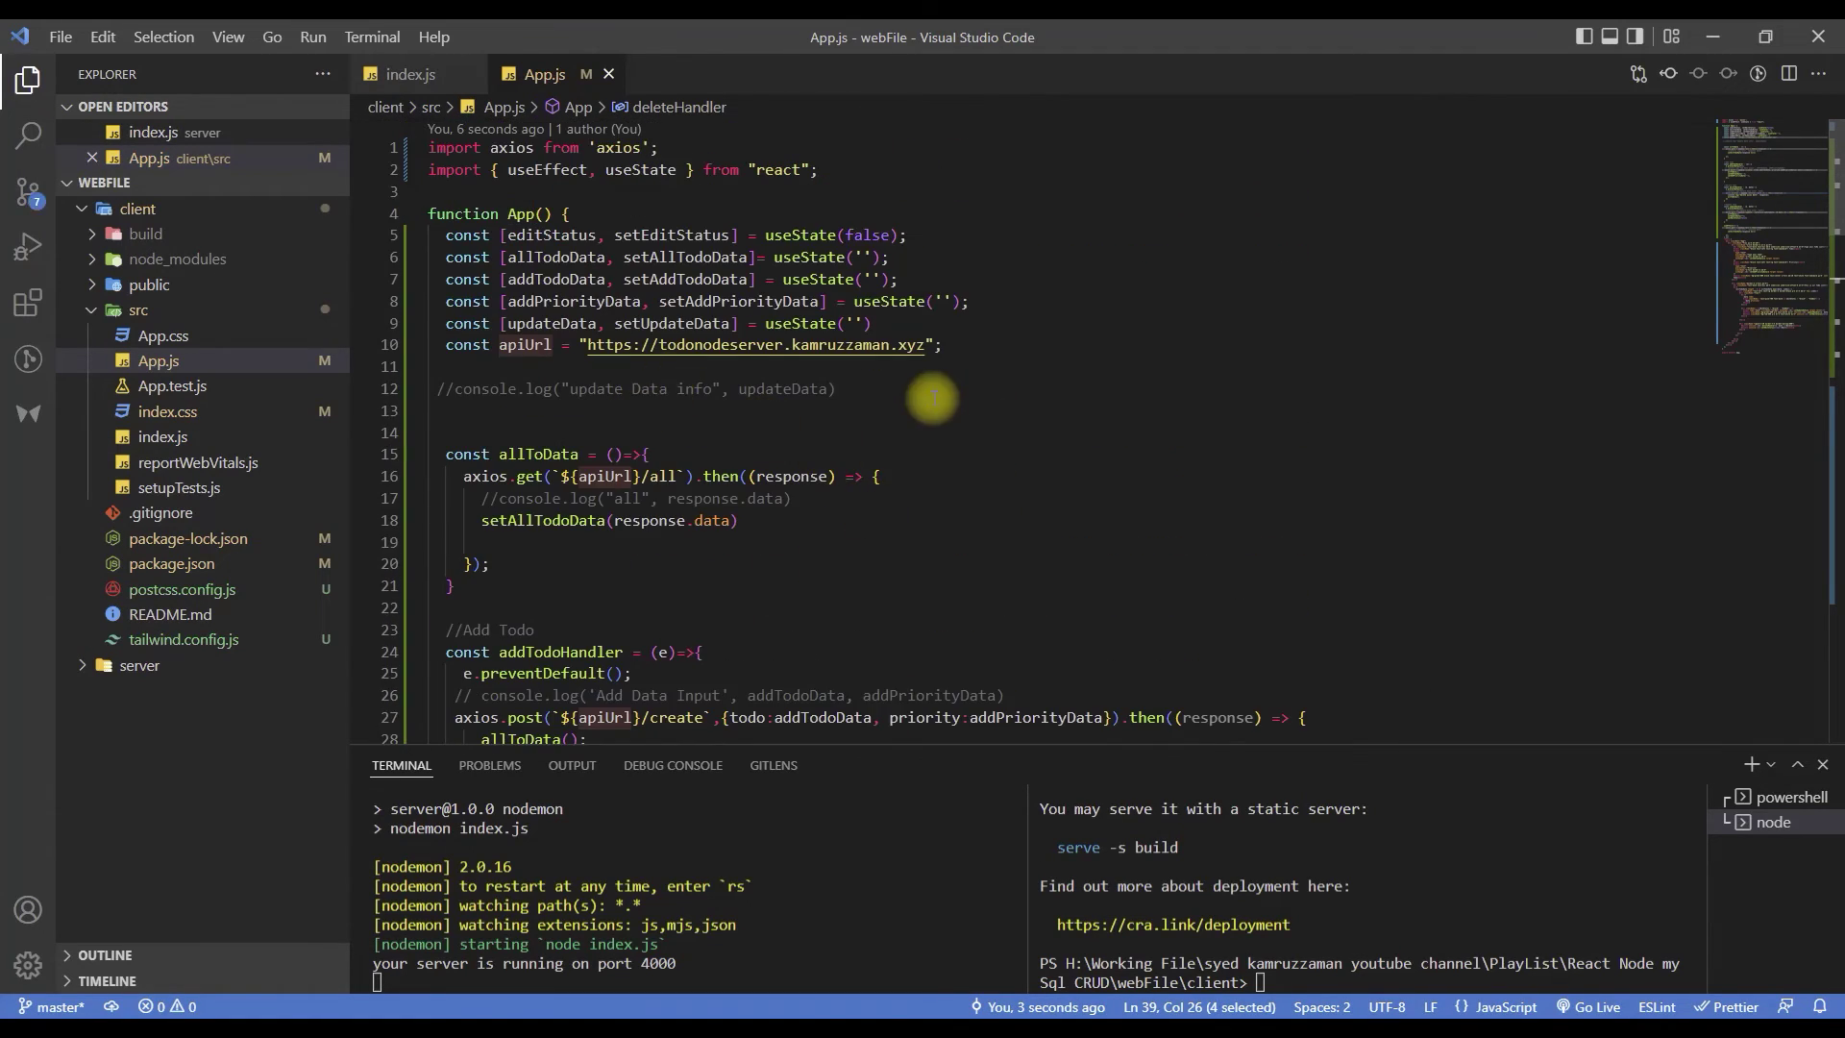
# - Check how the axios.get request in App.js's allToData function combines apiUrl with the /all route
pyautogui.doubleClick(605, 478)
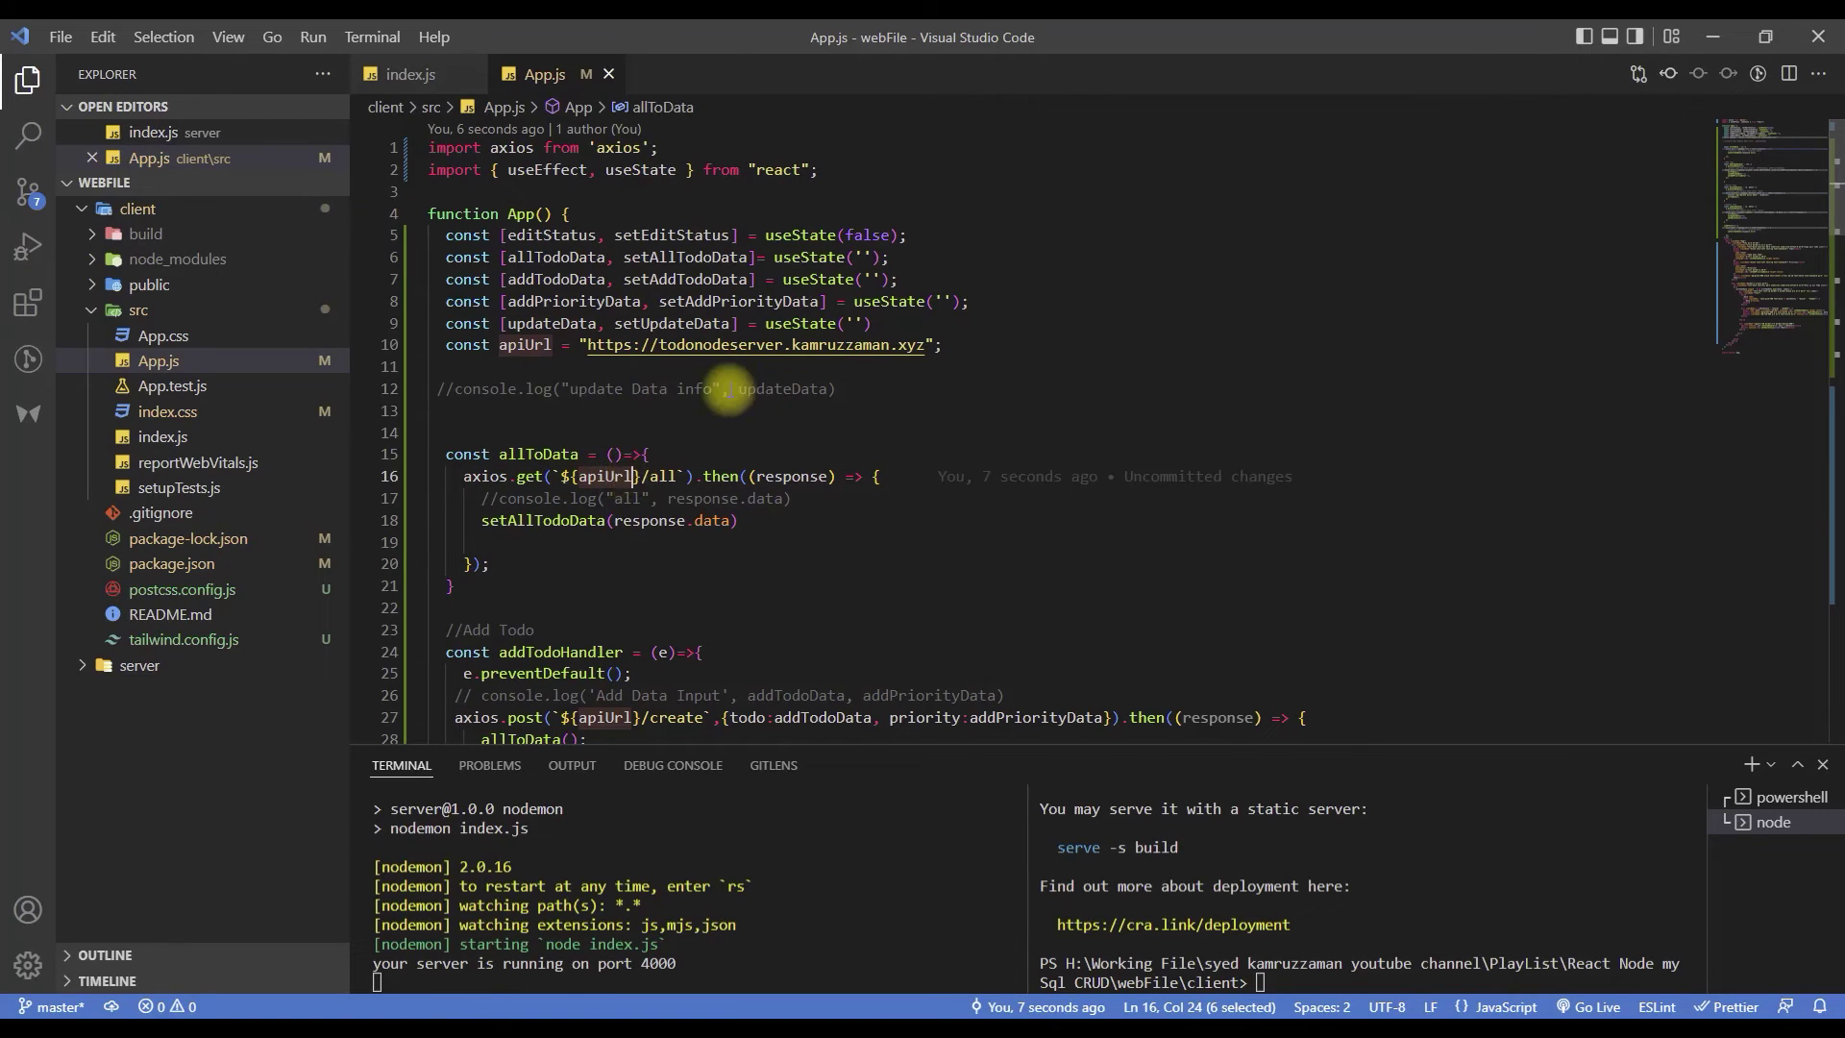
pyautogui.click(1023, 411)
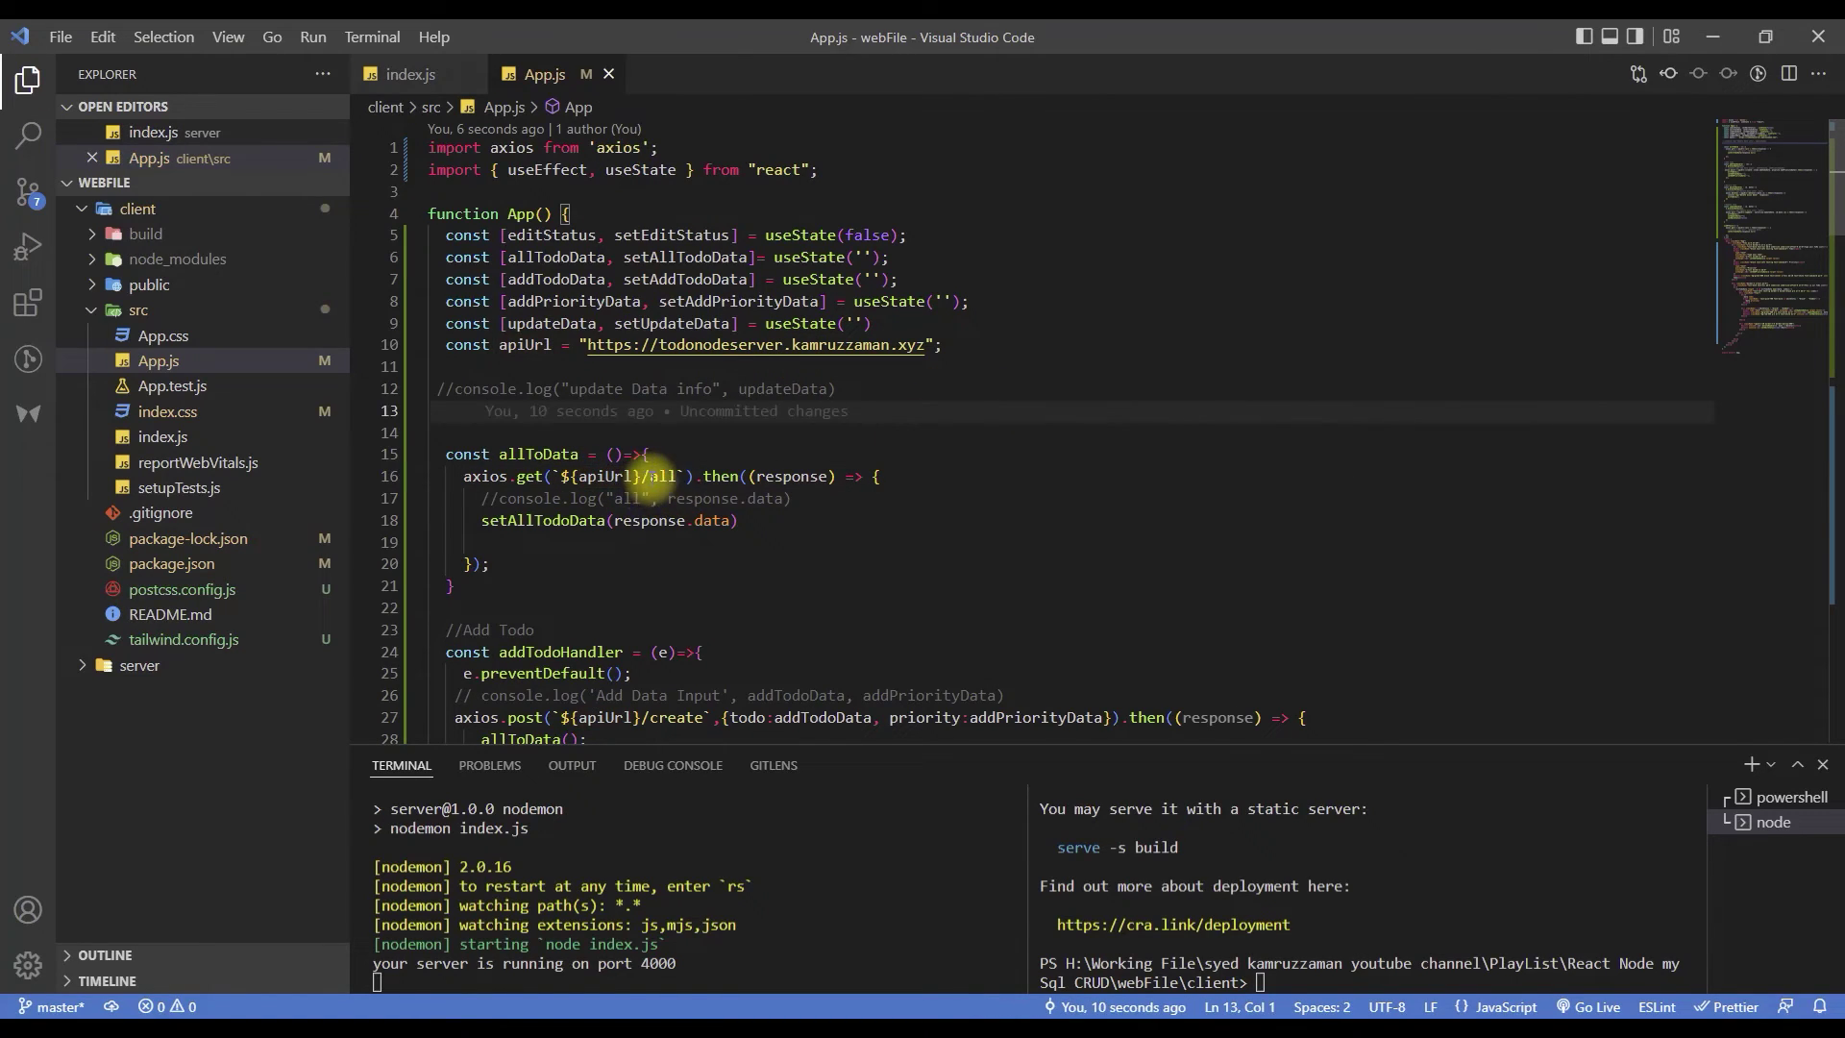
pyautogui.click(672, 478)
pyautogui.click(823, 567)
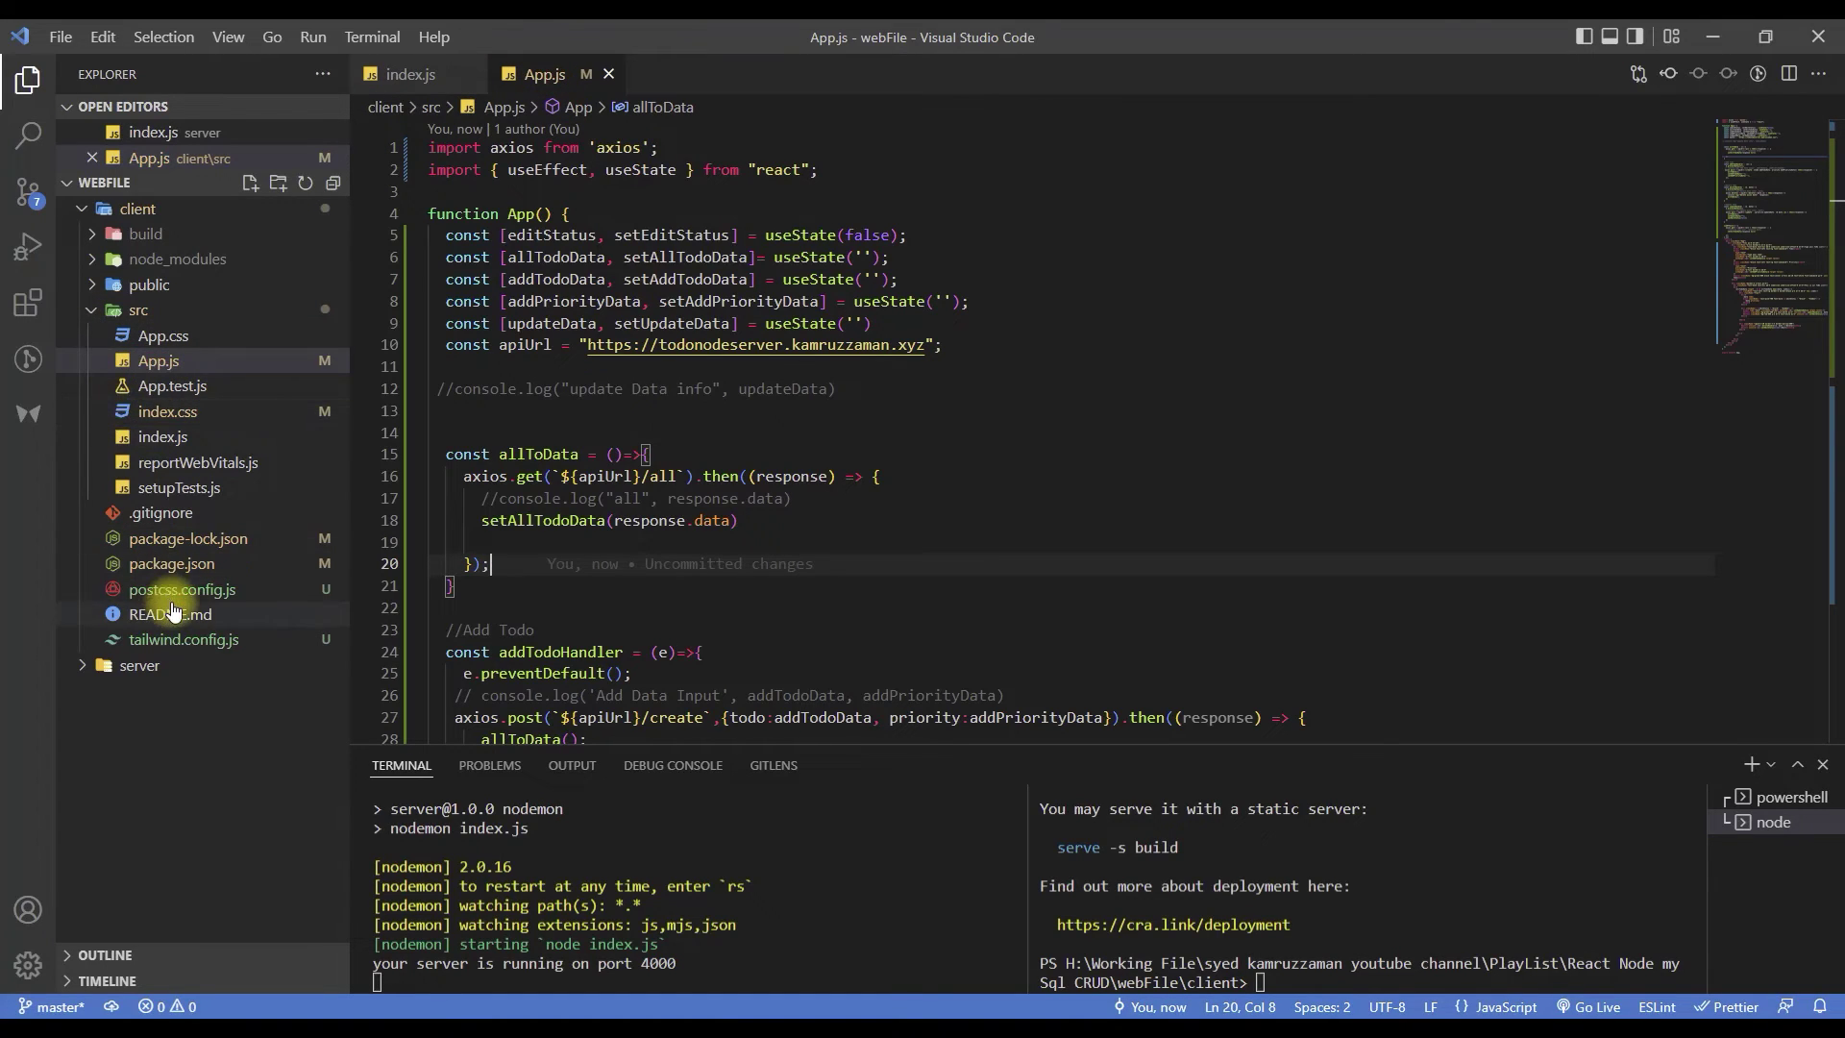
# - In the client's package.json, add a "homepage" entry below the name, holding the https URL of the reactapp subdomain with a trailing slash
pyautogui.click(176, 566)
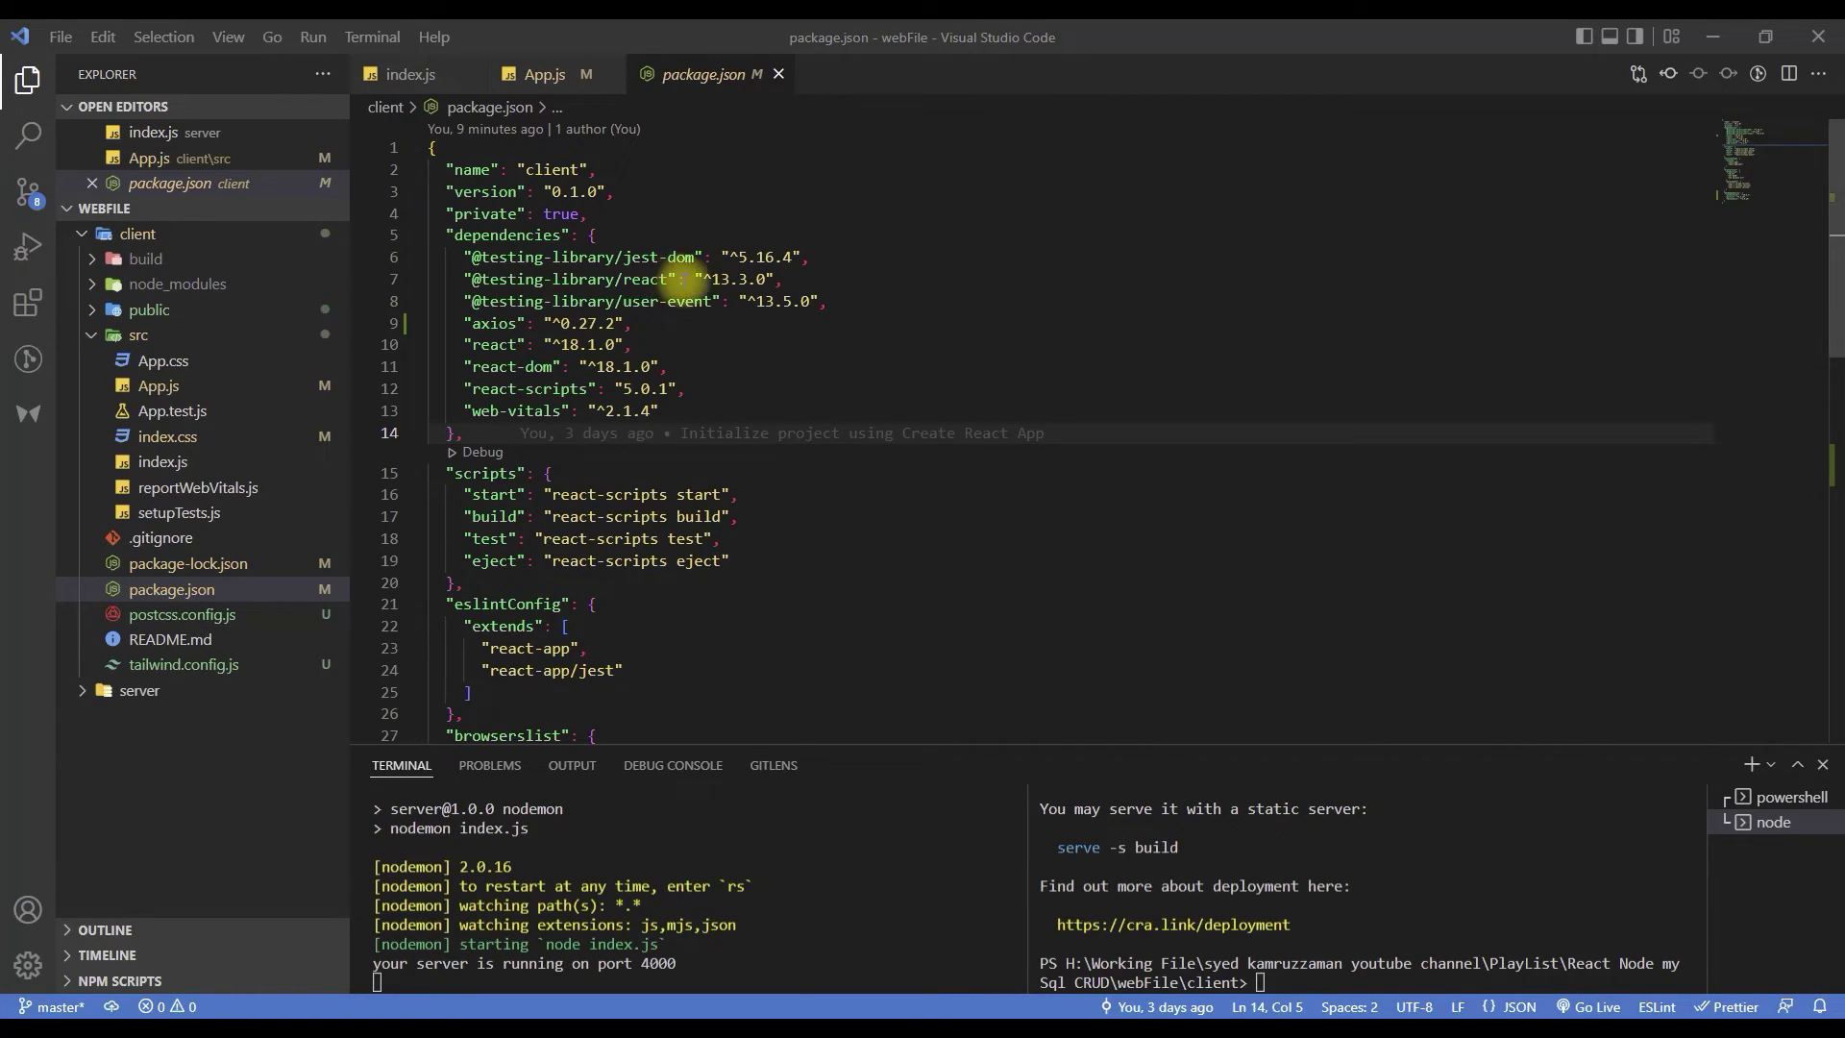
pyautogui.click(606, 169)
pyautogui.press('Return')
pyautogui.write('"homepage": "https://reactapp.kamruzzaman.xyz/",')
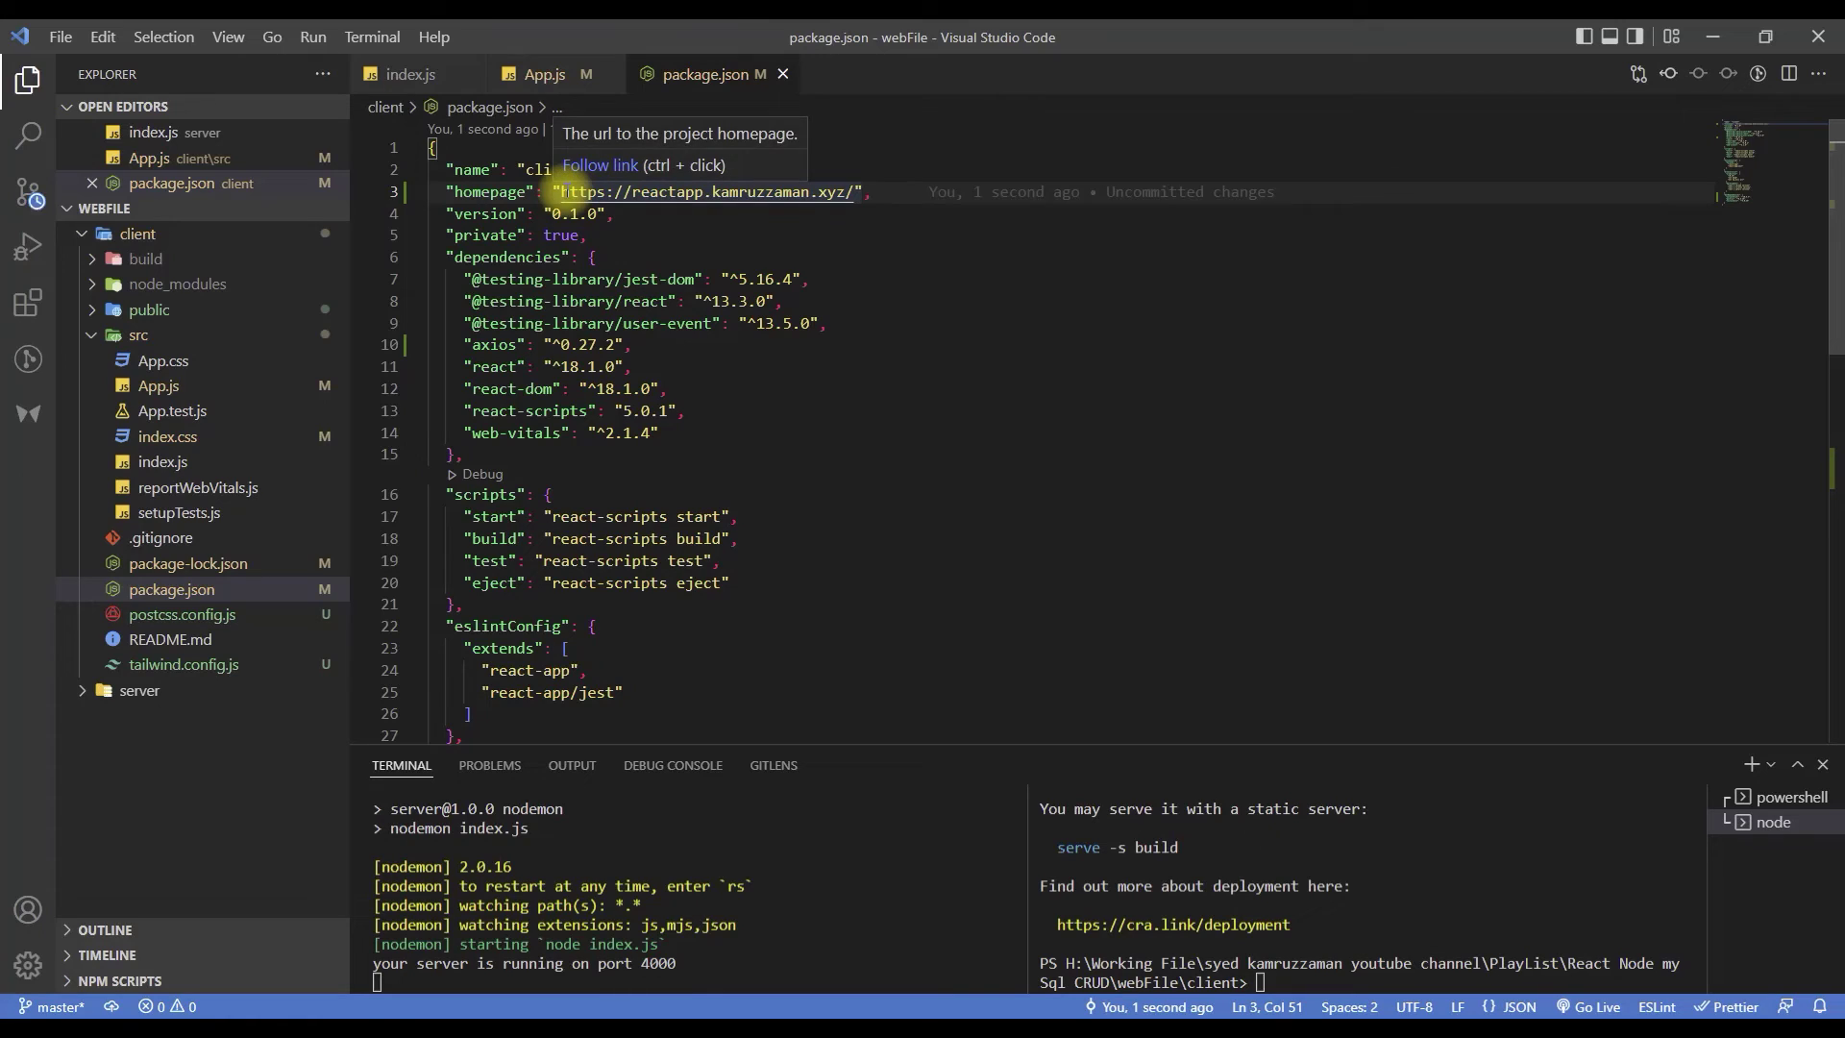
pyautogui.moveTo(562, 191); pyautogui.dragTo(850, 192)
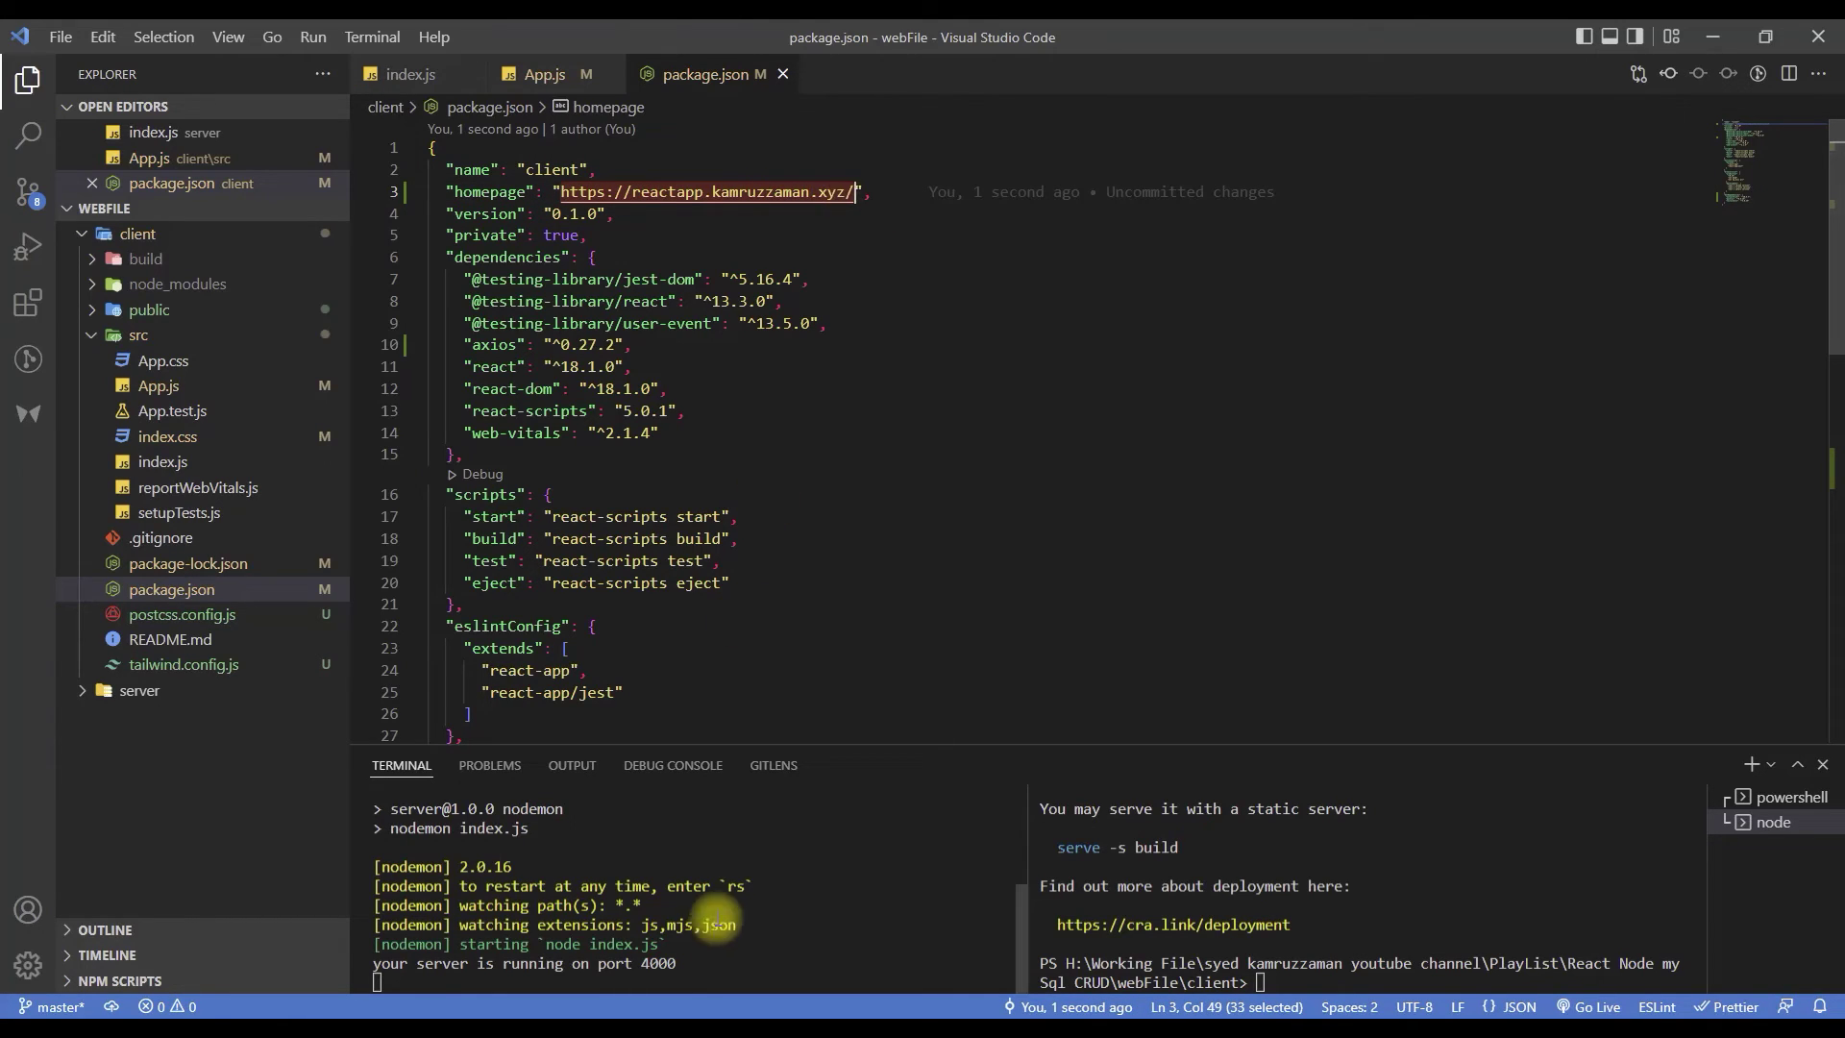
# - Switch to Chrome, open the todoreactapp site from cPanel's subdomain list and copy its URL
pyautogui.moveTo(740, 1016)
pyautogui.click(935, 958)
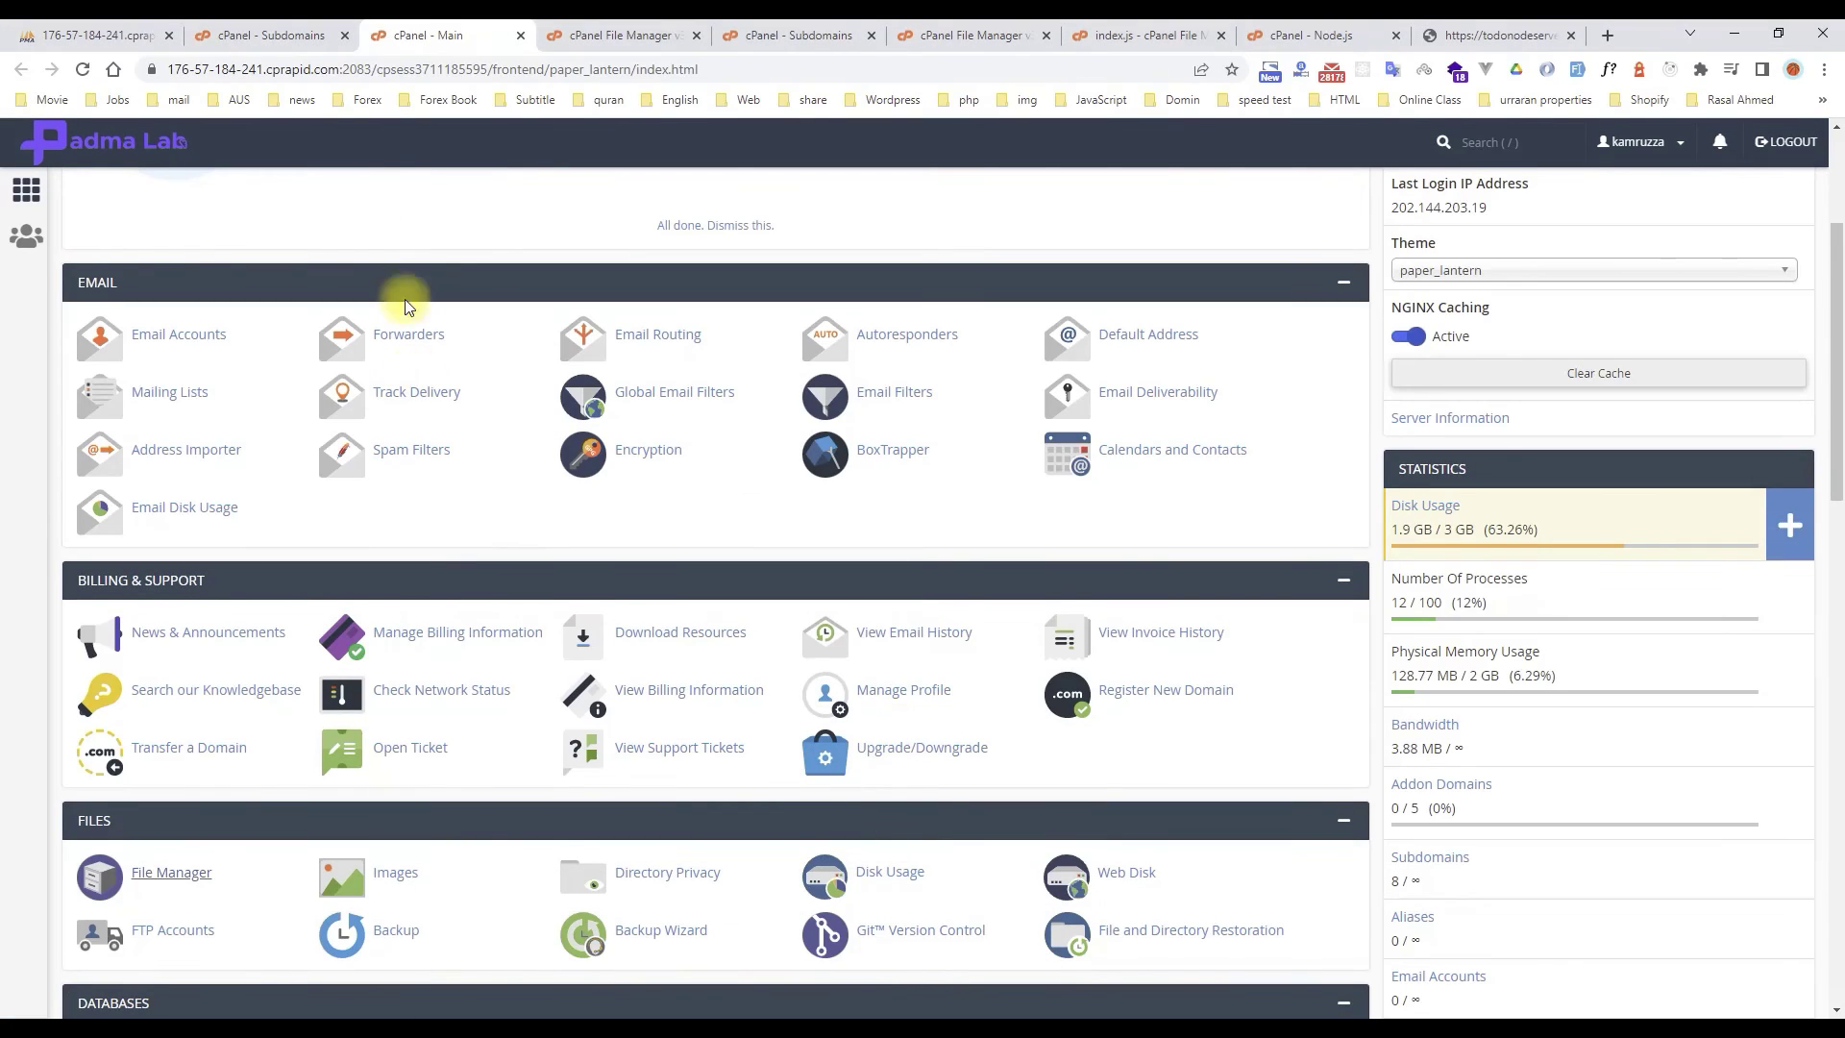
pyautogui.click(257, 39)
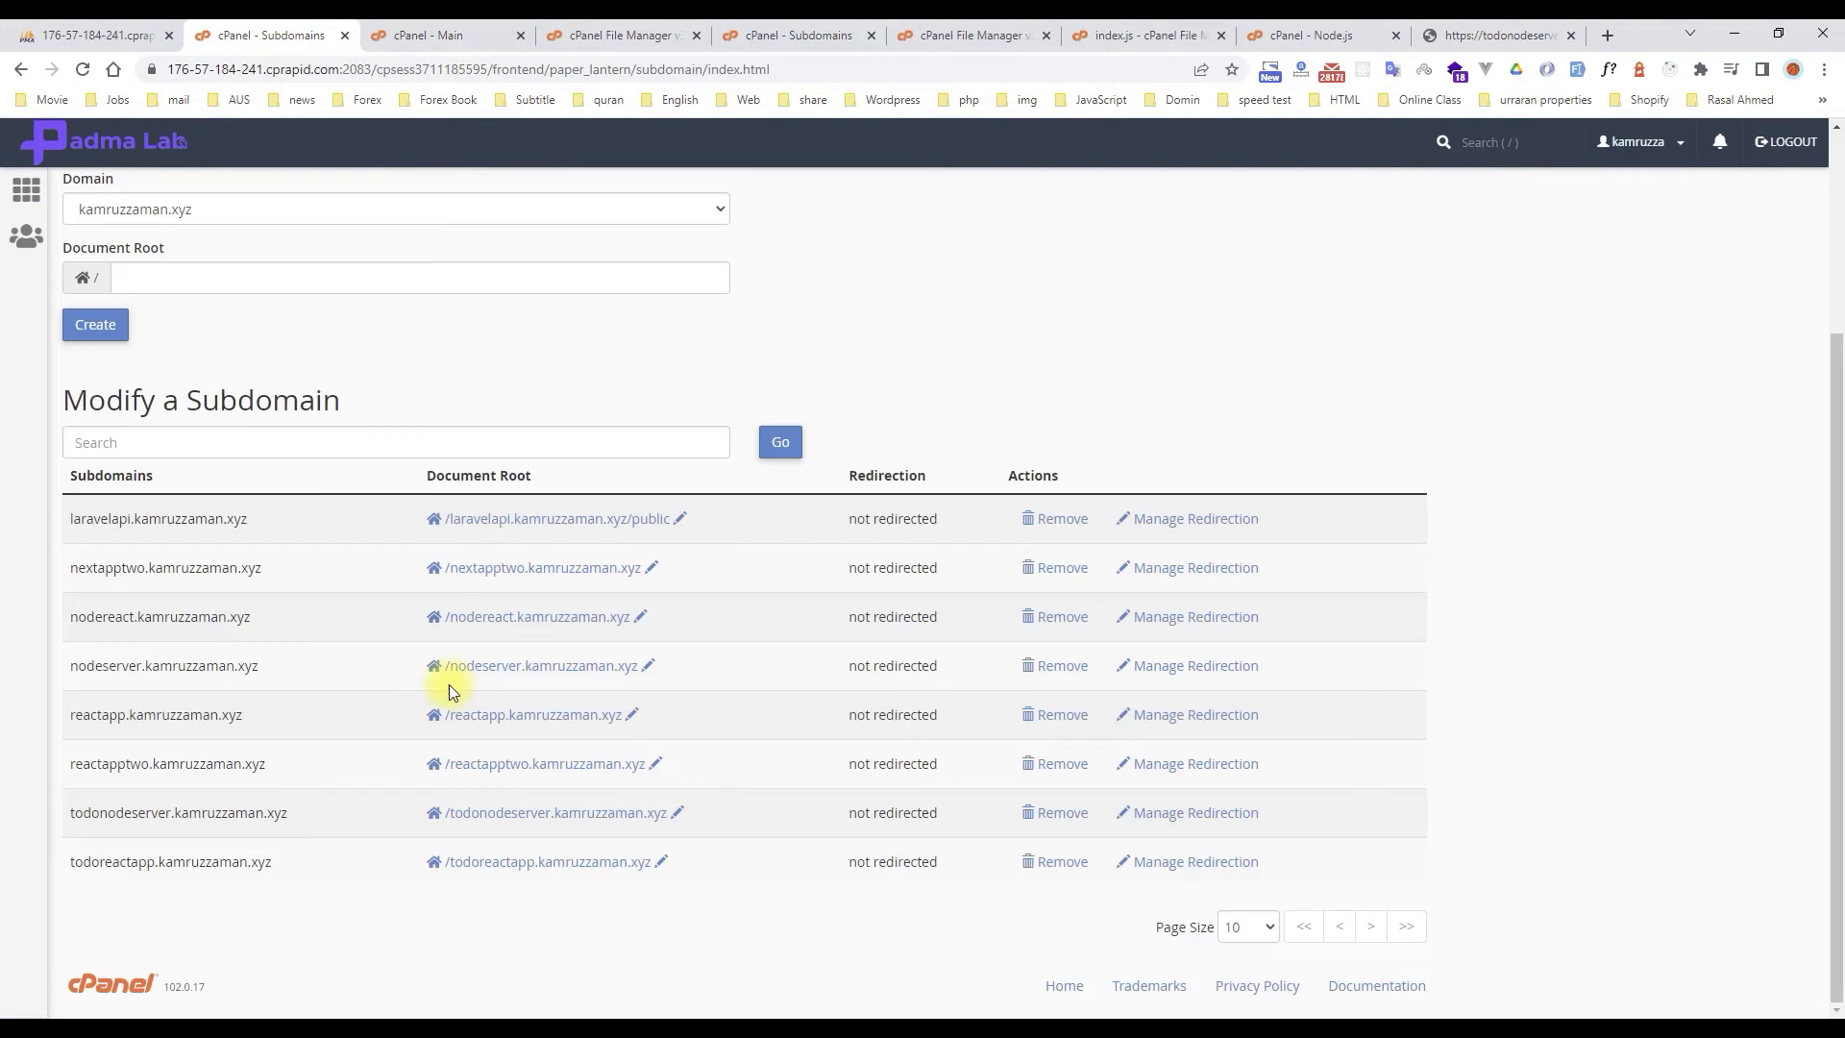
pyautogui.tripleClick(189, 861)
pyautogui.rightClick(187, 858)
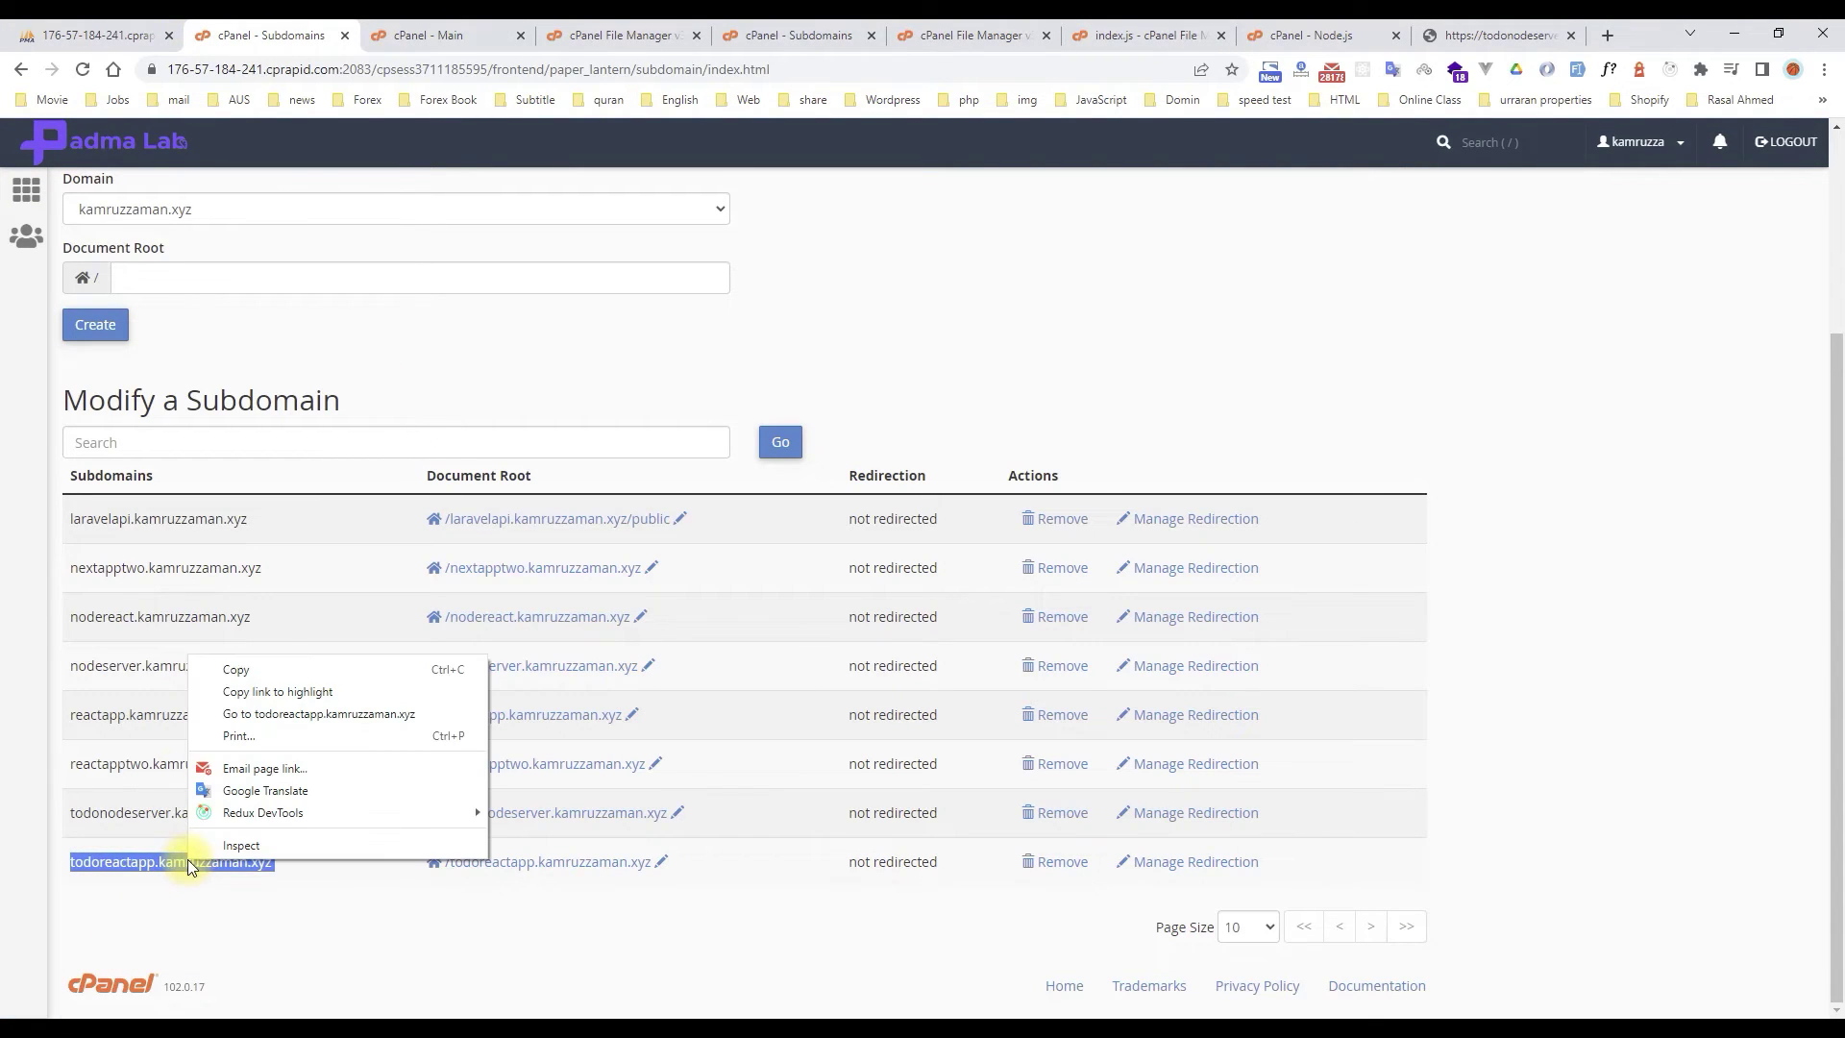
pyautogui.click(309, 711)
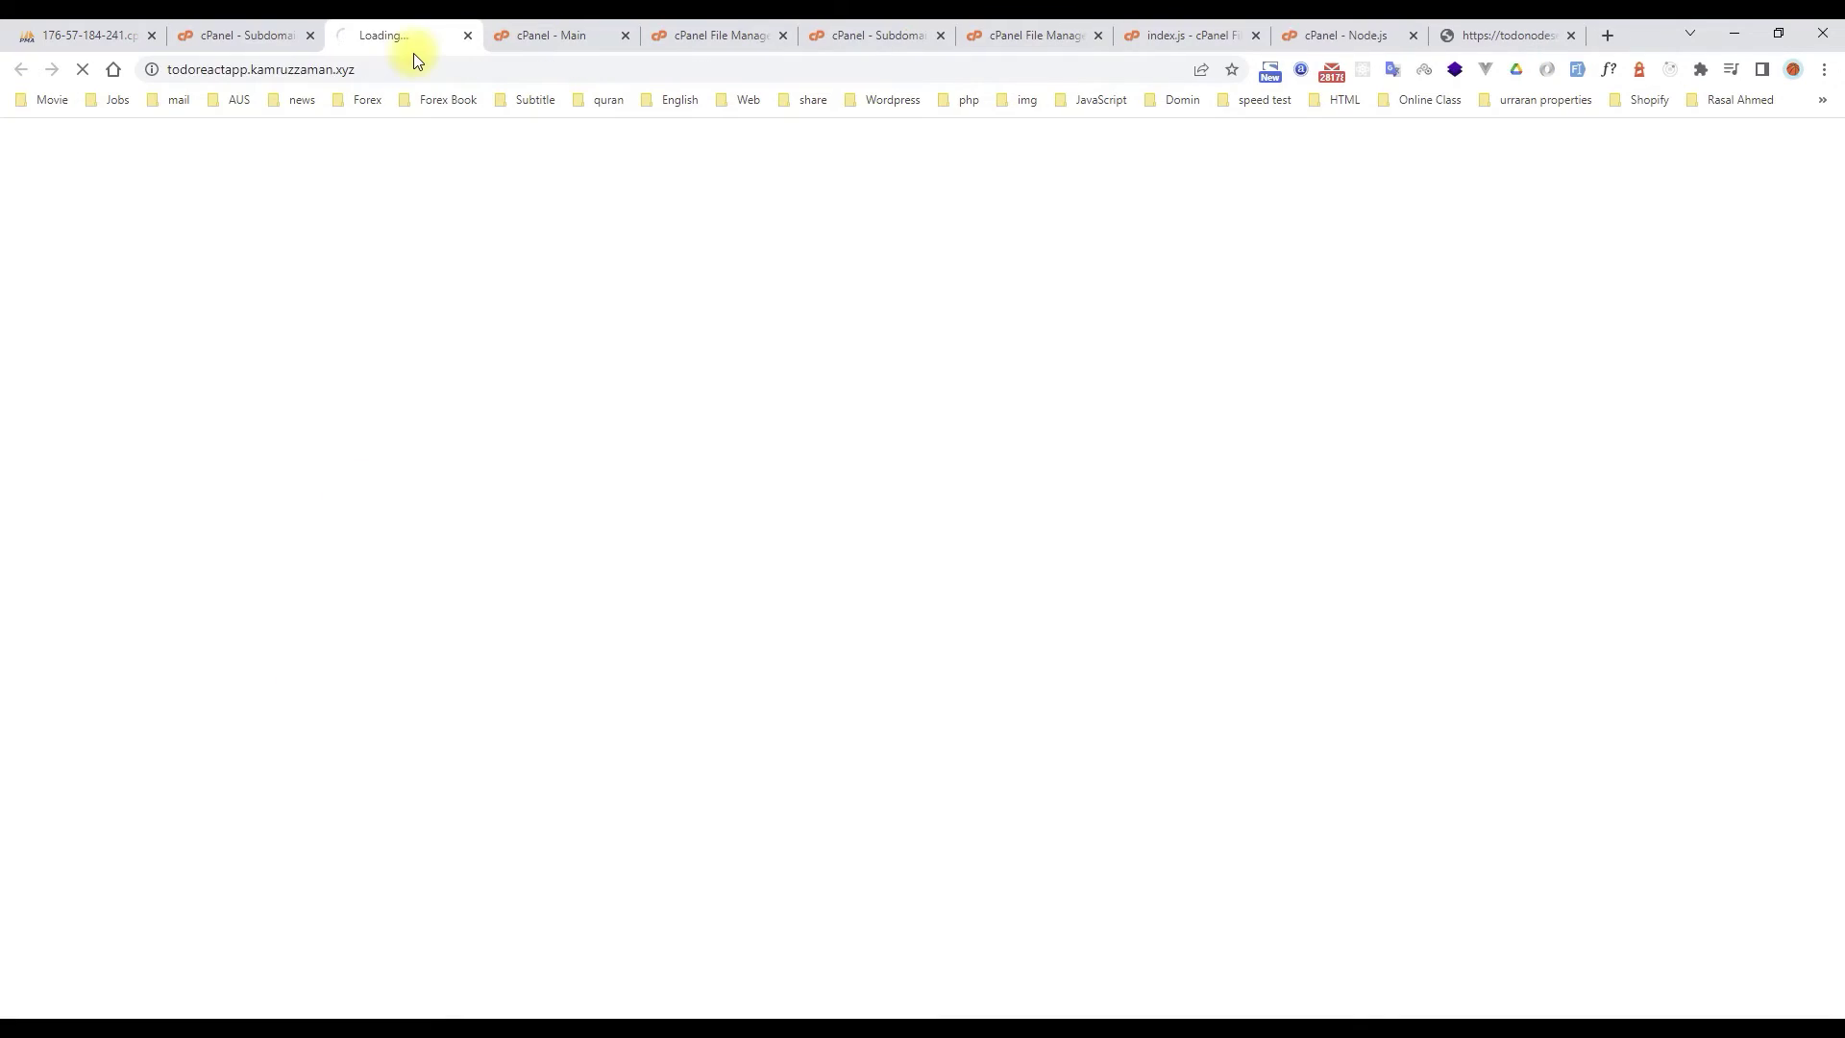
pyautogui.click(487, 75)
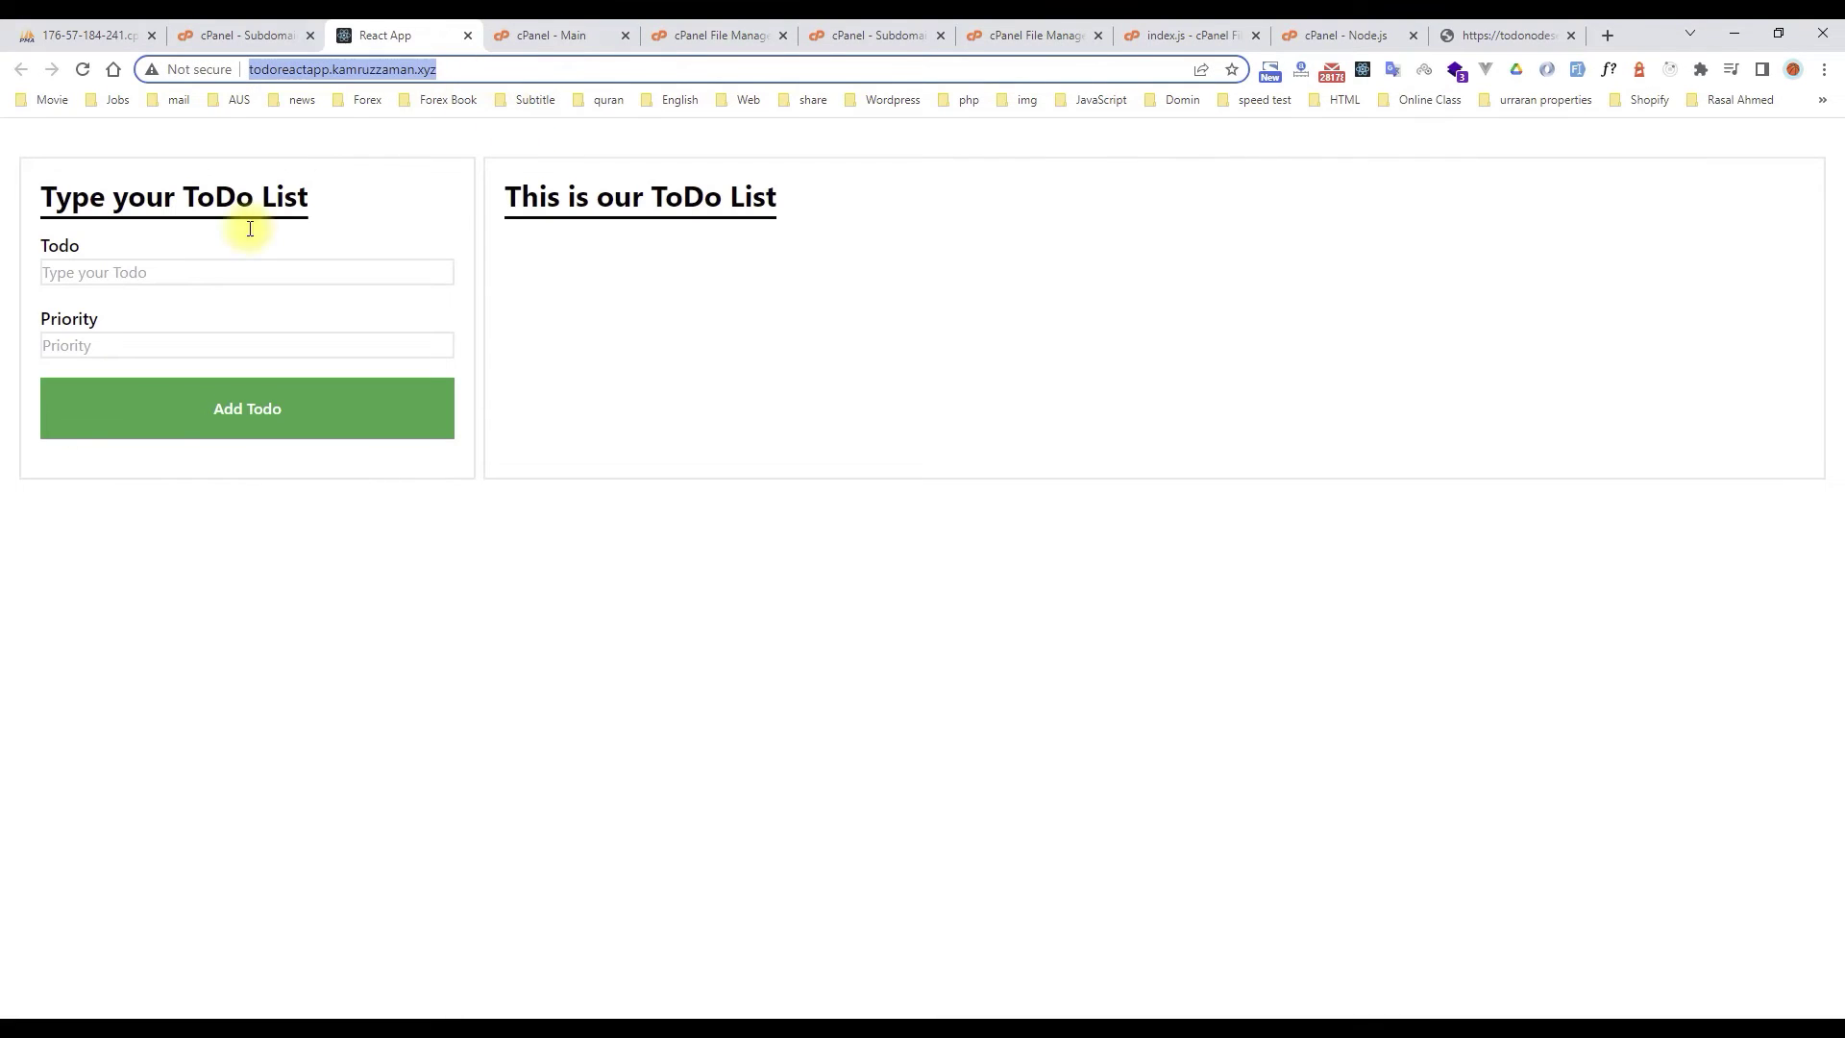
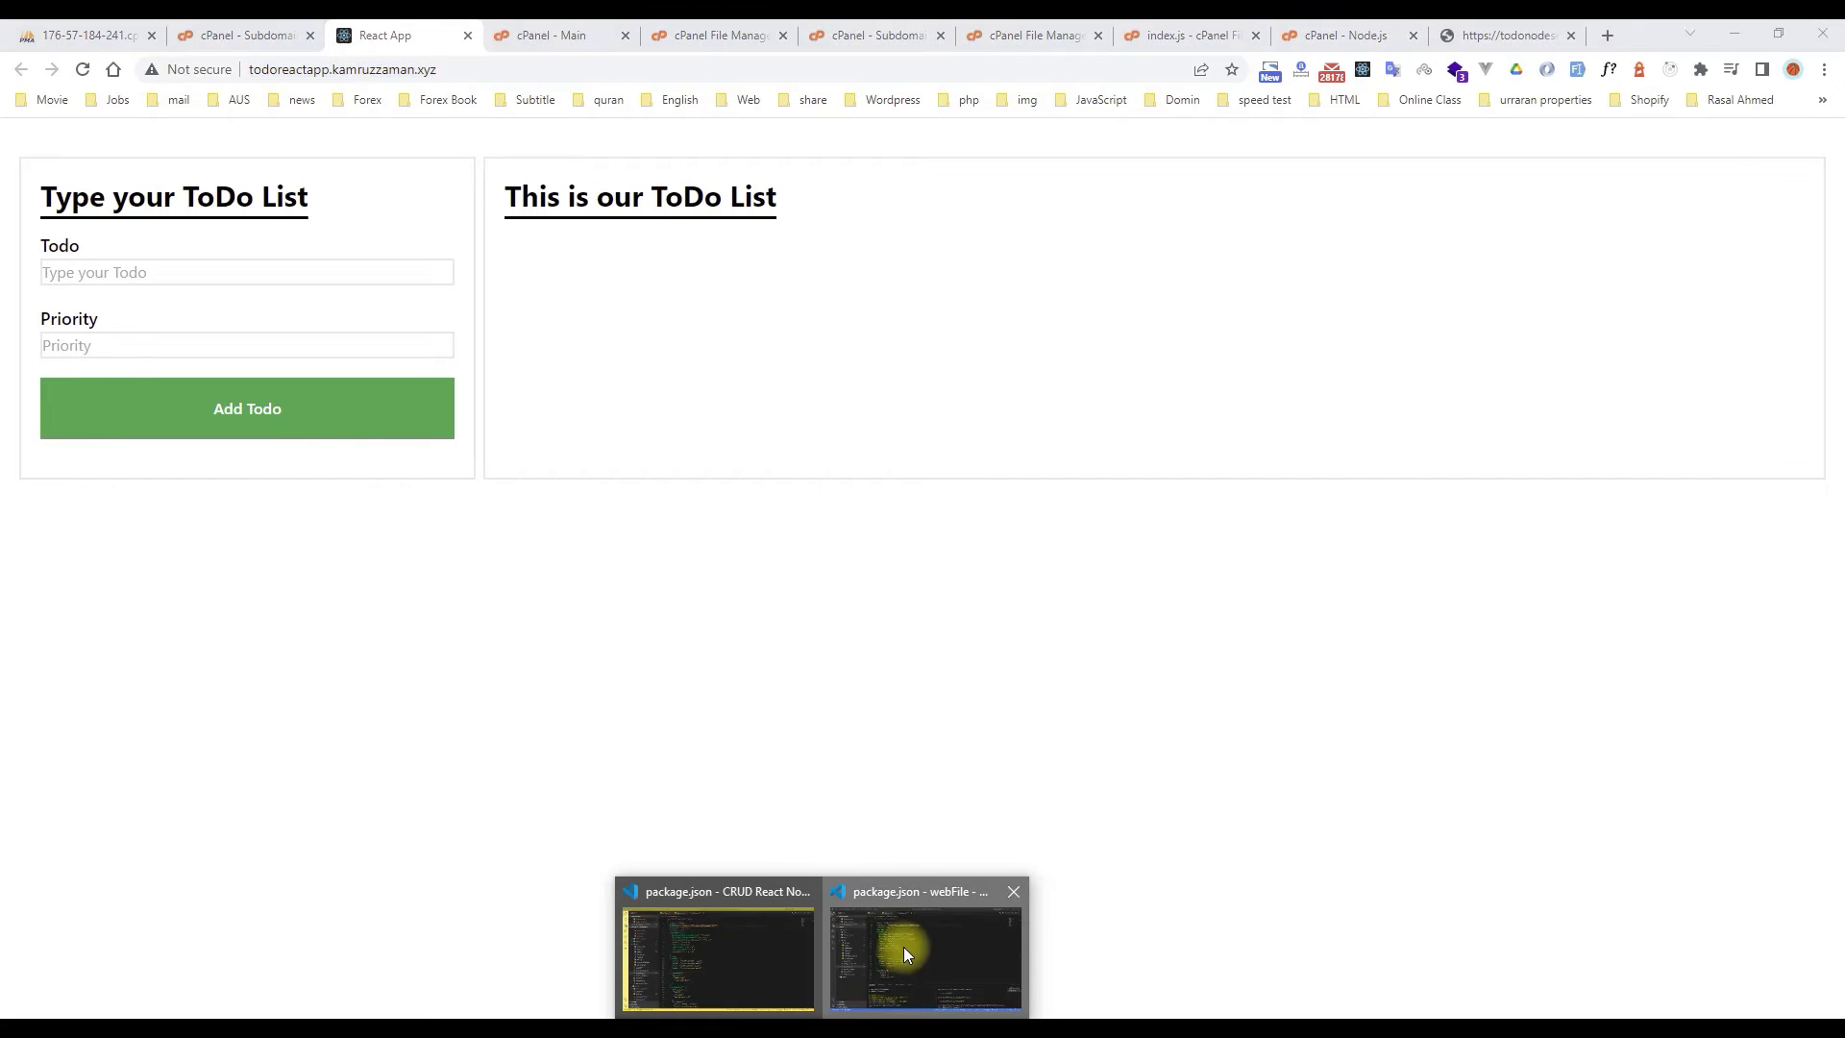
# - In the client's package.json in Visual Studio Code, set the homepage to the copied http todoreactapp URL with a trailing slash
pyautogui.click(897, 947)
pyautogui.click(939, 301)
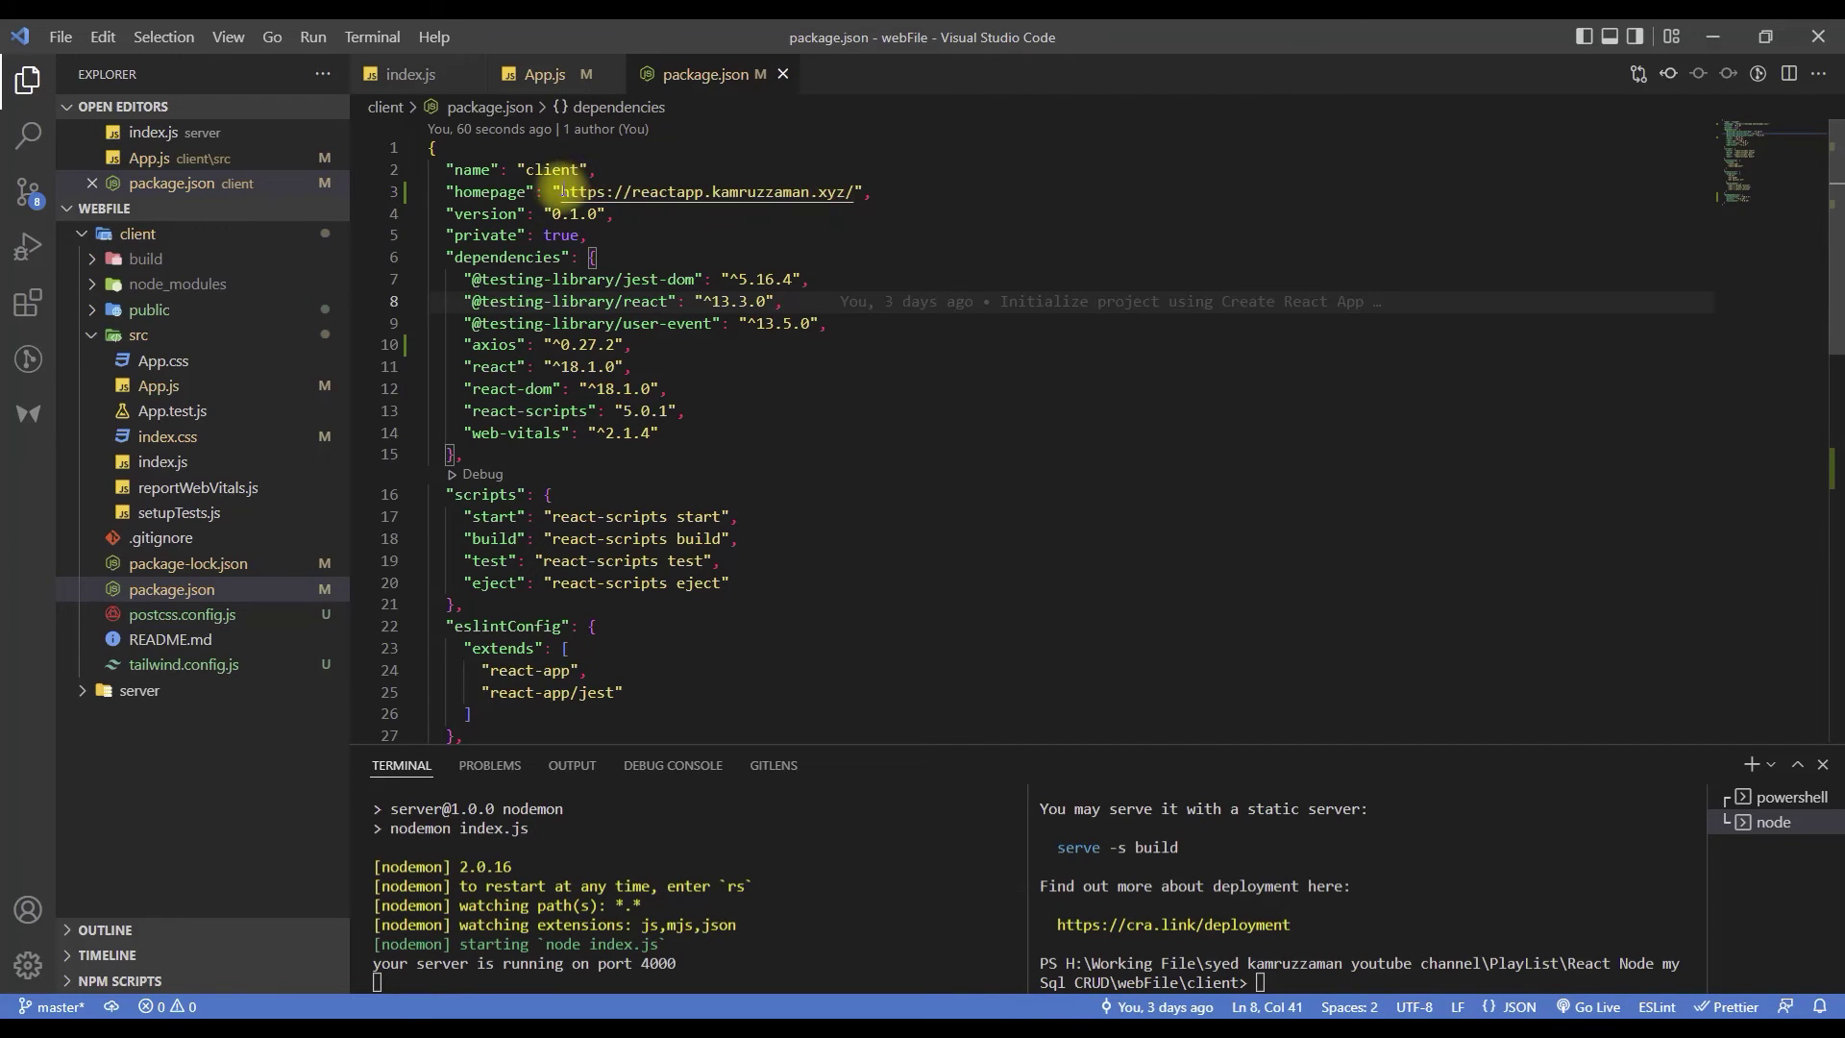
pyautogui.moveTo(562, 191); pyautogui.dragTo(855, 191)
pyautogui.write('http://todoreactapp.kamruzzaman.xyz/')
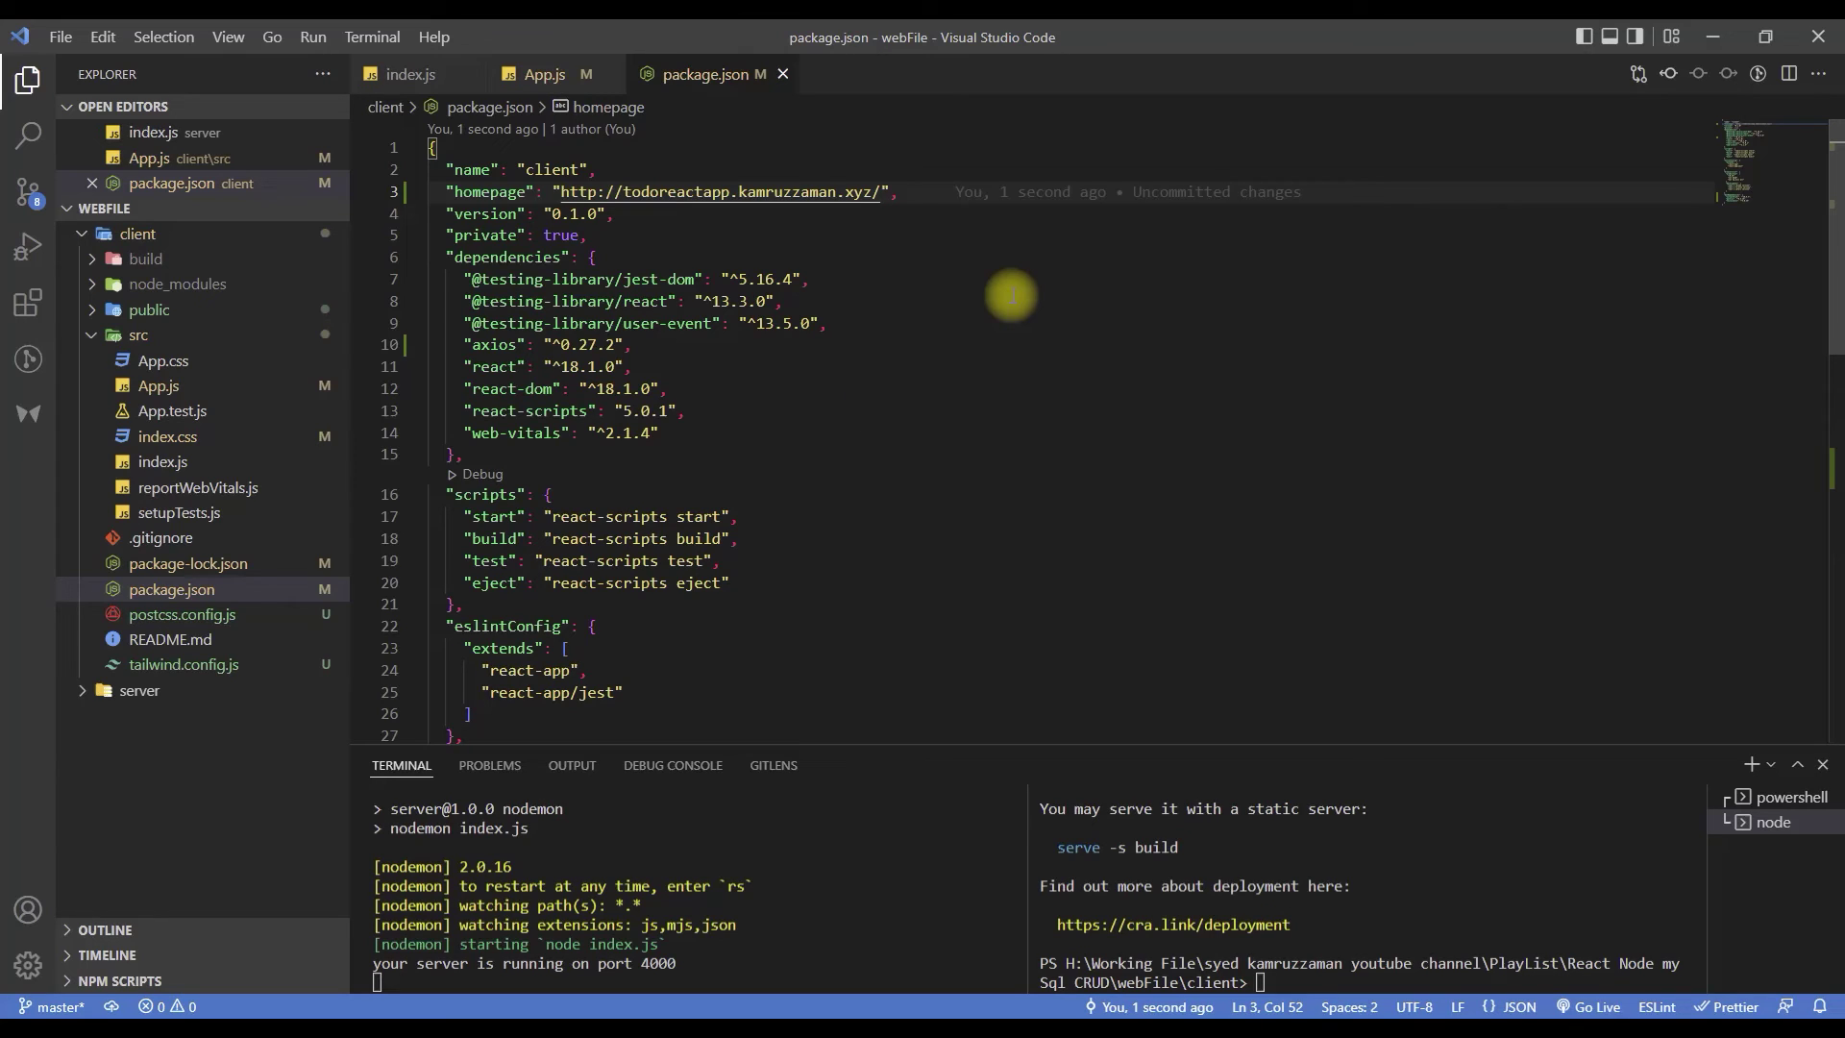
# - Open .htaccess in the client's public folder and examine its mod_rewrite rules
pyautogui.click(97, 319)
pyautogui.click(192, 360)
pyautogui.moveTo(555, 304); pyautogui.dragTo(309, 124)
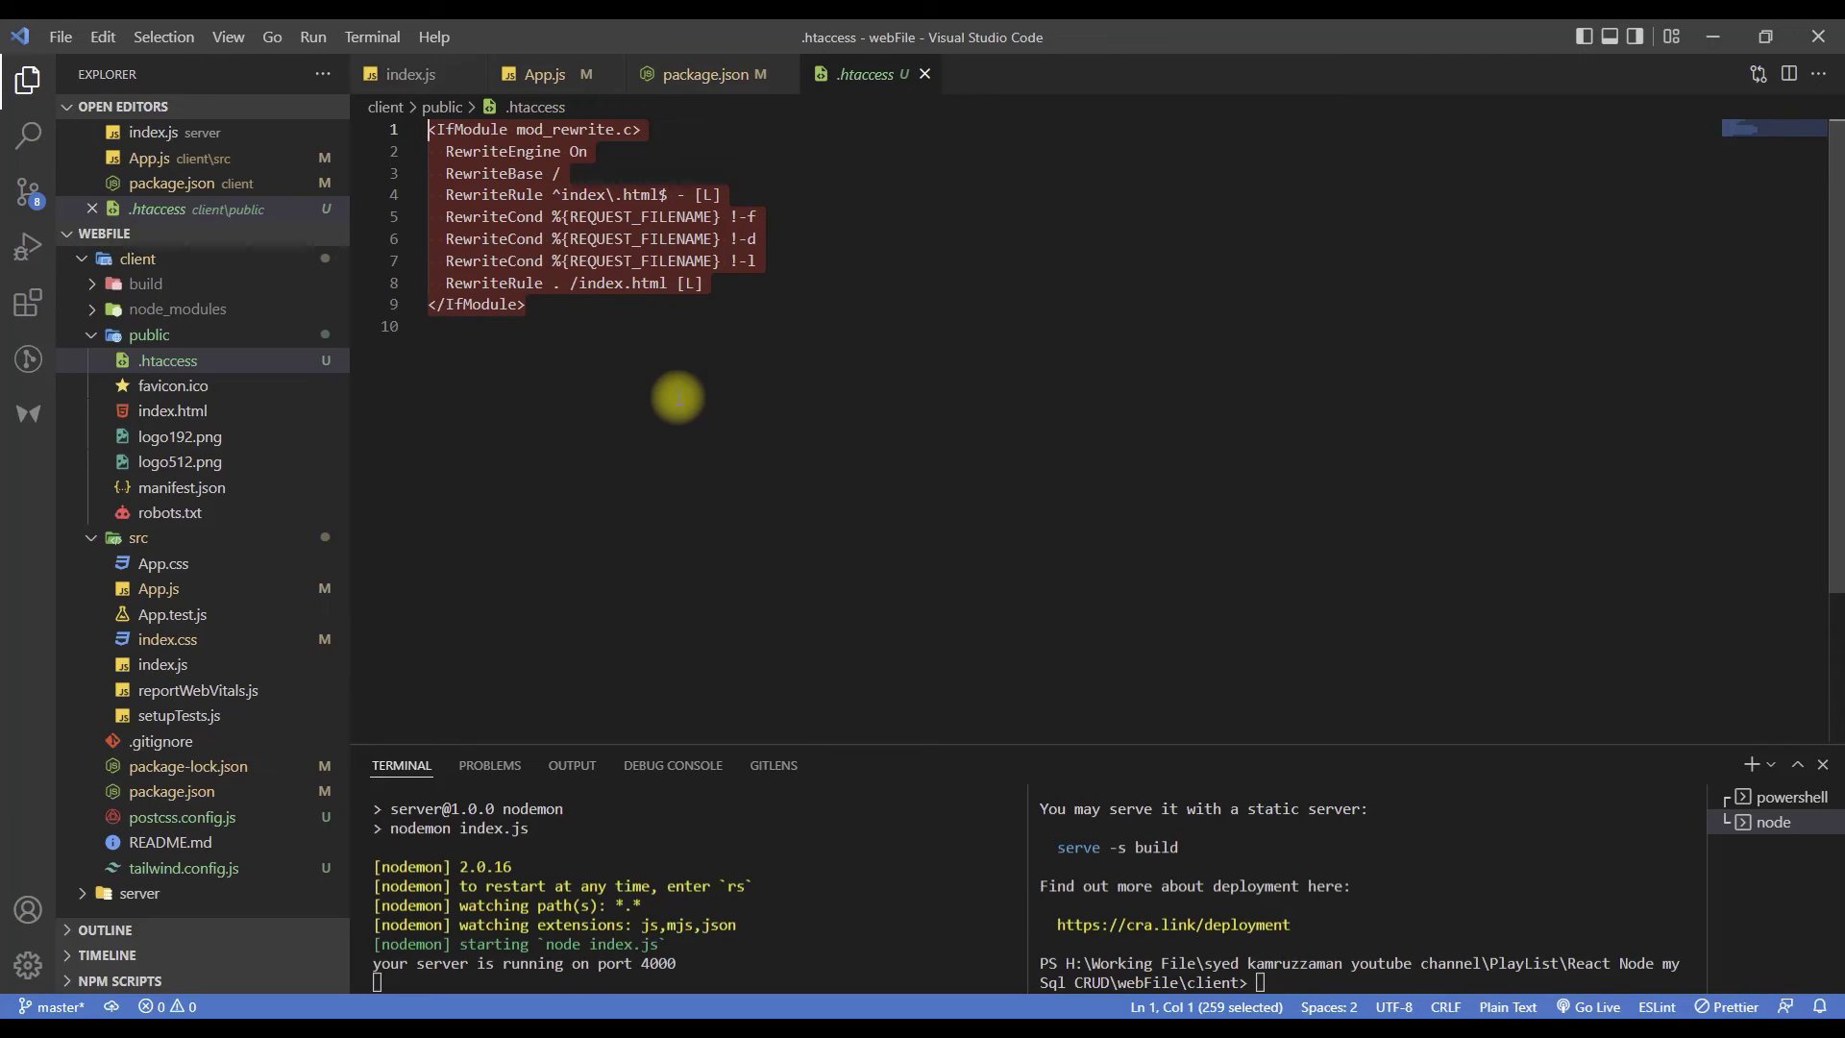
pyautogui.click(675, 398)
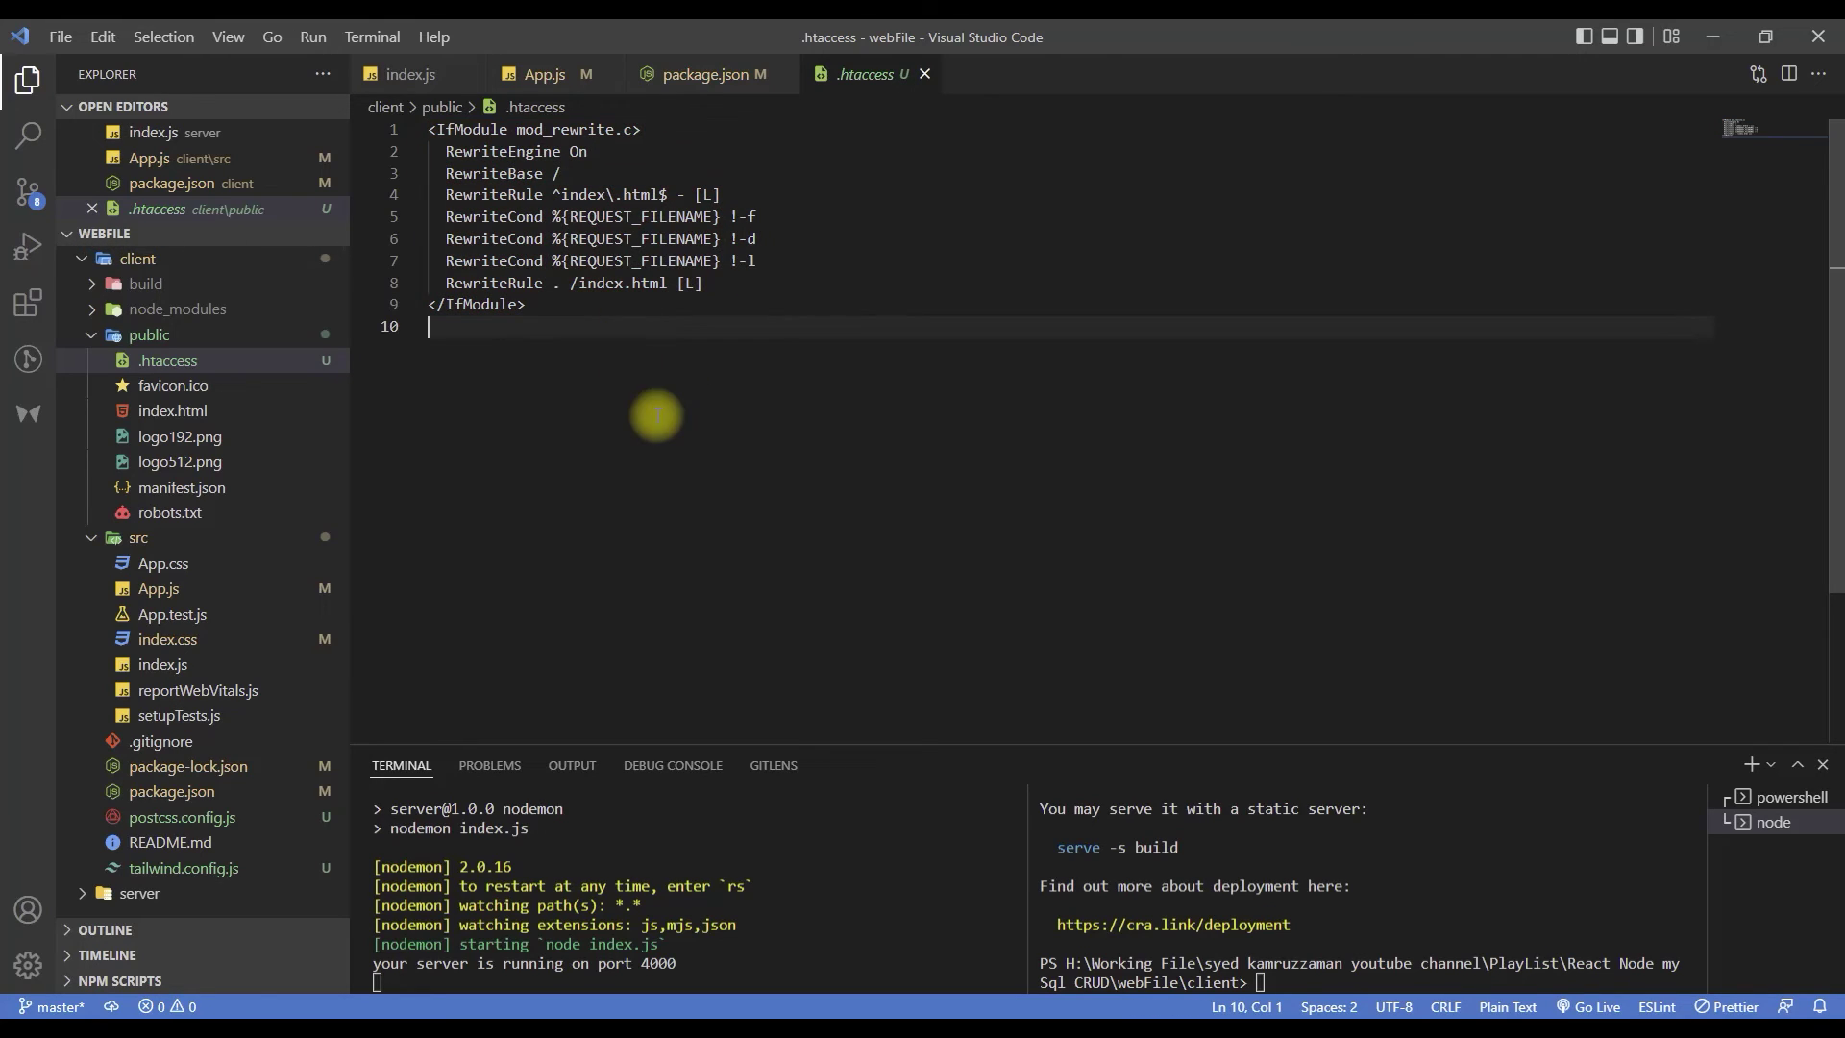
pyautogui.moveTo(577, 327); pyautogui.dragTo(356, 85)
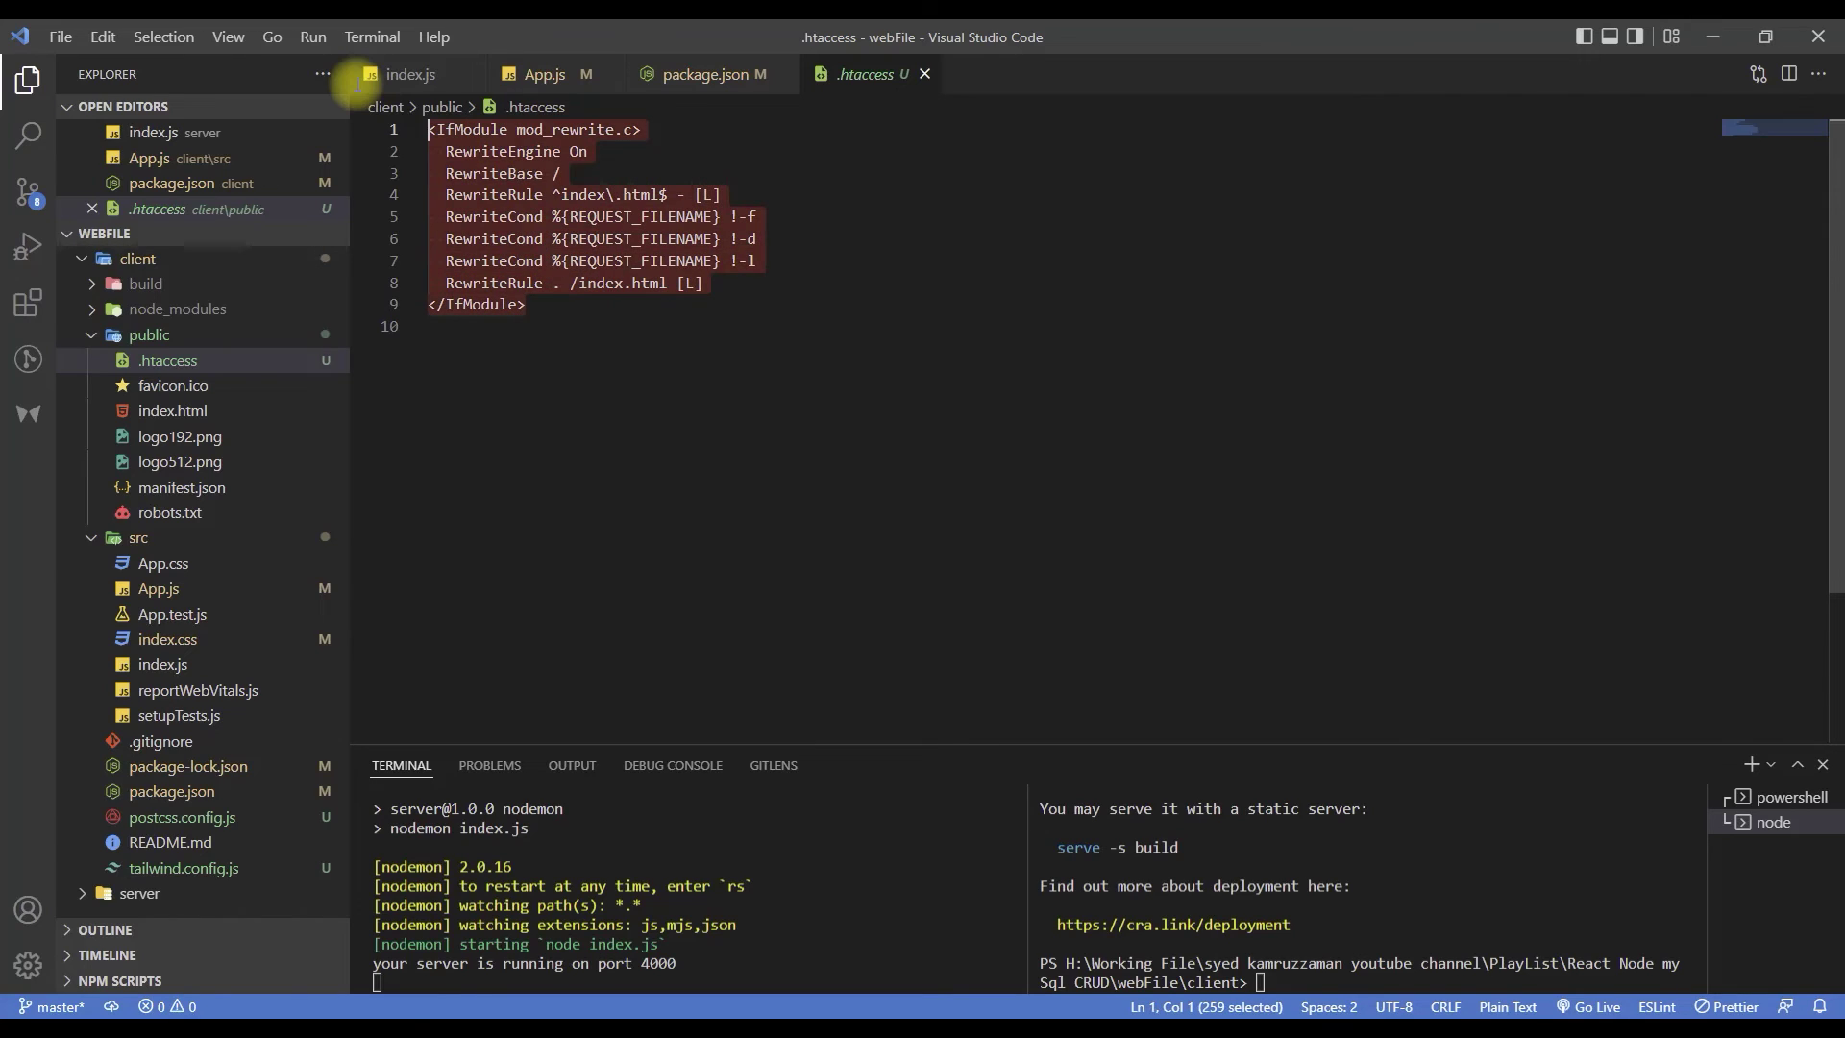
pyautogui.click(898, 341)
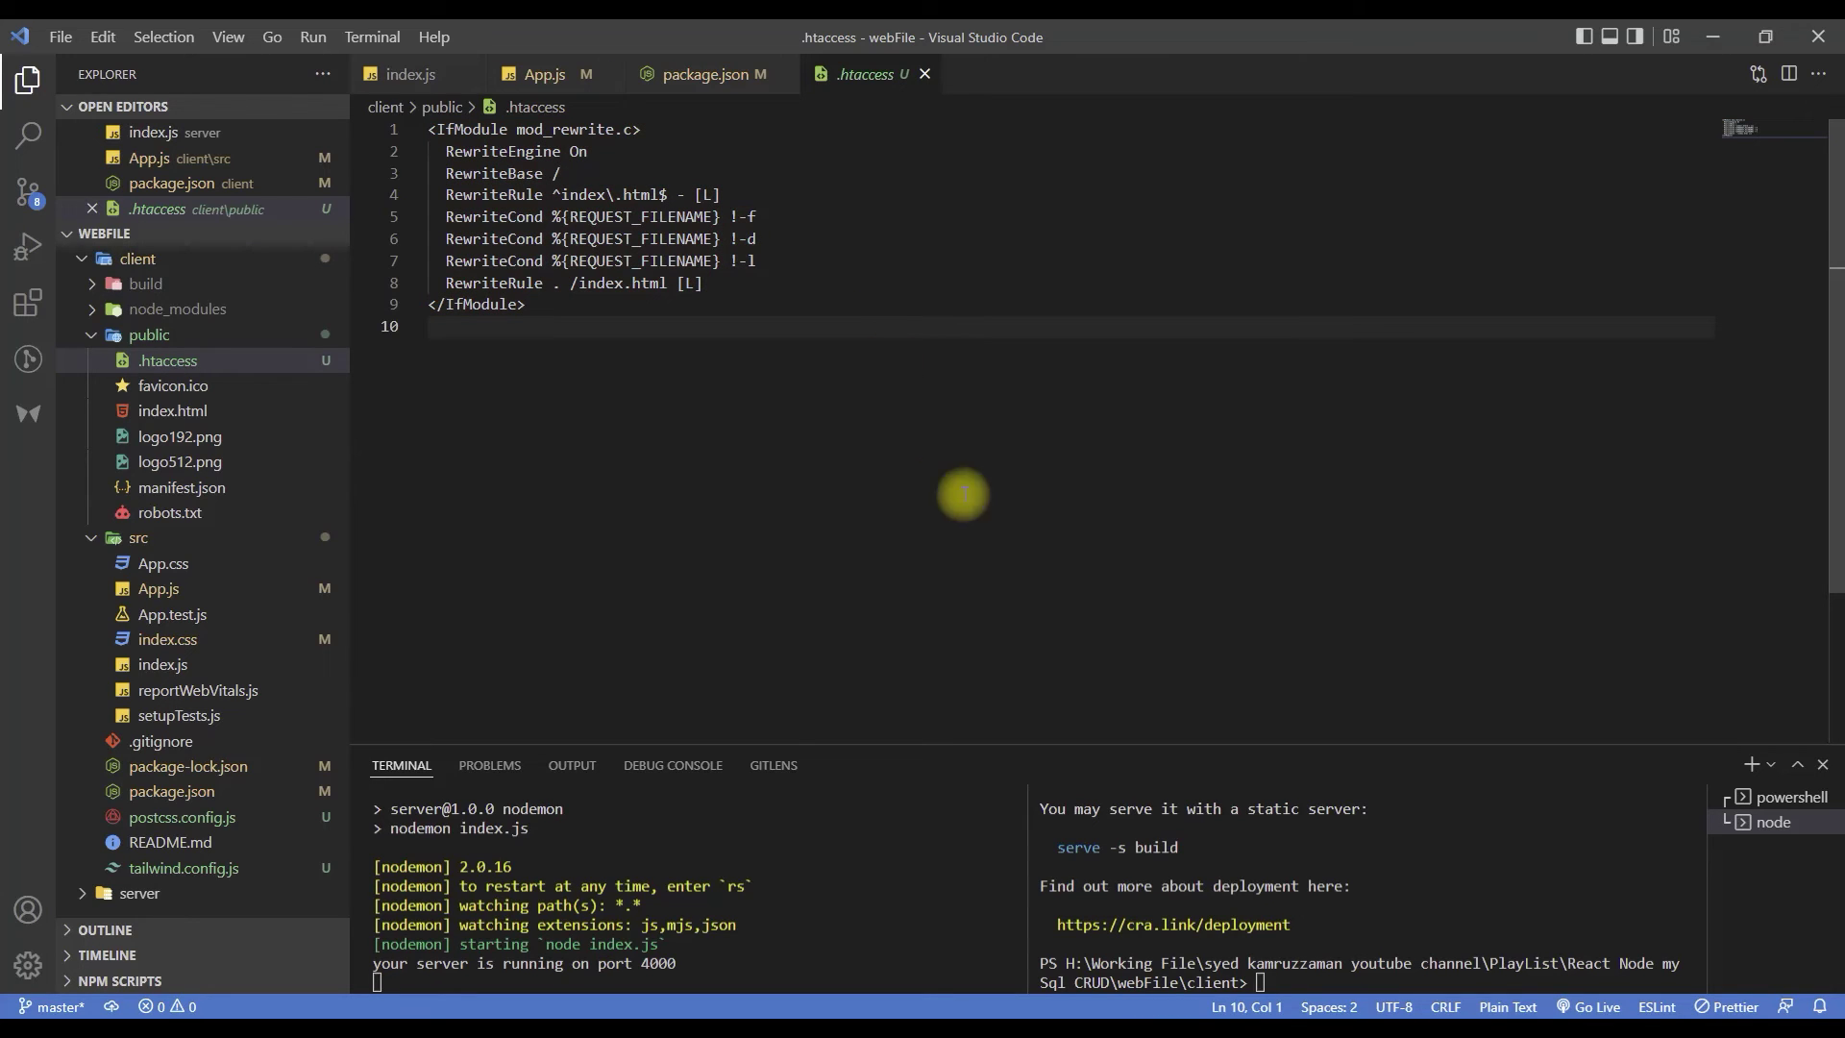
# - Recheck apiUrl in App.js, the homepage entry in package.json and the rules in .htaccess before building
pyautogui.click(541, 75)
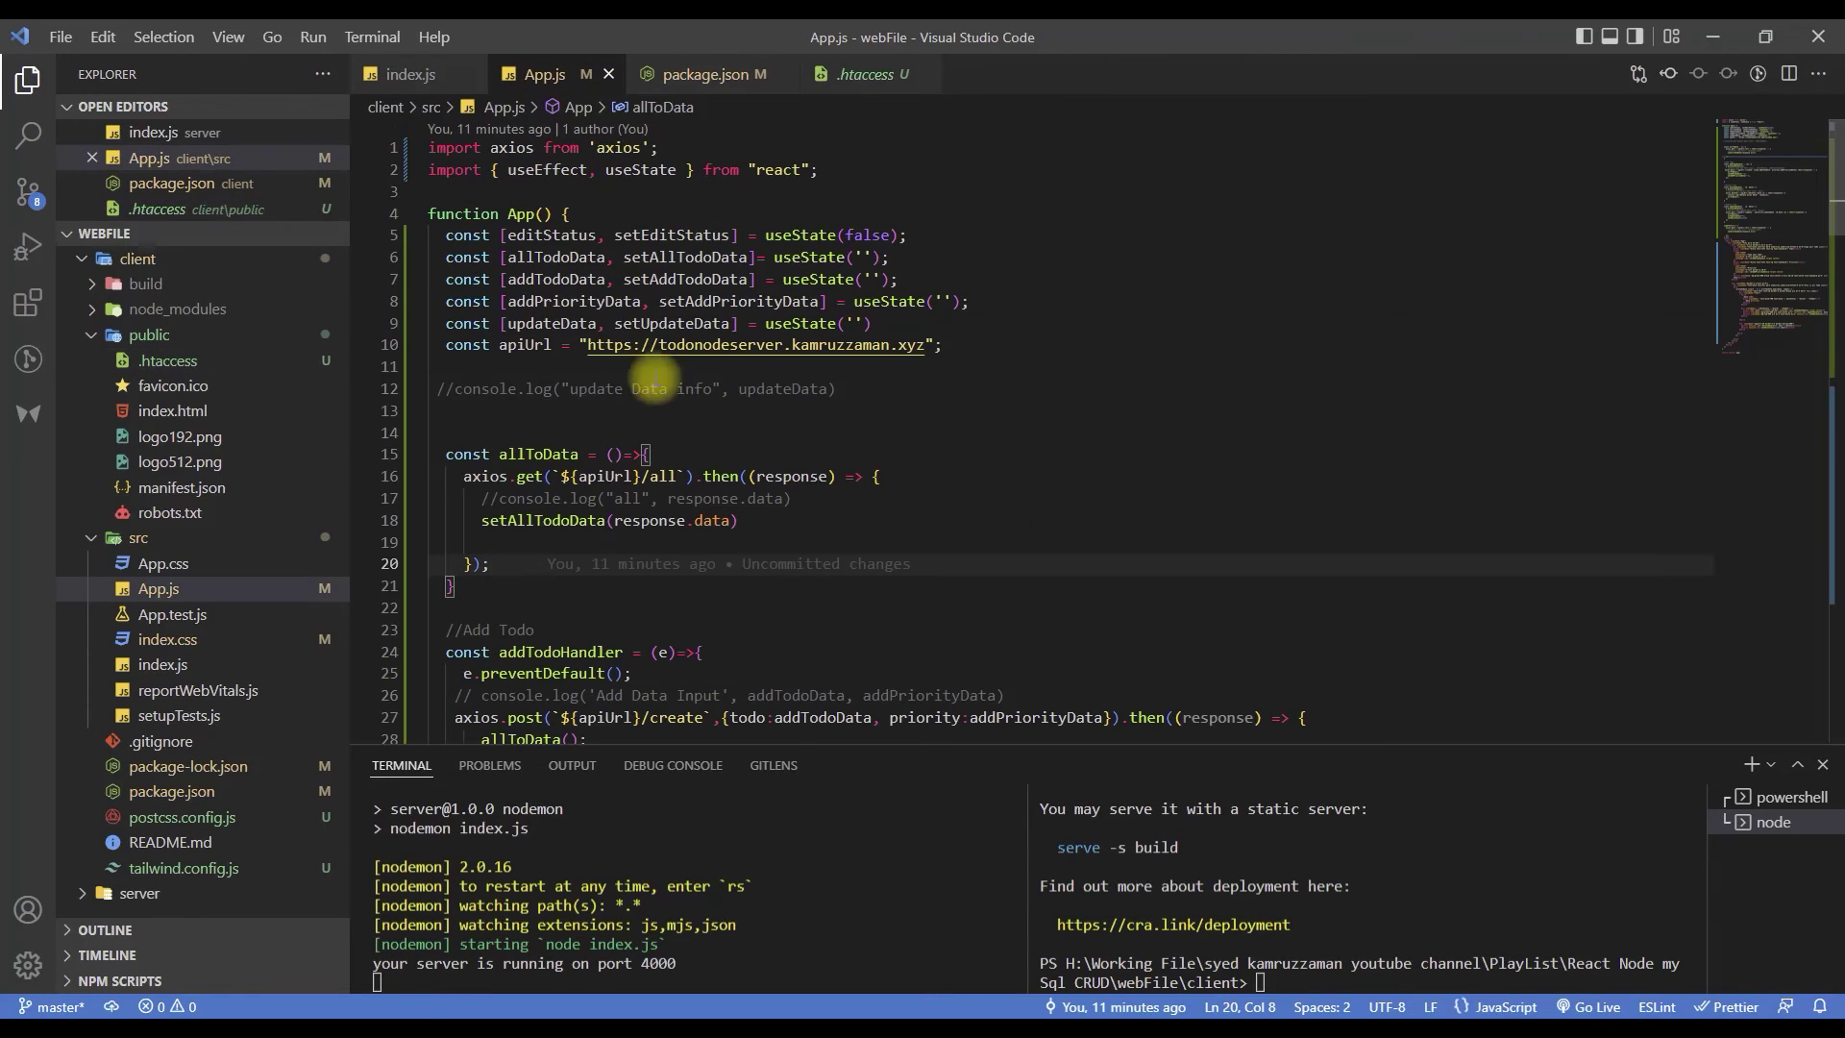
pyautogui.moveTo(589, 346); pyautogui.dragTo(924, 346)
pyautogui.click(980, 392)
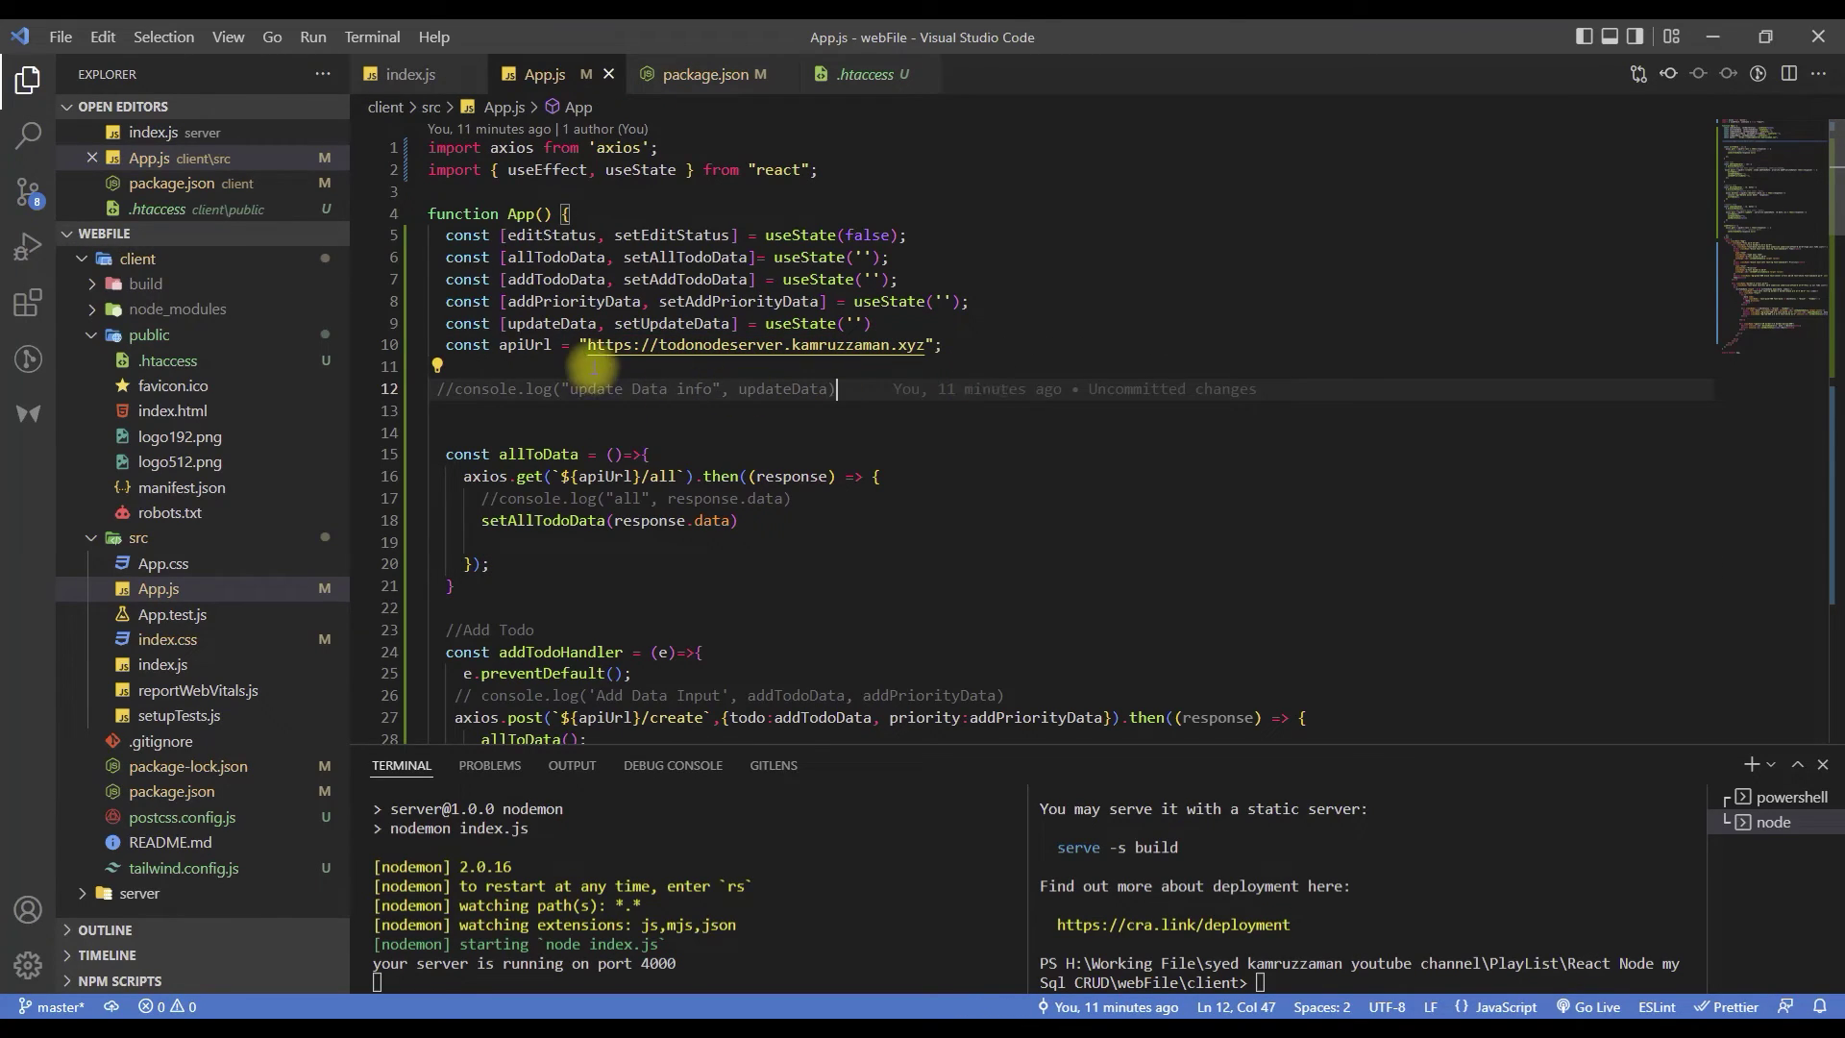
pyautogui.moveTo(589, 345); pyautogui.dragTo(924, 344)
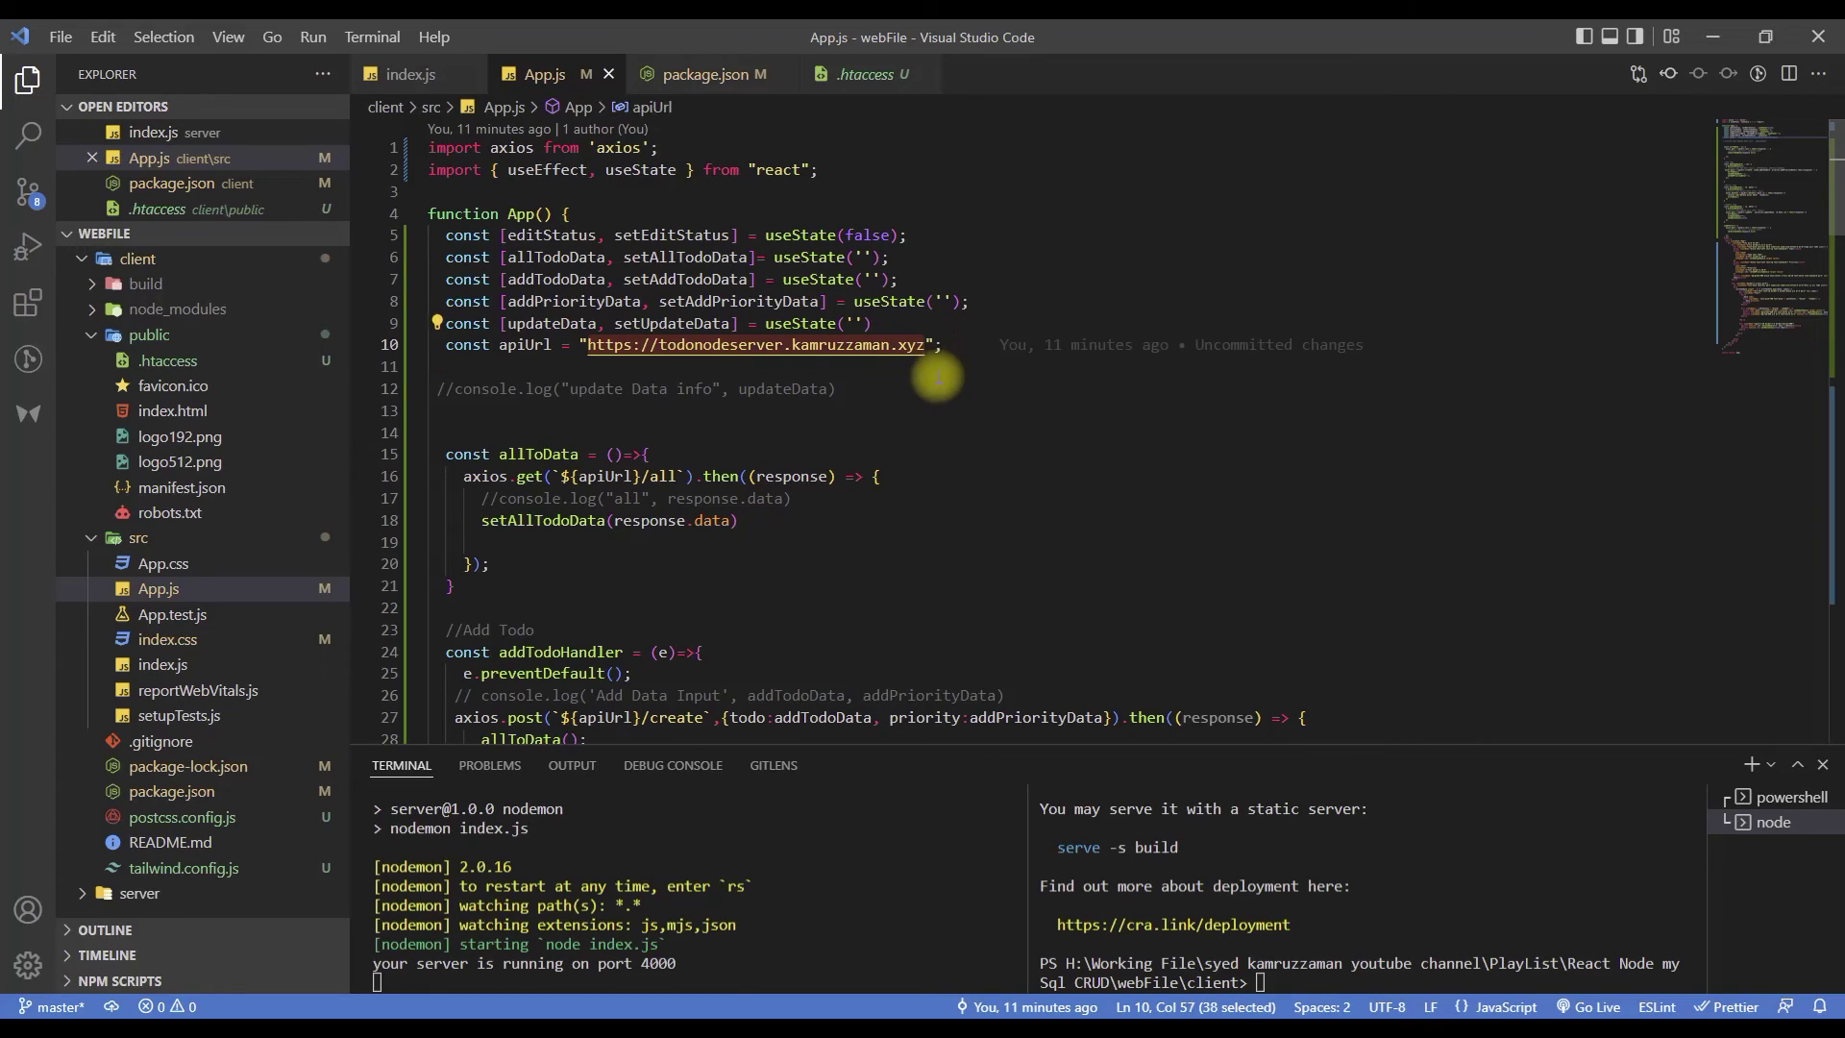
pyautogui.click(711, 75)
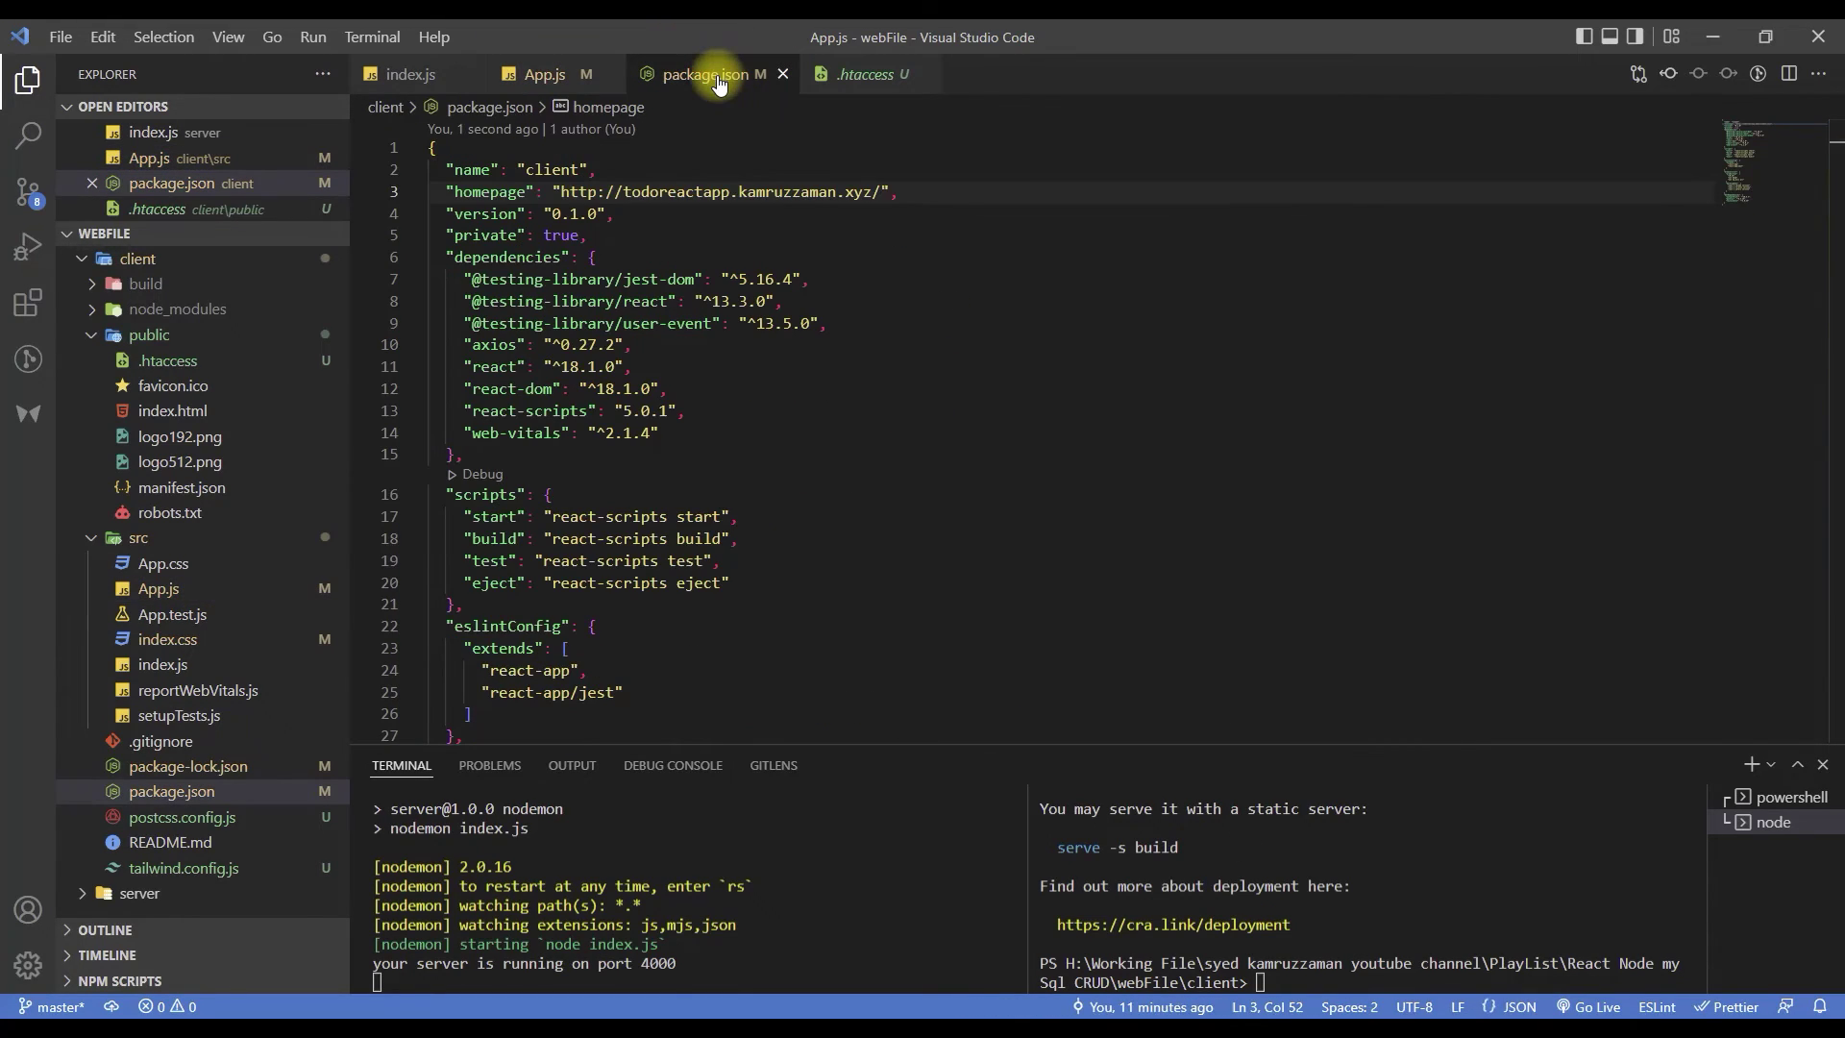
pyautogui.moveTo(448, 191); pyautogui.dragTo(877, 191)
pyautogui.click(931, 191)
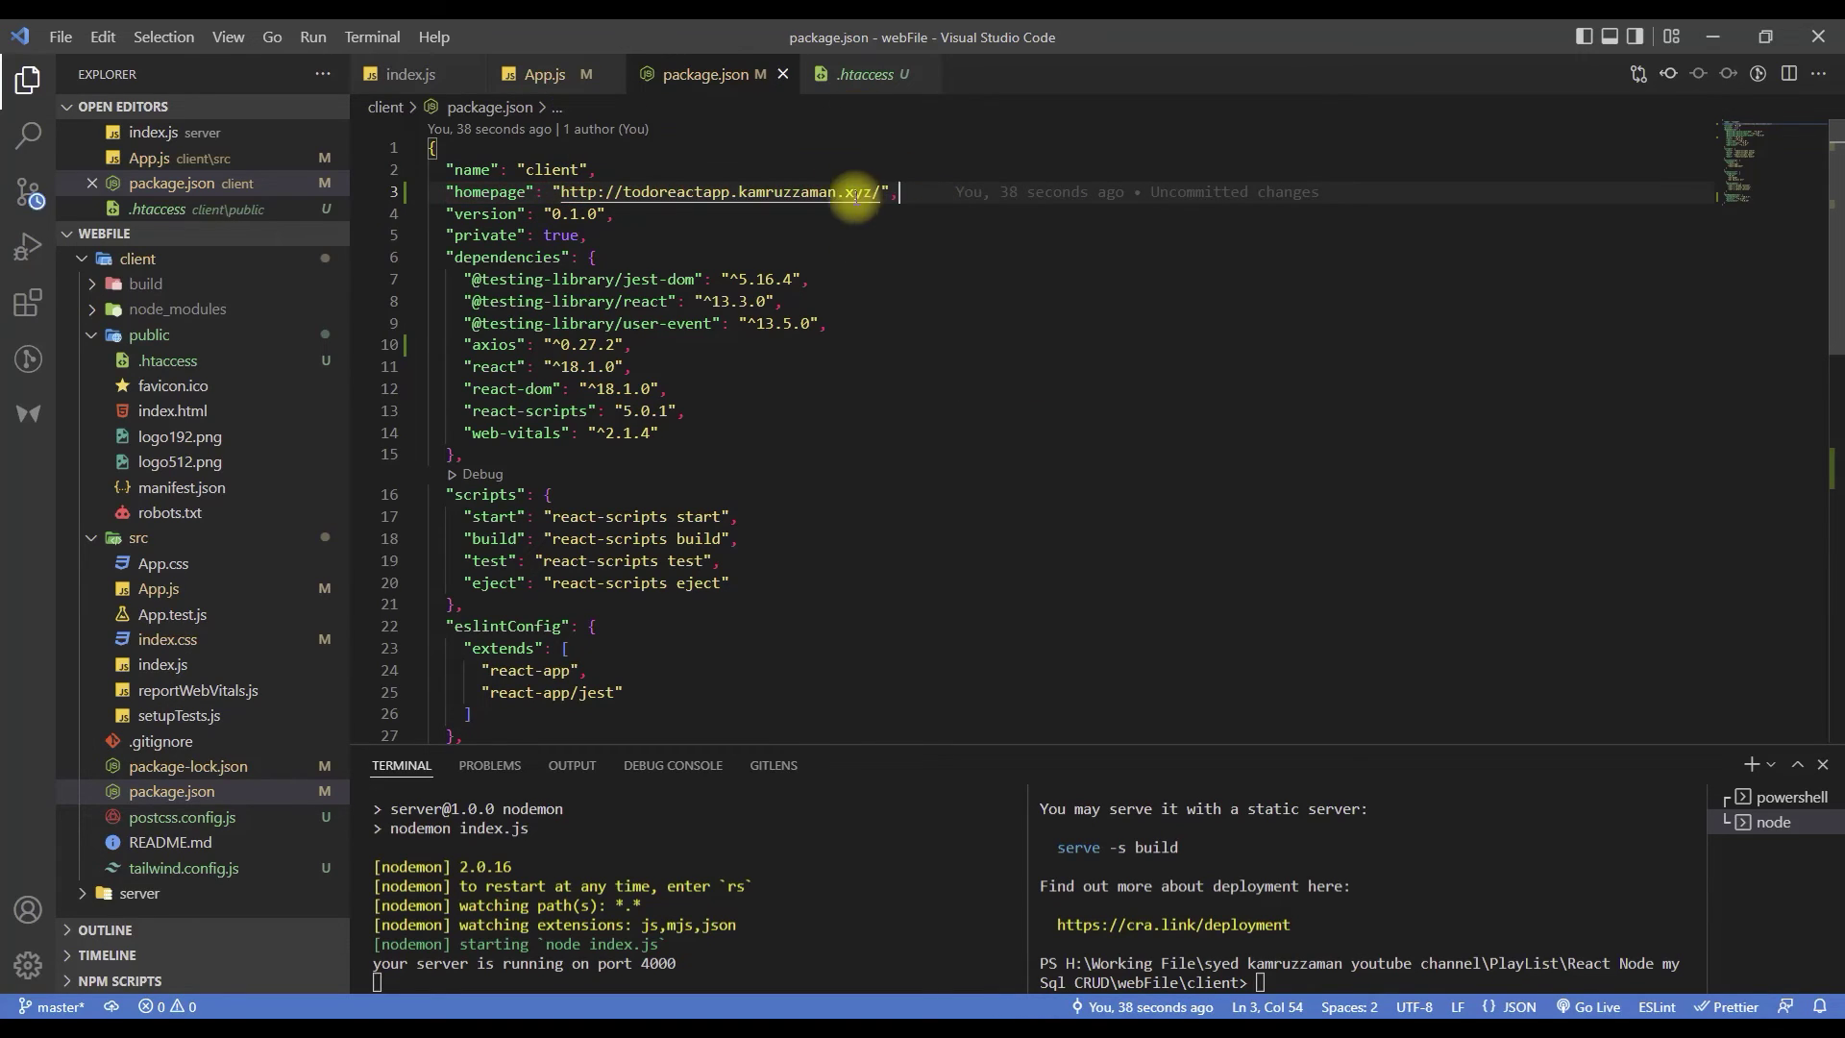
pyautogui.click(848, 77)
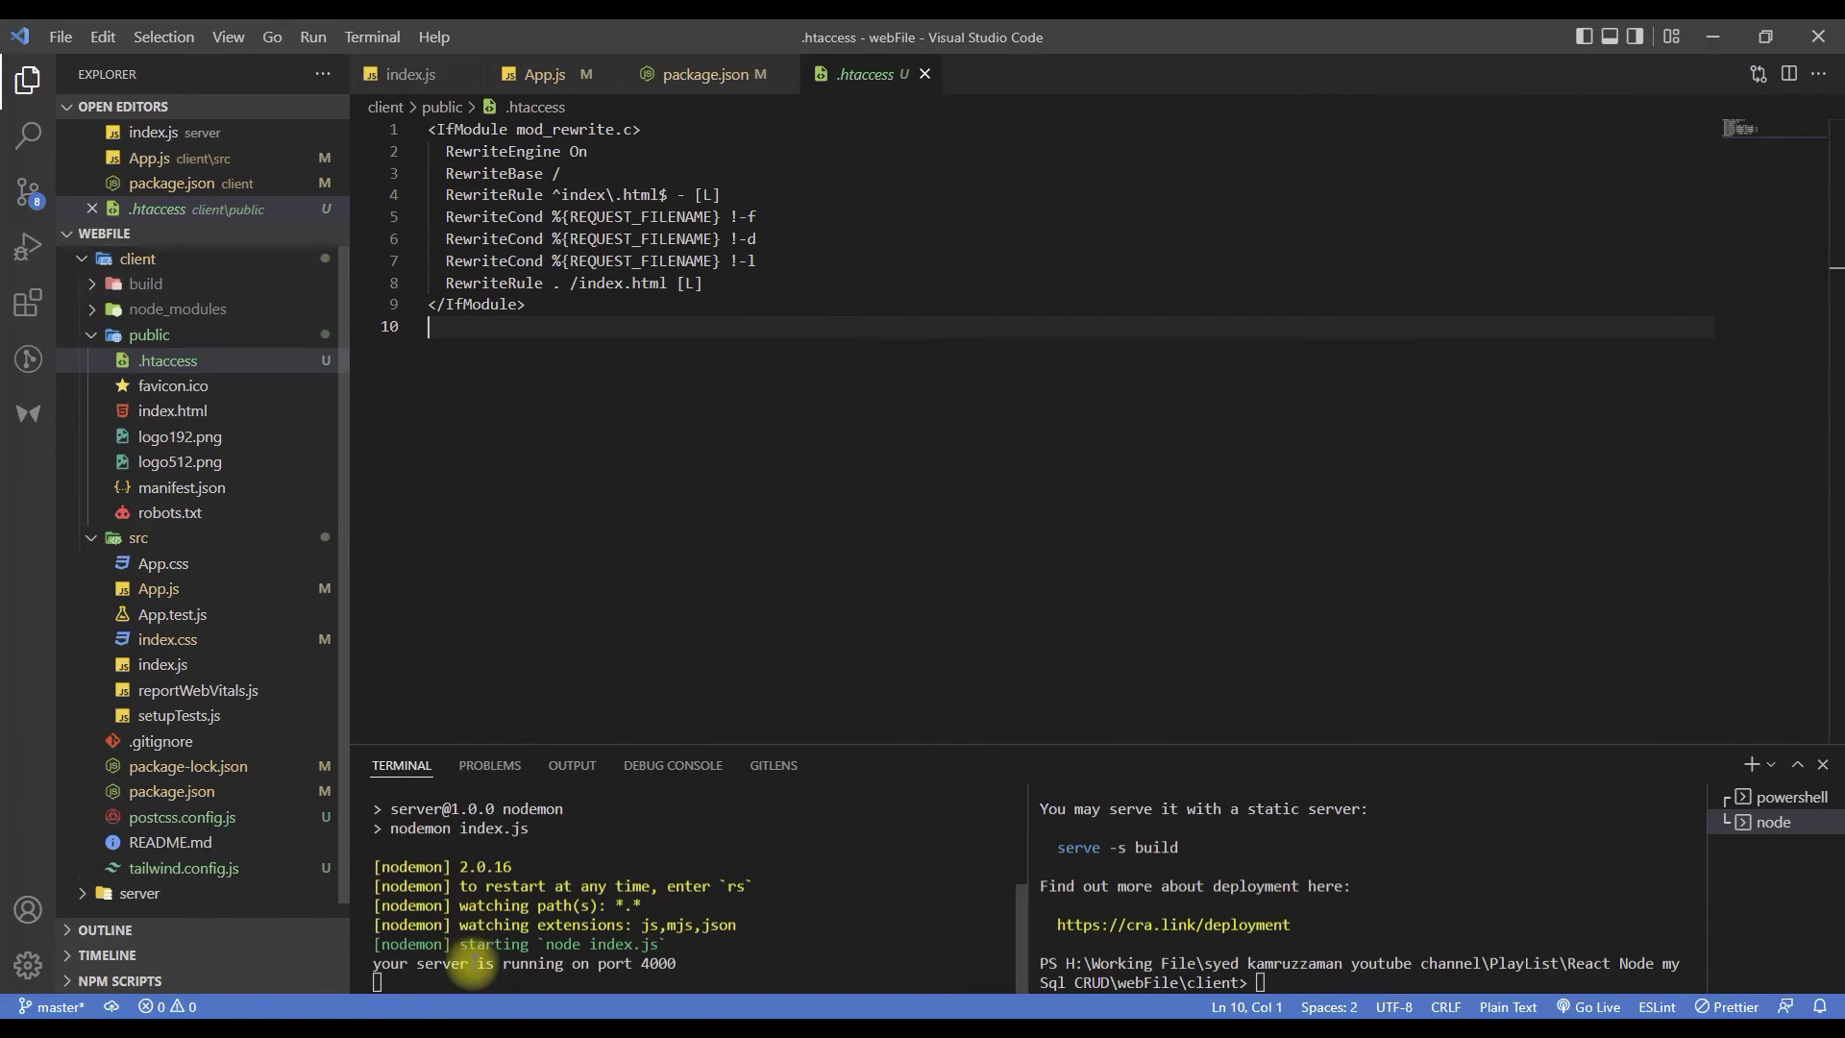
# - Switch to File Explorer and delete the old build folder from the client directory
pyautogui.moveTo(409, 1004)
pyautogui.click(409, 957)
pyautogui.click(294, 257)
pyautogui.press('Delete')
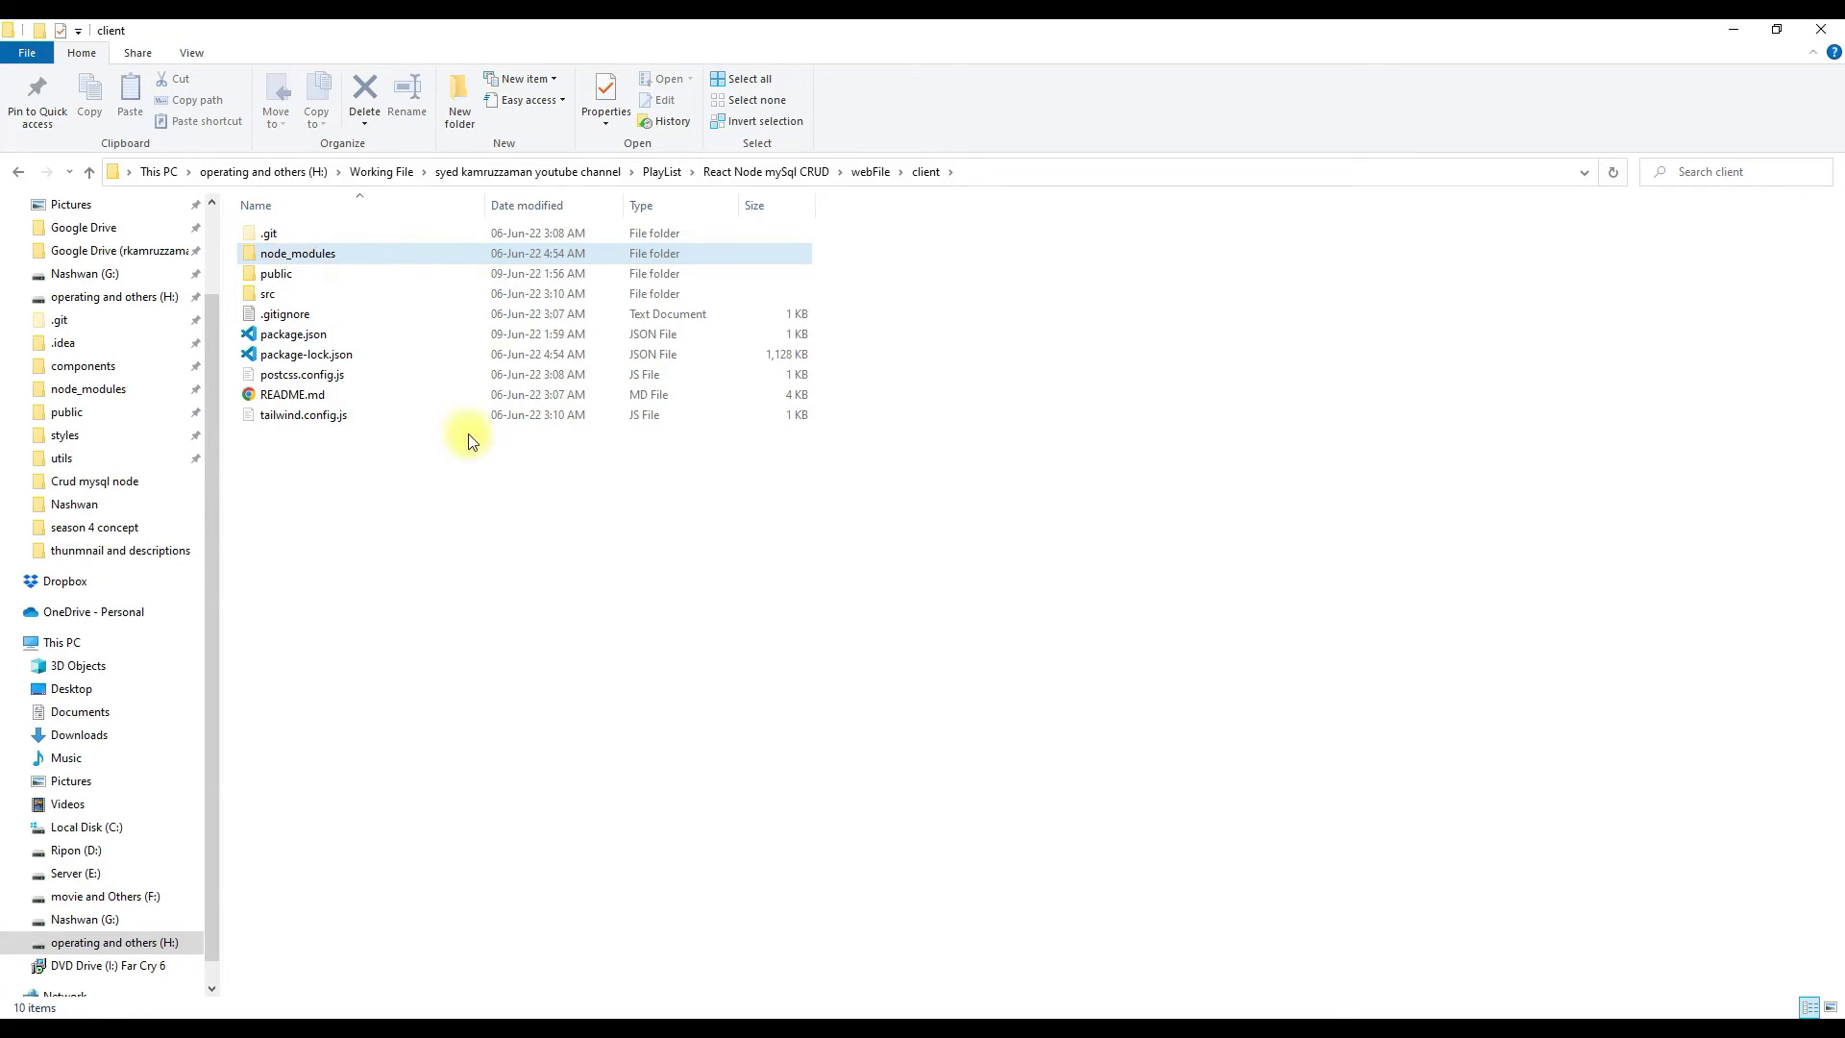
# - Return to Visual Studio Code and run npm run build in the client terminal
pyautogui.hotkey('alt', 'Tab')
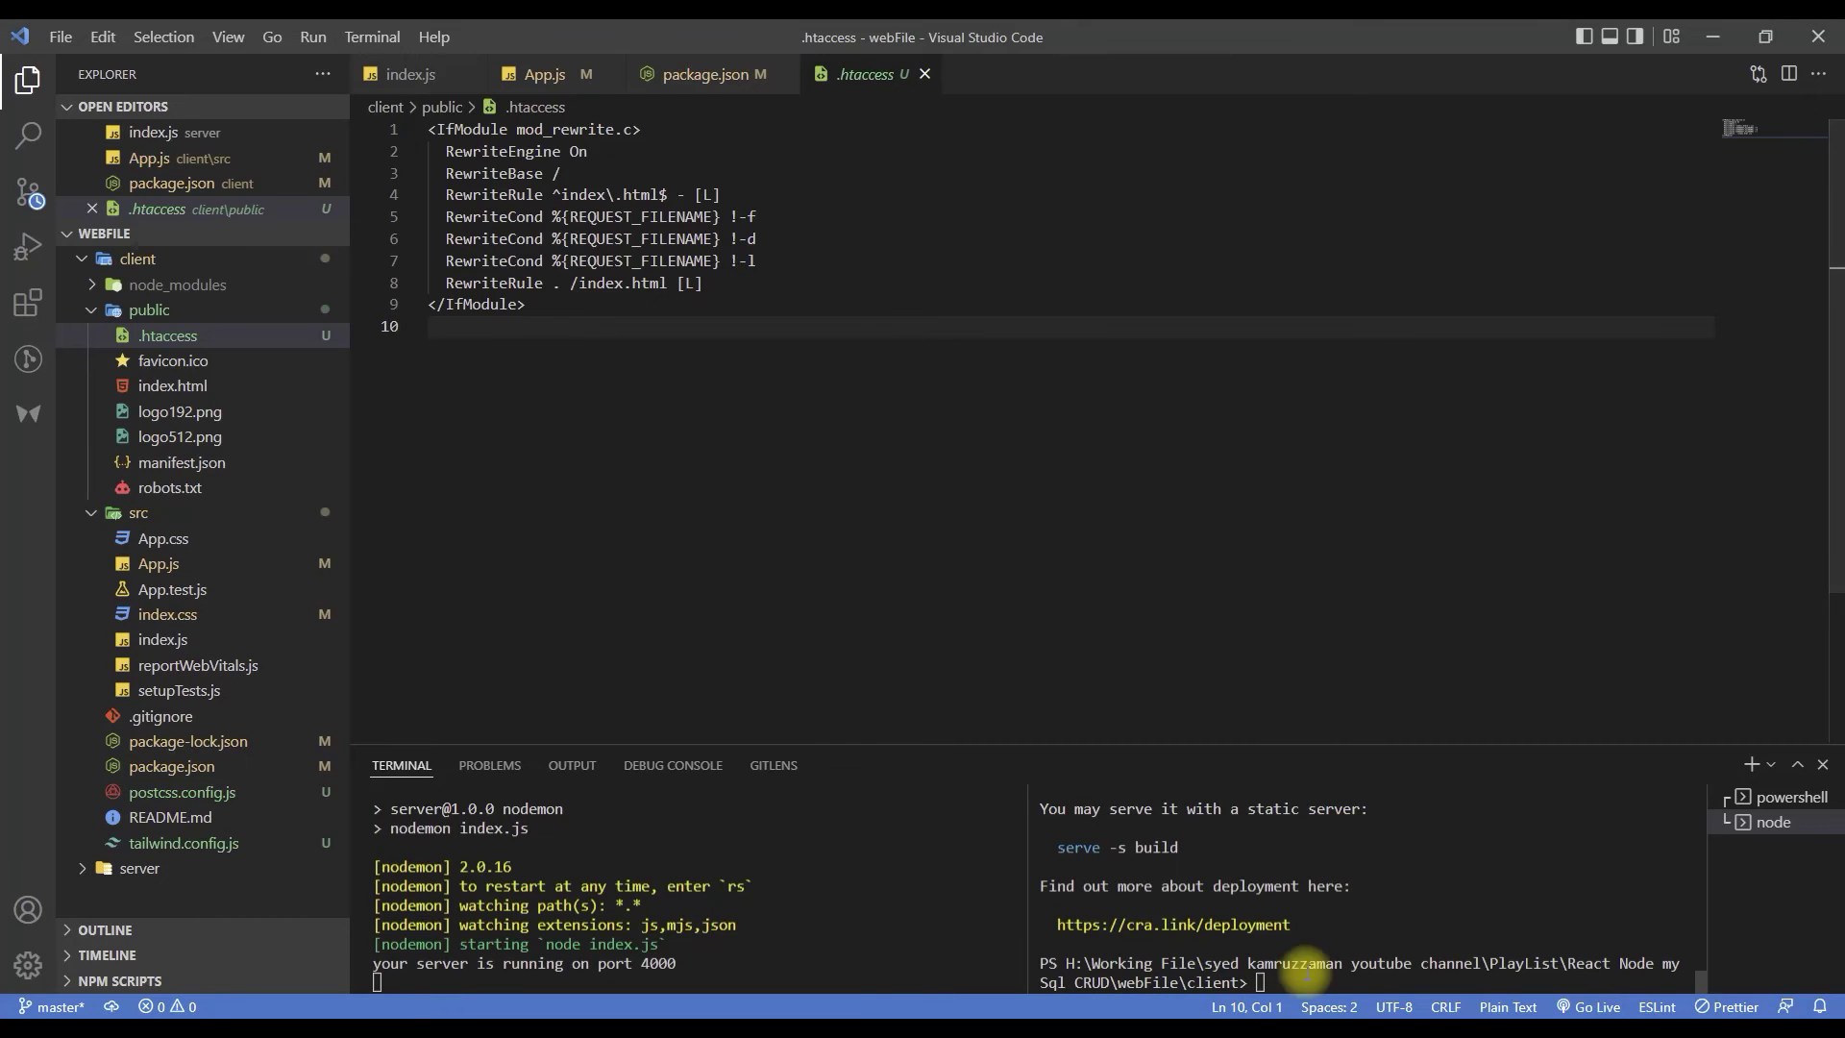
pyautogui.click(1286, 978)
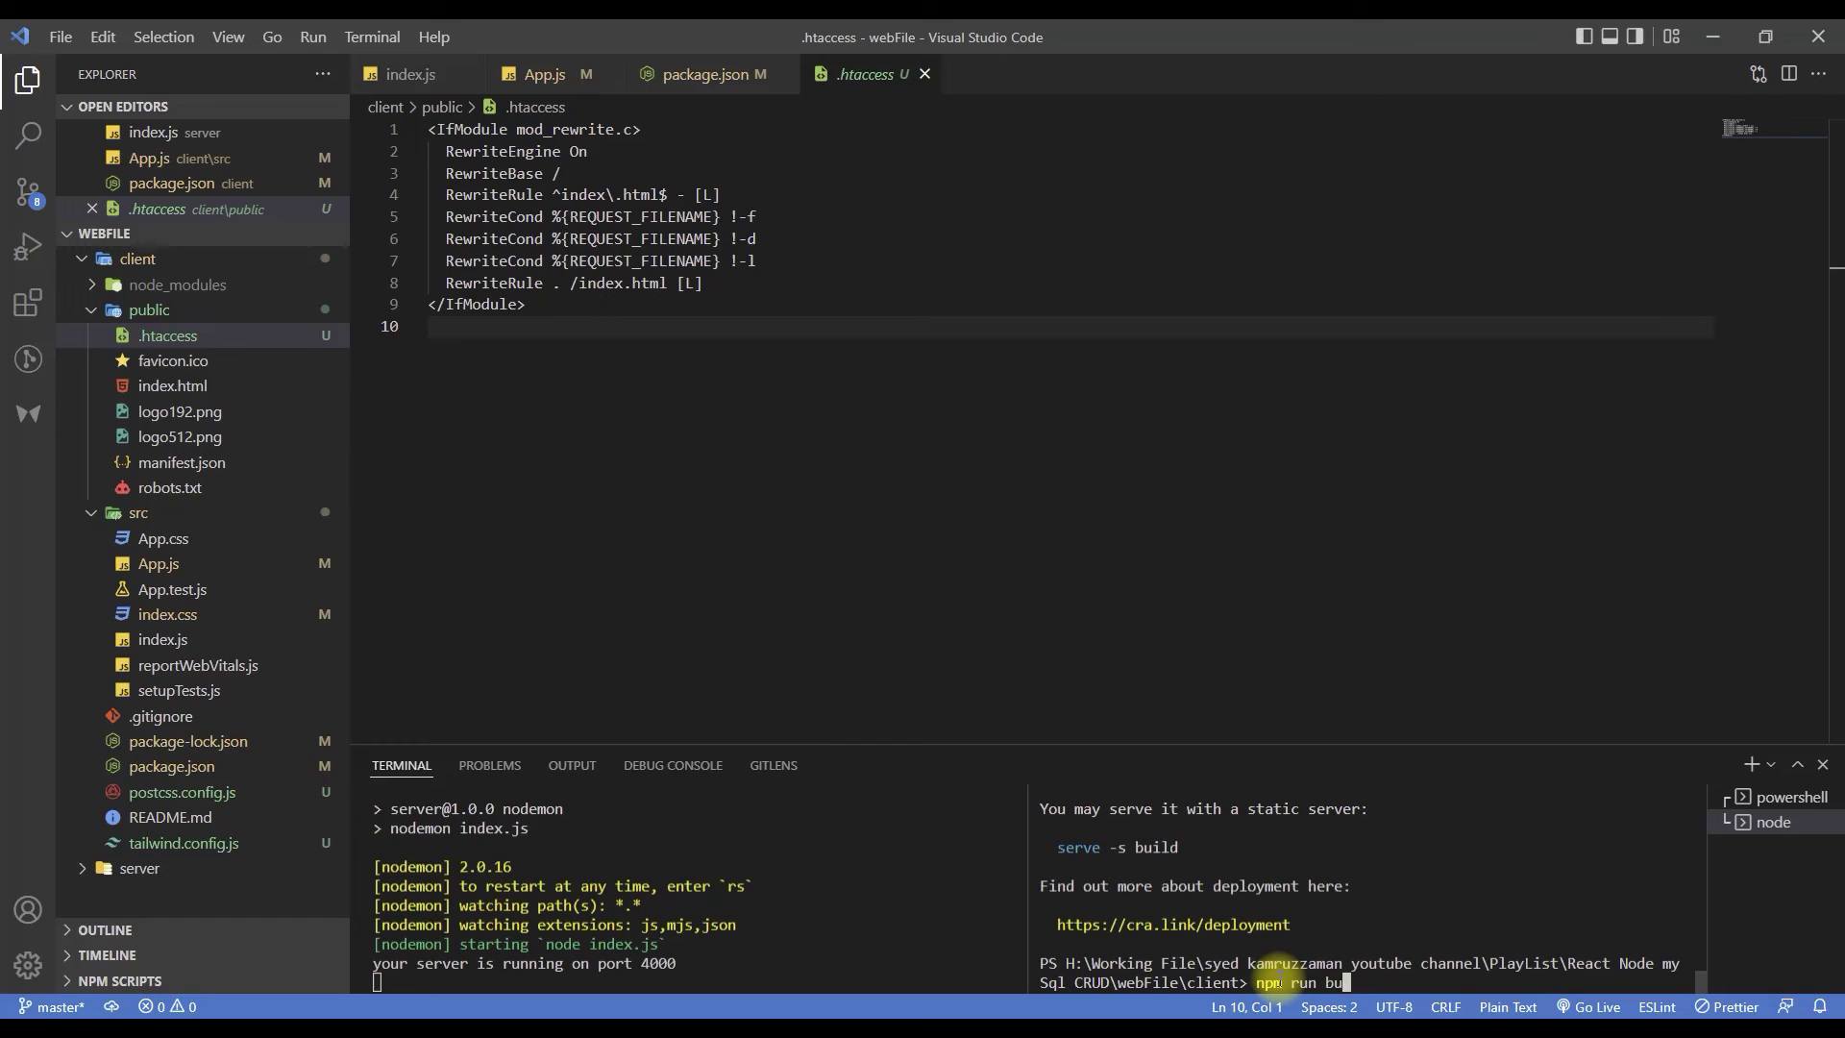
pyautogui.press('Return')
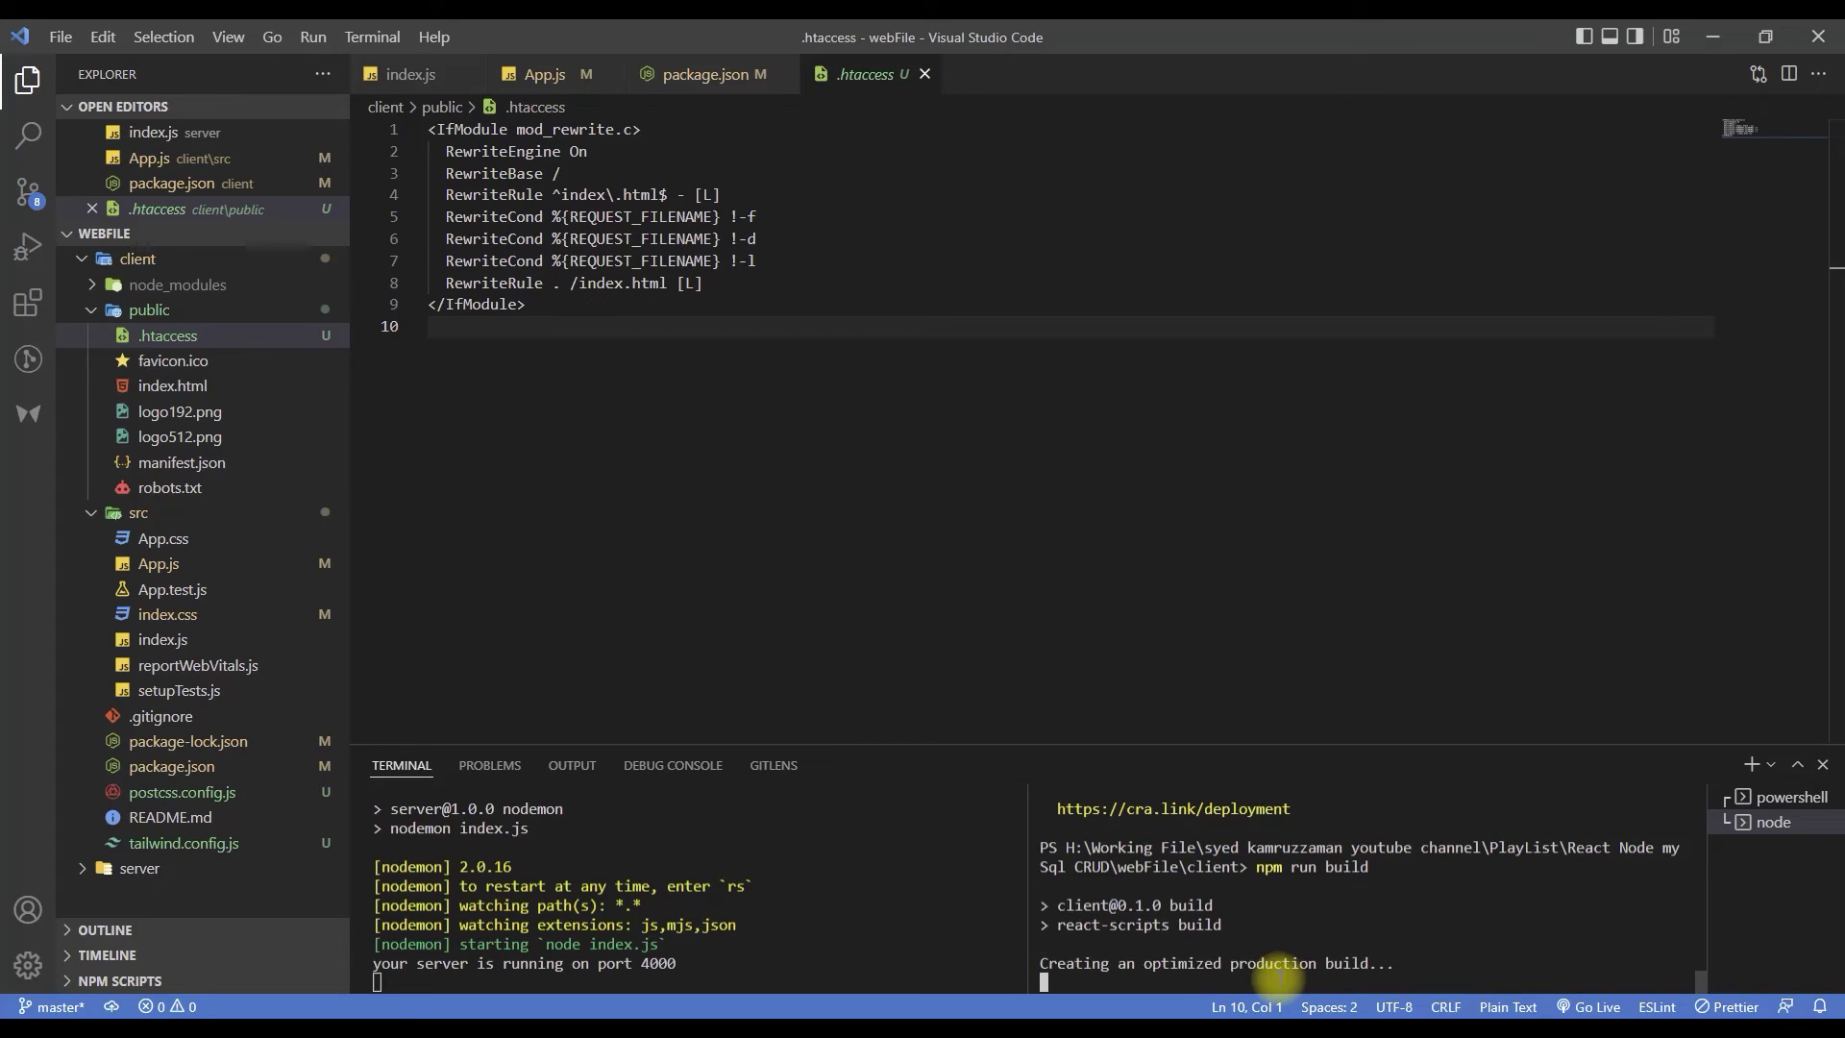
# - Switch to the Chrome window with cPanel and close every tab except phpMyAdmin and the Subdomains page
pyautogui.moveTo(558, 1016)
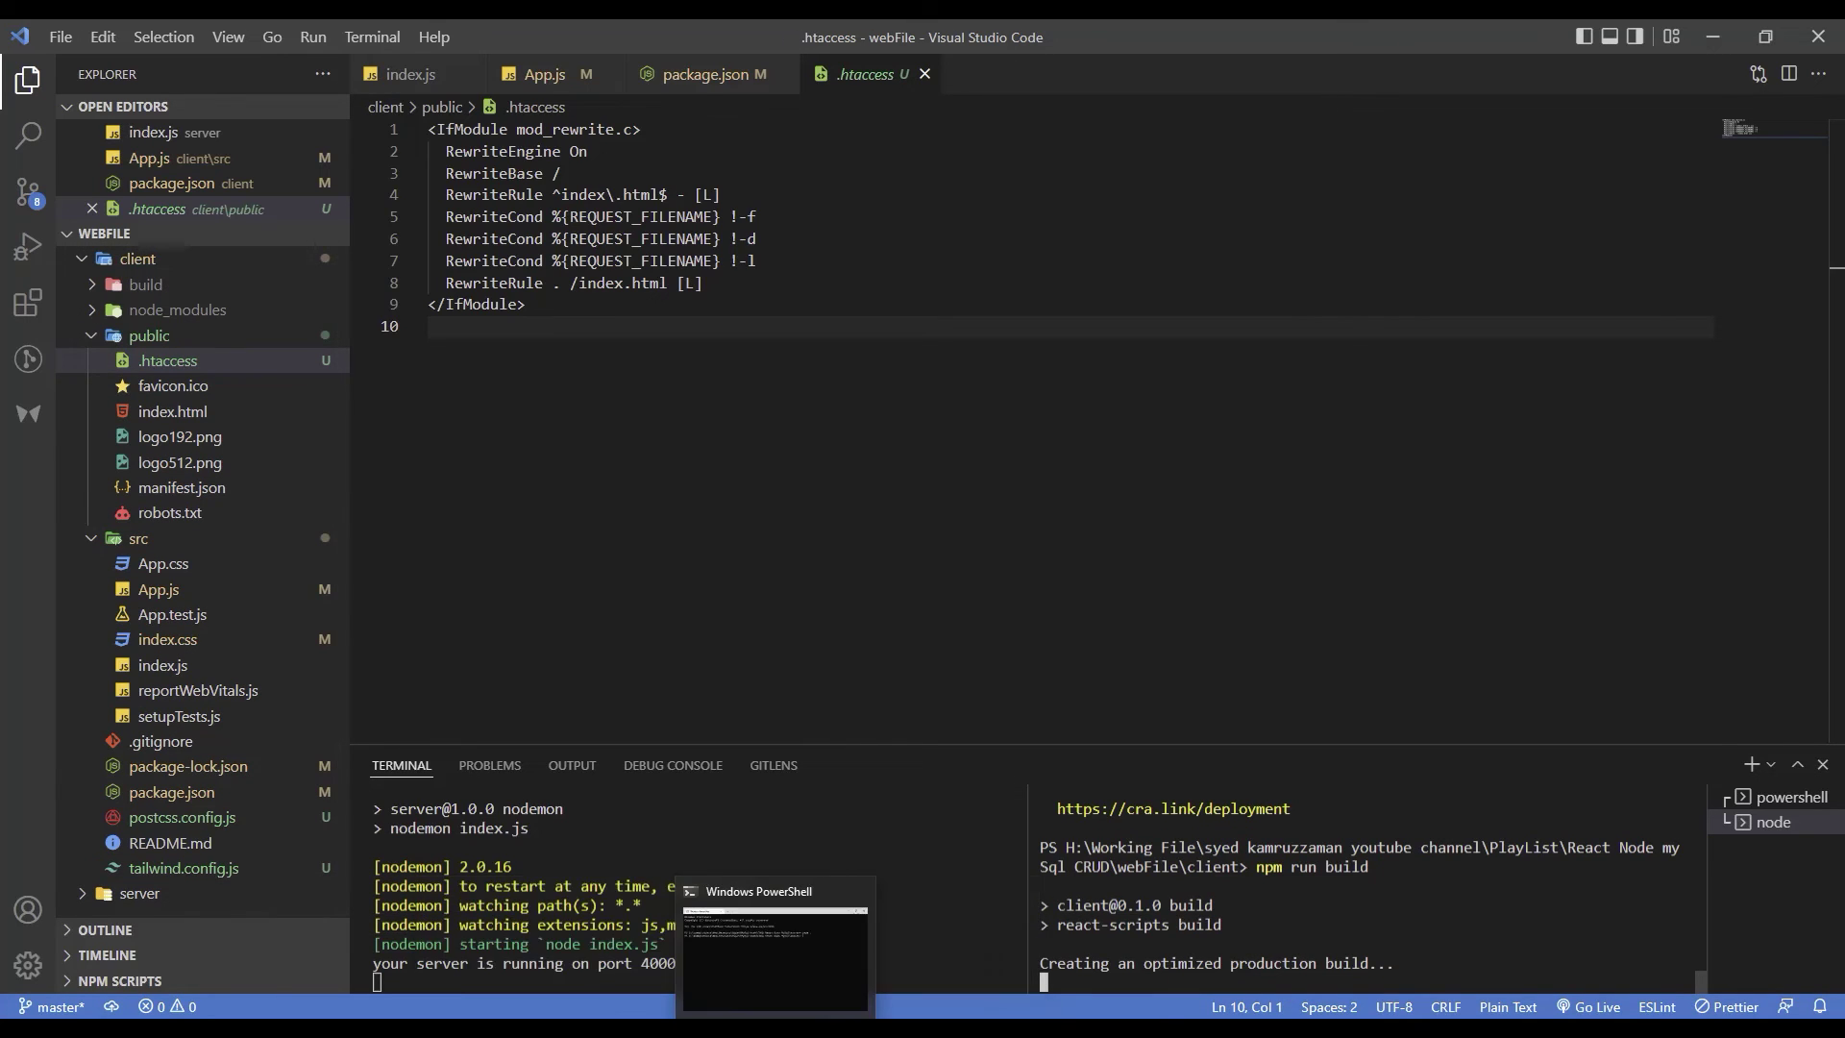
pyautogui.click(776, 993)
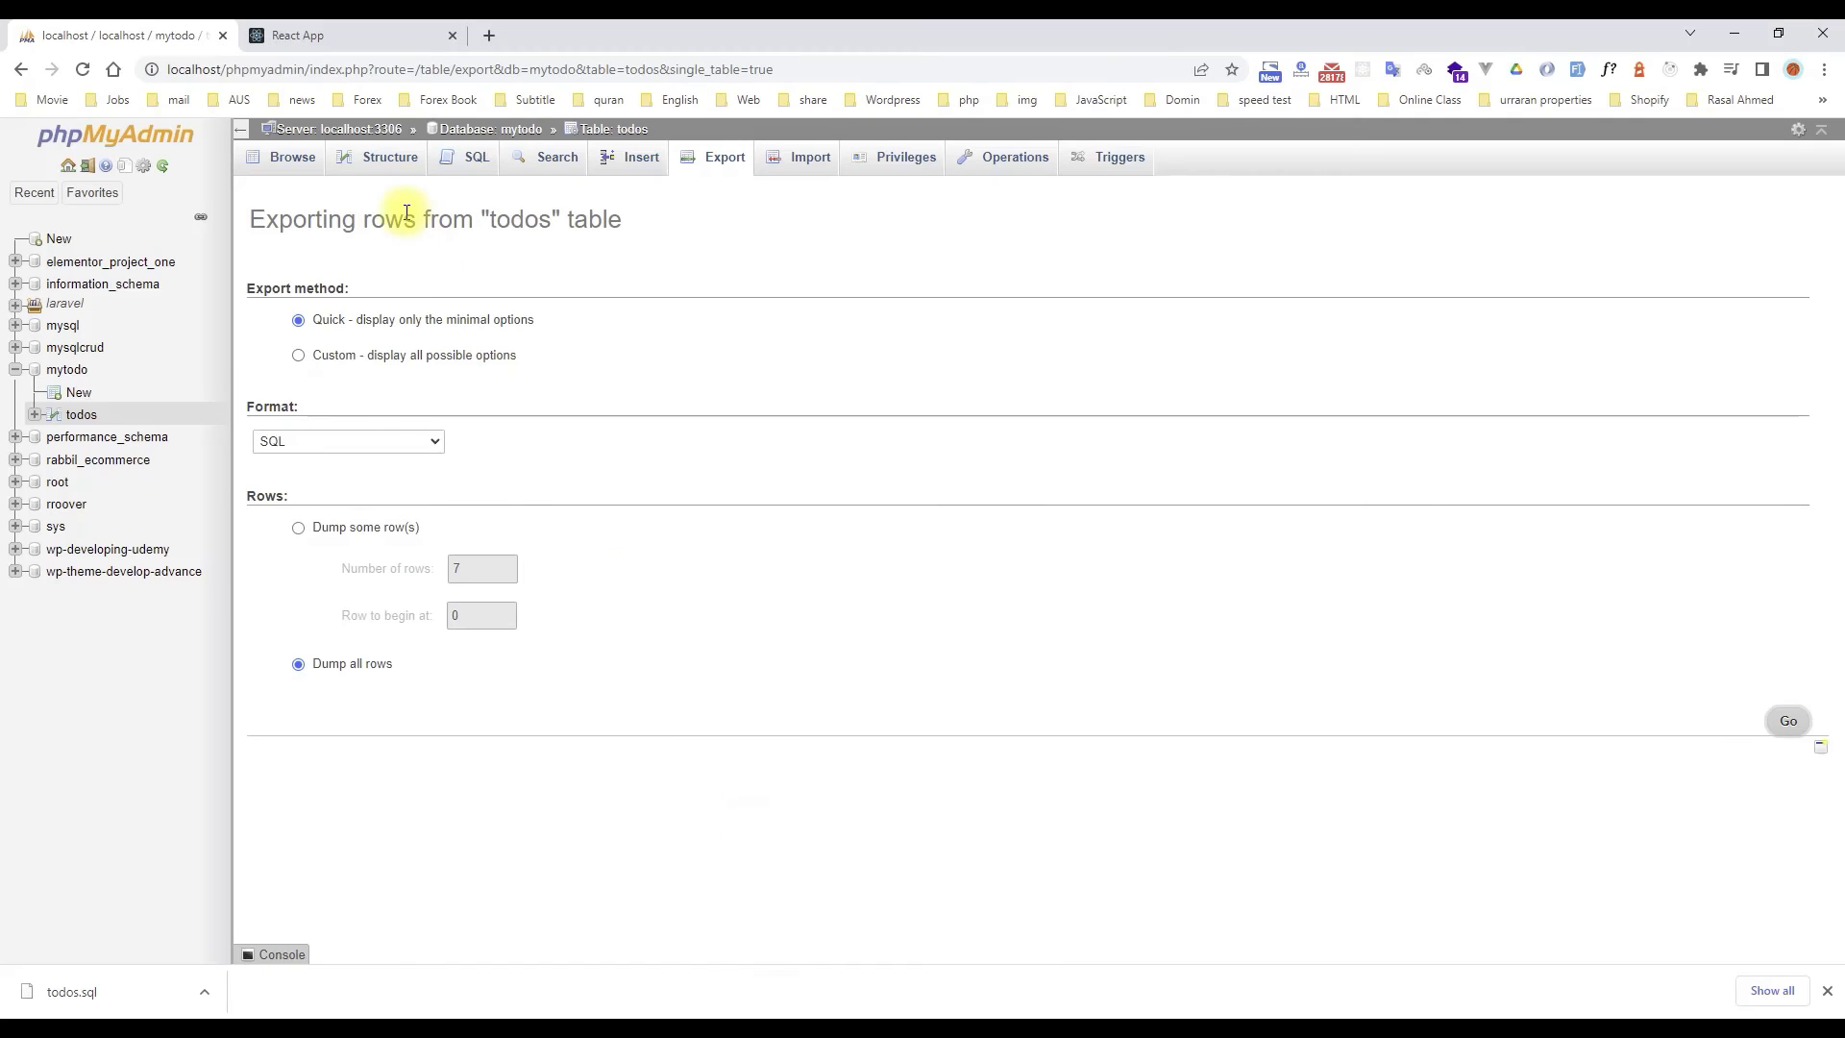
pyautogui.moveTo(557, 1016)
pyautogui.click(958, 947)
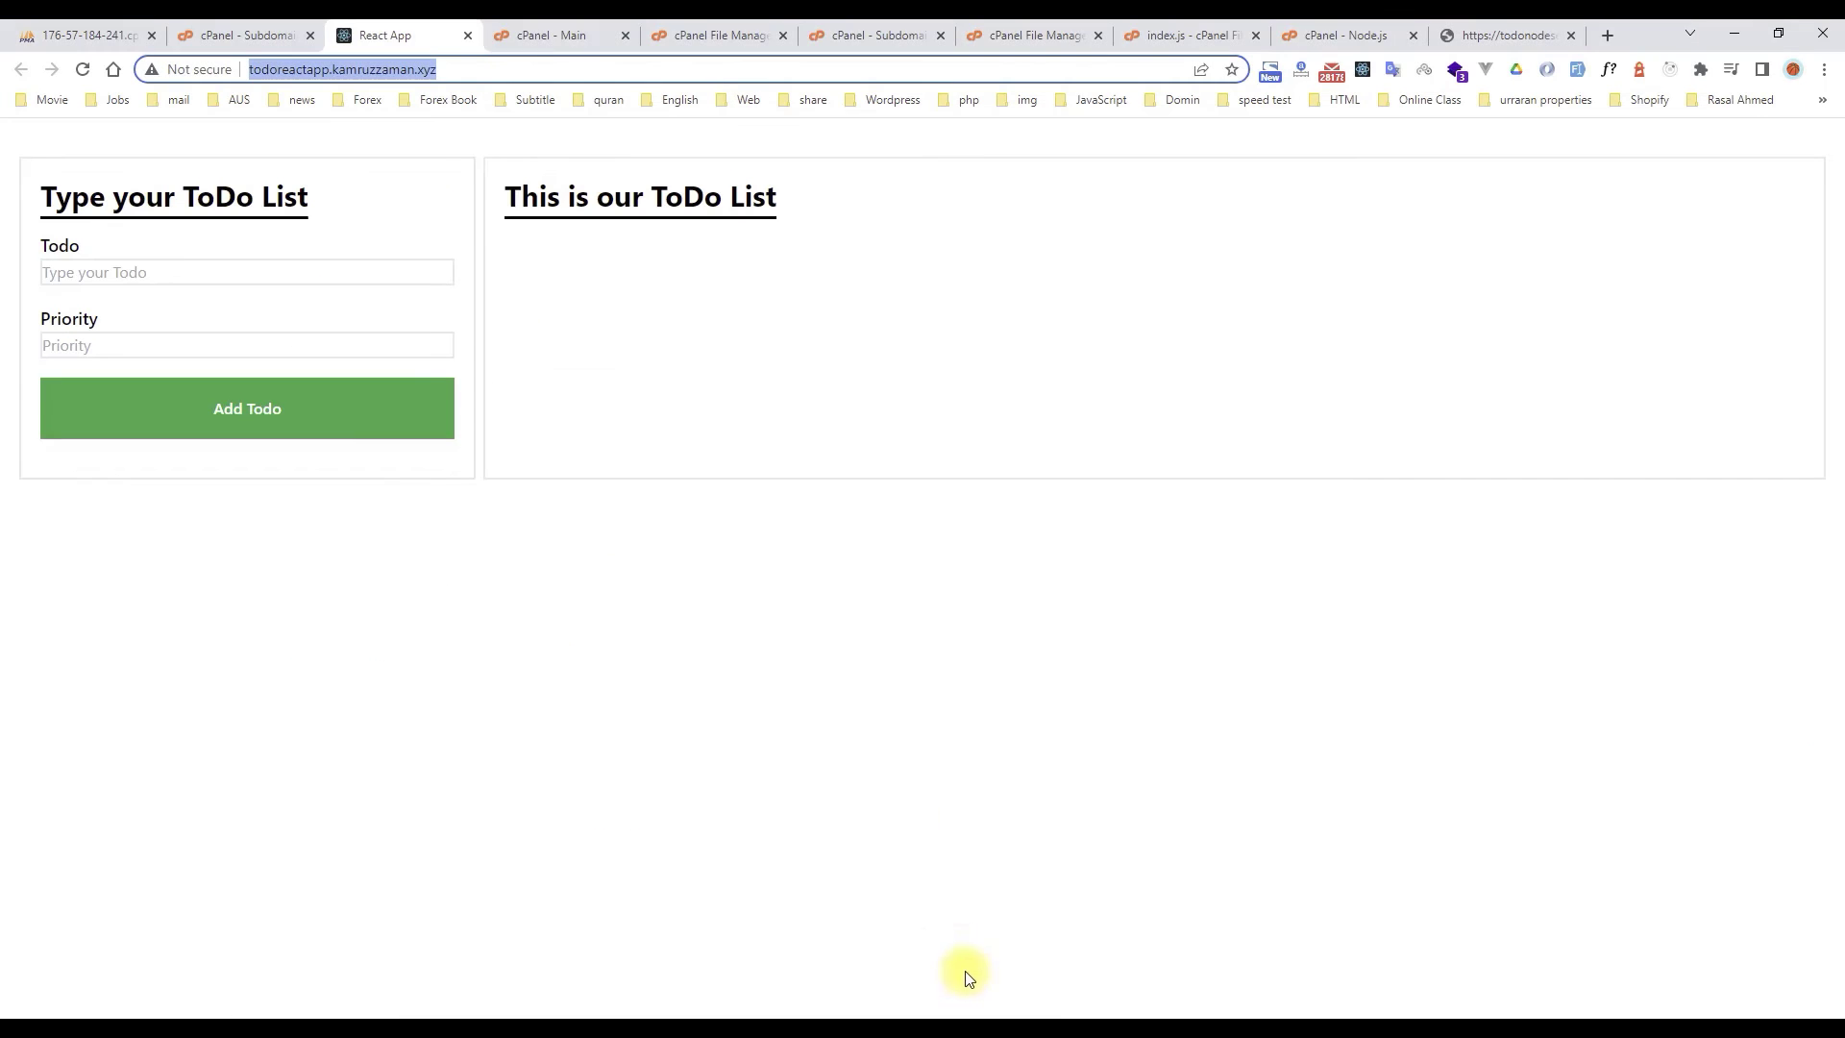
pyautogui.click(467, 35)
pyautogui.click(420, 27)
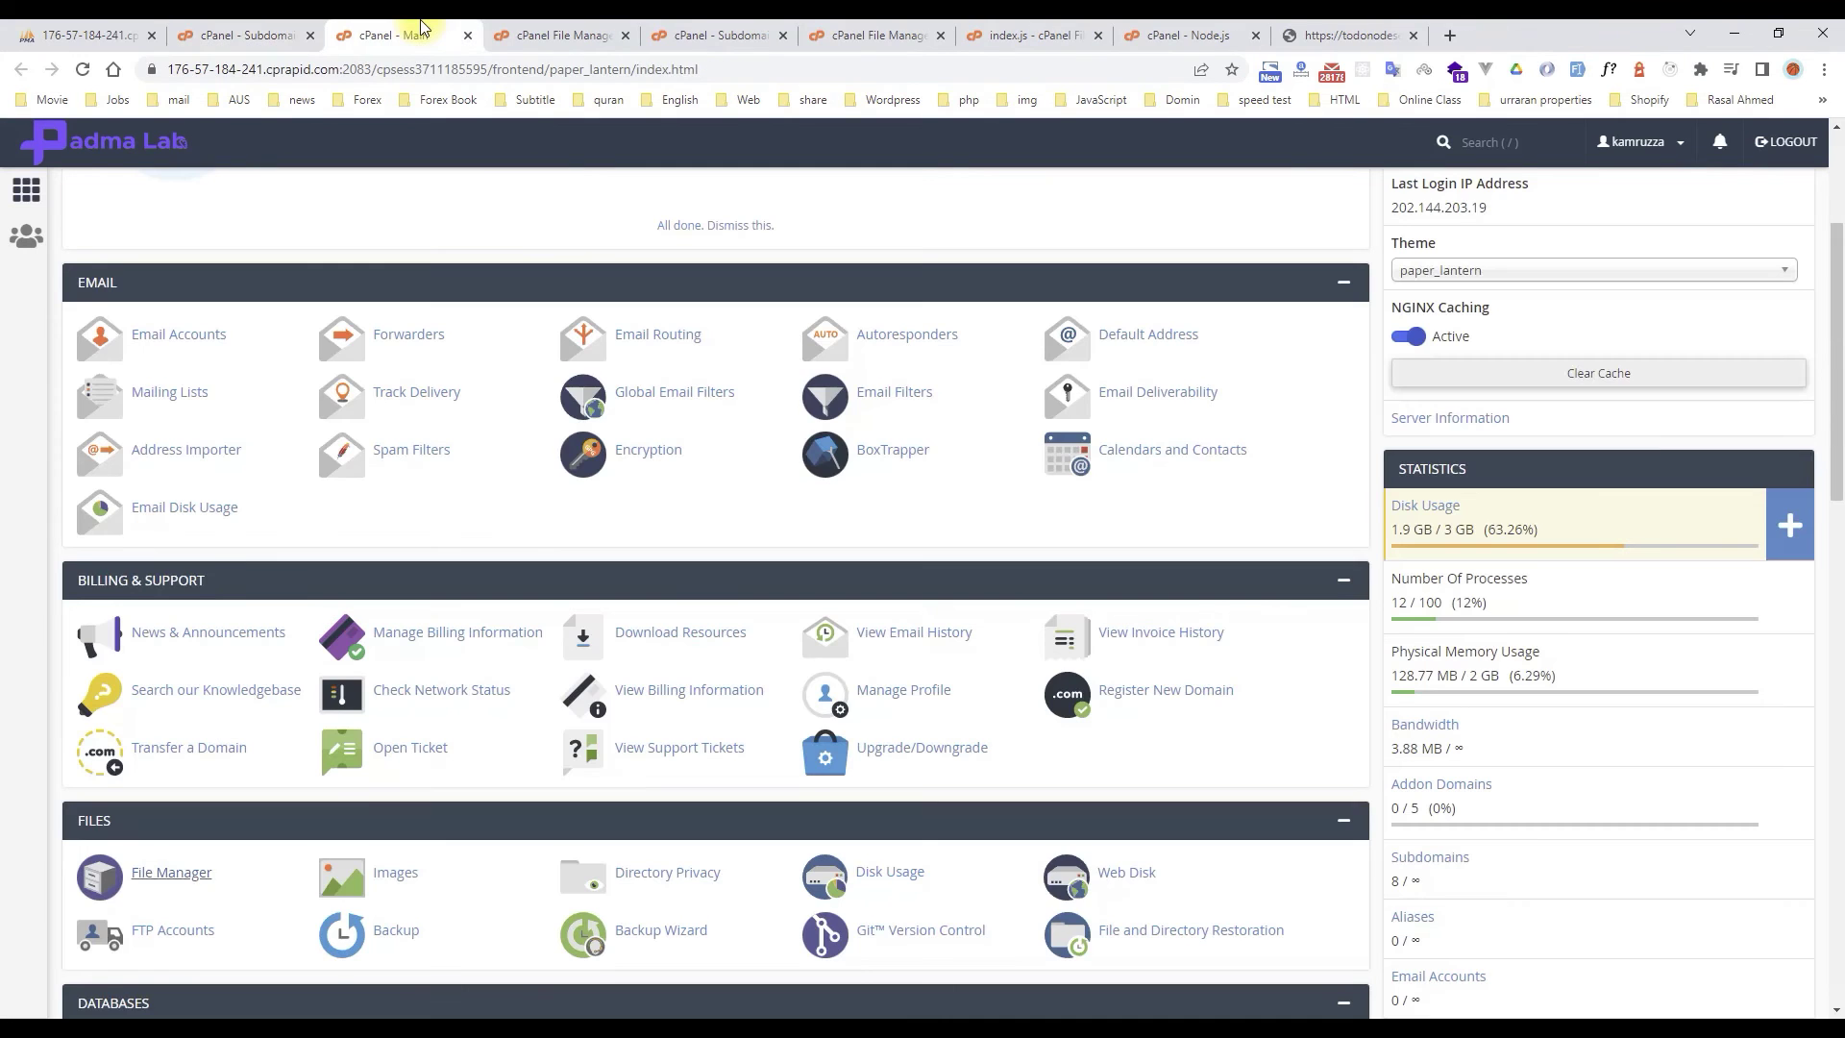
pyautogui.click(466, 38)
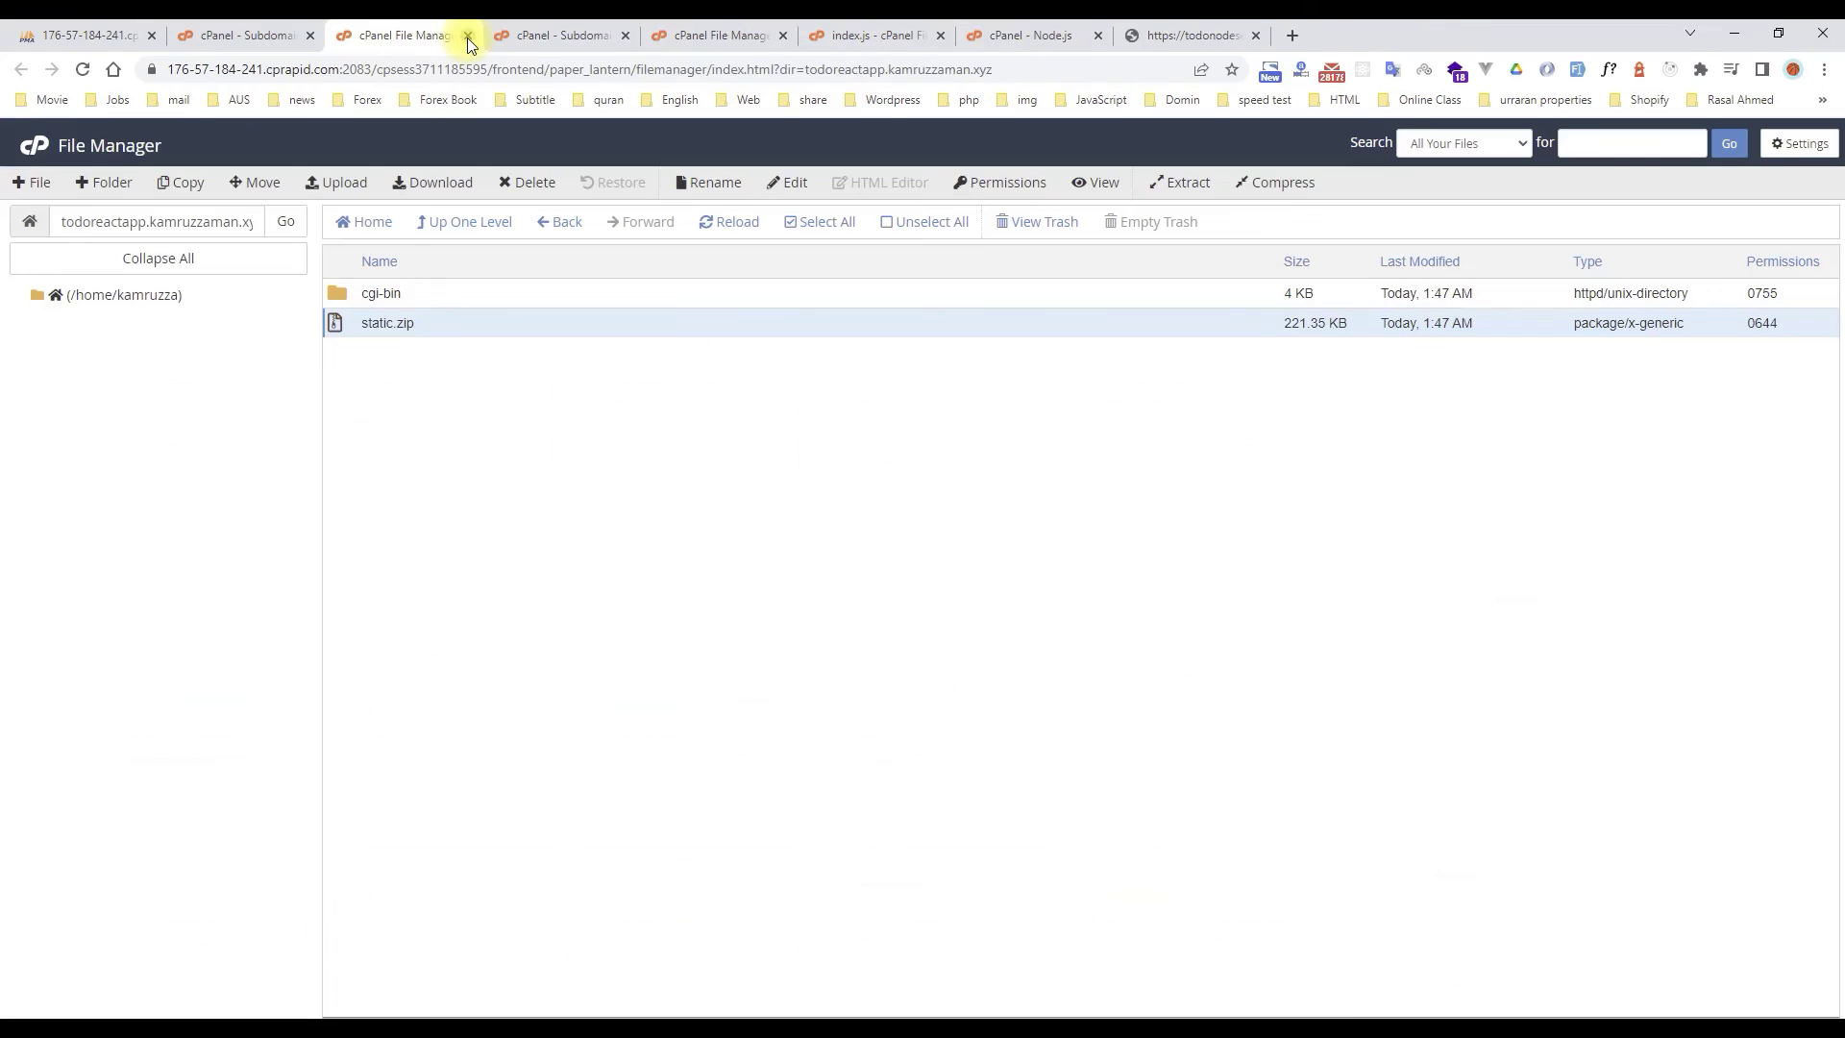
pyautogui.click(625, 36)
pyautogui.click(626, 35)
pyautogui.click(625, 35)
pyautogui.click(626, 37)
pyautogui.click(626, 36)
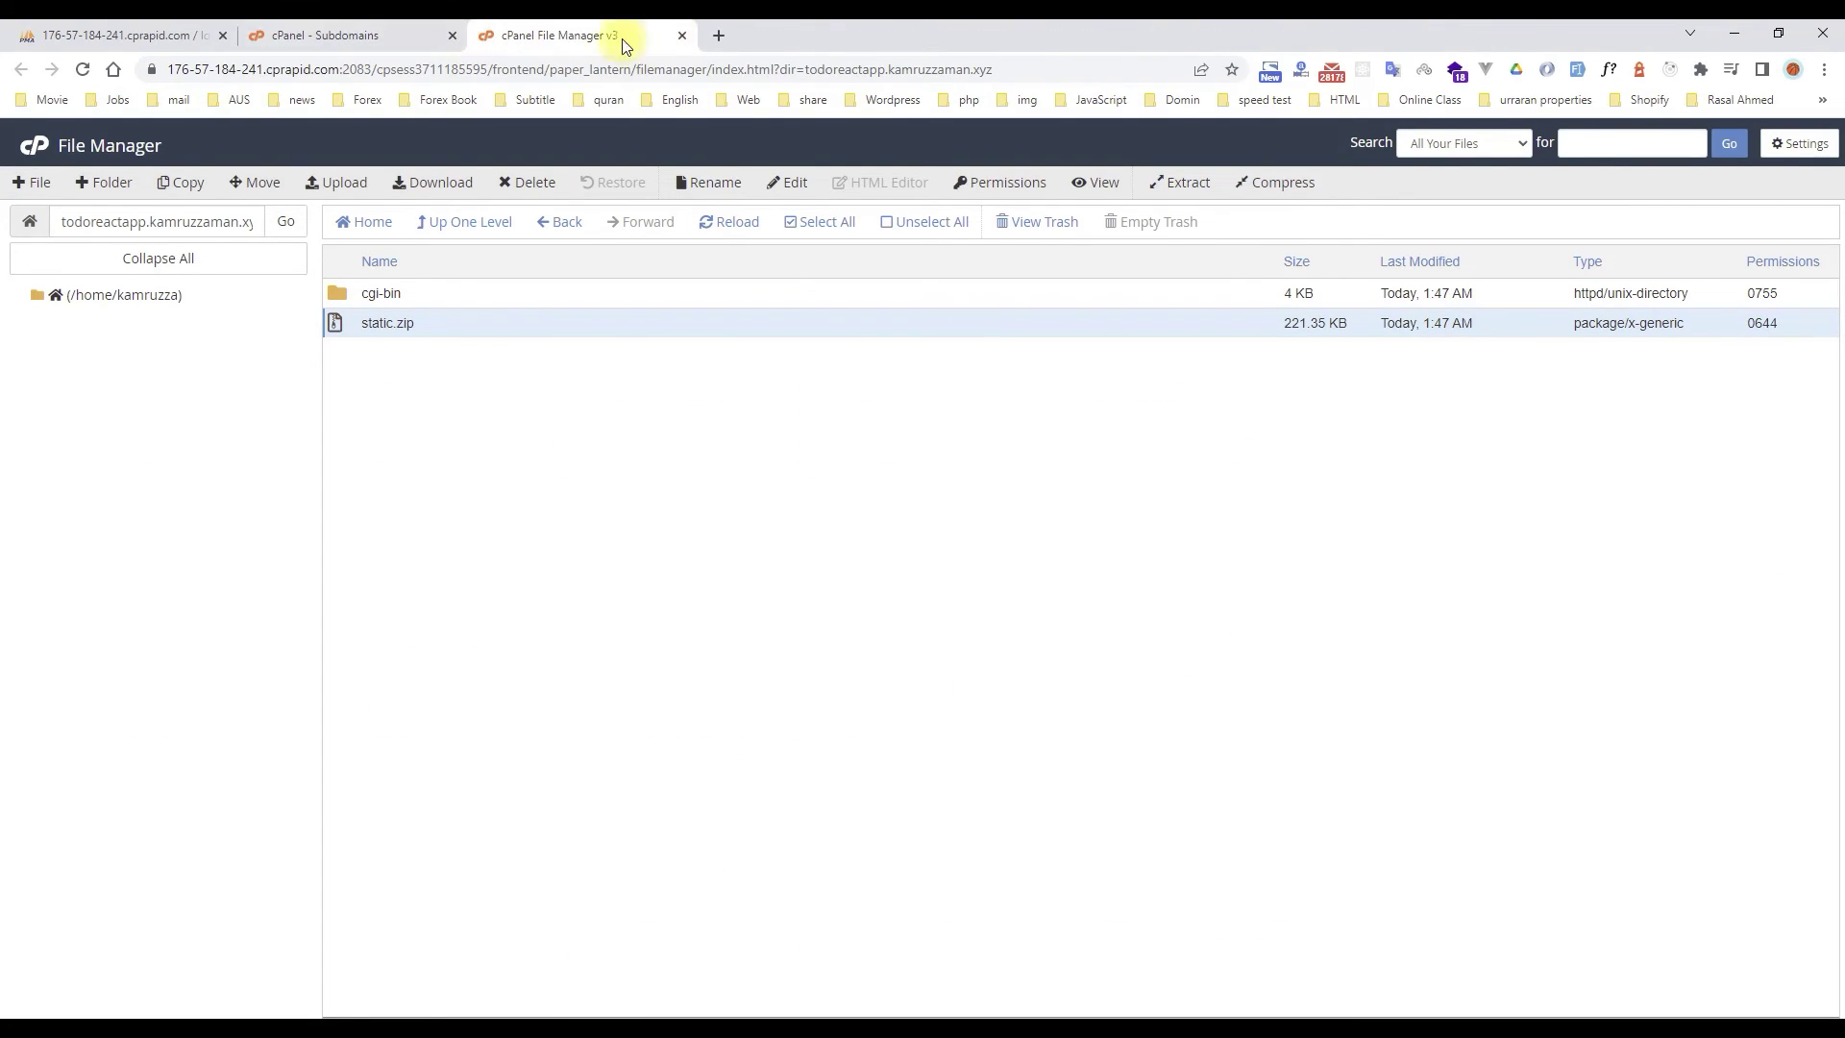
pyautogui.click(682, 35)
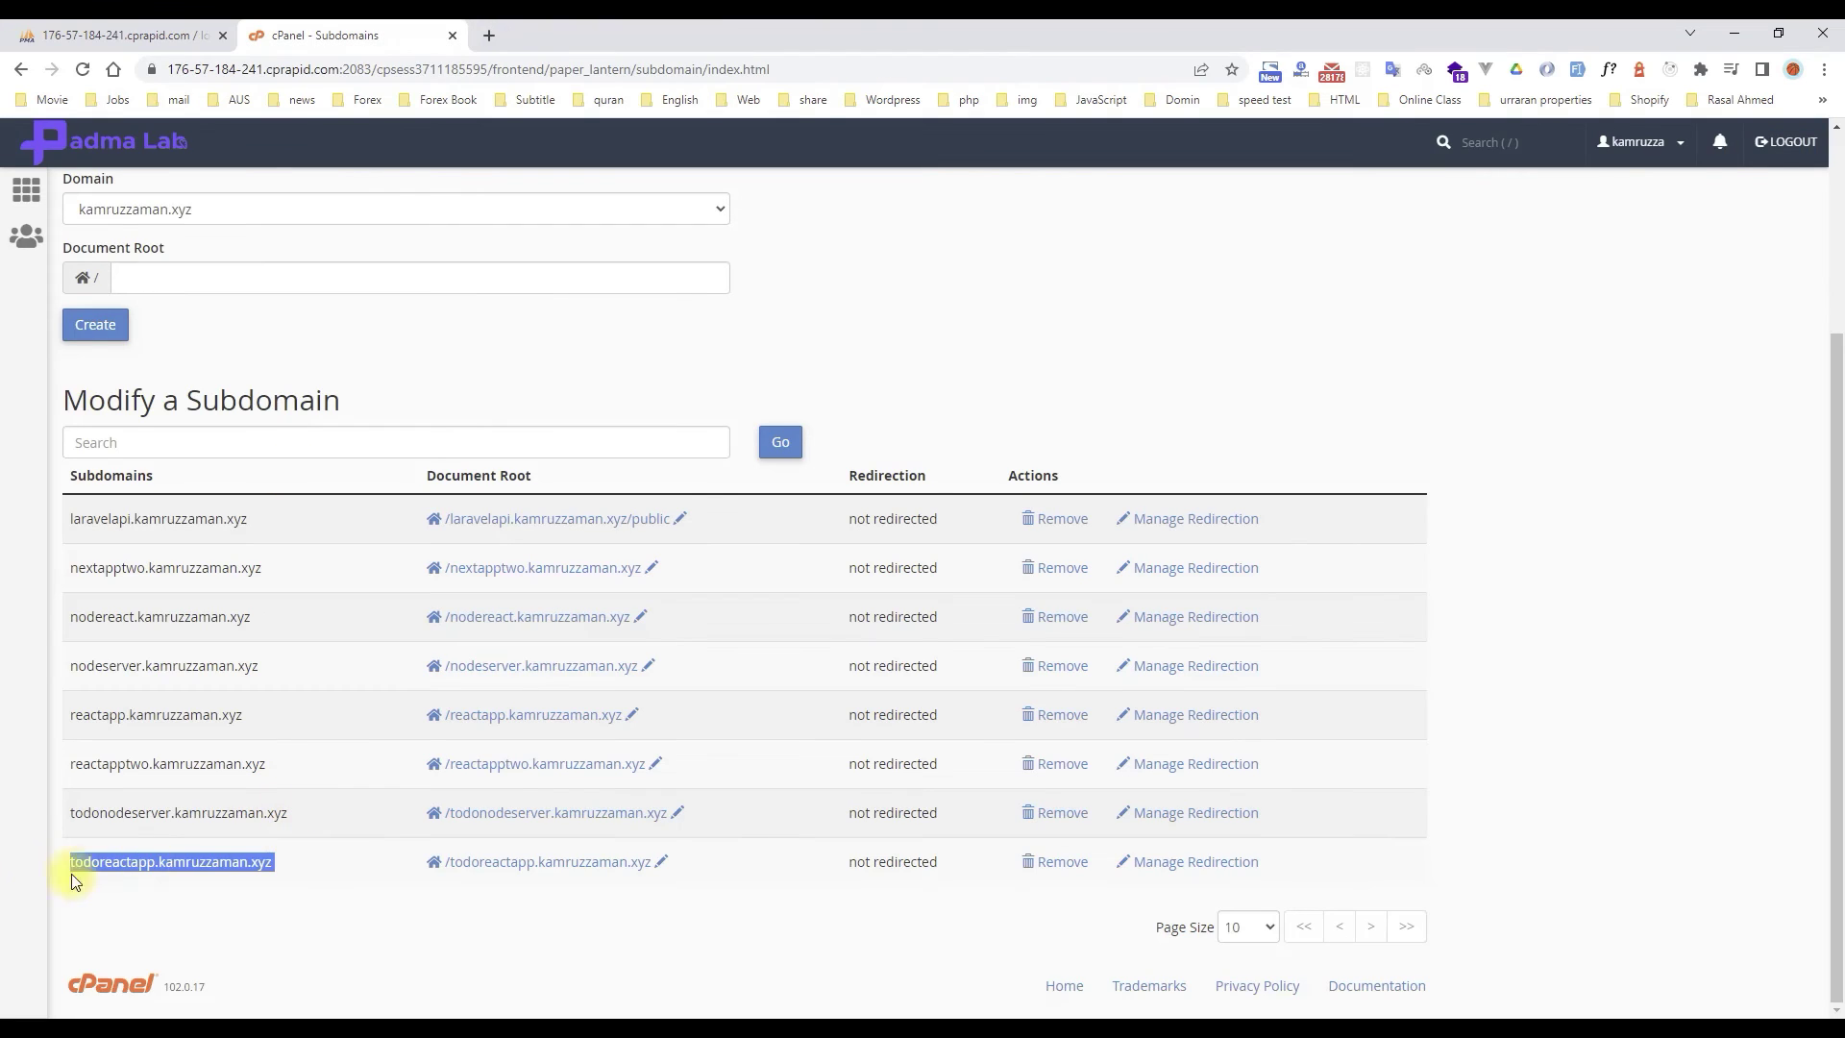
# - Open the todoreactapp document root in File Manager and delete all of its old files and folders
pyautogui.click(179, 881)
pyautogui.click(480, 862)
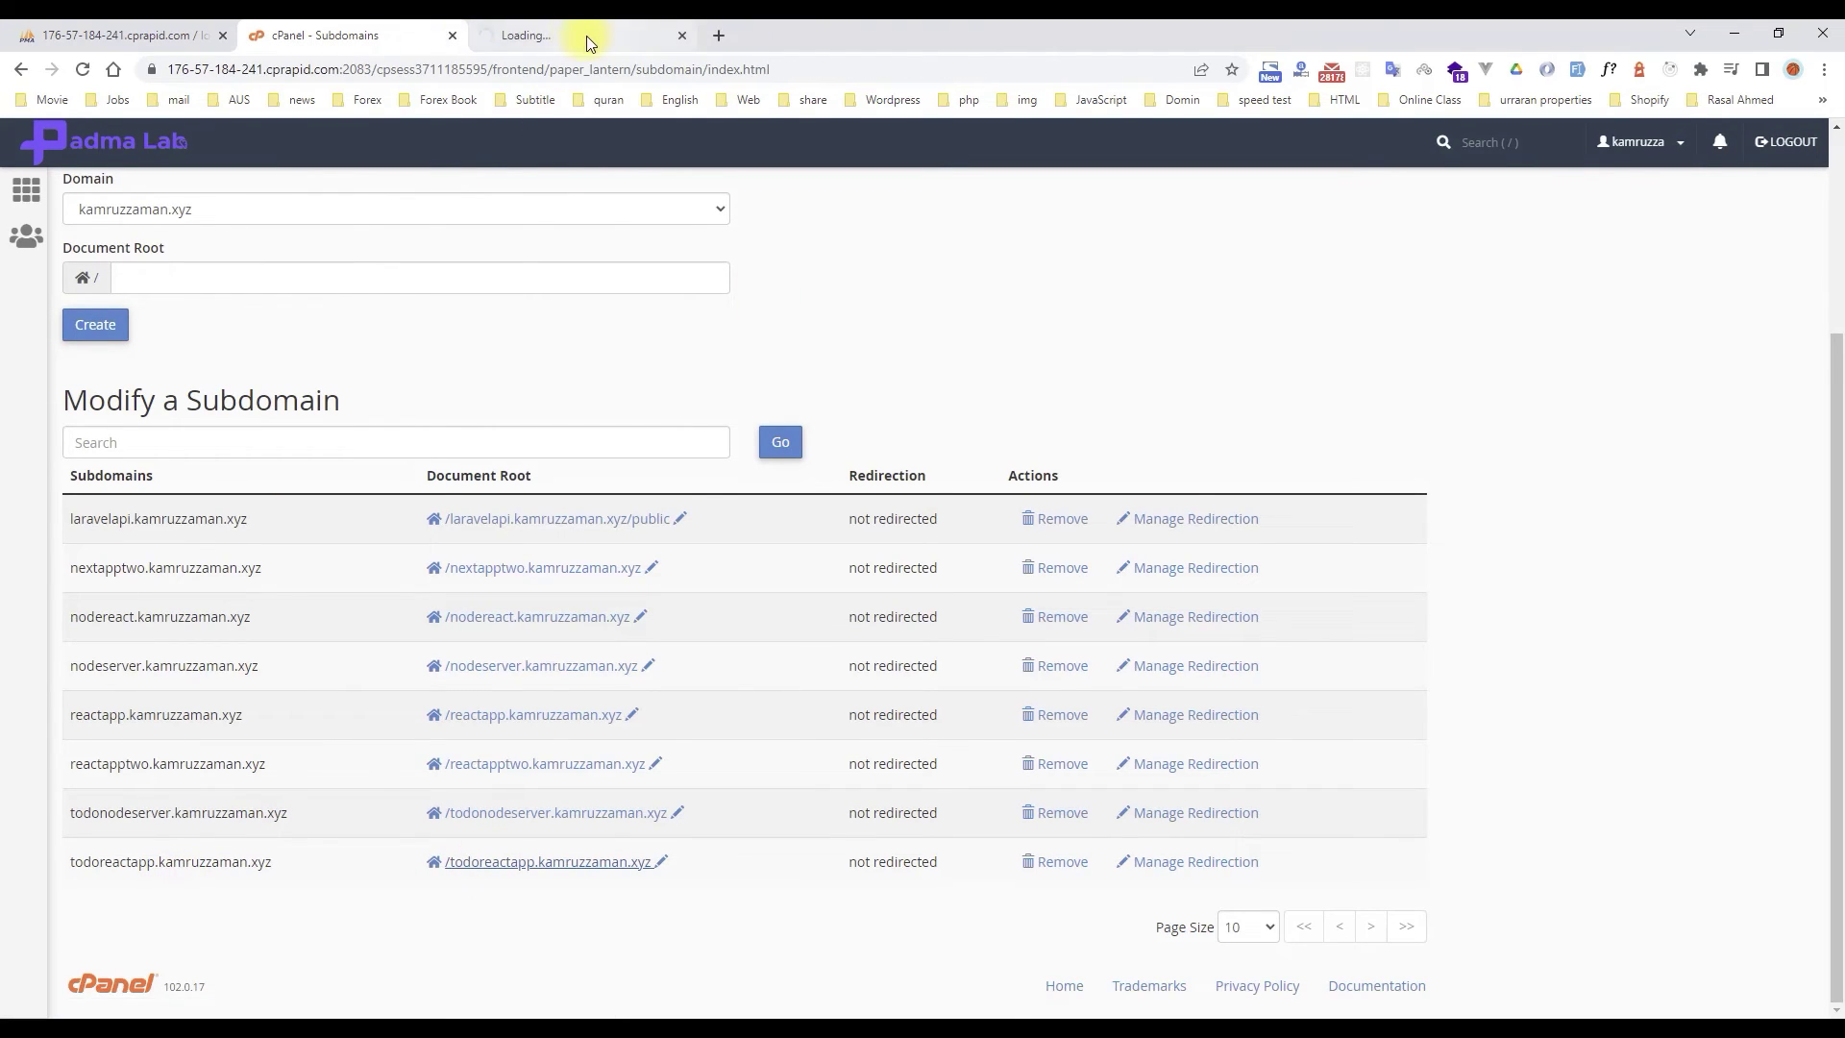
pyautogui.click(588, 38)
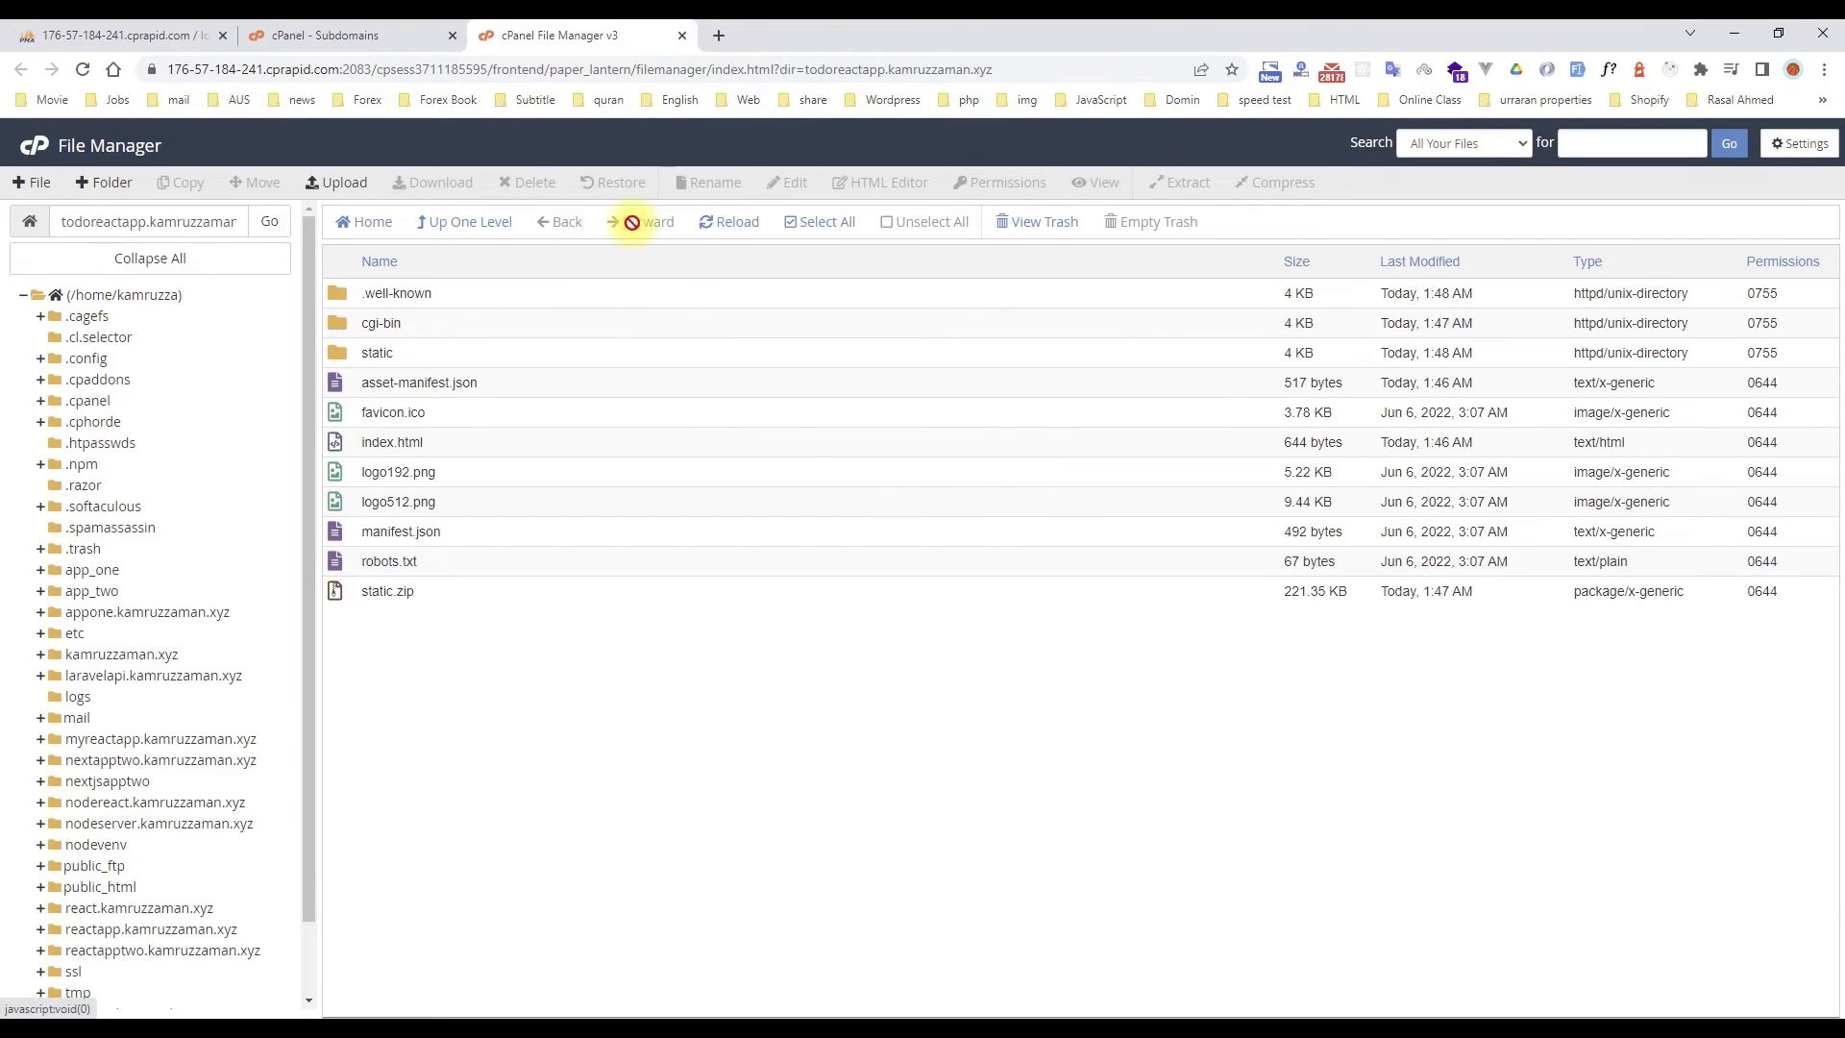
pyautogui.click(793, 227)
pyautogui.rightClick(338, 296)
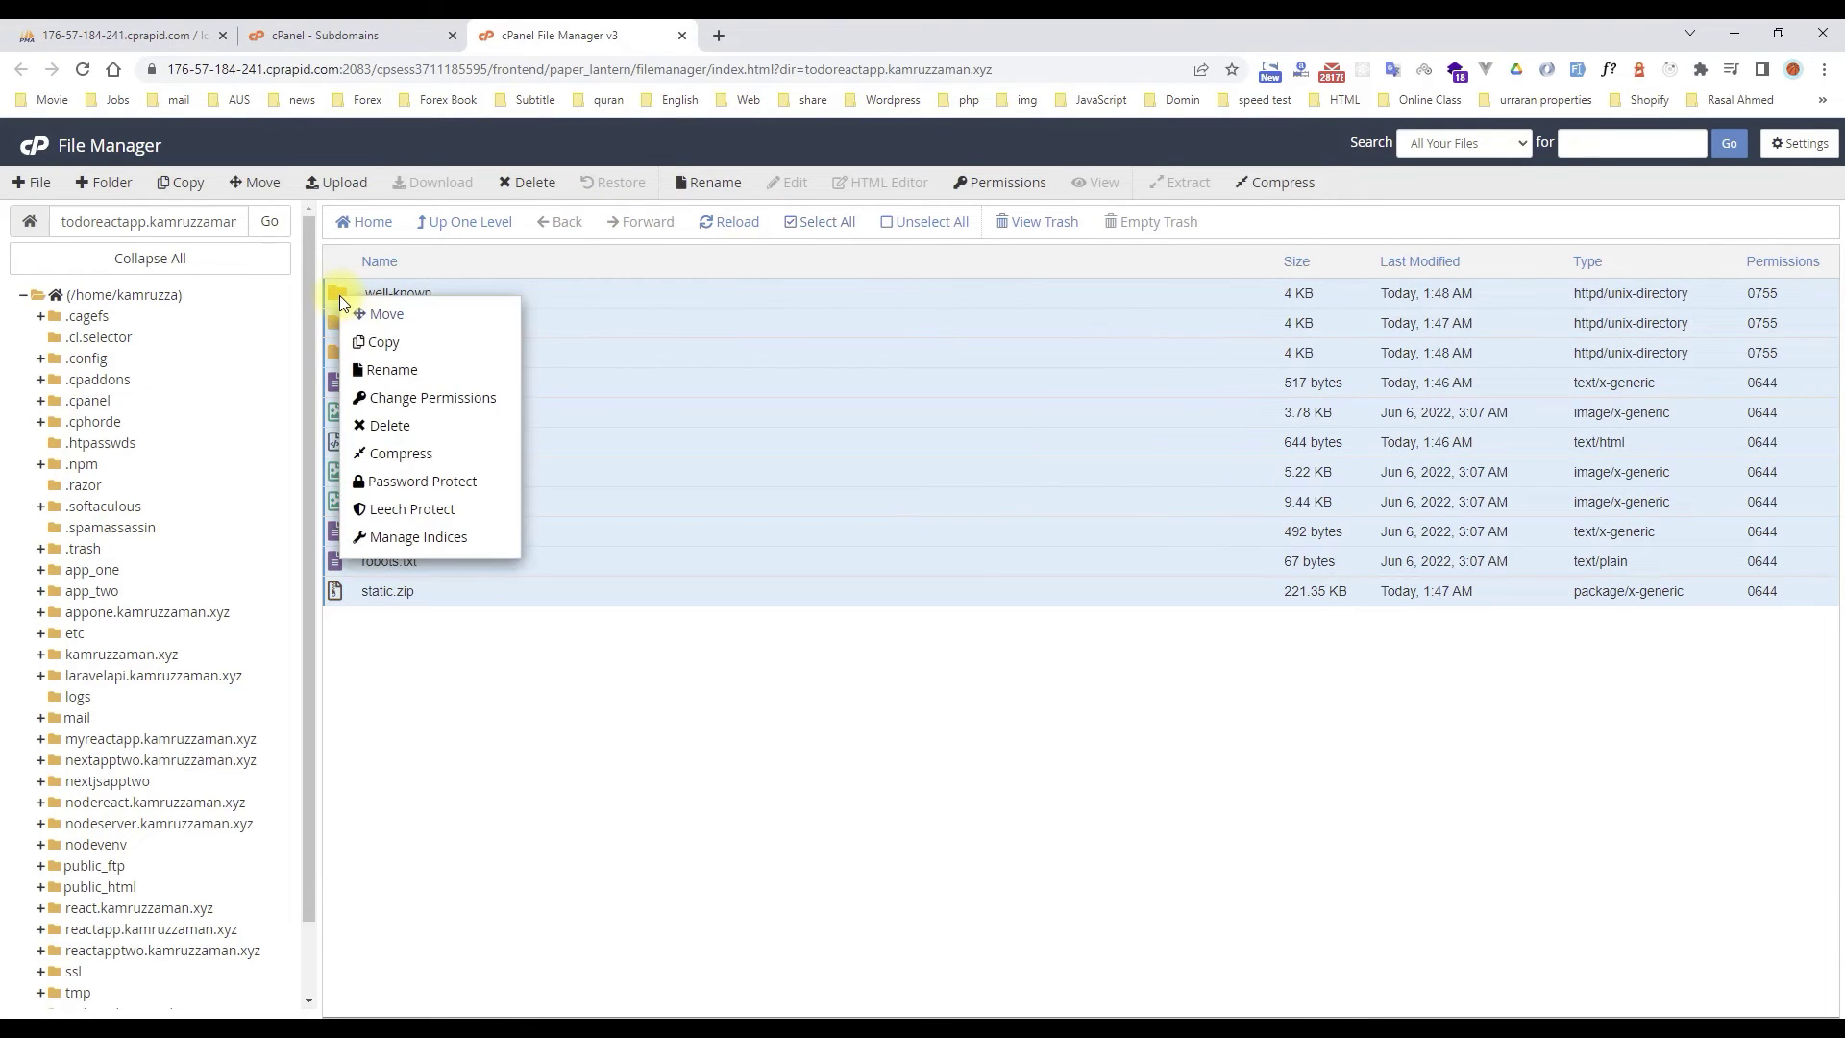
pyautogui.click(423, 428)
pyautogui.click(735, 643)
pyautogui.click(1084, 698)
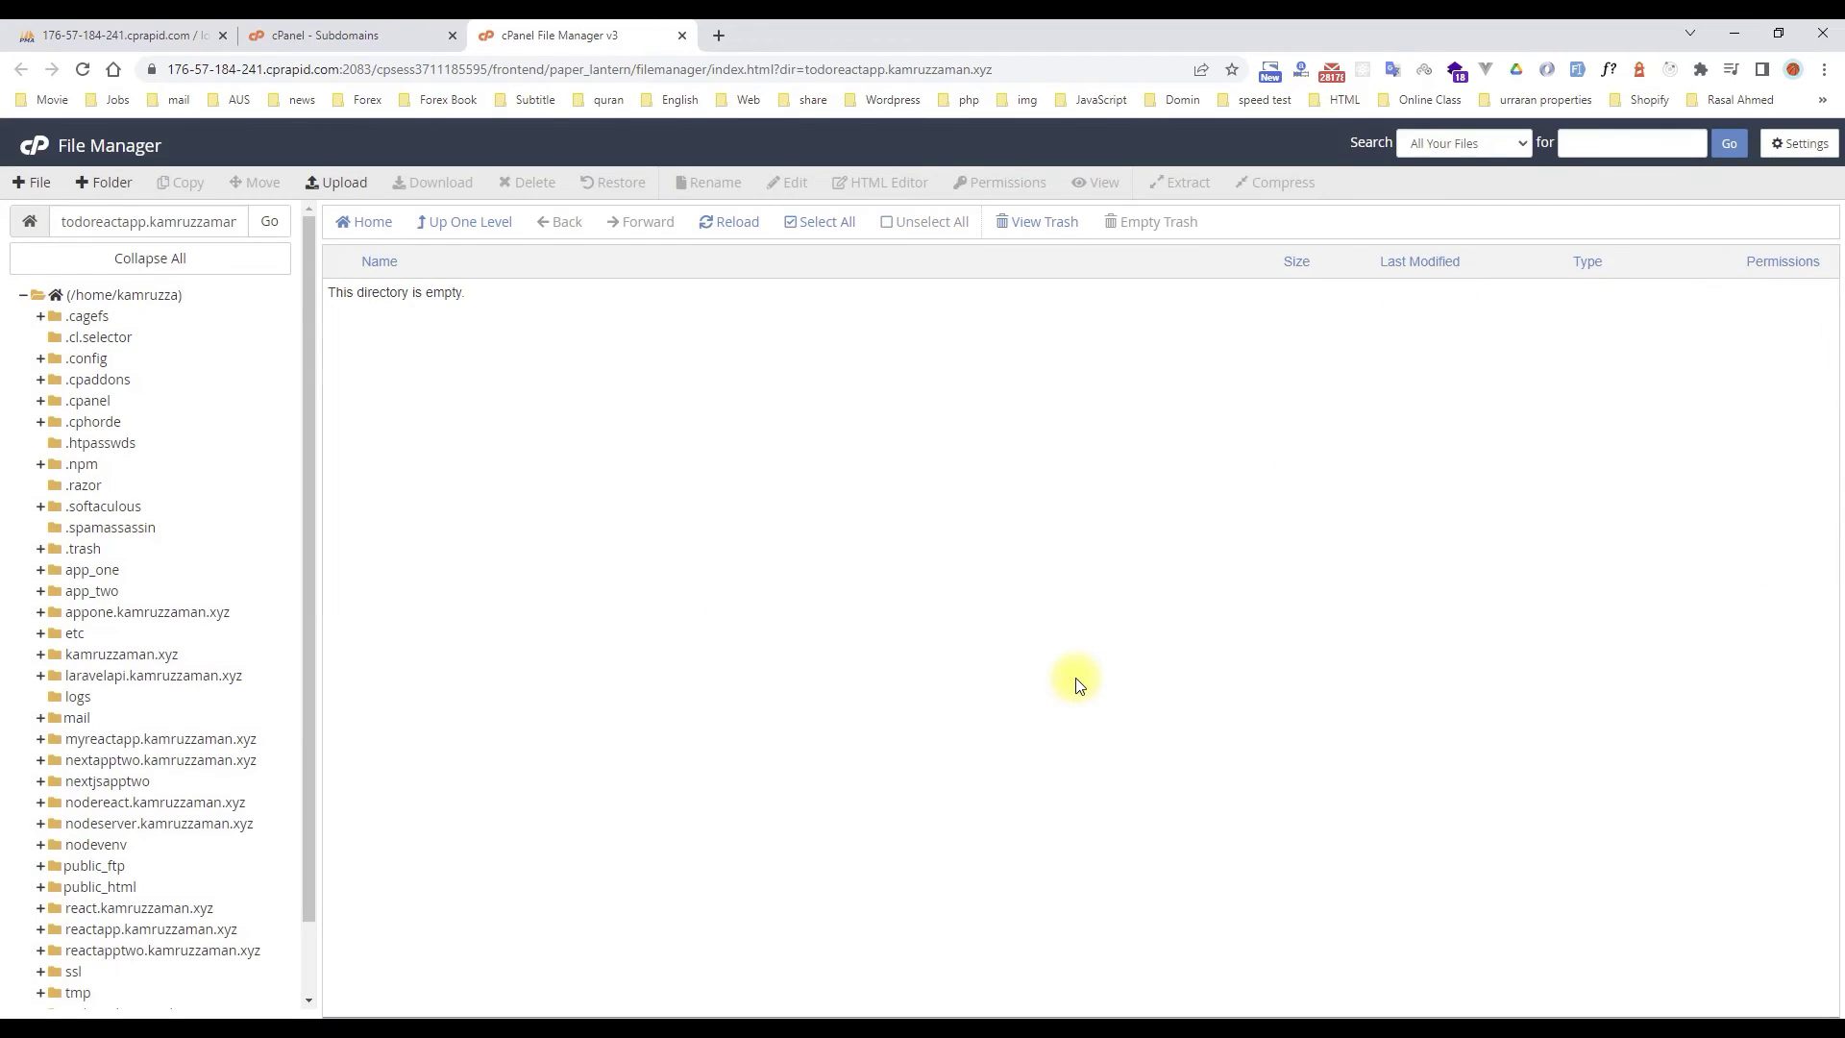
# - Switch to File Explorer and compress the entire contents of the client's new build folder into a ZIP archive
pyautogui.moveTo(509, 1013)
pyautogui.click(434, 976)
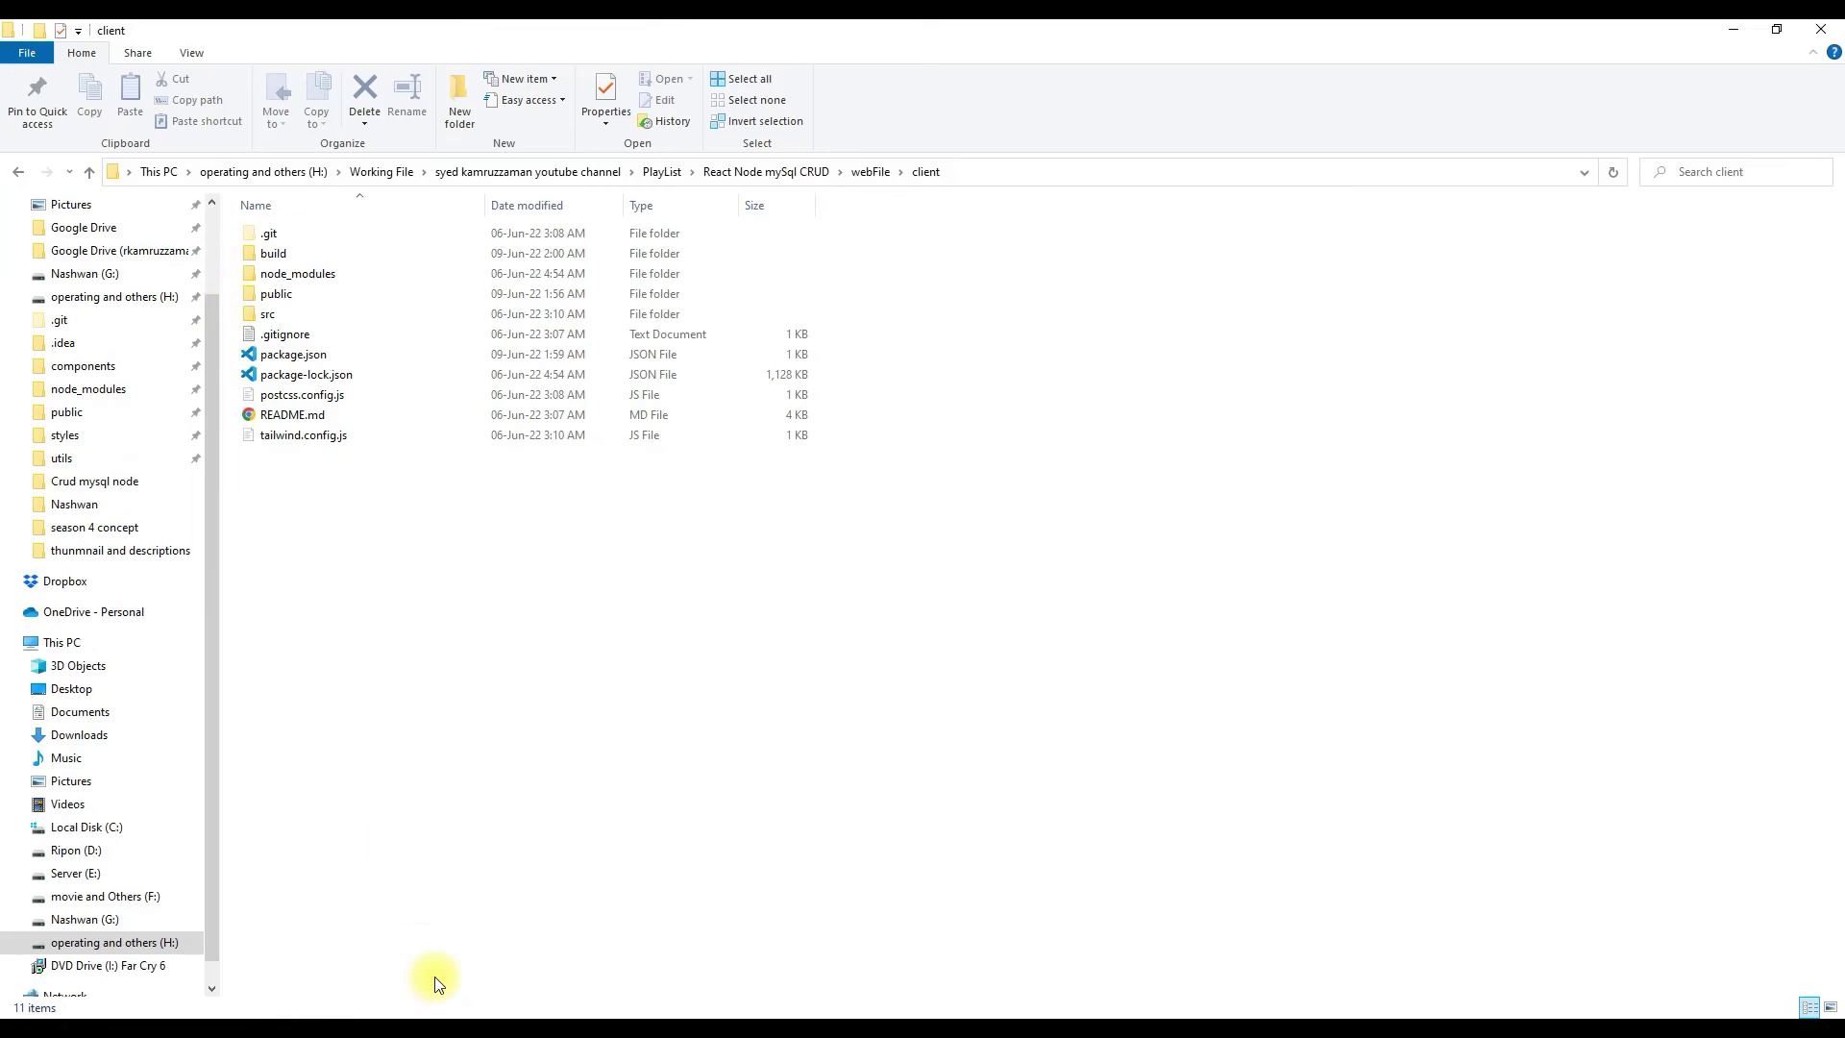
pyautogui.doubleClick(298, 252)
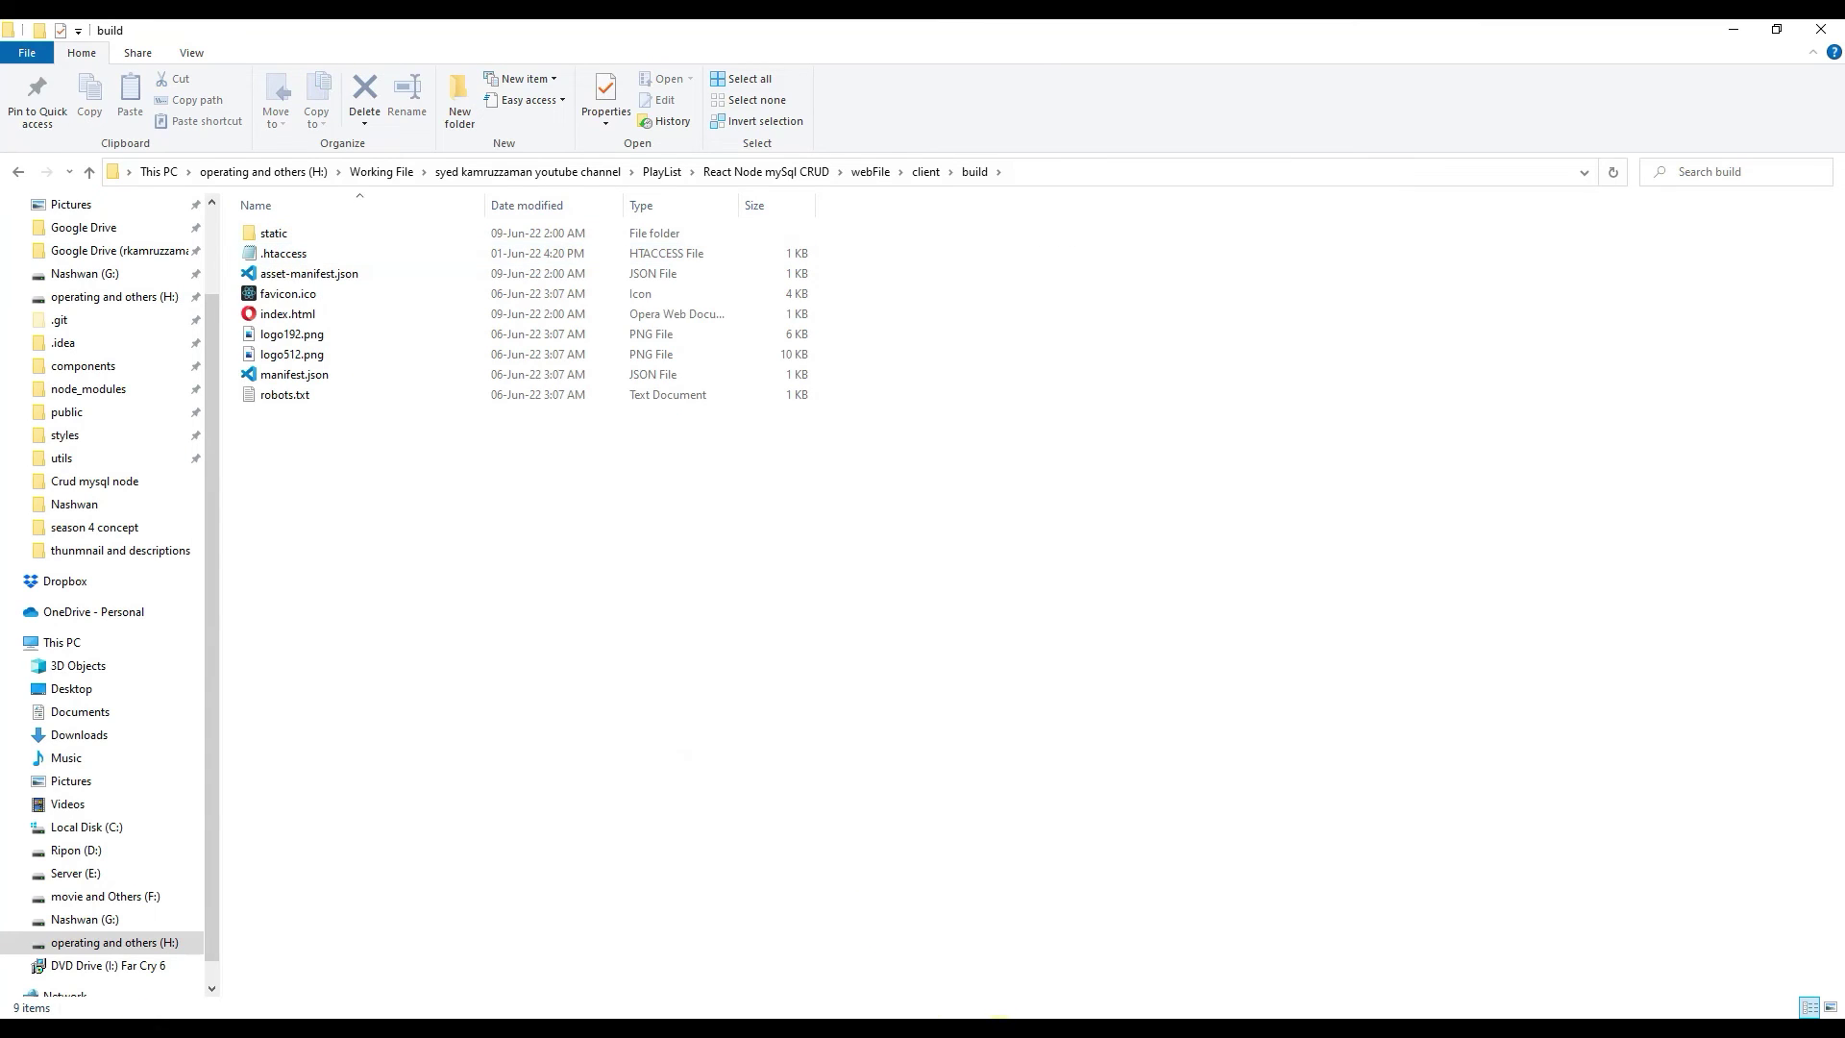
pyautogui.moveTo(821, 1017)
pyautogui.click(974, 959)
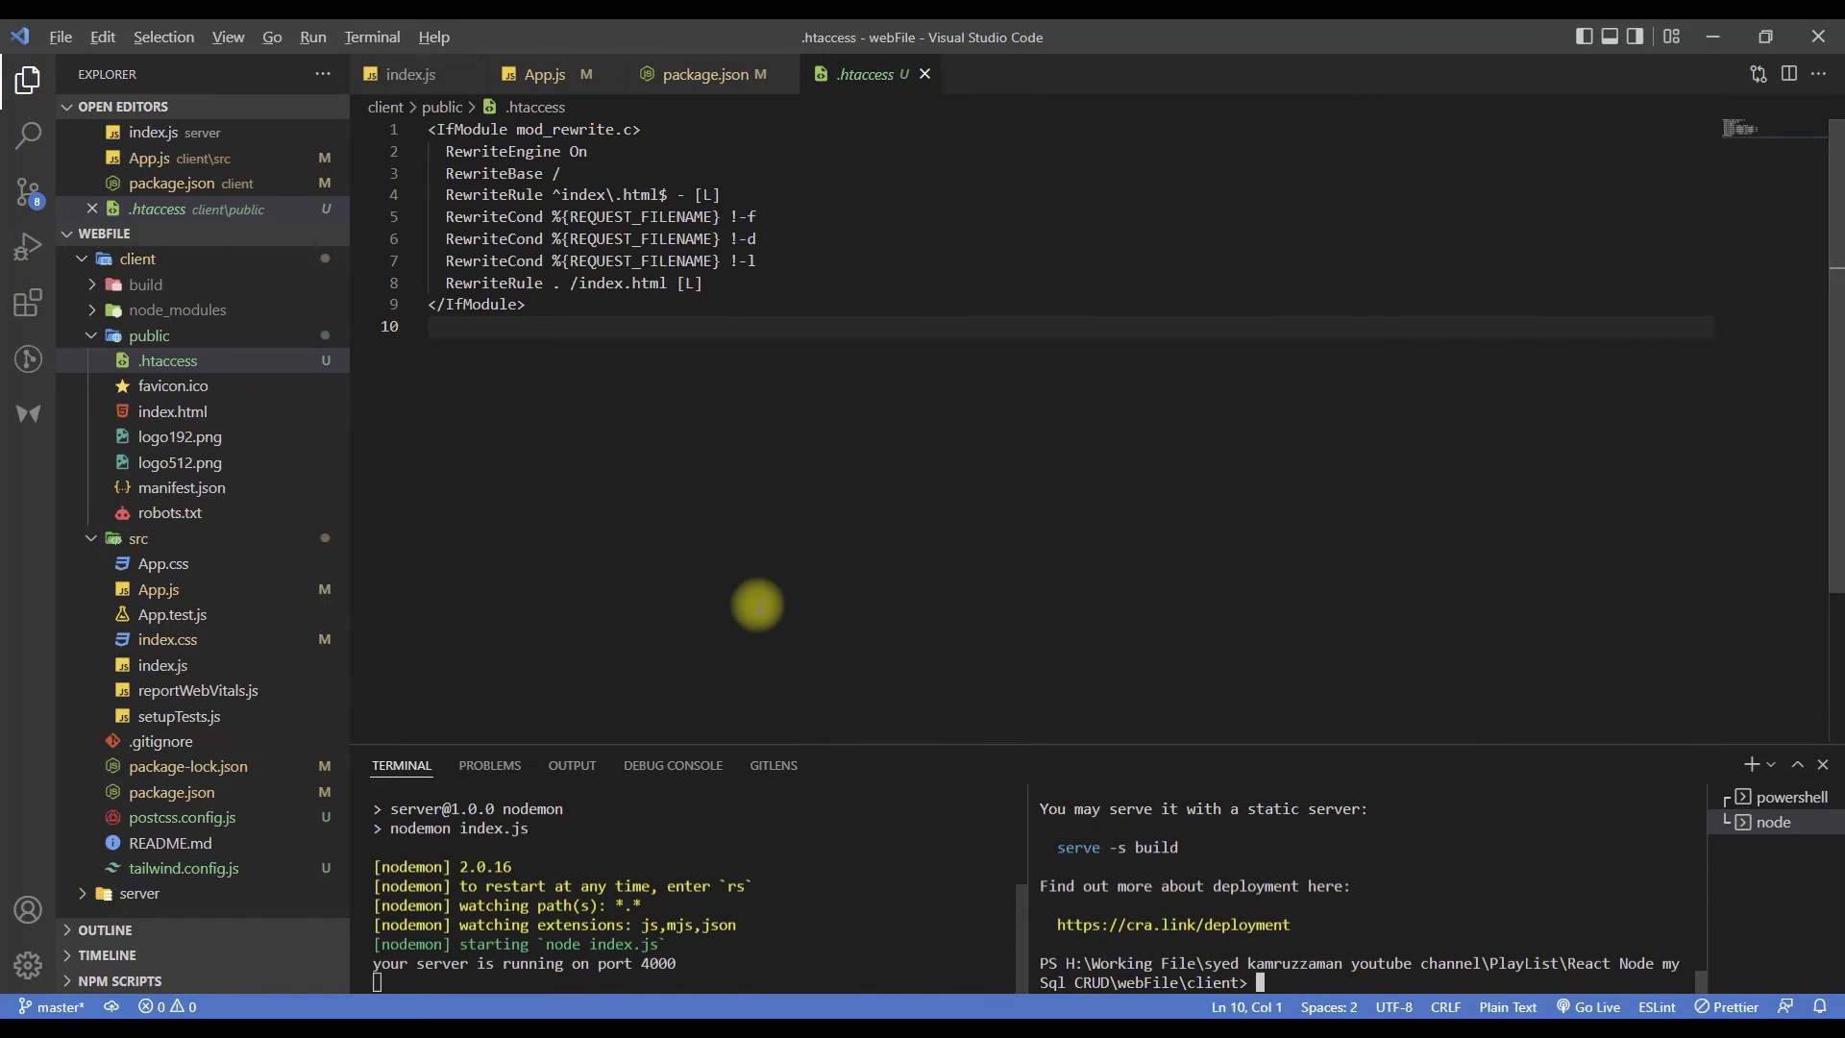
pyautogui.hotkey('alt', 'Tab')
pyautogui.moveTo(411, 524); pyautogui.dragTo(319, 234)
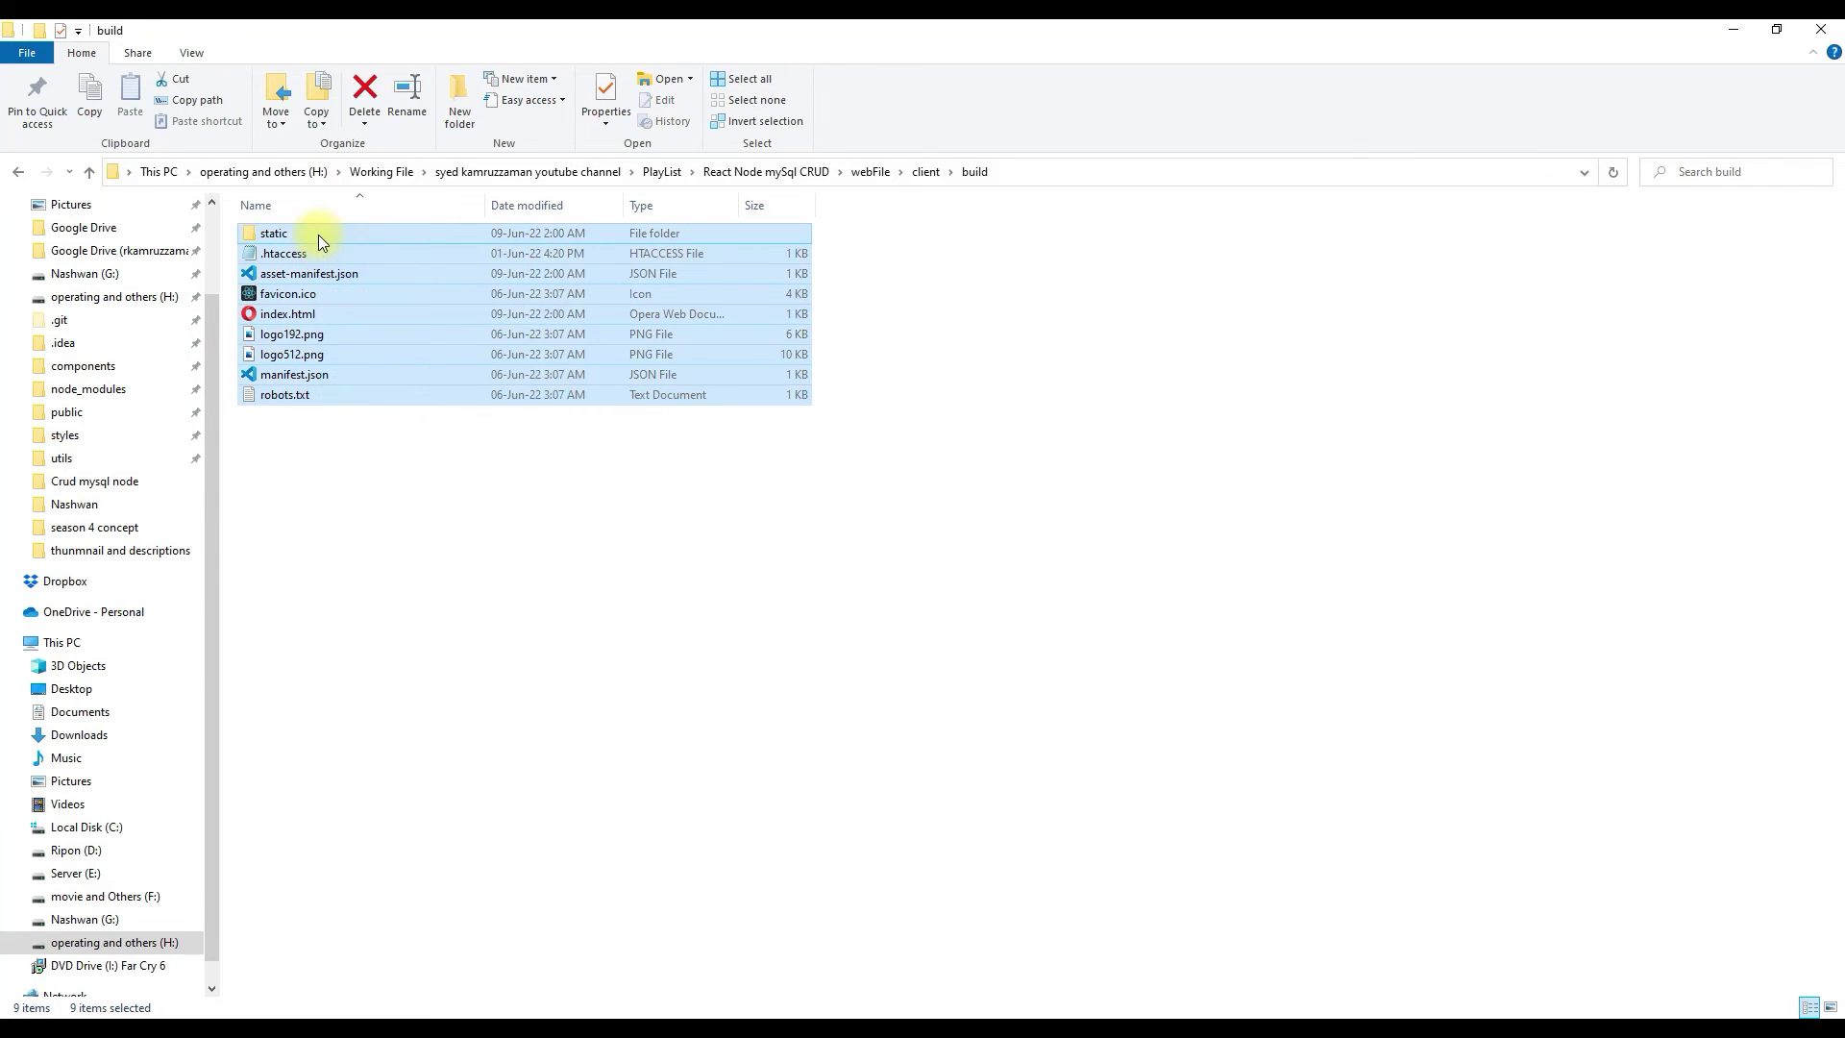
pyautogui.rightClick(319, 235)
pyautogui.moveTo(516, 565)
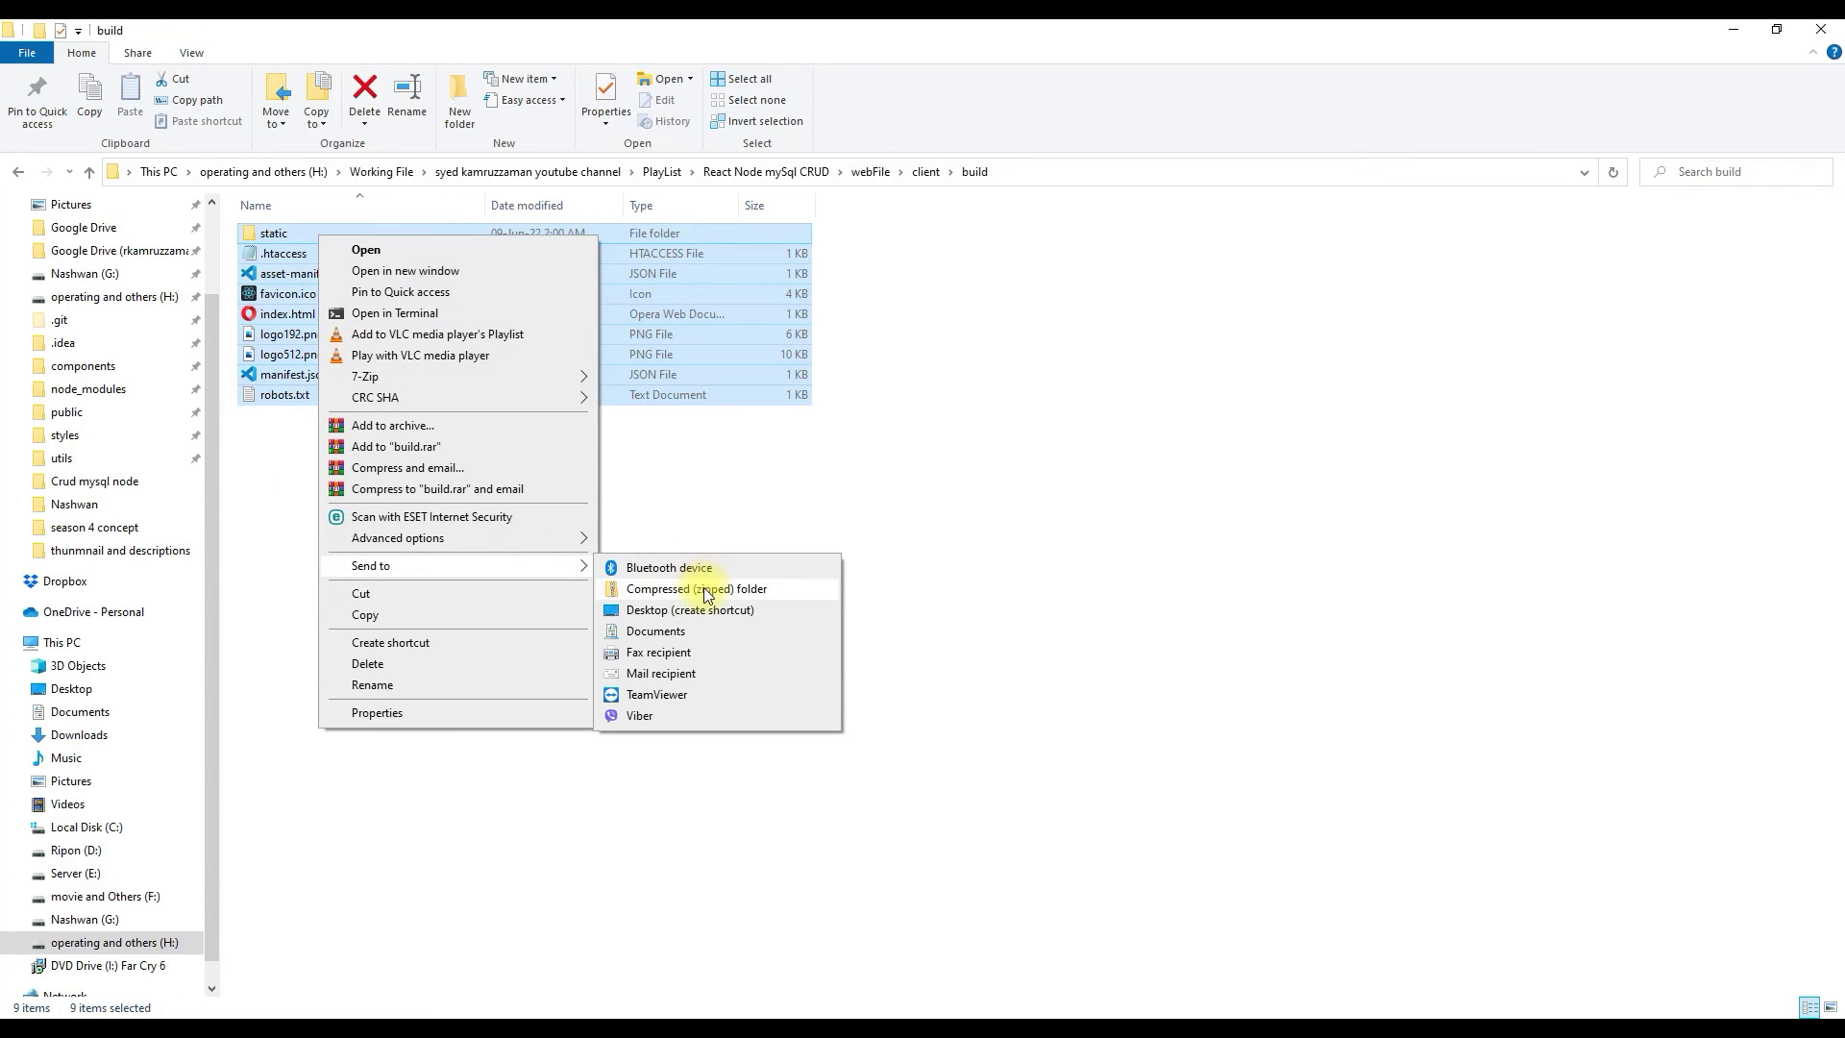
pyautogui.click(700, 588)
pyautogui.click(802, 650)
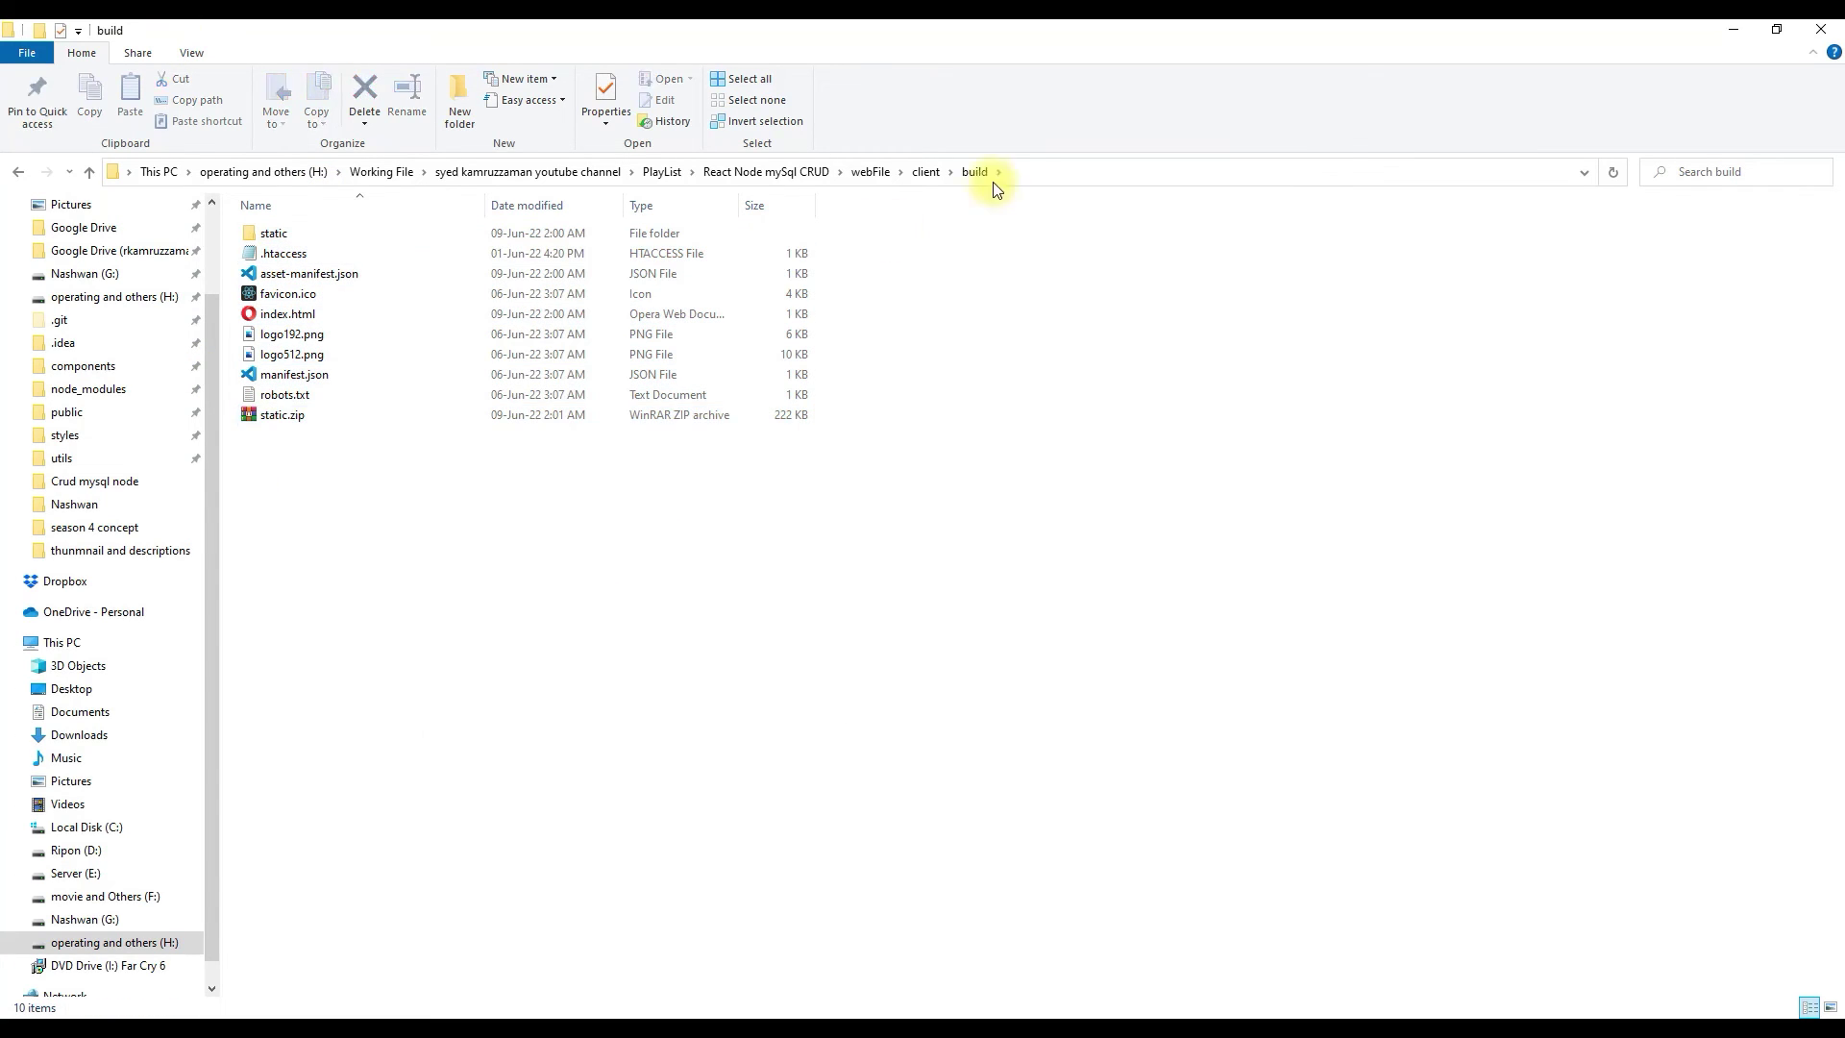
# - Return to cPanel File Manager in Chrome and upload static.zip from the client's build folder to the todoreactapp directory
pyautogui.click(1055, 169)
pyautogui.moveTo(724, 981)
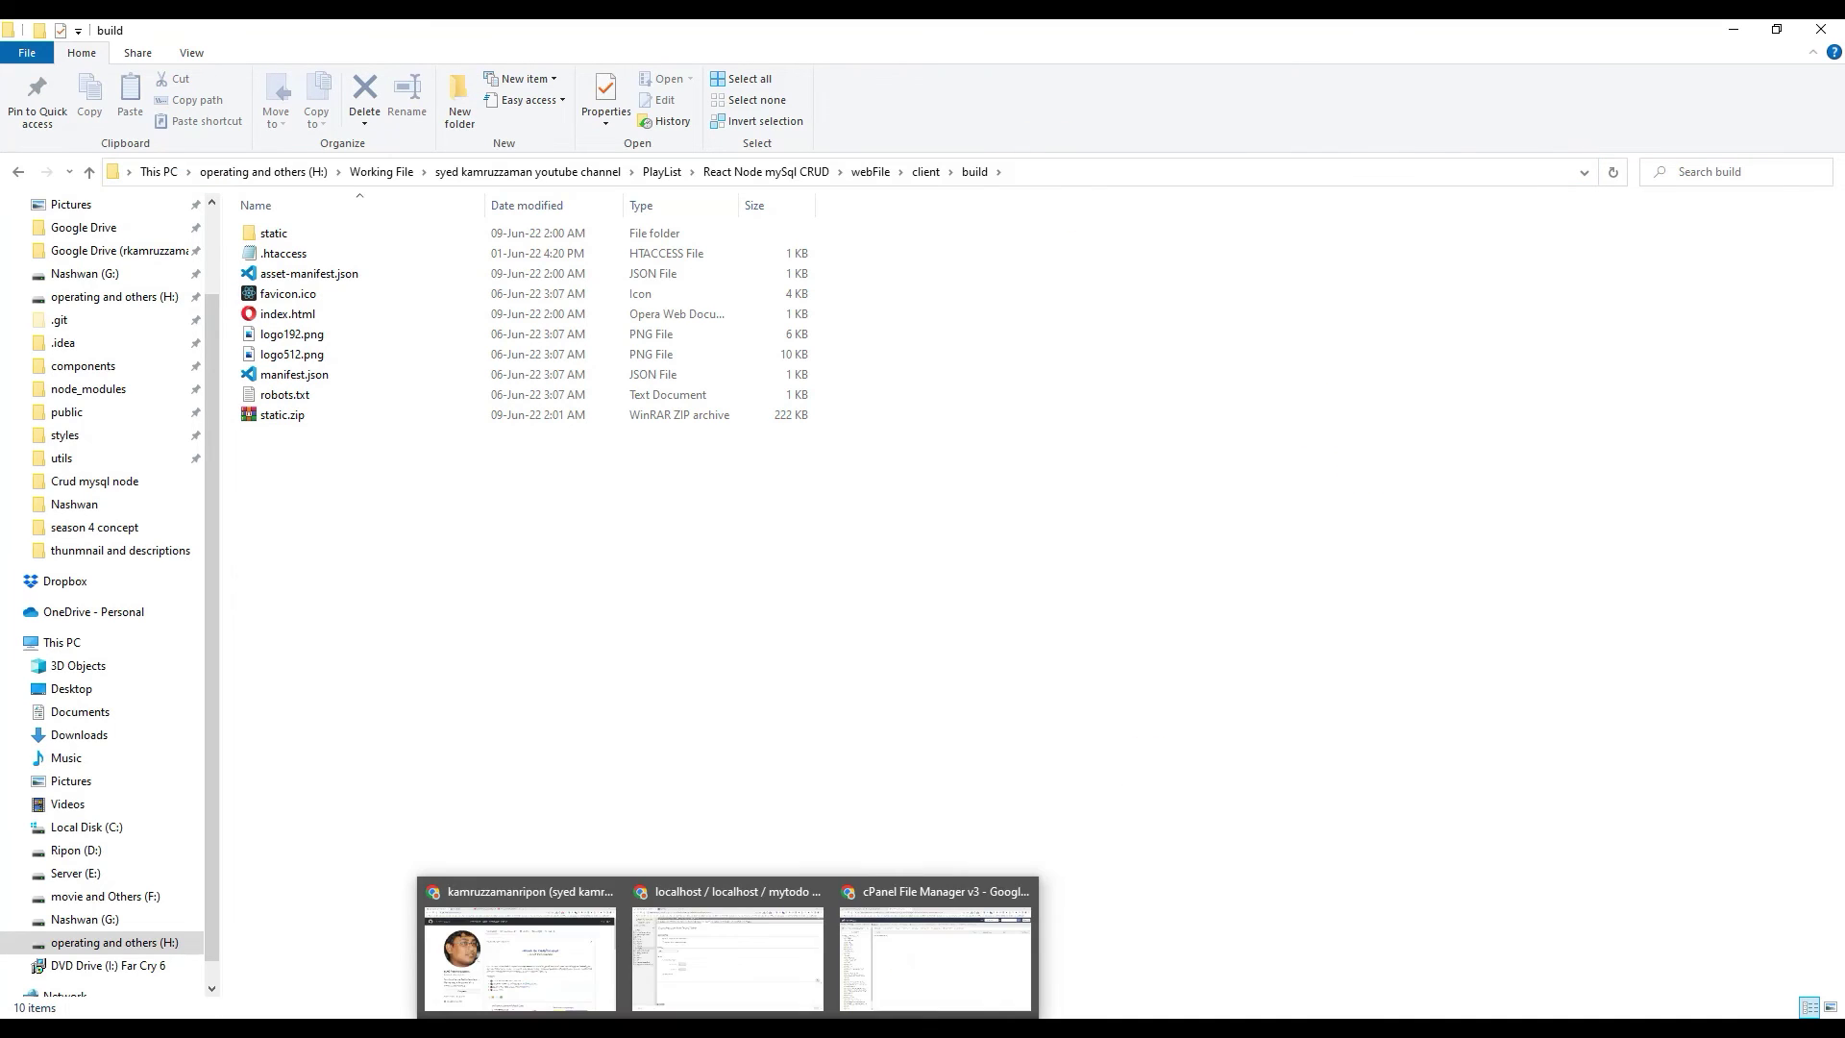
pyautogui.click(940, 978)
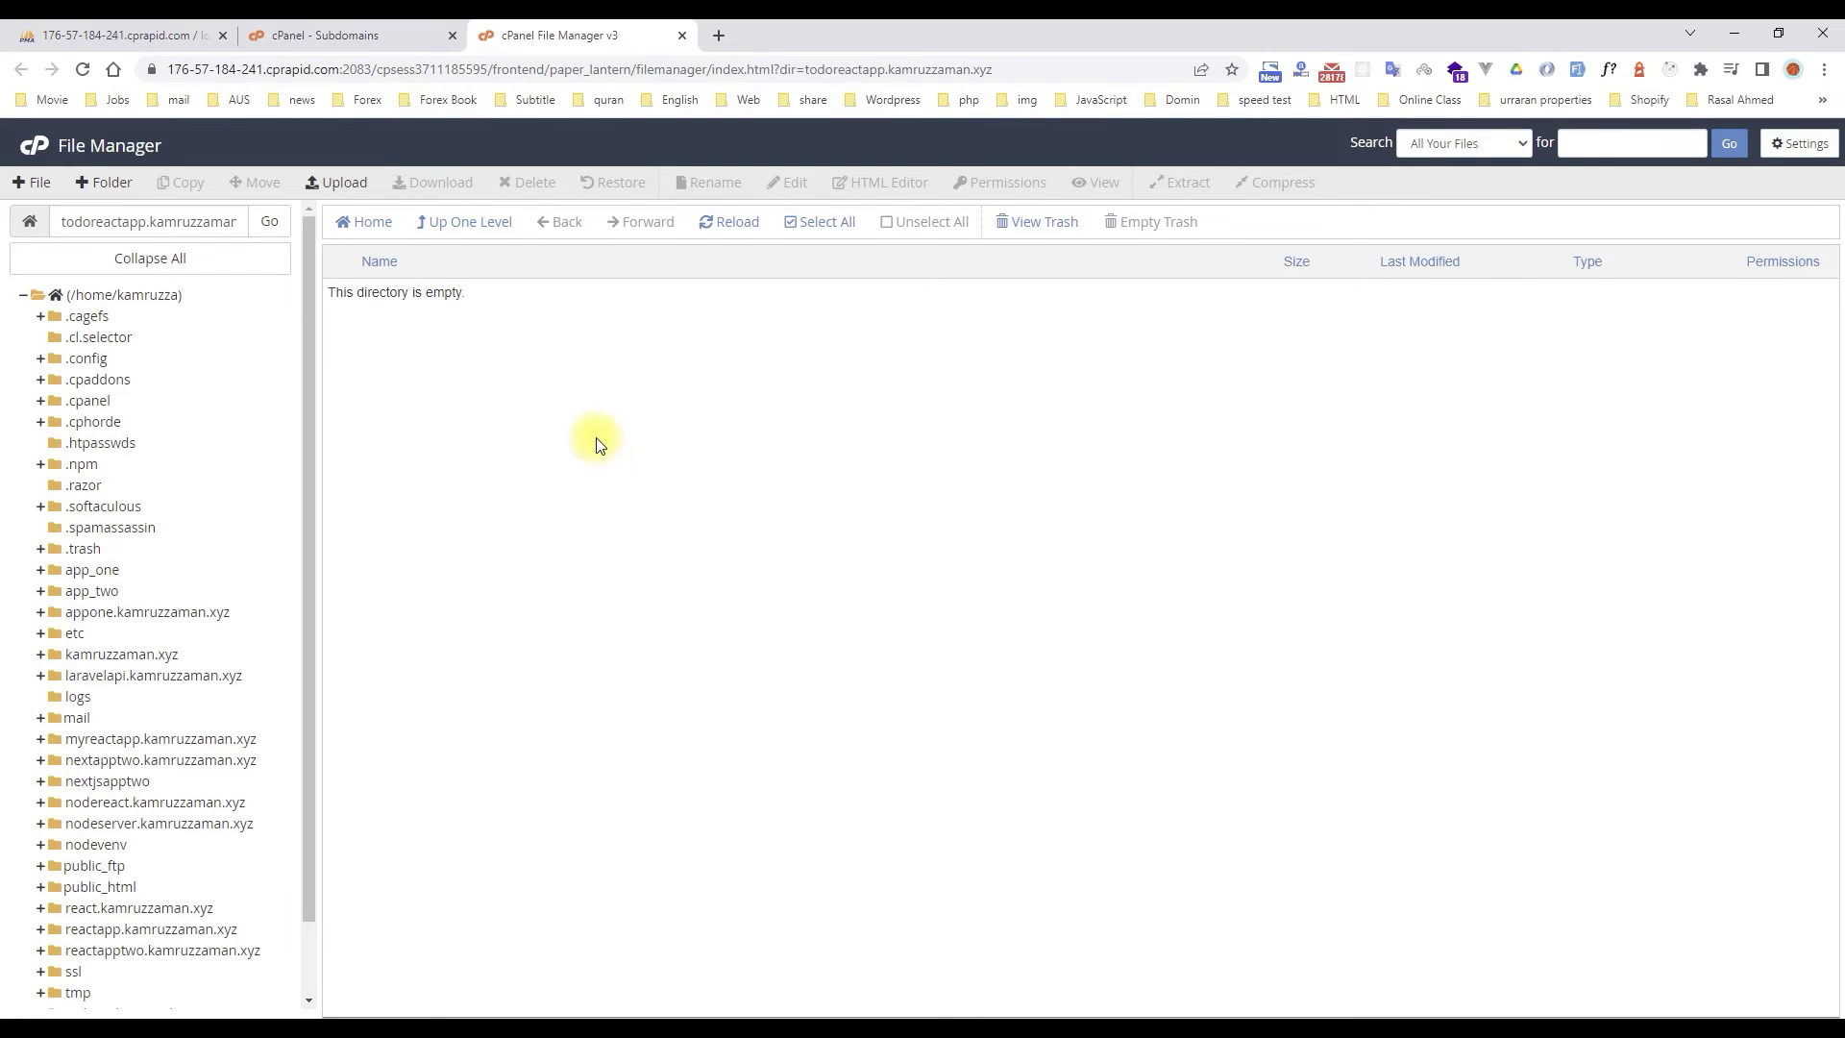
pyautogui.click(337, 183)
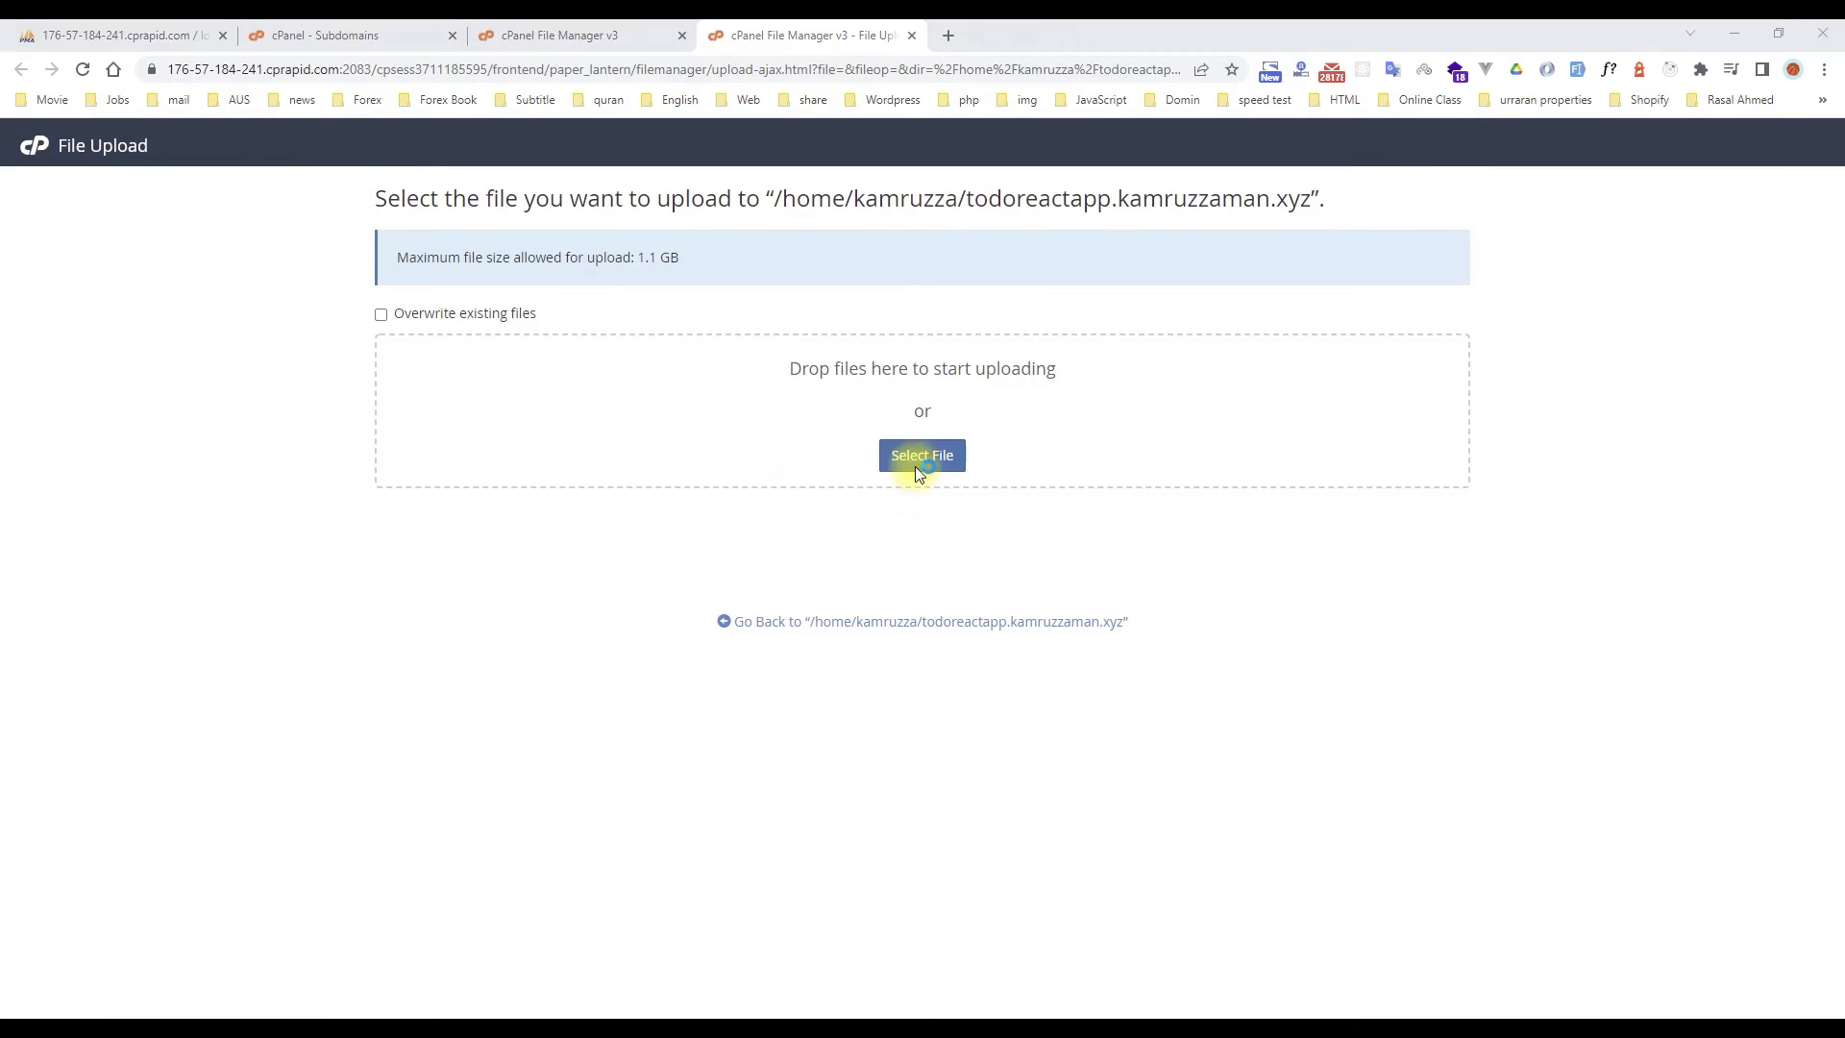
pyautogui.click(915, 464)
pyautogui.click(761, 66)
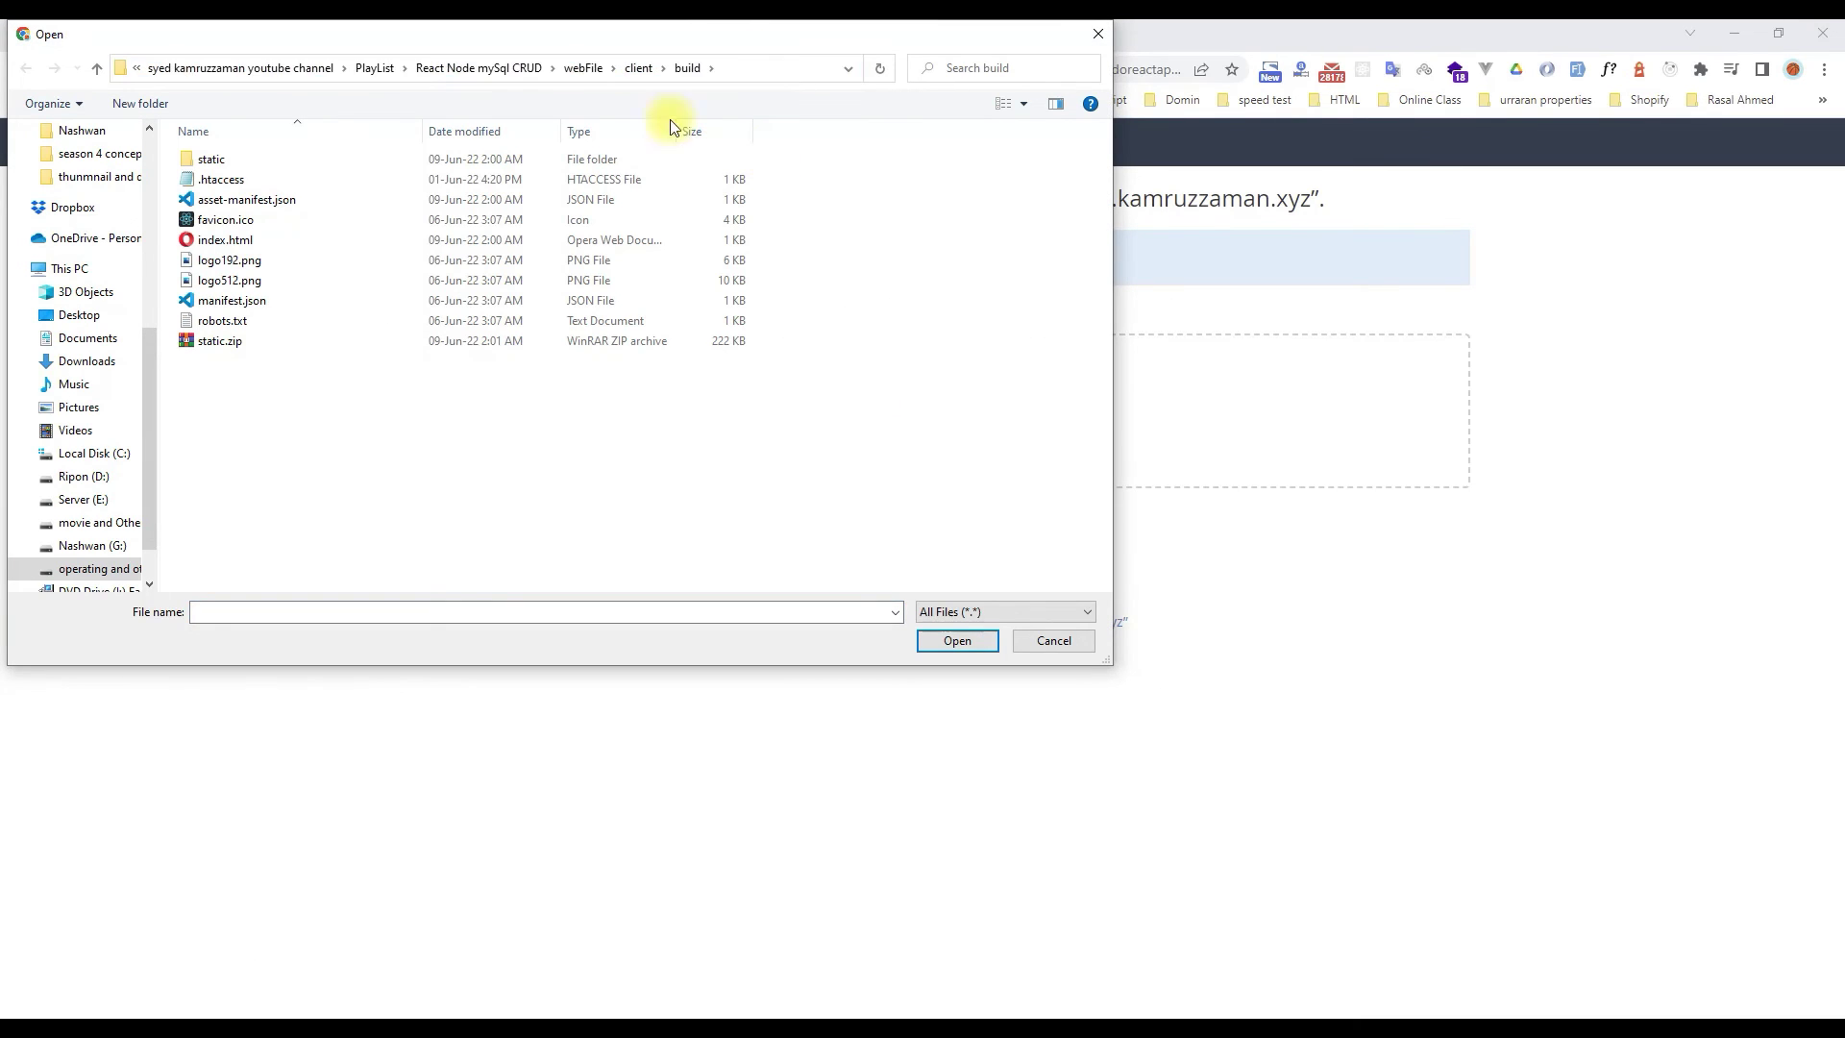
pyautogui.click(219, 340)
pyautogui.click(958, 640)
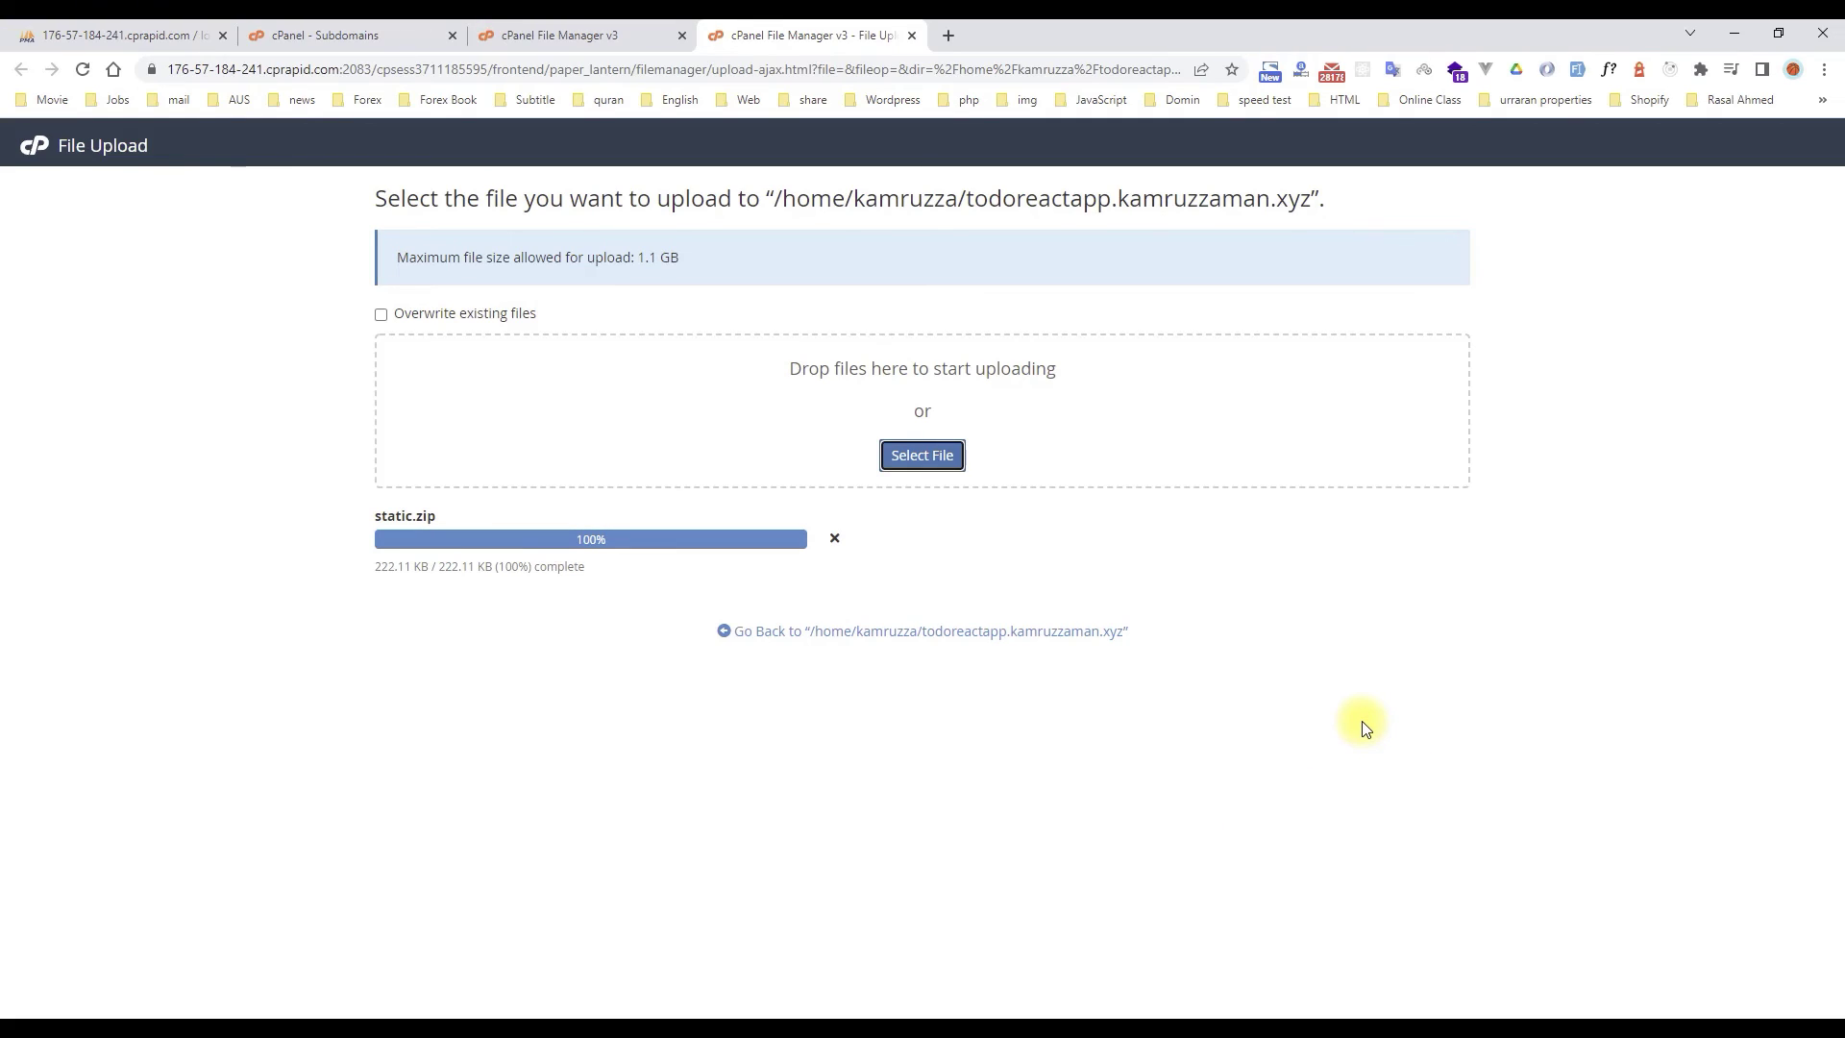
pyautogui.click(912, 35)
# - Reload the todoreactapp directory and extract static.zip into it
pyautogui.click(728, 225)
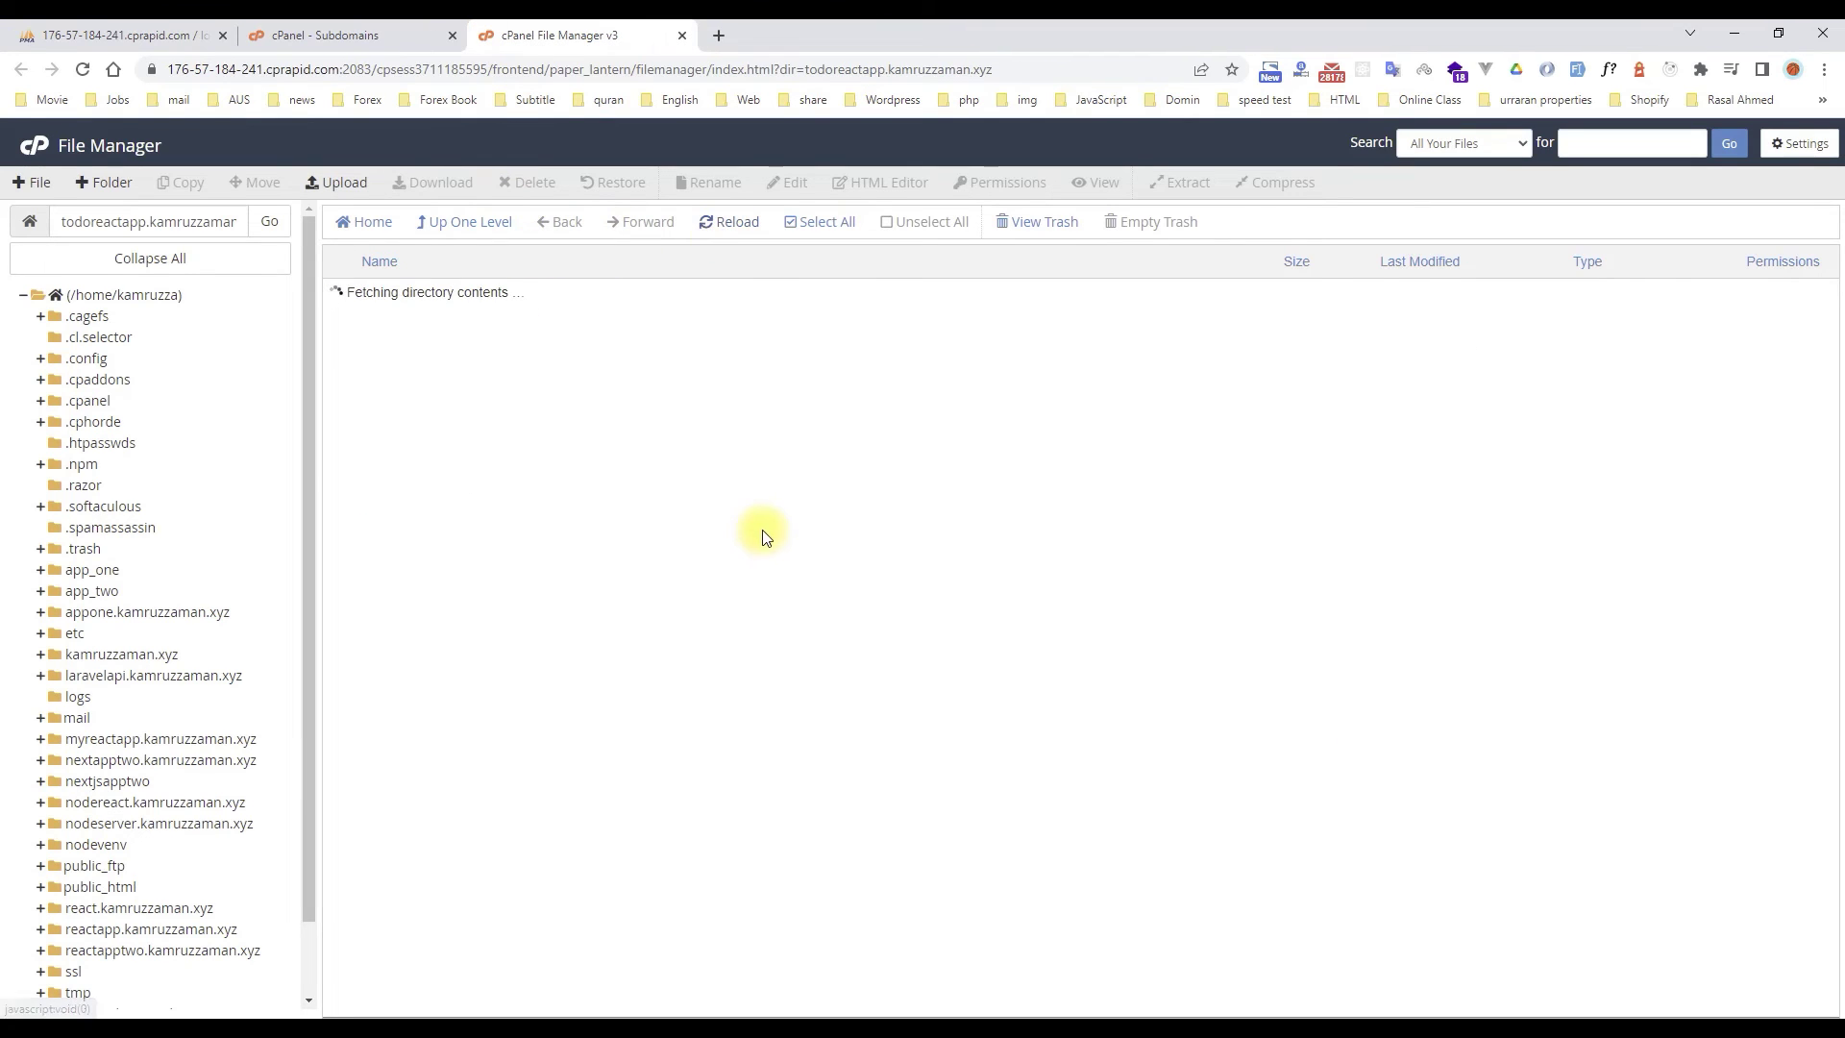
pyautogui.click(337, 296)
pyautogui.rightClick(335, 297)
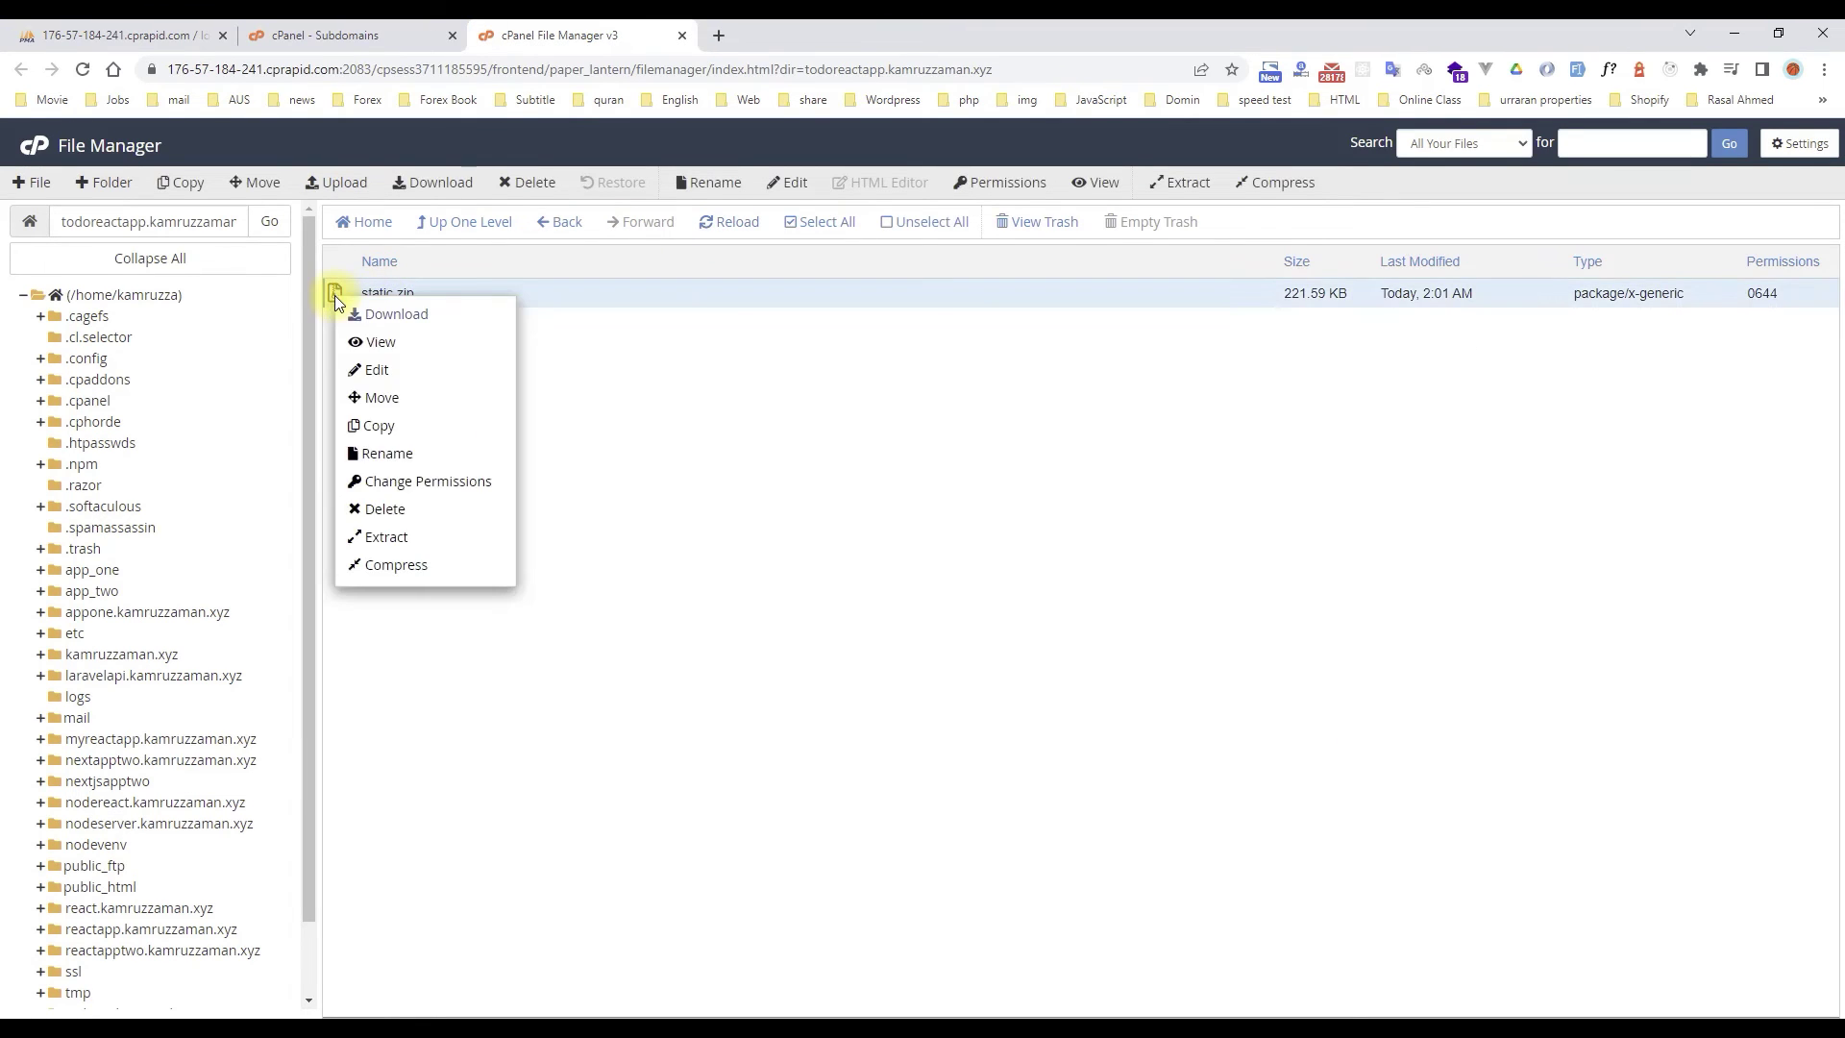
pyautogui.click(441, 544)
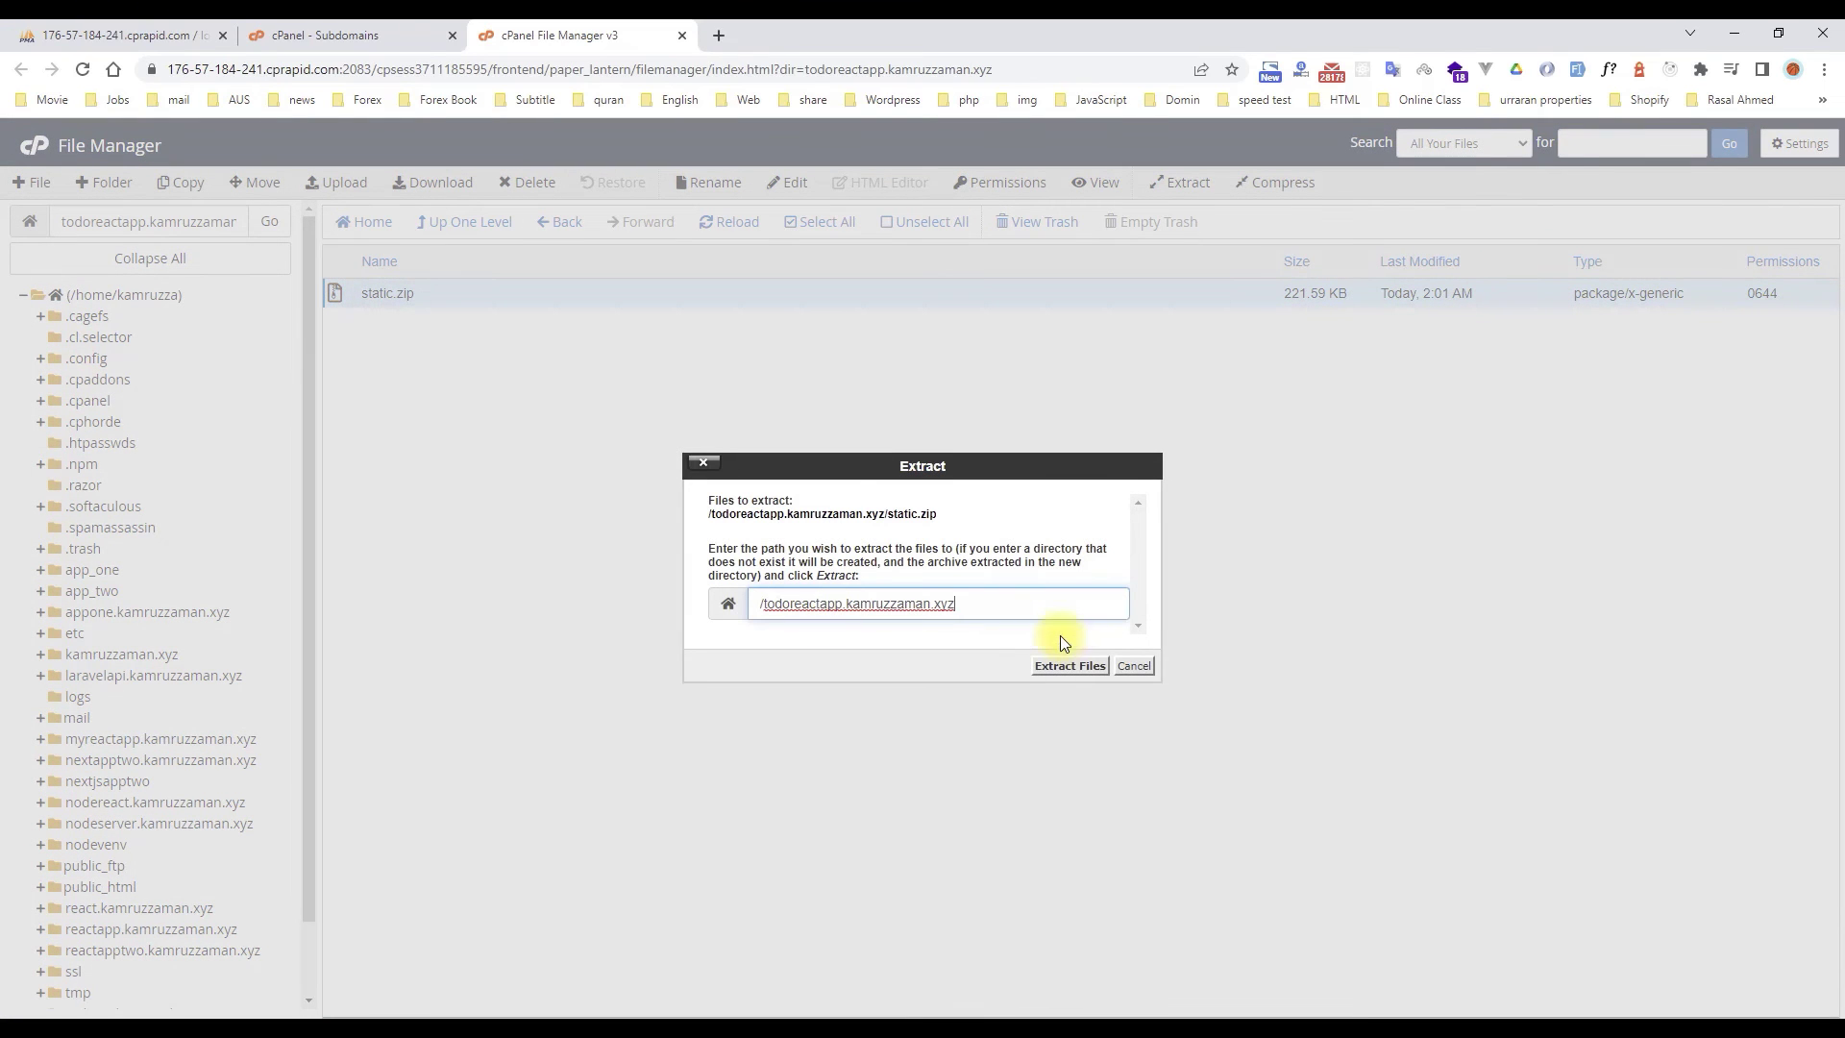
pyautogui.click(1068, 665)
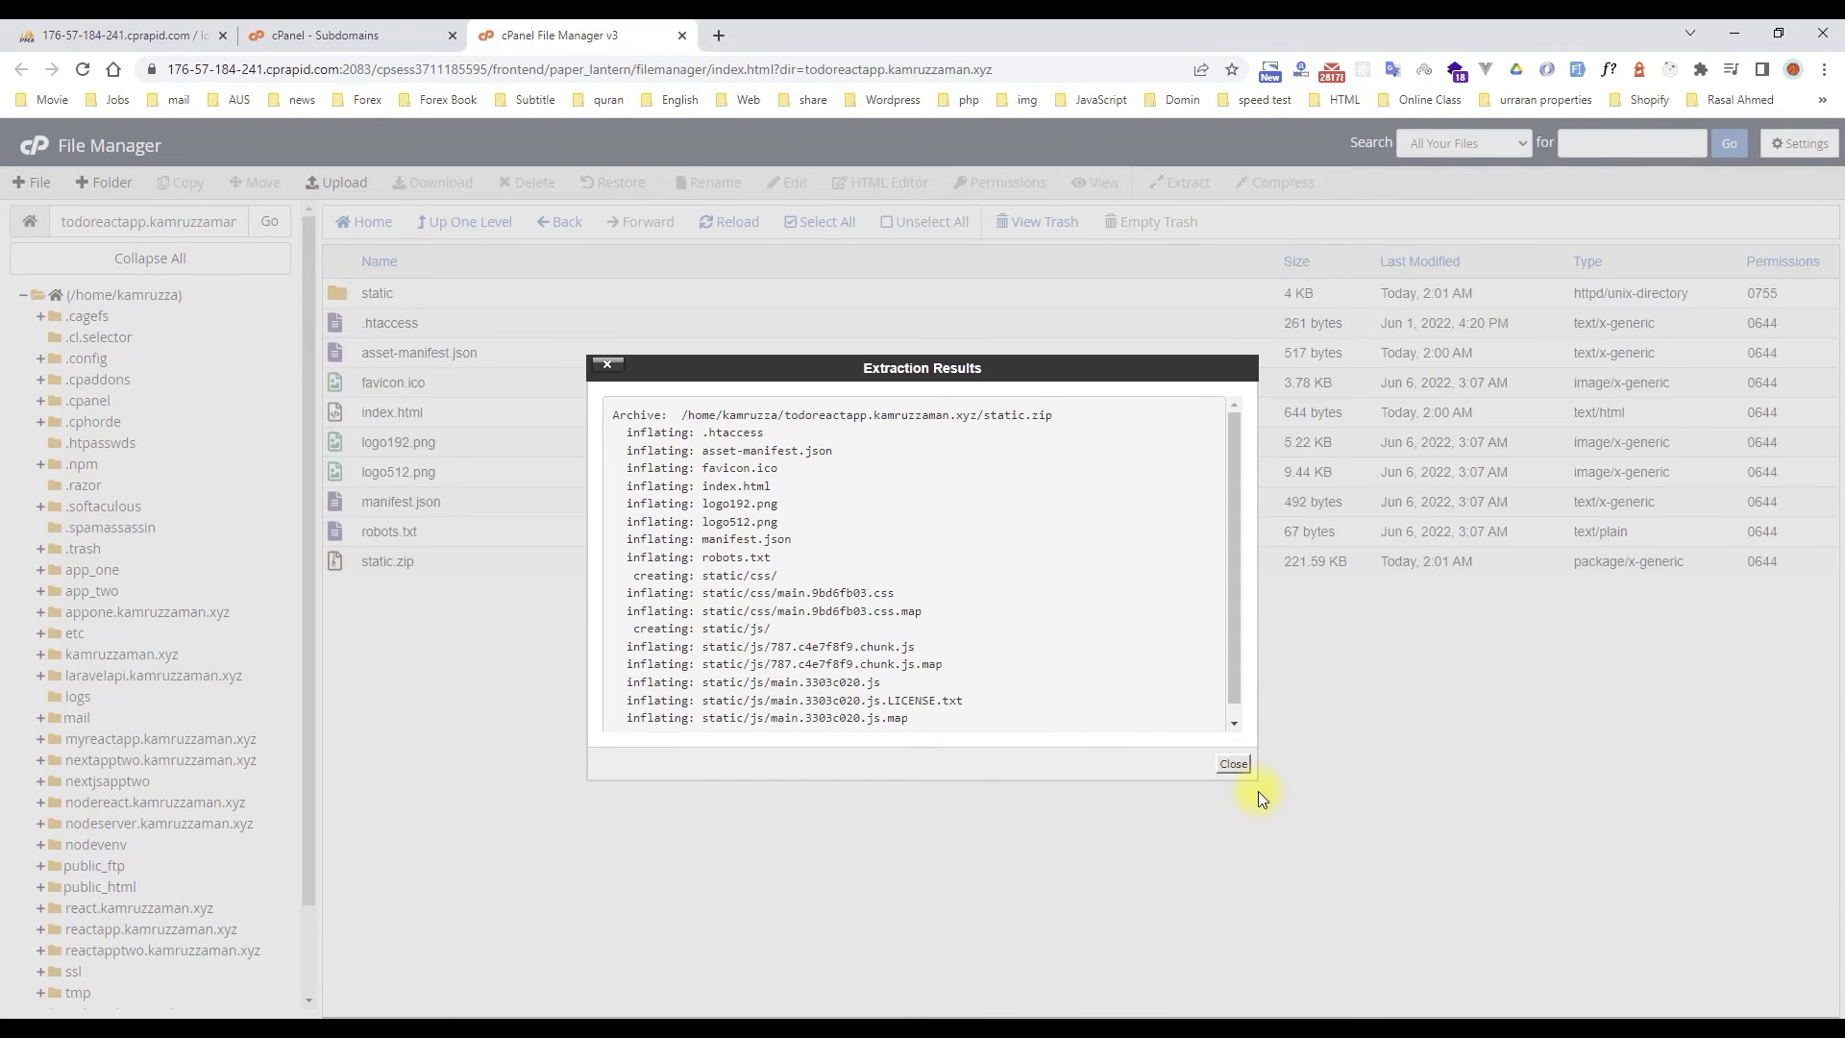
pyautogui.click(1233, 766)
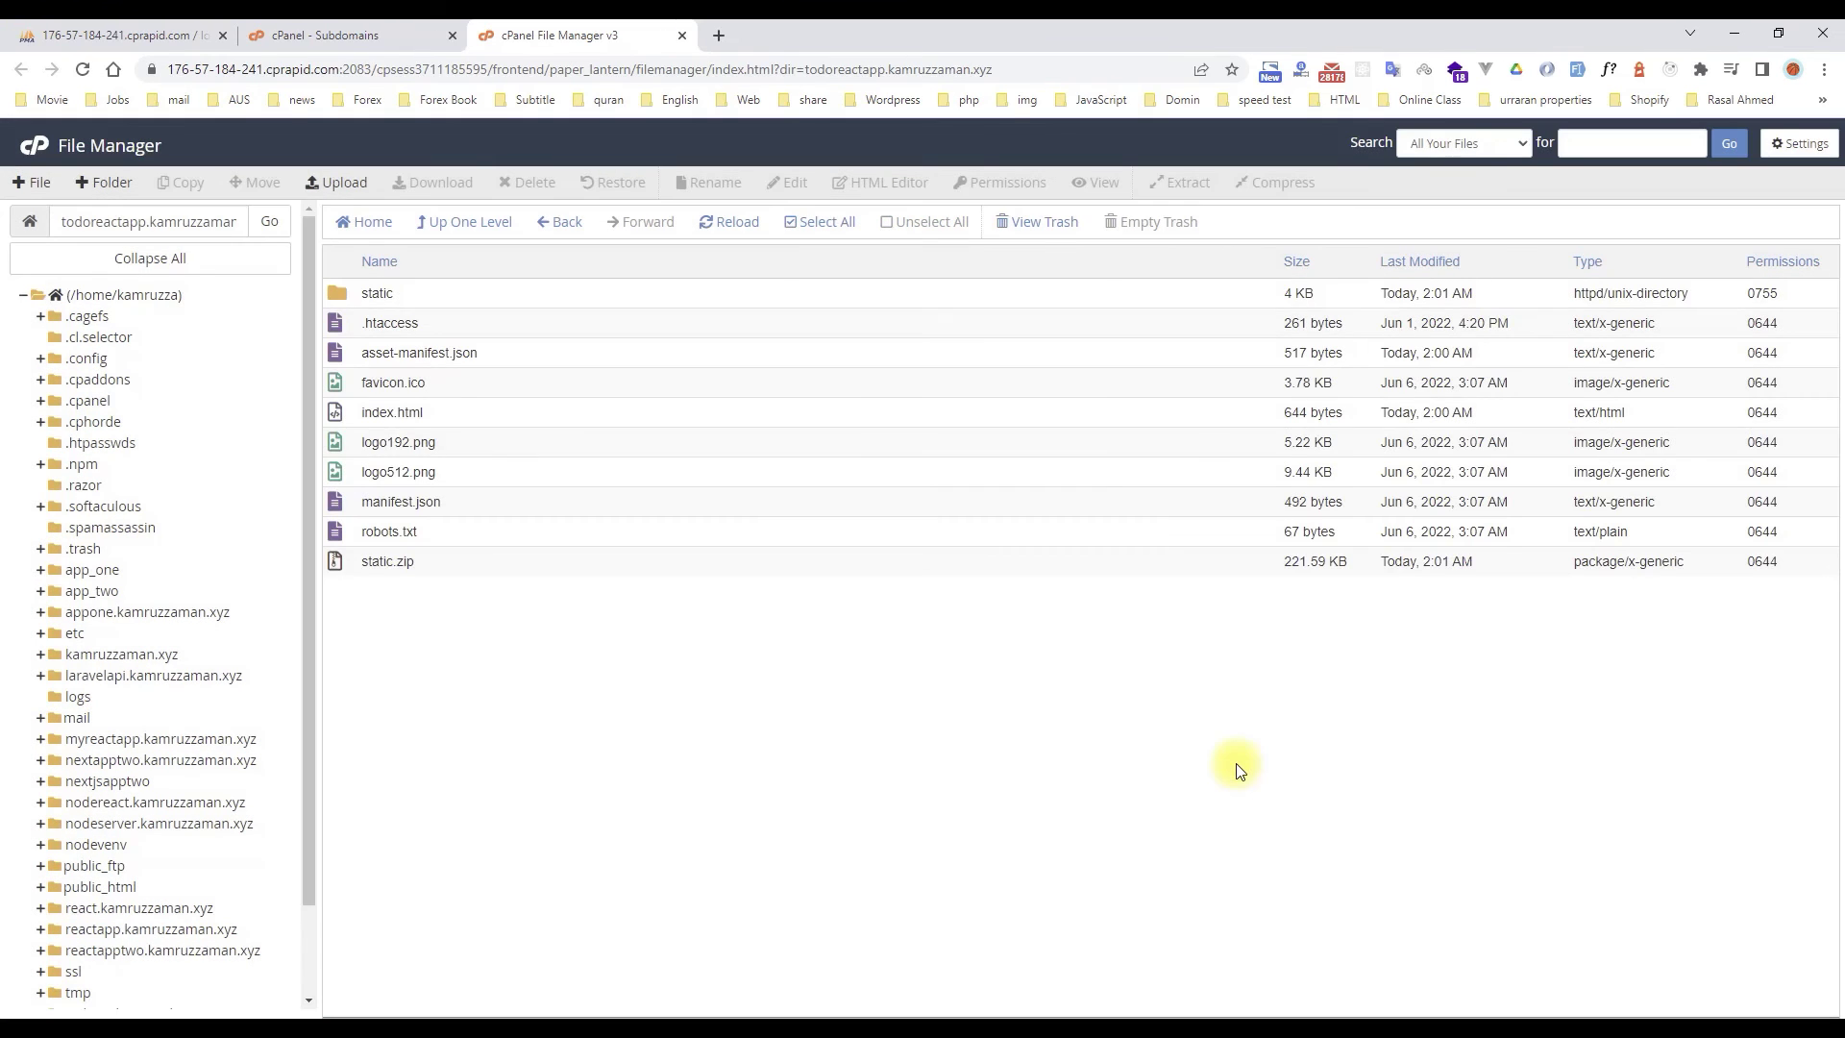
# - Open the cPanel main page in a new tab and place it before the Subdomains tab
pyautogui.click(315, 34)
pyautogui.middleClick(110, 144)
pyautogui.moveTo(486, 28); pyautogui.dragTo(379, 28)
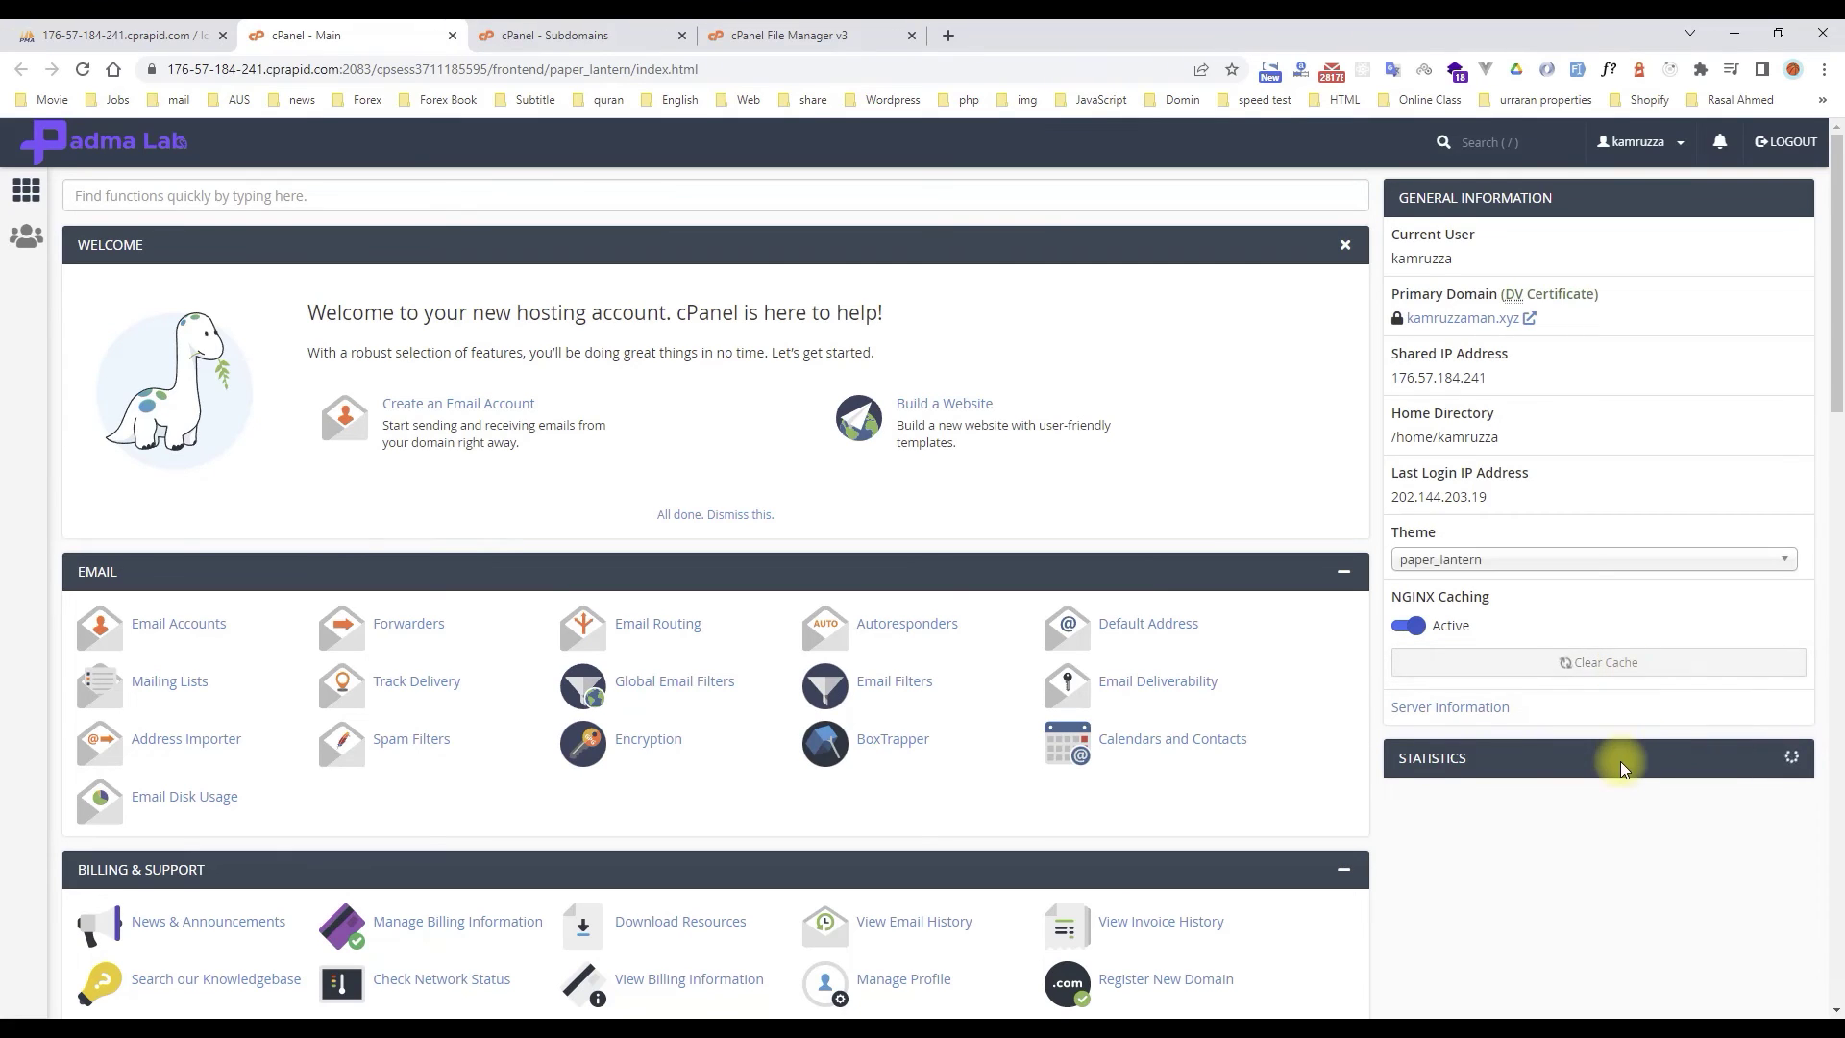
# - Open the todoreactapp site from the subdomain list, move its tab after File Manager and reload the page
pyautogui.click(512, 27)
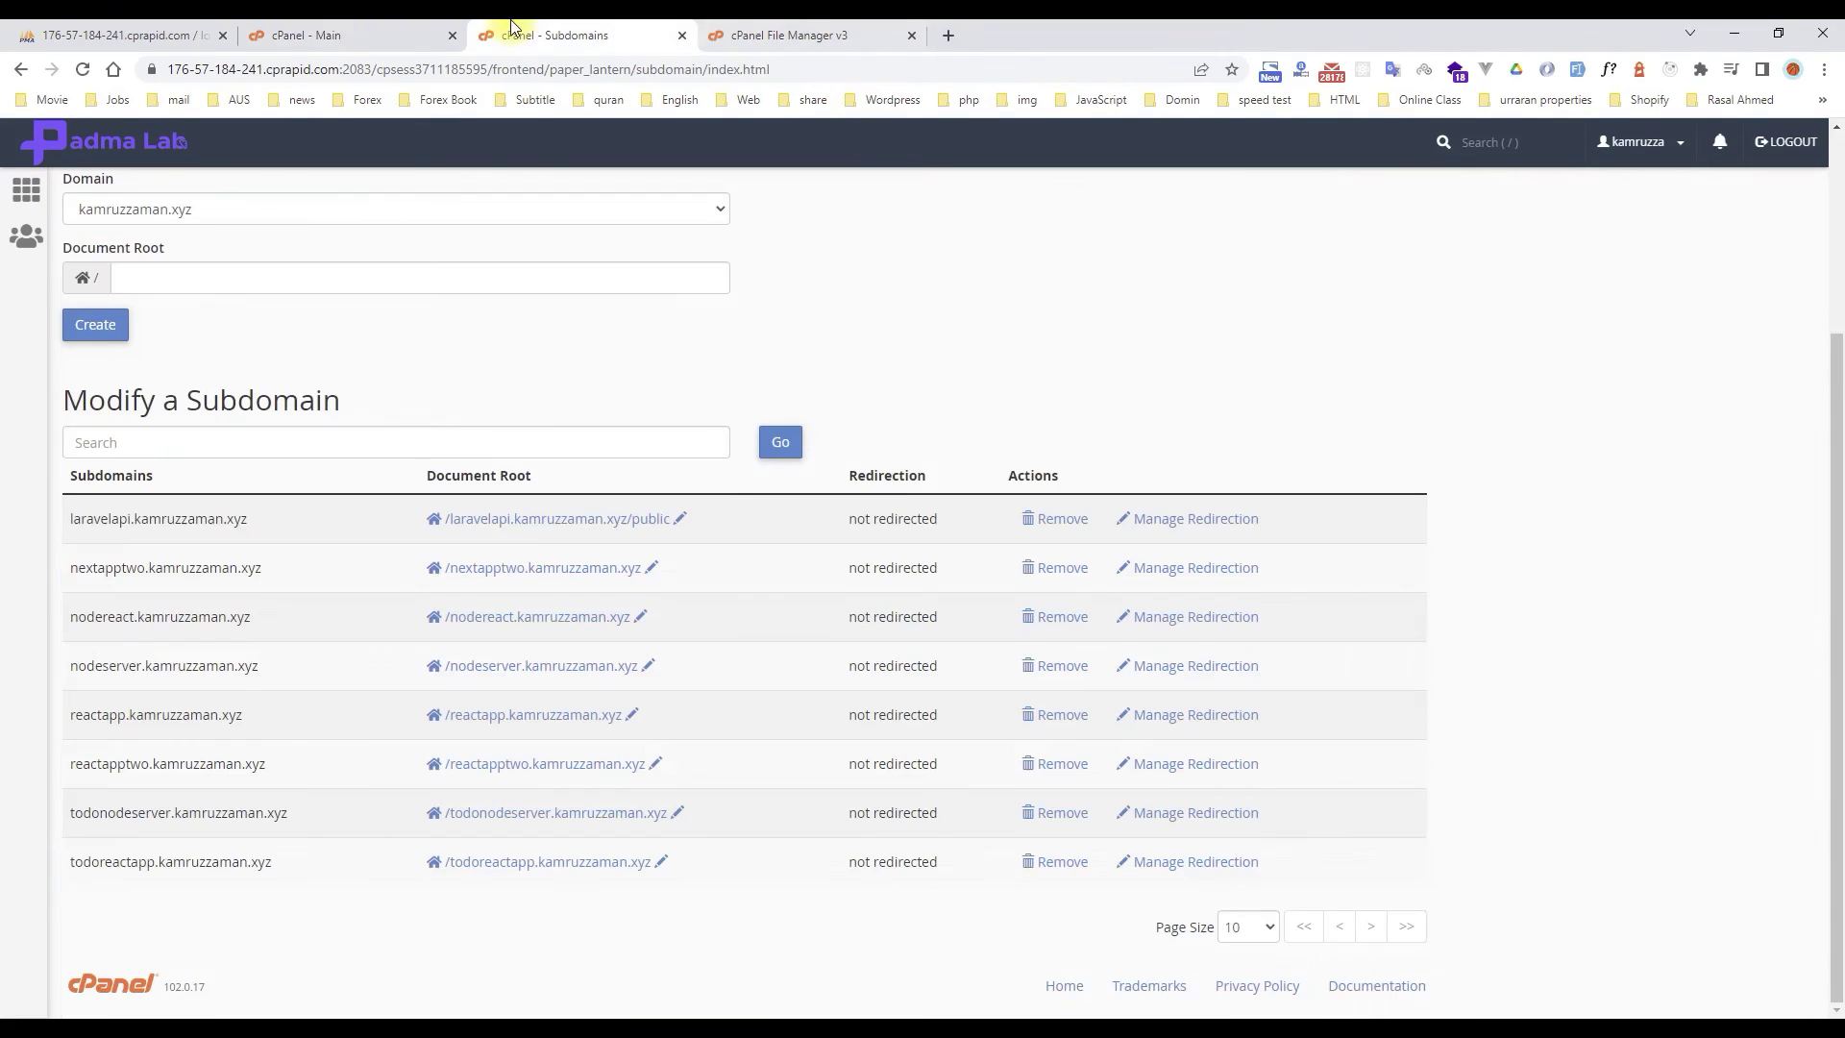
pyautogui.tripleClick(199, 857)
pyautogui.rightClick(197, 857)
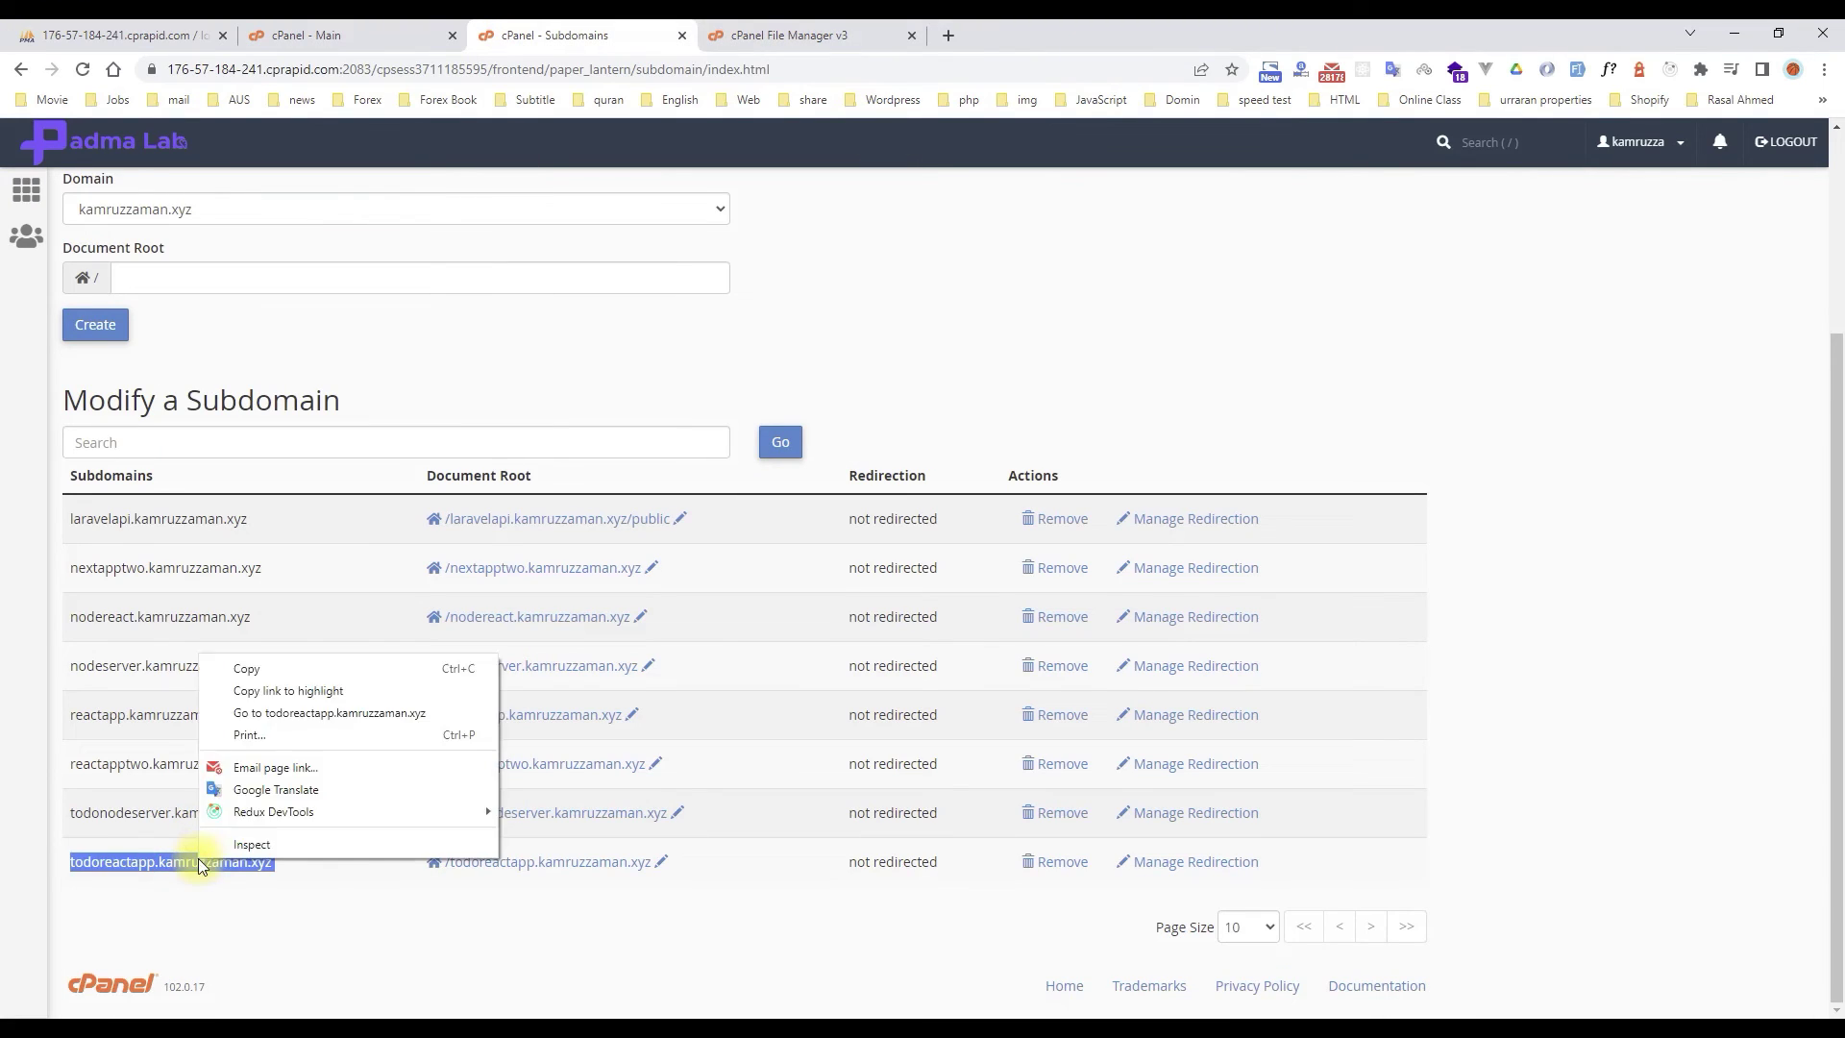
pyautogui.click(331, 714)
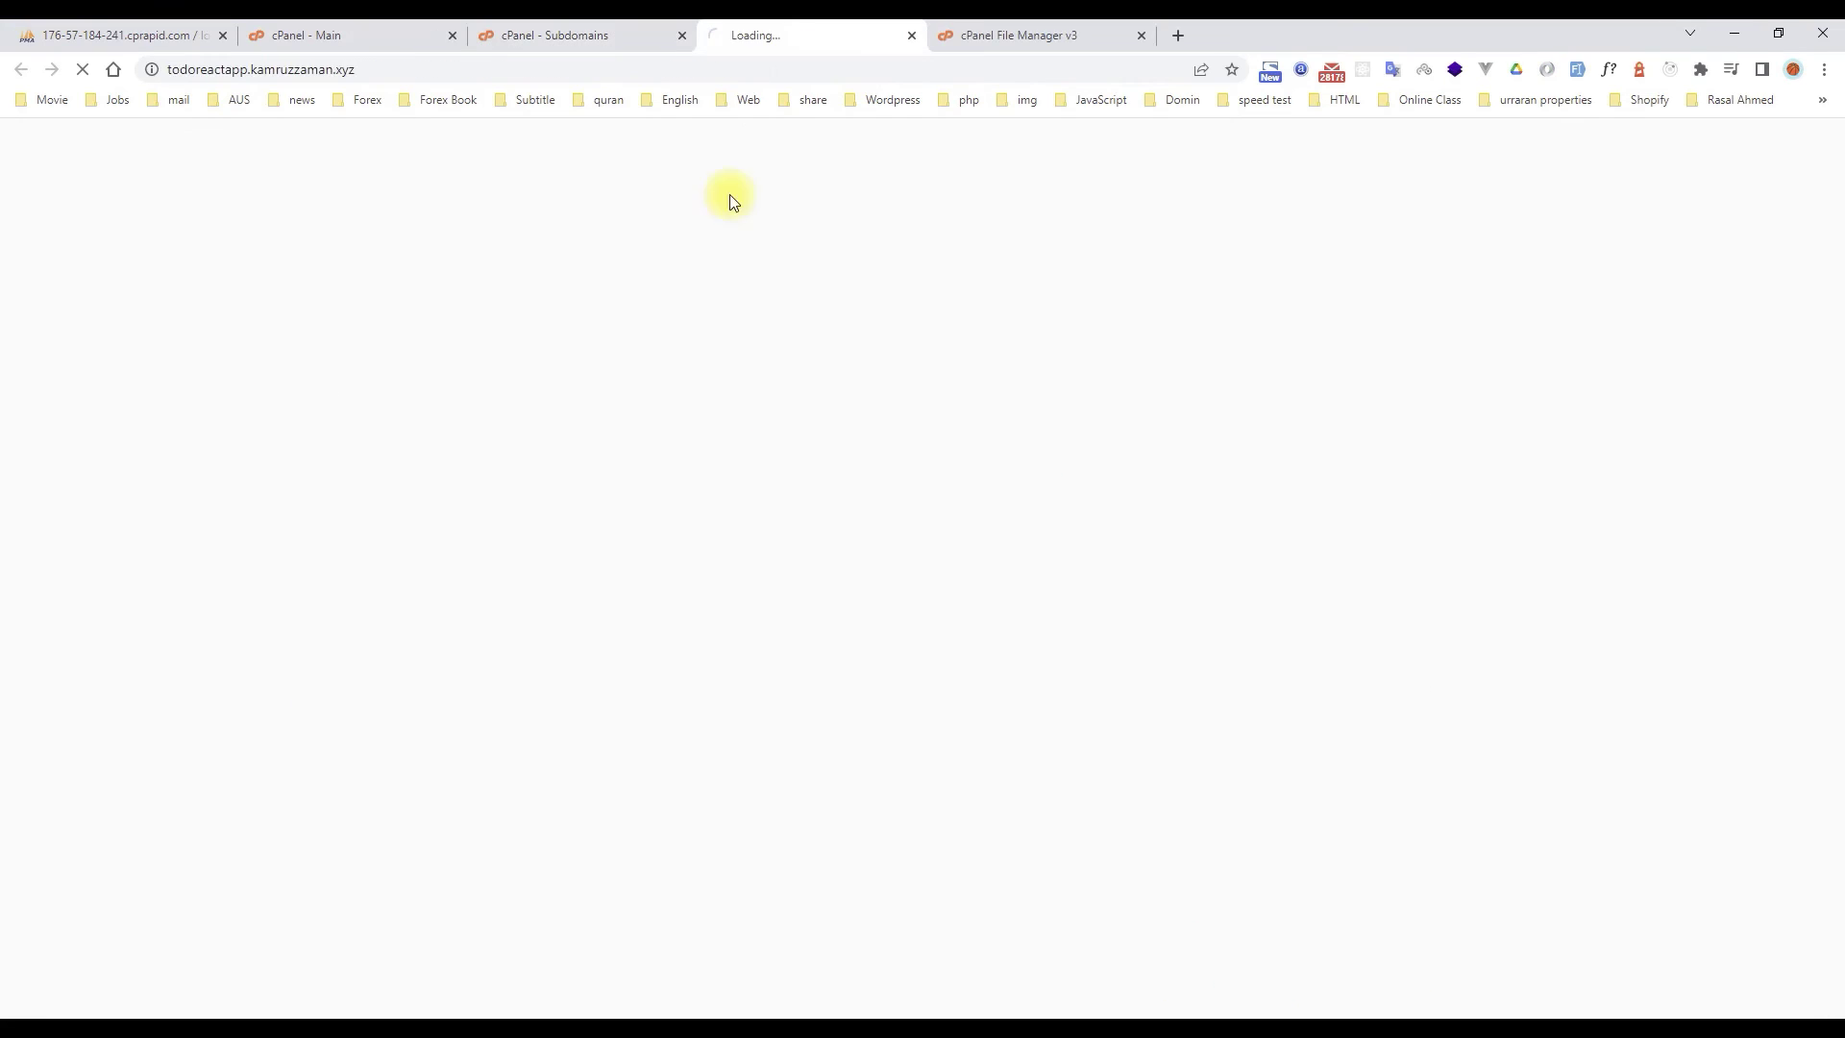
pyautogui.moveTo(832, 31); pyautogui.dragTo(987, 101)
pyautogui.click(603, 70)
pyautogui.press('Return')
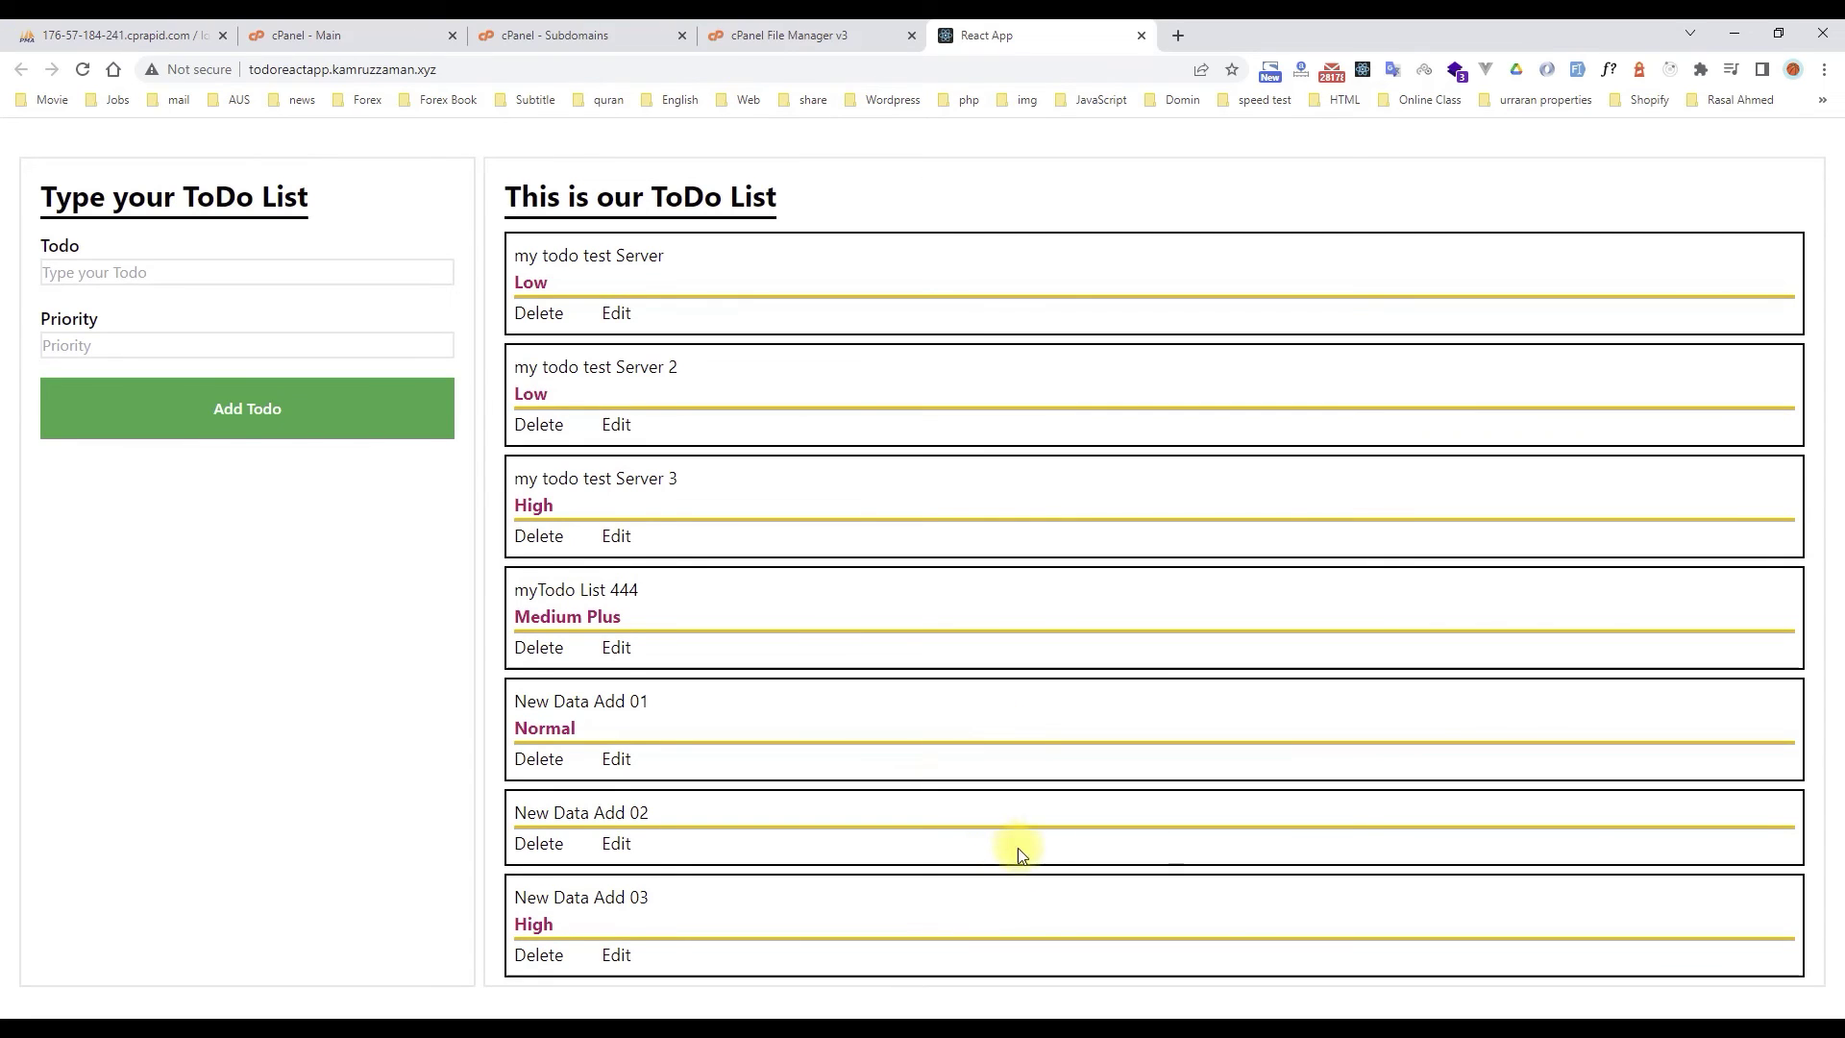
pyautogui.click(465, 72)
pyautogui.press('Return')
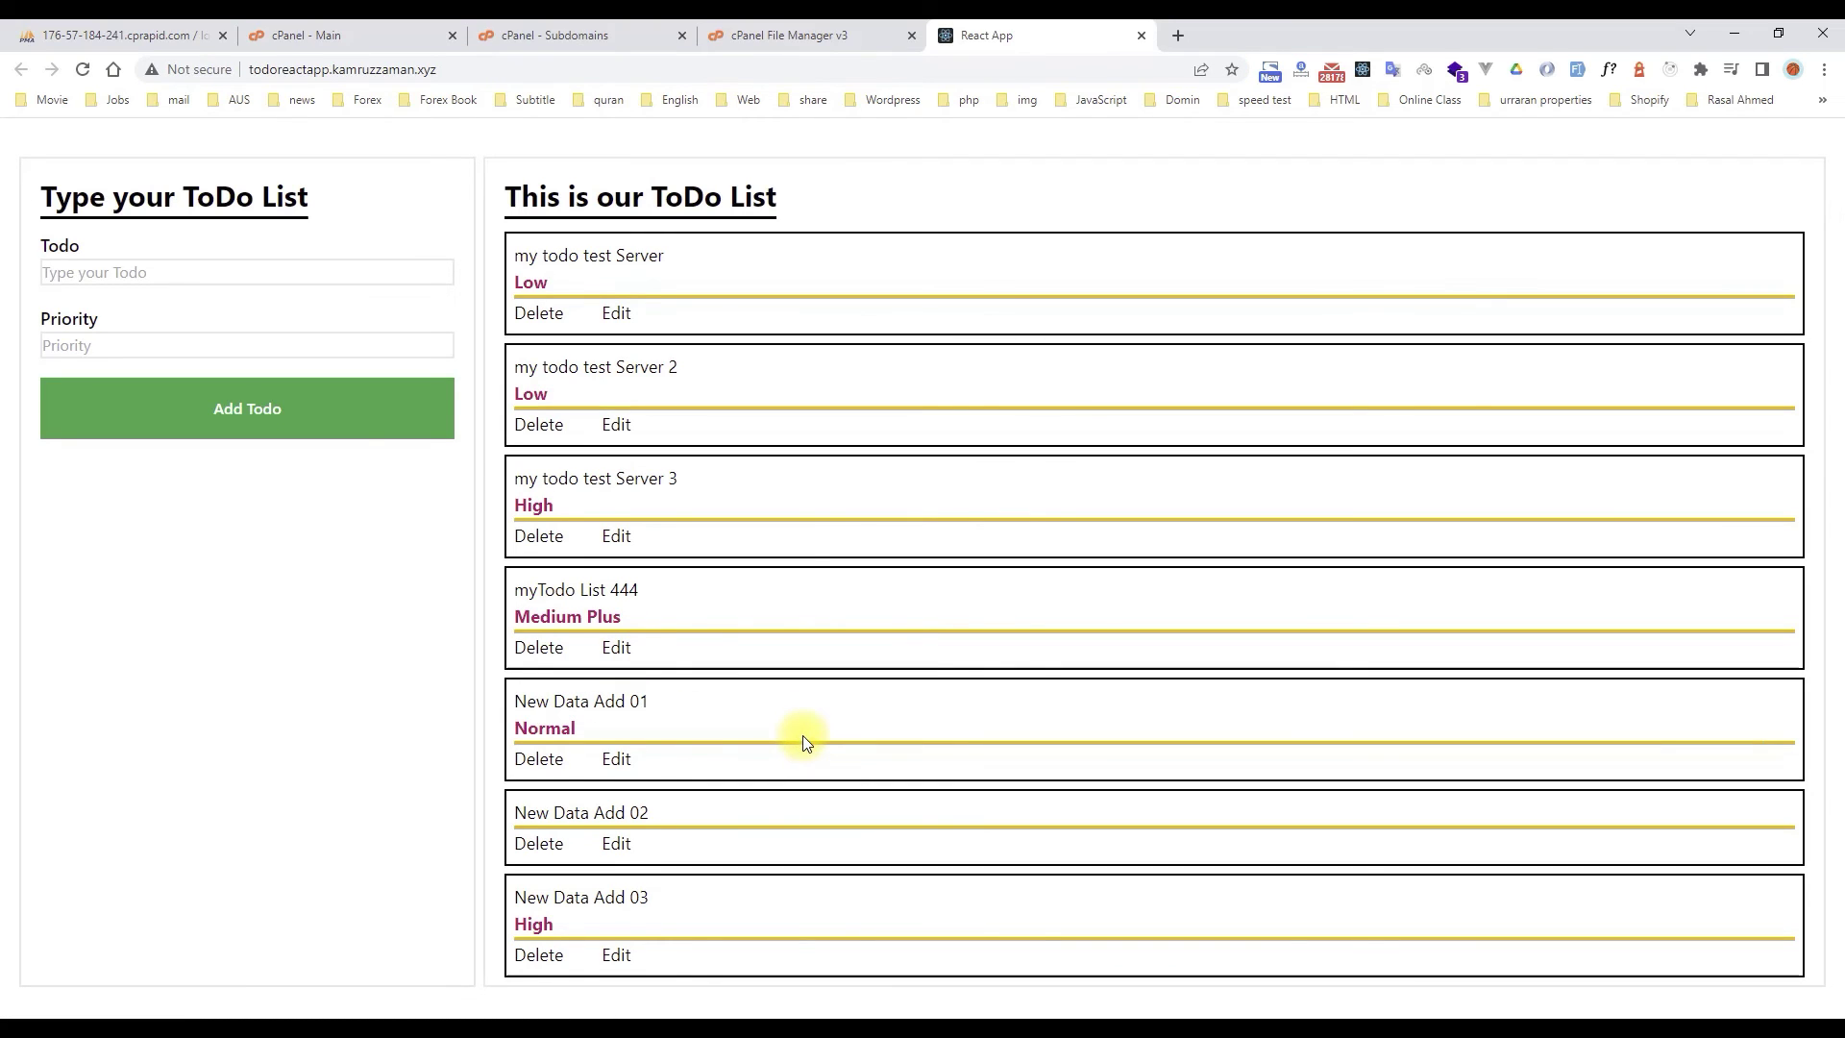
# - Add the todos "New Data add 04" and "new Data 04", both with priority Normal, in the deployed app
pyautogui.click(153, 275)
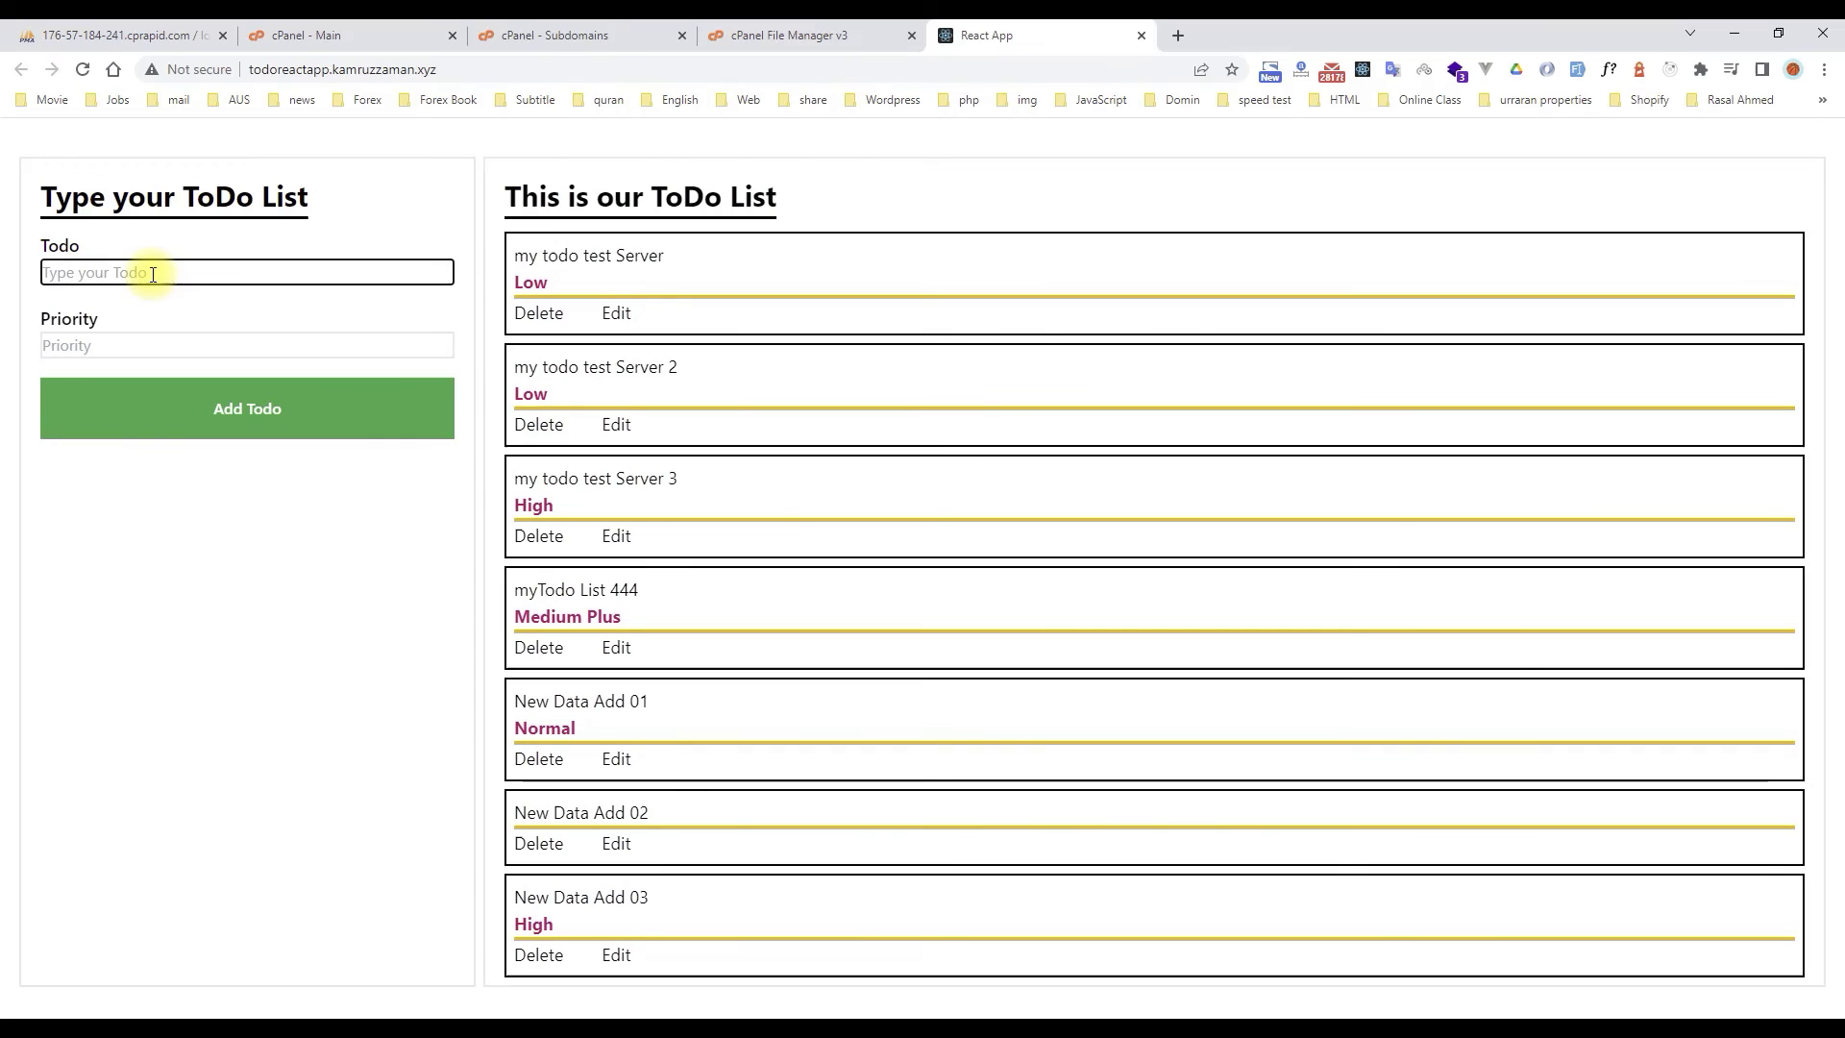
pyautogui.write('Ne')
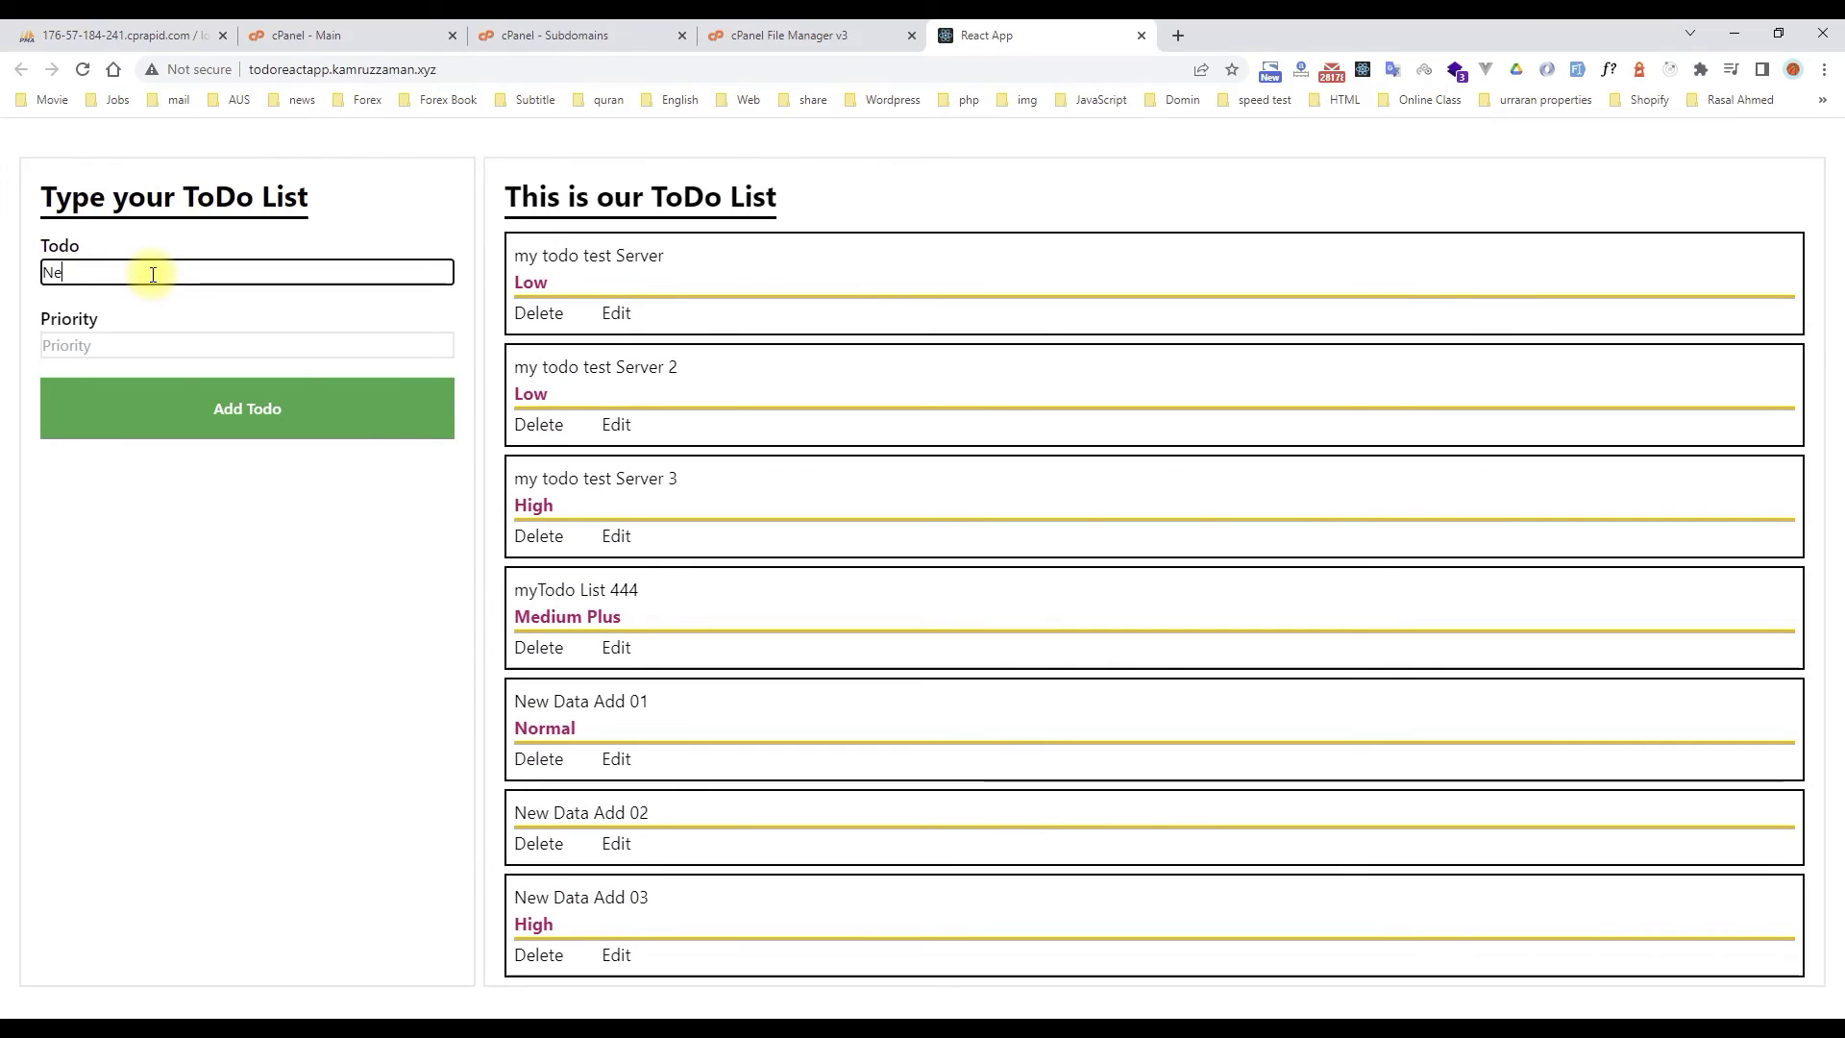
pyautogui.write('w Data')
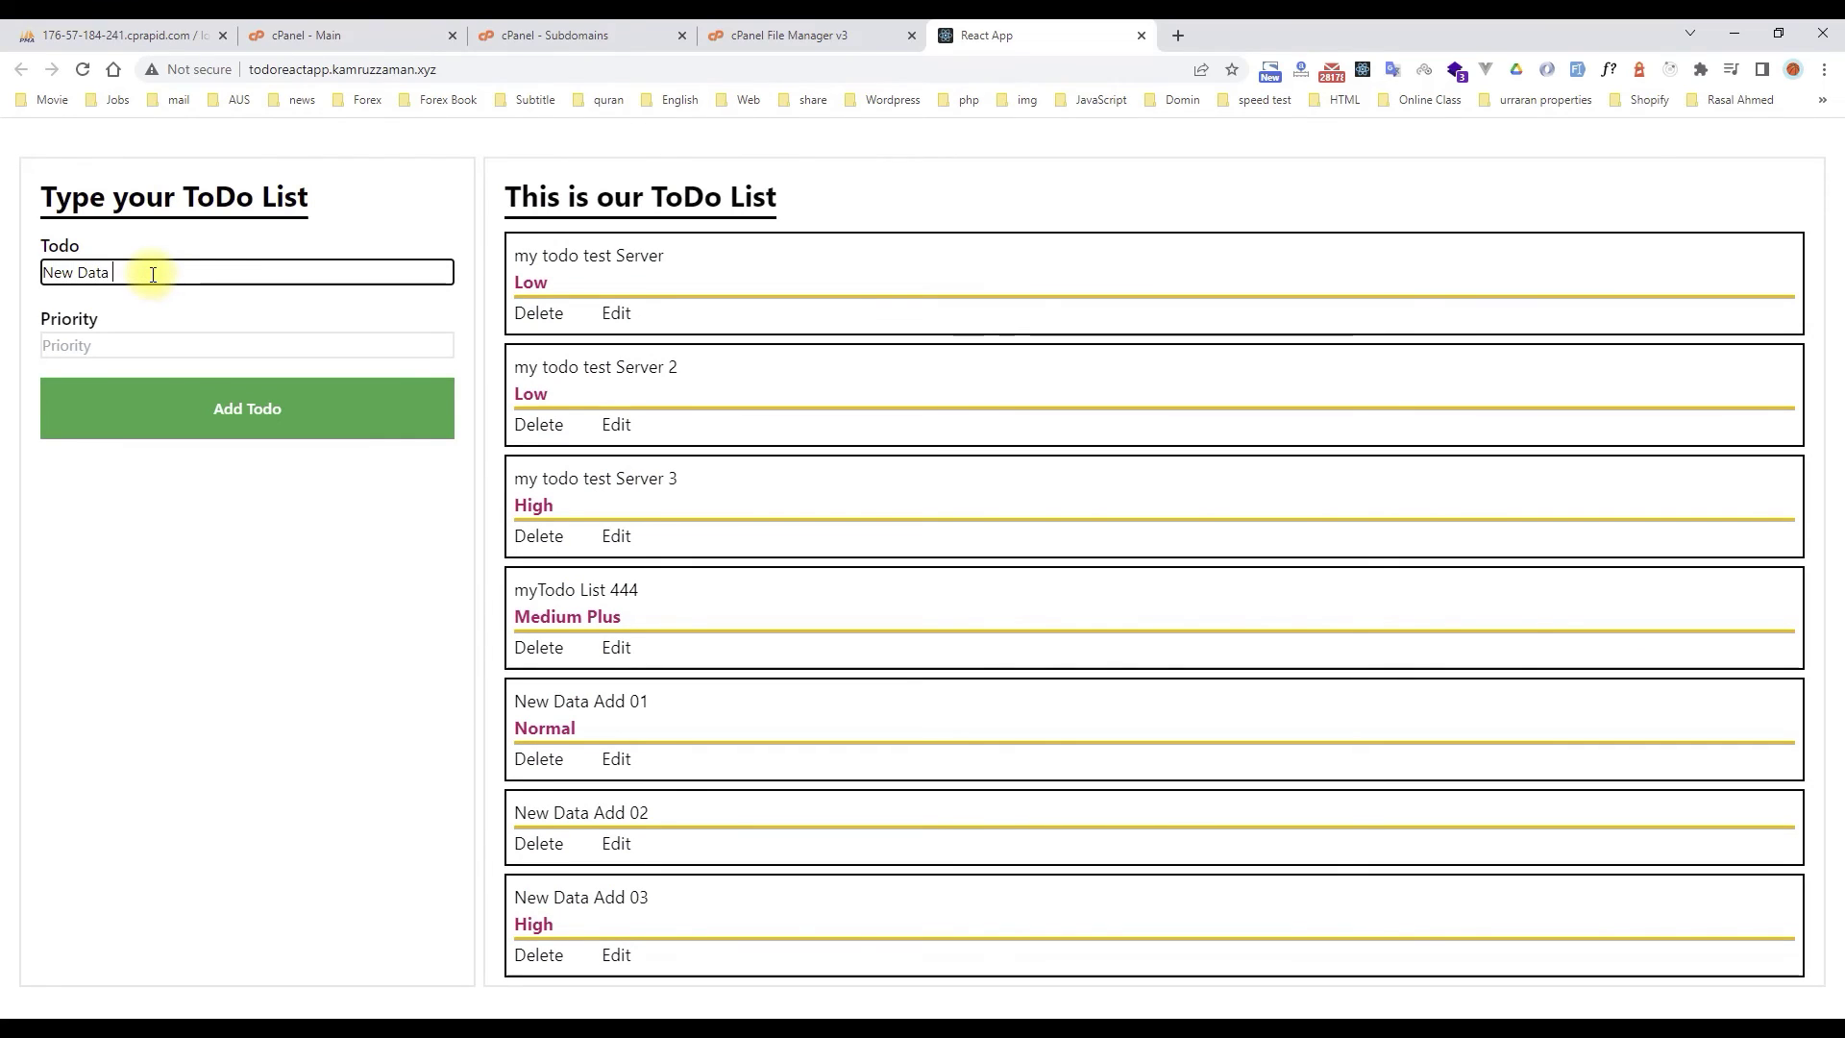
pyautogui.write(' add 04')
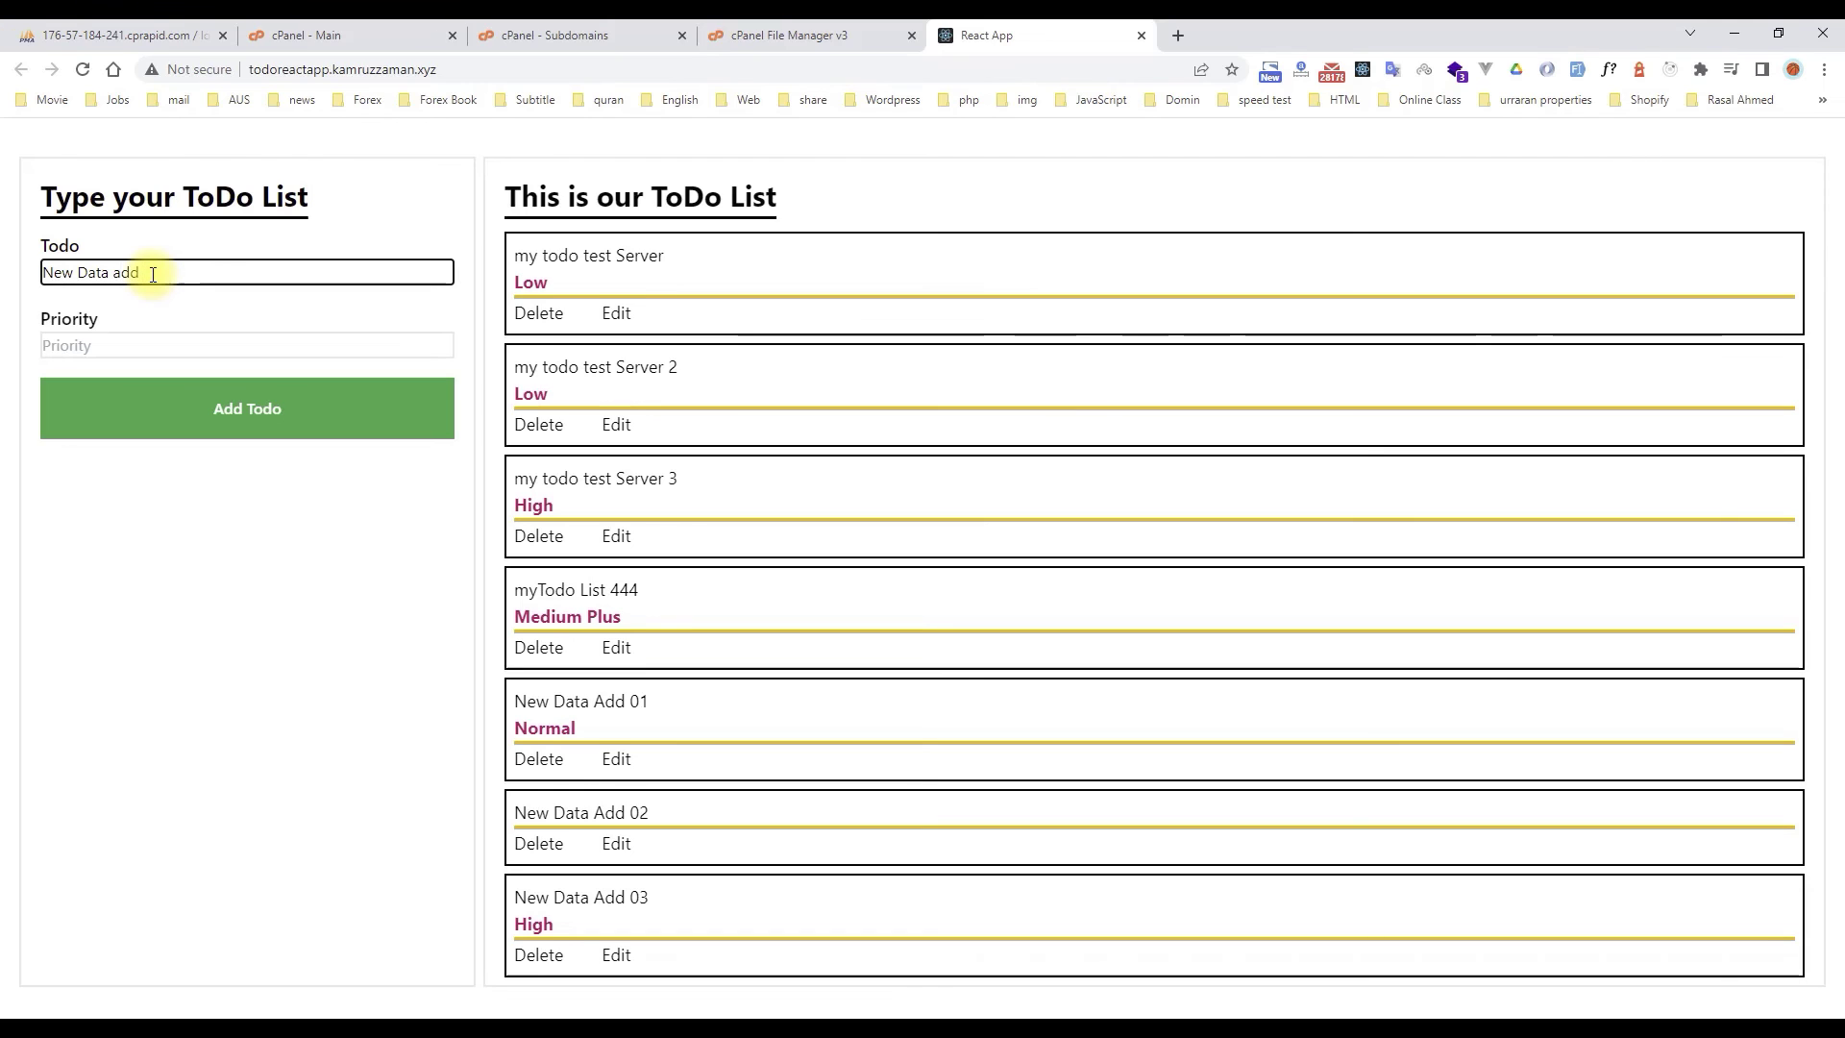
pyautogui.click(187, 346)
pyautogui.write('Nor')
pyautogui.write('mal')
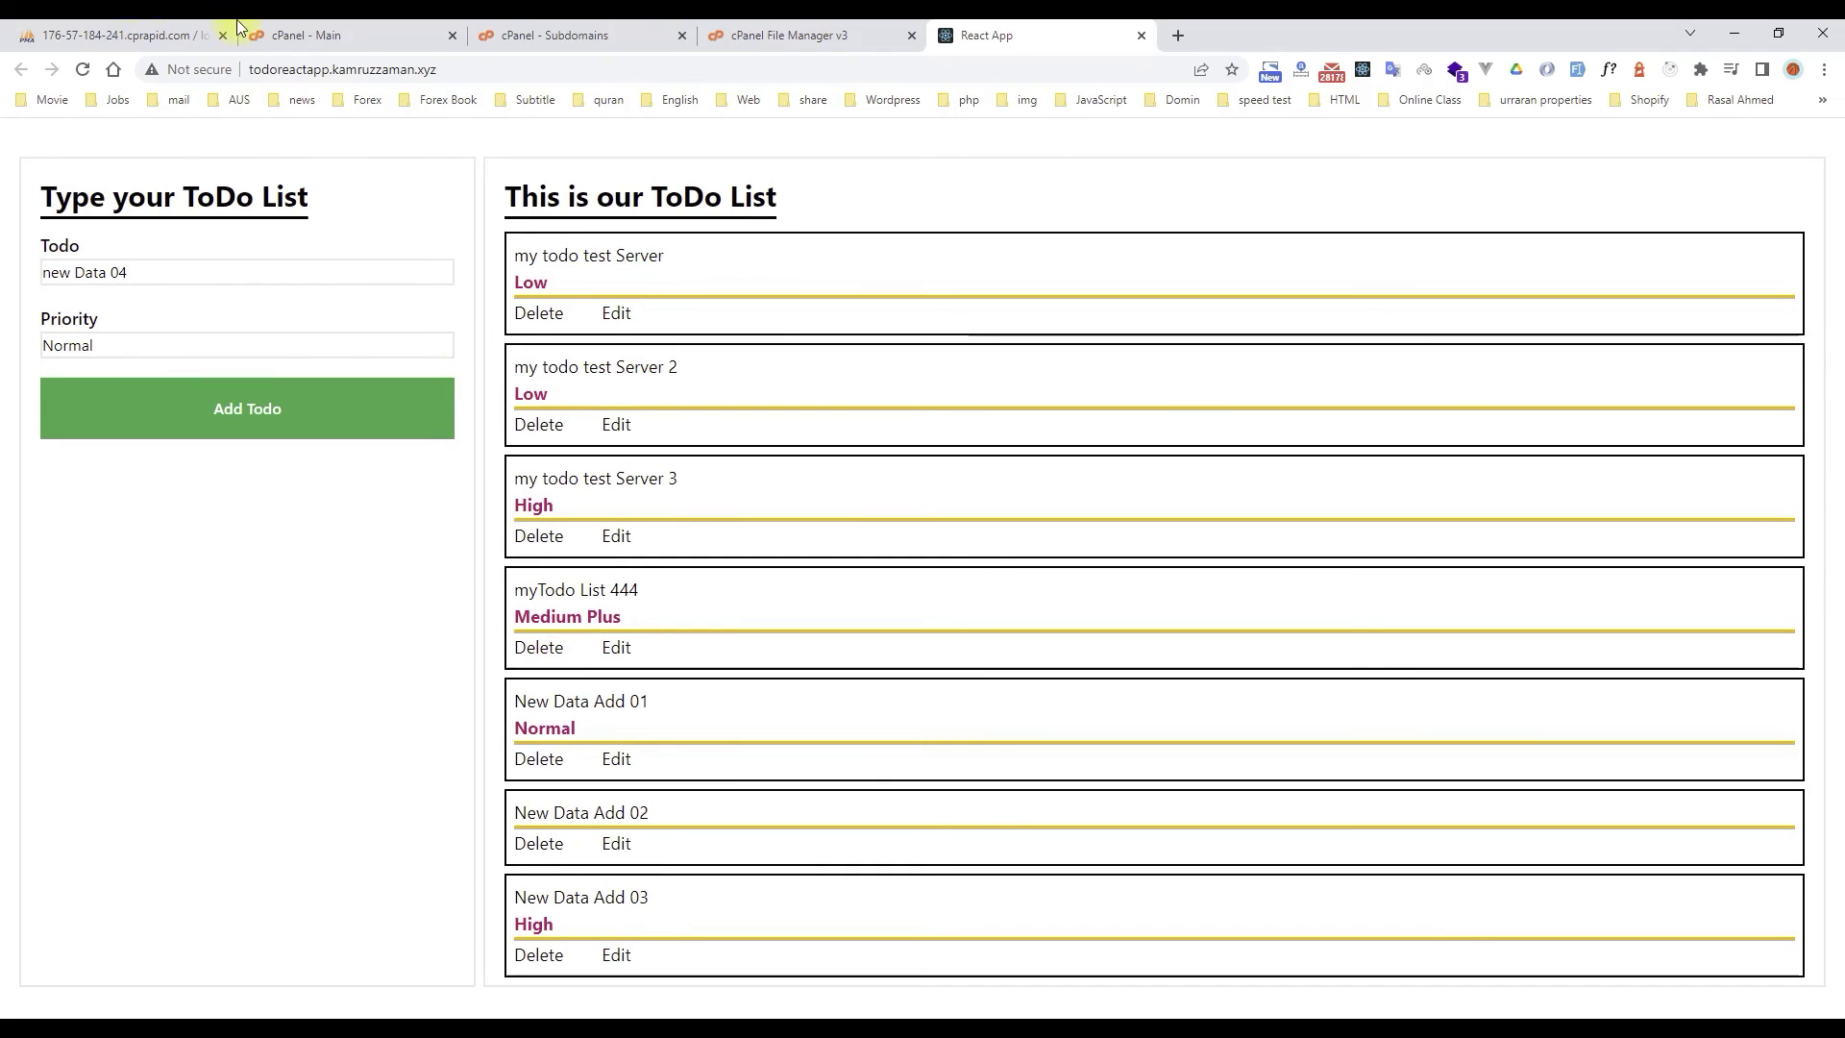
# - Check the todos table in phpMyAdmin for the new entries and reload the React app to compare its list
pyautogui.click(115, 35)
pyautogui.click(83, 348)
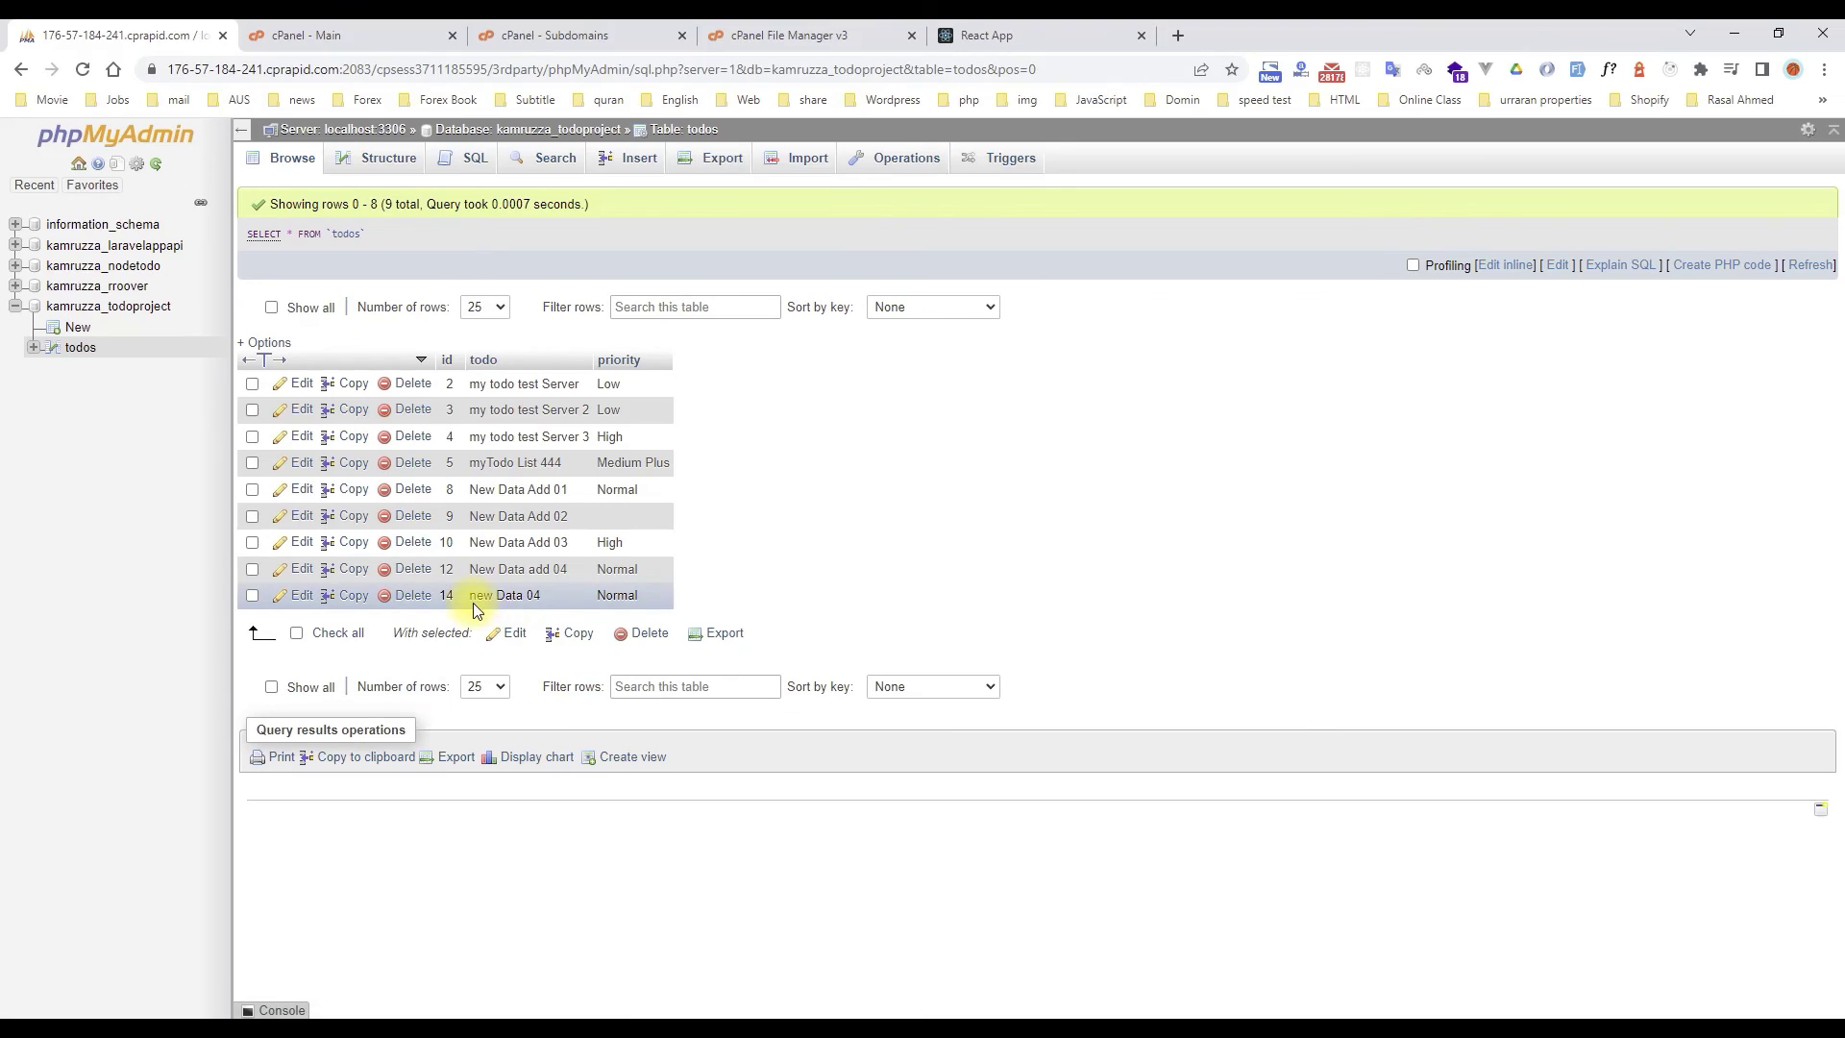
pyautogui.click(1032, 33)
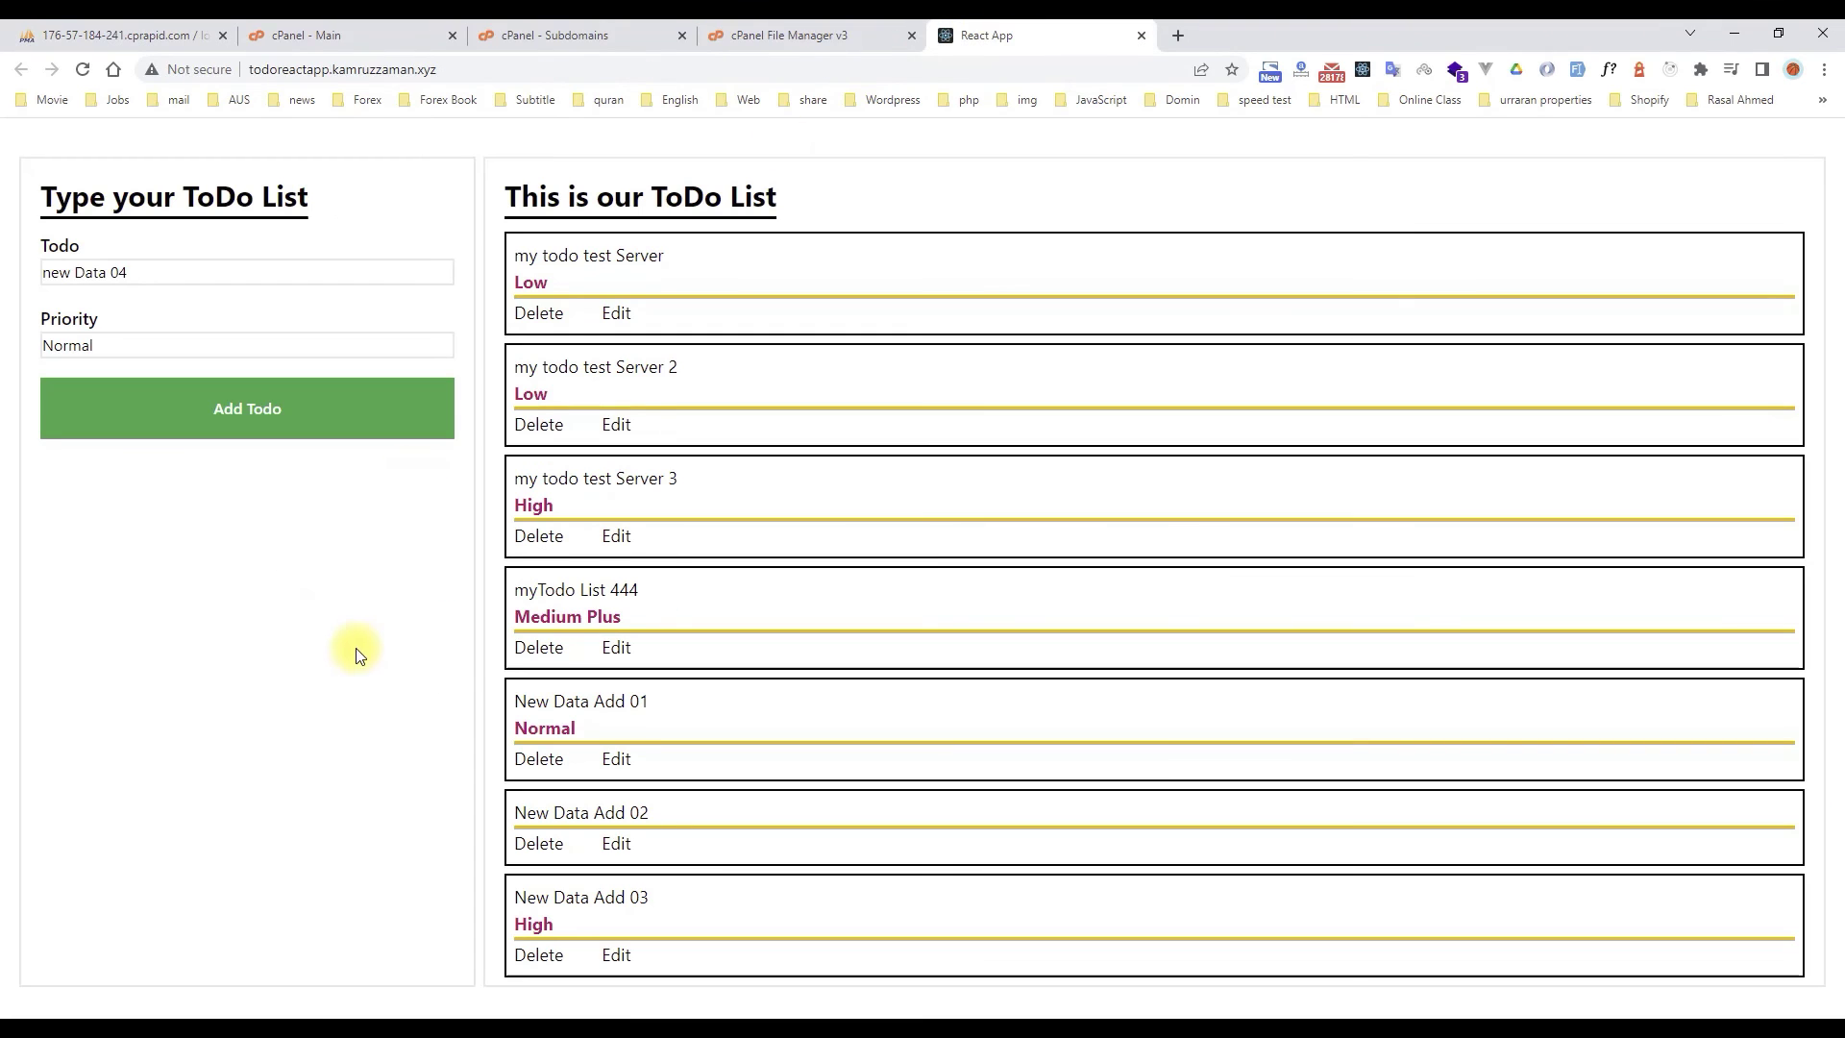
pyautogui.click(451, 69)
pyautogui.press('Return')
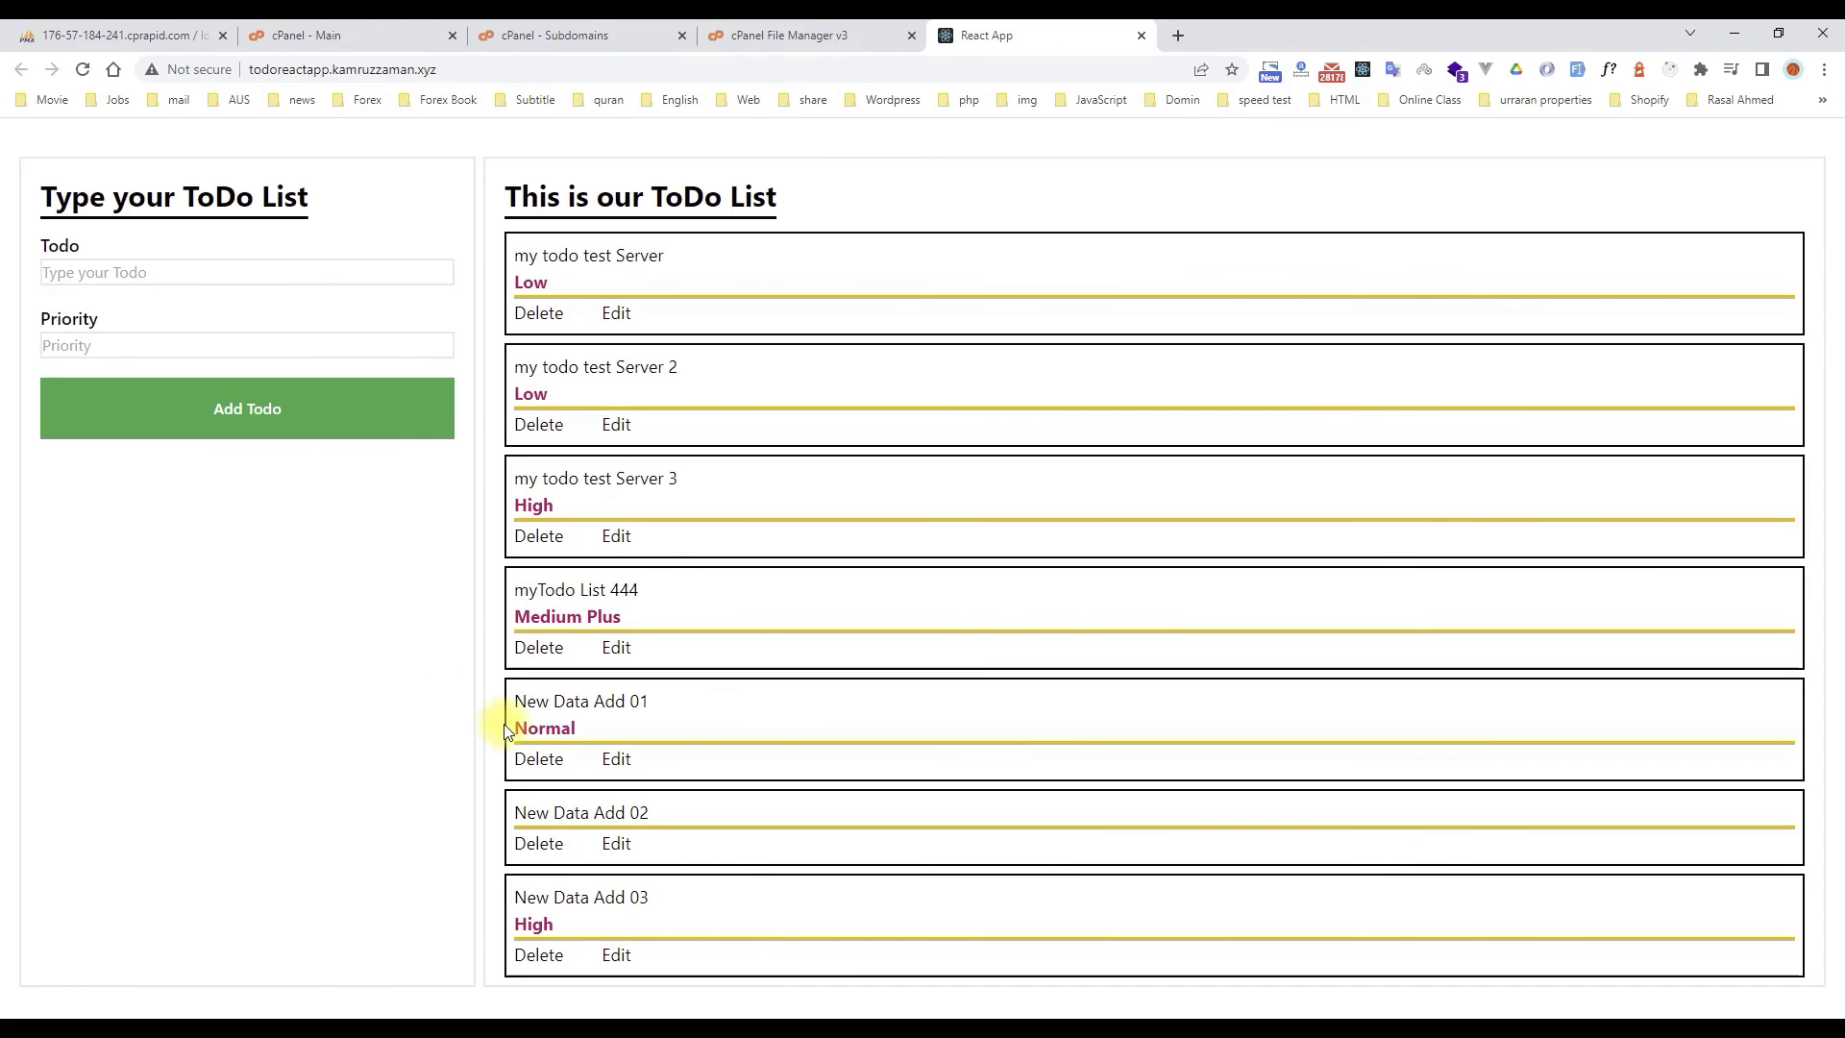
pyautogui.click(115, 35)
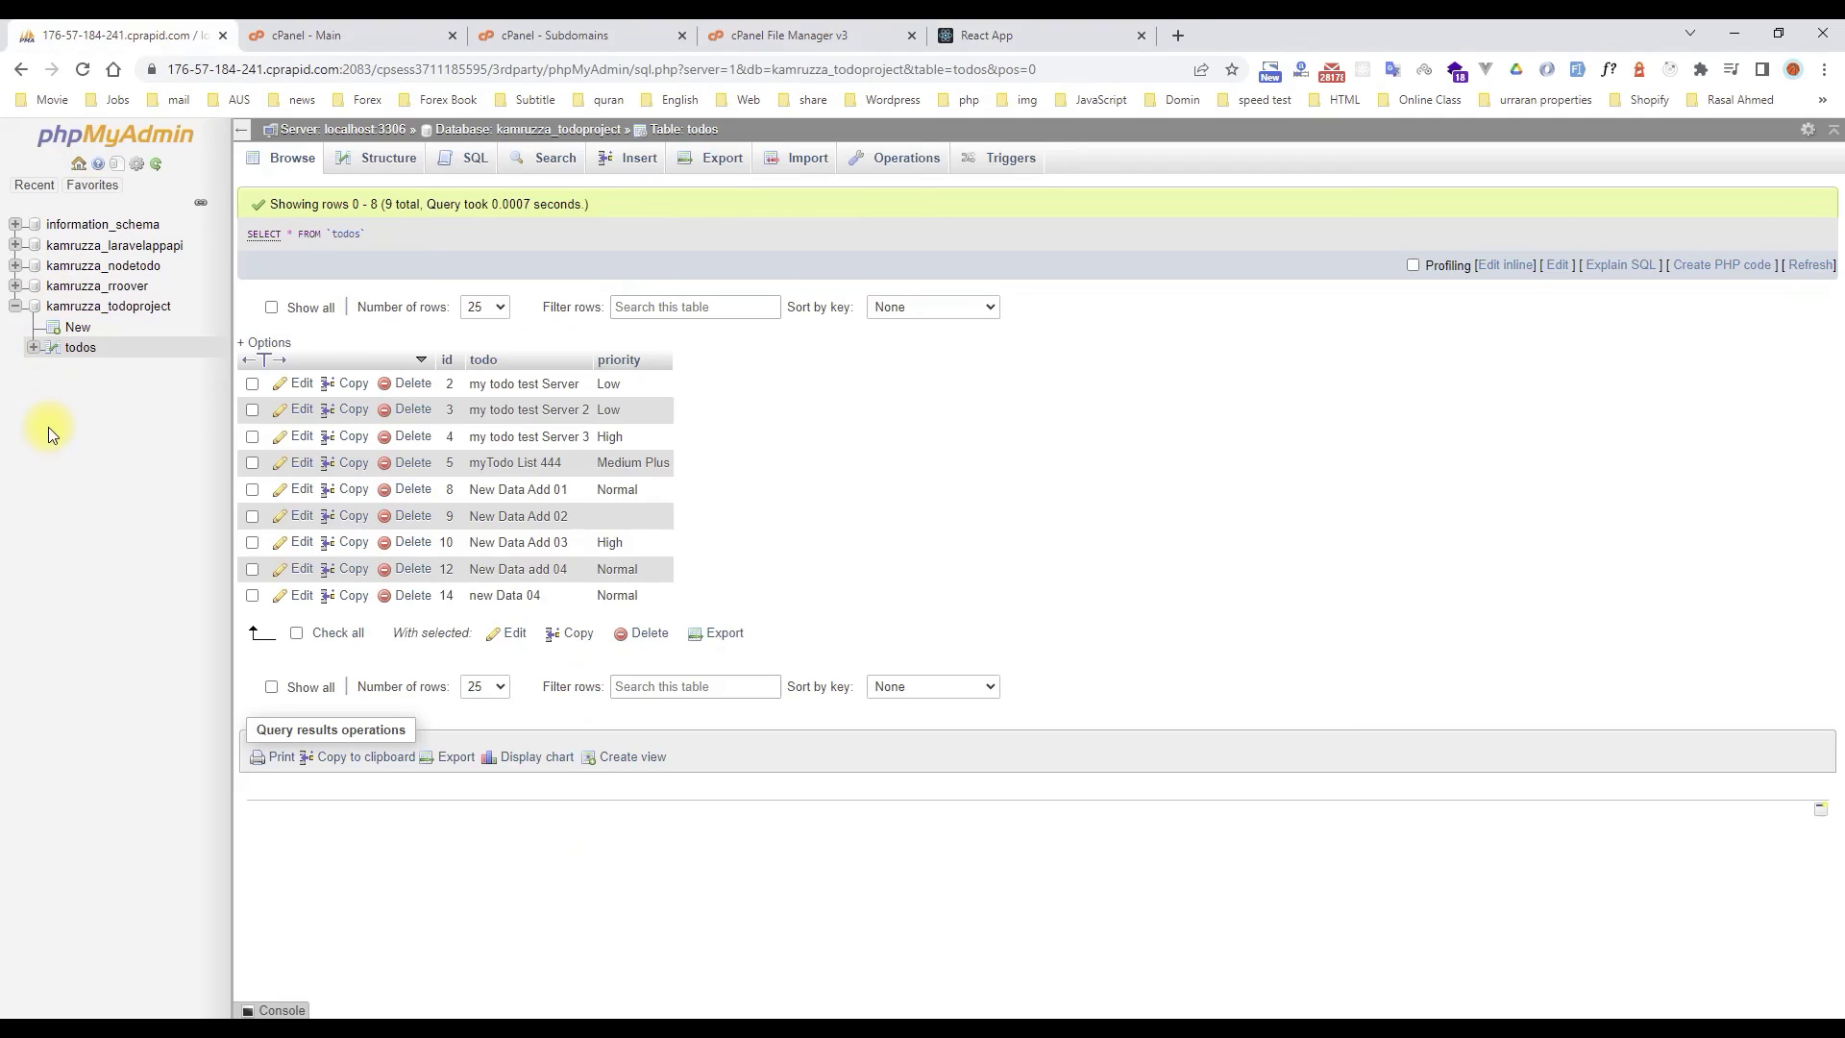
# - Refresh the todos table in phpMyAdmin, and clear the NGINX cache on the cPanel main page
pyautogui.click(73, 351)
pyautogui.click(375, 26)
pyautogui.click(1599, 661)
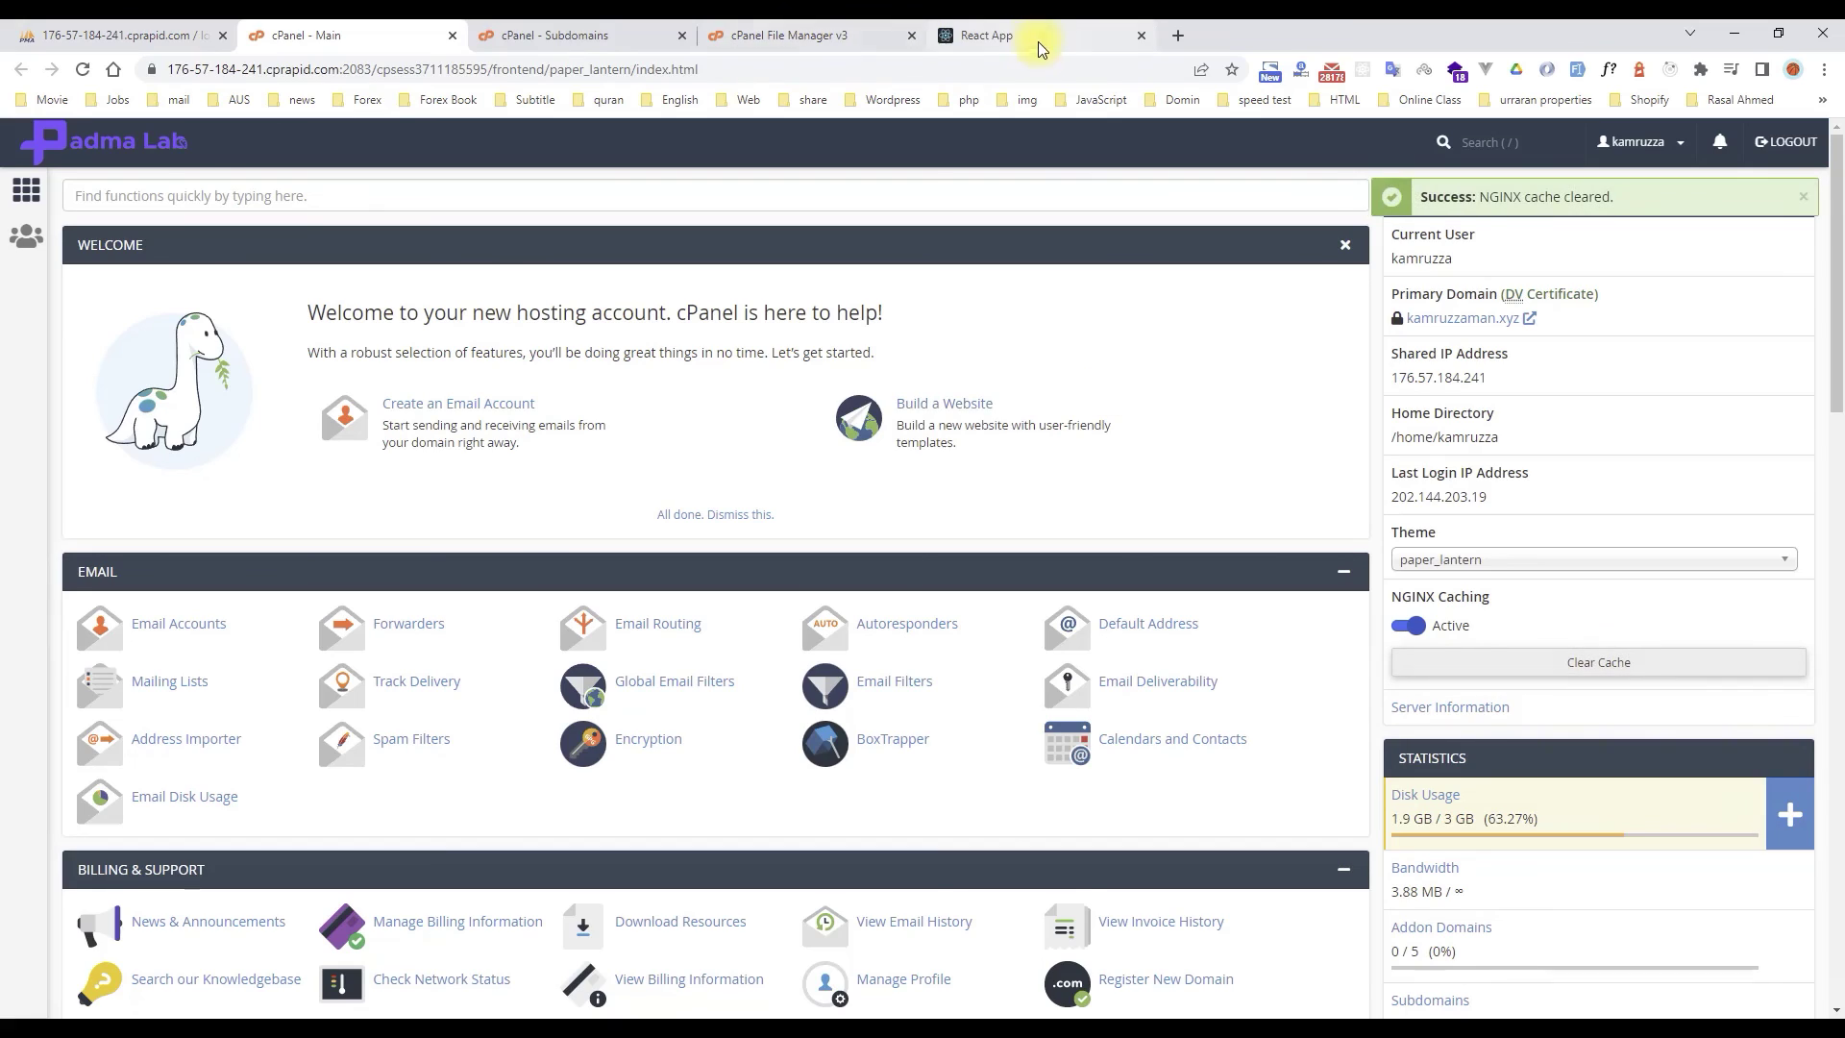
# - Reload the React app and compare the end of its list with the refreshed todos table in phpMyAdmin
pyautogui.click(1023, 35)
pyautogui.click(586, 69)
pyautogui.press('Return')
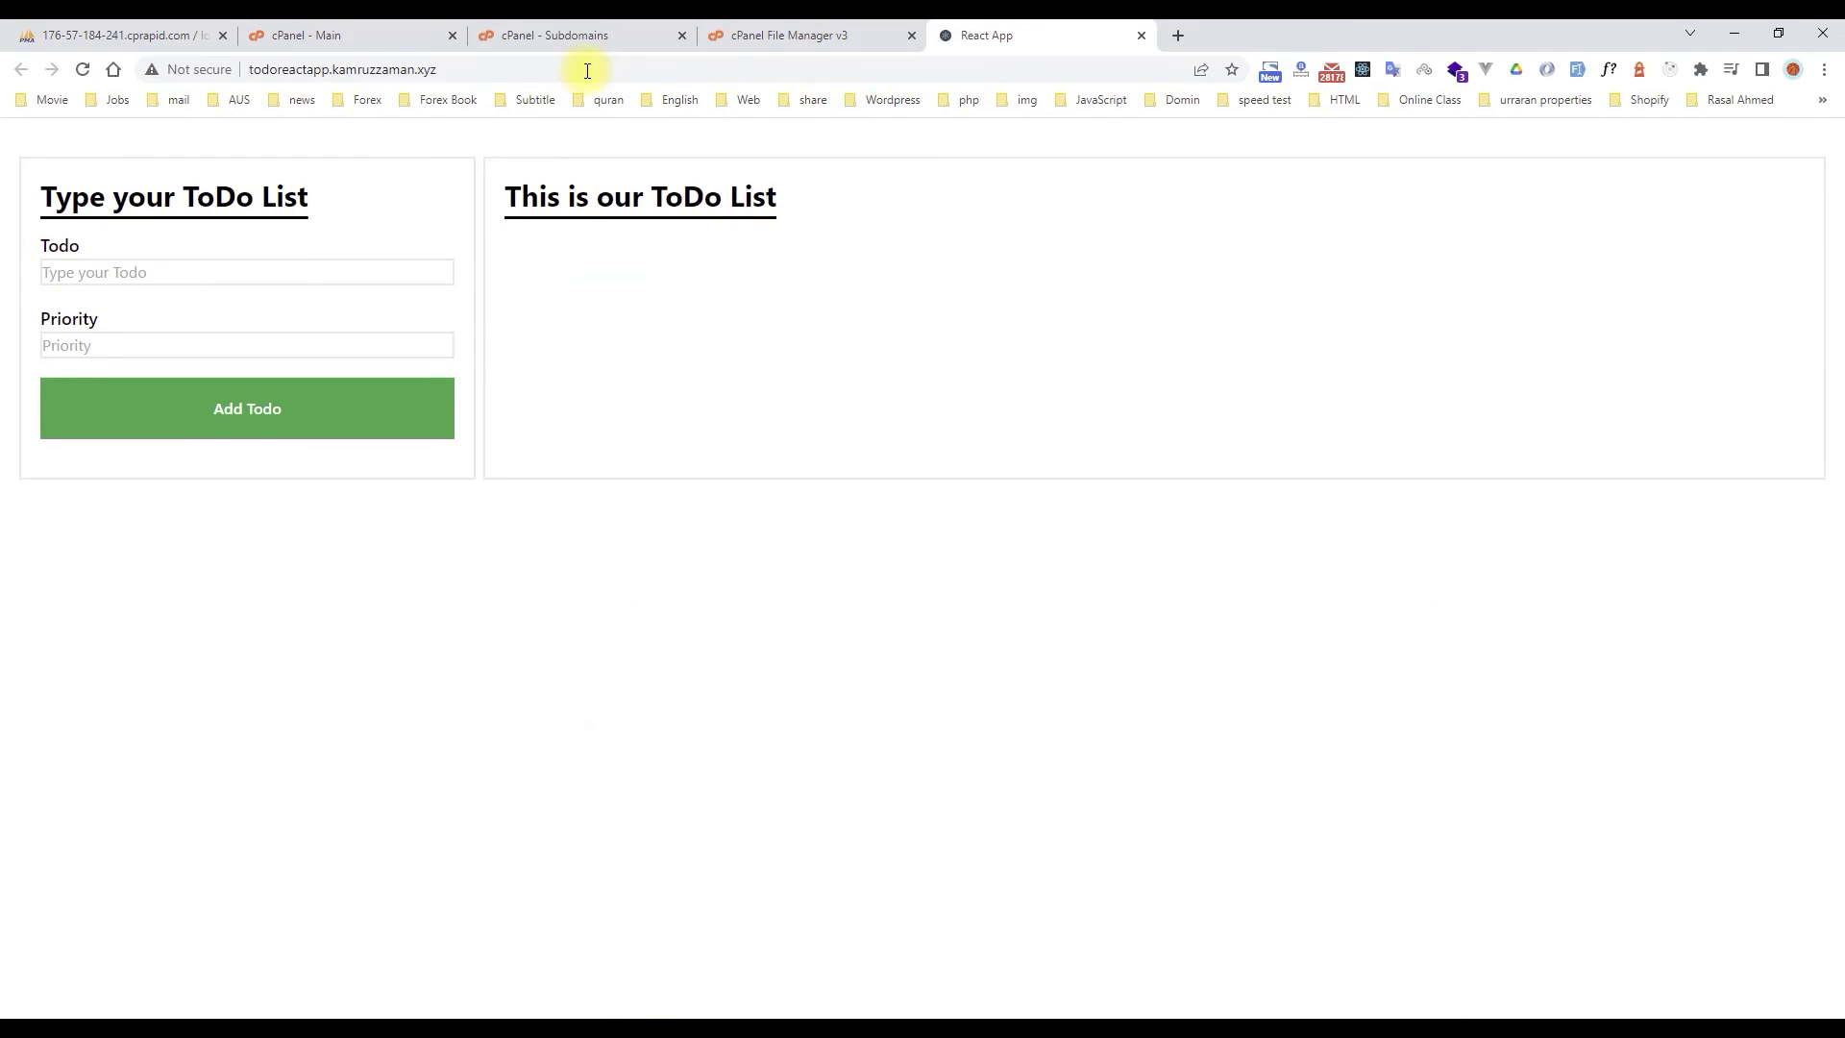
pyautogui.scroll(-2, 604, 922)
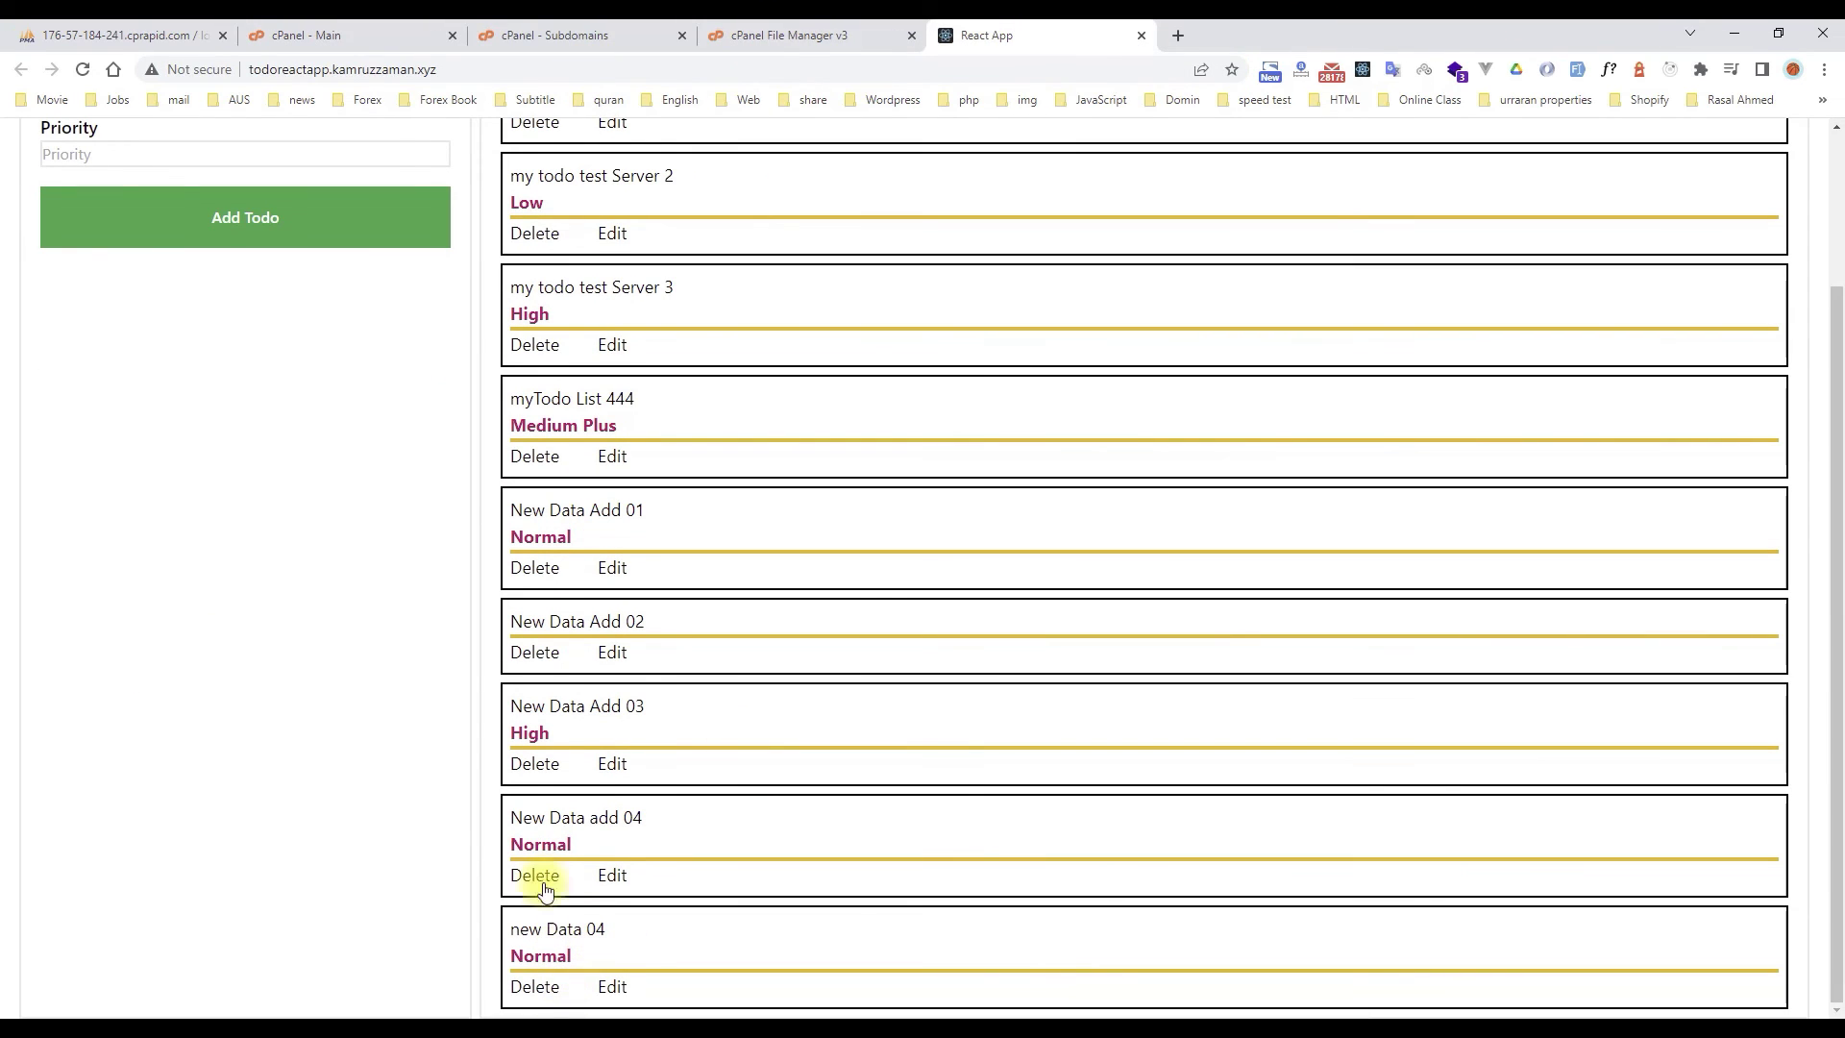
pyautogui.moveTo(503, 807); pyautogui.dragTo(727, 853)
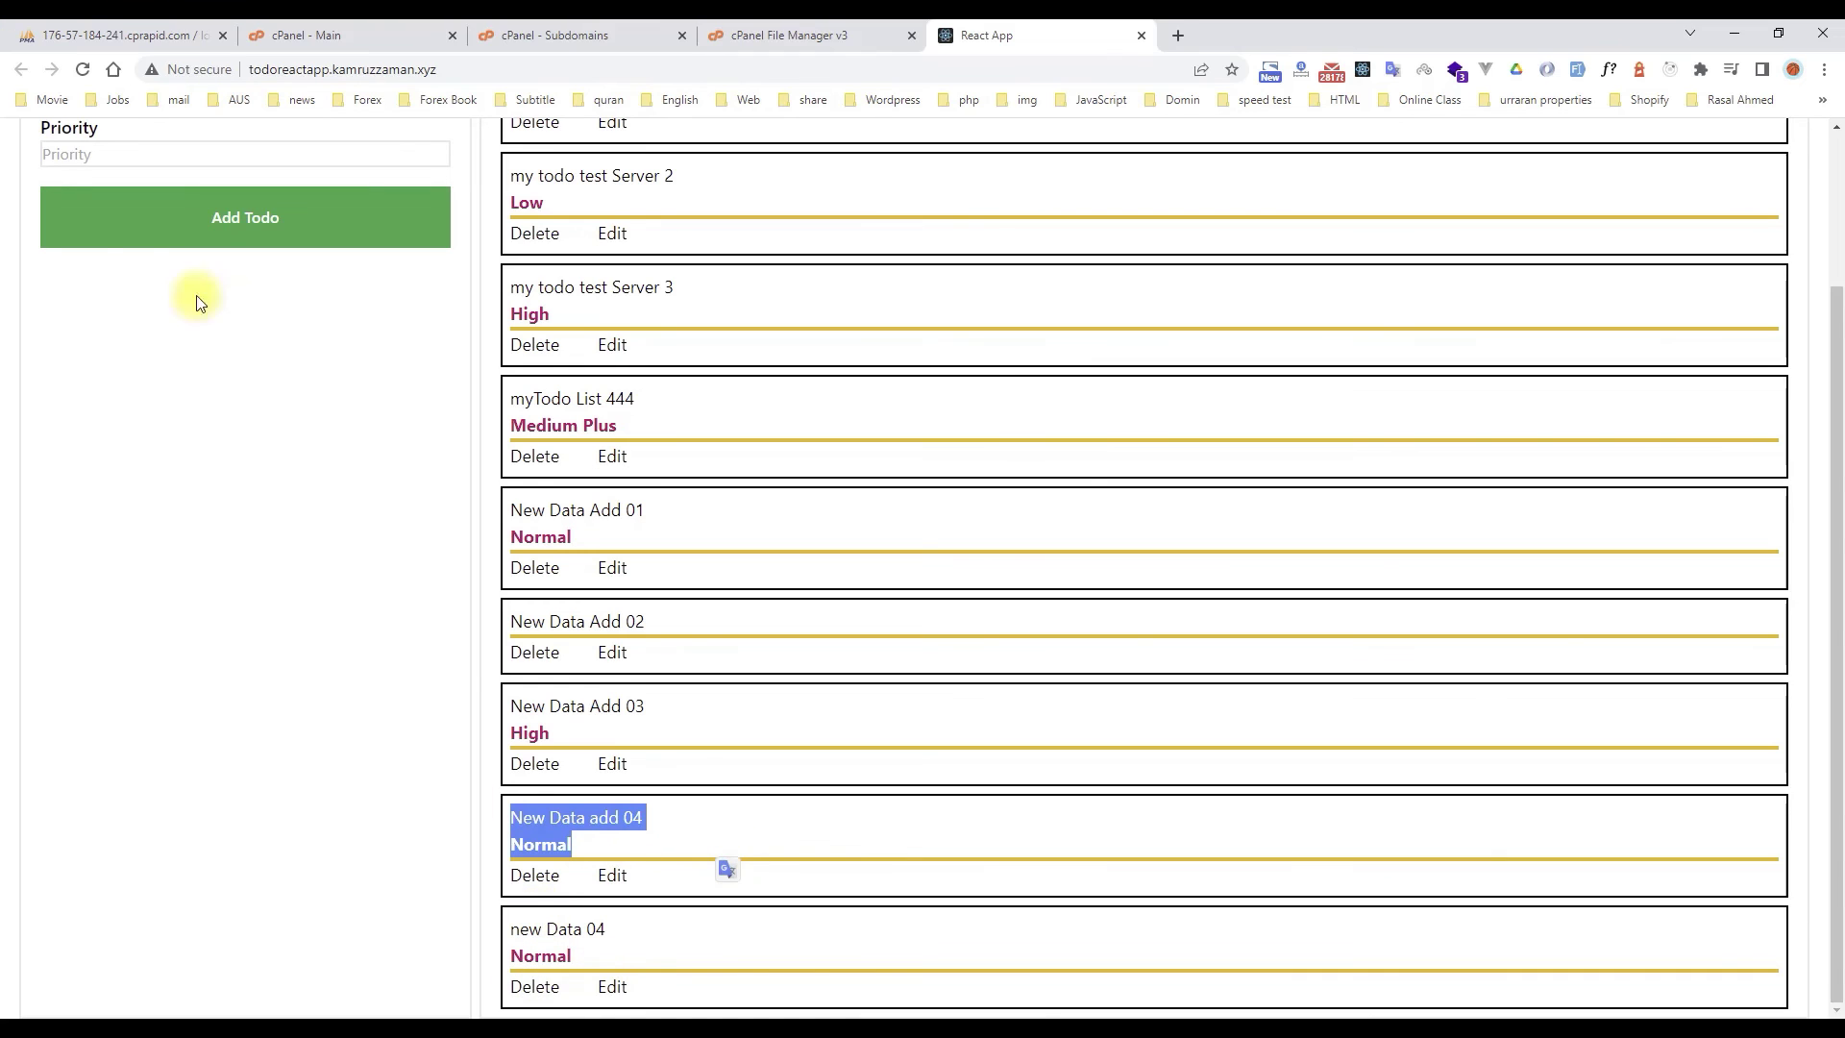
pyautogui.click(113, 31)
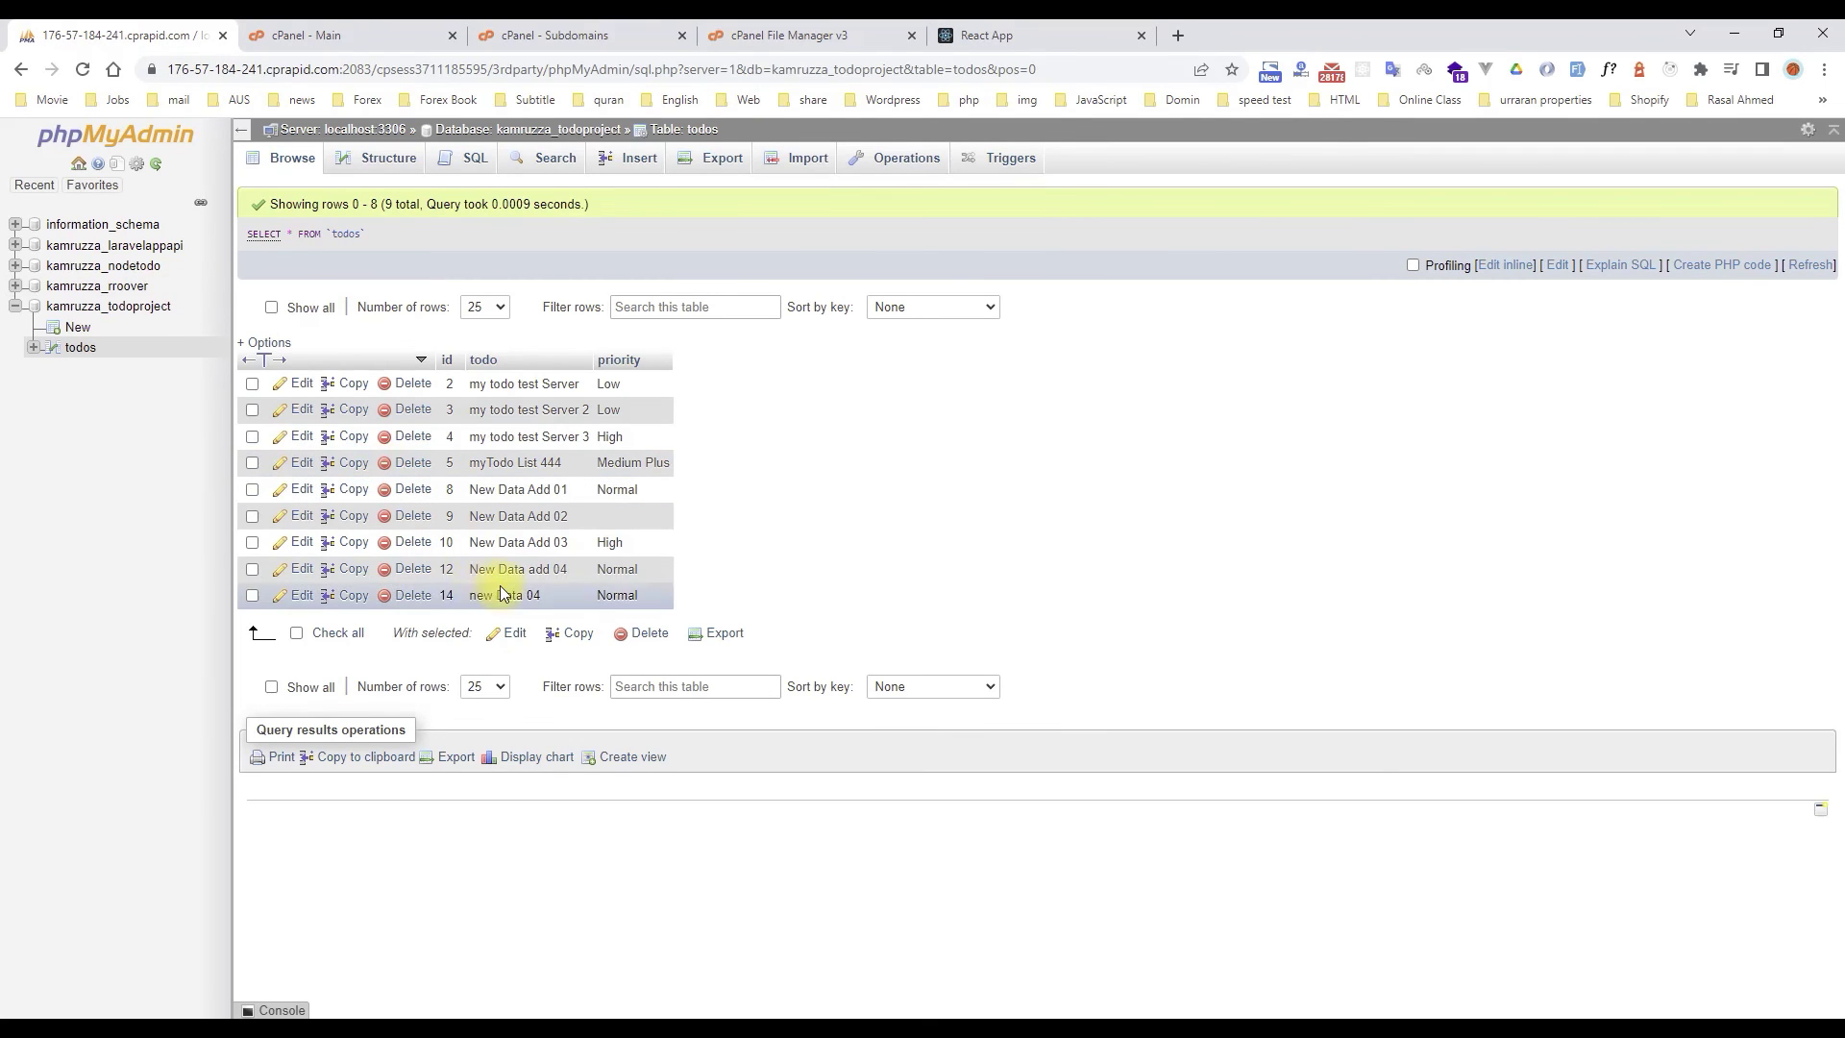
pyautogui.click(82, 352)
# - Add the todo "New Data 05" with priority Medium in the deployed React app
pyautogui.click(1009, 29)
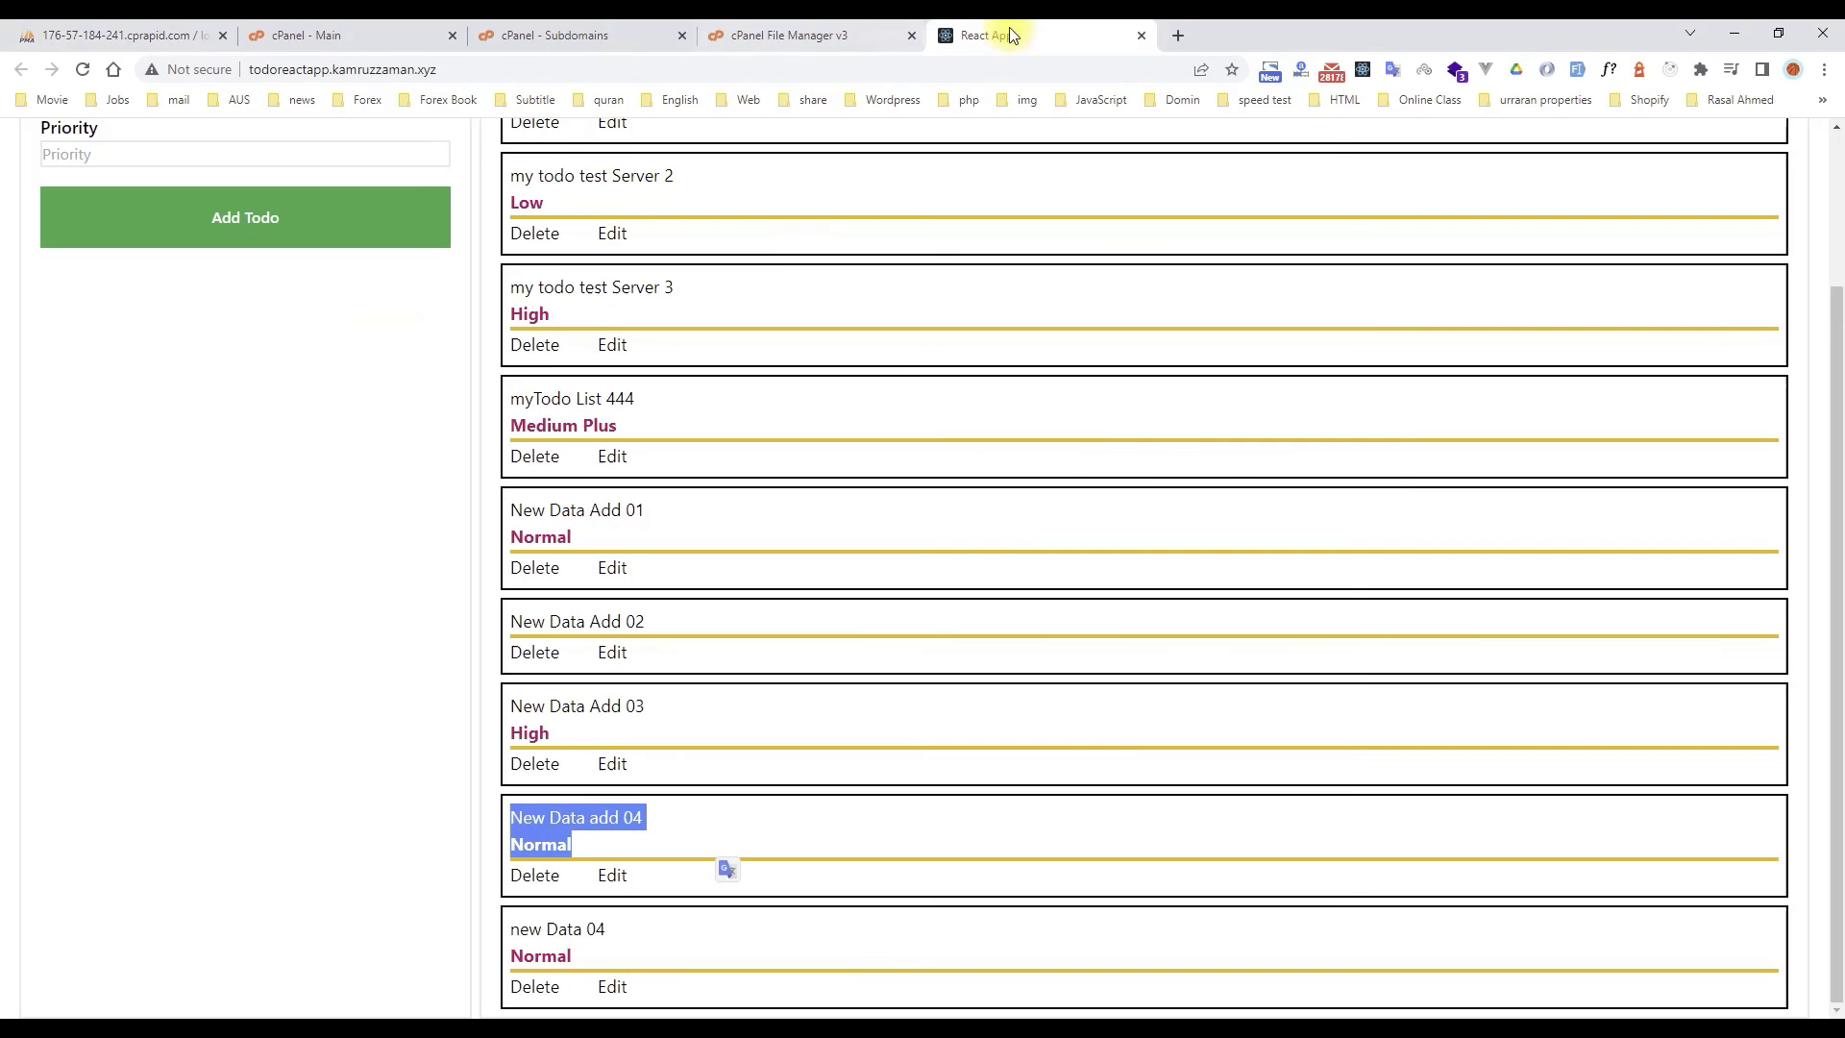
pyautogui.scroll(1, 445, 446)
pyautogui.scroll(1, 444, 445)
pyautogui.click(134, 272)
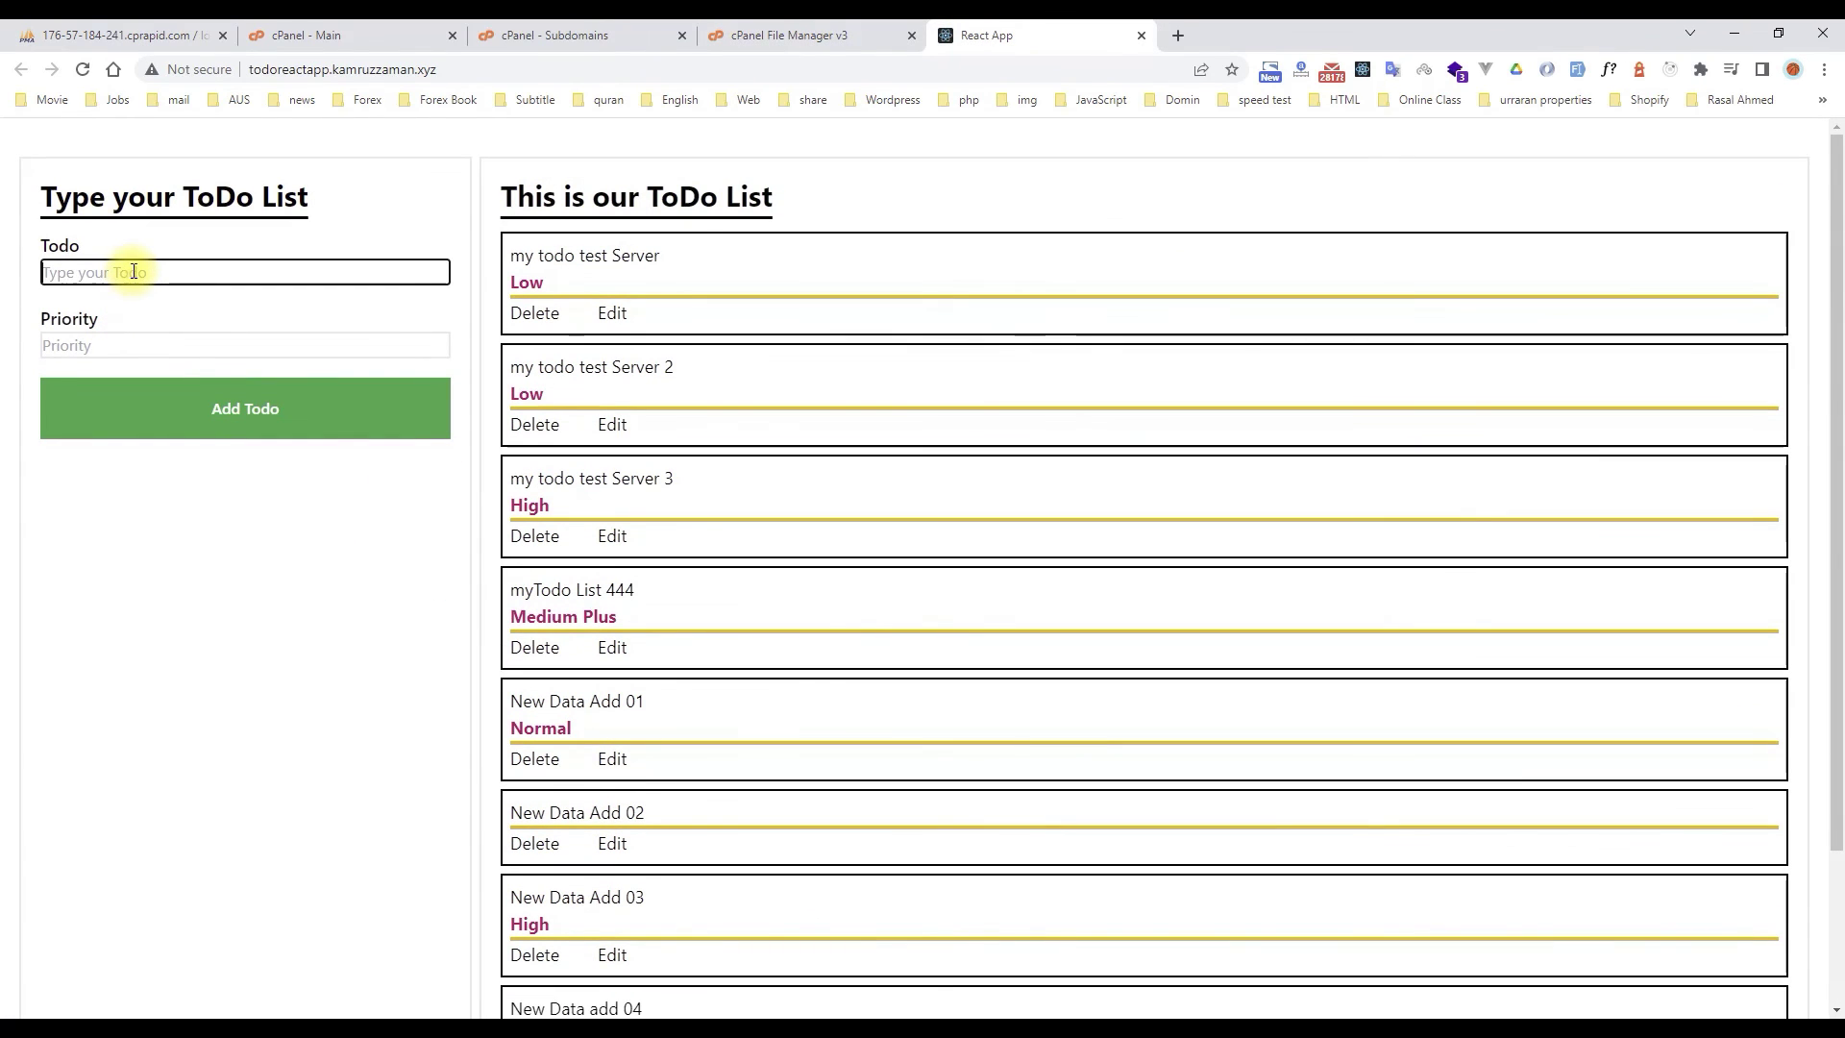
pyautogui.write('New ')
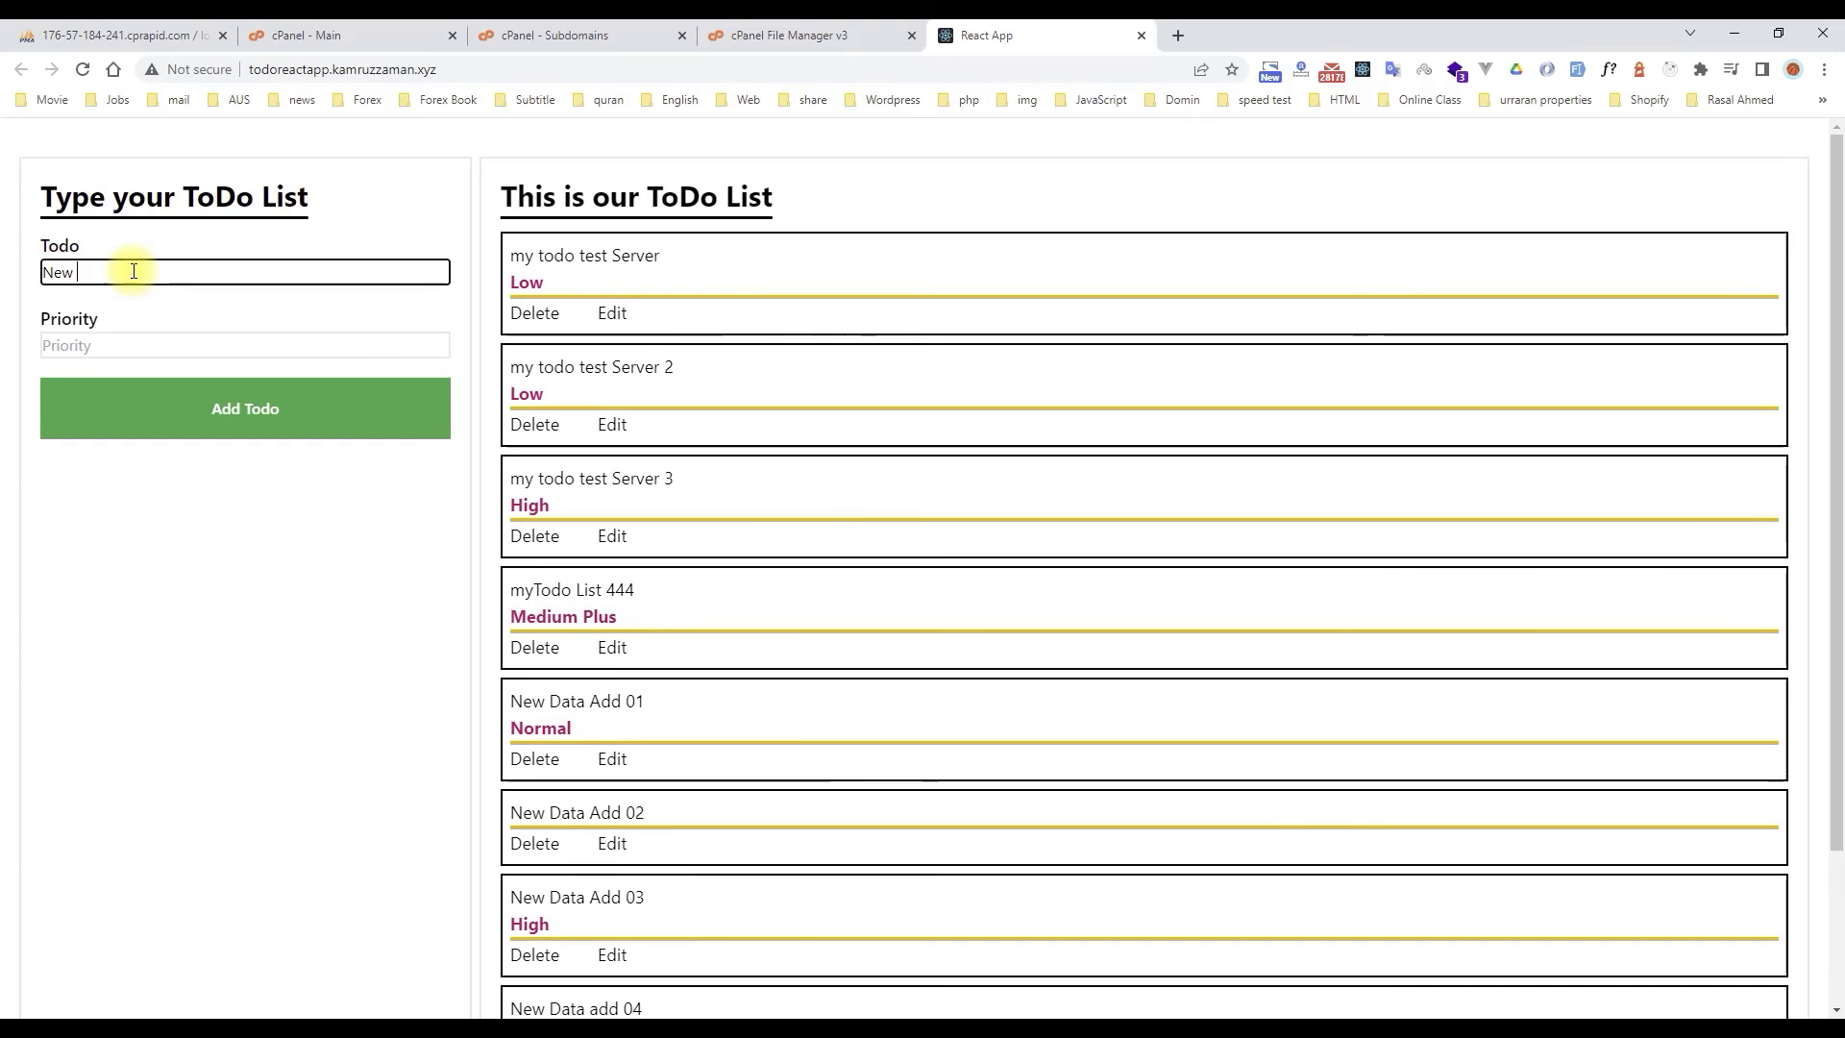
pyautogui.write('Data')
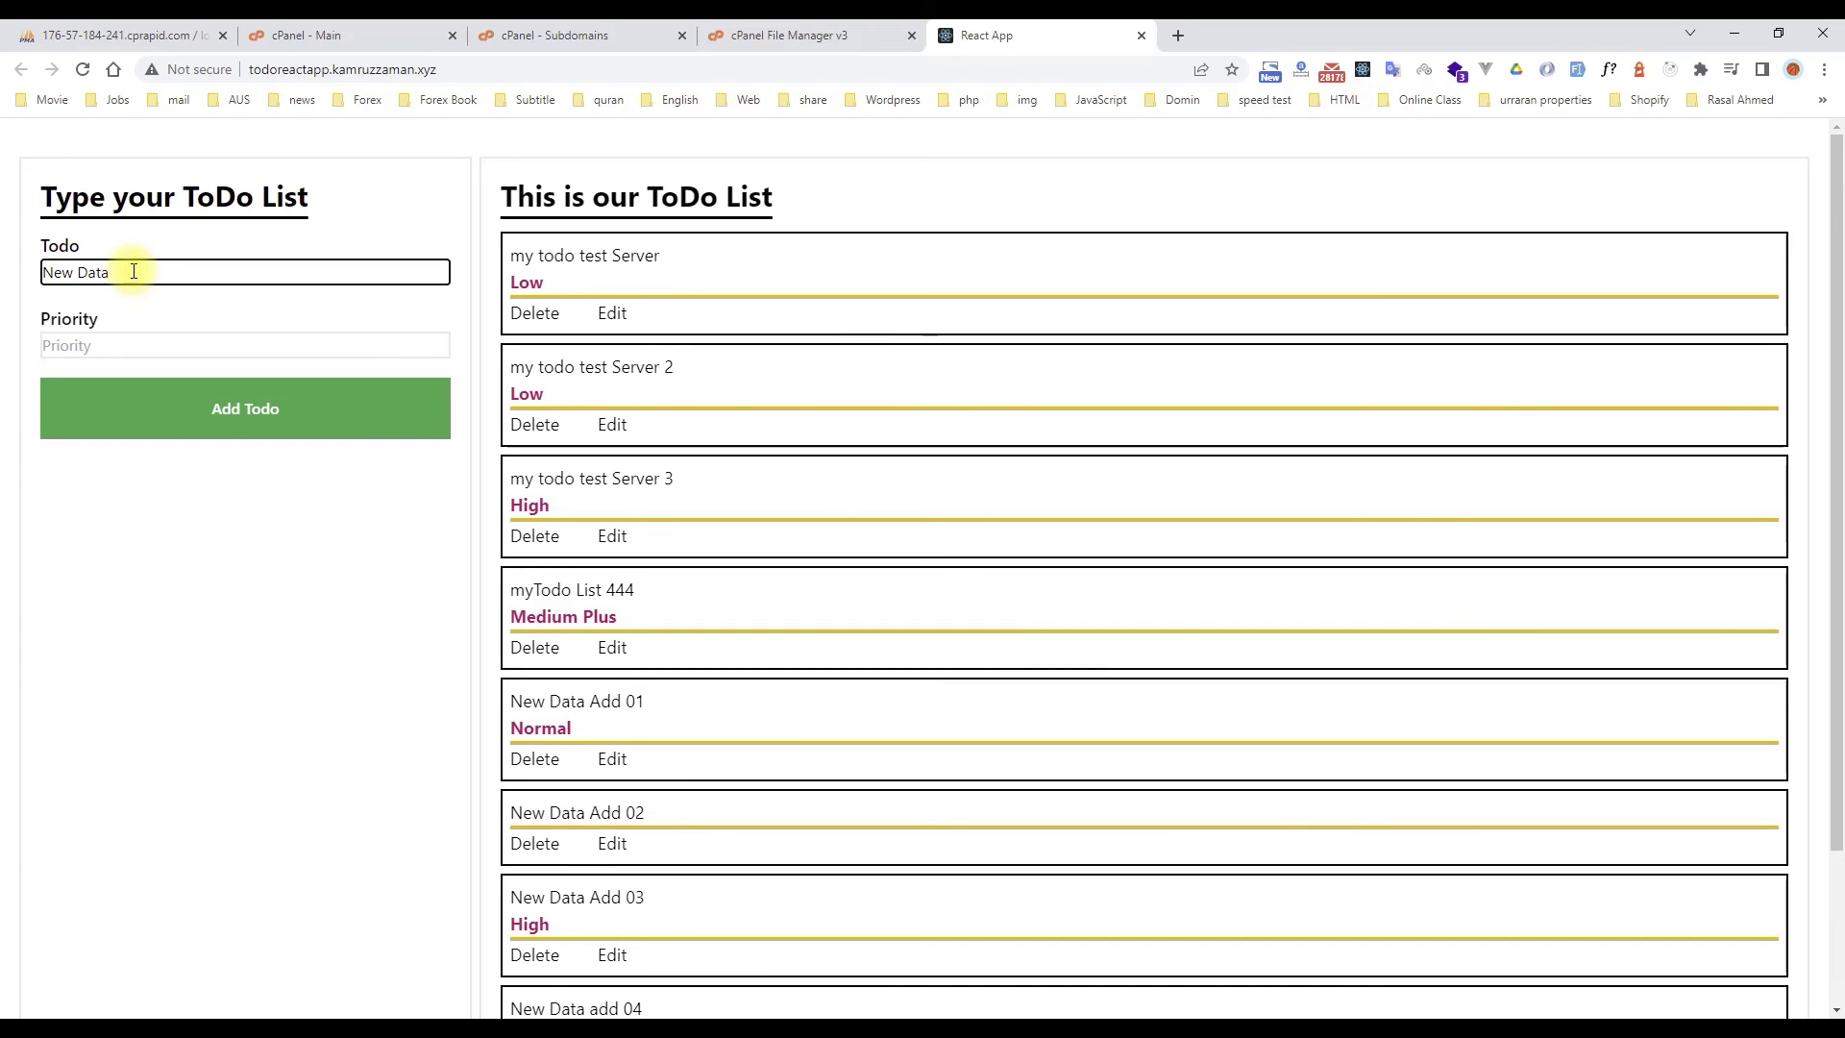
pyautogui.scroll(-2, 625, 528)
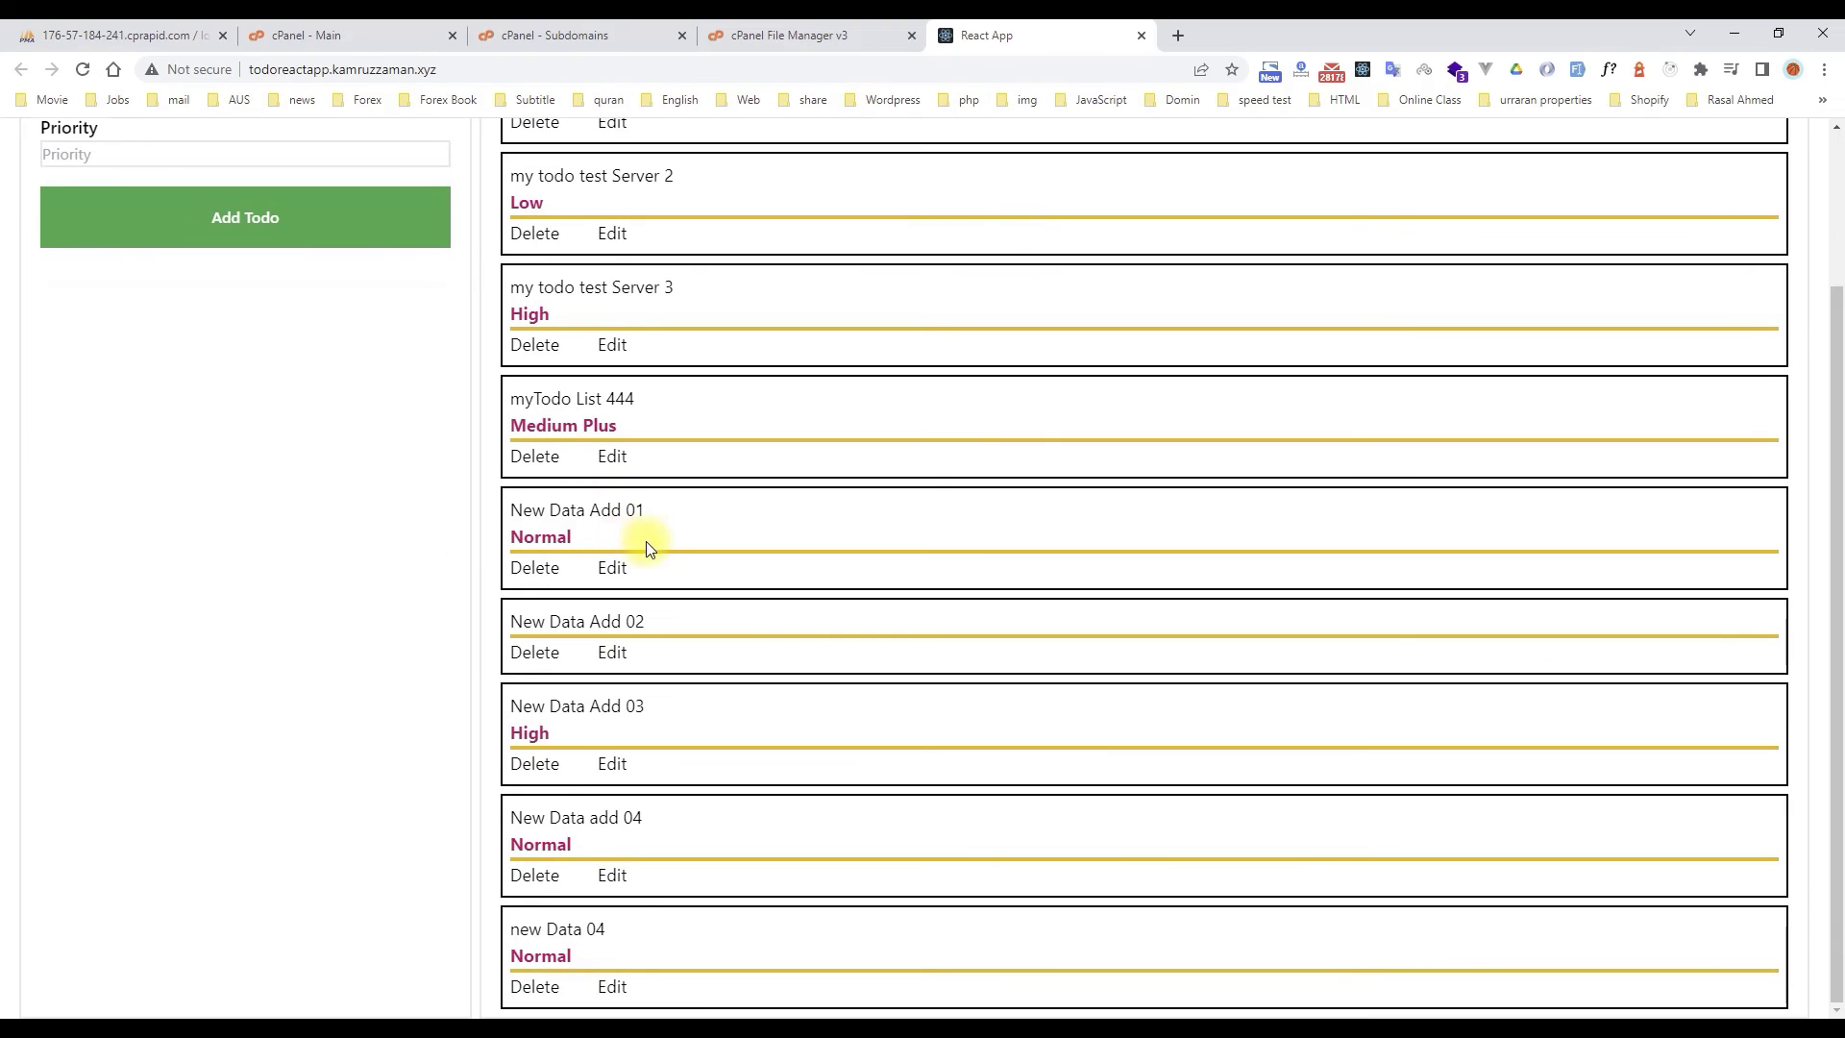
pyautogui.scroll(2, 692, 601)
pyautogui.write('05')
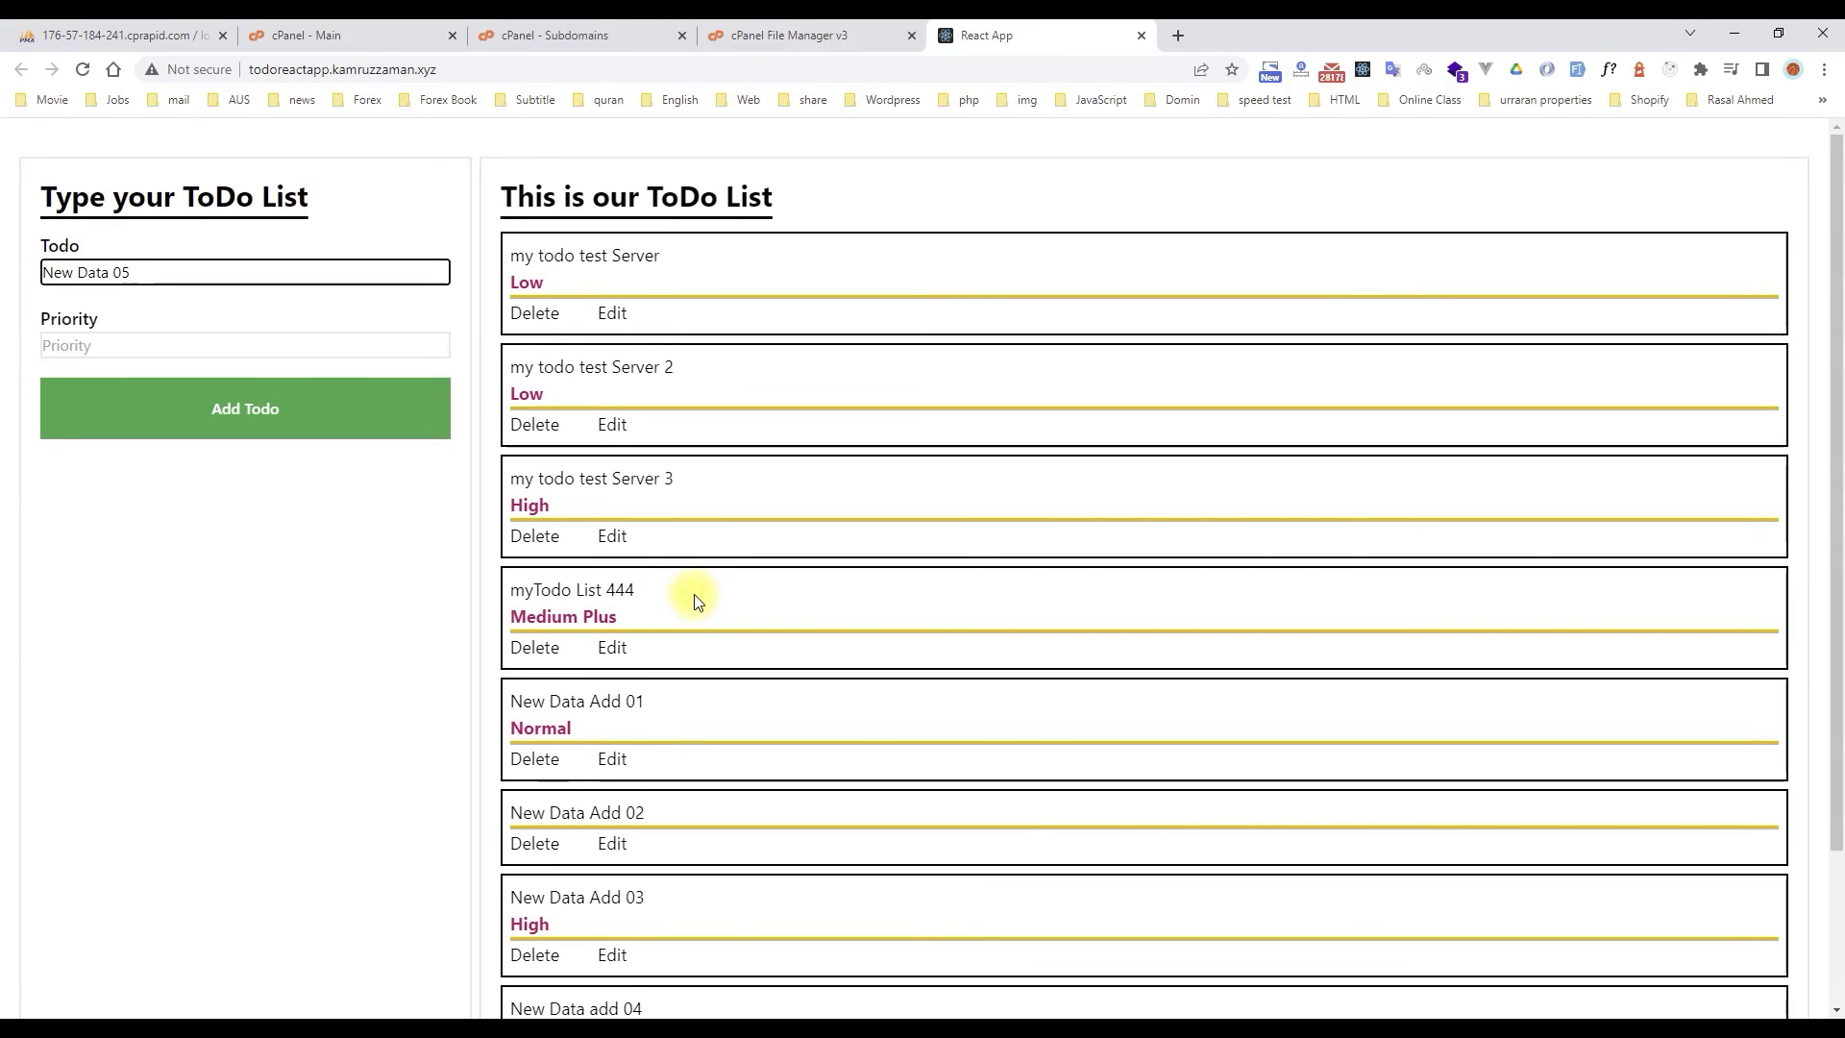
pyautogui.scroll(-2, 701, 590)
pyautogui.scroll(2, 717, 580)
pyautogui.scroll(1, 711, 579)
pyautogui.click(157, 344)
pyautogui.write('Medi')
pyautogui.click(171, 405)
# - Check the todos table in phpMyAdmin for "New Data 05" and reload the React app to review its list
pyautogui.scroll(-2, 515, 822)
pyautogui.click(162, 36)
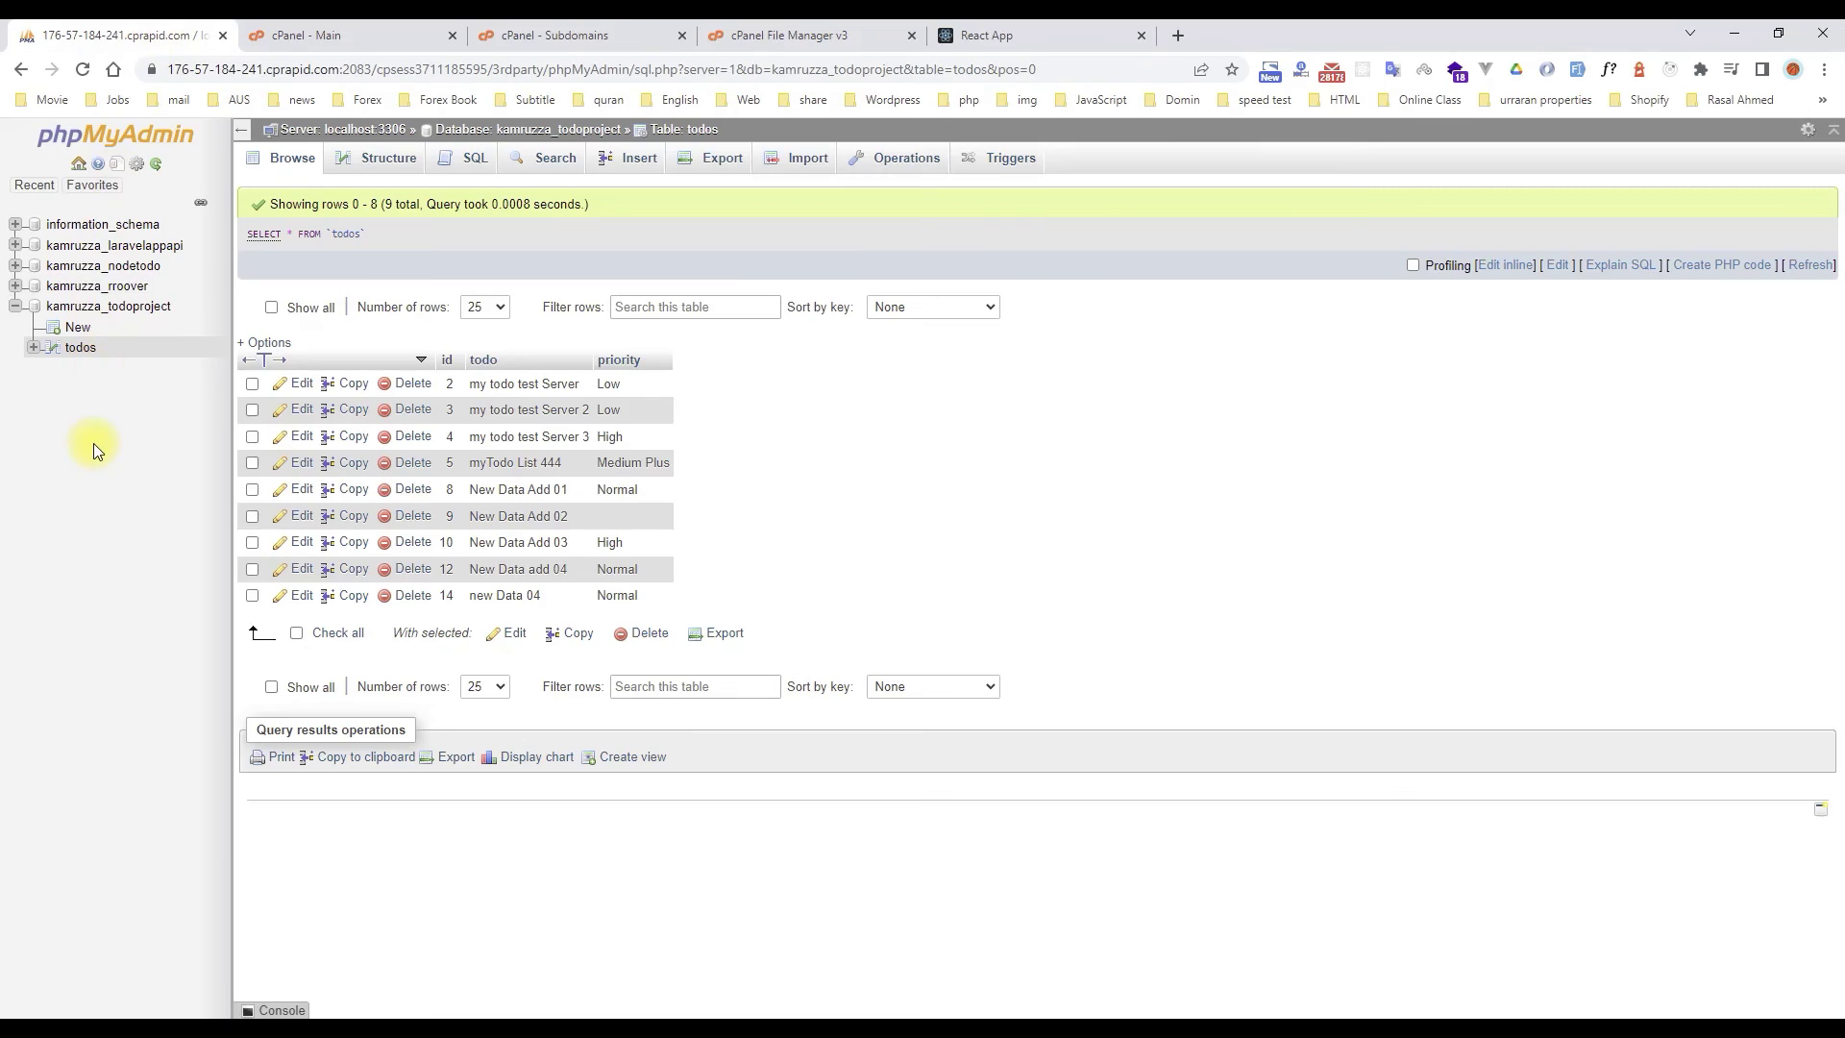
pyautogui.click(84, 351)
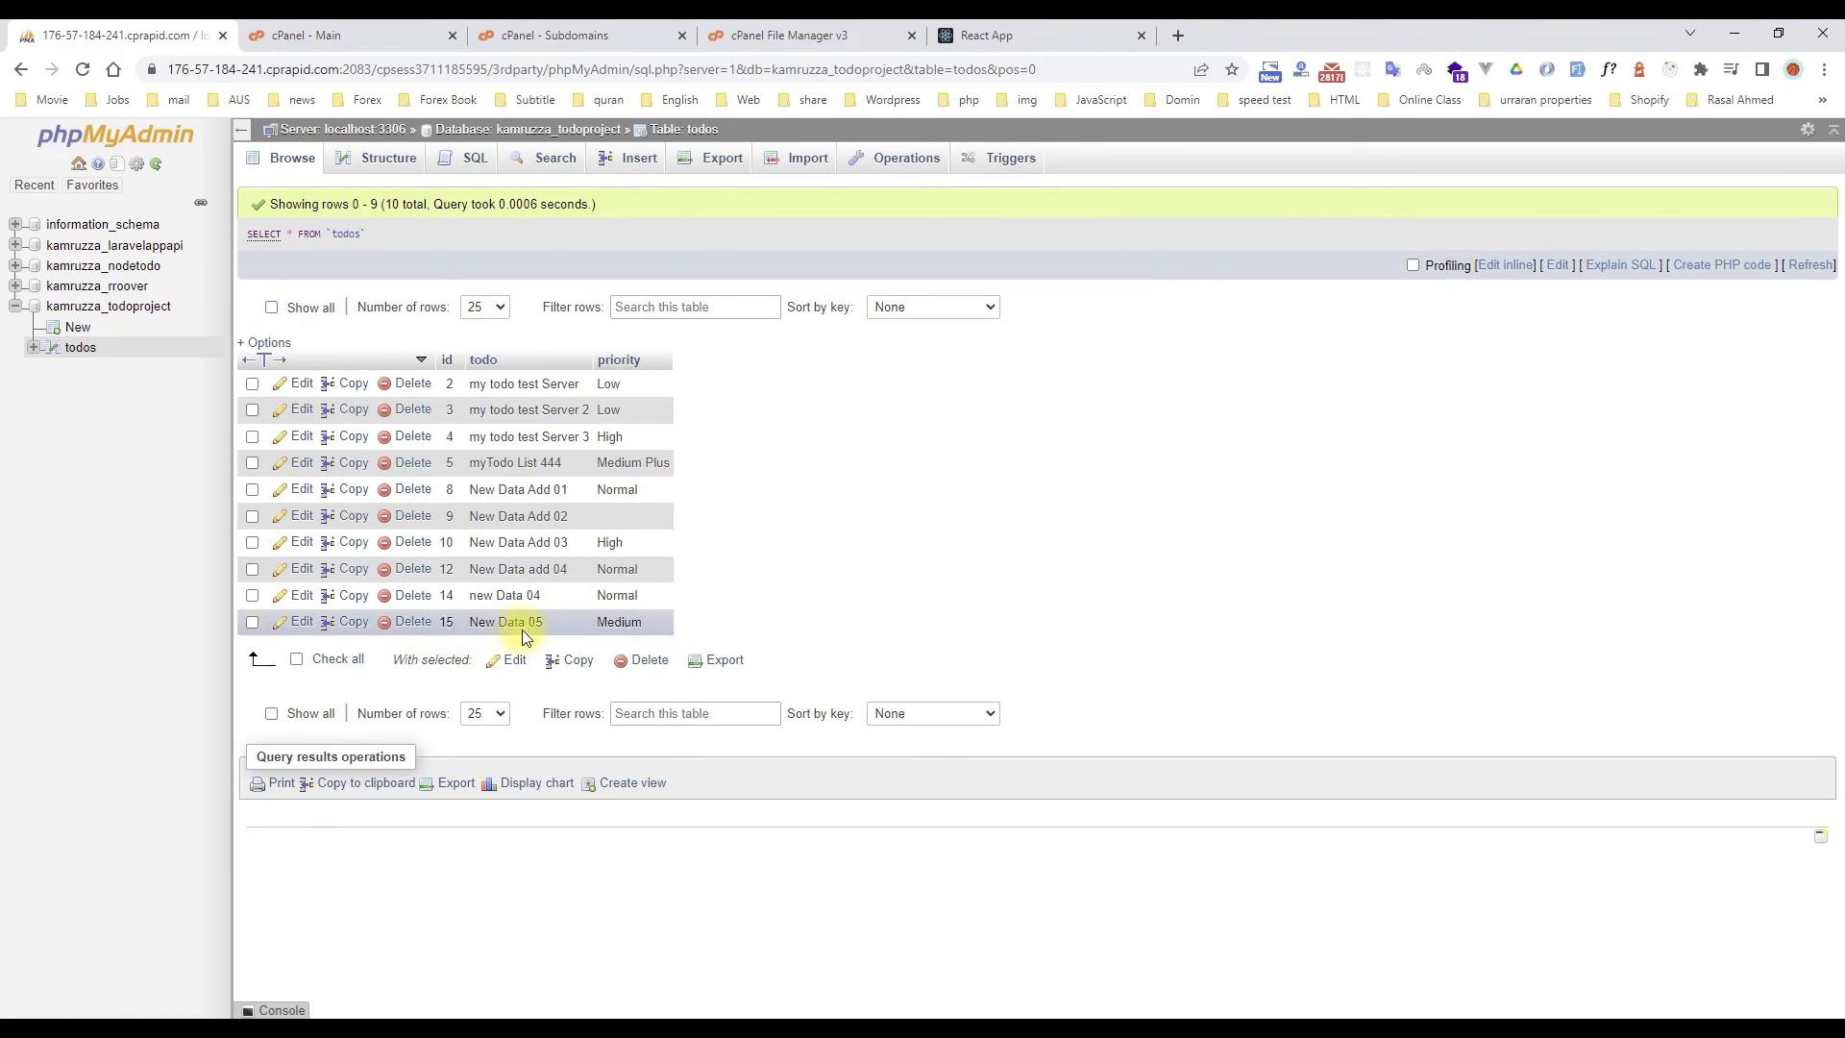
pyautogui.click(971, 36)
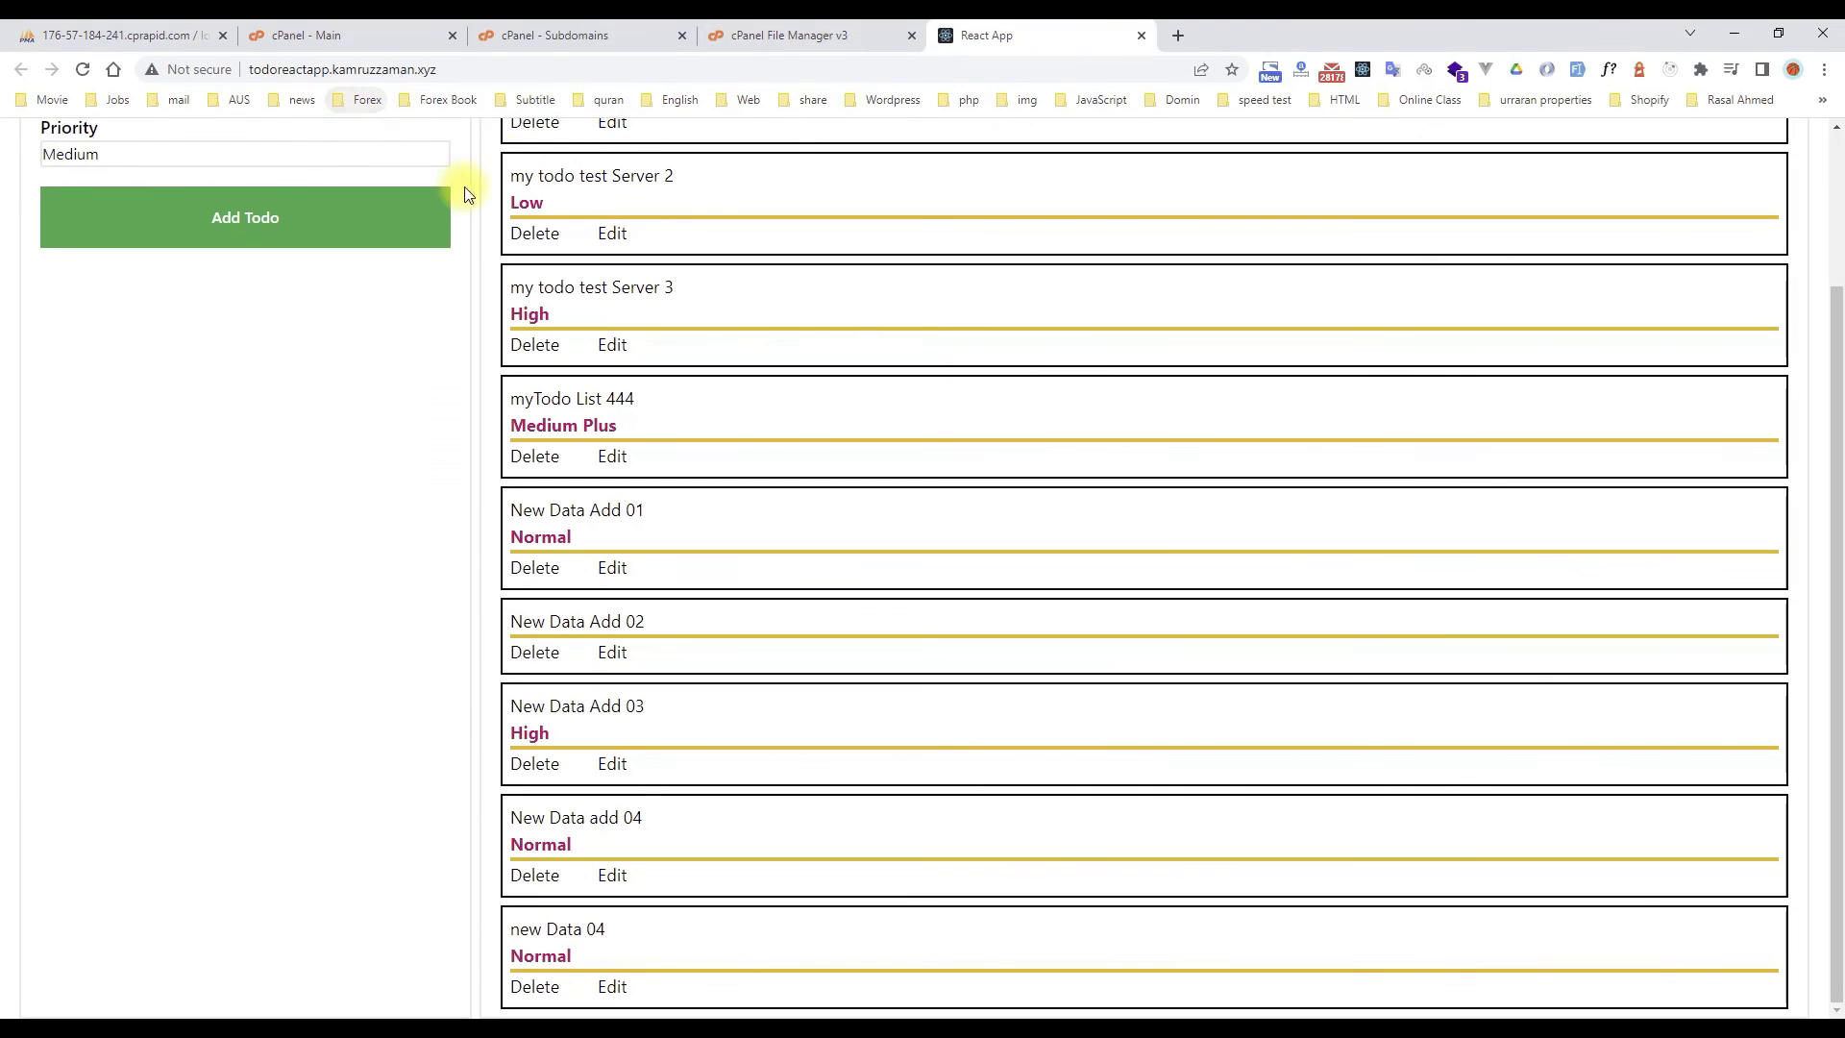
pyautogui.click(589, 69)
pyautogui.press('Return')
pyautogui.scroll(-2, 826, 759)
# - Refresh the todos table once more and compare its last row with the end of the React app's list
pyautogui.click(68, 29)
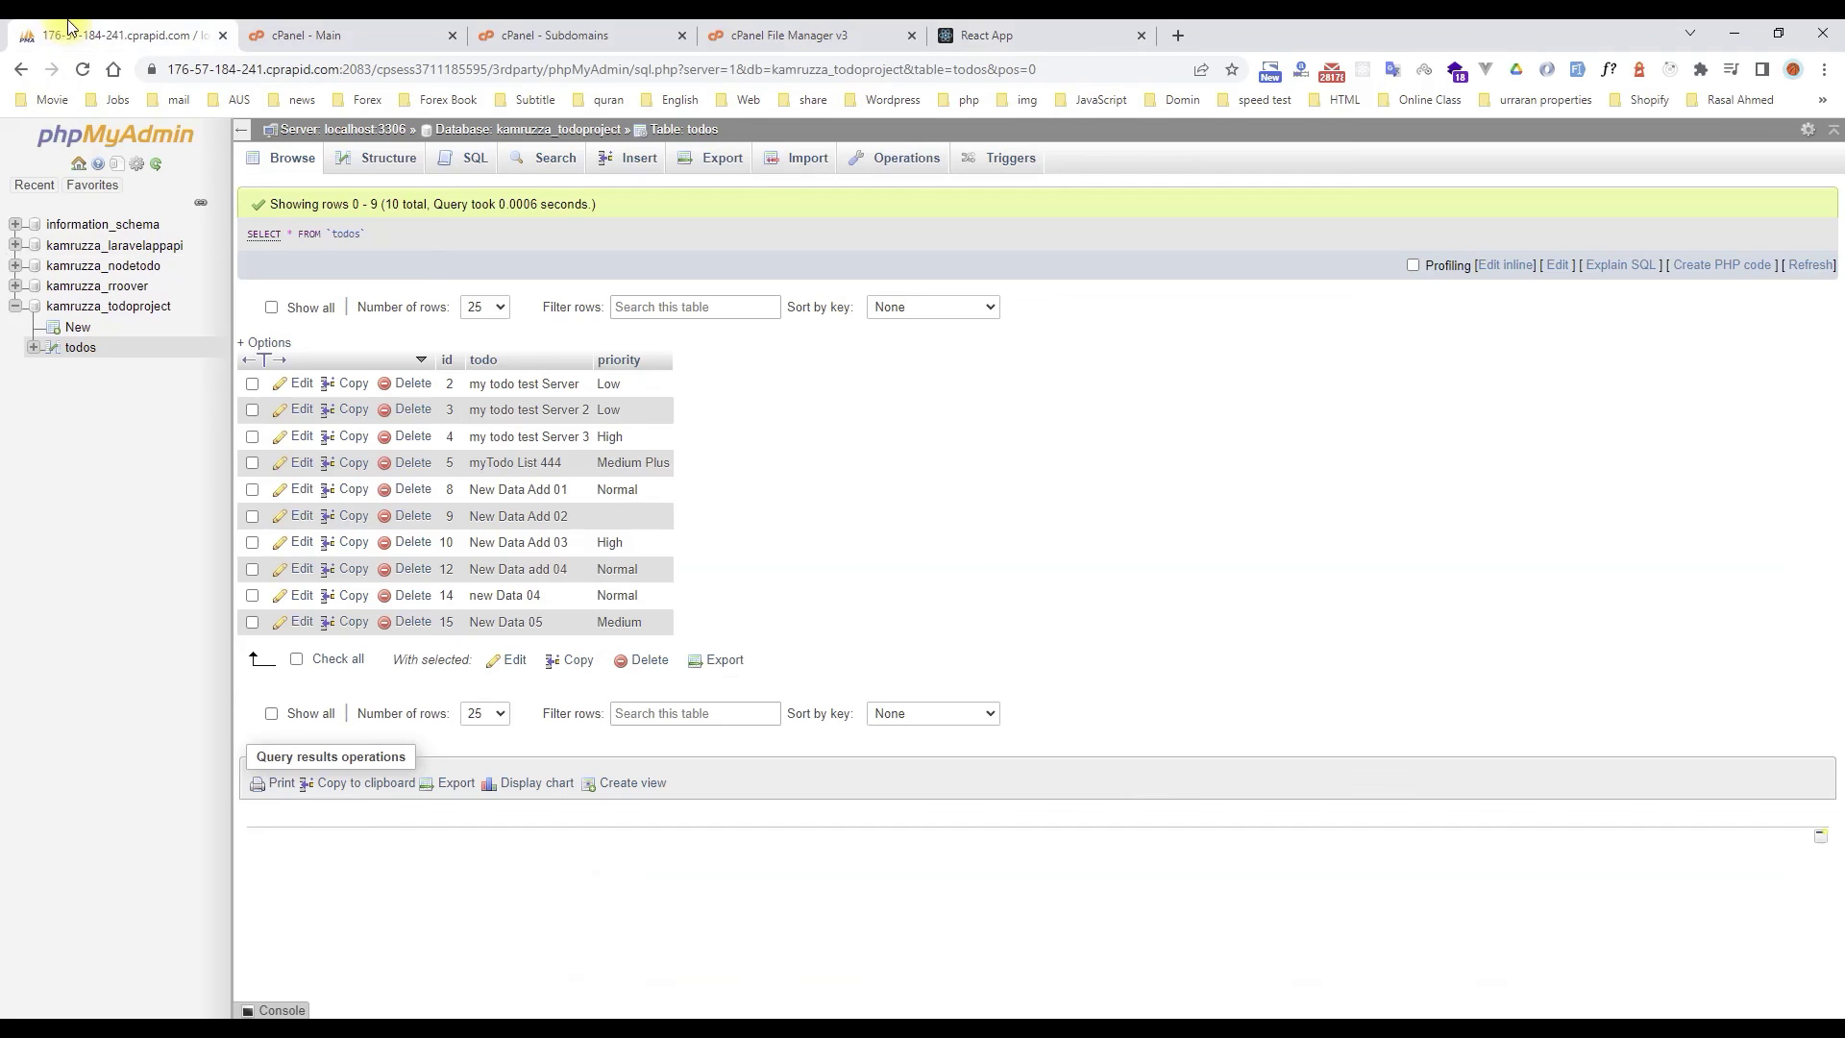
pyautogui.click(85, 349)
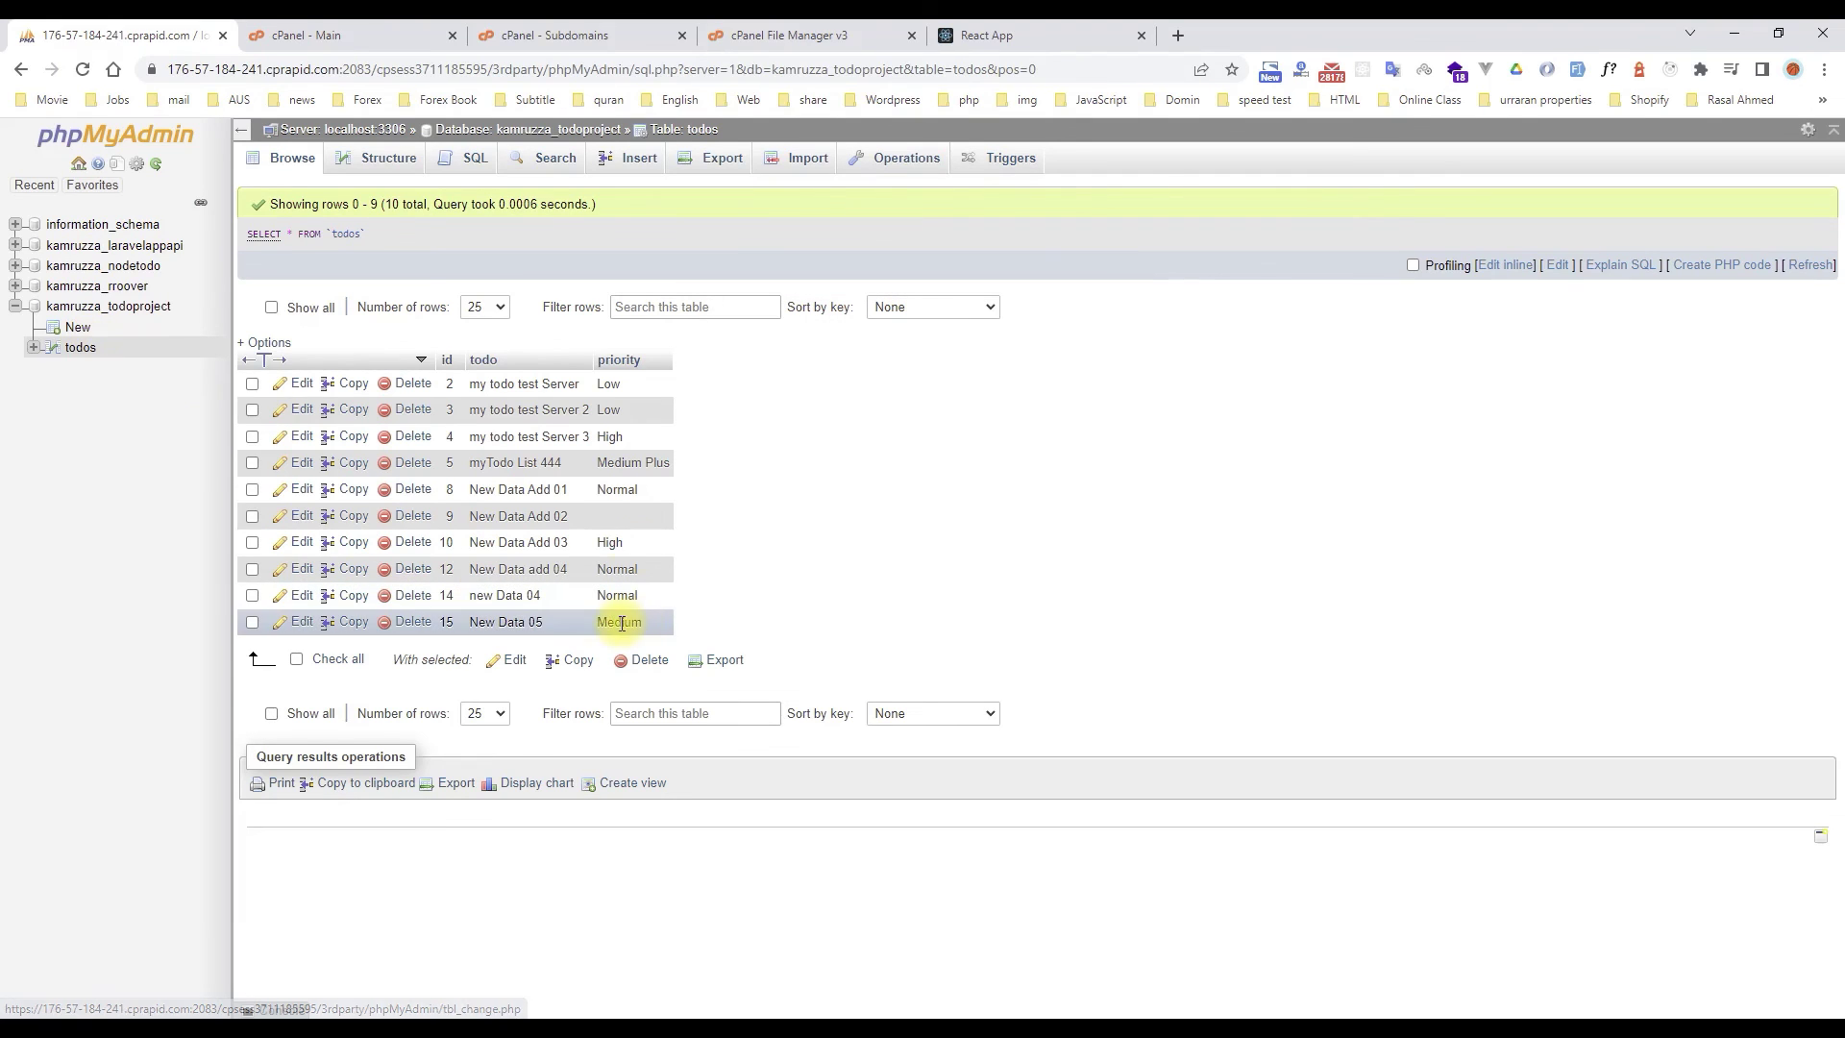
pyautogui.click(1034, 31)
pyautogui.click(43, 24)
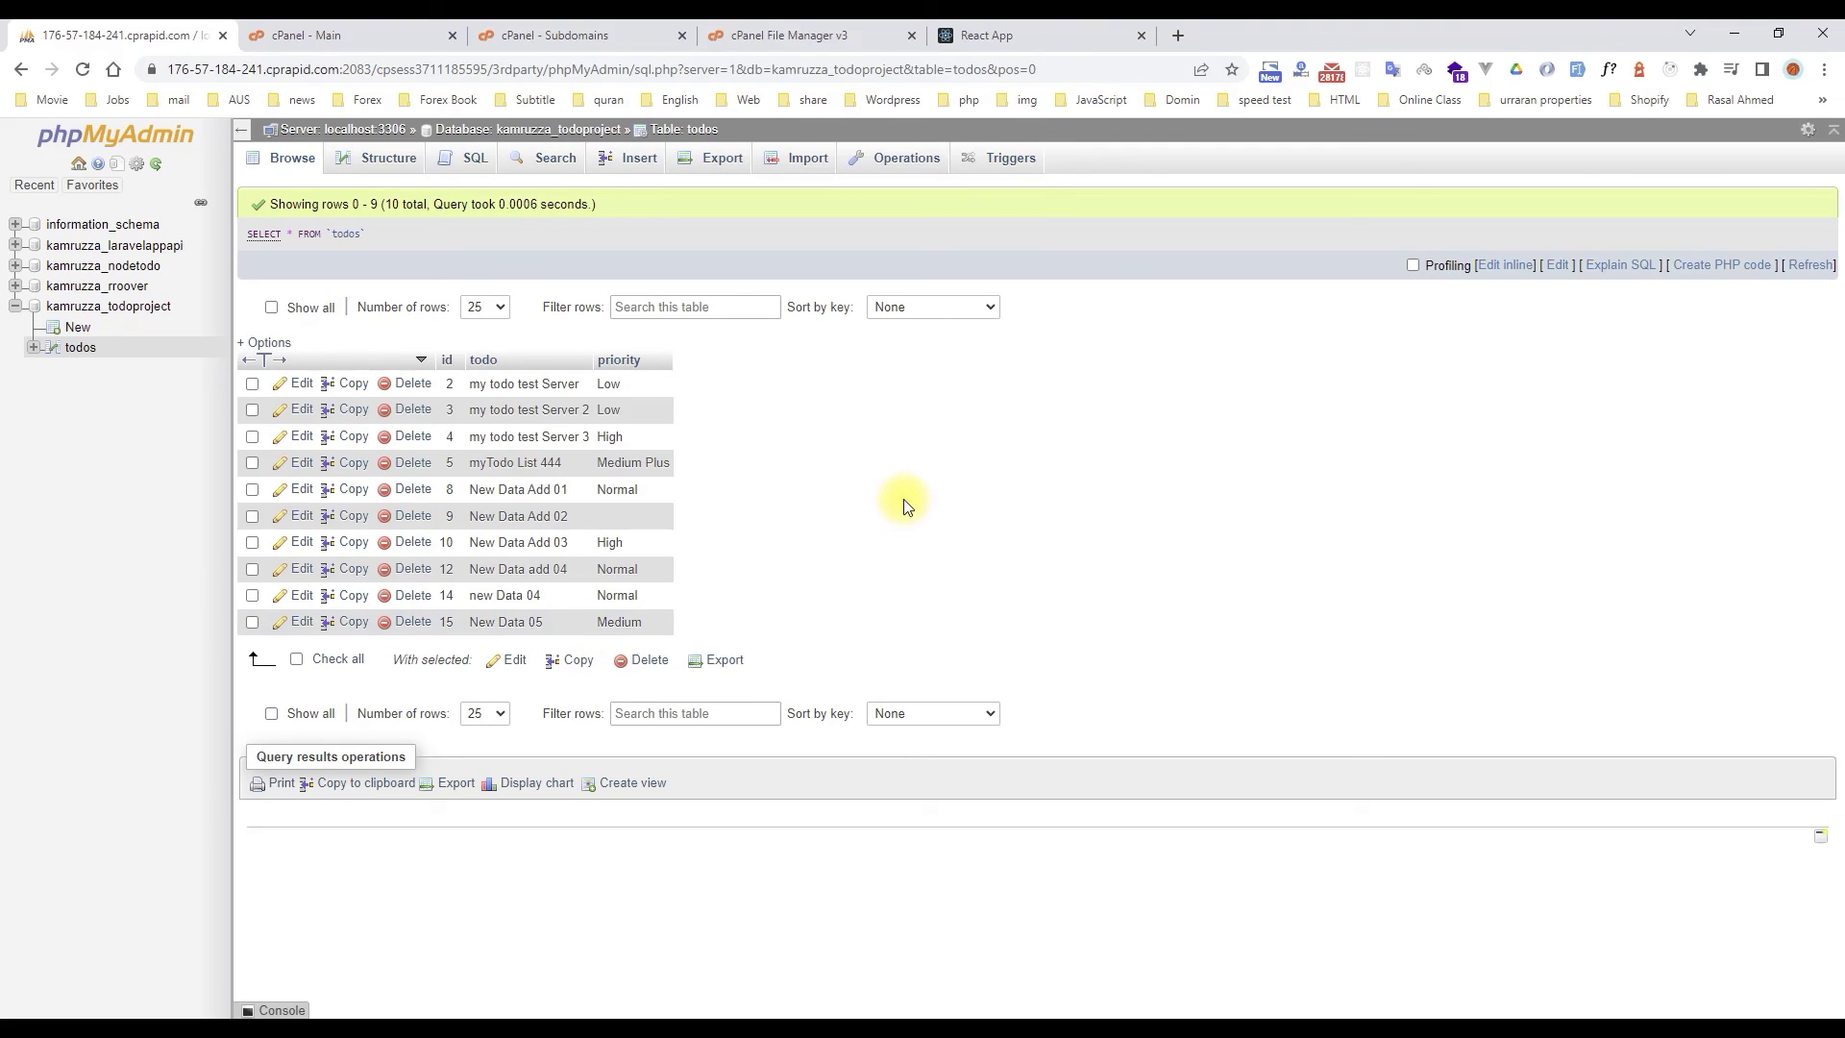
pyautogui.click(949, 35)
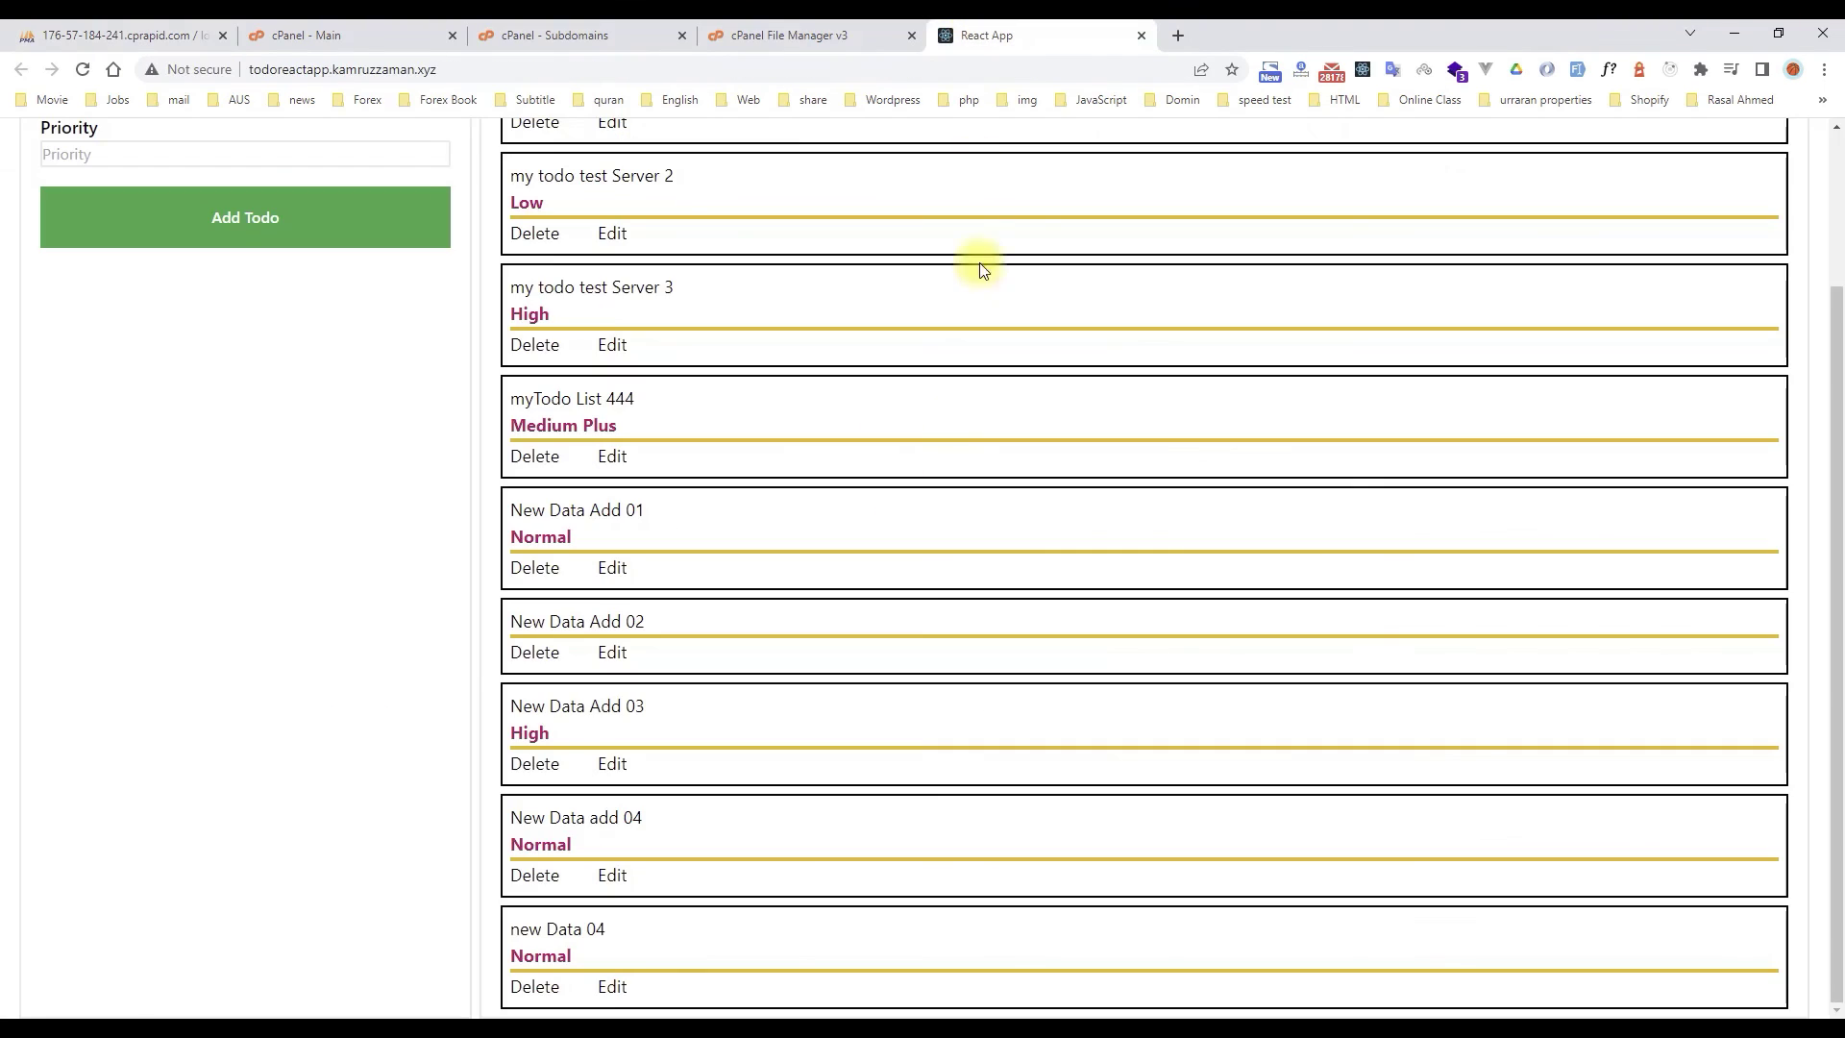
pyautogui.scroll(2, 1172, 713)
pyautogui.scroll(-2, 1172, 712)
# - Clear the NGINX cache on the cPanel main page again and return to the React app
pyautogui.click(383, 35)
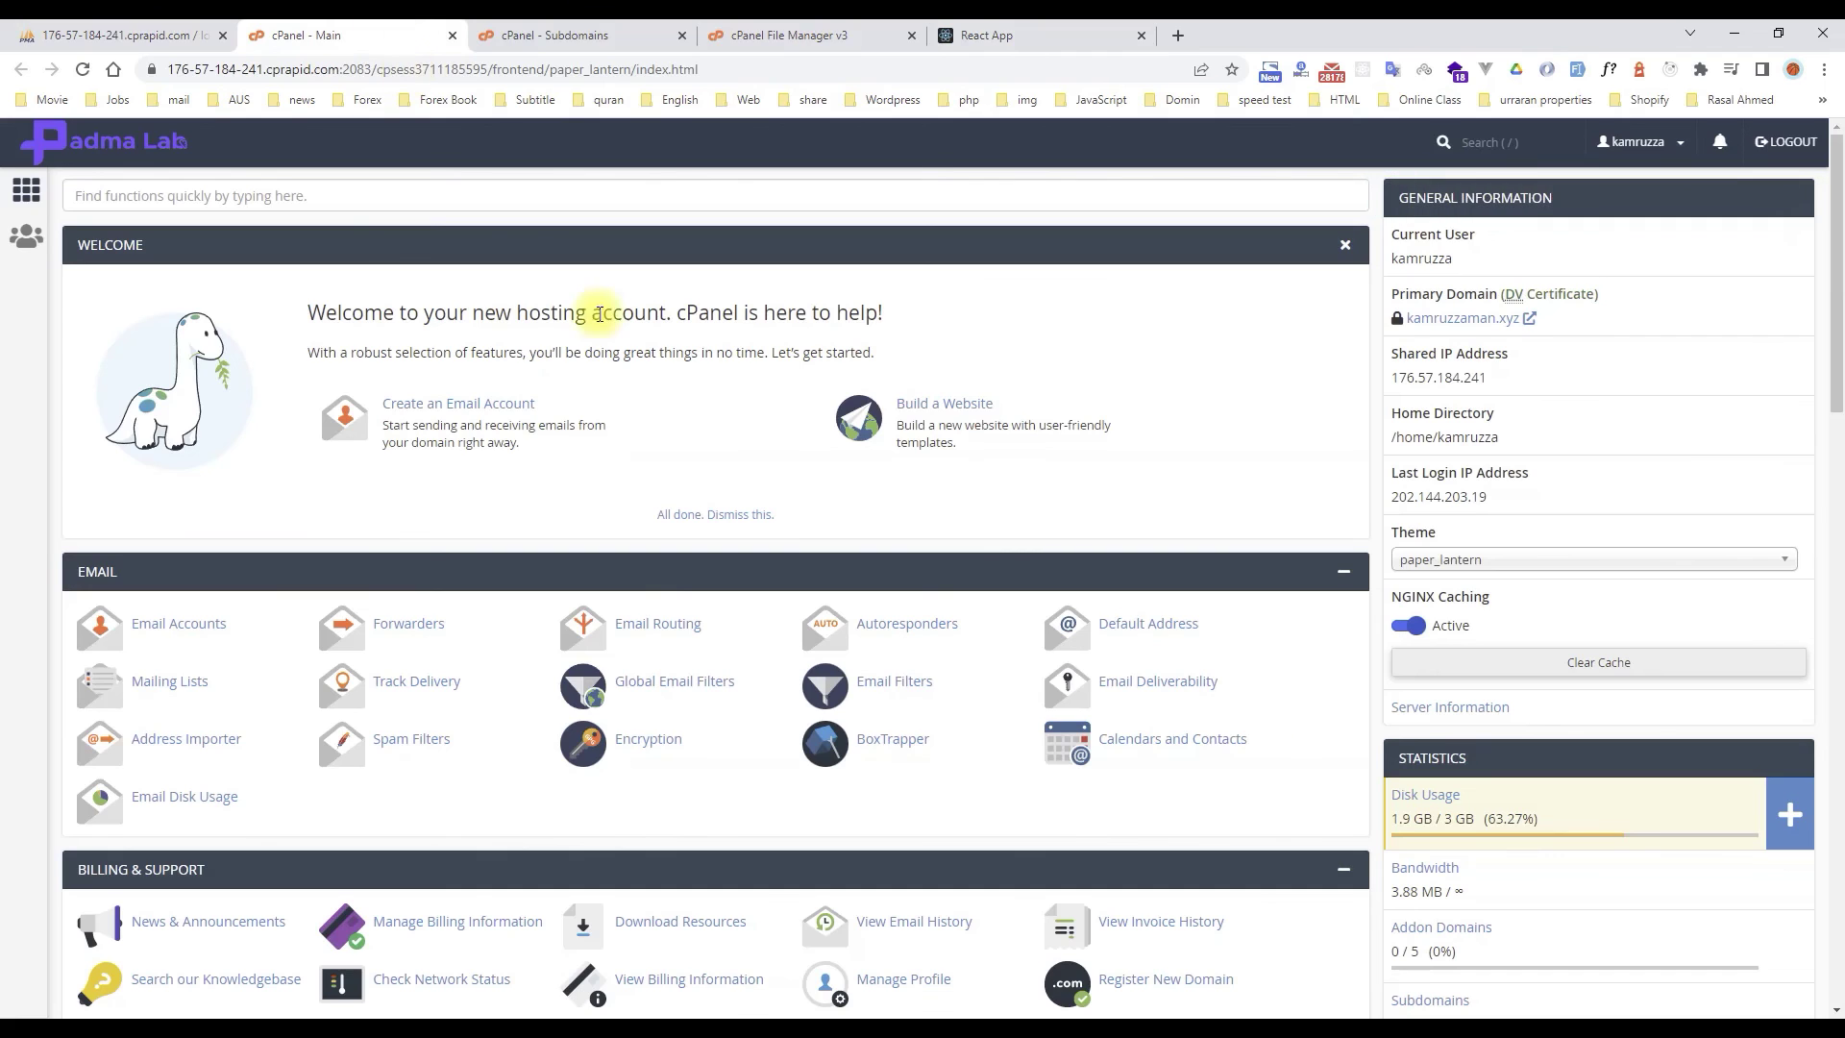
pyautogui.click(1620, 666)
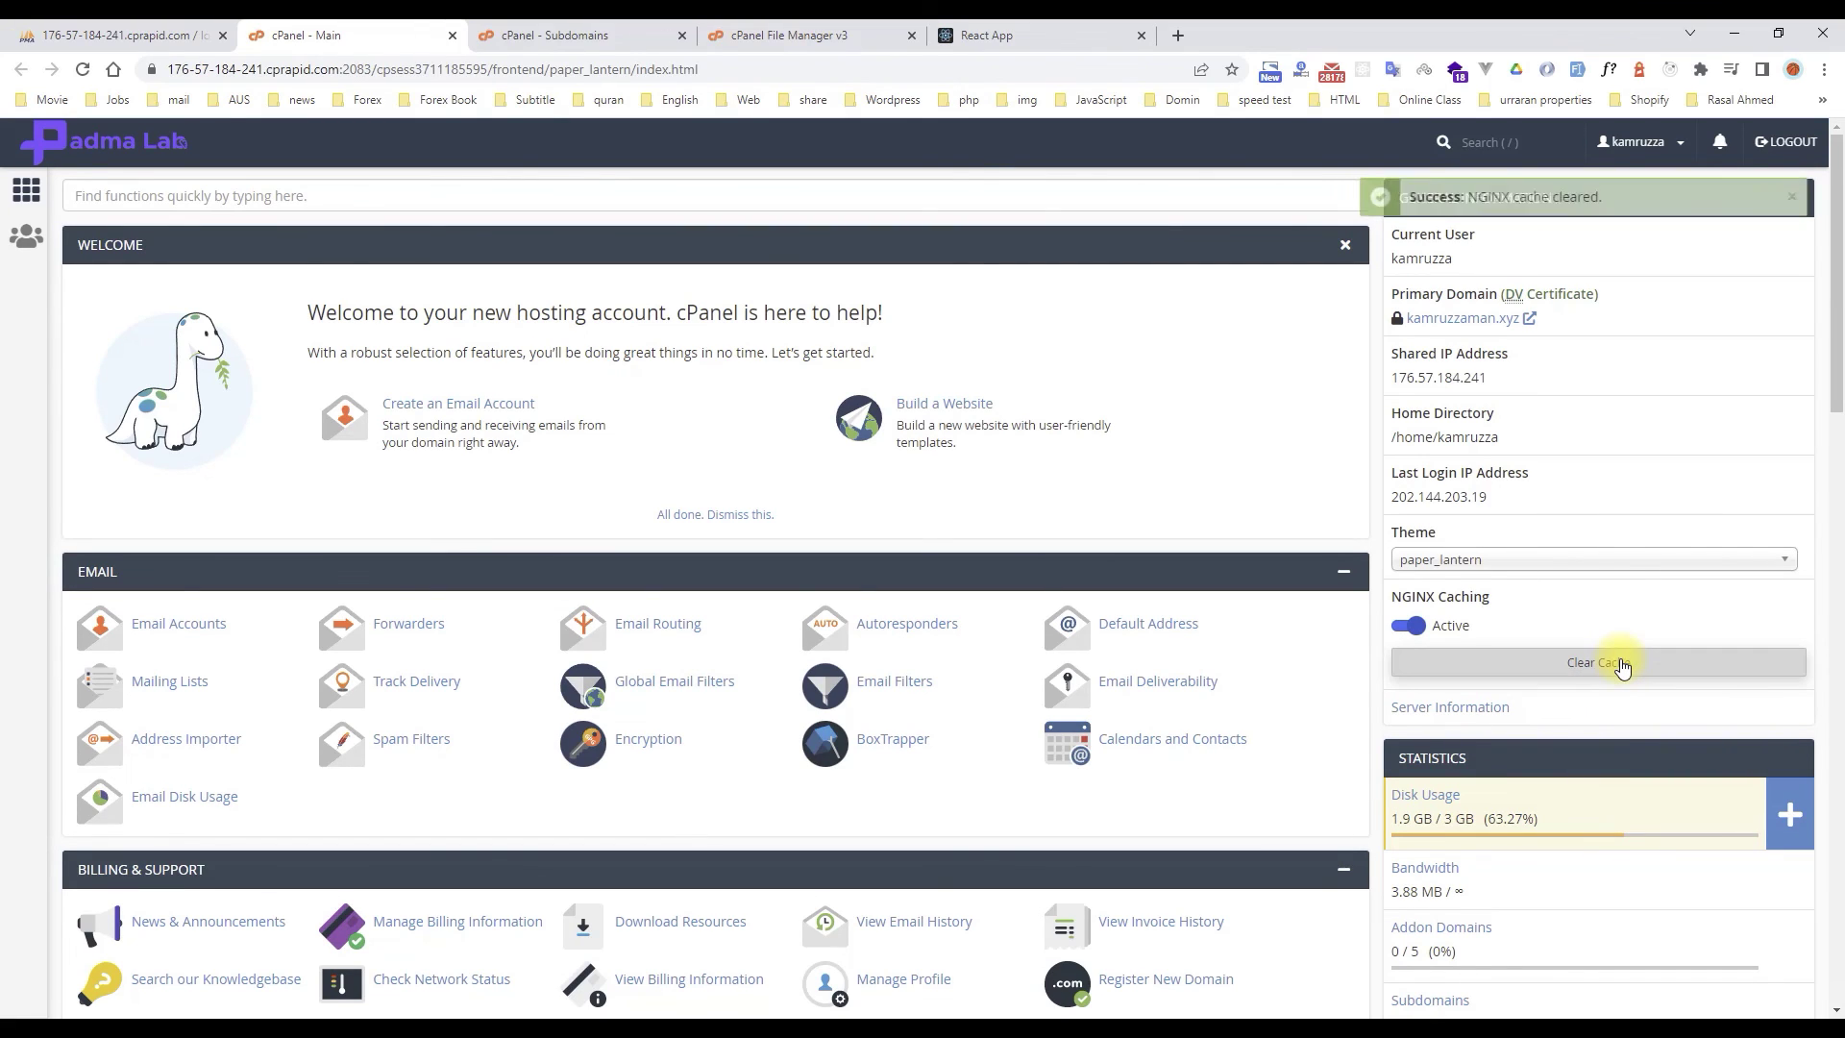
pyautogui.click(1057, 35)
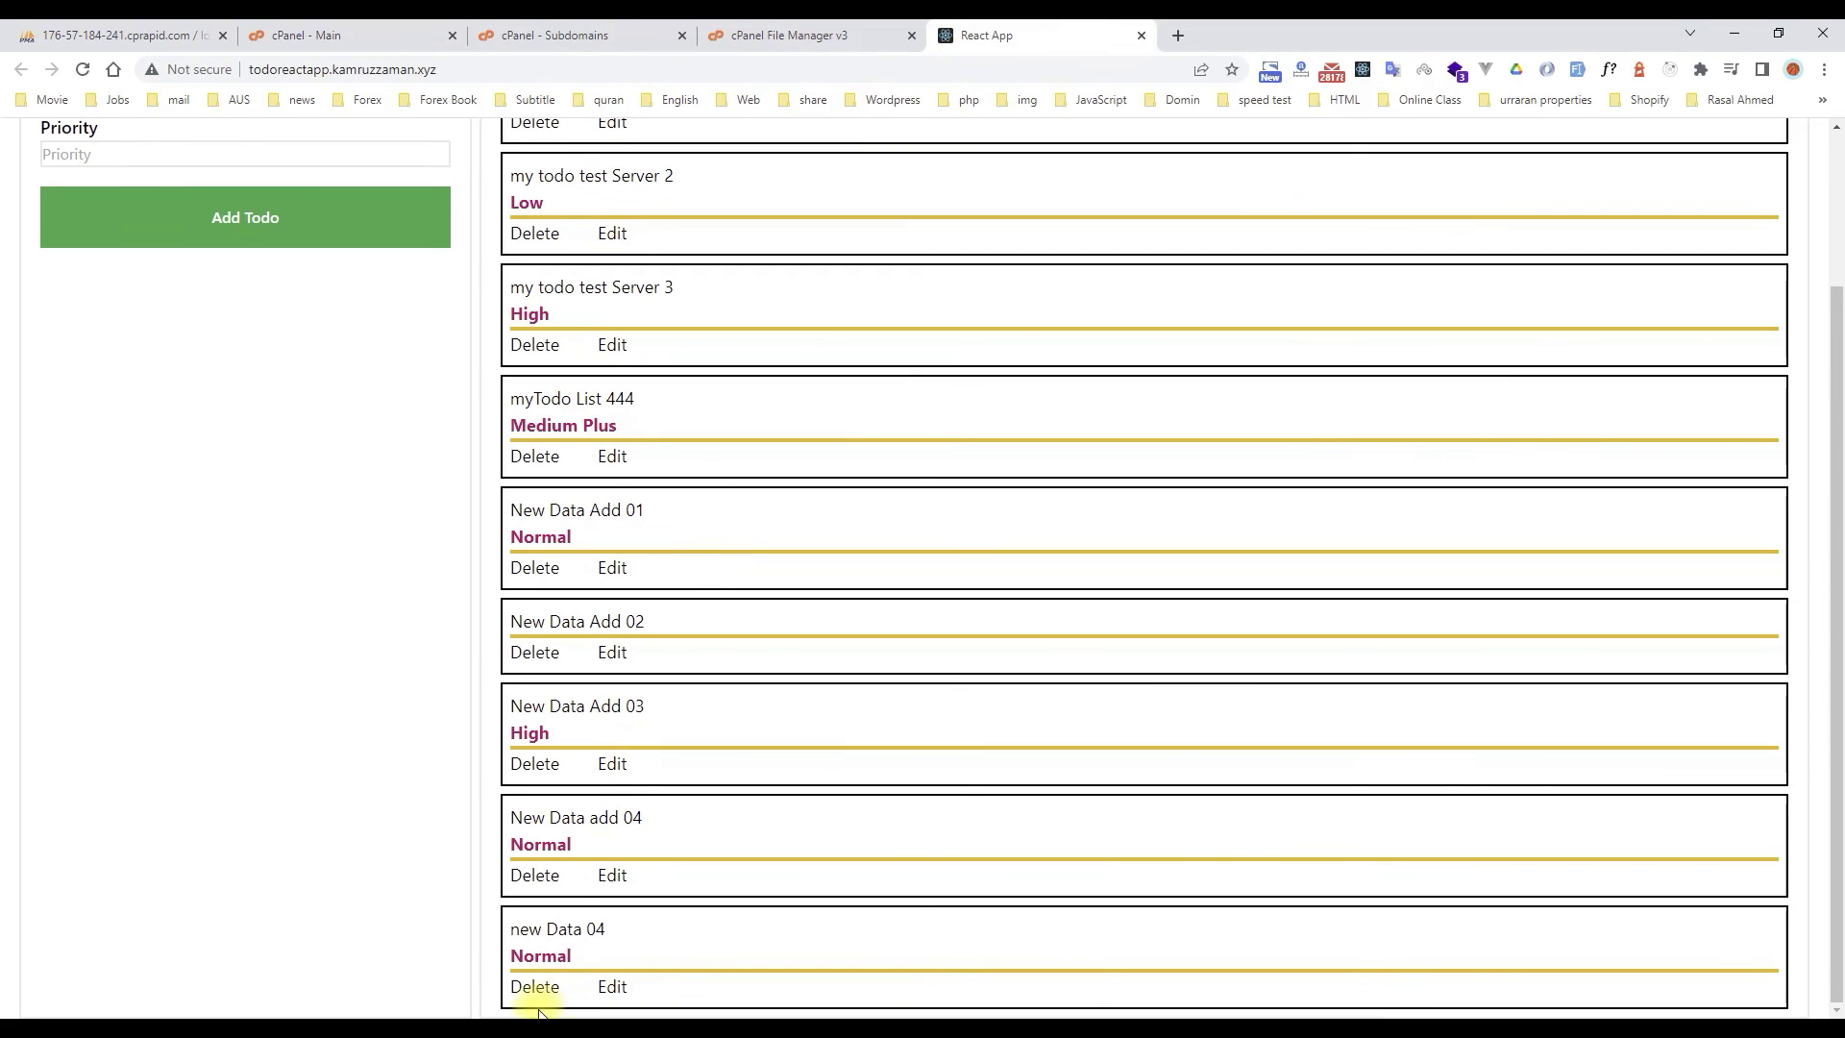
# - Reload the React app and look for "New Data 05" at the end of the todo list
pyautogui.moveTo(575, 929); pyautogui.dragTo(632, 936)
pyautogui.click(704, 70)
pyautogui.press('Return')
pyautogui.scroll(-3, 965, 548)
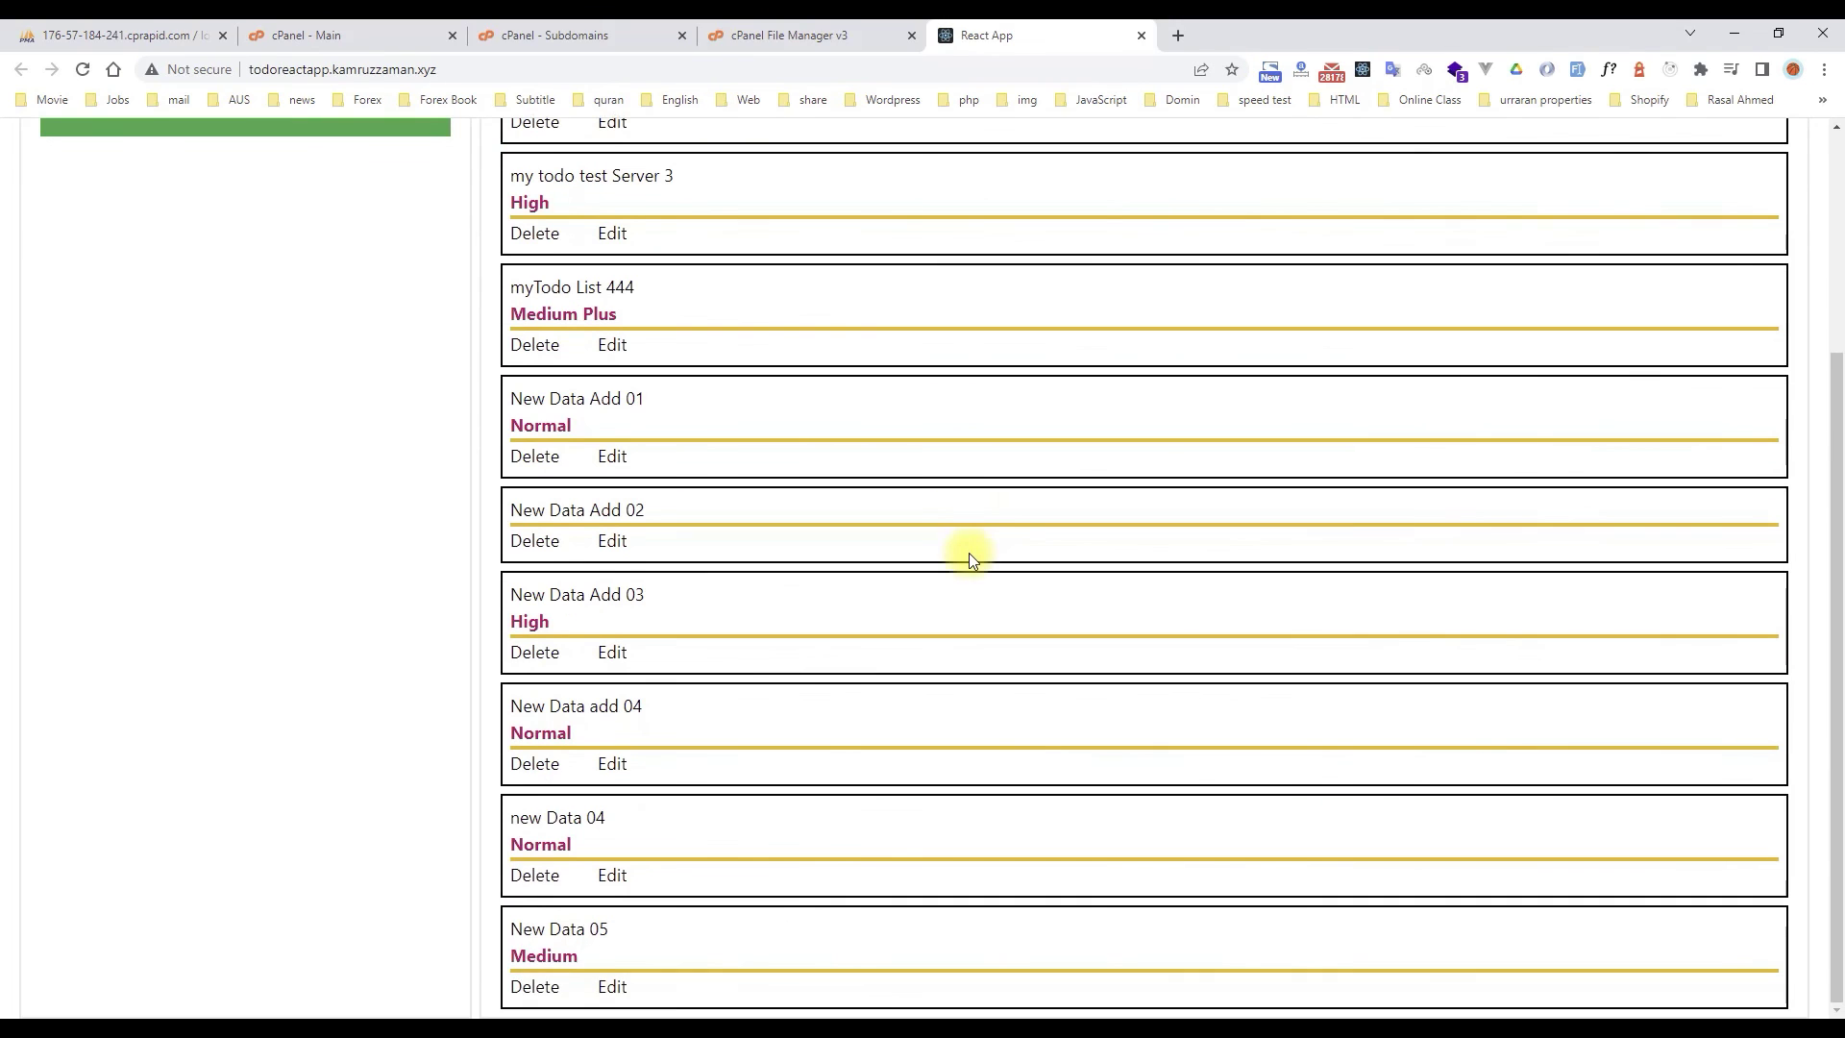
pyautogui.moveTo(533, 928); pyautogui.dragTo(644, 936)
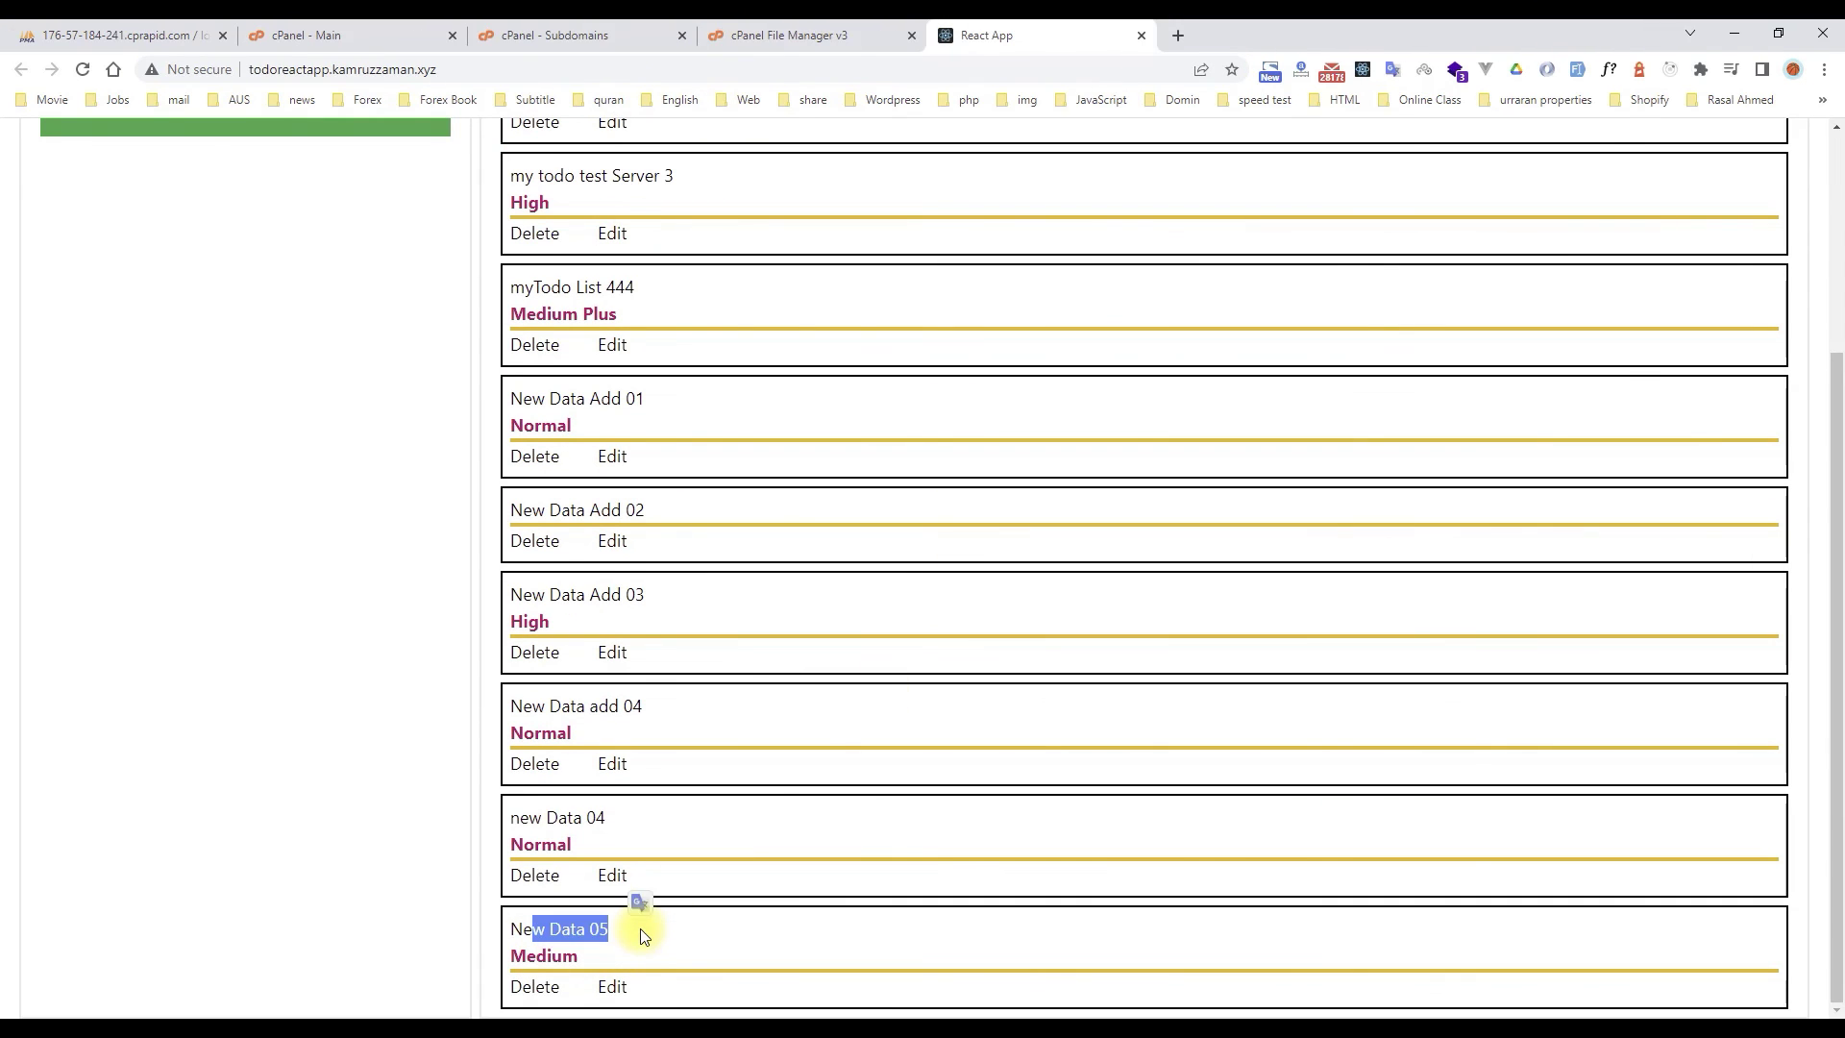
pyautogui.click(642, 932)
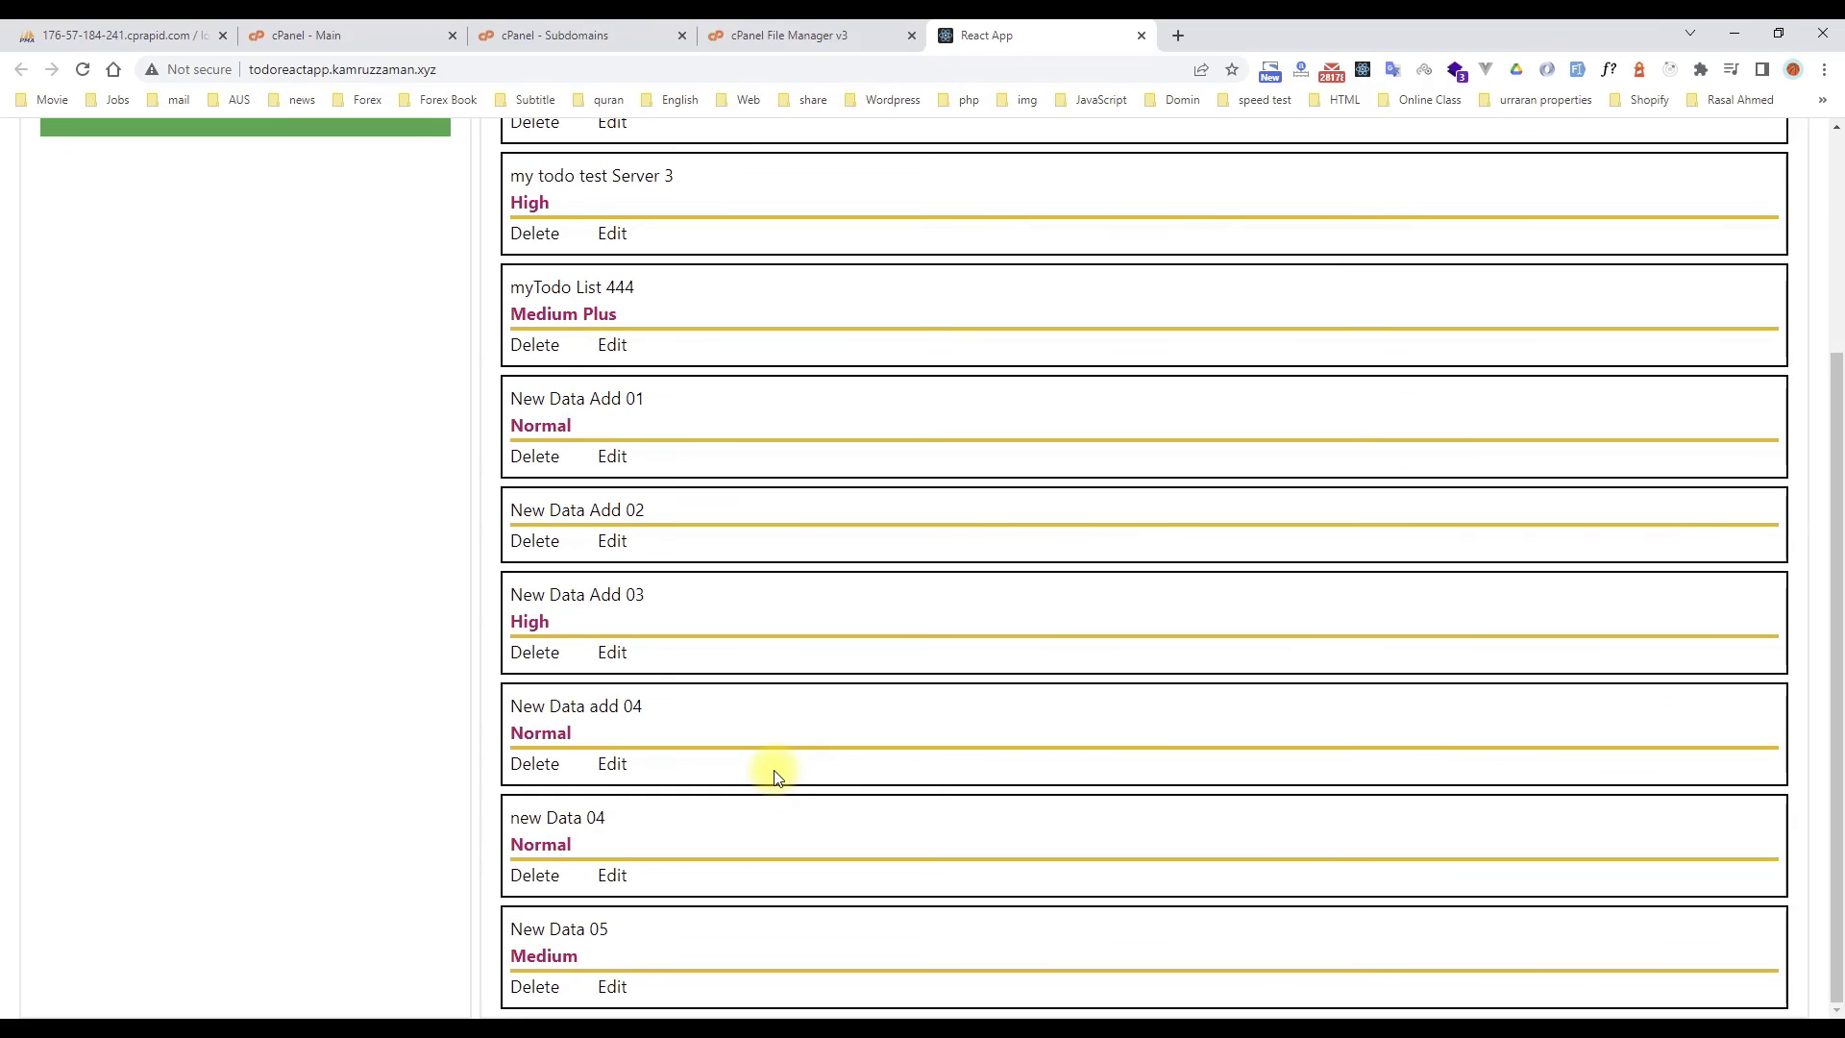